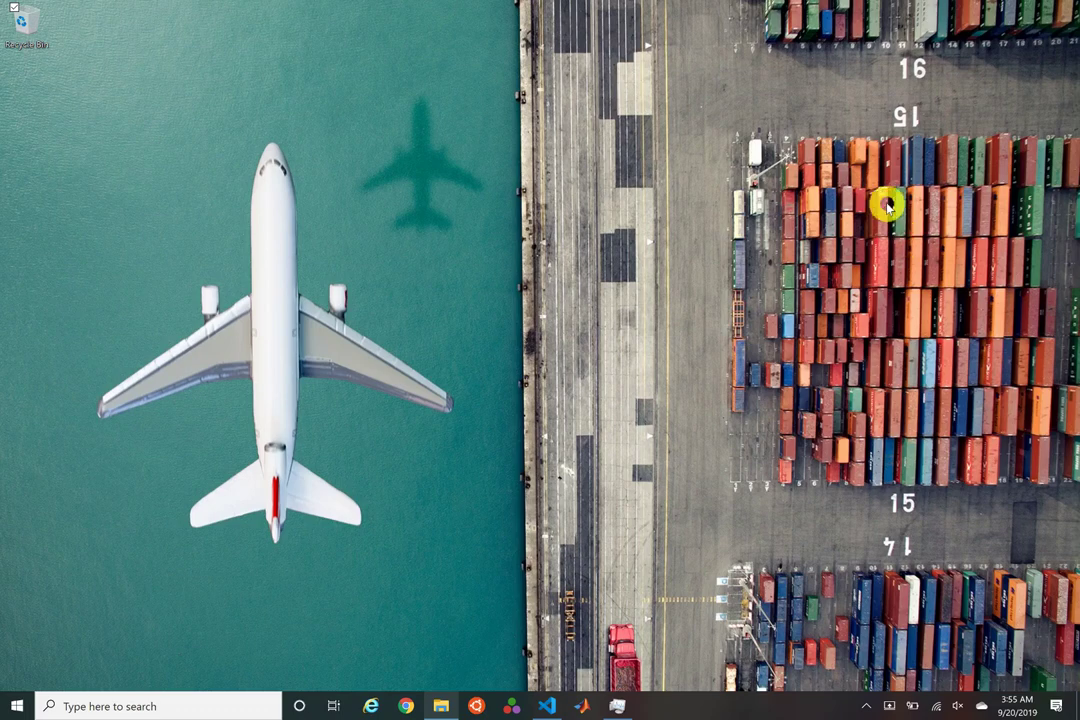
Step: Search for Abaqus from the desktop and launch Abaqus/CAE
left_click(137, 690)
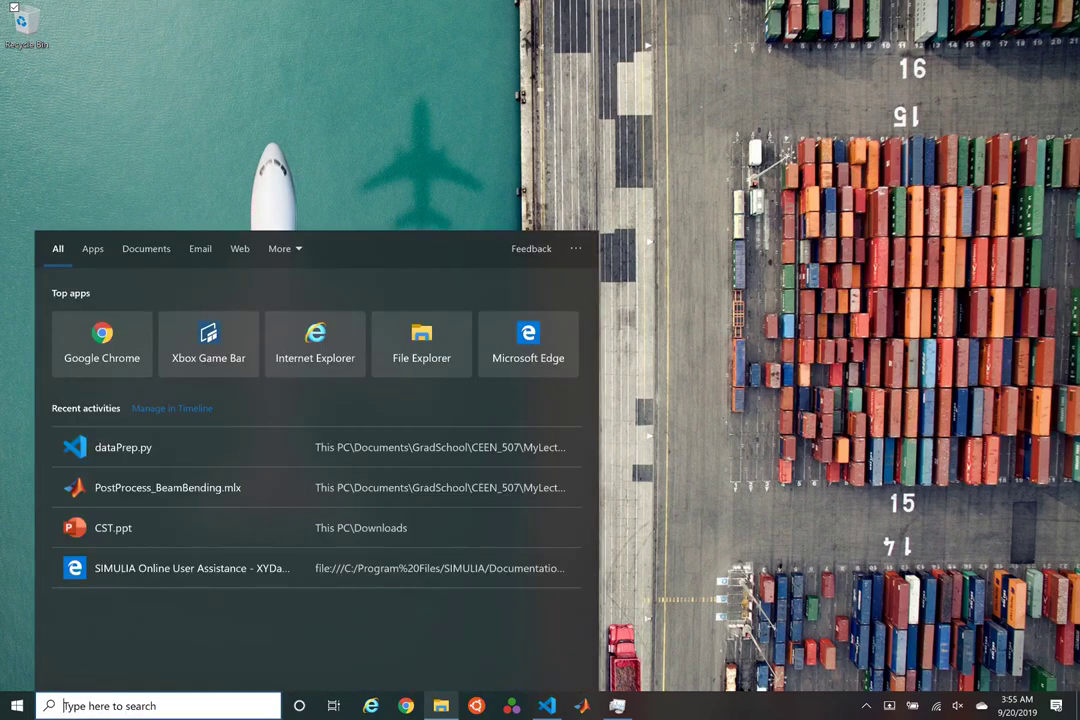
type("abaq")
key("Return")
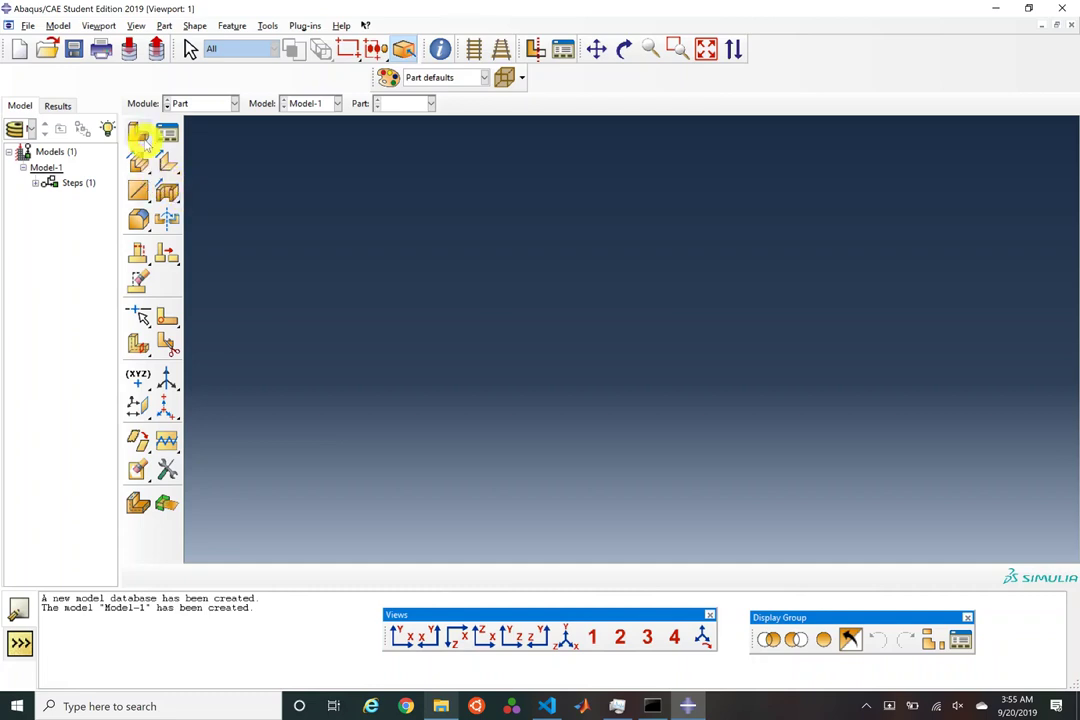
Step: Create a 2D planar deformable shell part named Beam with an approximate size of 100
left_click(140, 136)
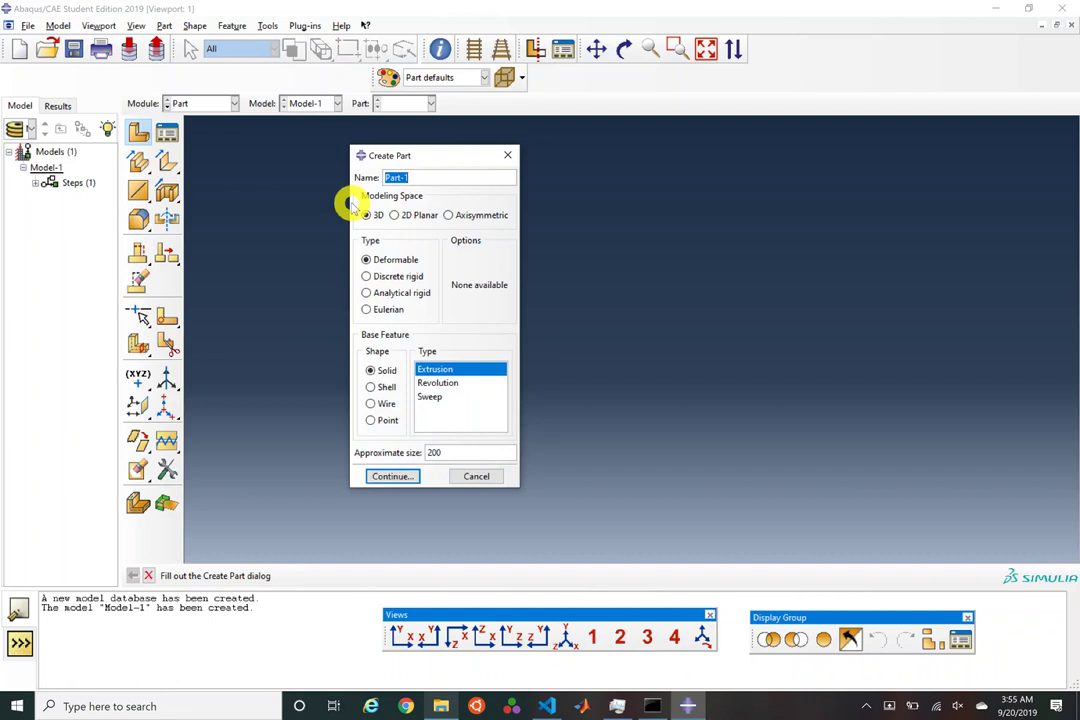
type("Beam")
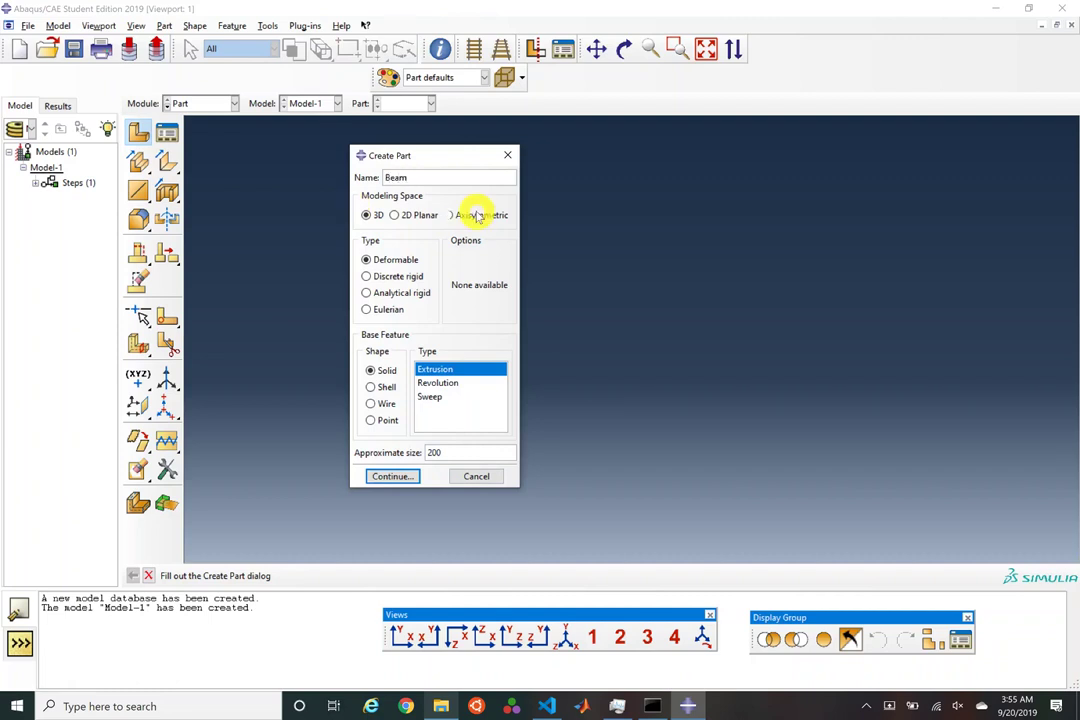
left_click(420, 216)
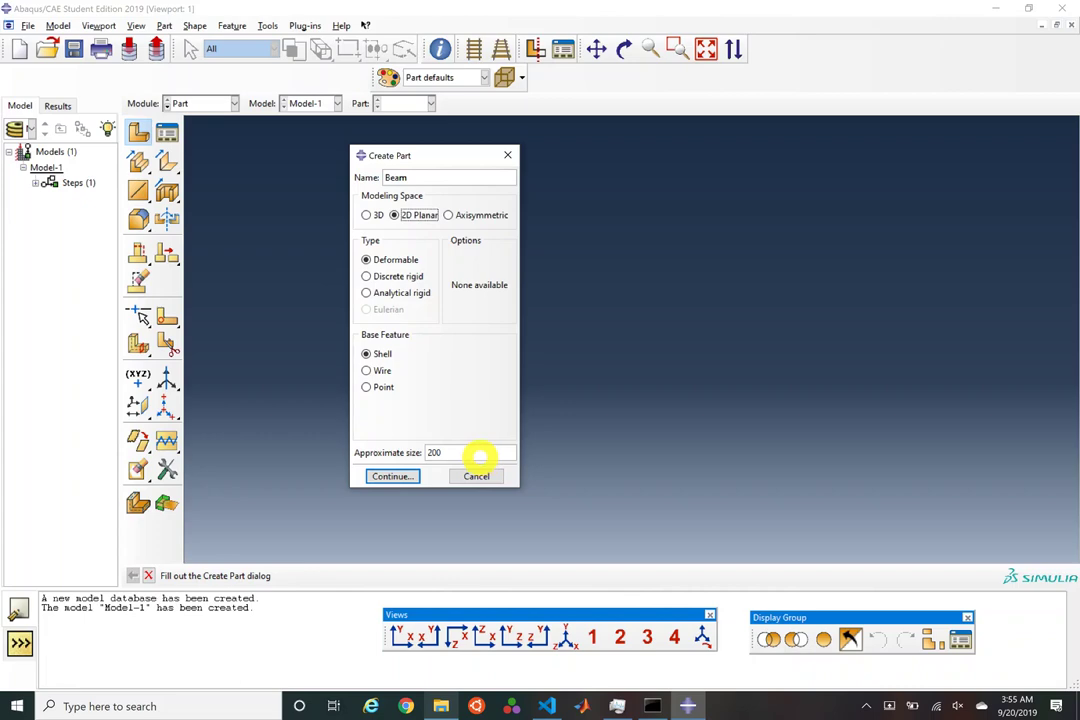
left_click_drag(480, 455, 397, 441)
type("100")
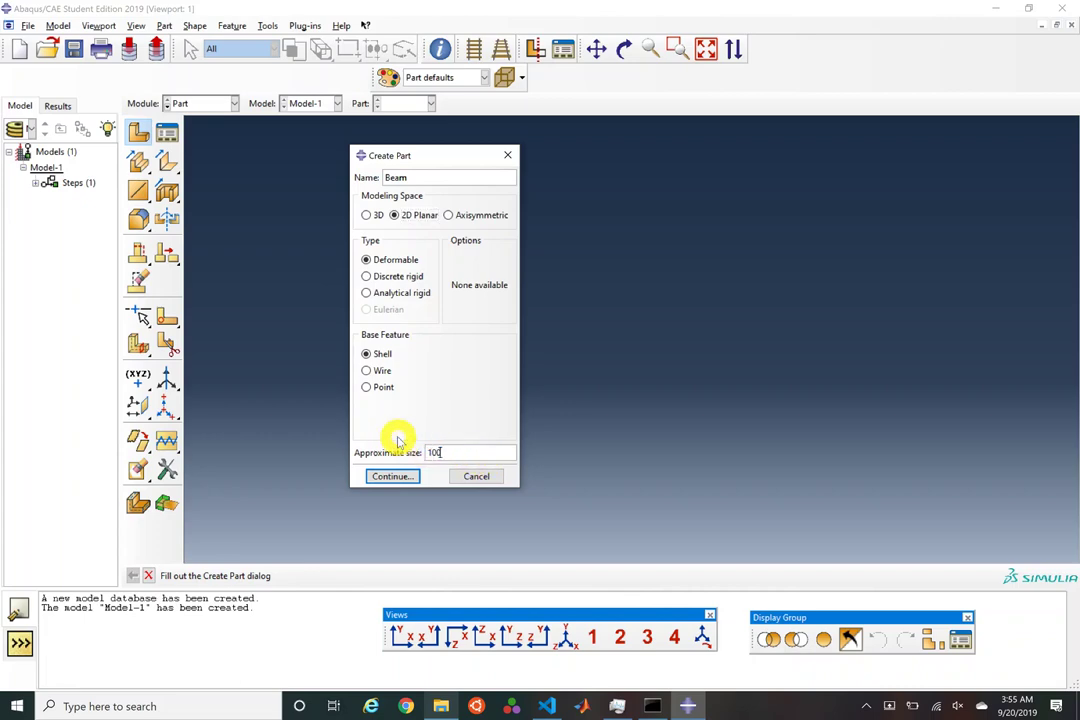
key("Return")
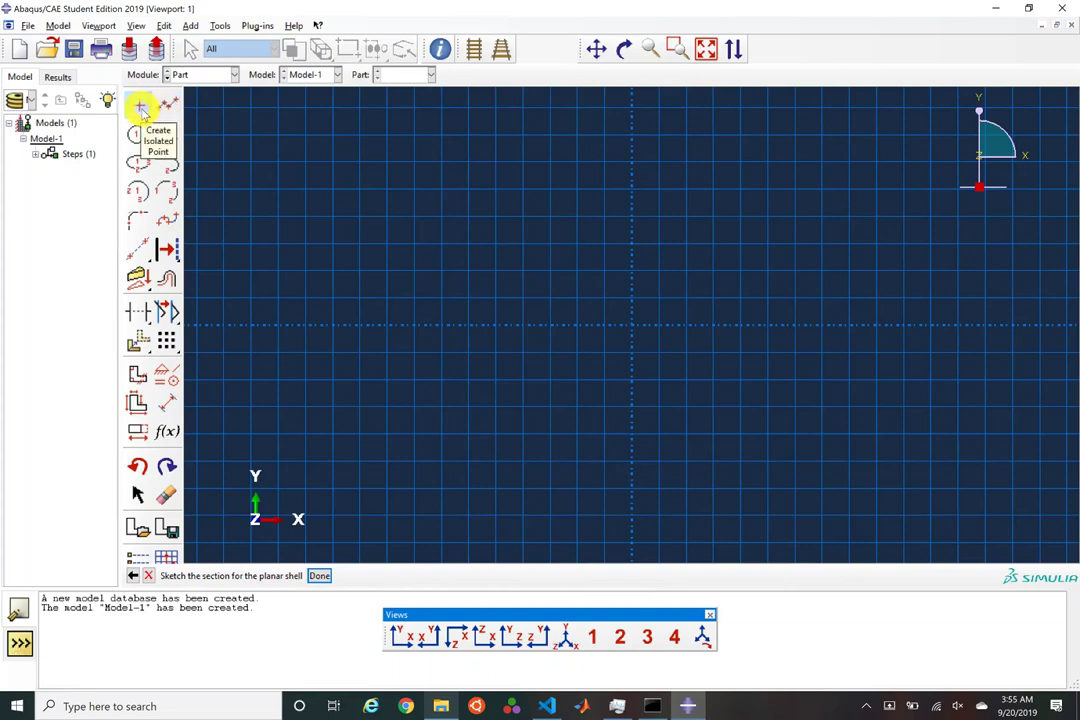
Step: Place an isolated point at 0,0 in the sketch and apply a Fixed constraint to it
left_click(140, 104)
type("0,0")
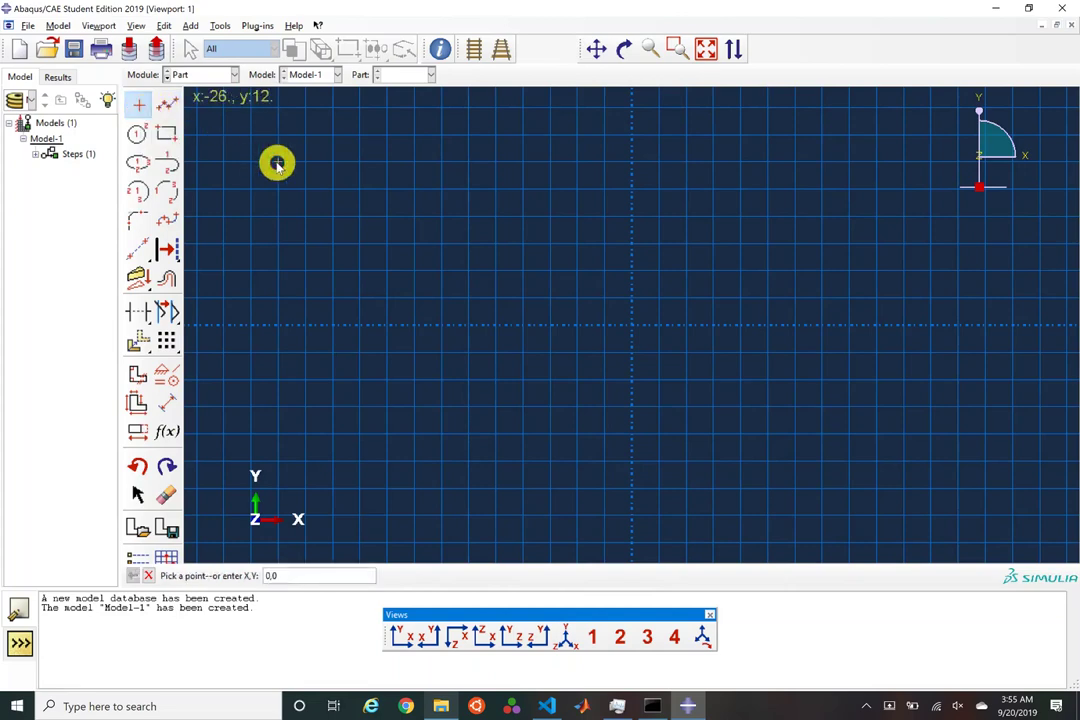
key("Return")
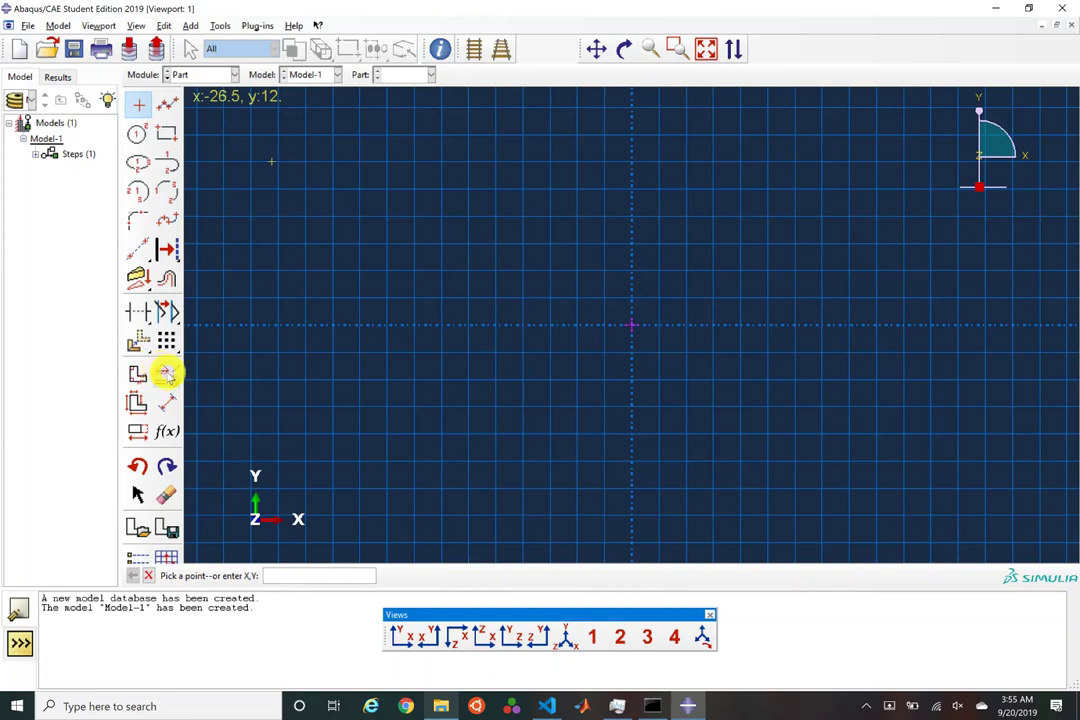
left_click(166, 373)
left_click(475, 348)
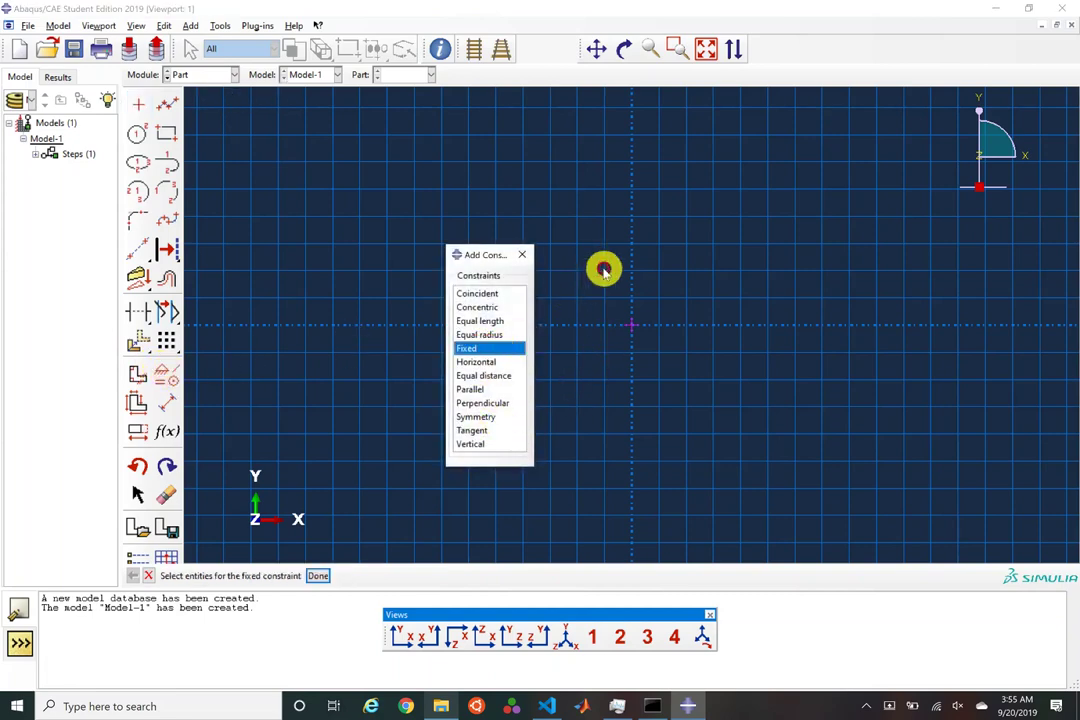
left_click_drag(604, 270, 716, 364)
Step: Add a vertical and a horizontal construction line through the fixed origin point
left_click(158, 247)
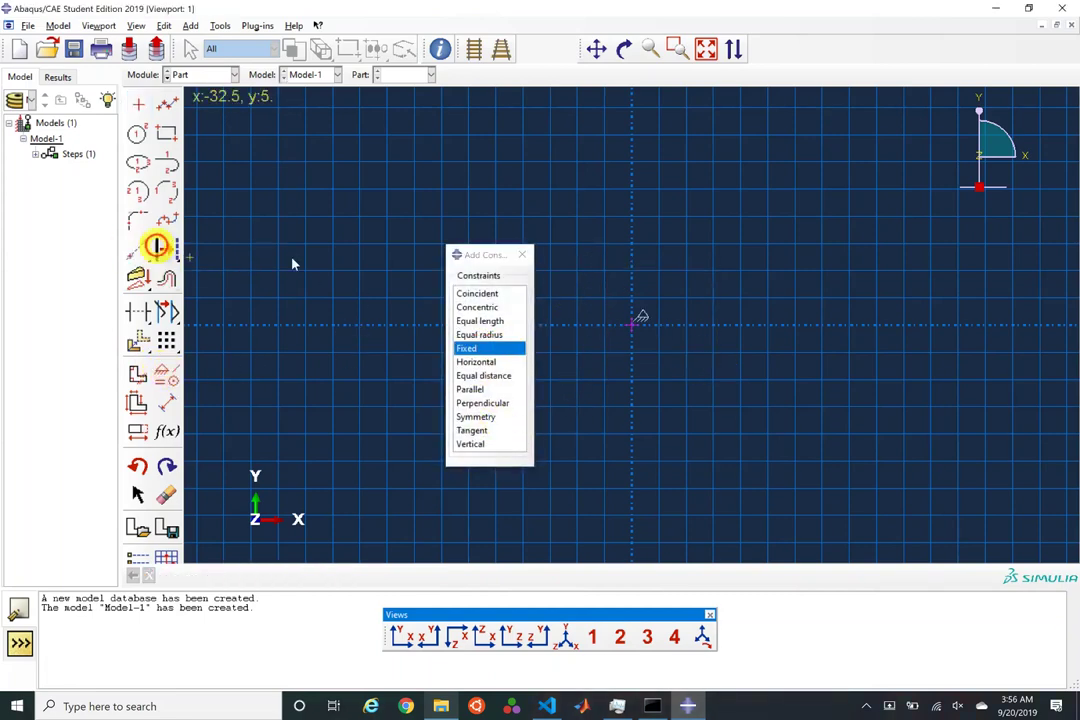
left_click(633, 322)
left_click(636, 321)
left_click(627, 325)
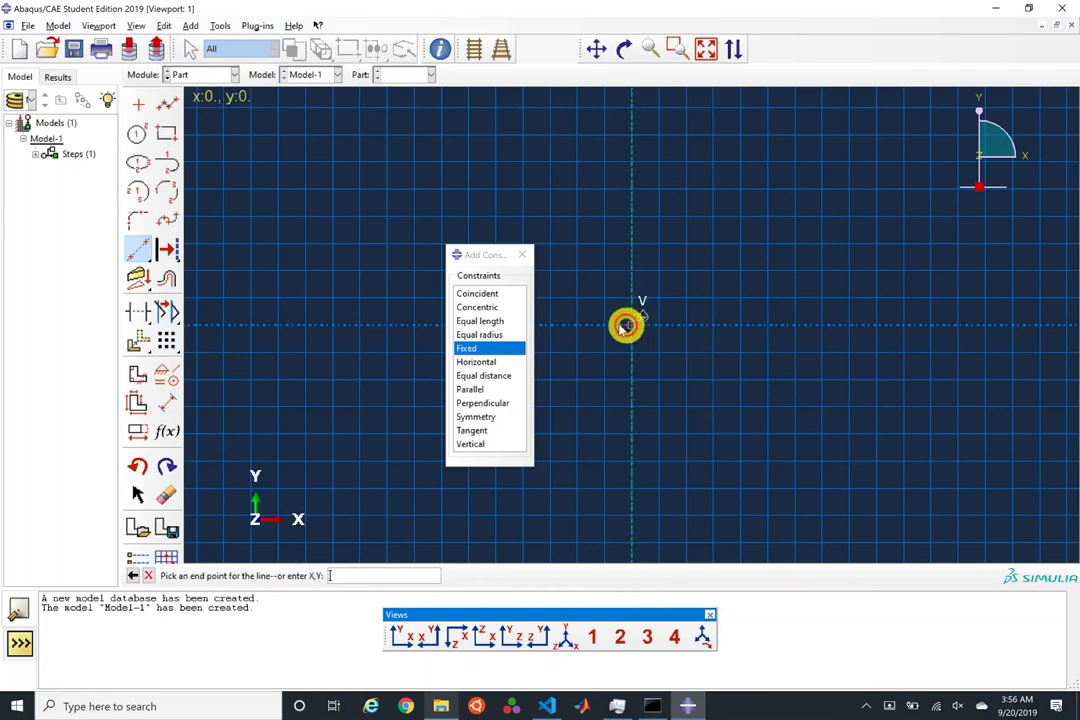
left_click(612, 323)
Step: Sketch a wide, shallow rectangle enclosing the origin point
left_click(163, 130)
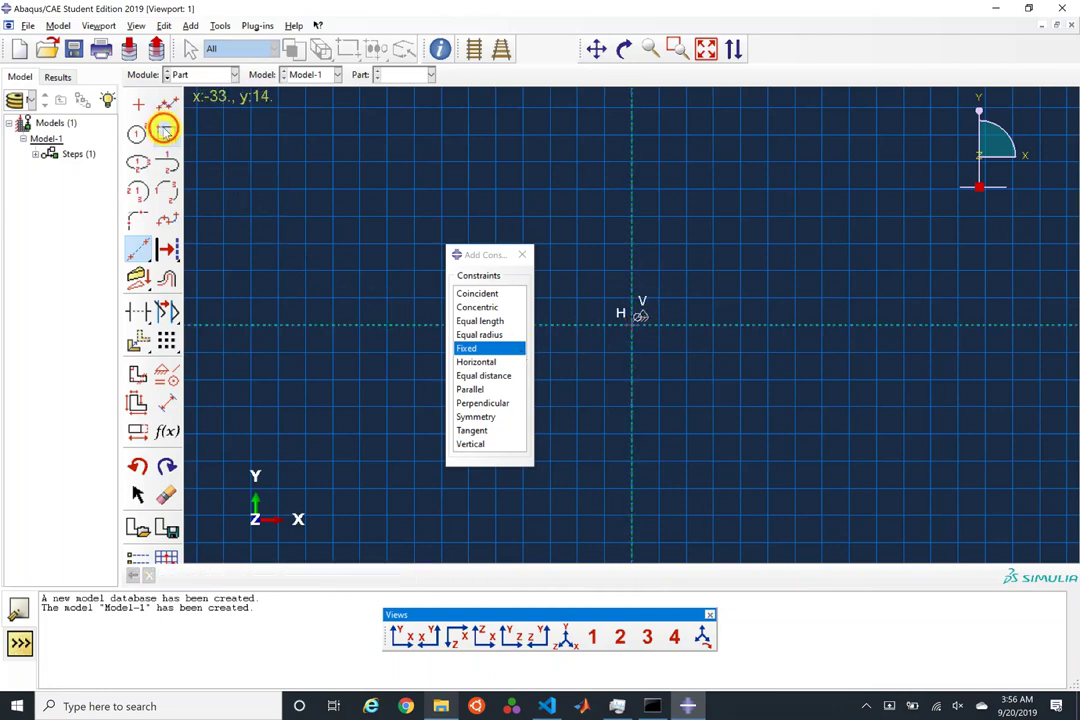
left_click(244, 298)
left_click(956, 378)
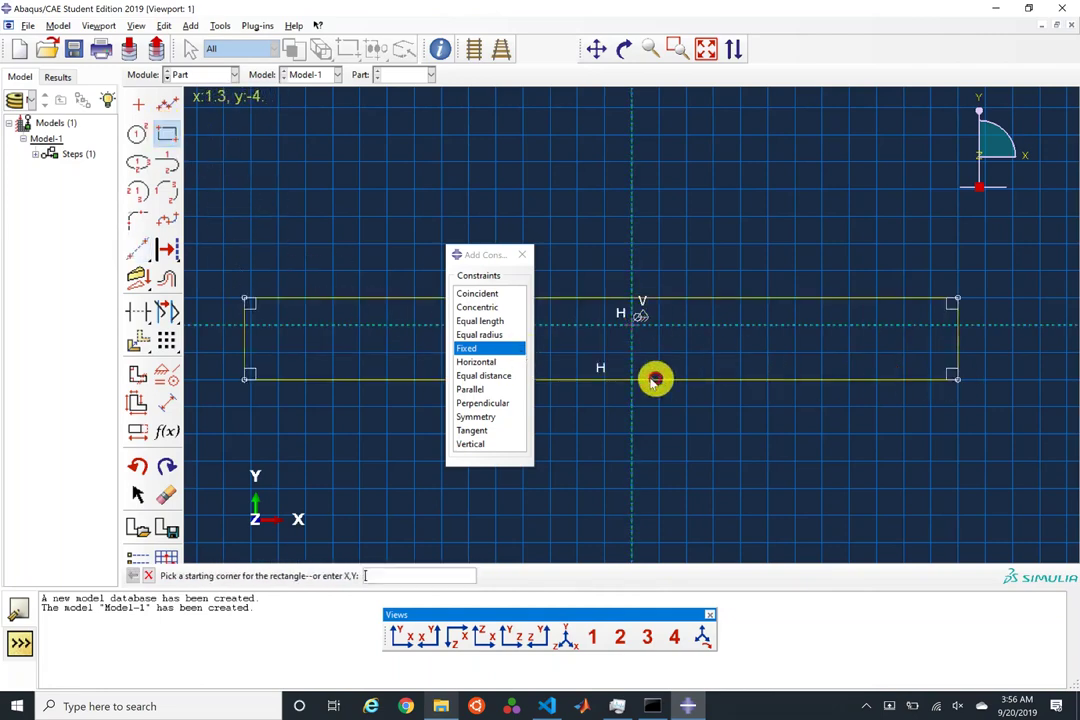
Step: Apply Equal distance constraints from the rectangle's two upper corners and from its two right corners to the origin point, centring the rectangle
left_click(486, 376)
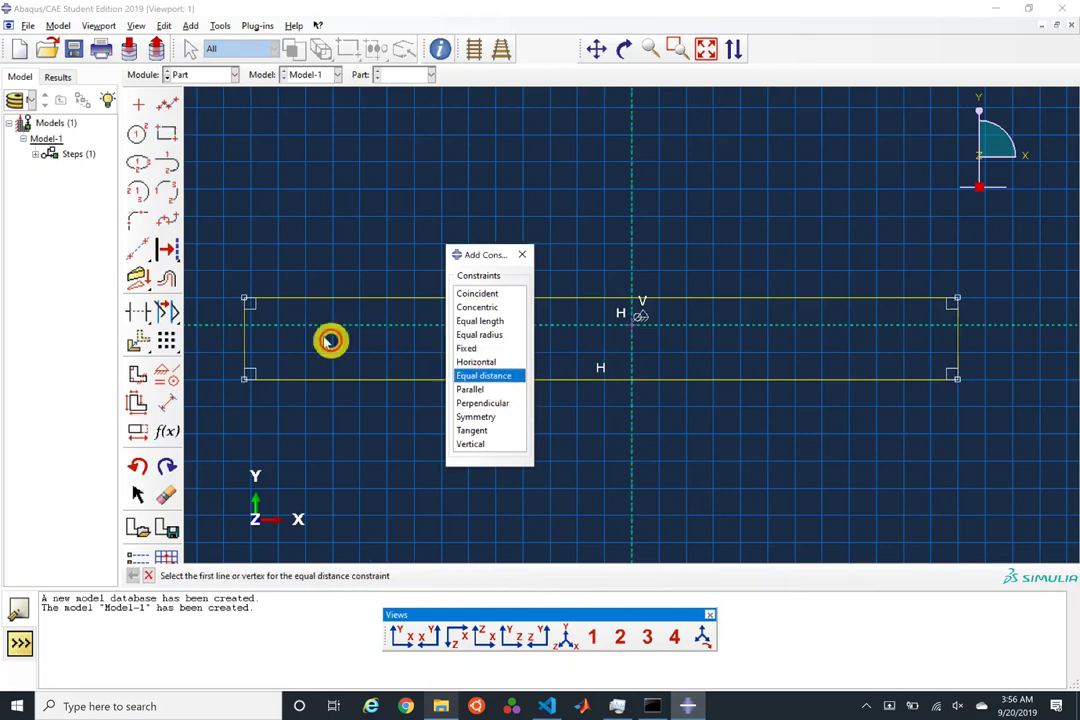
left_click(245, 299)
left_click(956, 299)
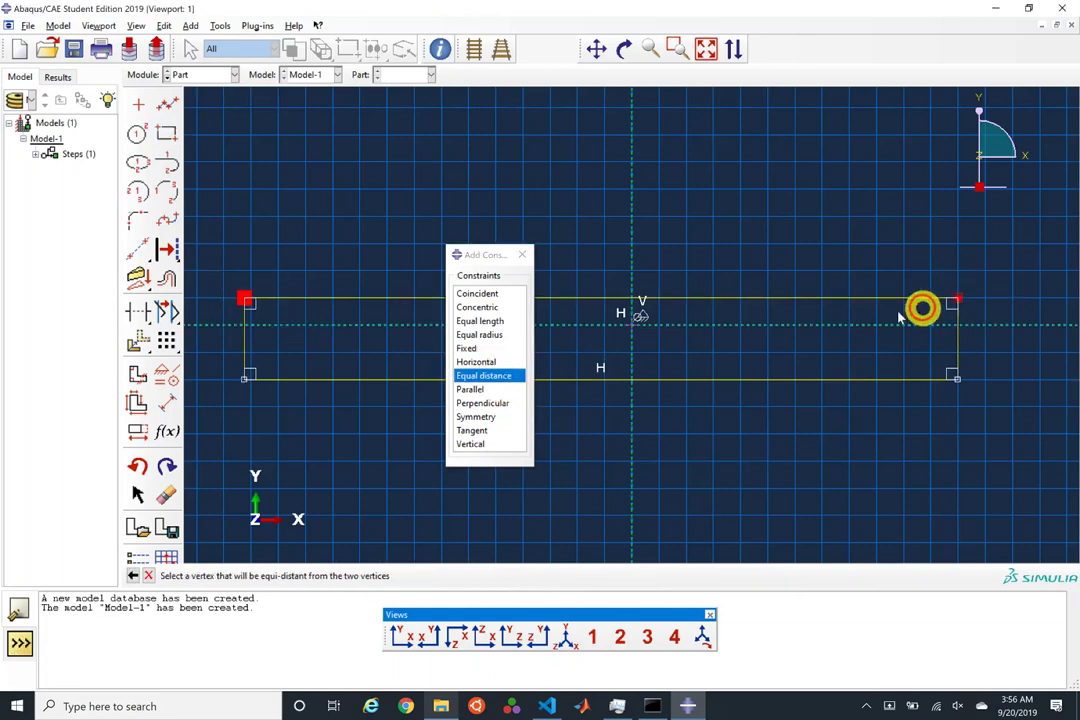
left_click(638, 316)
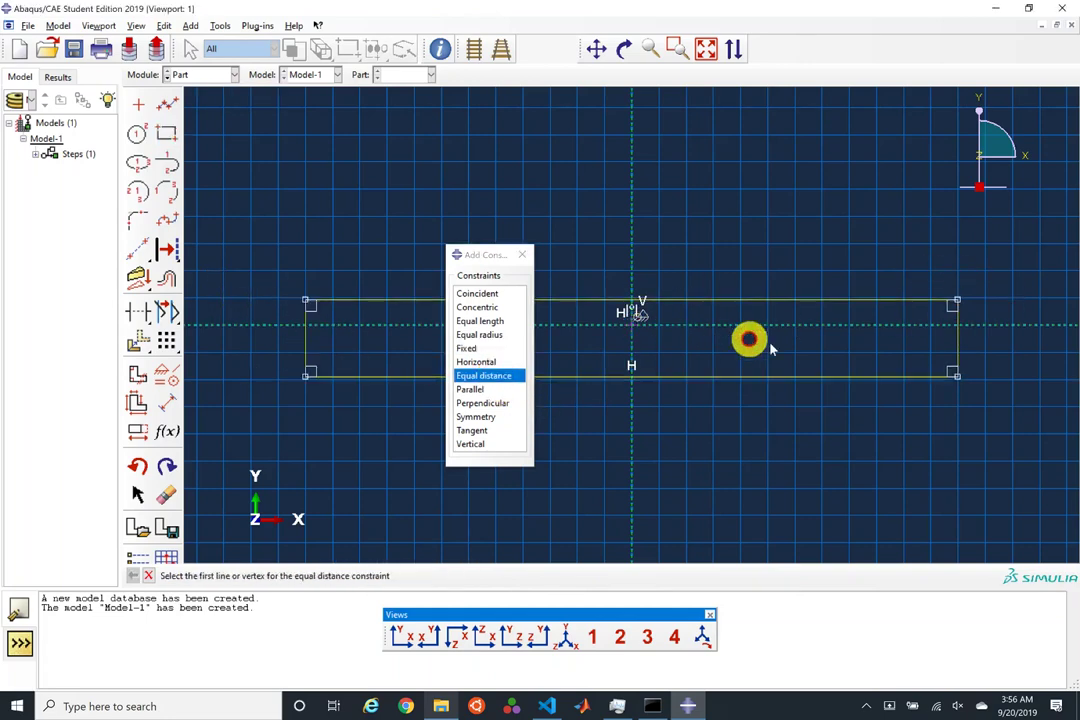
left_click(957, 376)
left_click(957, 301)
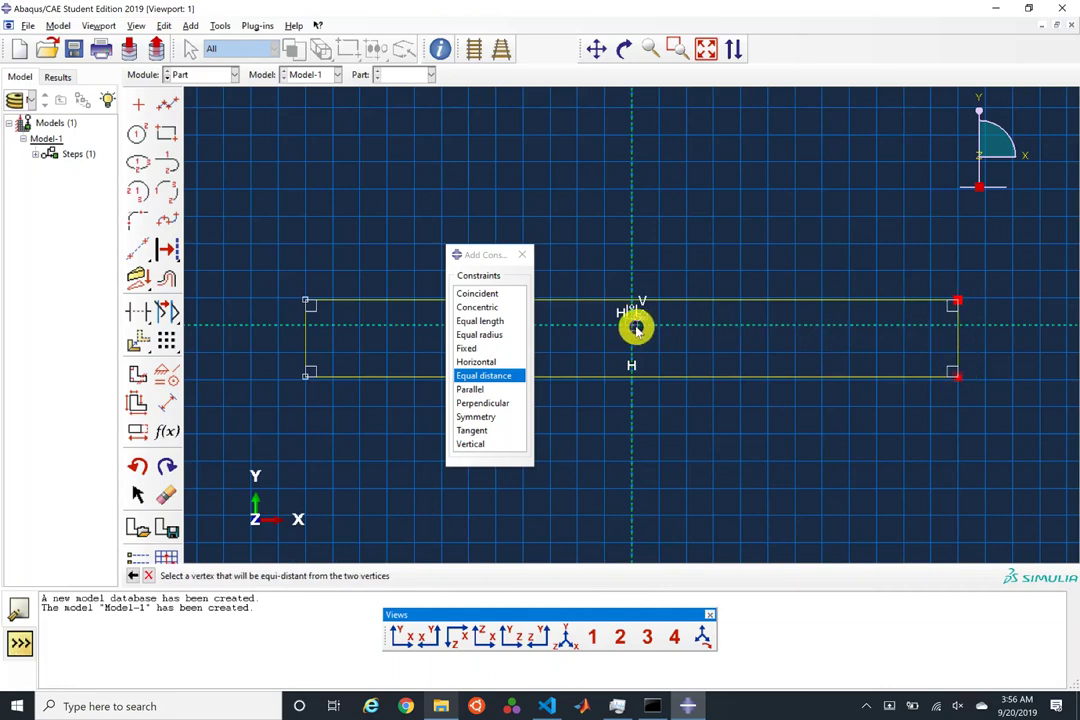
left_click(636, 327)
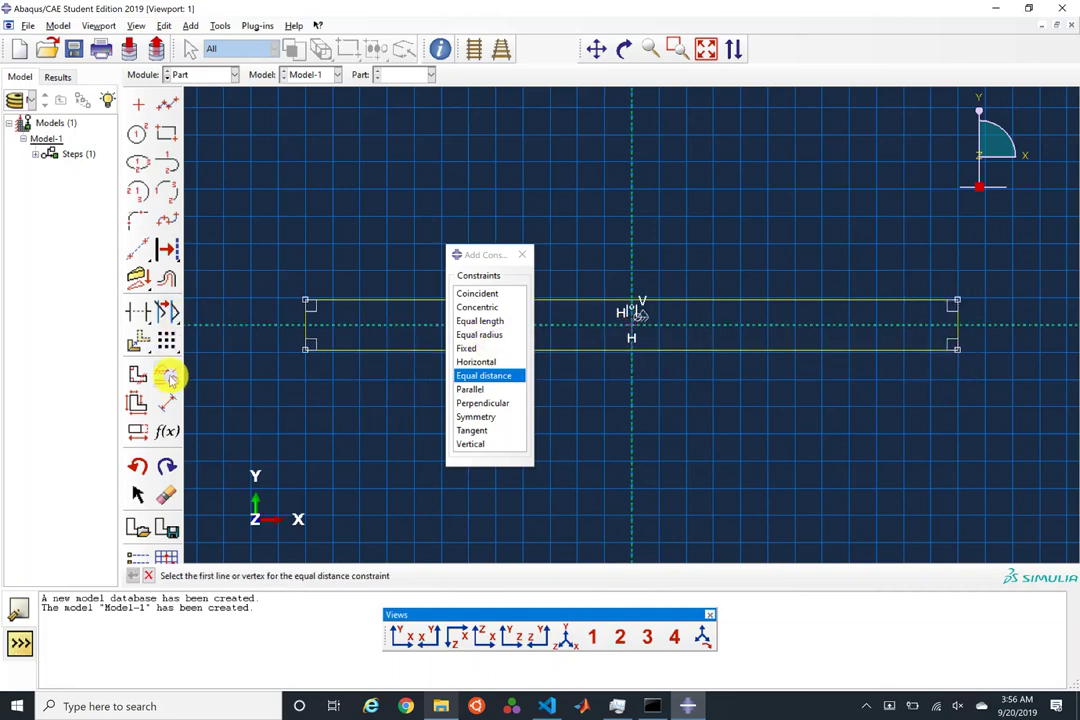
Step: Dimension the rectangle's bottom edge and set its length to 10
left_click(167, 402)
left_click(354, 350)
left_click(354, 403)
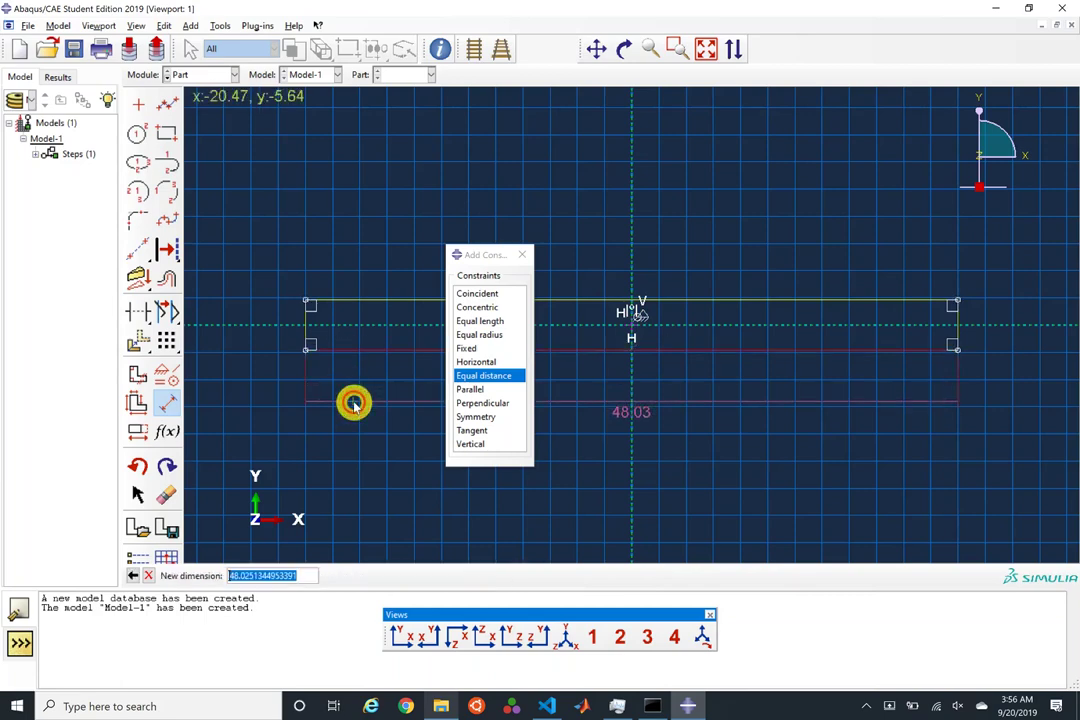
type("10")
key("Return")
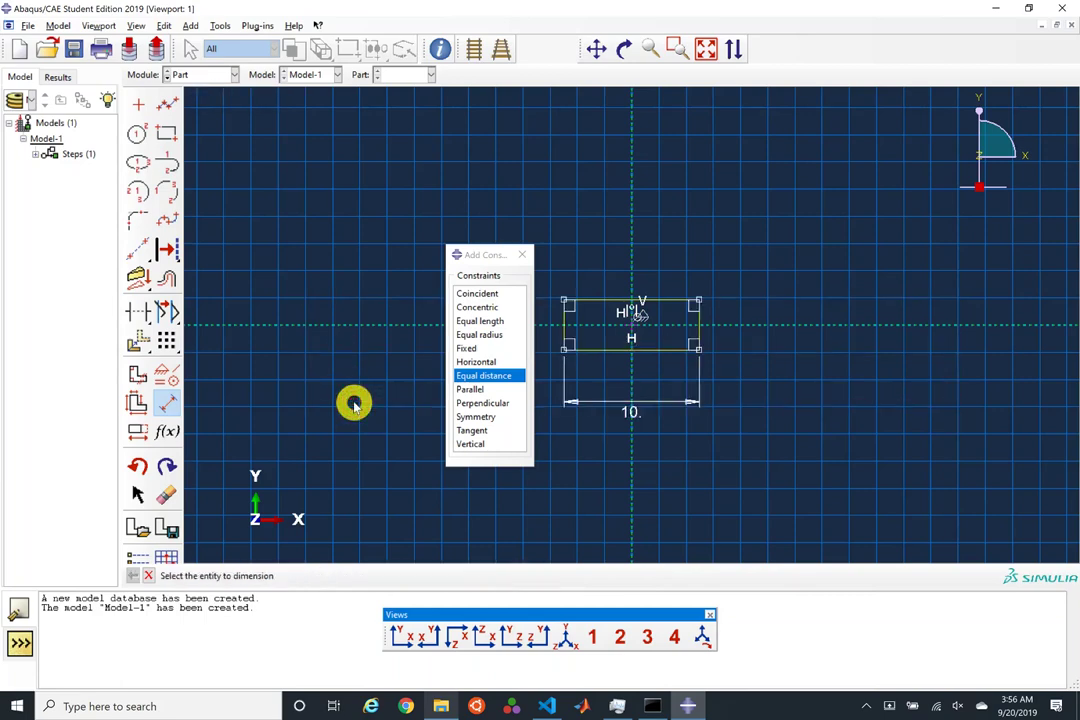
Step: Dimension the rectangle's right edge and set its height to 0.1
left_click(700, 335)
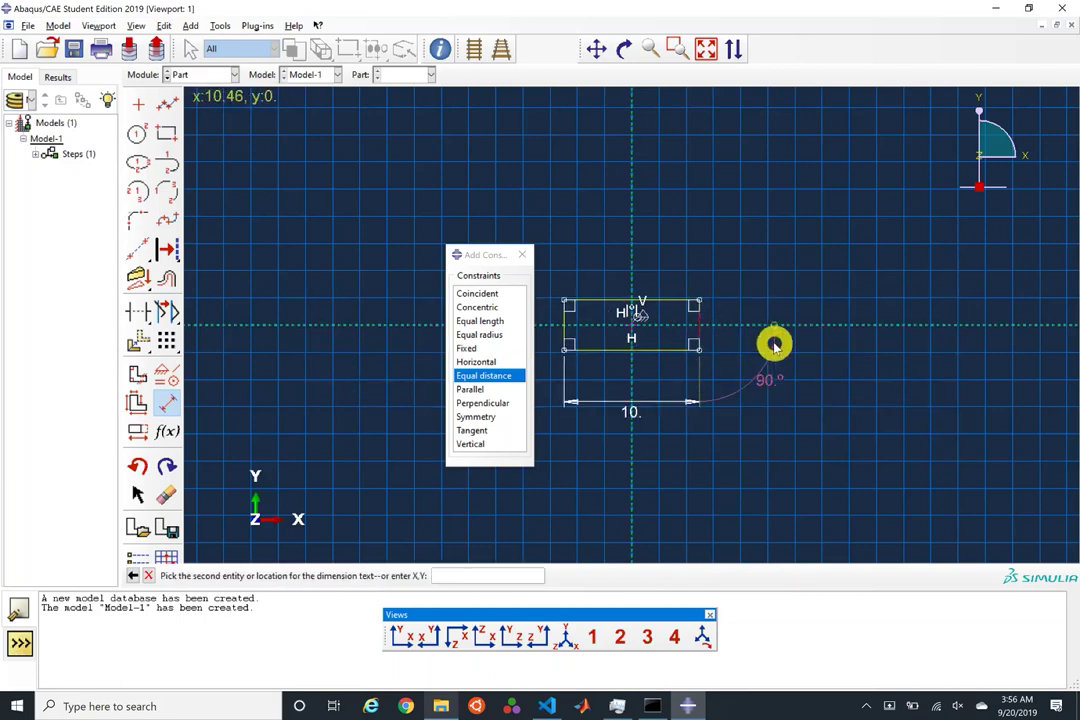
scroll(716, 326, "up", 4)
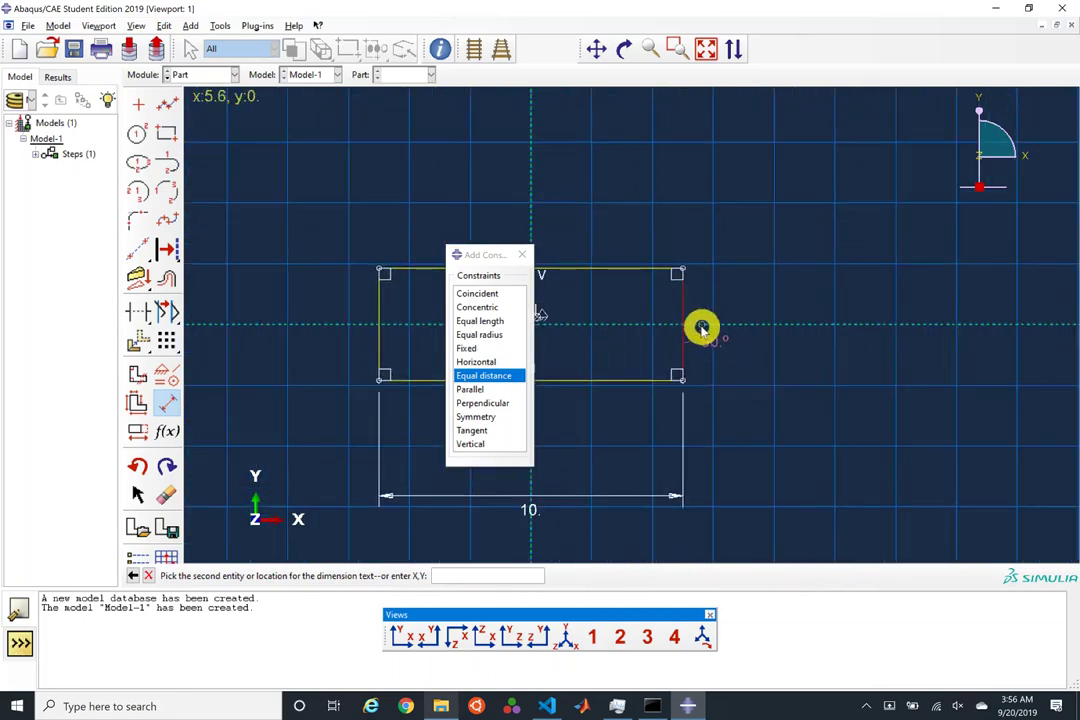
scroll(703, 328, "up", 1)
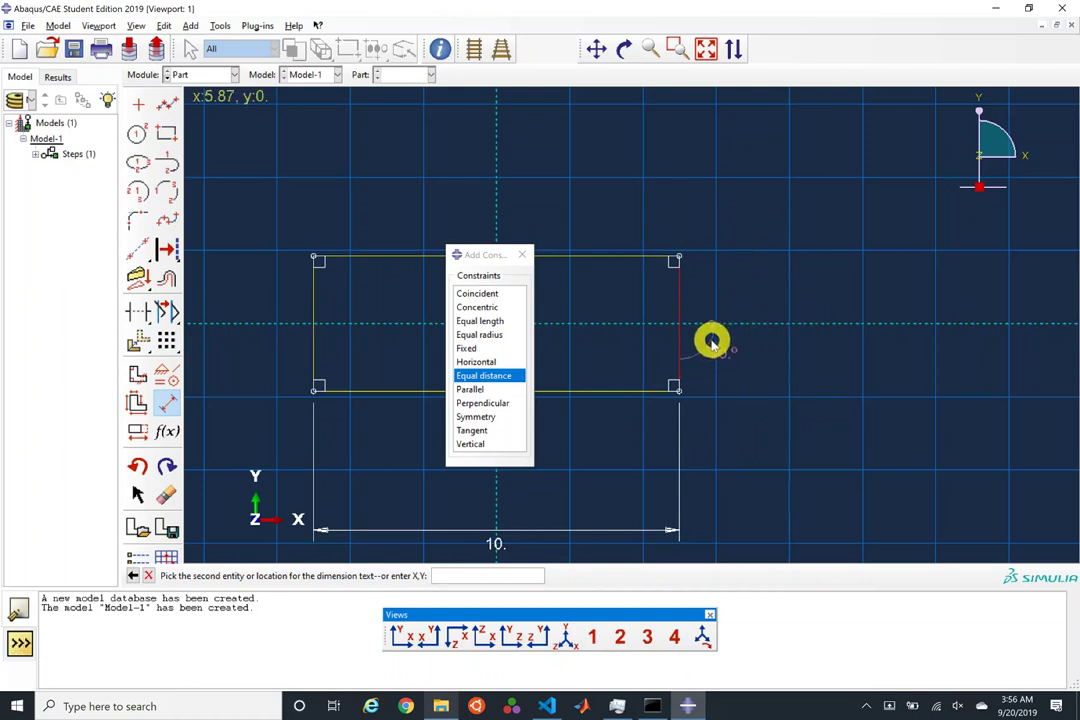
left_click(756, 255)
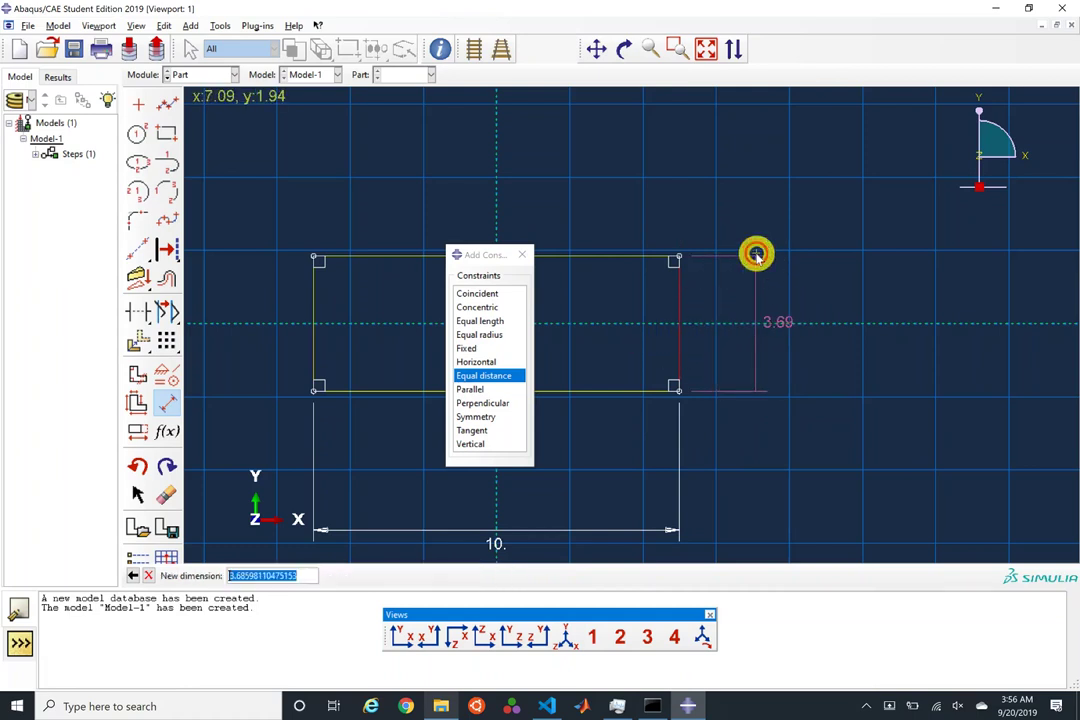
type("10")
key("Return")
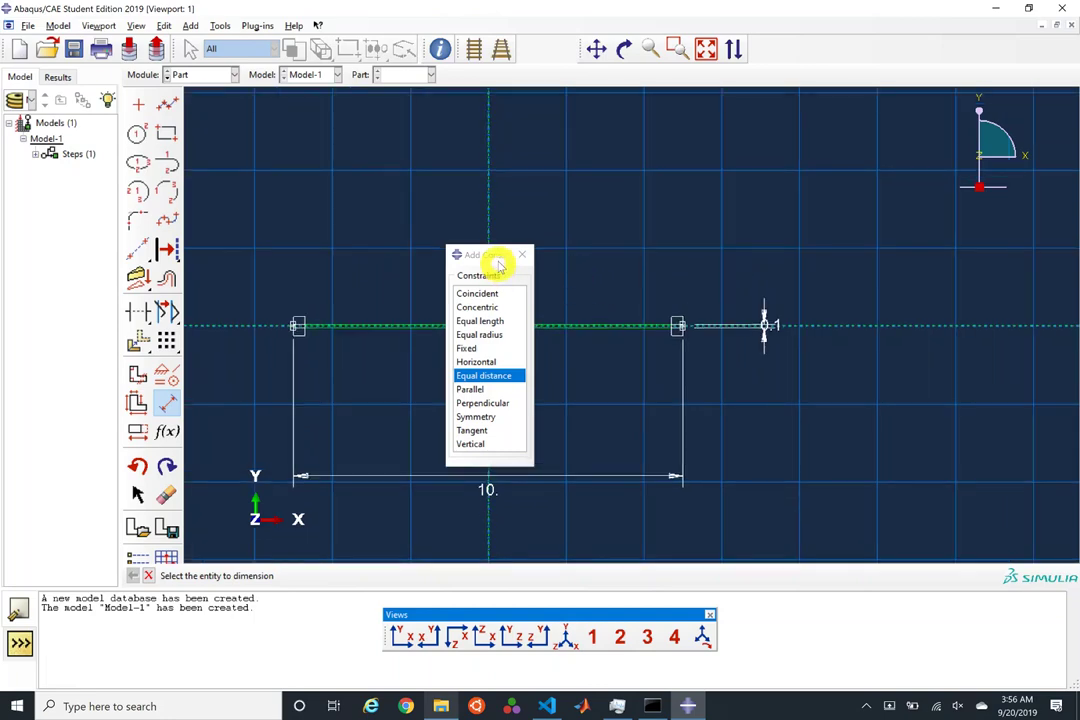
Step: Move the constraint dialog away from the sketch, leave dimensioning, and finish the section sketch to create the planar shell beam
left_click_drag(499, 265, 919, 267)
scroll(482, 294, "up", 3)
scroll(580, 310, "down", 1)
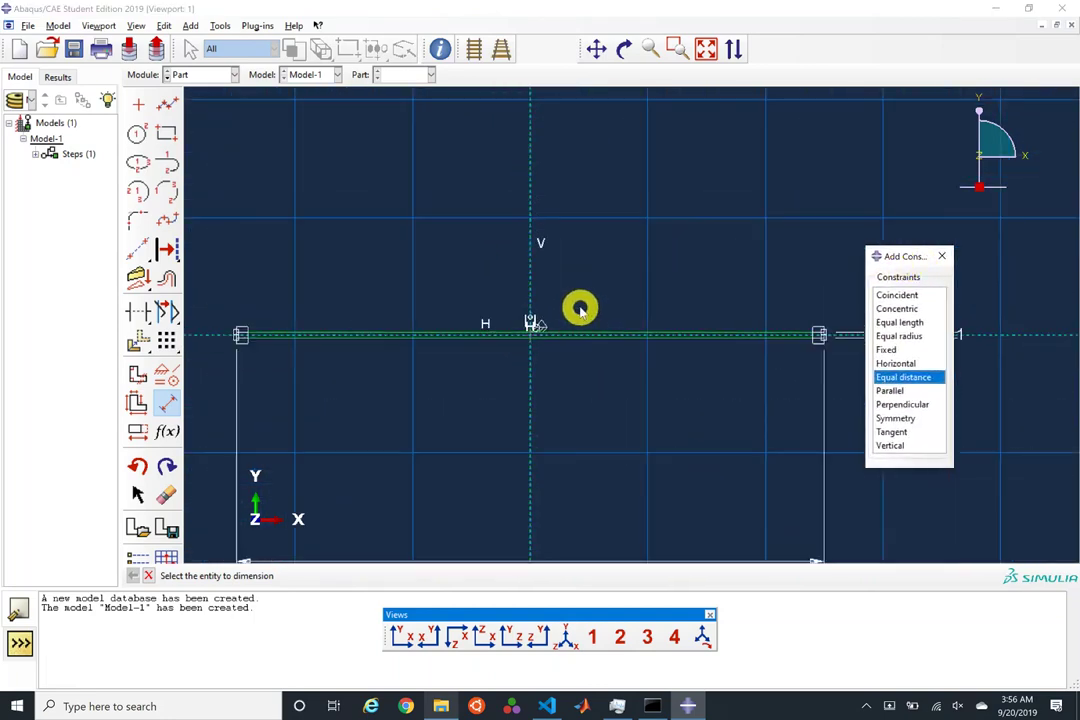
key("Escape")
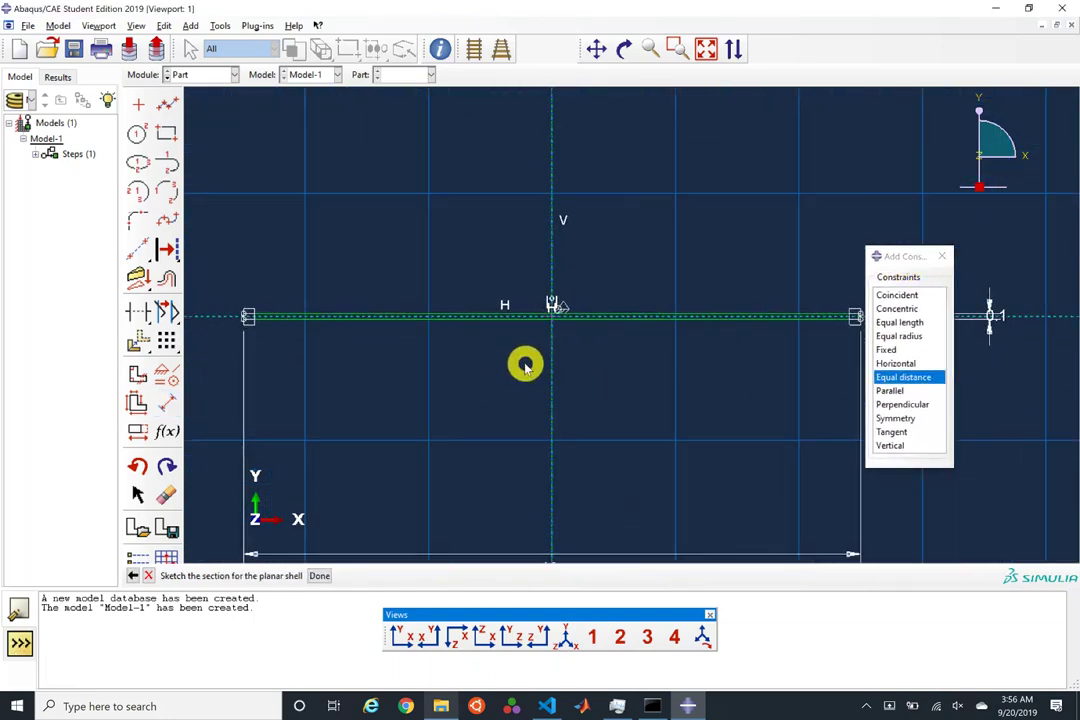
middle_click(524, 365)
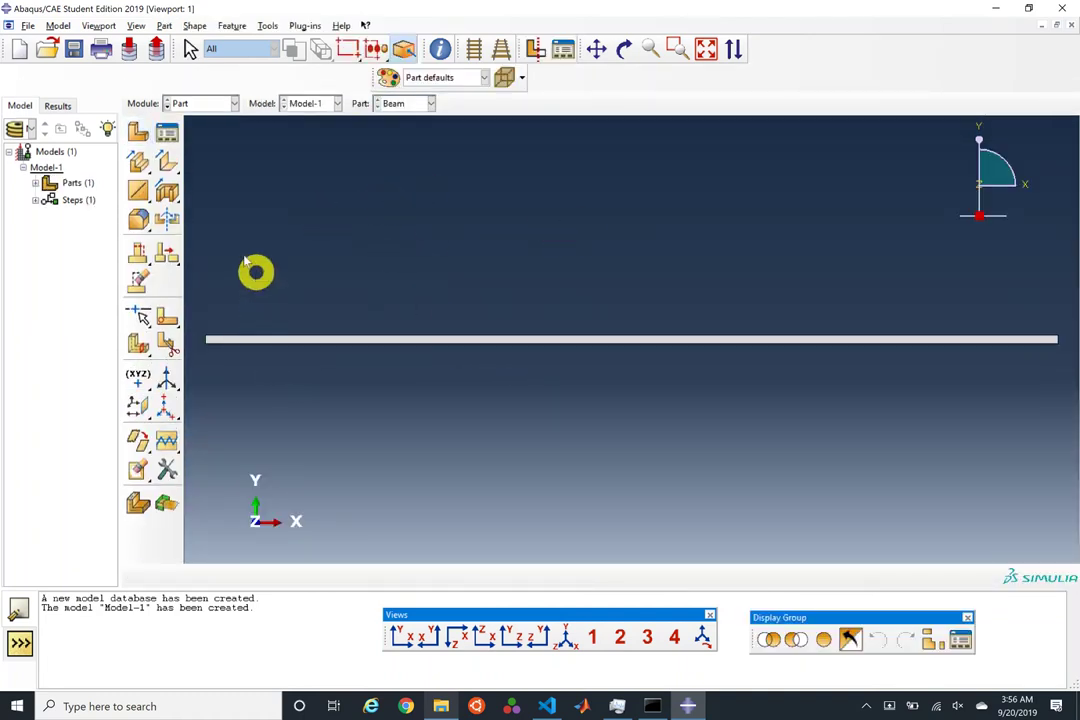
Step: Start a sketched face partition on the beam and draw a line along its mid-height from the left end's midpoint to the right end's midpoint
left_click(171, 318)
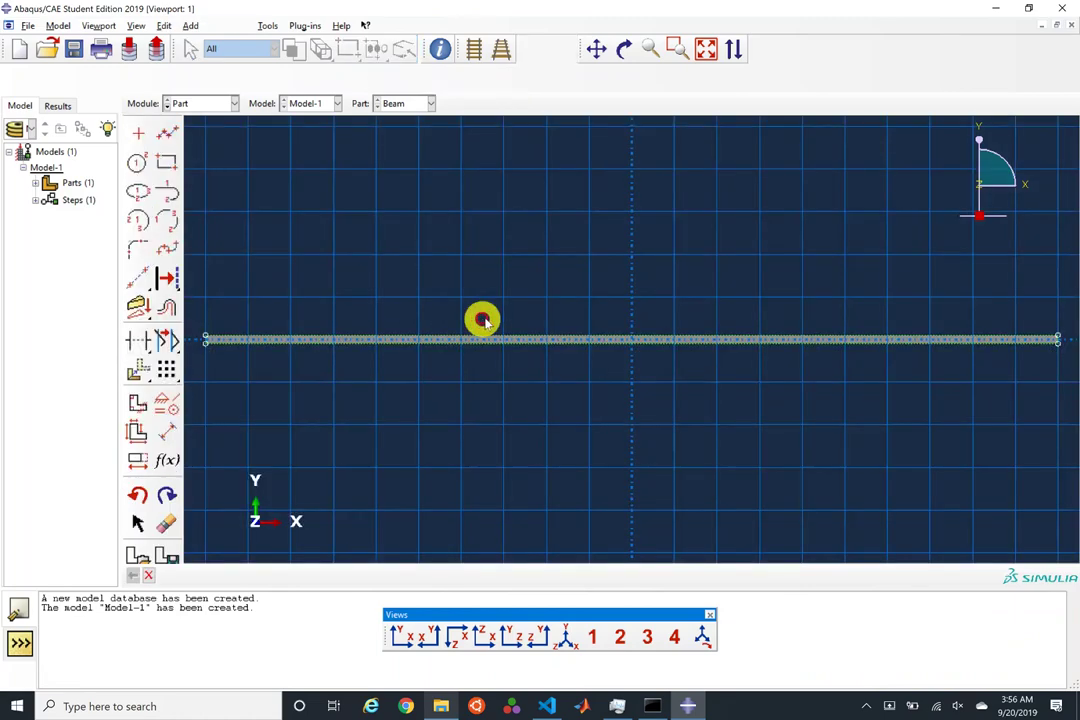
scroll(244, 327, "up", 3)
scroll(260, 322, "up", 5)
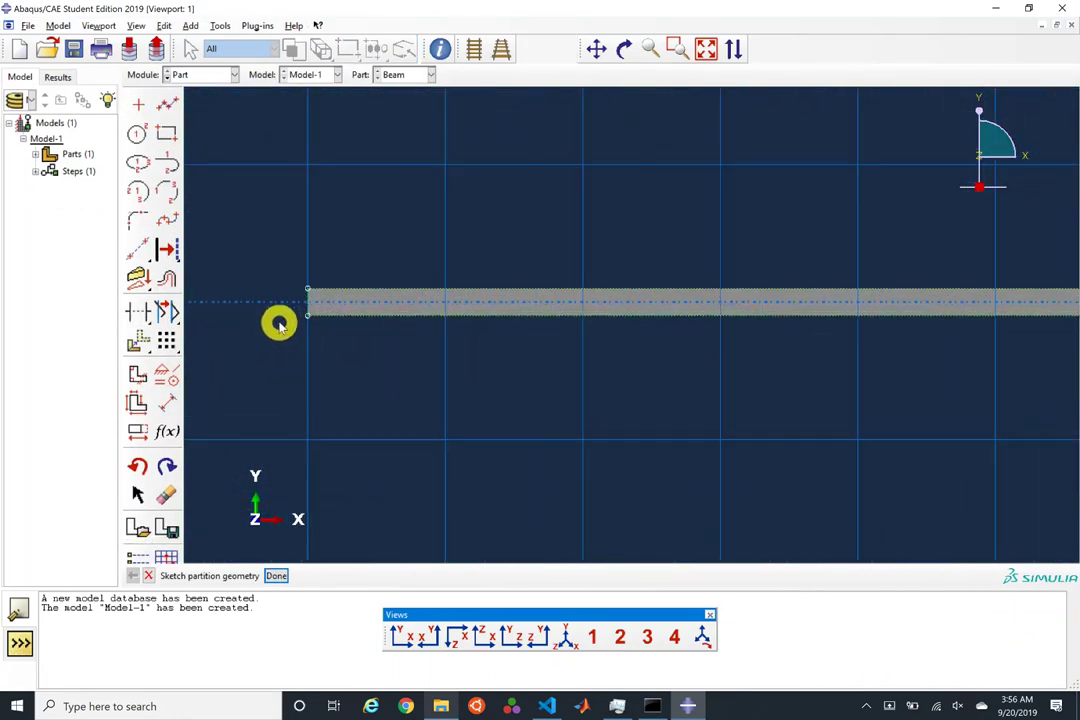
left_click(172, 104)
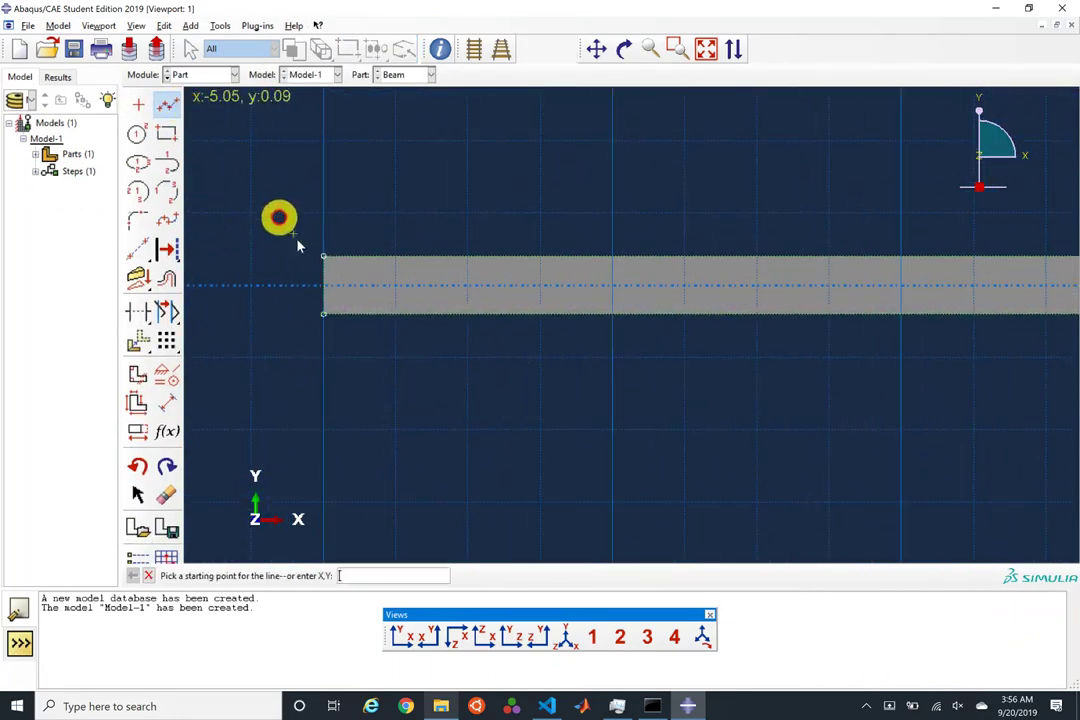
left_click(322, 287)
scroll(260, 310, "down", 2)
scroll(230, 326, "down", 5)
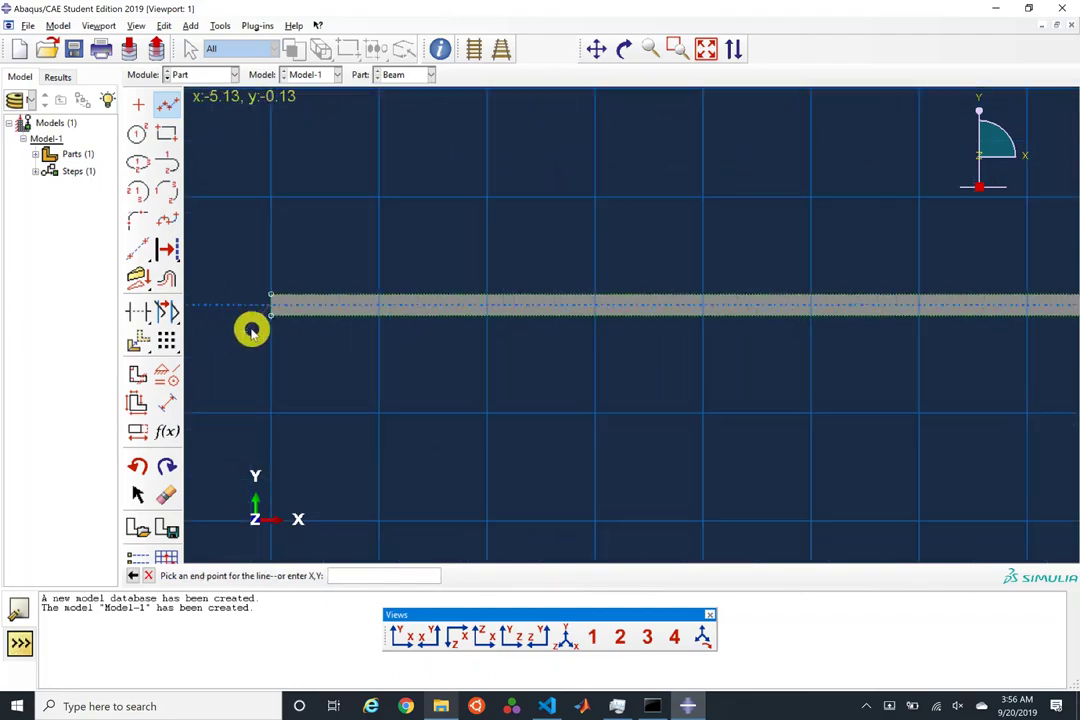
scroll(740, 324, "up", 2)
scroll(675, 330, "up", 4)
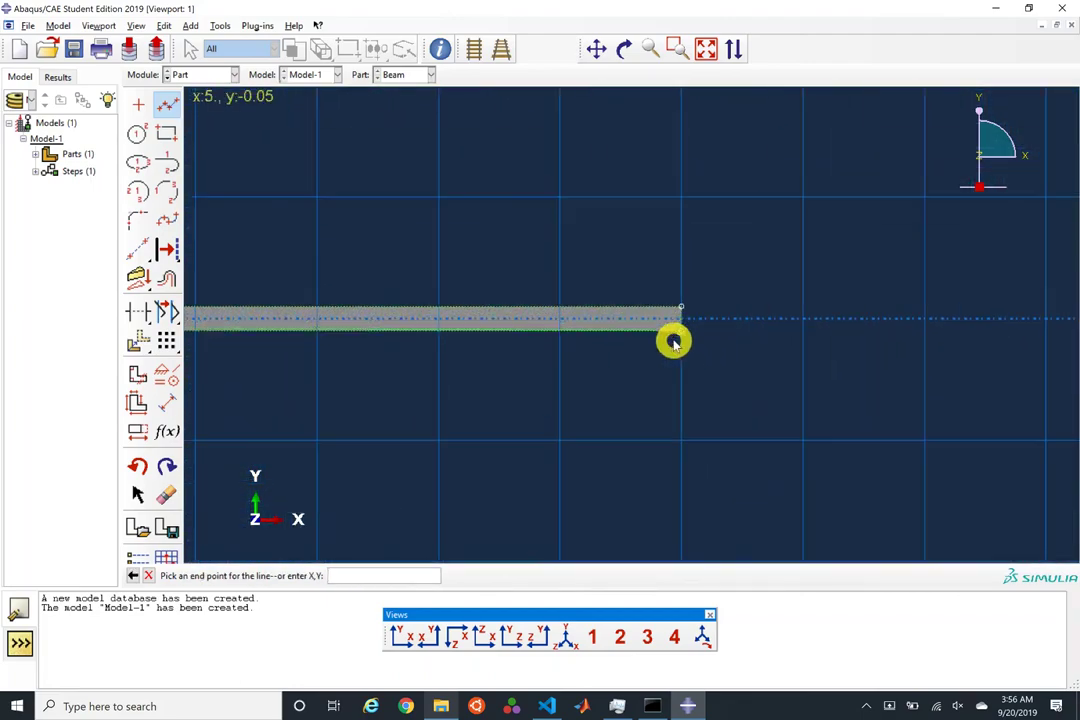
left_click(732, 310)
scroll(909, 349, "down", 2)
scroll(909, 349, "down", 5)
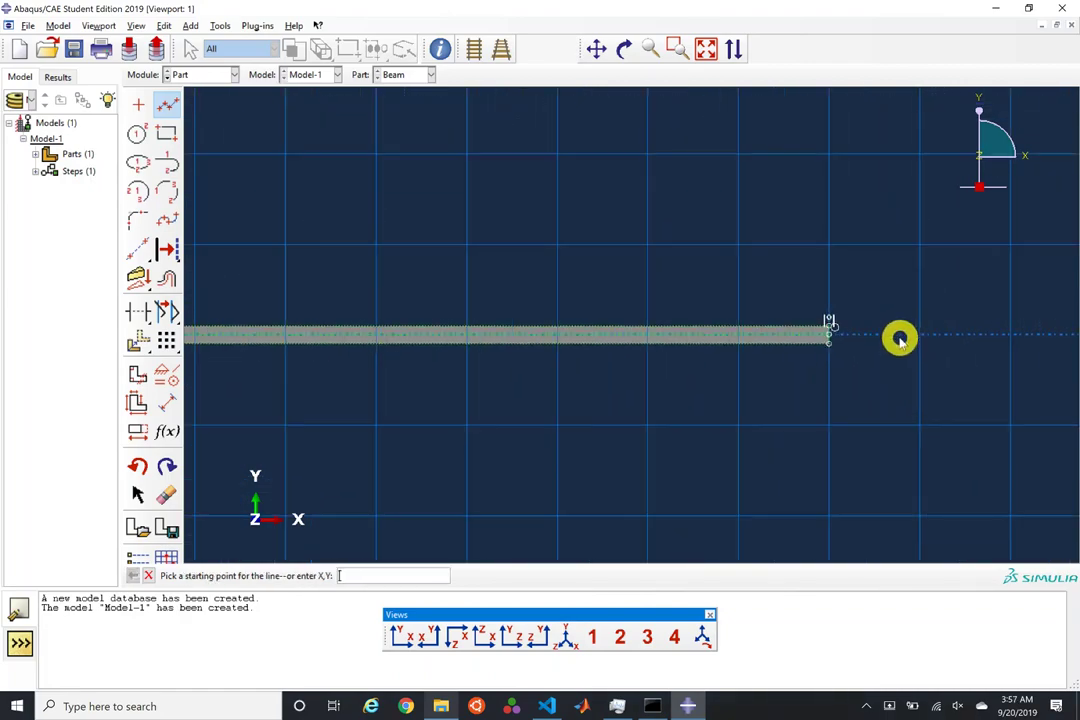
Step: Draw a vertical line across the beam at mid-length from its upper edge to its lower edge, and finish the partition
scroll(461, 366, "up", 6)
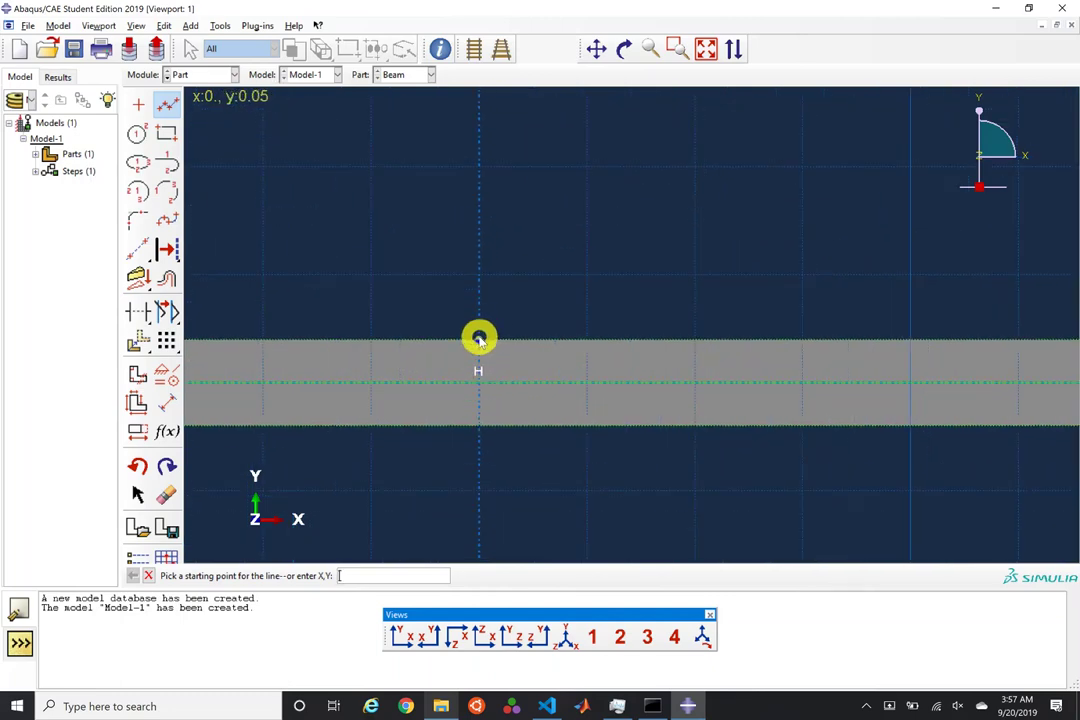
left_click(482, 366)
left_click(481, 427)
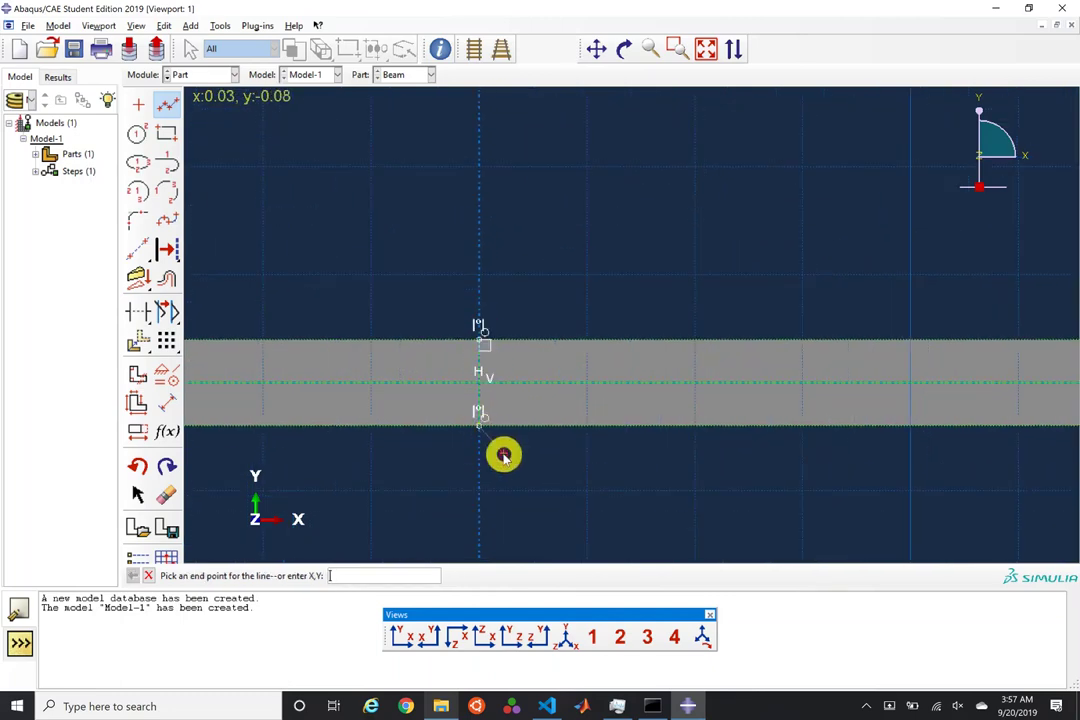
key("Escape")
middle_click(504, 457)
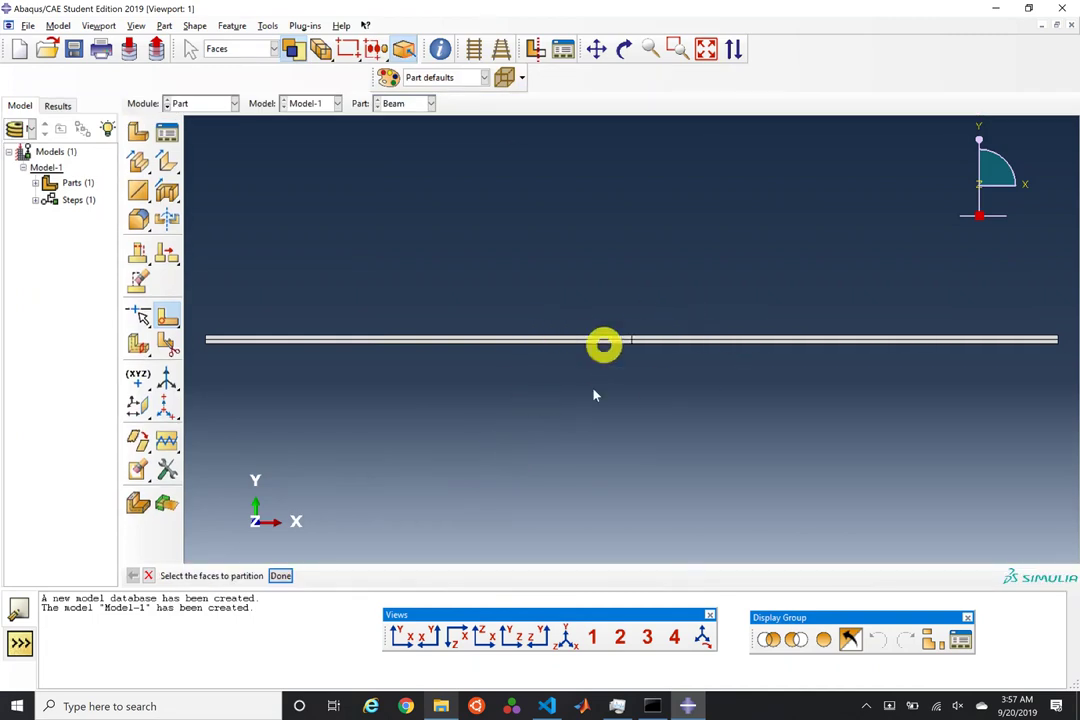
Step: Switch to the Property module and start a new material with a uniform mass density of 1e-4
left_click(231, 102)
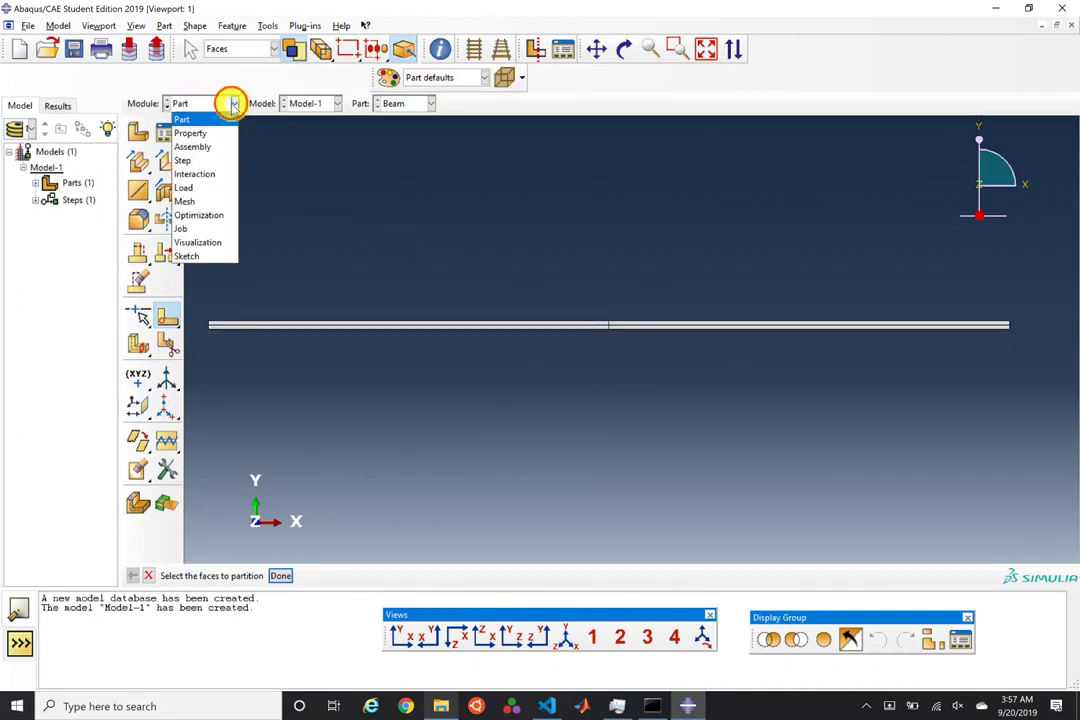
left_click(200, 130)
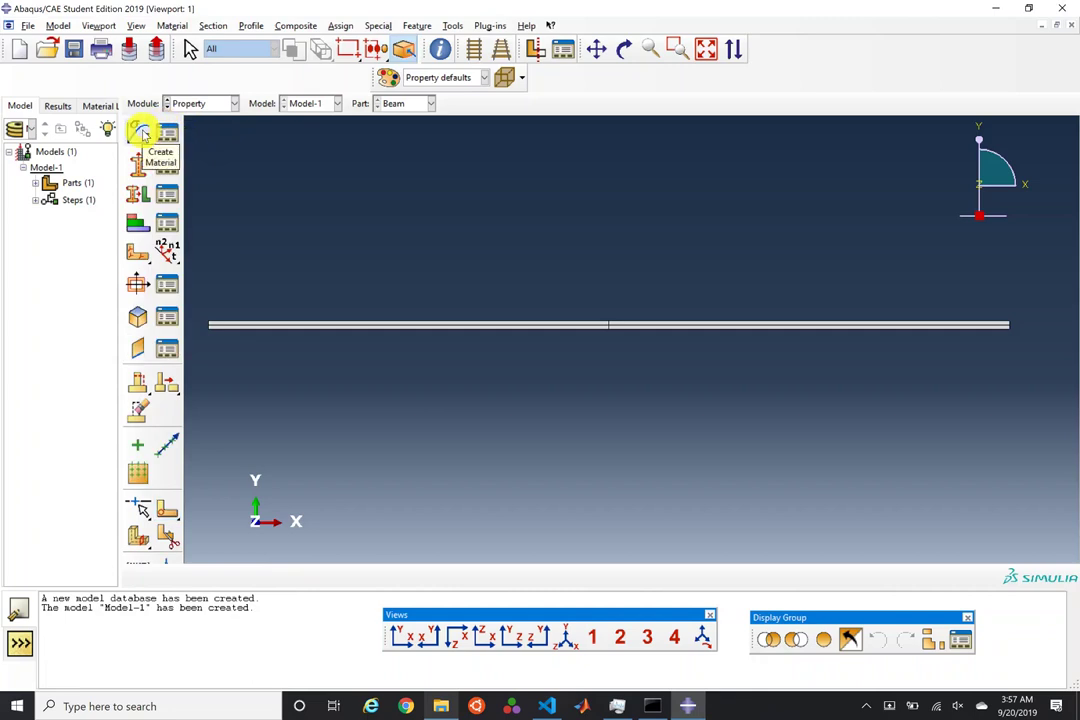
left_click(141, 131)
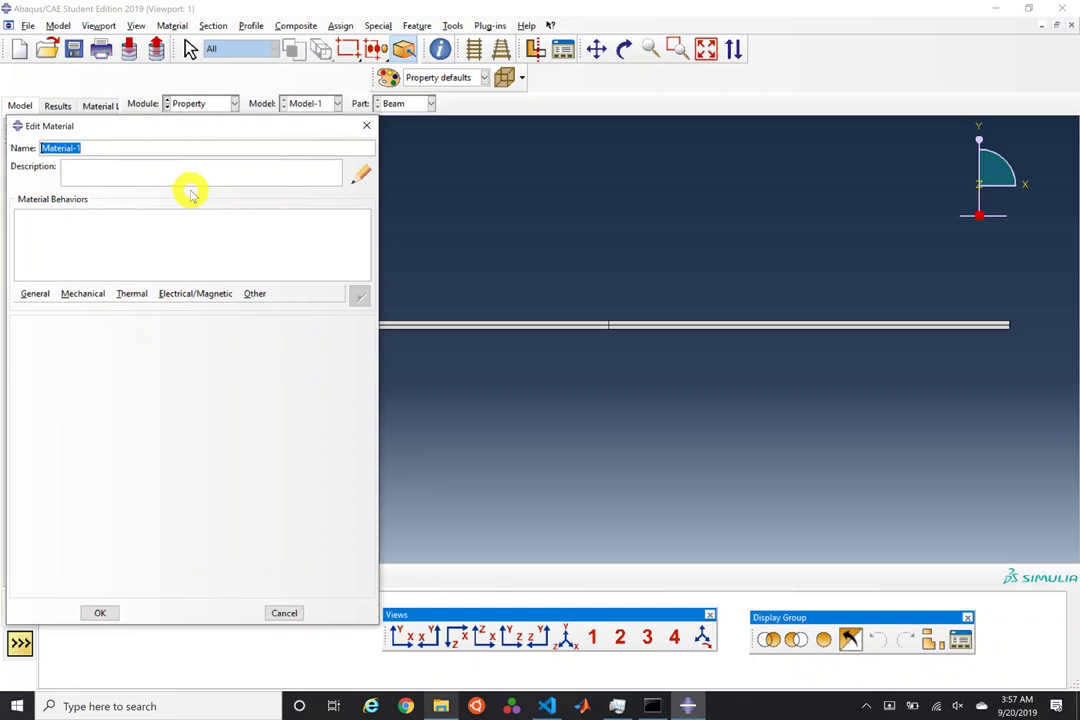
left_click(36, 294)
left_click(48, 307)
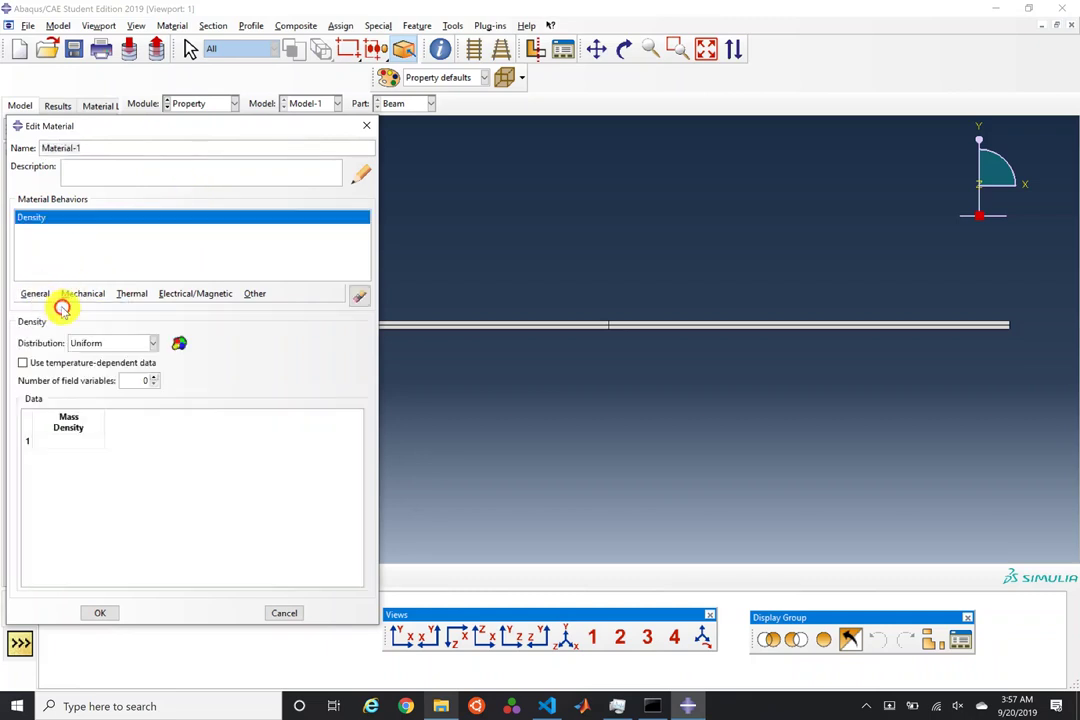
left_click(73, 441)
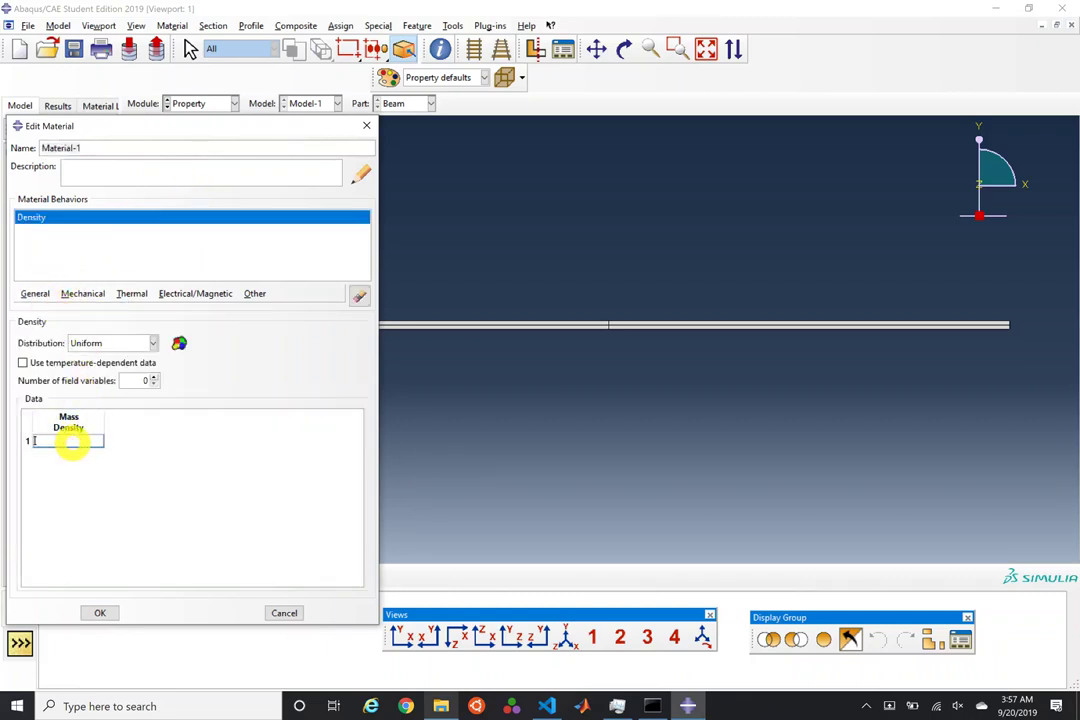
type("1e-4")
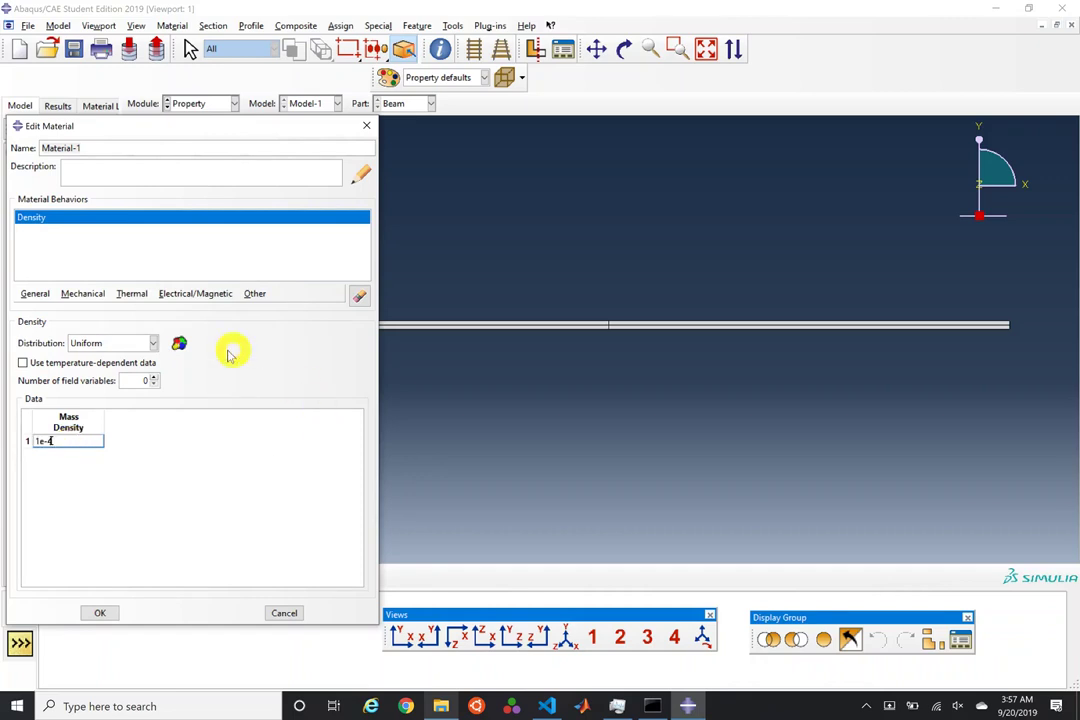
Step: Add isotropic elasticity to the material with Young's modulus 10e6 and Poisson's ratio 0.33, and finish the material
left_click(85, 294)
mouse_move(100, 313)
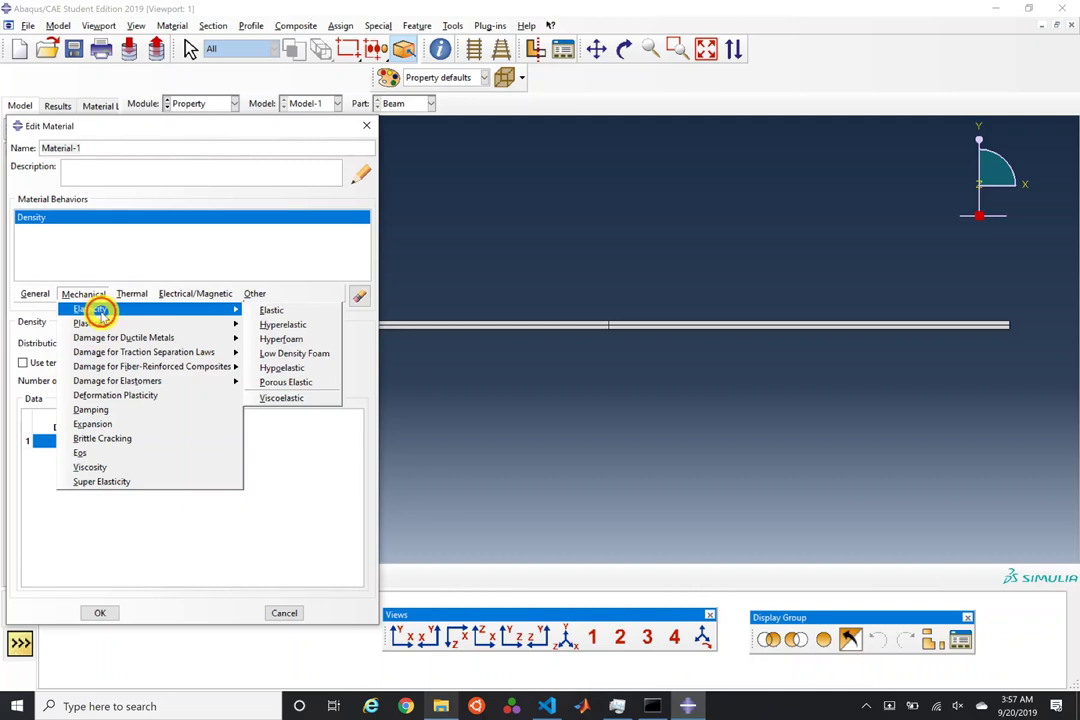
left_click(275, 310)
left_click(87, 494)
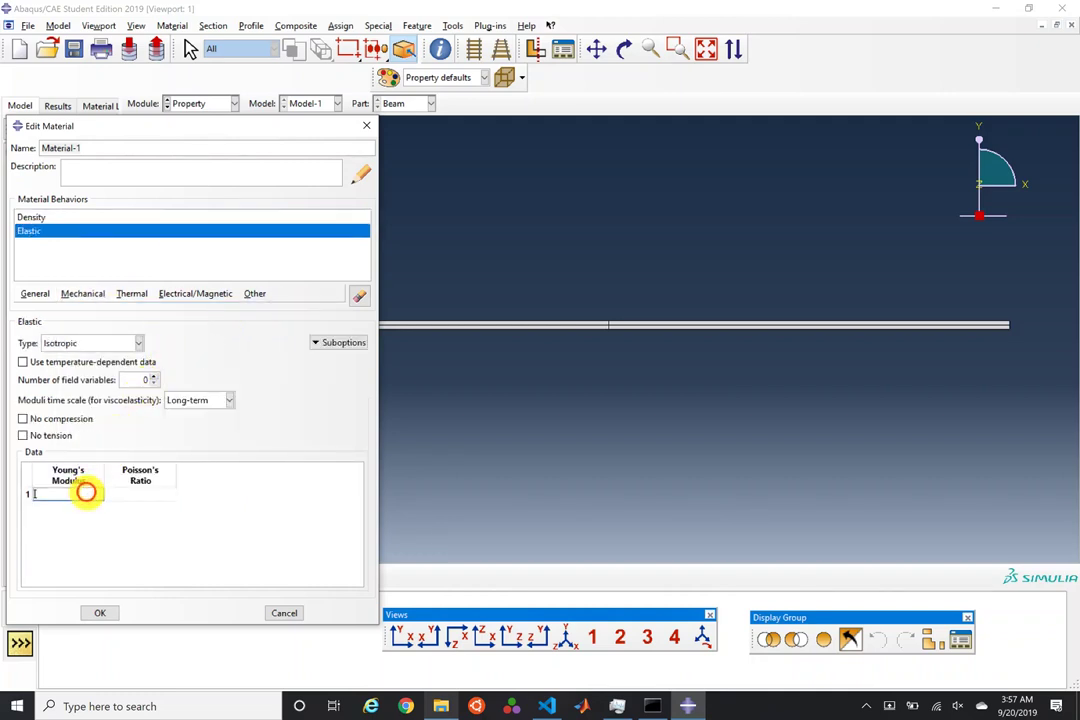
type("10e6")
key("Tab")
type("0.33")
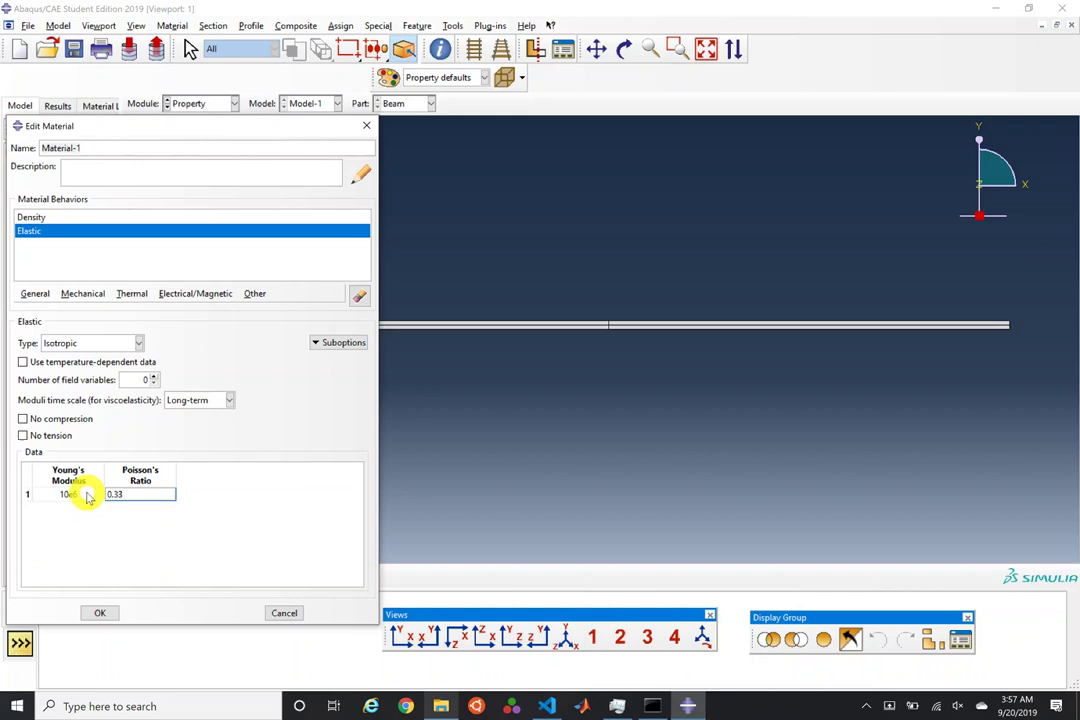
left_click(103, 613)
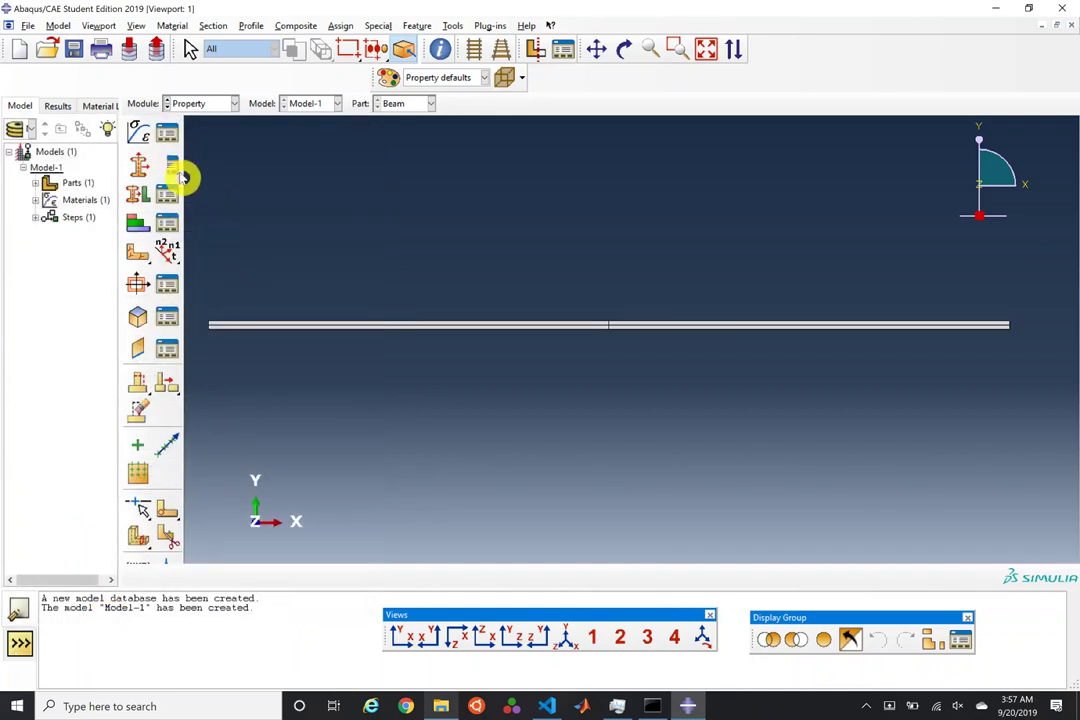
Step: Create a solid, homogeneous section that uses Material-1
left_click(142, 166)
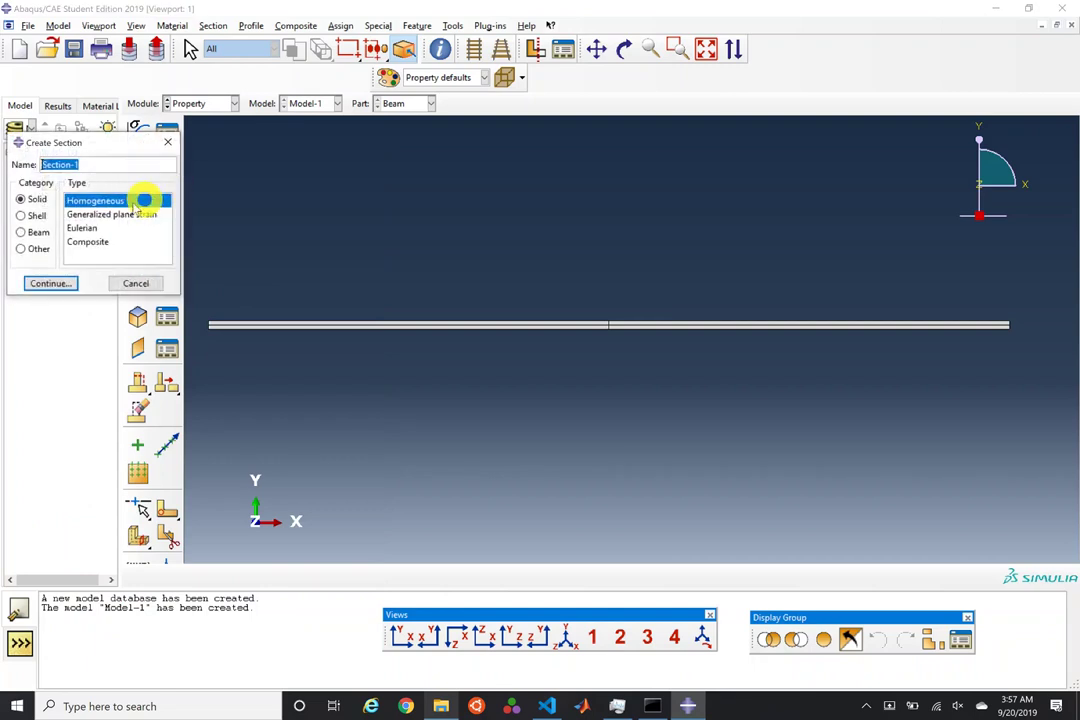
left_click(50, 283)
left_click(55, 268)
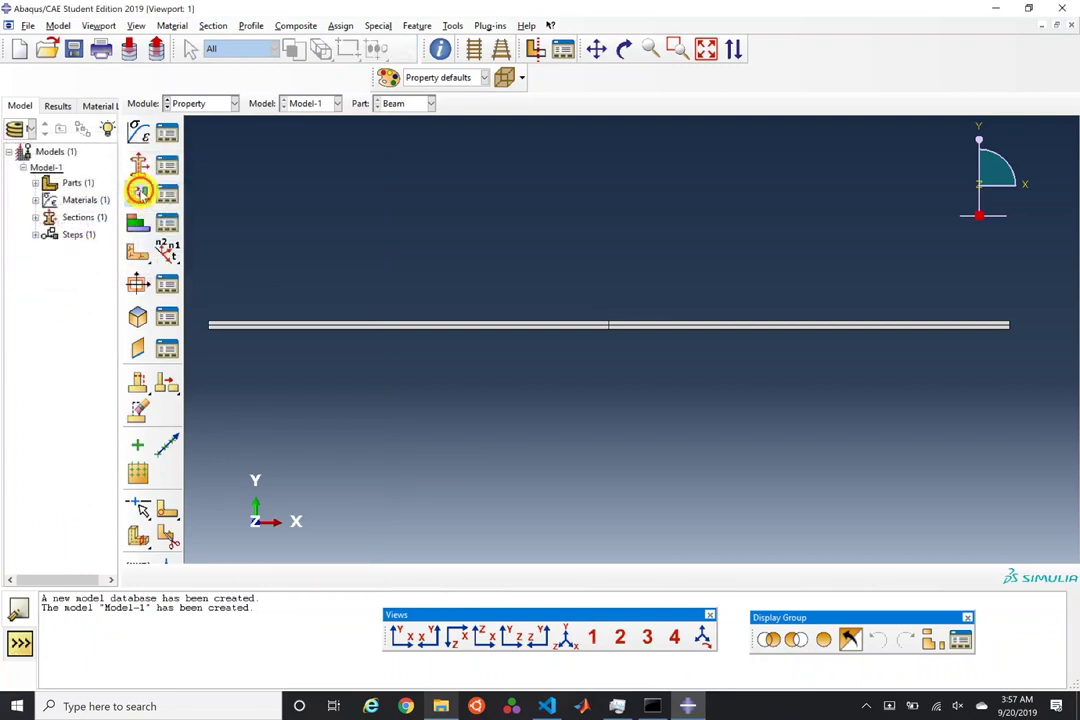
Step: Assign Section-1 to the whole beam through a region set named WholePart, with thickness from section
left_click(141, 192)
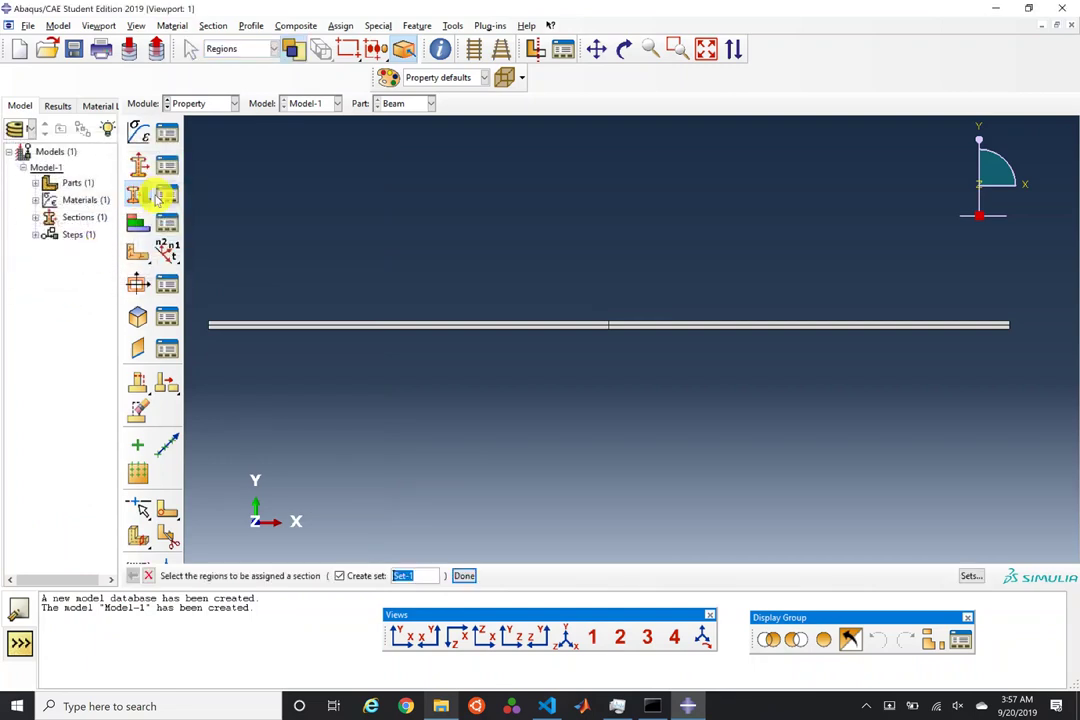
left_click(590, 324)
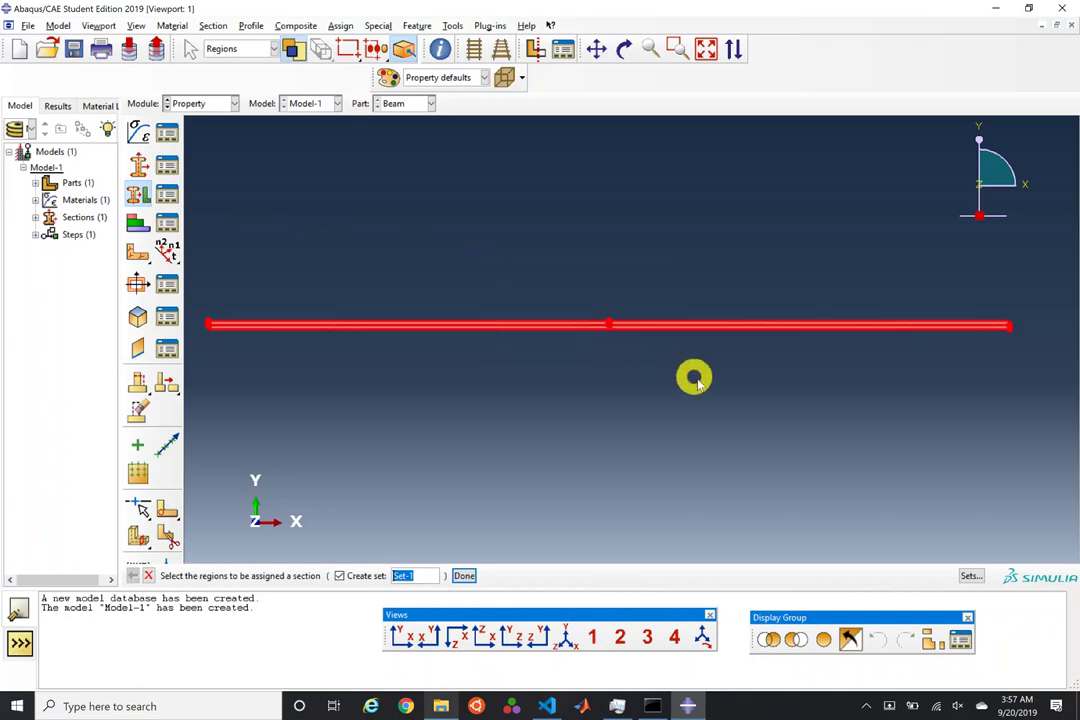
middle_click(649, 487)
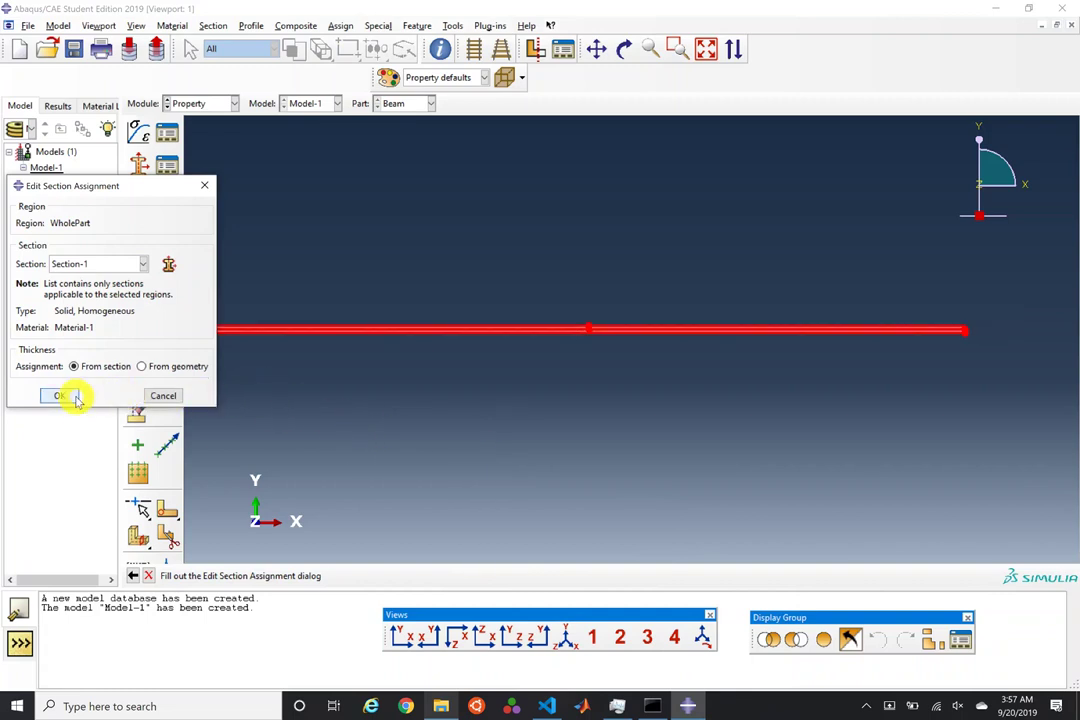
left_click(64, 398)
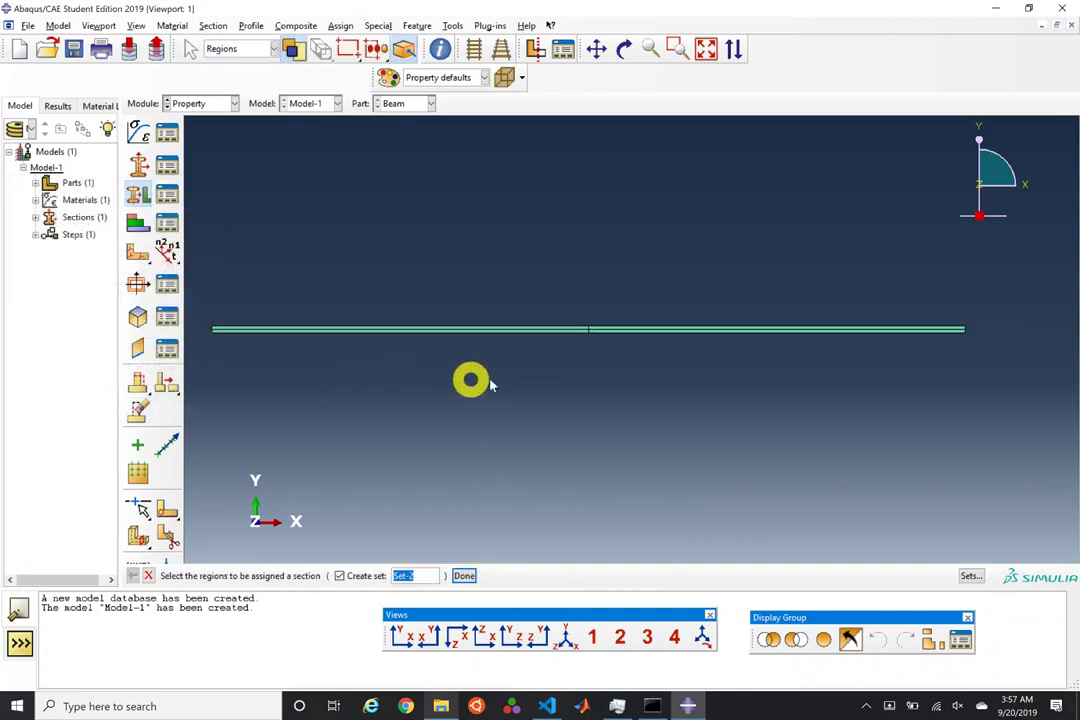
key("Escape")
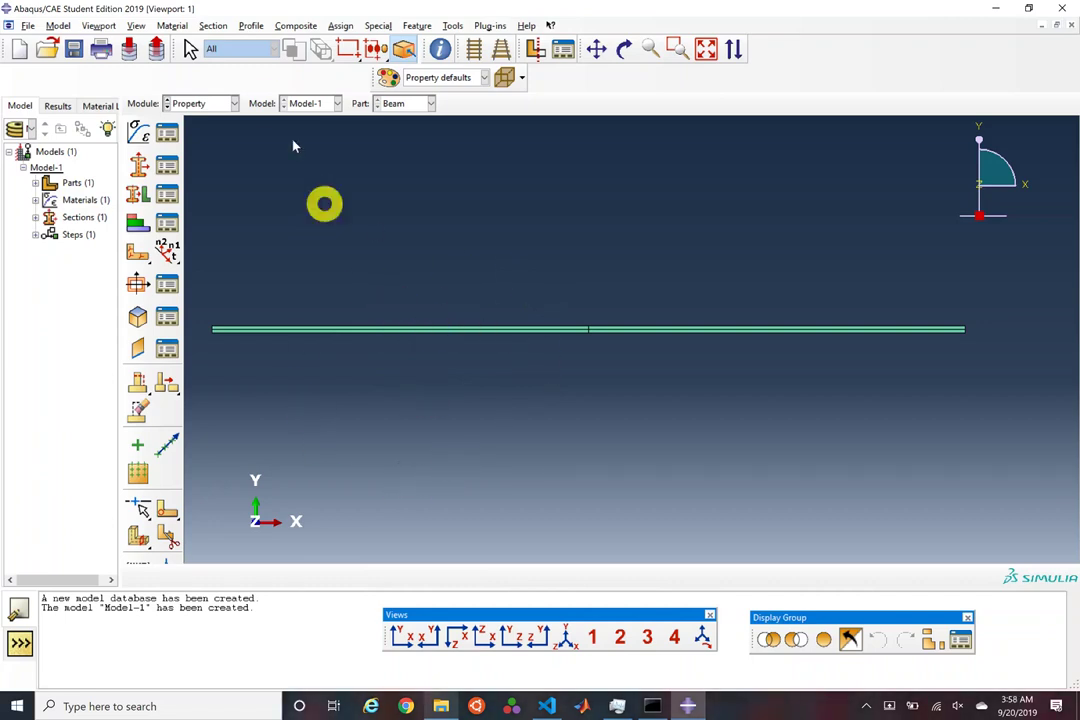
Step: Switch to the Assembly module and create a dependent instance of the Beam part
left_click(210, 103)
left_click(200, 146)
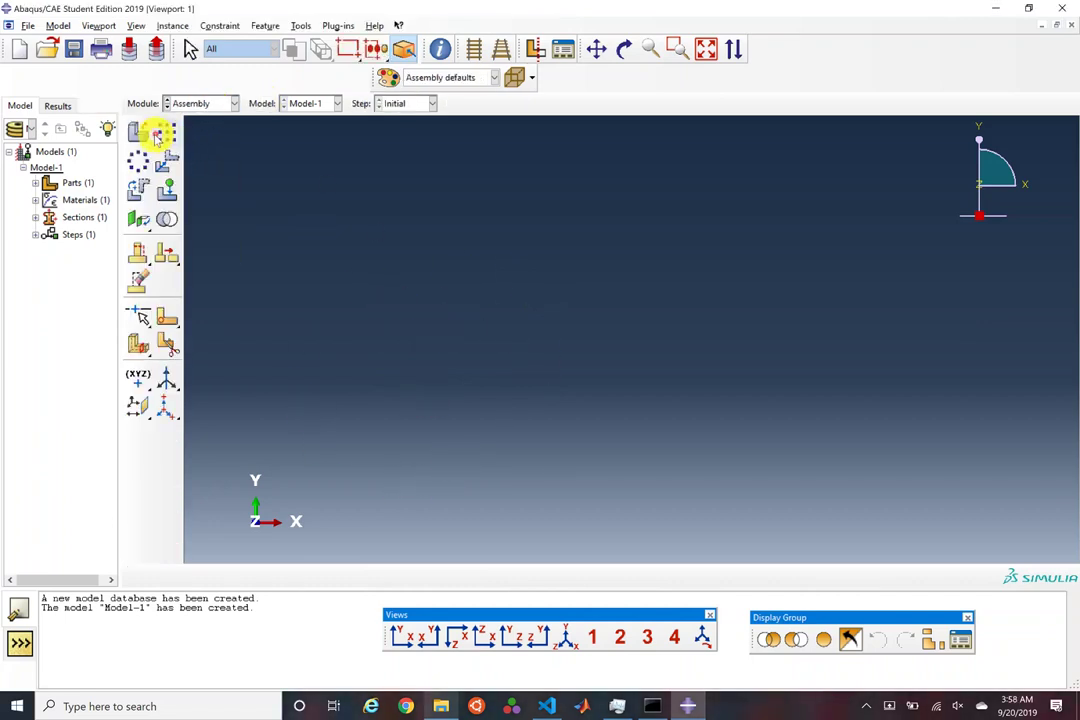
left_click(145, 134)
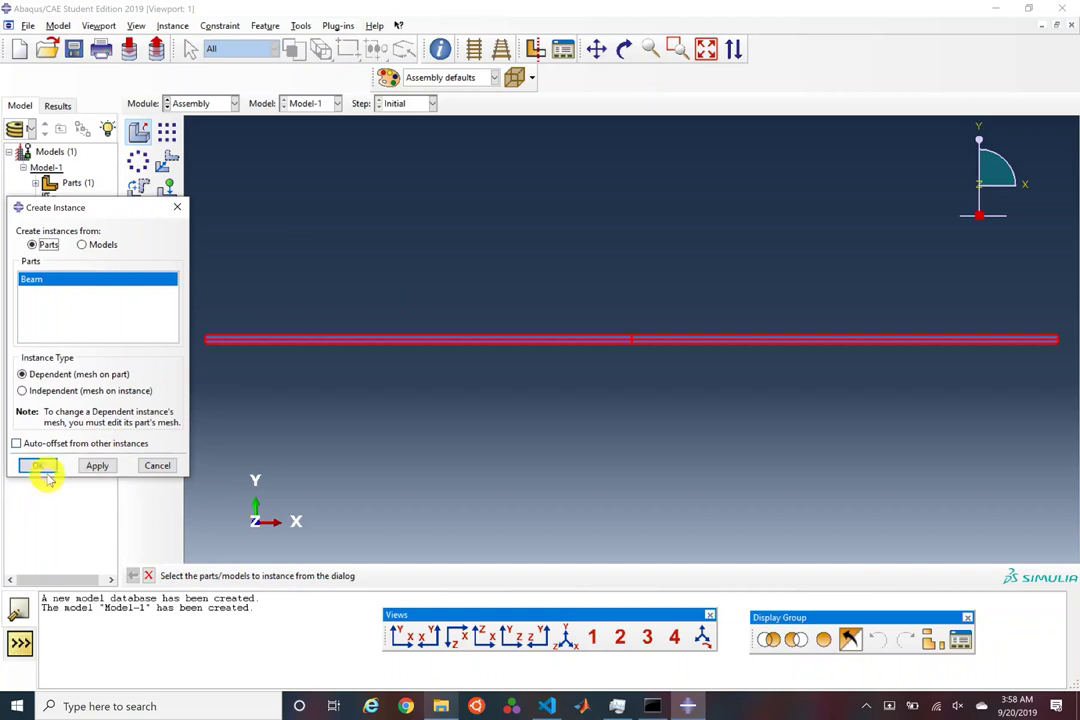
left_click(39, 468)
Step: In the Step module, create a Static, General step after Initial with Nlgeom on and default incrementation and solver settings
left_click(195, 110)
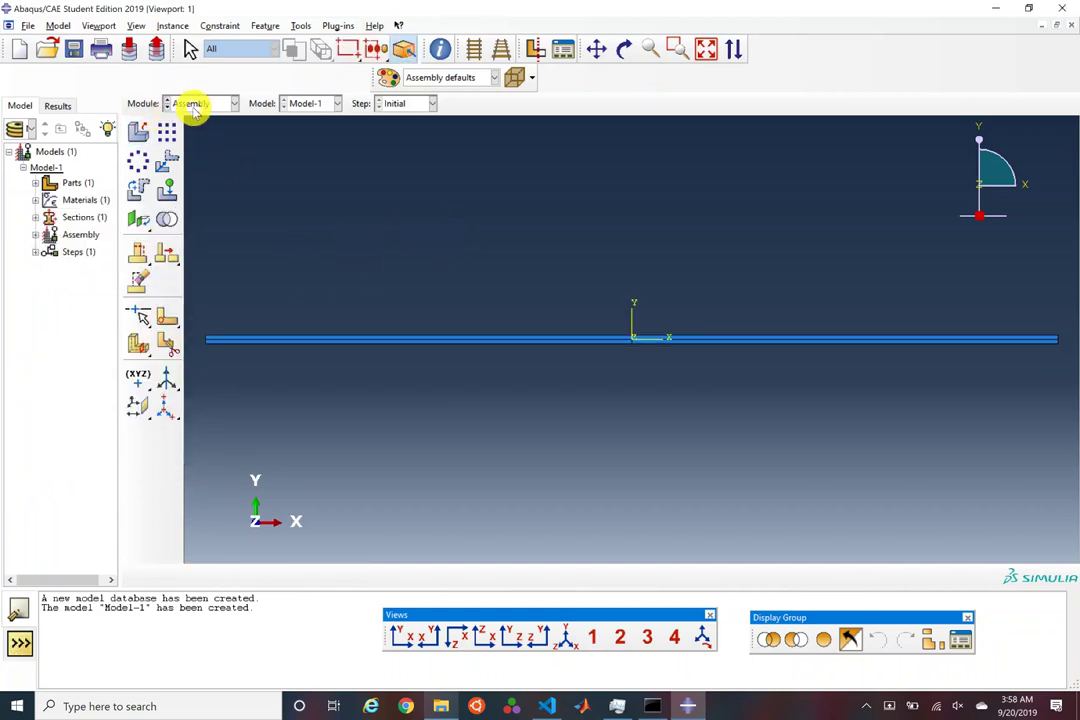
left_click(193, 104)
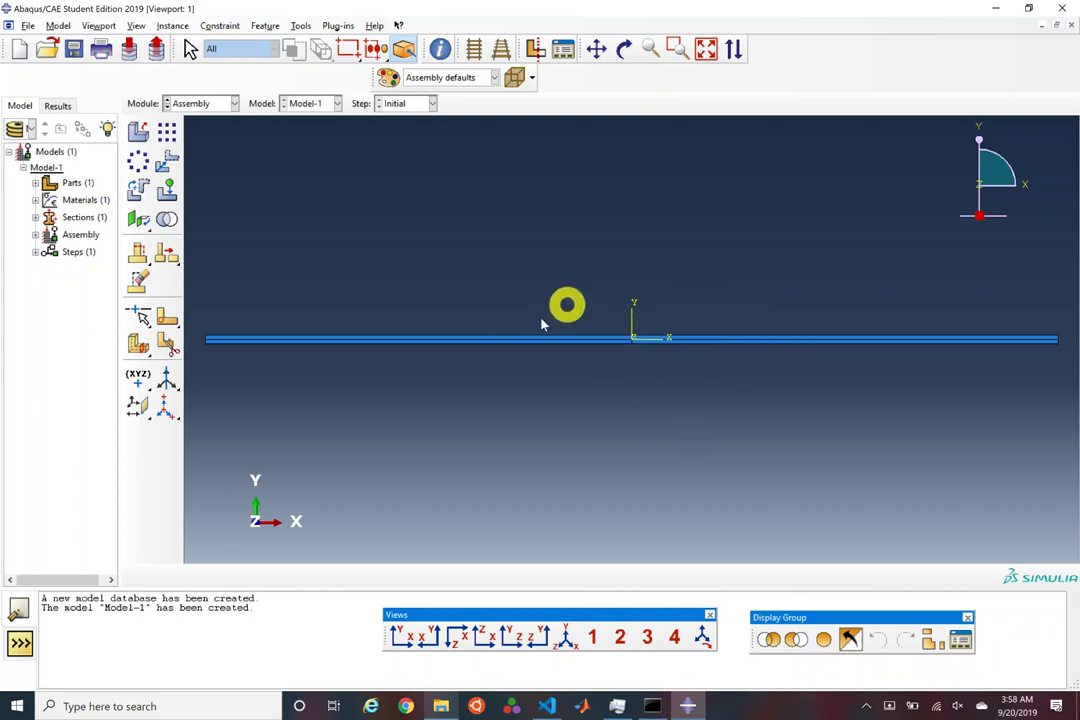
left_click(193, 104)
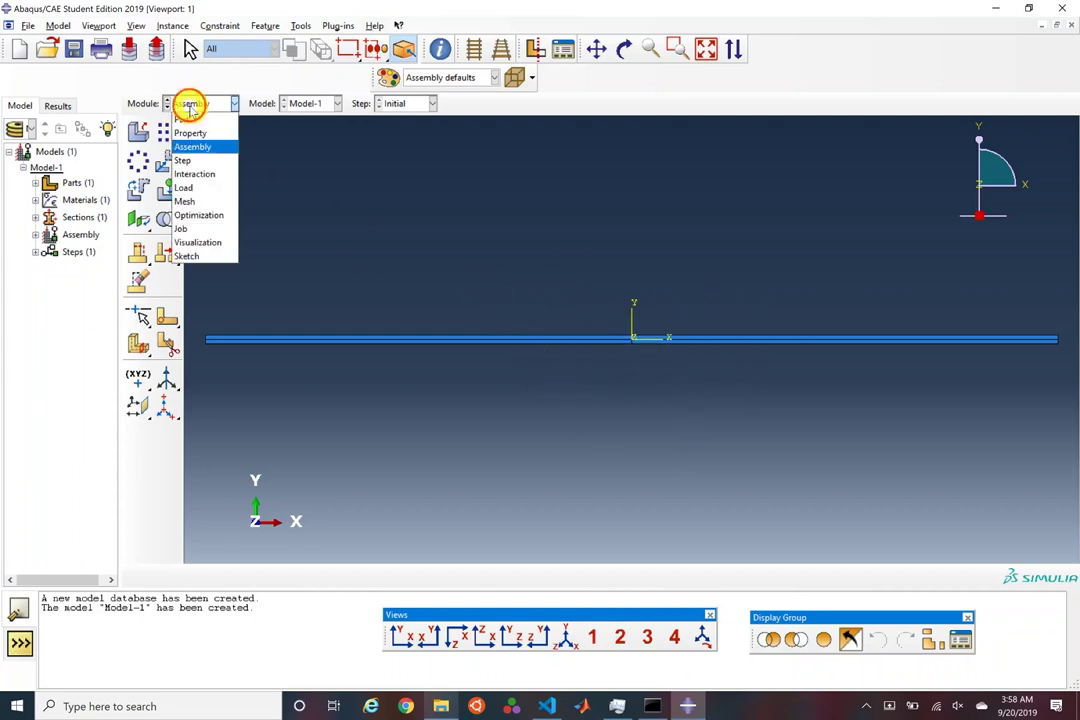
left_click(195, 163)
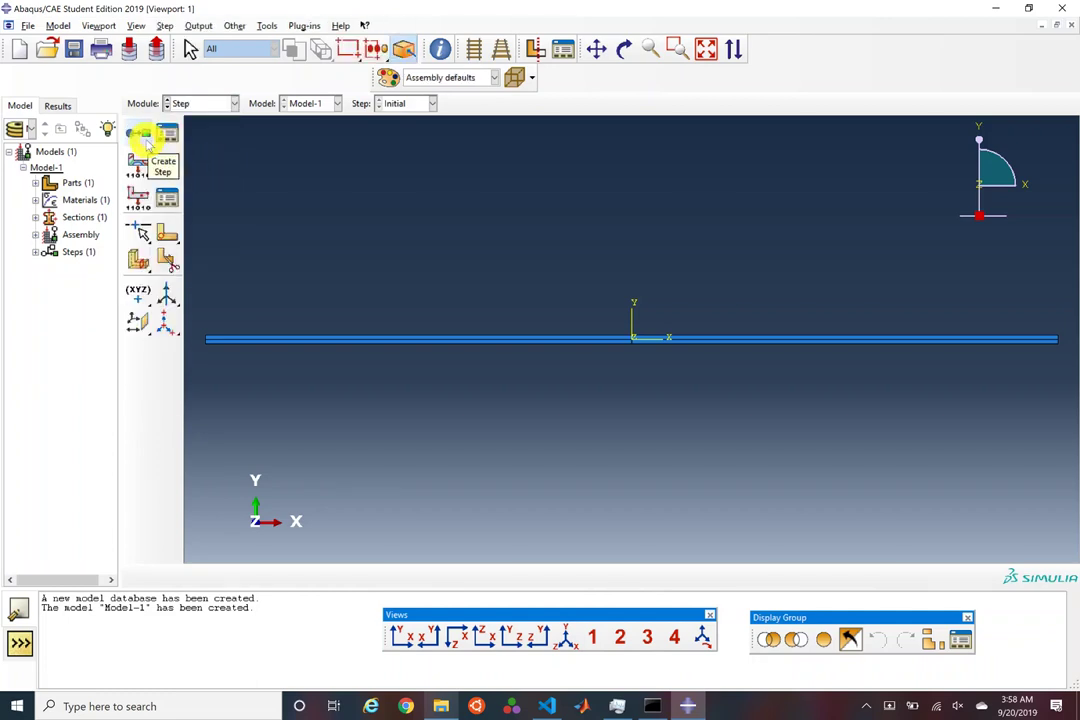
left_click(145, 140)
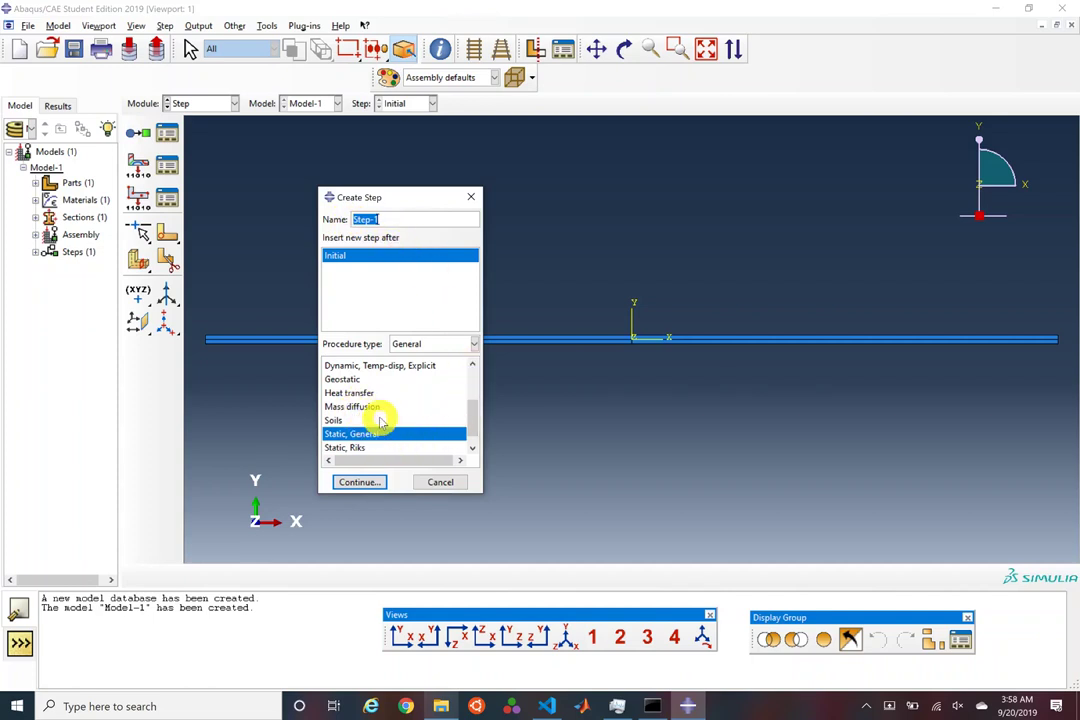
left_click(360, 482)
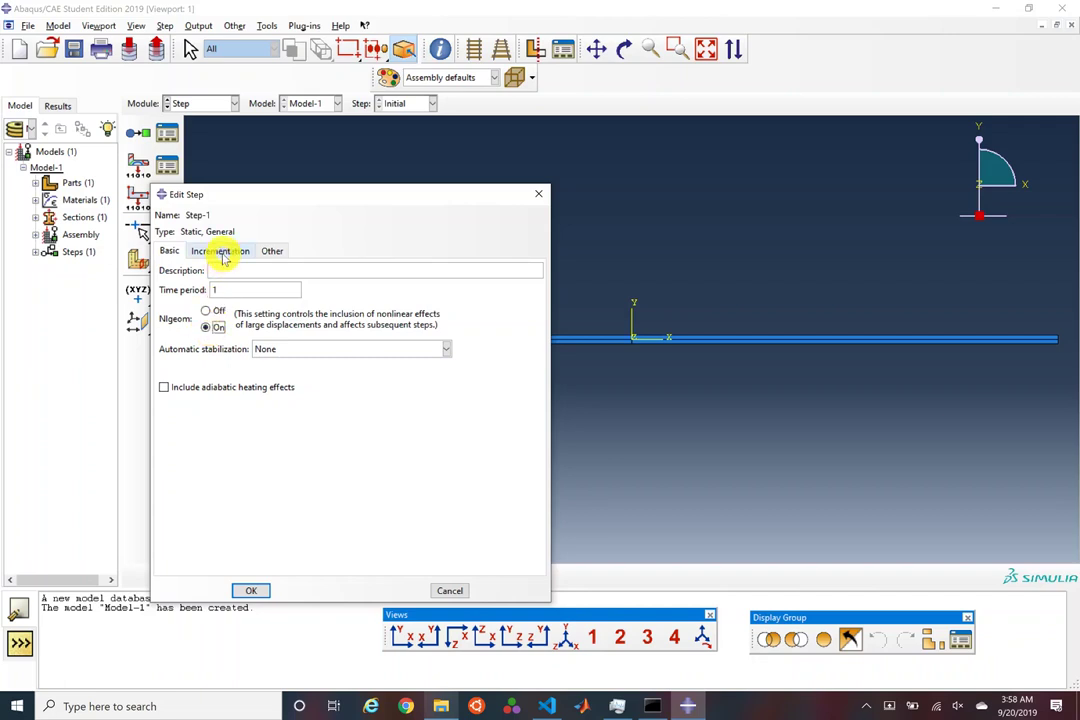
left_click(222, 253)
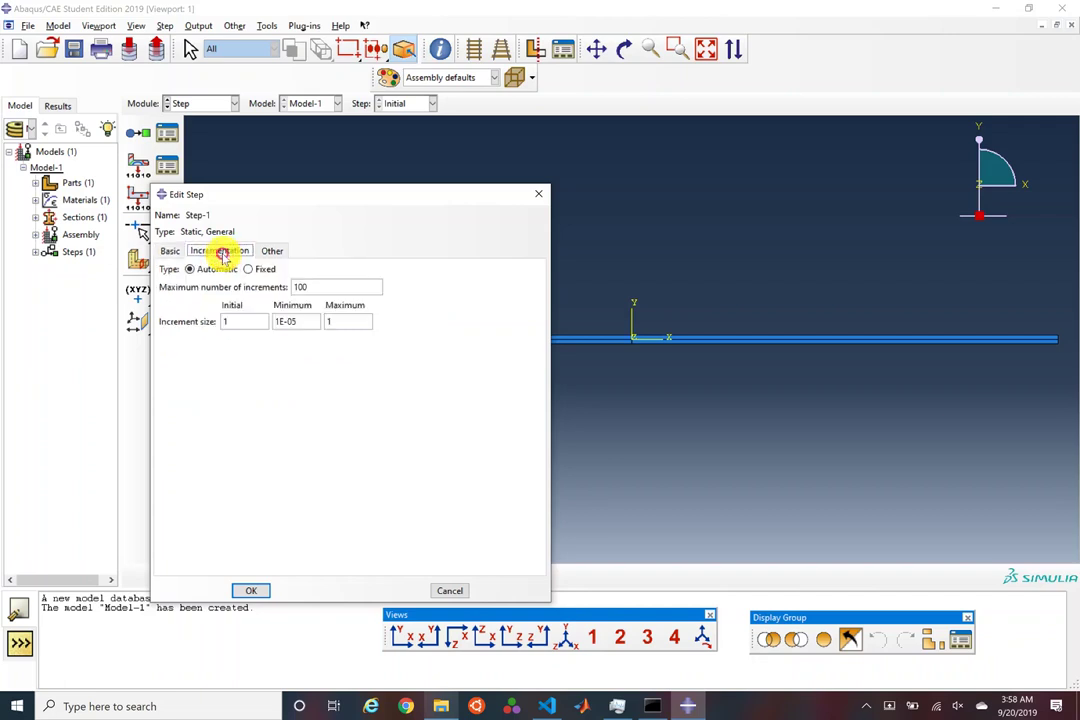
left_click(274, 252)
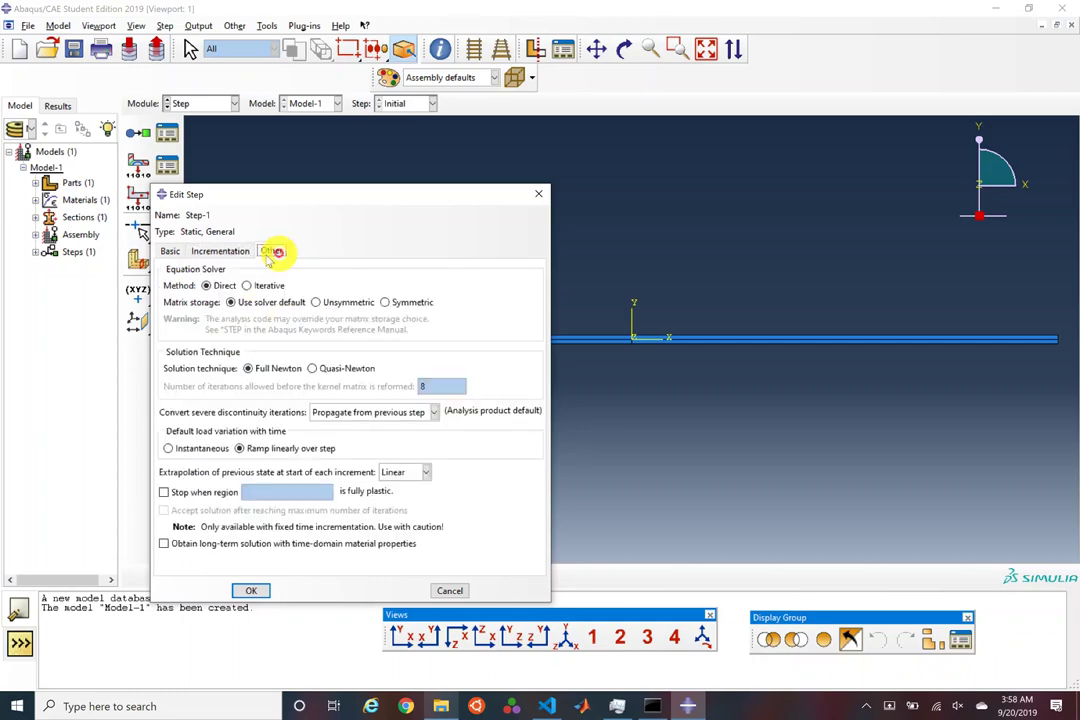
left_click(256, 593)
Step: In the Load module, start a mechanical Displacement/Rotation boundary condition named PinLeft in Step-1
left_click(199, 103)
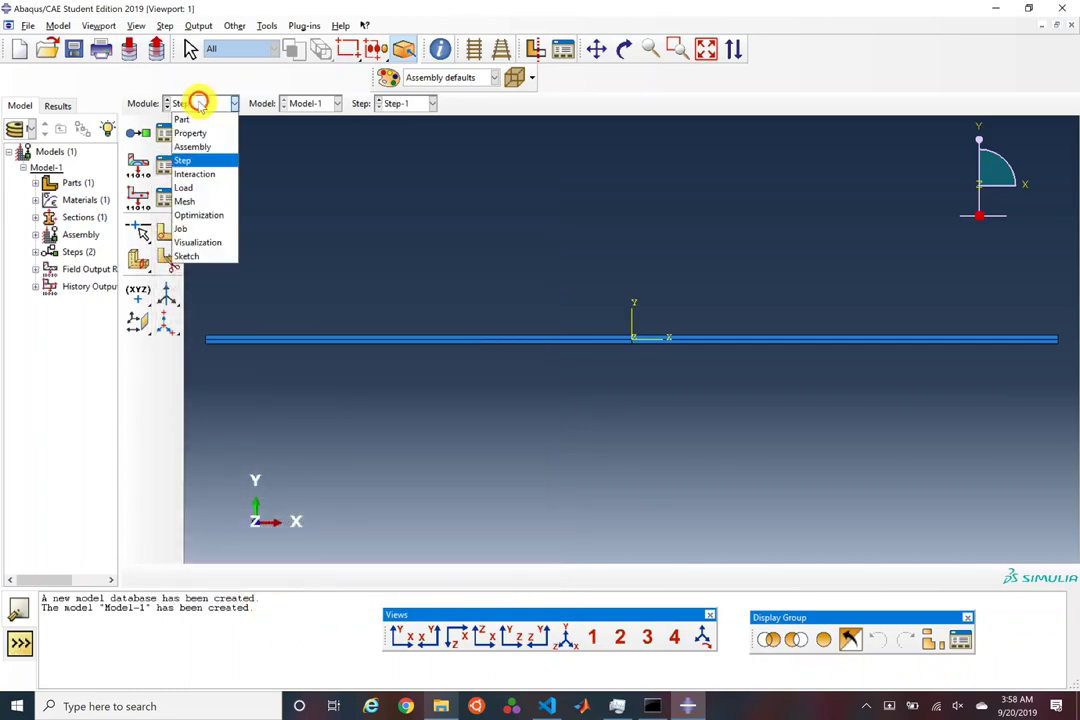
left_click(208, 189)
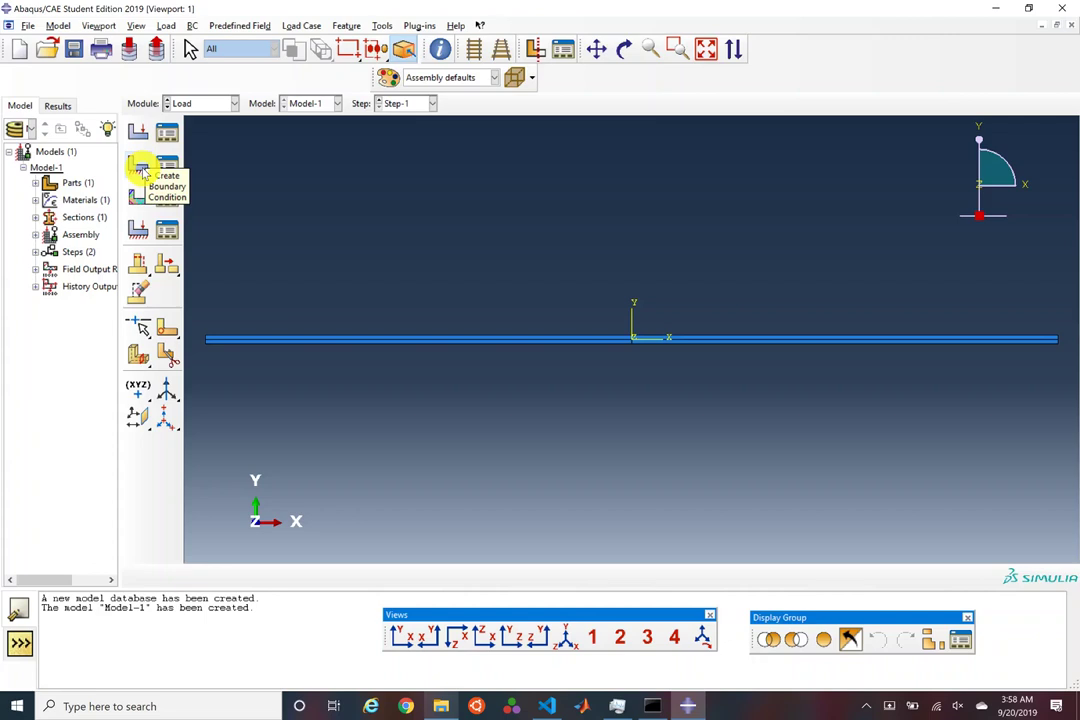
left_click(141, 168)
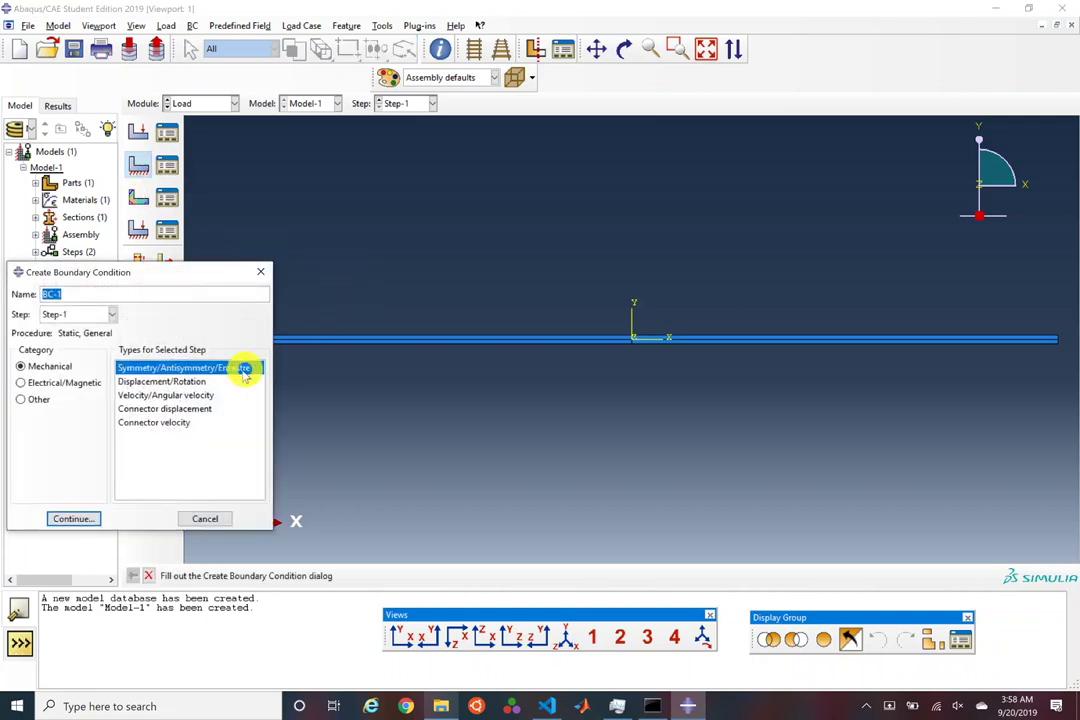
left_click(150, 382)
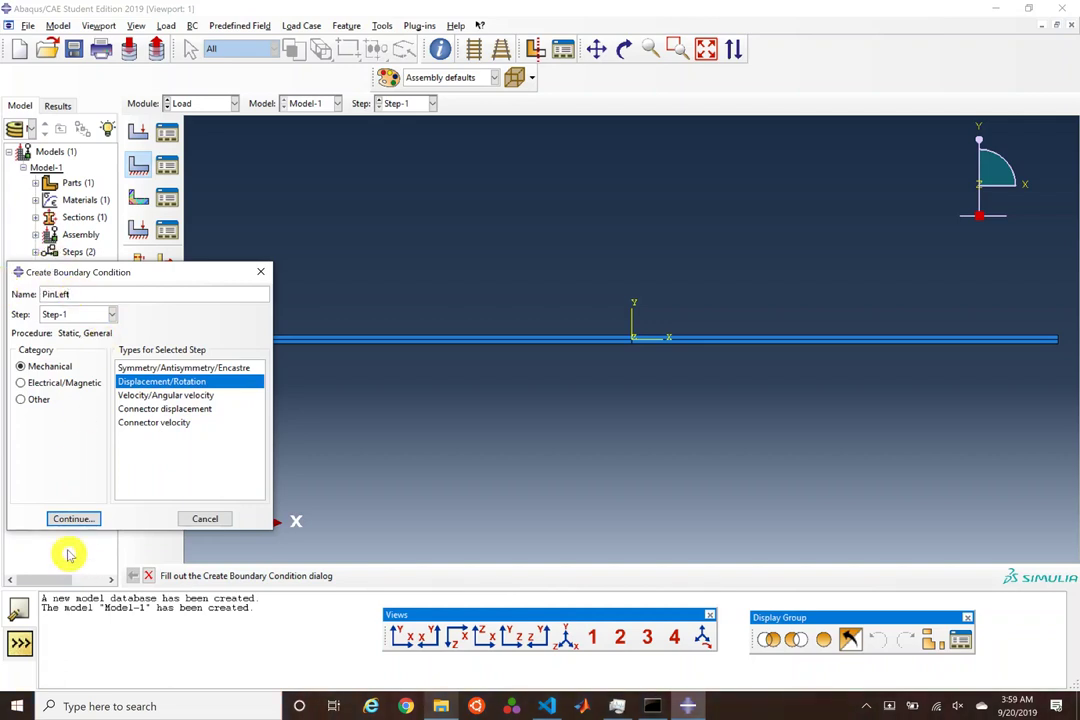
left_click(65, 517)
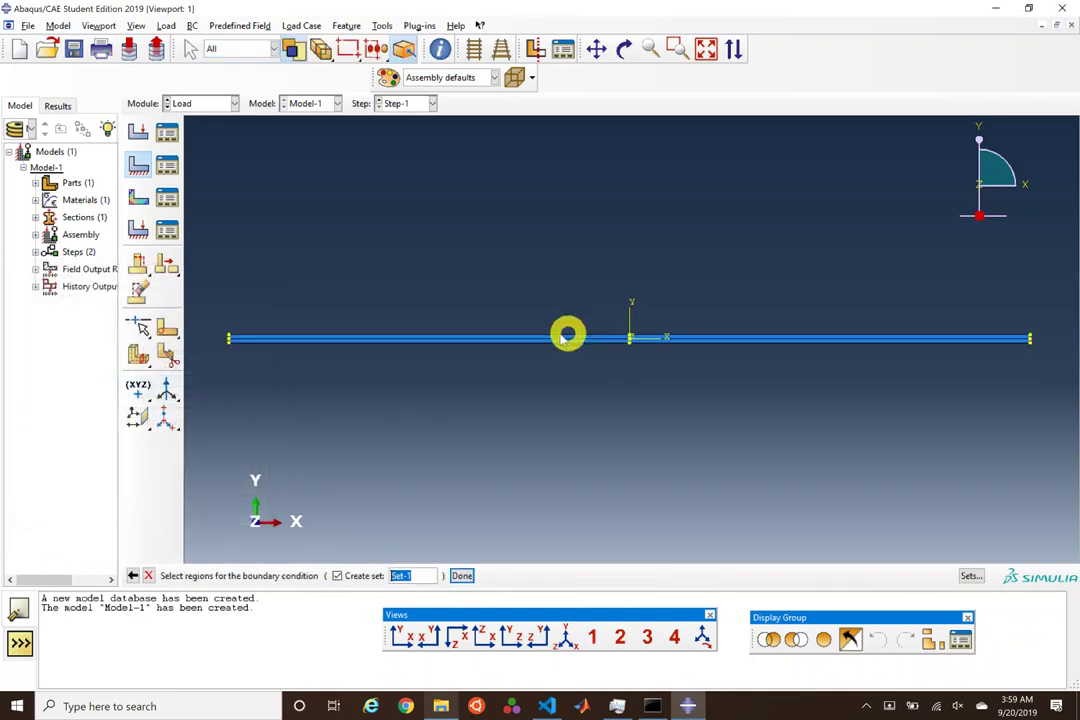
Step: Apply PinLeft to the lower corner vertex at the beam's left end, fixing U1 and U2 at 0
scroll(357, 383, "down", 2)
scroll(243, 366, "up", 4)
scroll(243, 366, "up", 5)
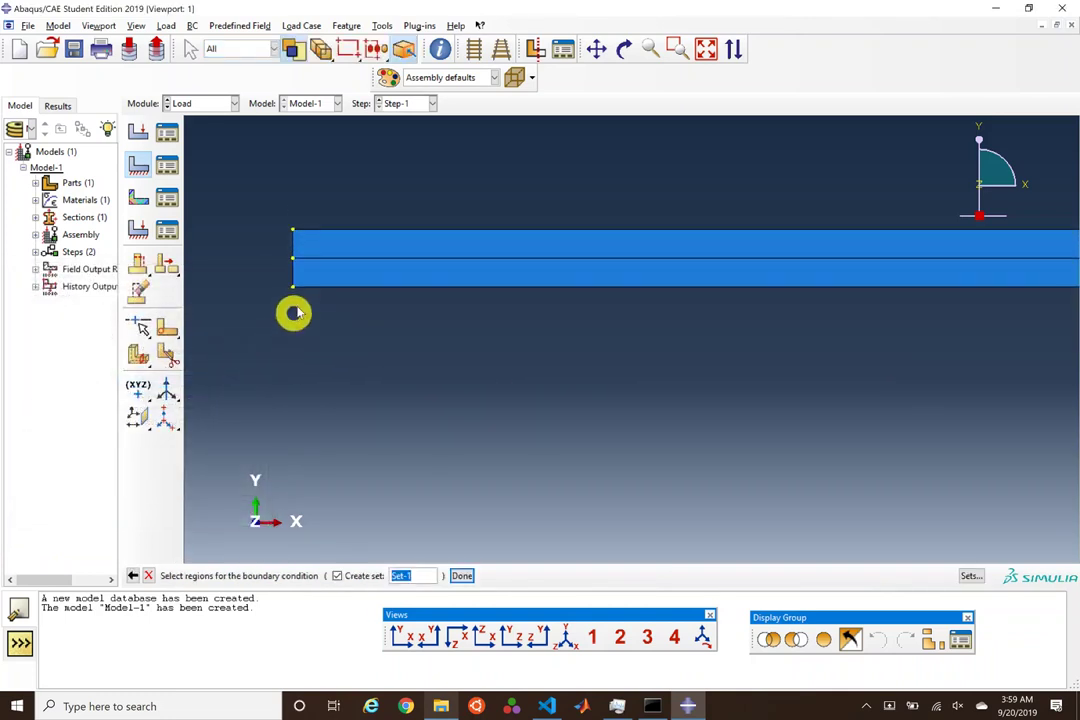
left_click(292, 280)
middle_click(287, 313)
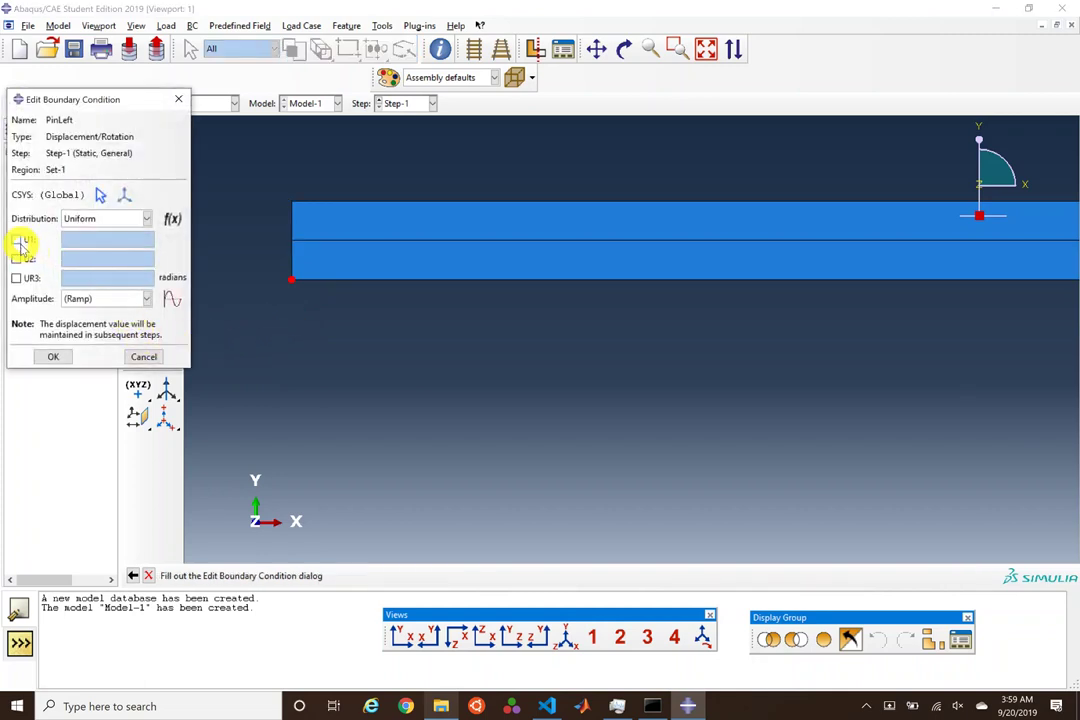
left_click(16, 240)
left_click(16, 259)
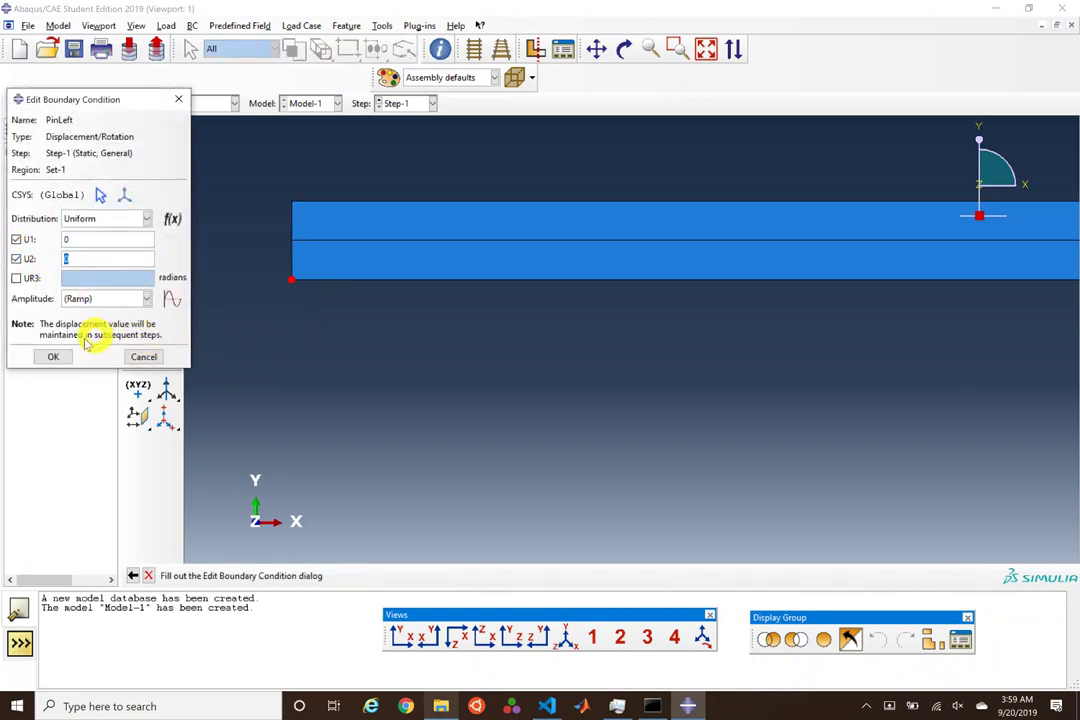
left_click(55, 357)
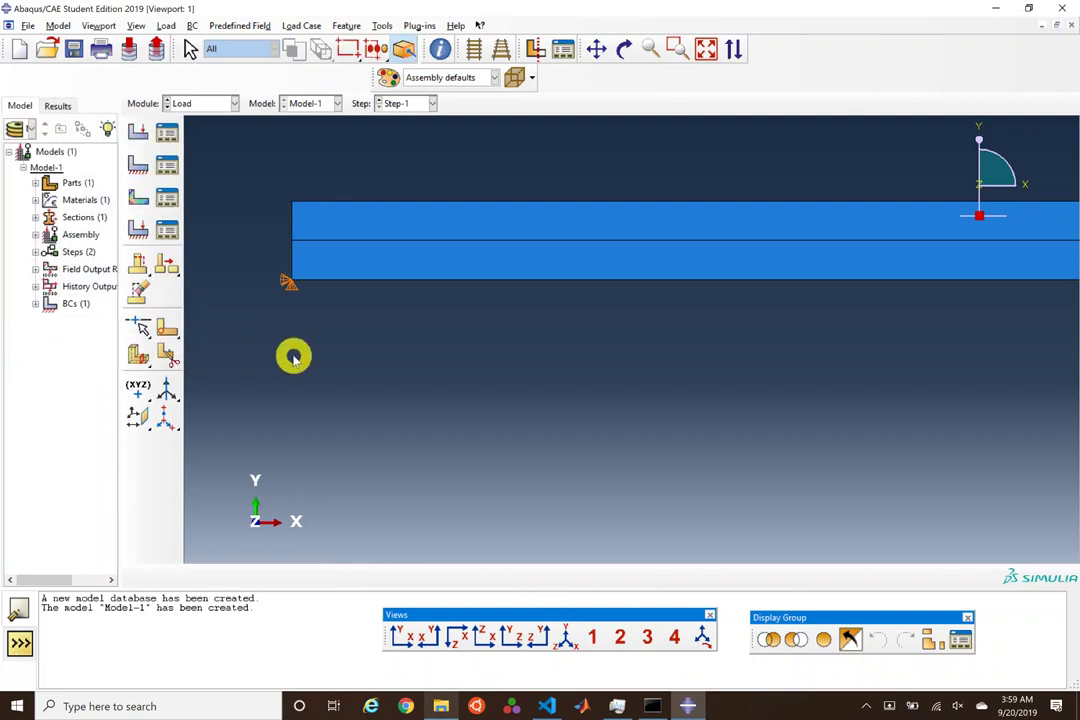
Step: Start a second Displacement/Rotation boundary condition in Step-1 and name it SlideRight
scroll(263, 345, "down", 3)
scroll(225, 315, "down", 4)
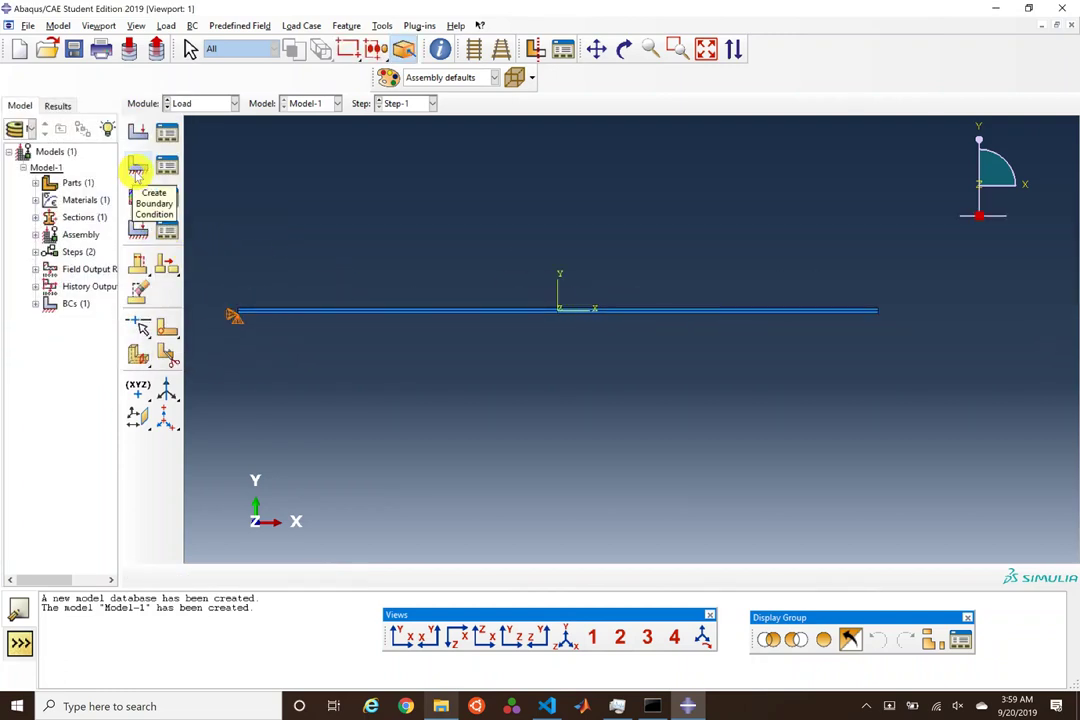
left_click(137, 170)
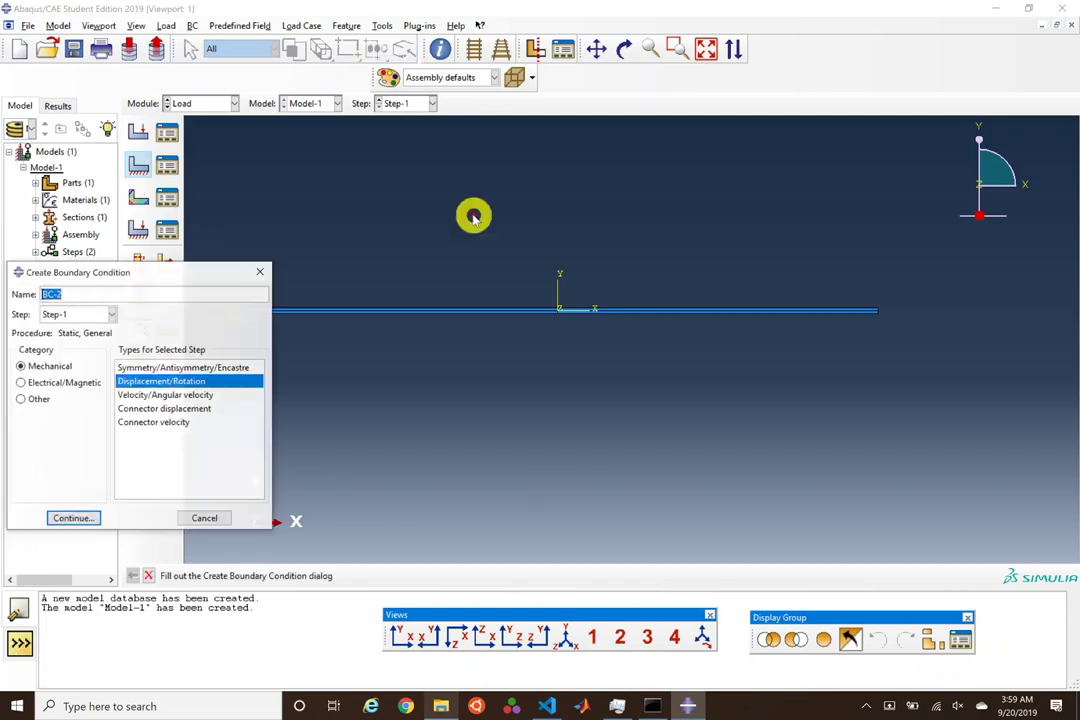
scroll(876, 345, "up", 2)
scroll(882, 298, "up", 1)
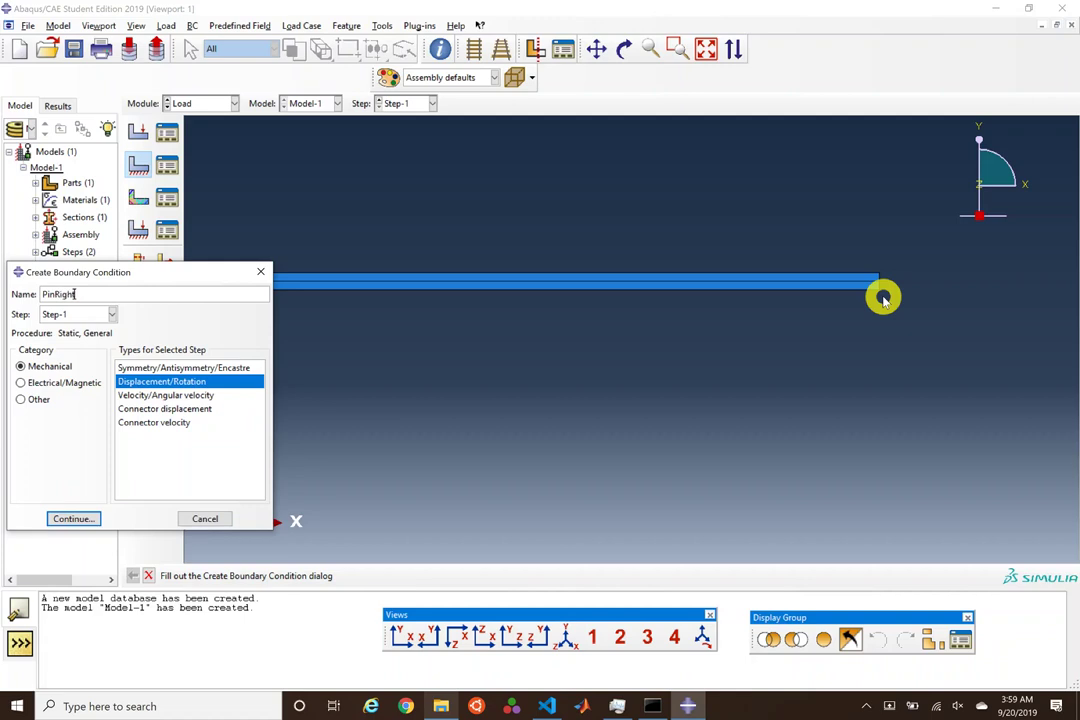
key("Return")
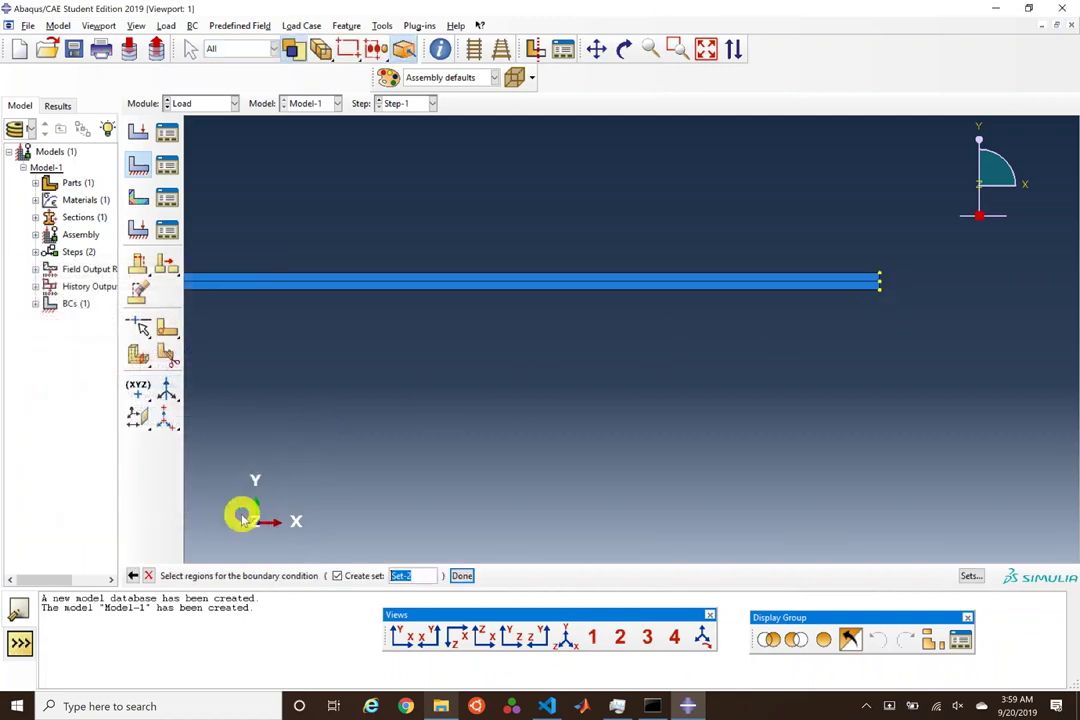
left_click(133, 575)
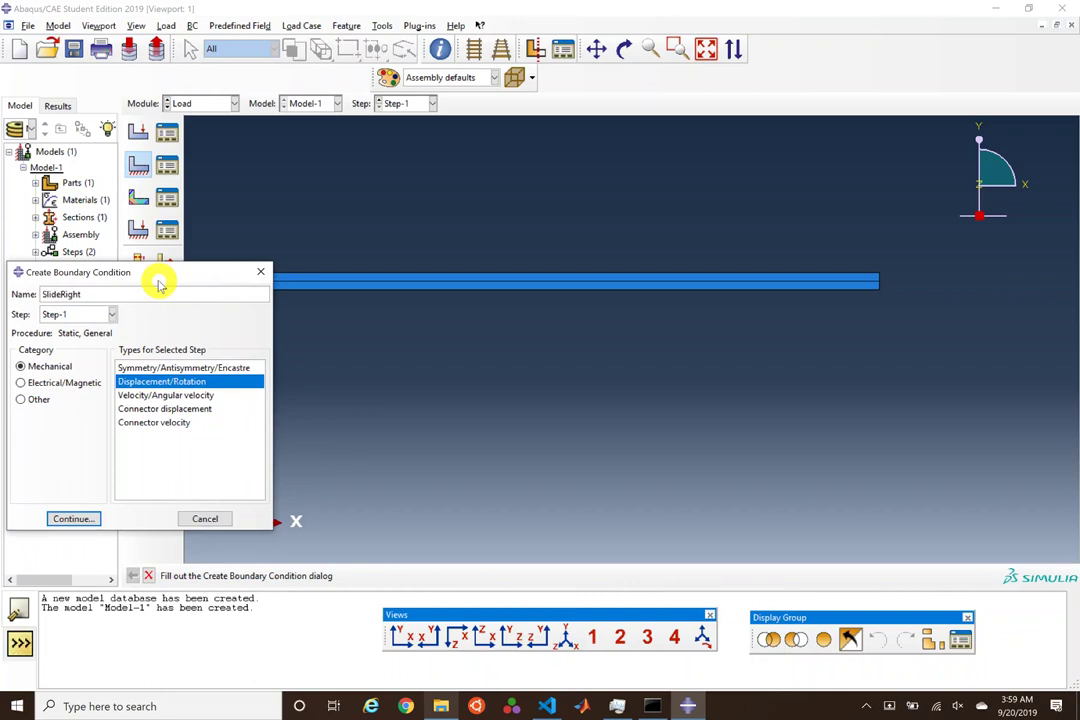
key("Return")
Step: Apply SlideRight to the lower corner vertex at the beam's right end, fixing only U2 at 0
left_click_drag(747, 409, 857, 260, "ctrl+alt")
left_click(858, 257)
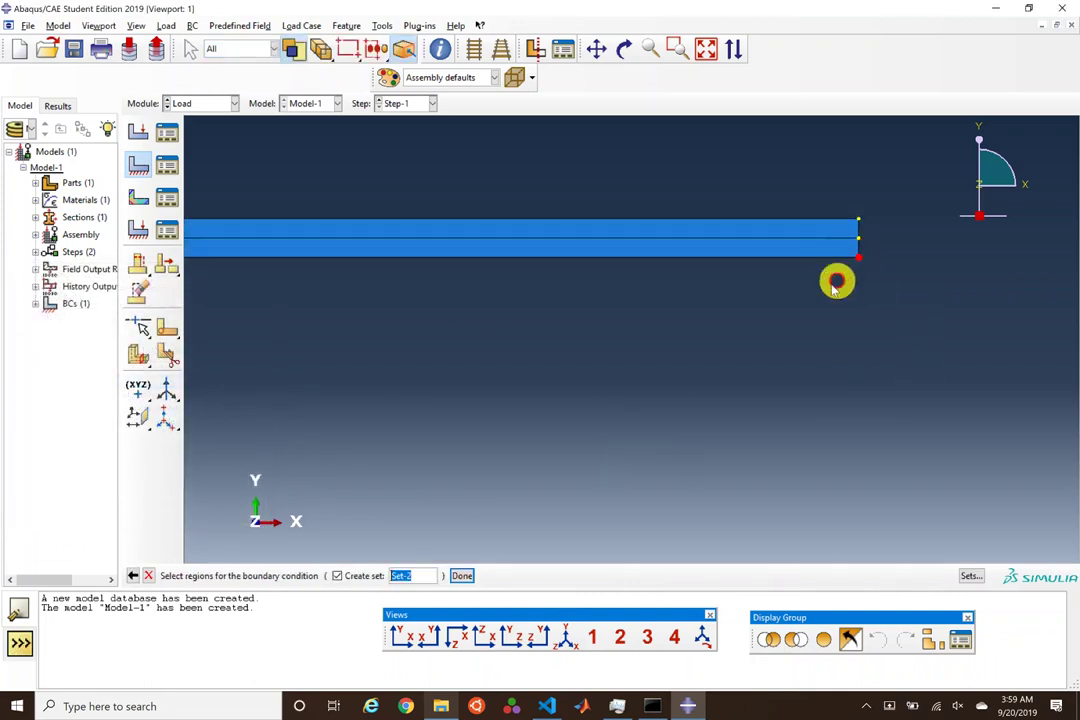
middle_click(760, 320)
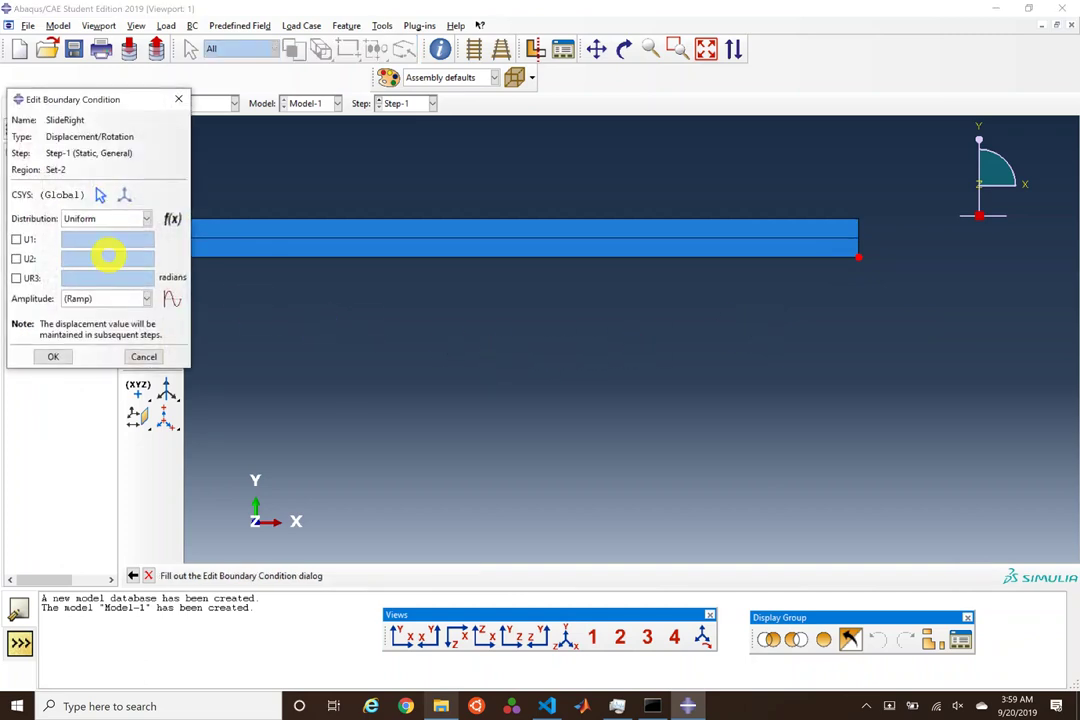
left_click(33, 258)
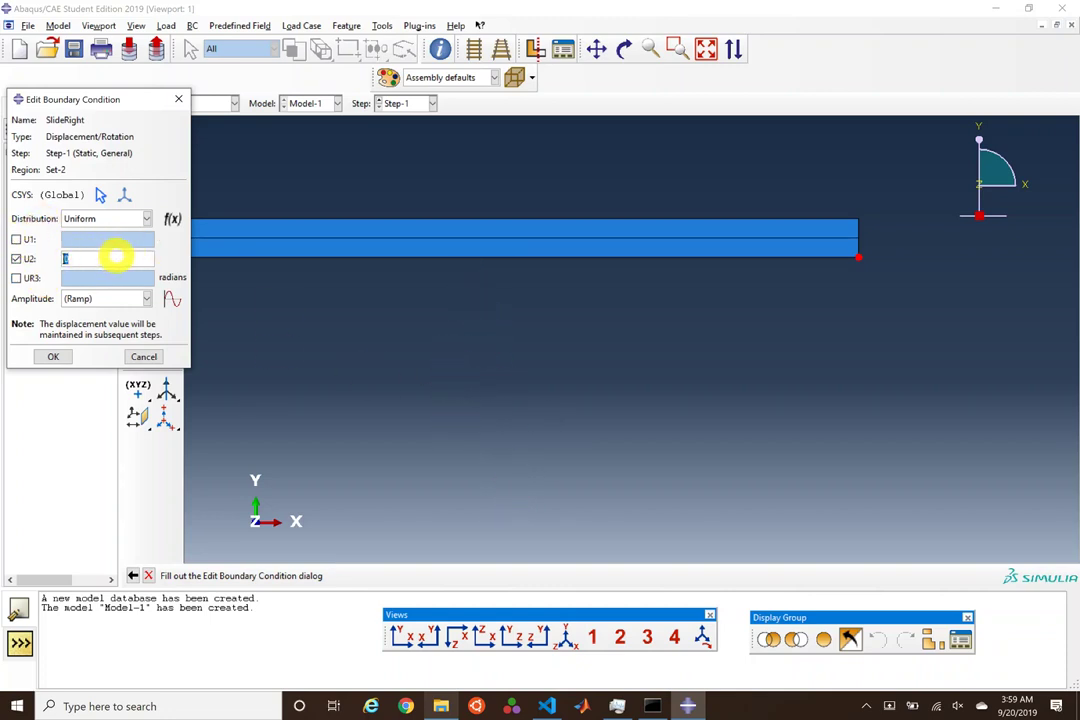
left_click(57, 355)
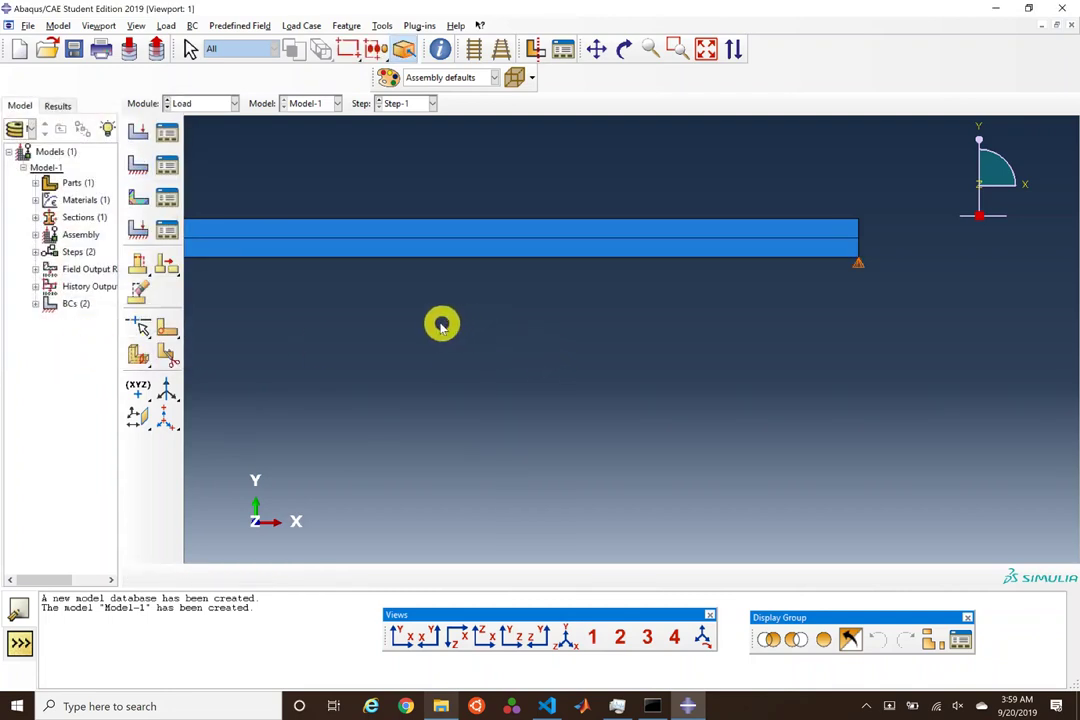
Step: Create a uniform Pressure load of magnitude 100 in Step-1 on the beam's right end edges
left_click(140, 133)
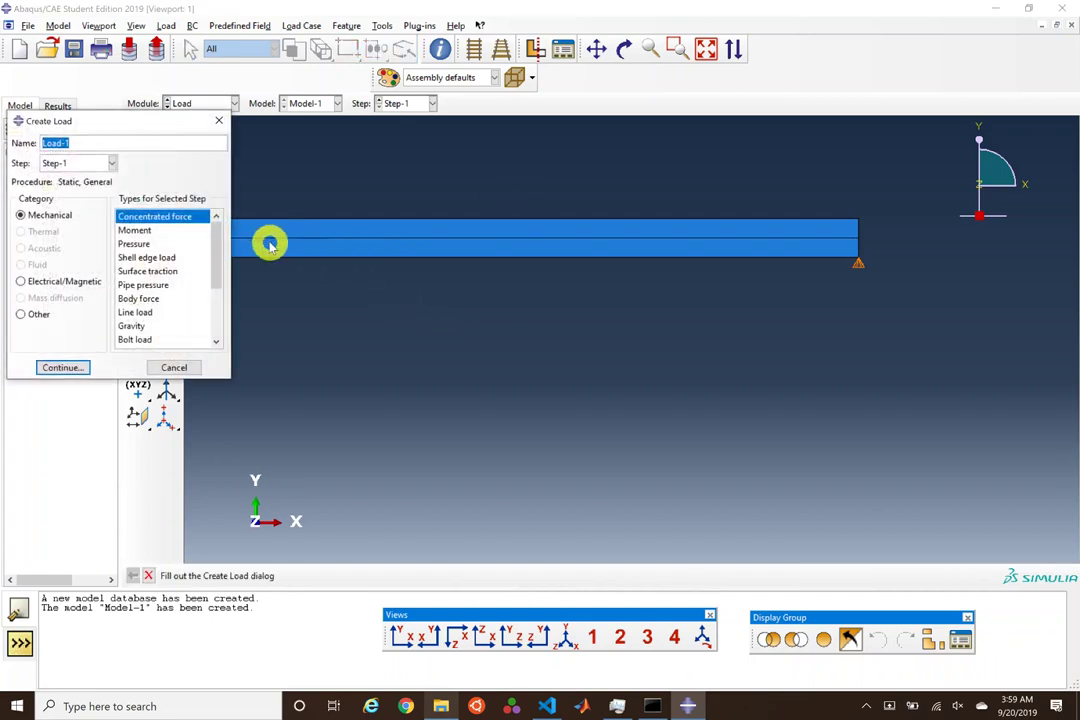
left_click(158, 244)
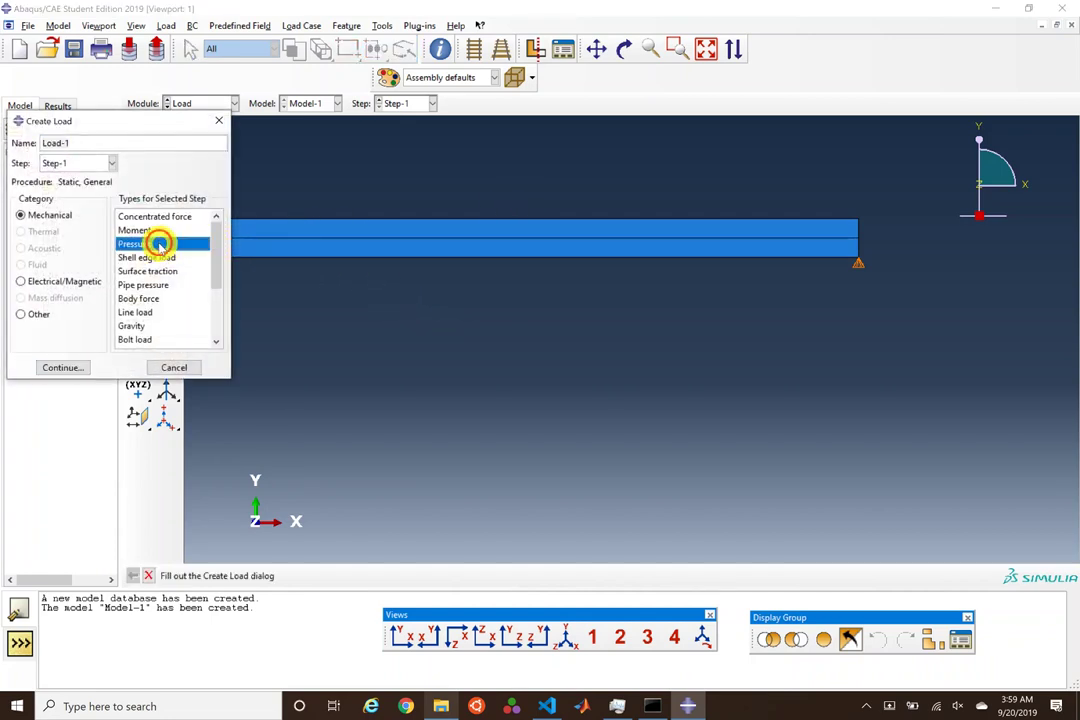
left_click(52, 368)
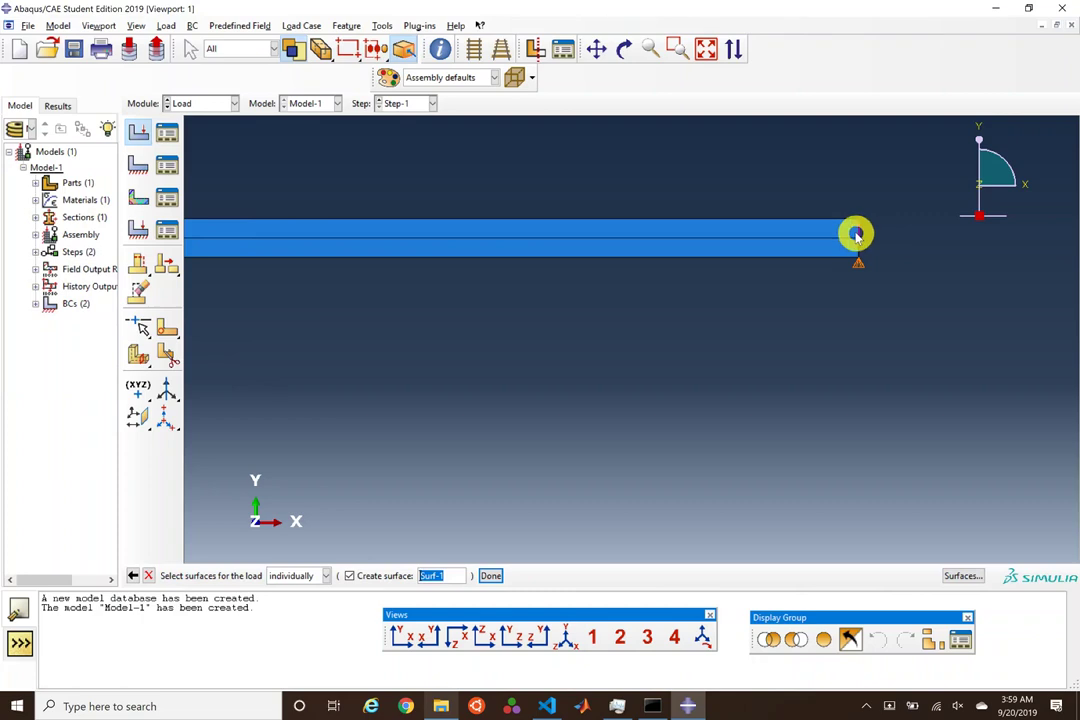
scroll(906, 255, "up", 4)
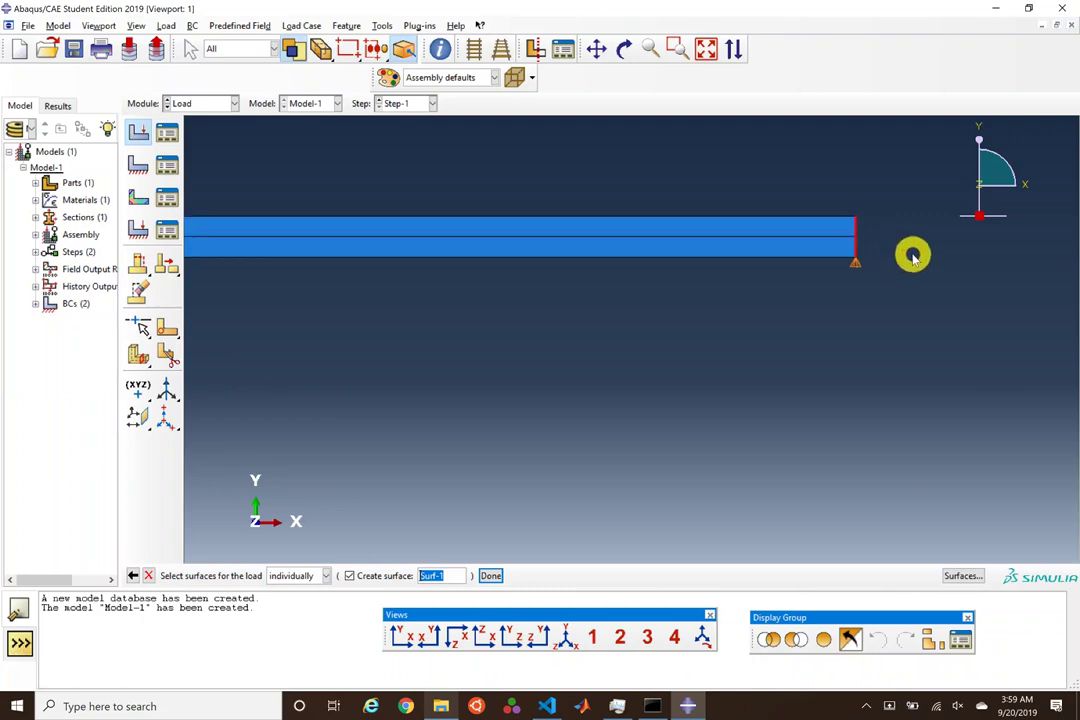
middle_click(350, 281)
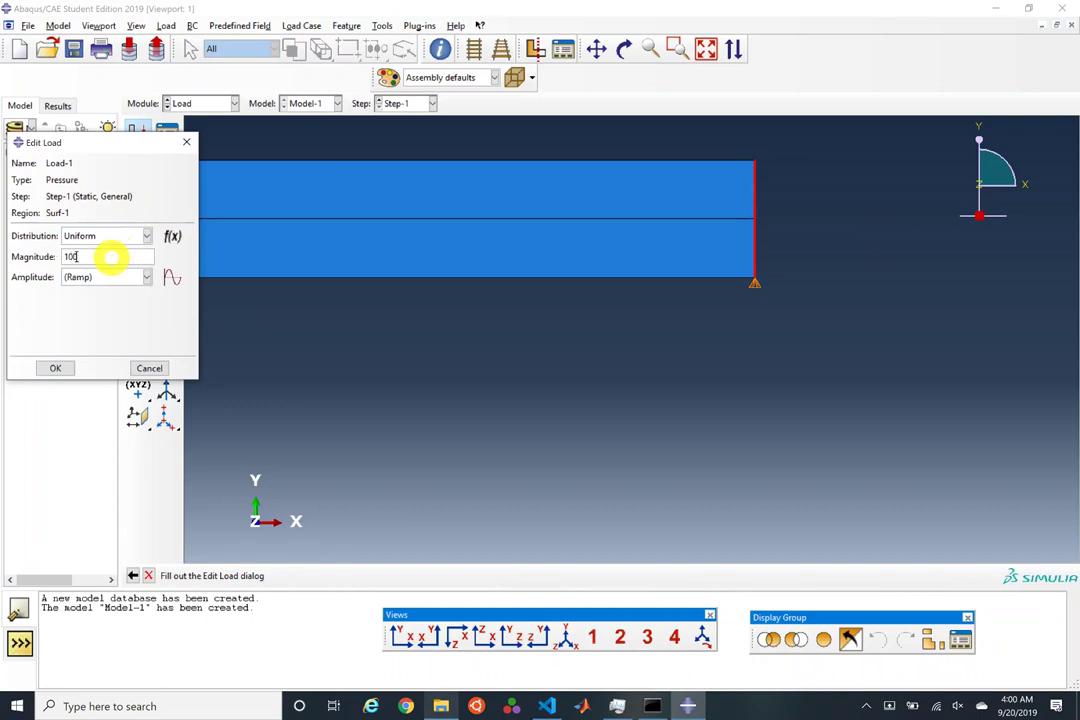
left_click(55, 368)
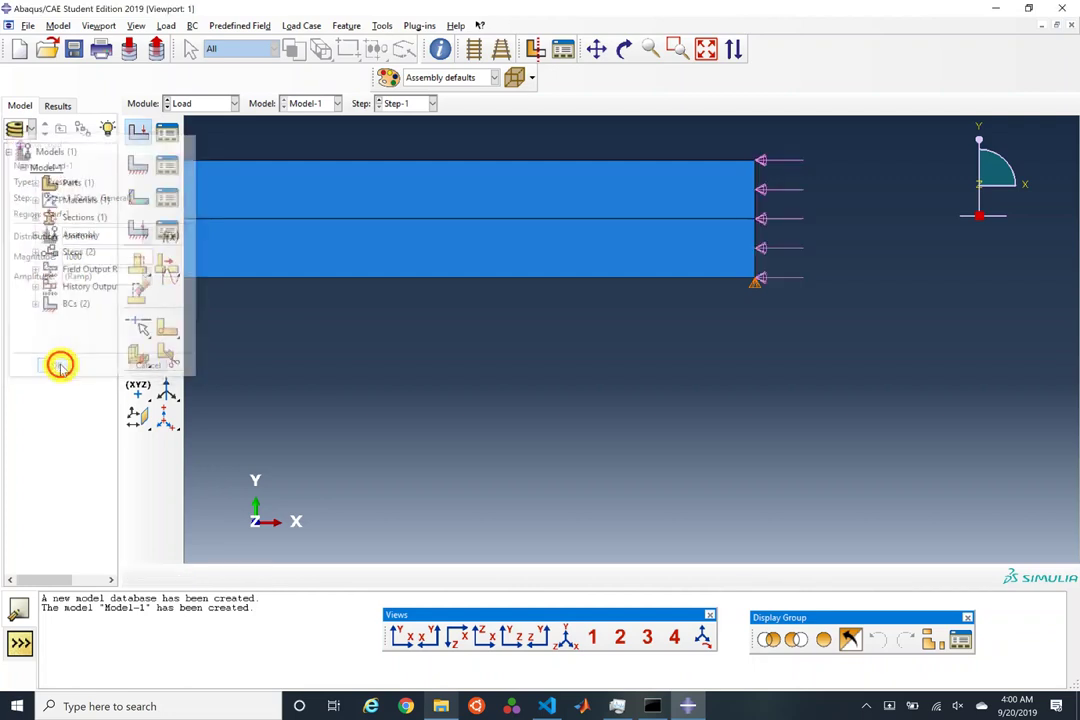
Step: Switch to the Mesh module and make the Beam part the object for meshing instead of the assembly
scroll(837, 400, "down", 4)
scroll(907, 402, "down", 8)
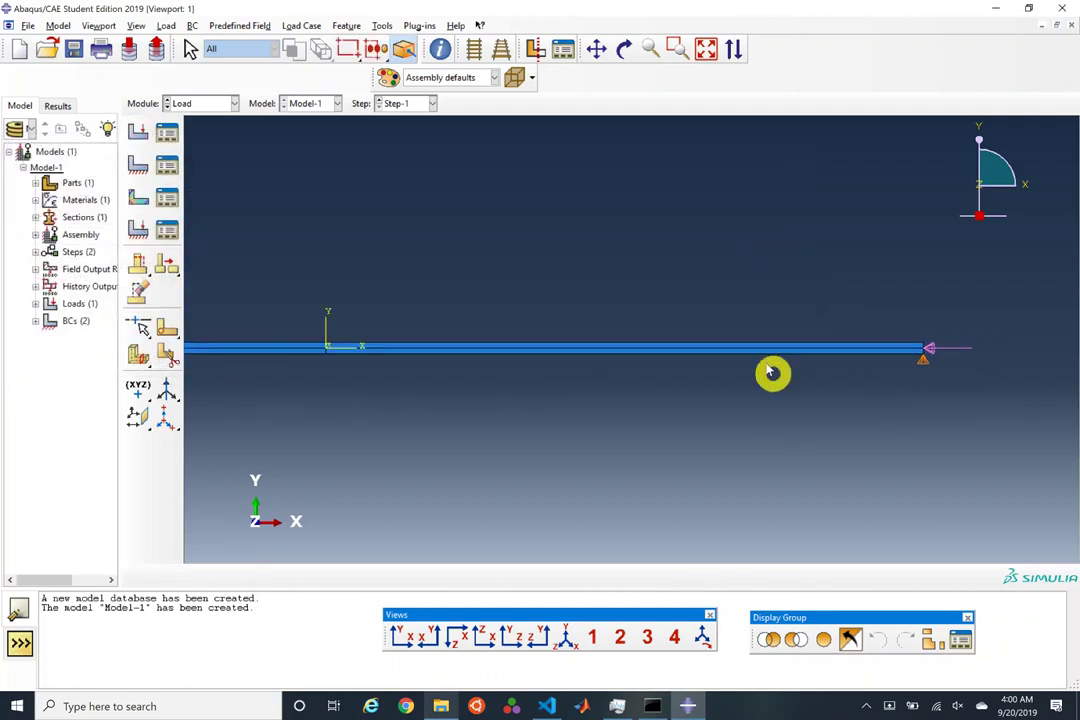
scroll(565, 415, "up", 1)
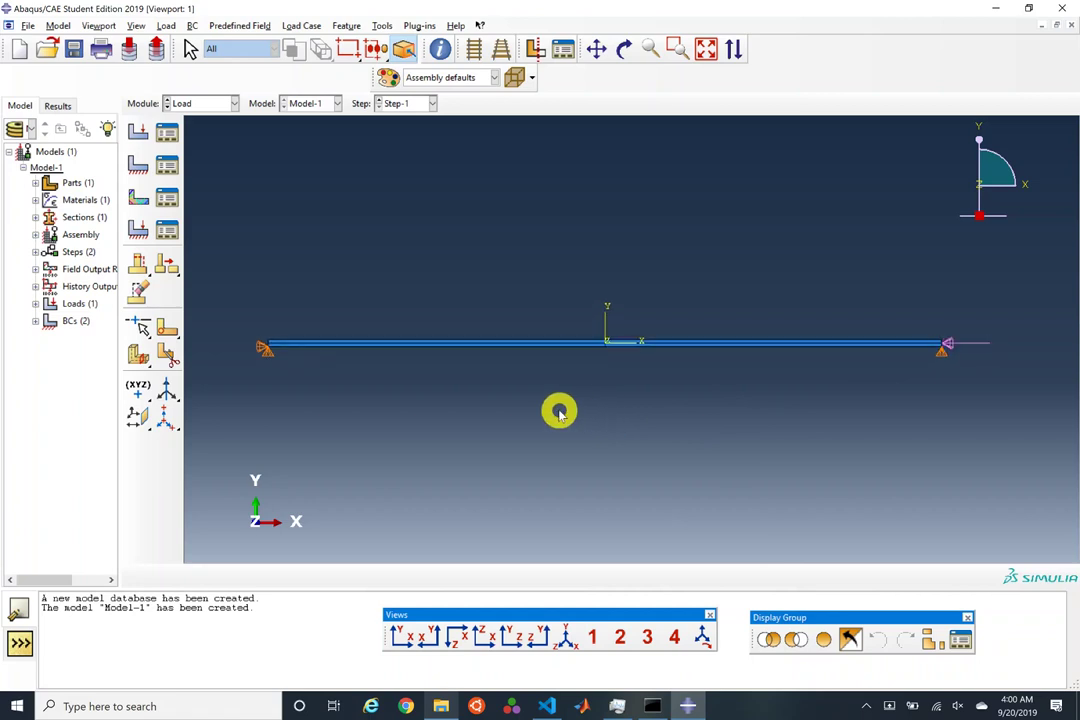
left_click(229, 102)
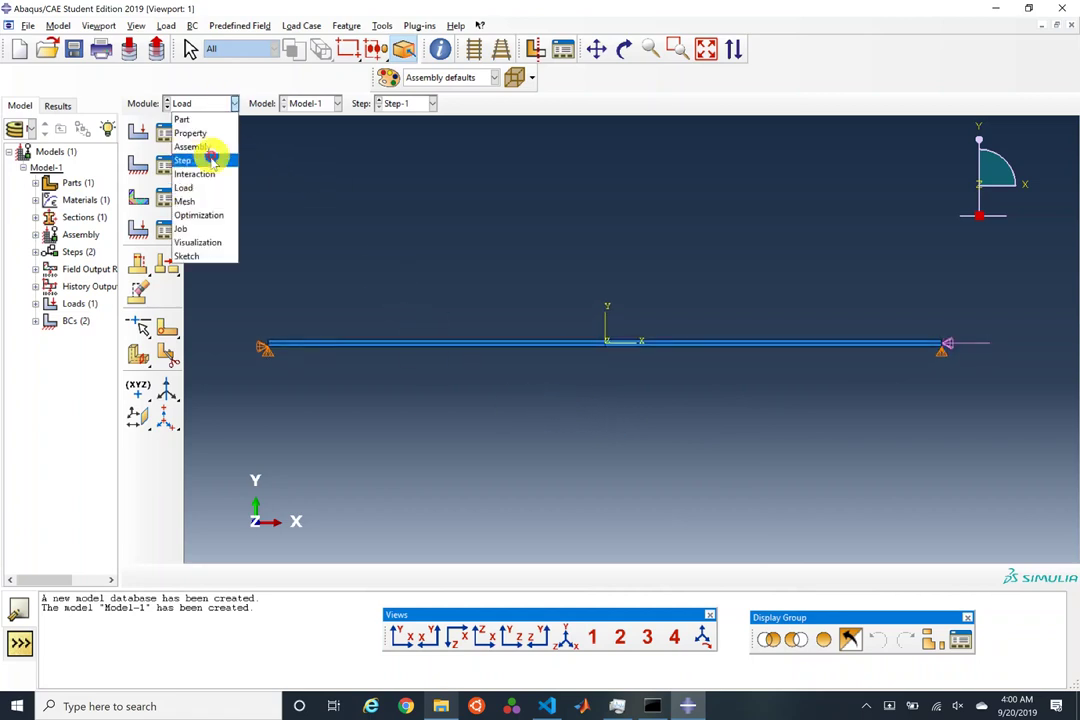
left_click(193, 202)
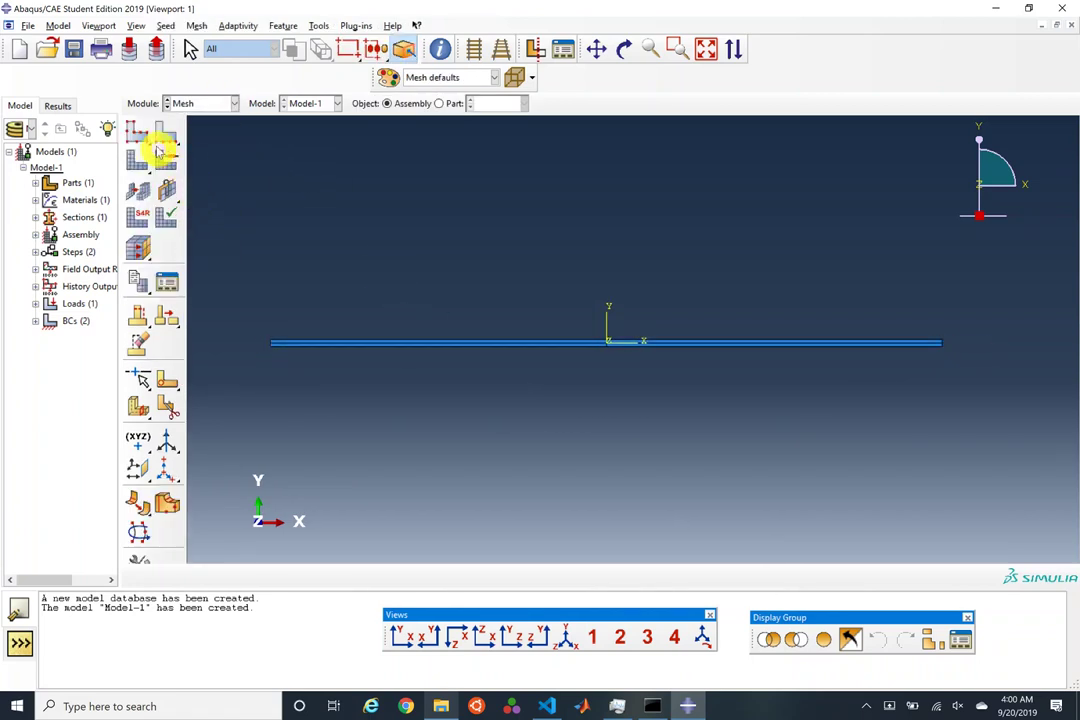
left_click(145, 140)
left_click(535, 378)
left_click(452, 104)
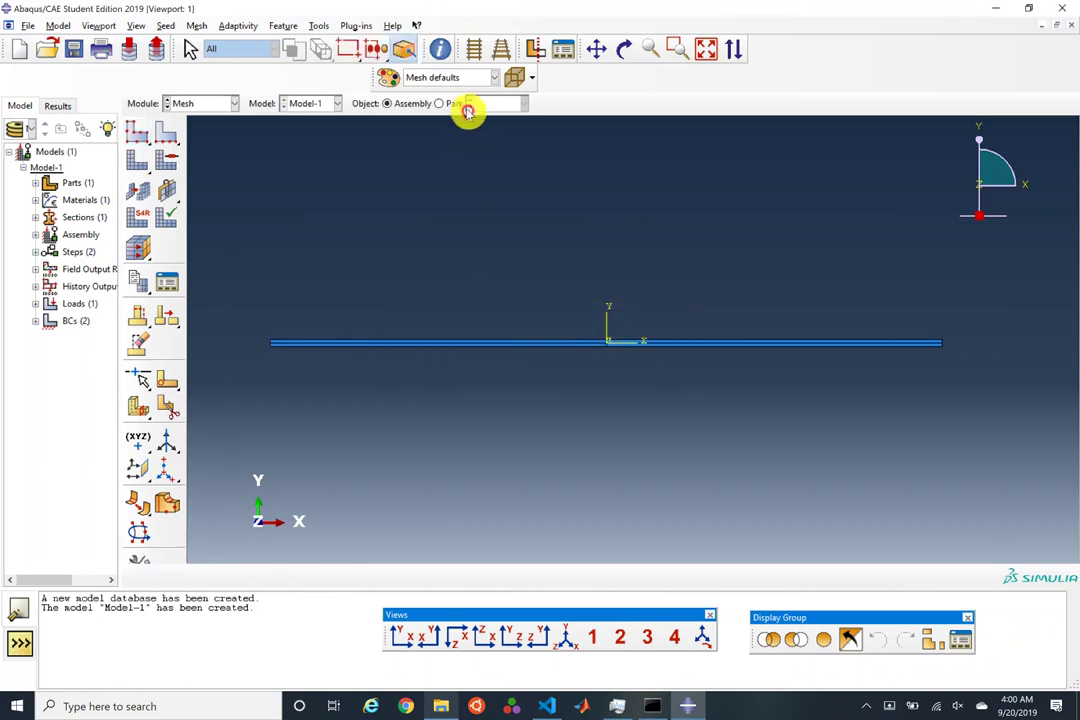
Step: Set the mesh controls of all Beam regions to Quad element shape with the Structured technique
left_click(166, 160)
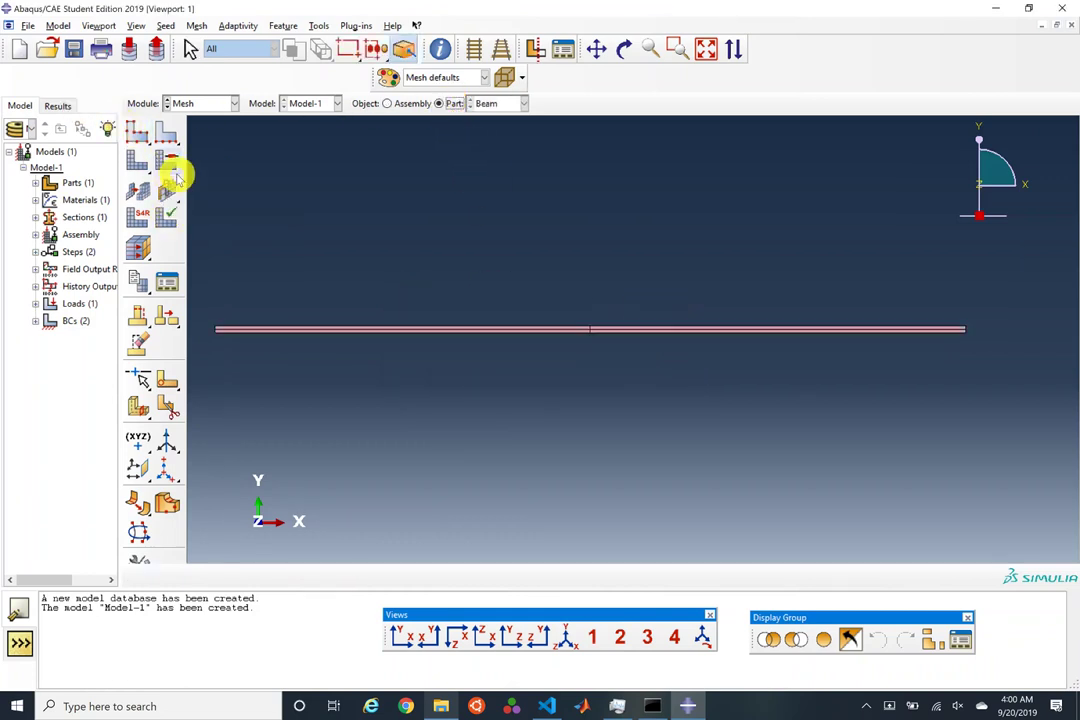
left_click(638, 330)
middle_click(840, 434)
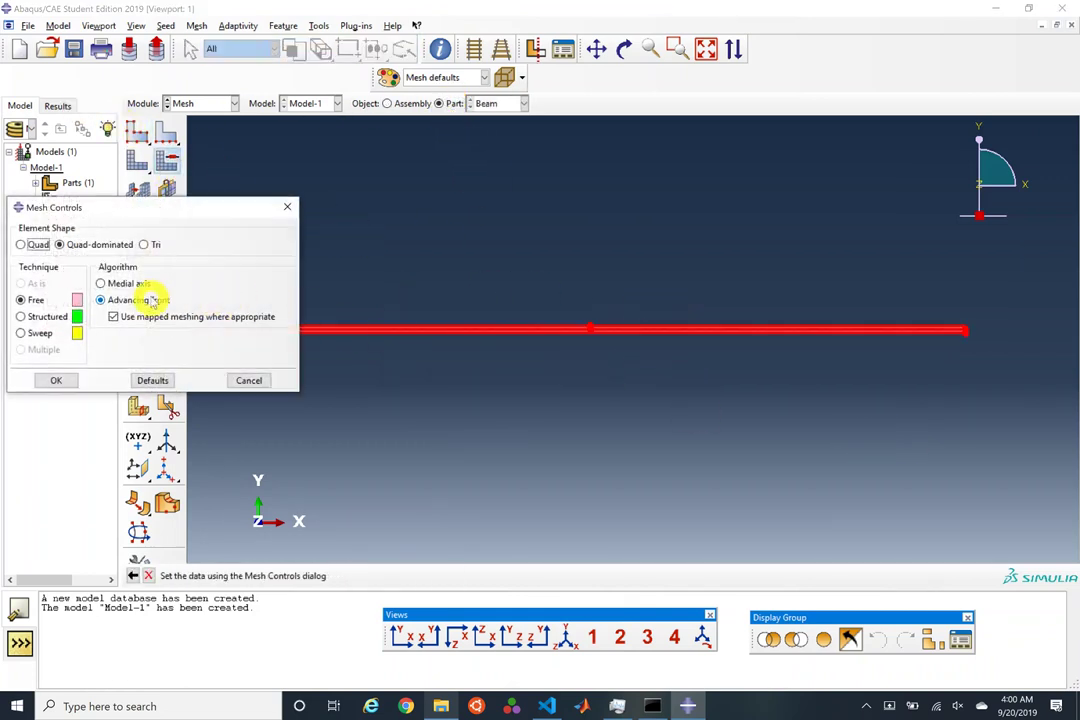
left_click(40, 246)
left_click(45, 317)
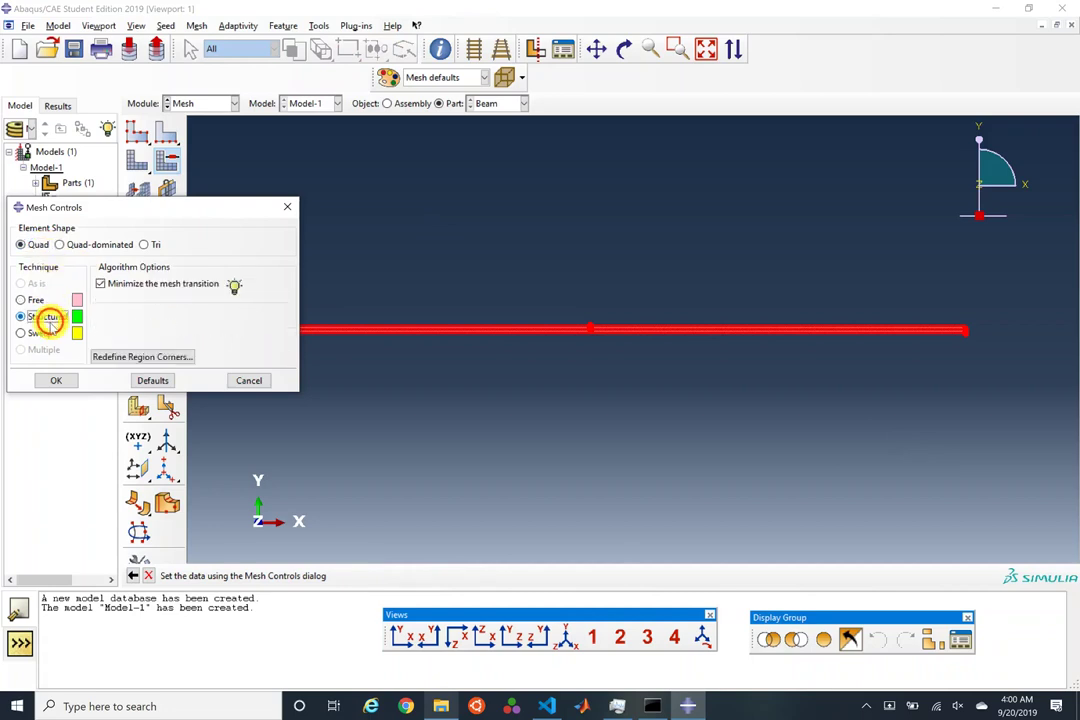
left_click(55, 380)
Step: Assign global seeds to the Beam part, keeping the default sizing controls
left_click(137, 138)
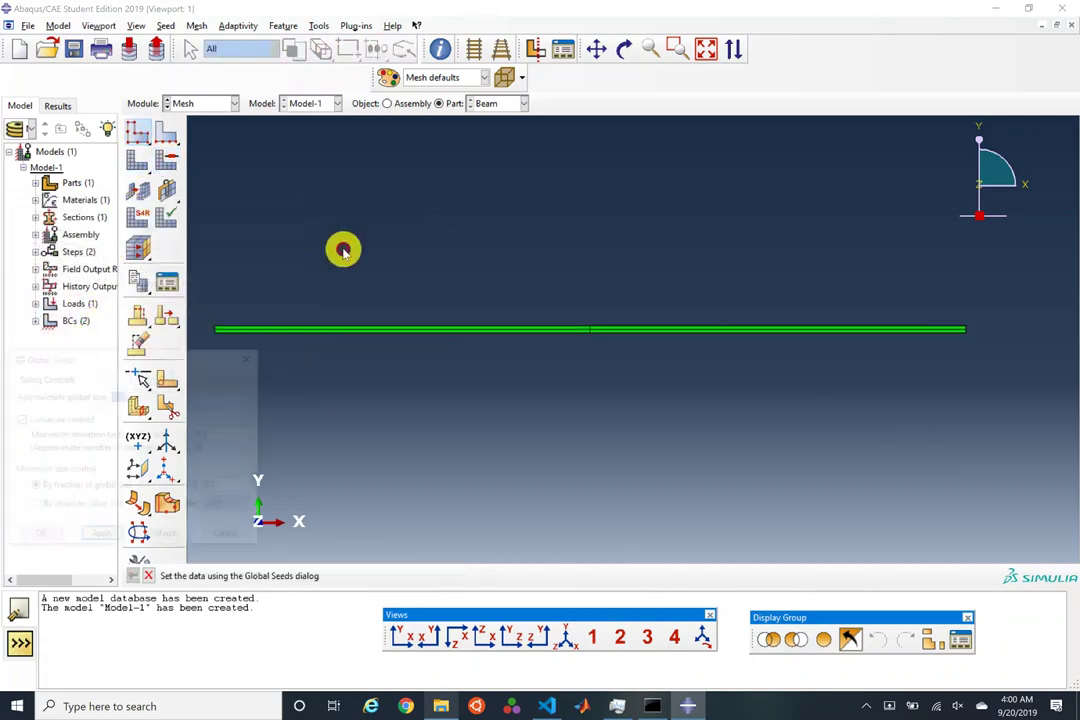
left_click(43, 539)
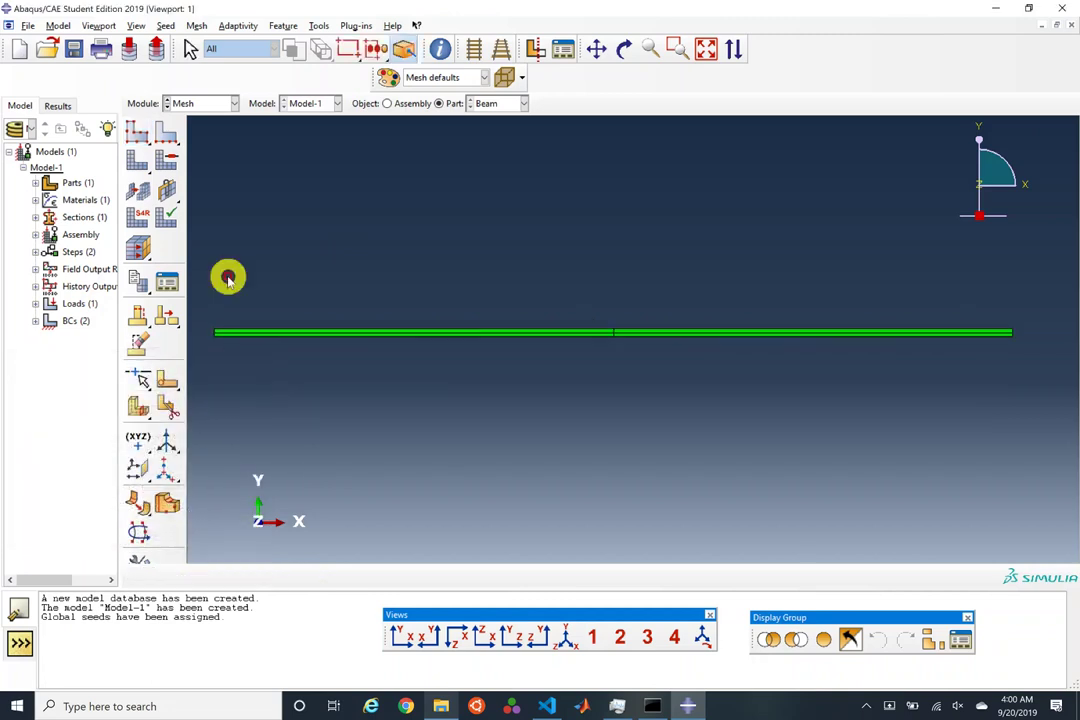
scroll(226, 277, "down", 2)
scroll(739, 378, "up", 1)
scroll(335, 390, "down", 5)
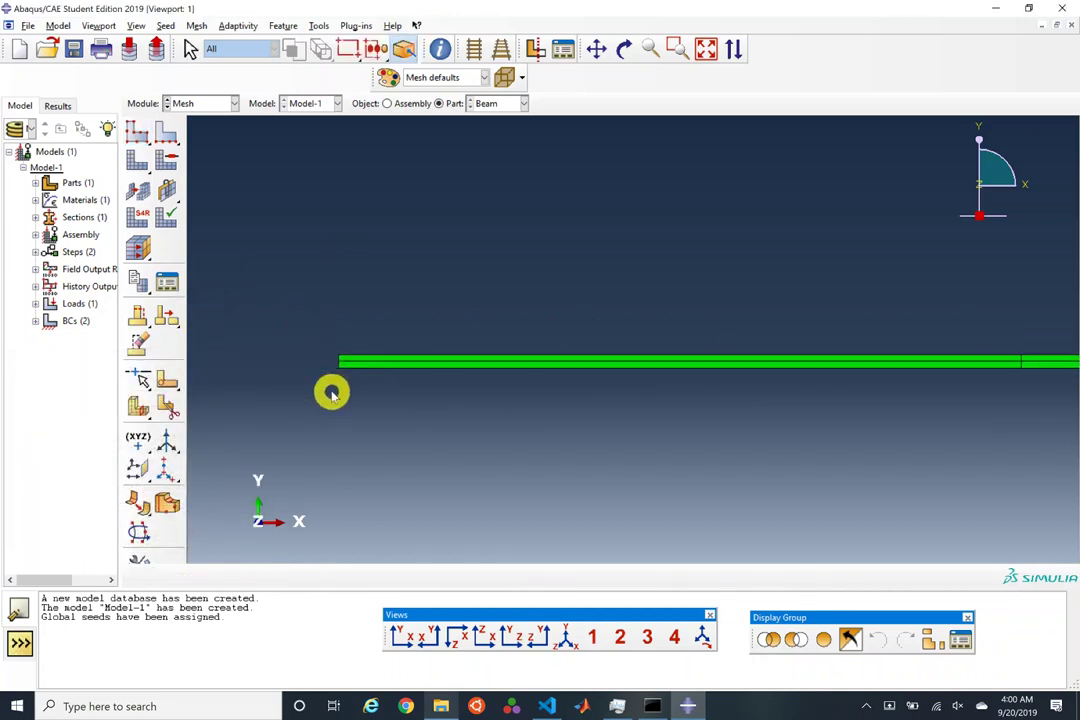
Step: Generate the mesh on the Beam part using the default global seeds
left_click(143, 164)
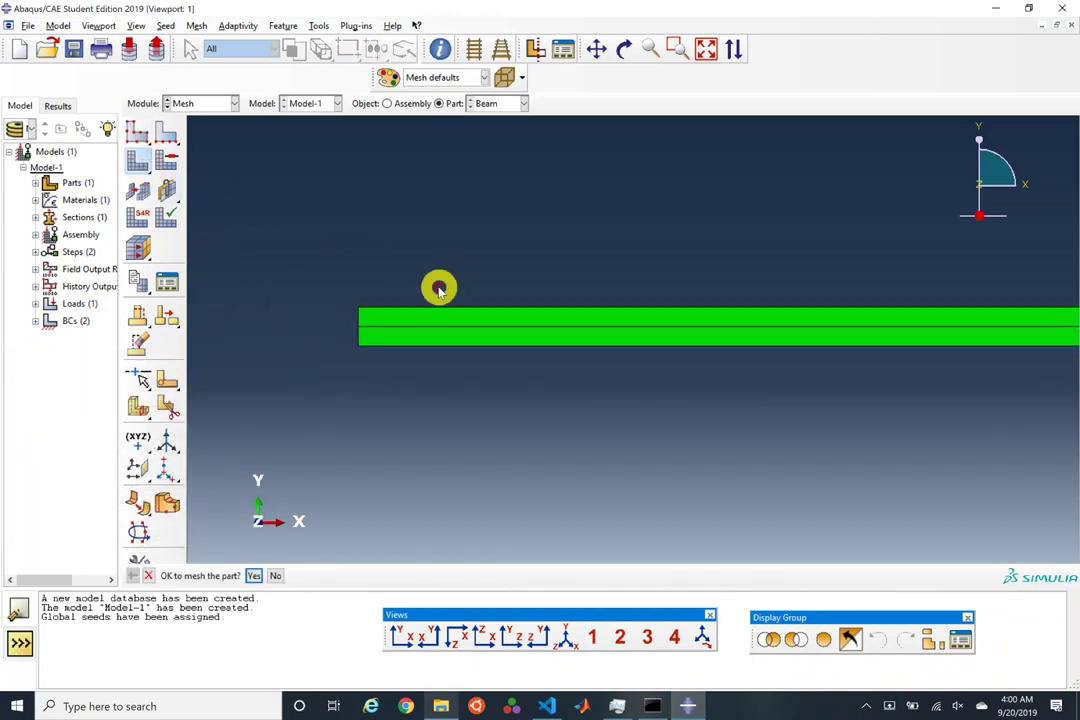
middle_click(439, 290)
scroll(330, 337, "up", 3)
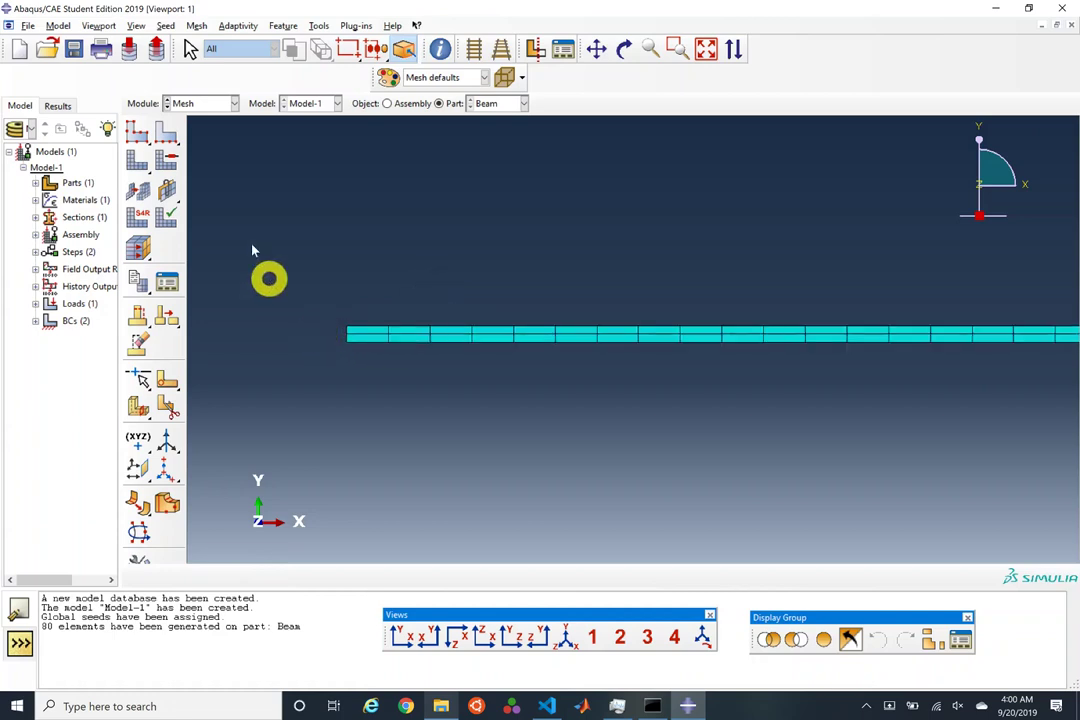
Step: Reseed the Beam part with an approximate global size of 0.125, deleting the invalidated mesh, and mesh the part again
left_click(166, 133)
scroll(330, 335, "down", 5)
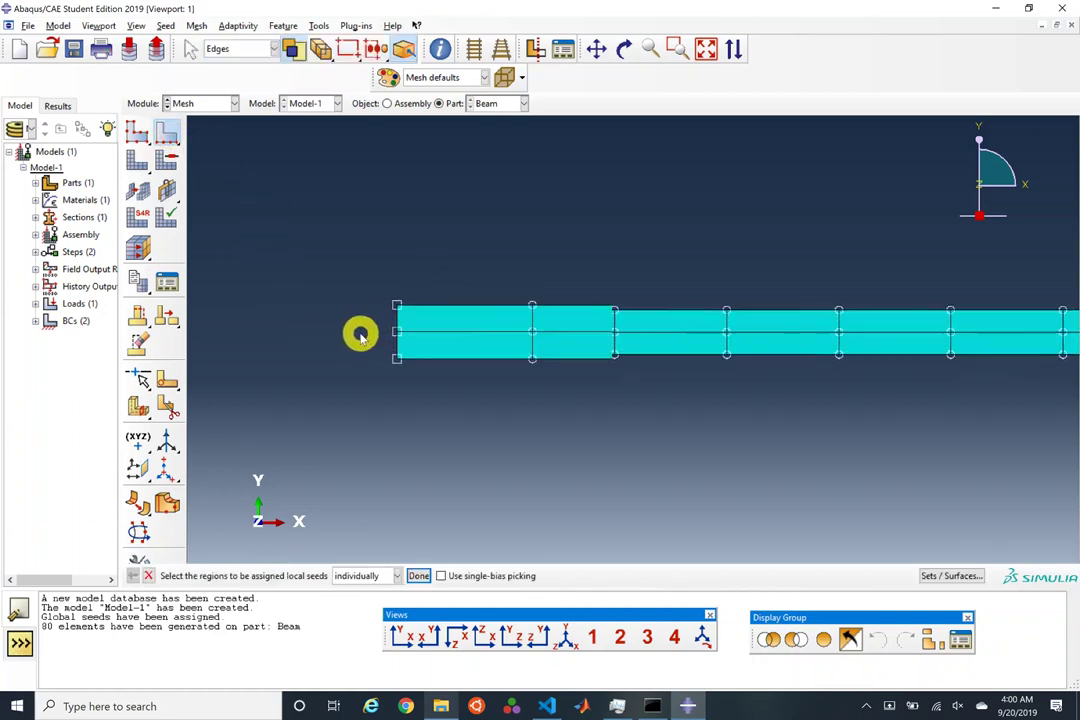
left_click(141, 129)
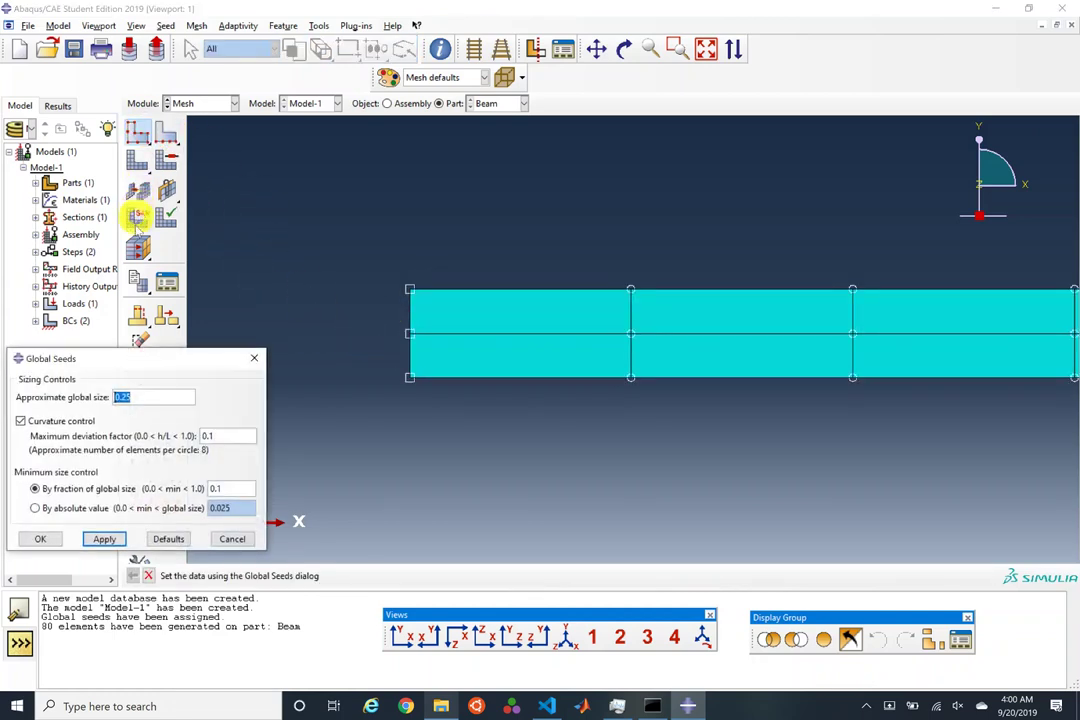
left_click(122, 398)
type("0.125")
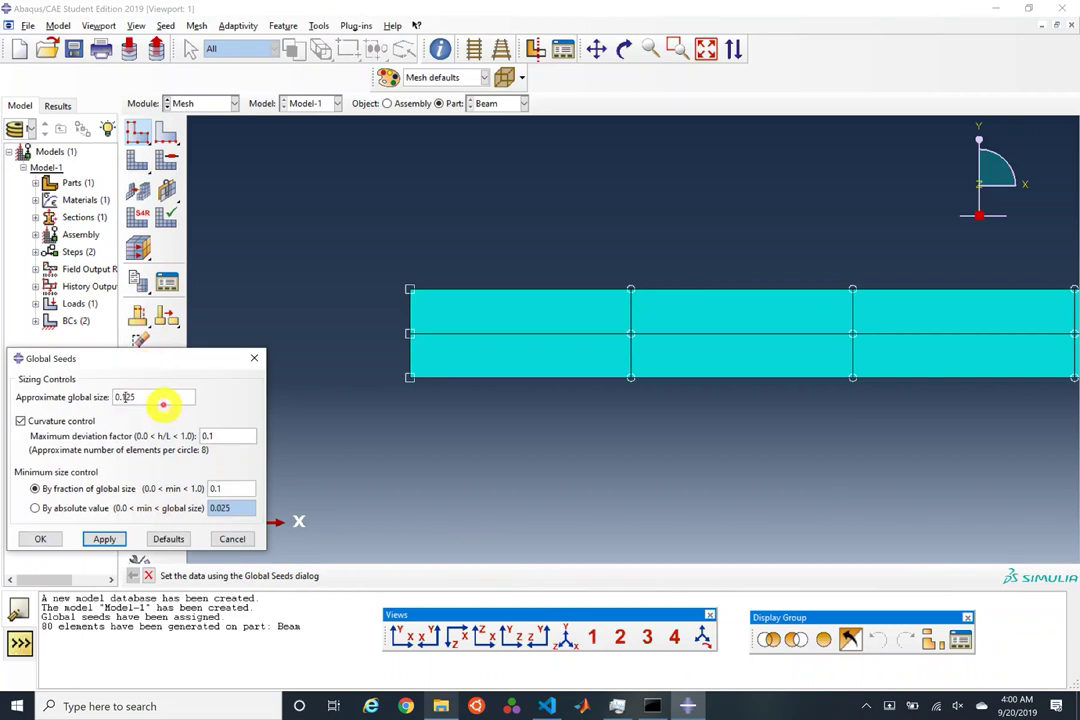
left_click(104, 539)
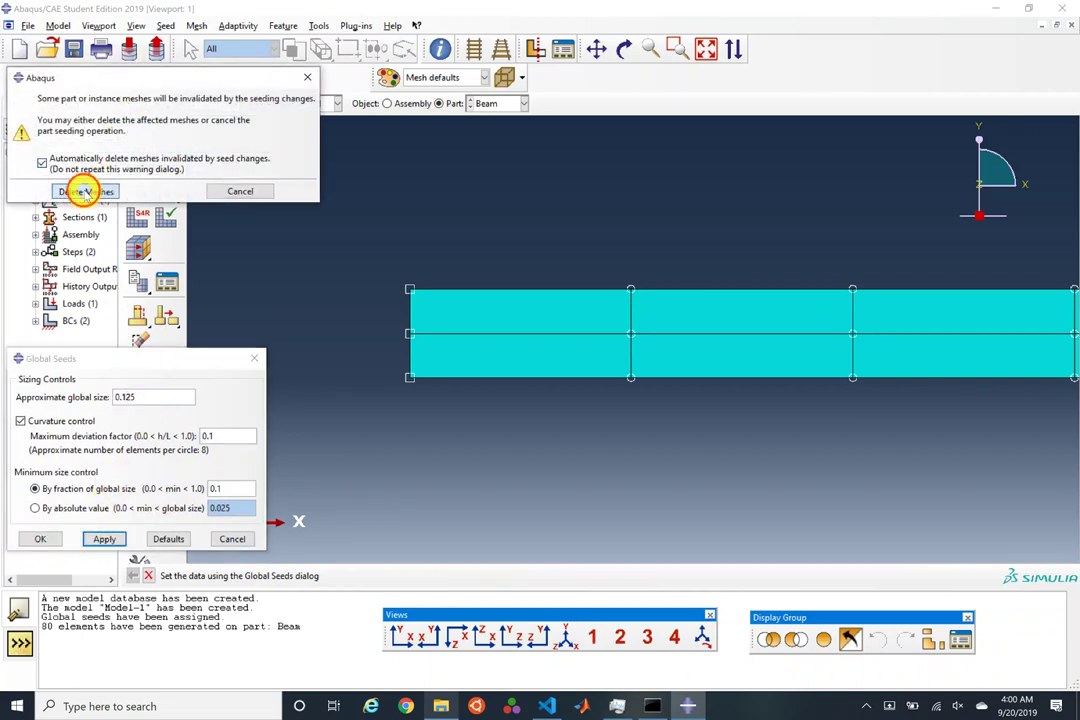
left_click(85, 191)
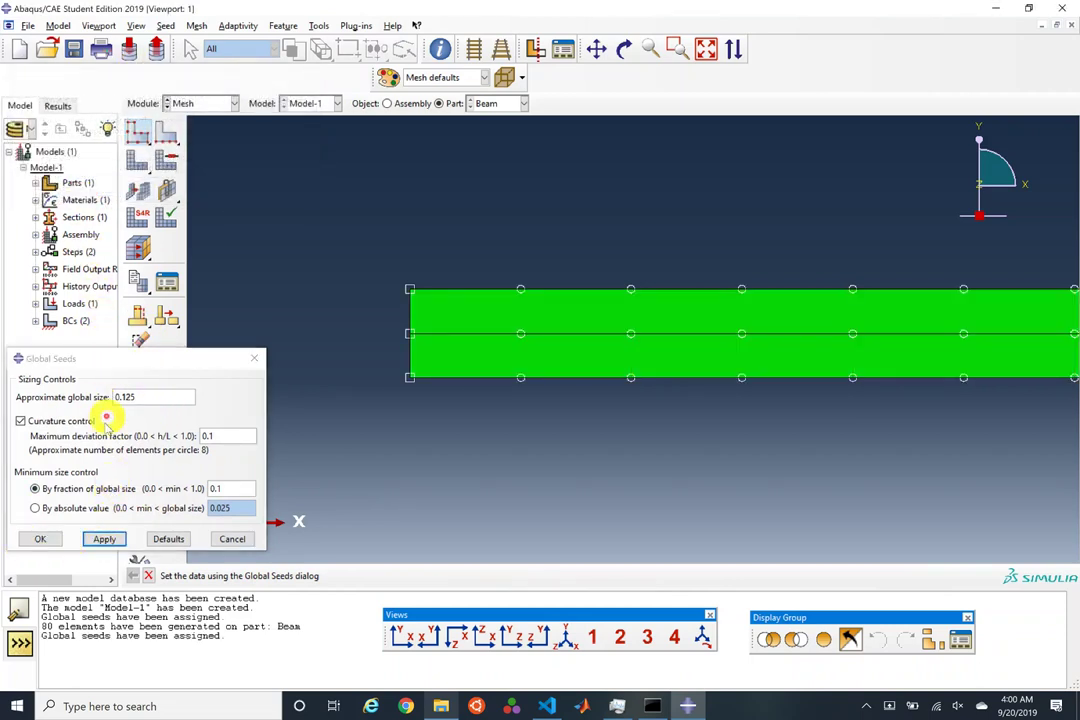
left_click(139, 165)
middle_click(240, 192)
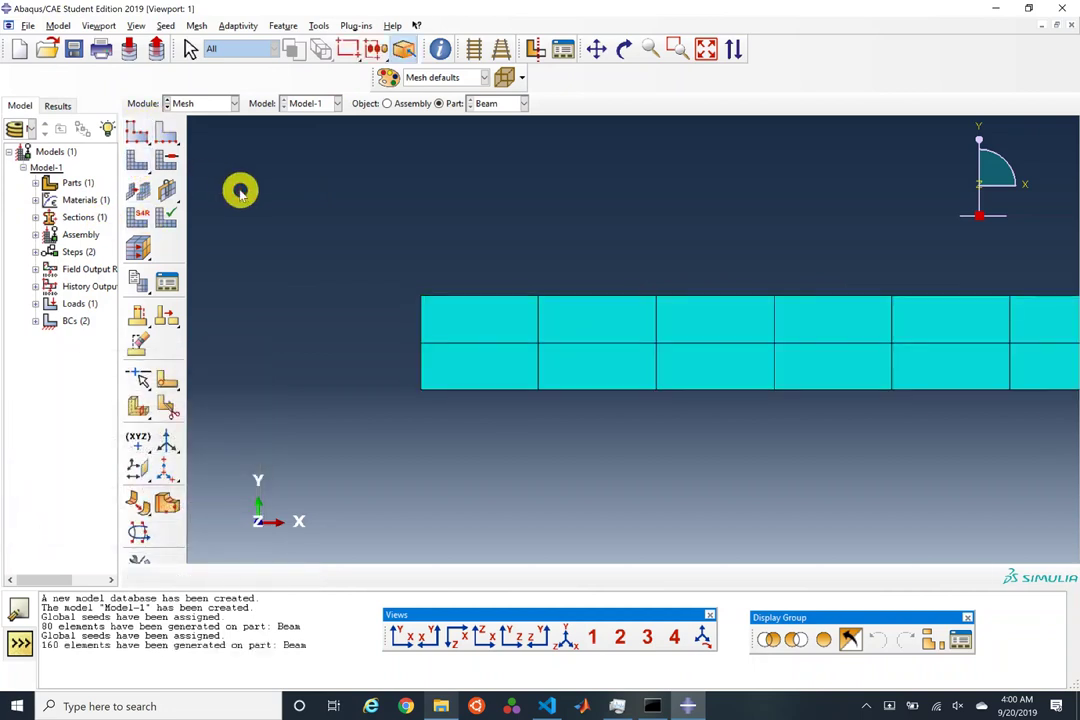
Step: Seed the two edges at the beam's left end by number with 2 elements each, and remesh the part
scroll(240, 192, "down", 1)
left_click(166, 133)
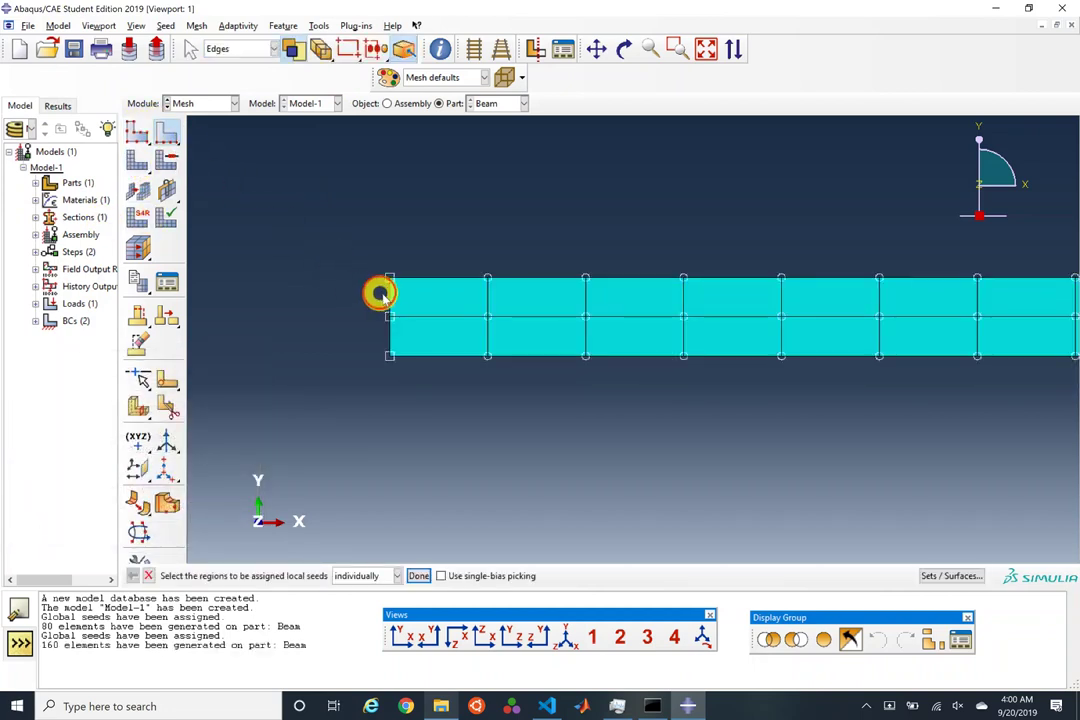
left_click(386, 342)
middle_click(416, 343)
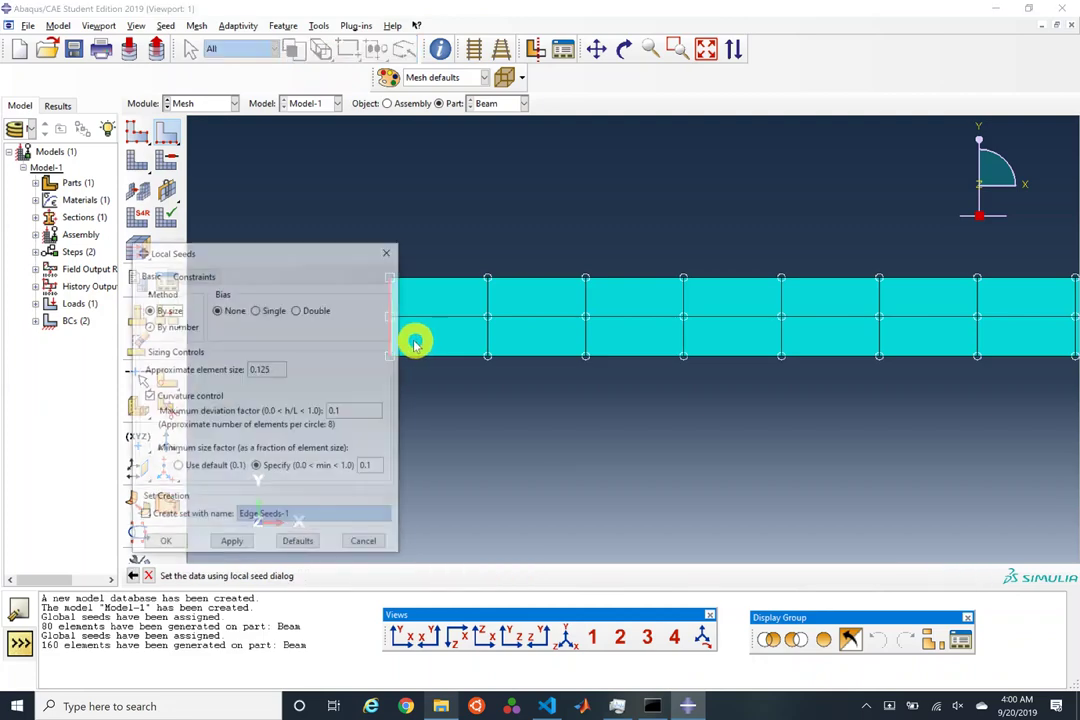
left_click(176, 328)
left_click(249, 369)
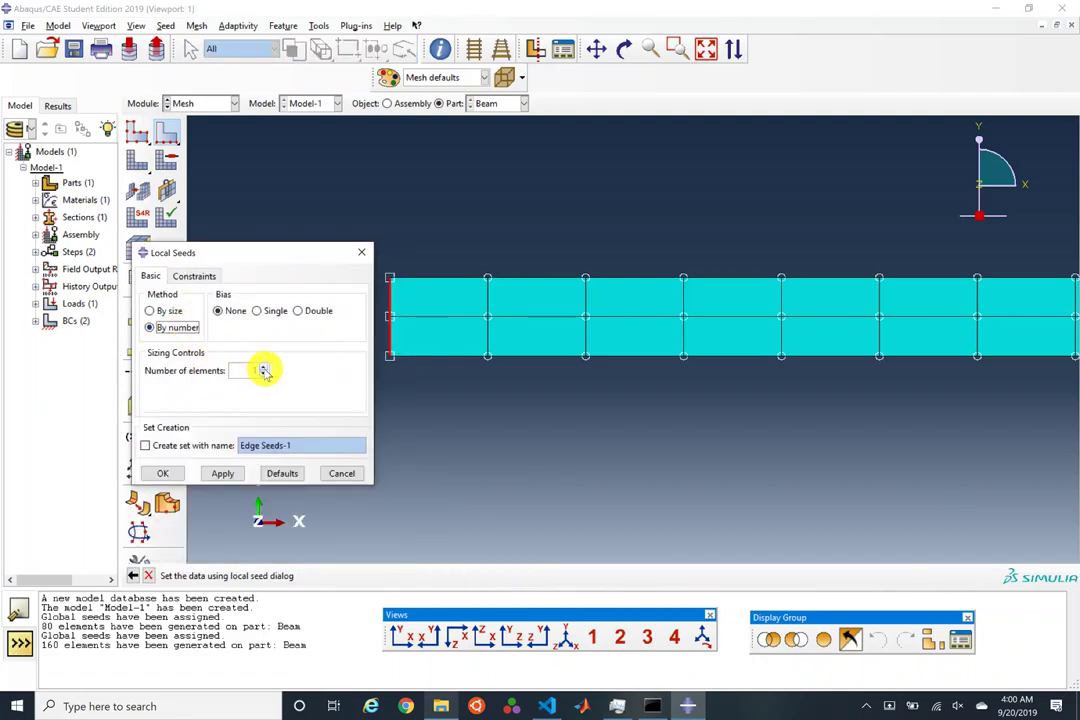
left_click(165, 472)
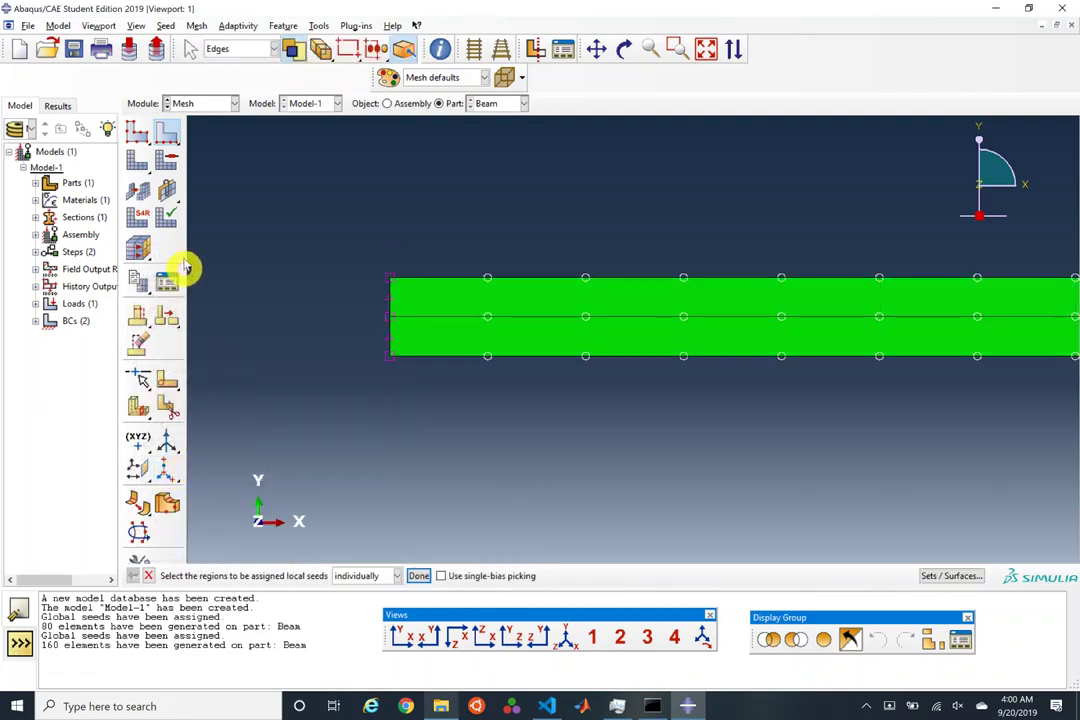
left_click(139, 152)
middle_click(272, 214)
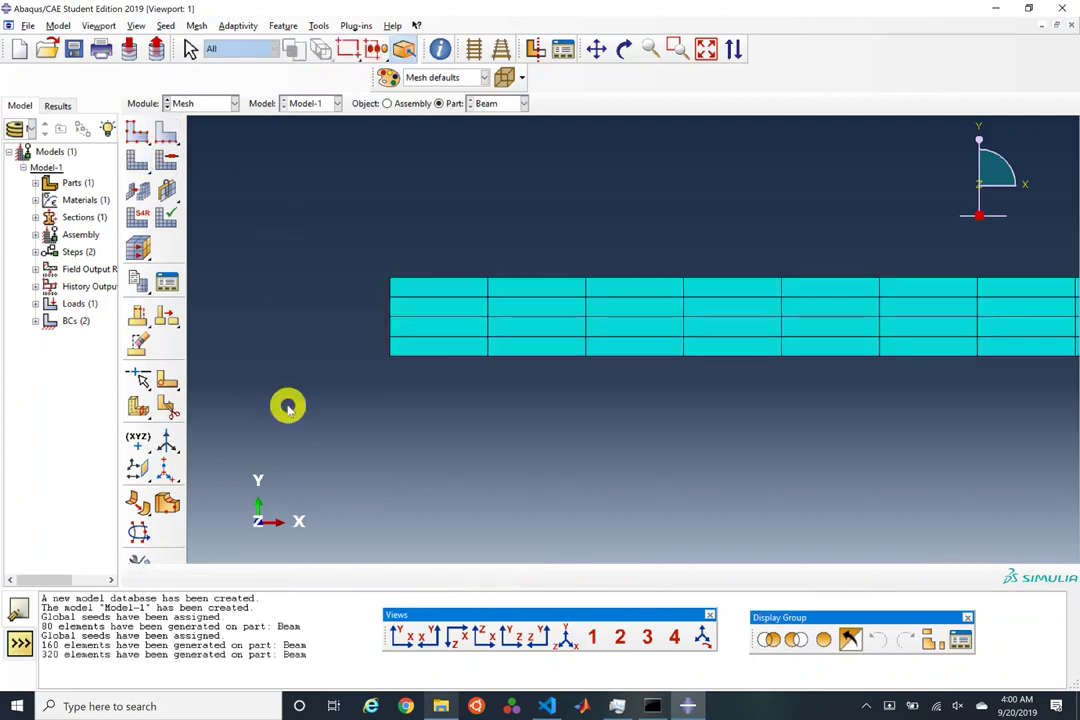
Step: Query the mesh of the entire Beam part to check its node and element counts
double_click(48, 655)
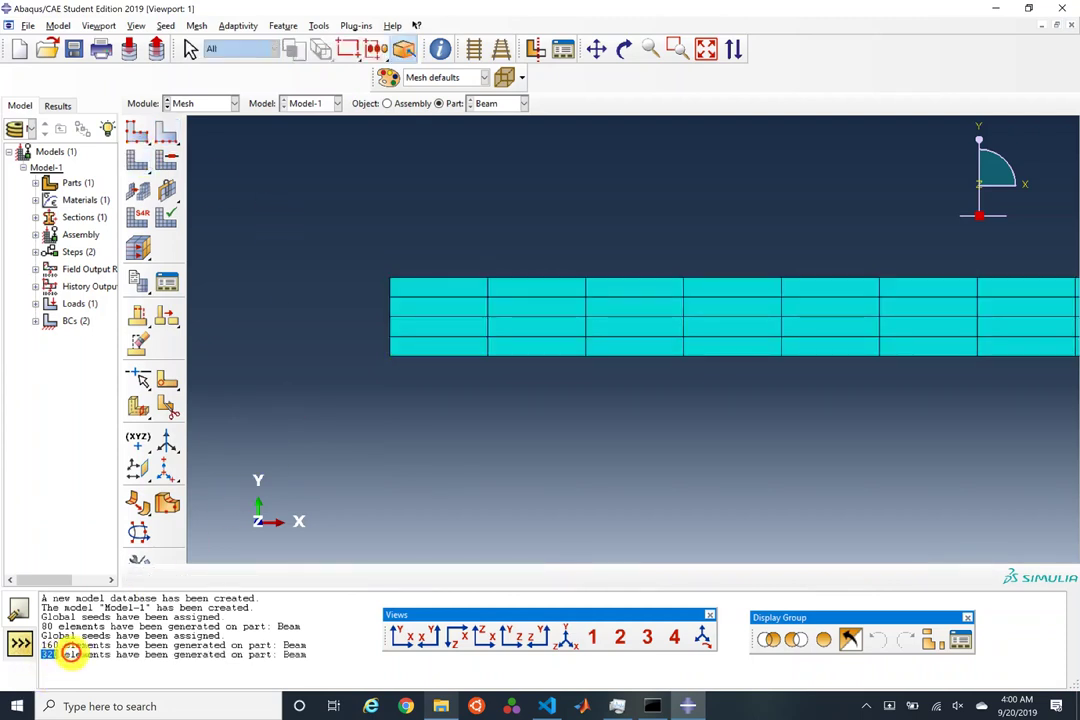
scroll(272, 458, "down", 3)
scroll(247, 306, "down", 3)
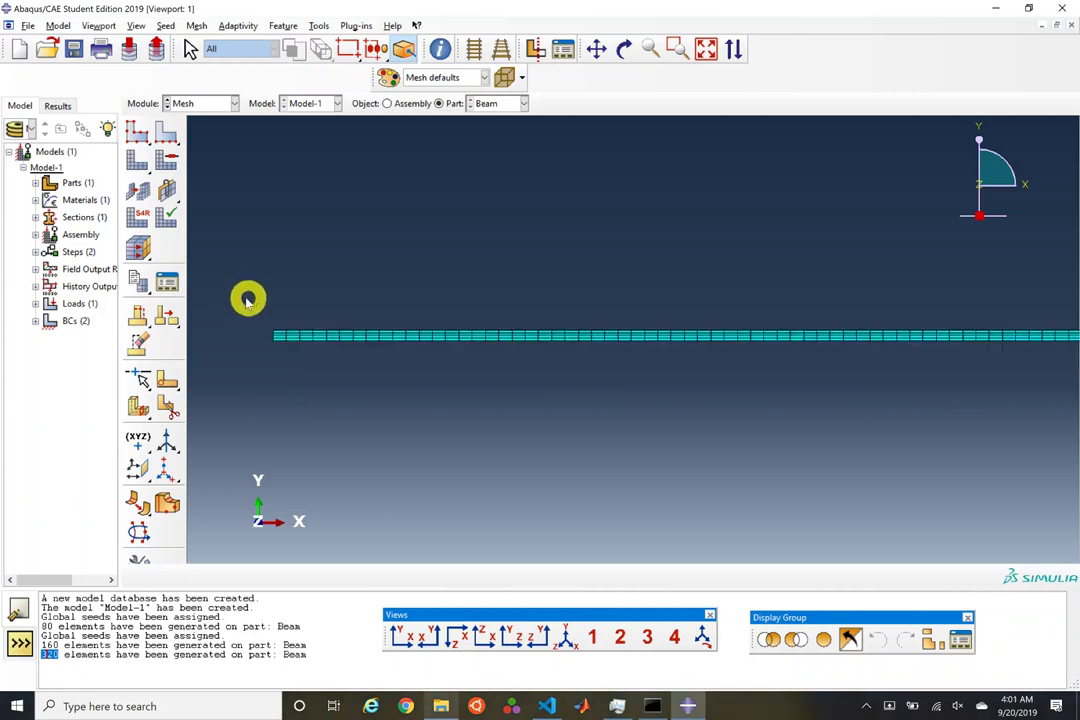
left_click(403, 48)
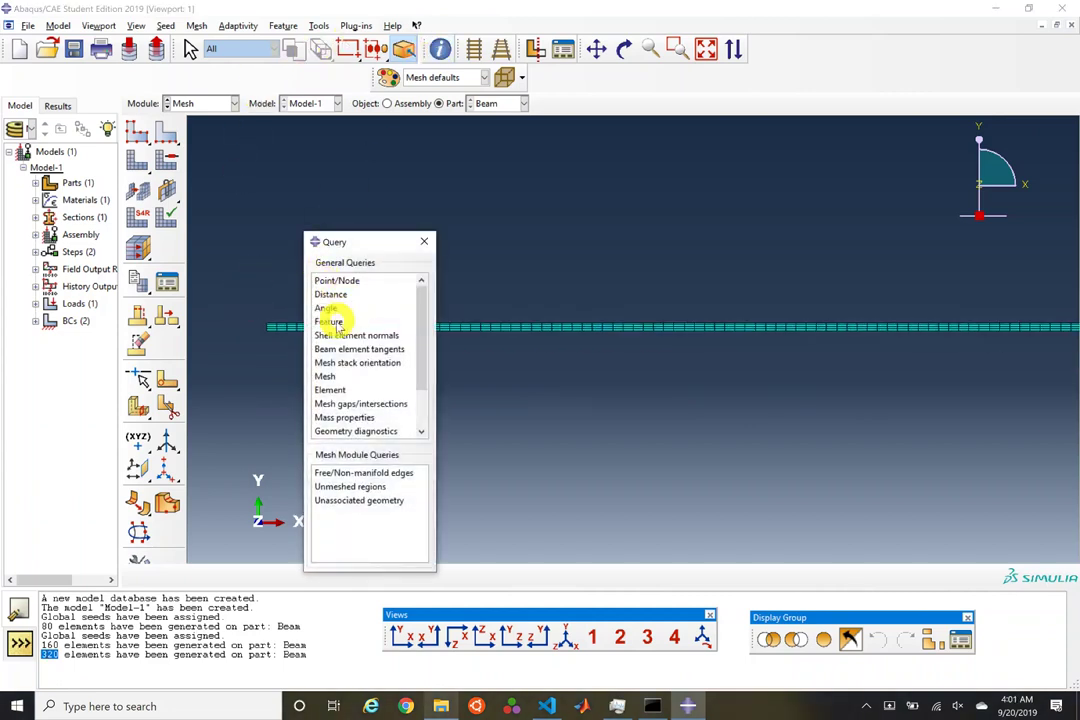
left_click(330, 376)
left_click(402, 576)
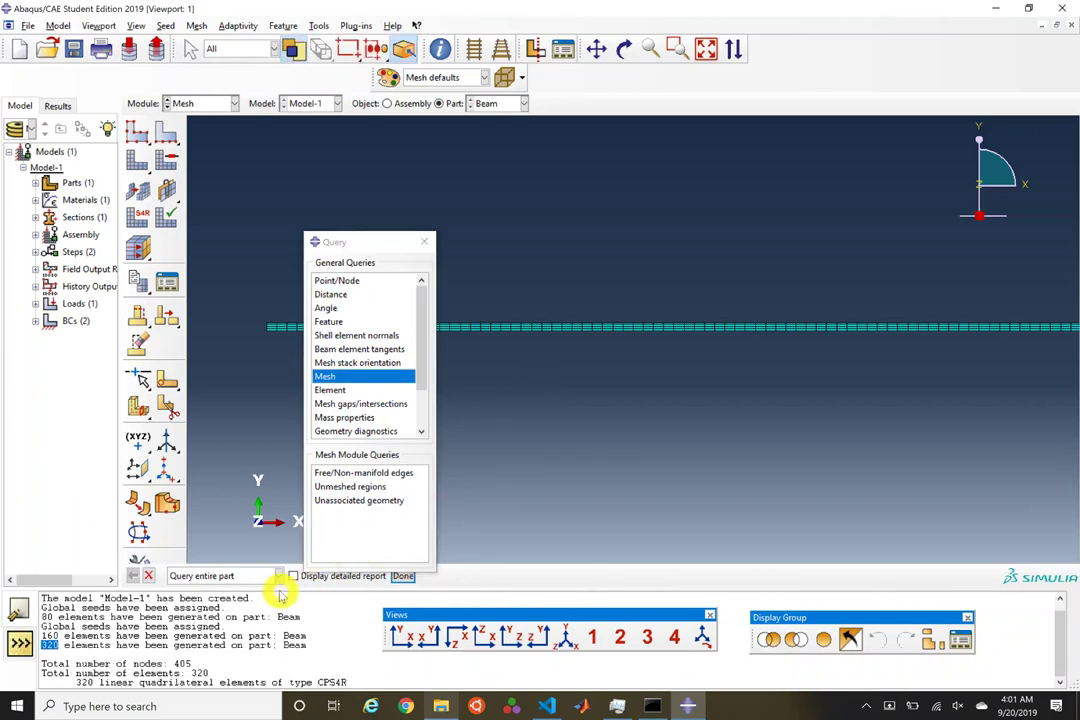
double_click(185, 662)
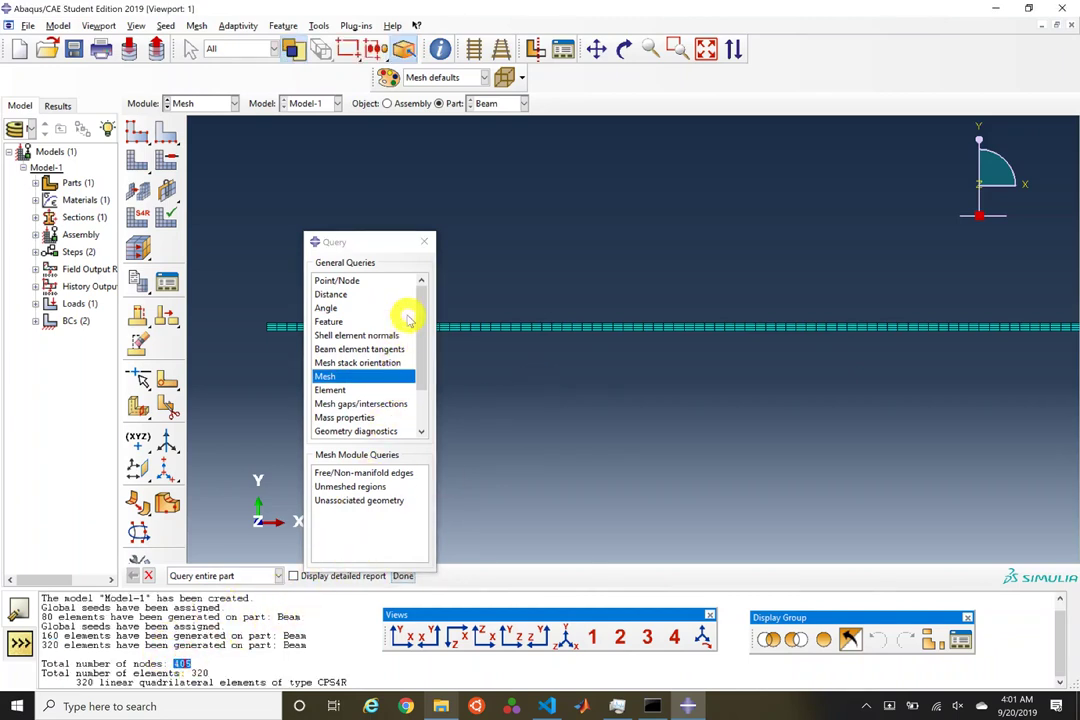
left_click(427, 247)
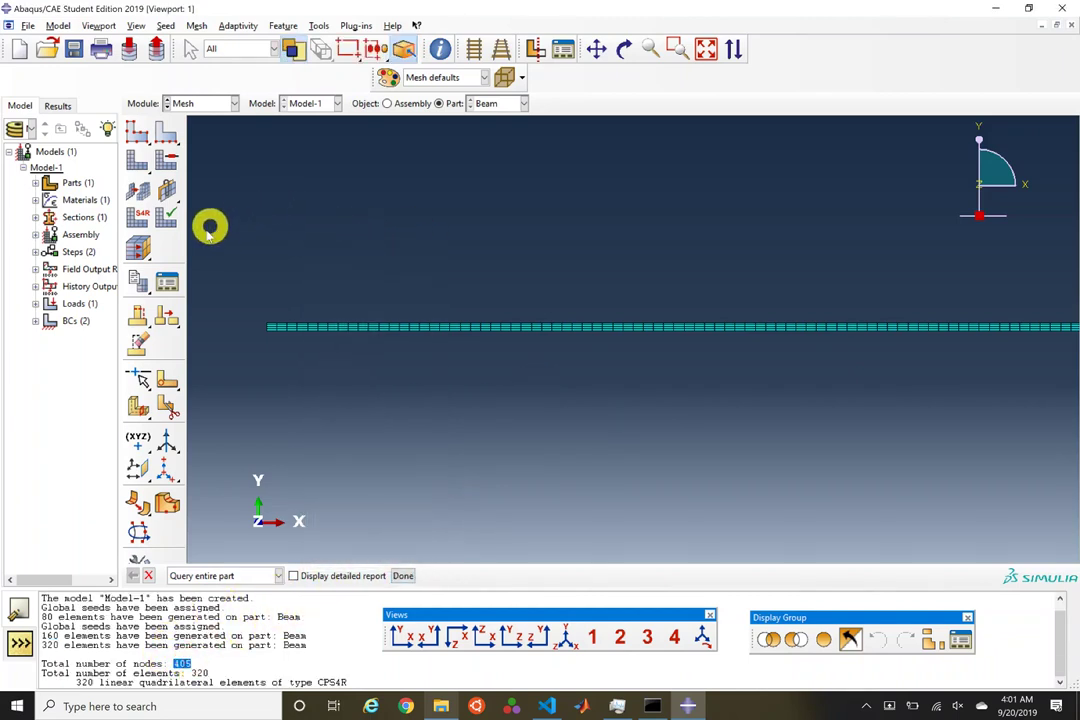
Step: Assign all beam regions the standard linear Plane Strain element type with reduced integration off and incompatible modes on
scroll(318, 284, "down", 1)
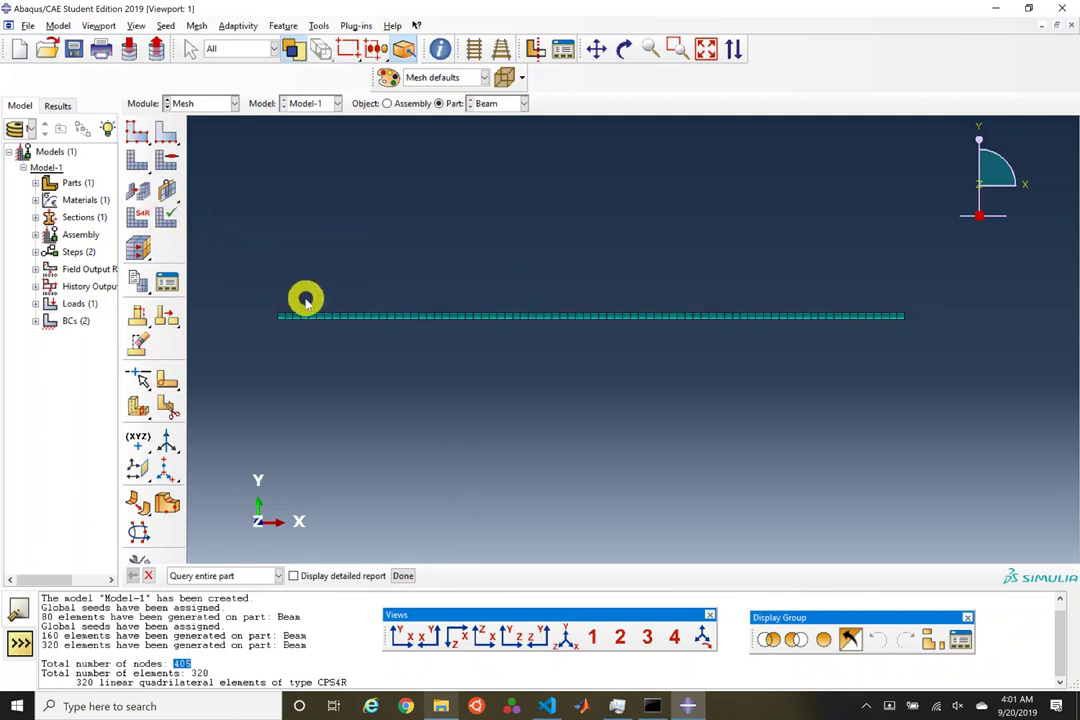
left_click(141, 214)
left_click_drag(323, 250, 820, 408)
middle_click(749, 393)
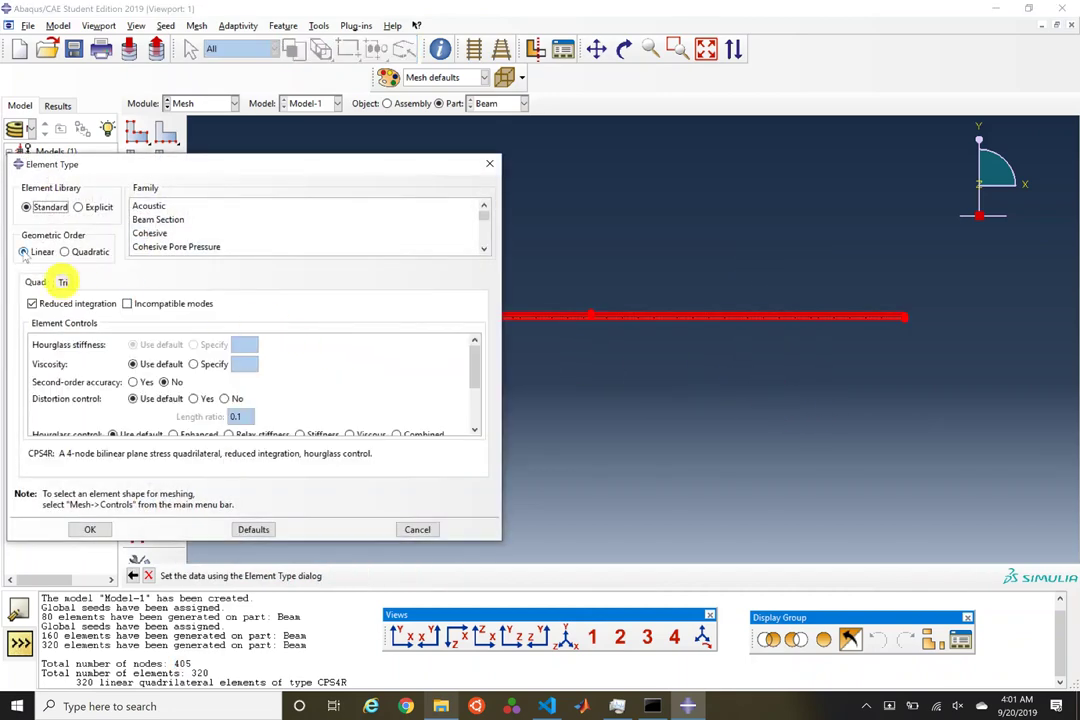
scroll(170, 238, "down", 4)
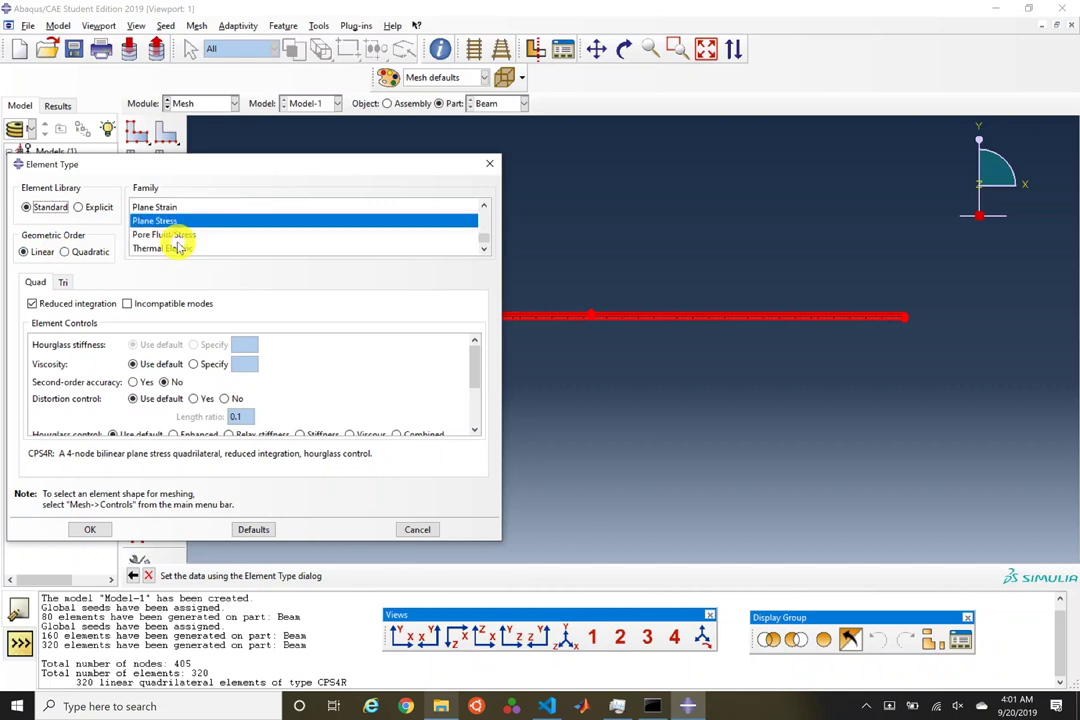
left_click(160, 207)
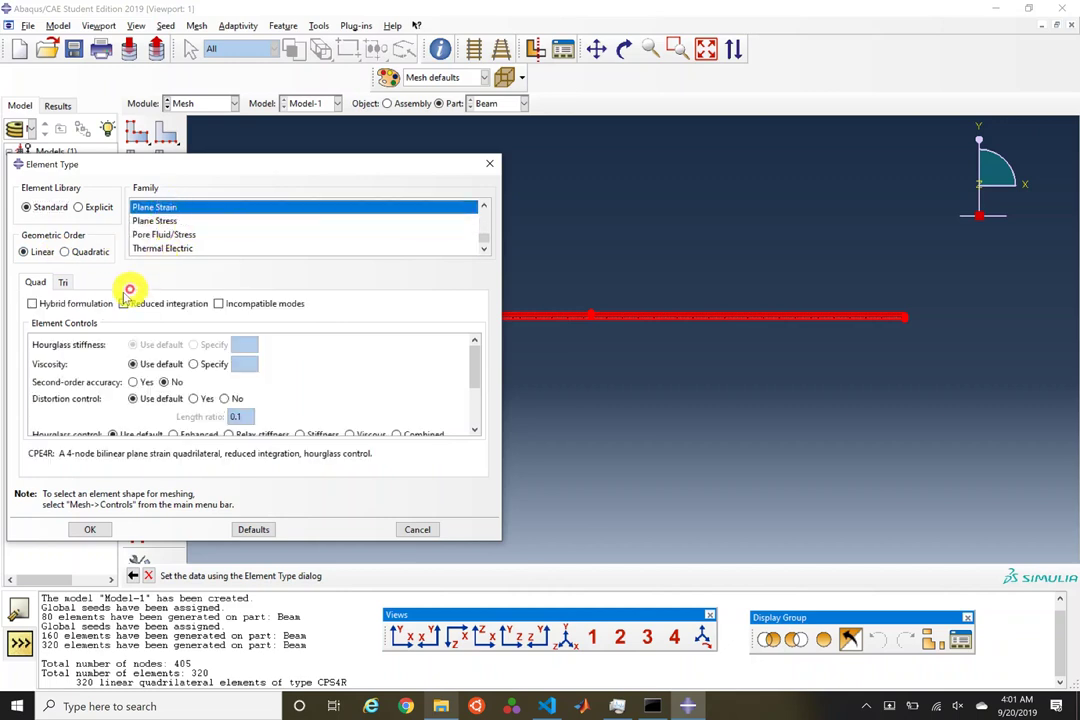
left_click(136, 306)
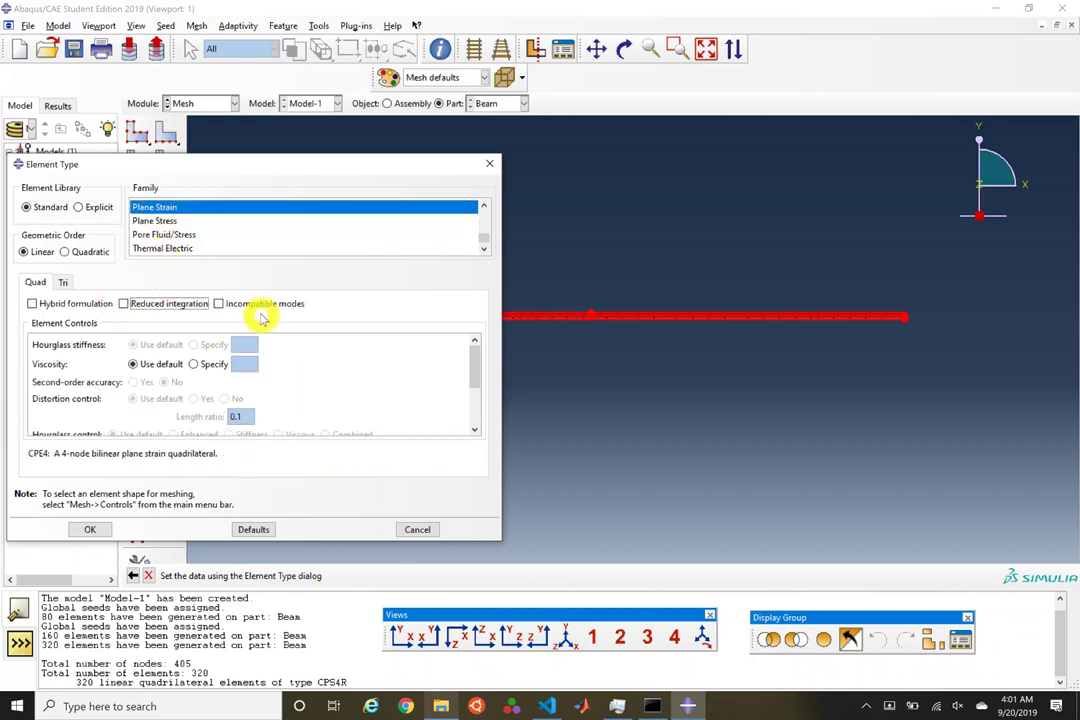
left_click(266, 306)
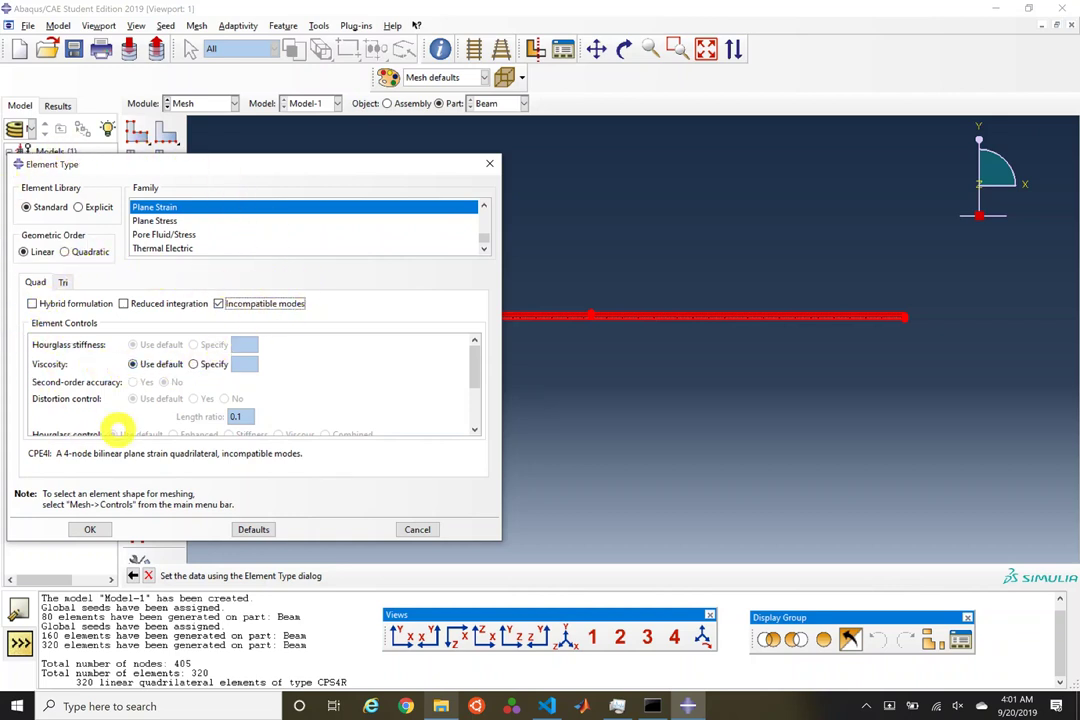
left_click(104, 531)
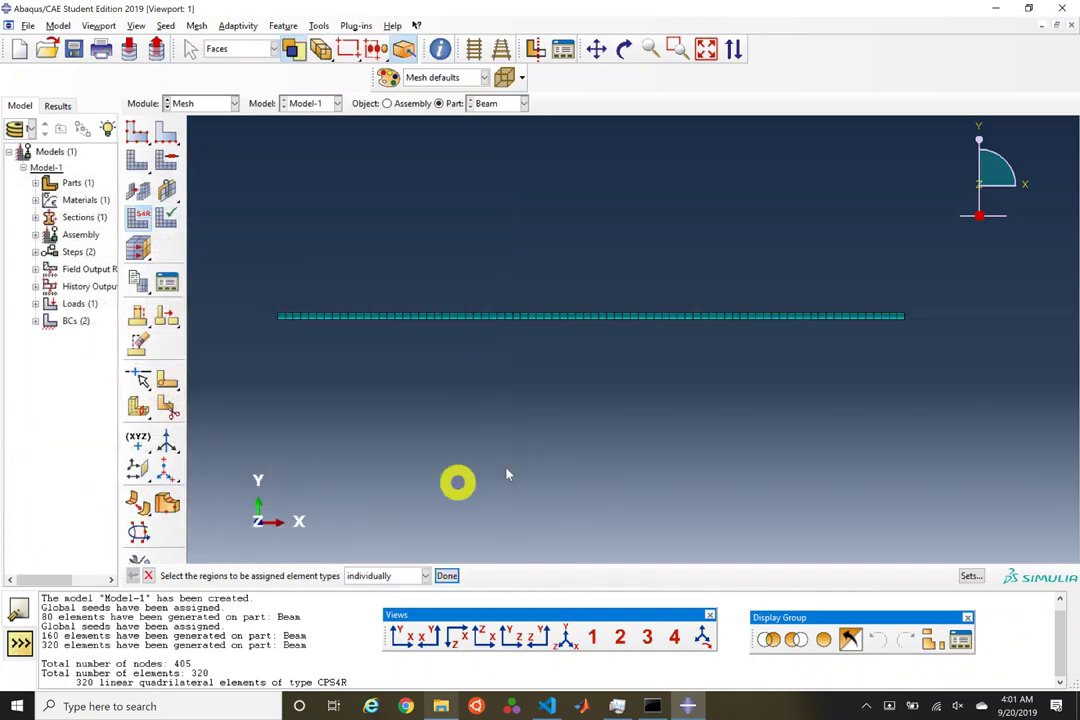
key("Escape")
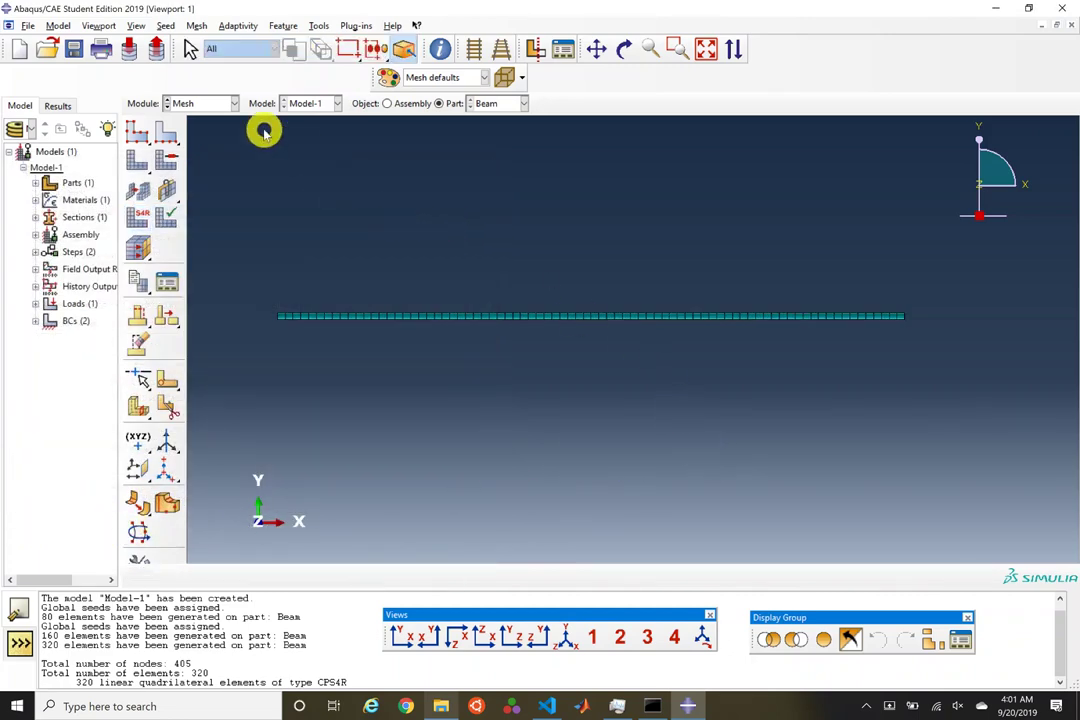
Step: Switch to the Job module and rename Model-1 as BB_IS_CPE4I_Mesh_1
left_click(231, 105)
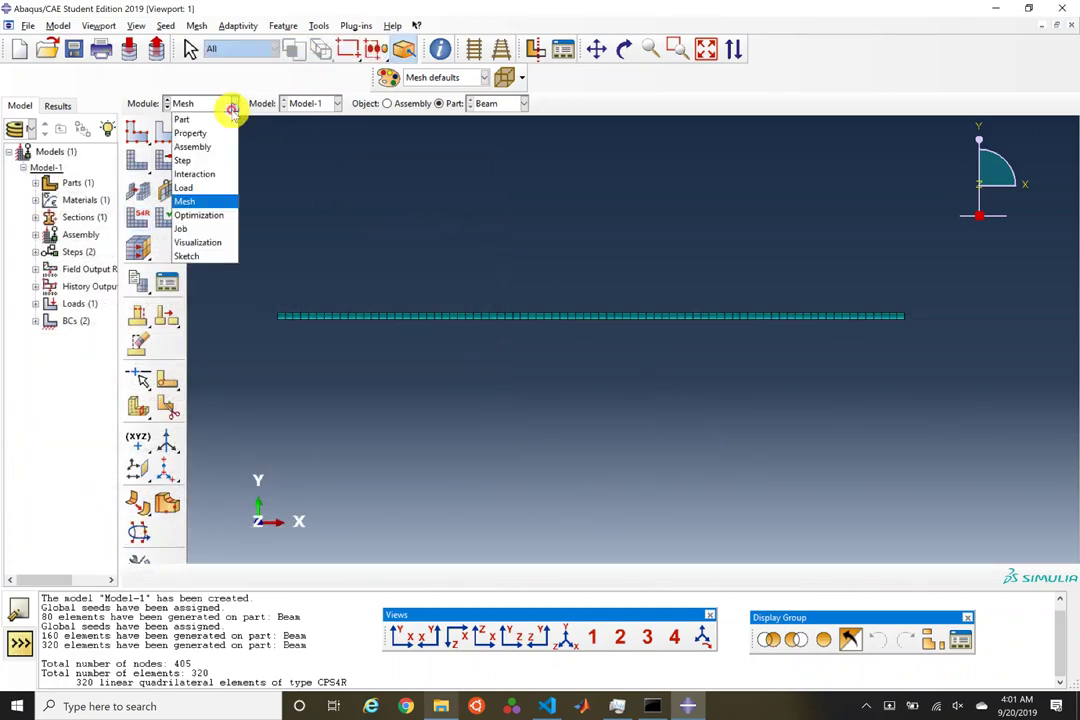
left_click(201, 225)
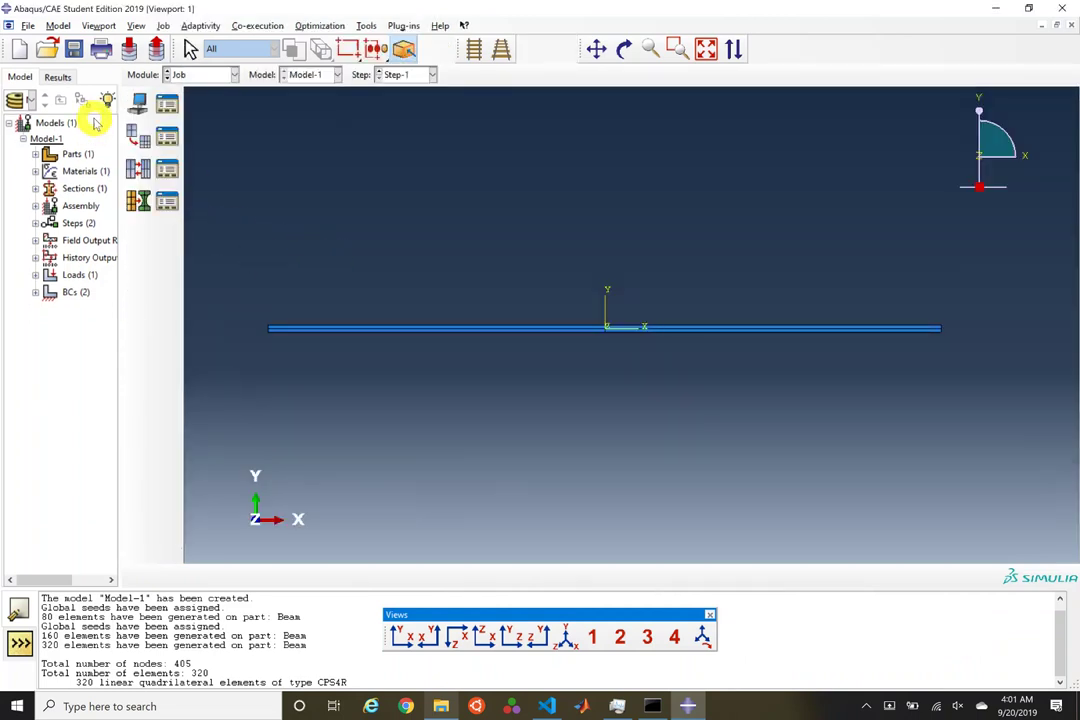
left_click(24, 139)
right_click(40, 138)
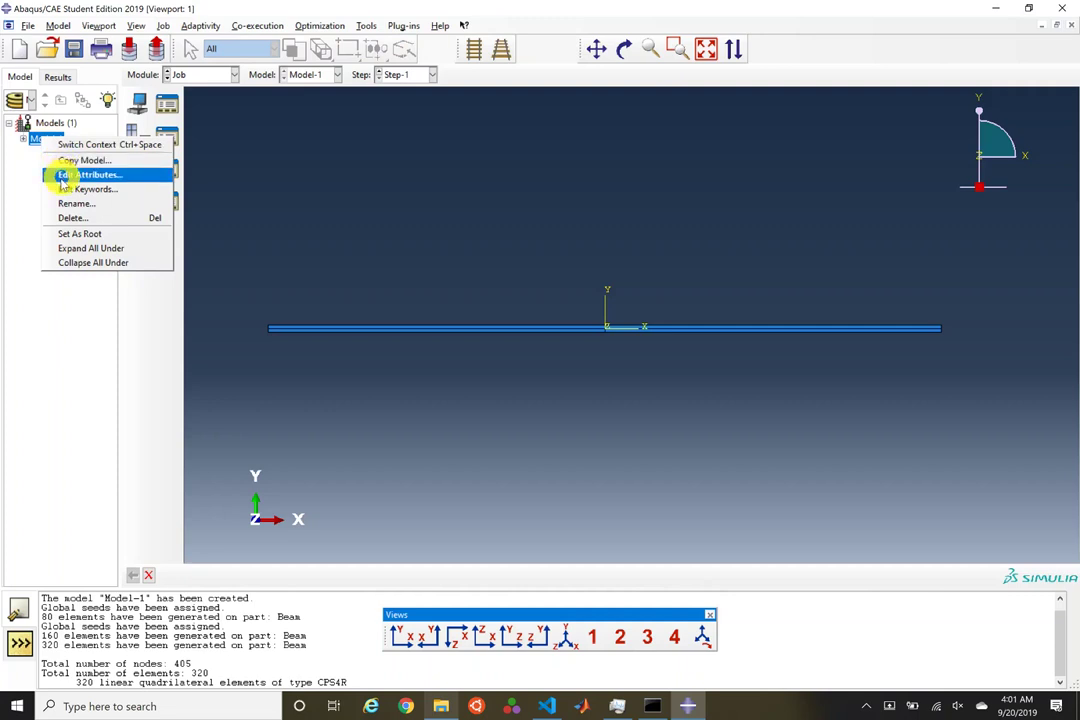
left_click(76, 202)
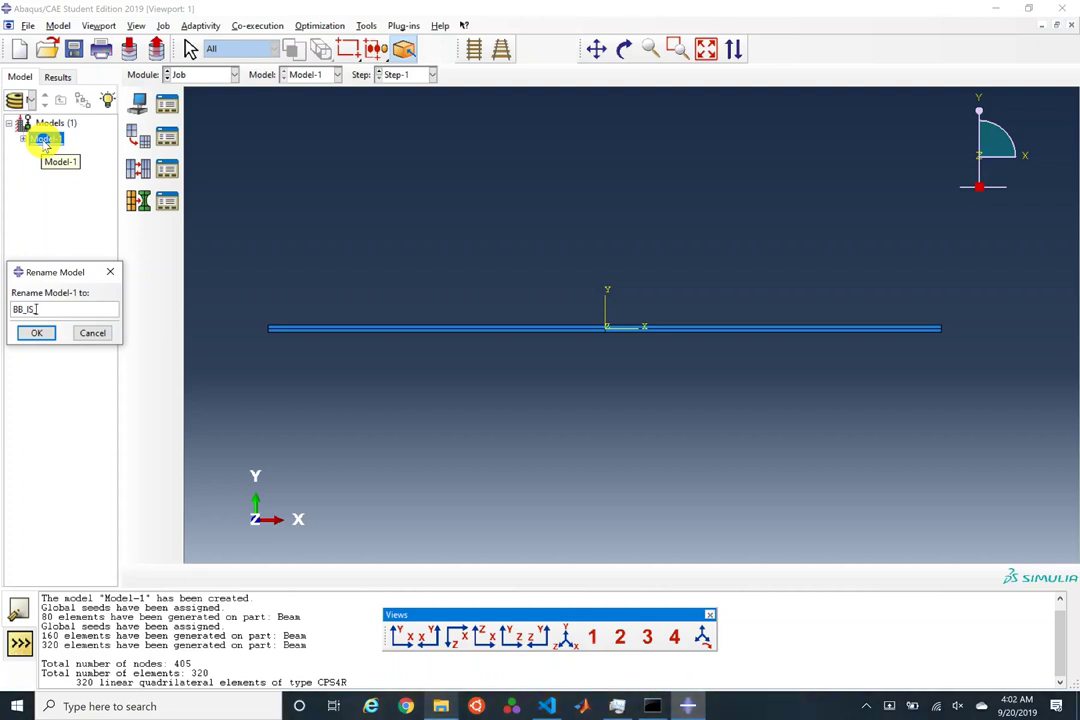
scroll(350, 530, "up", 1)
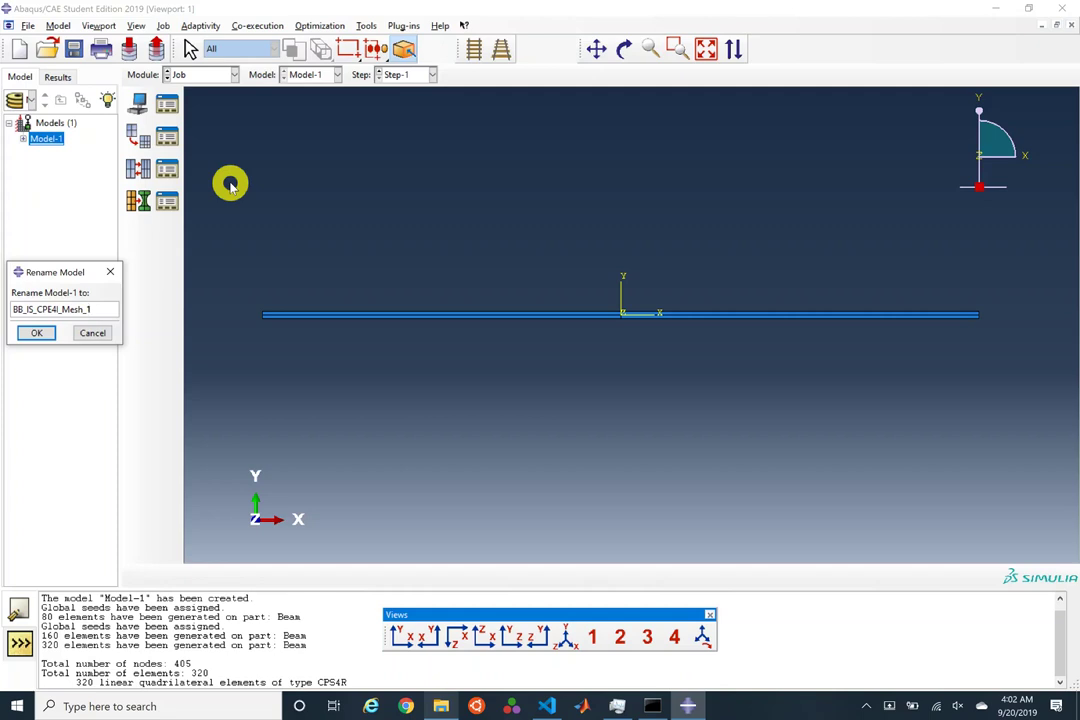
key("Return")
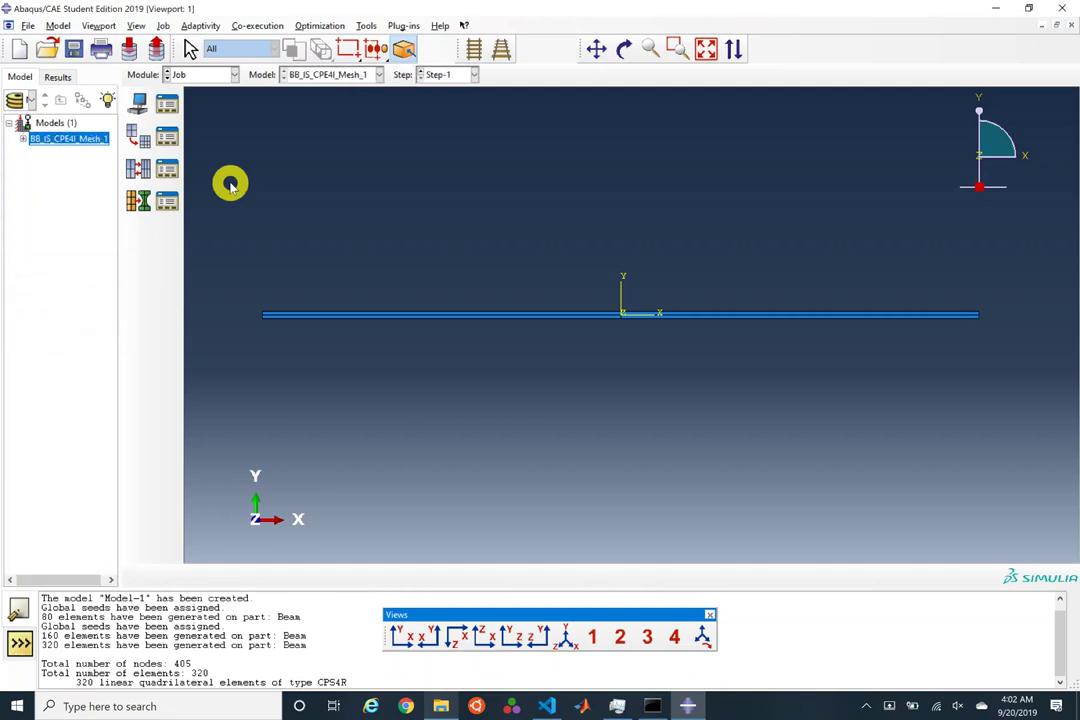
Step: Create a full-analysis job named BB_IS_CPE4I_Mesh_1 for the model, with nodal output precision set to Full
left_click(168, 104)
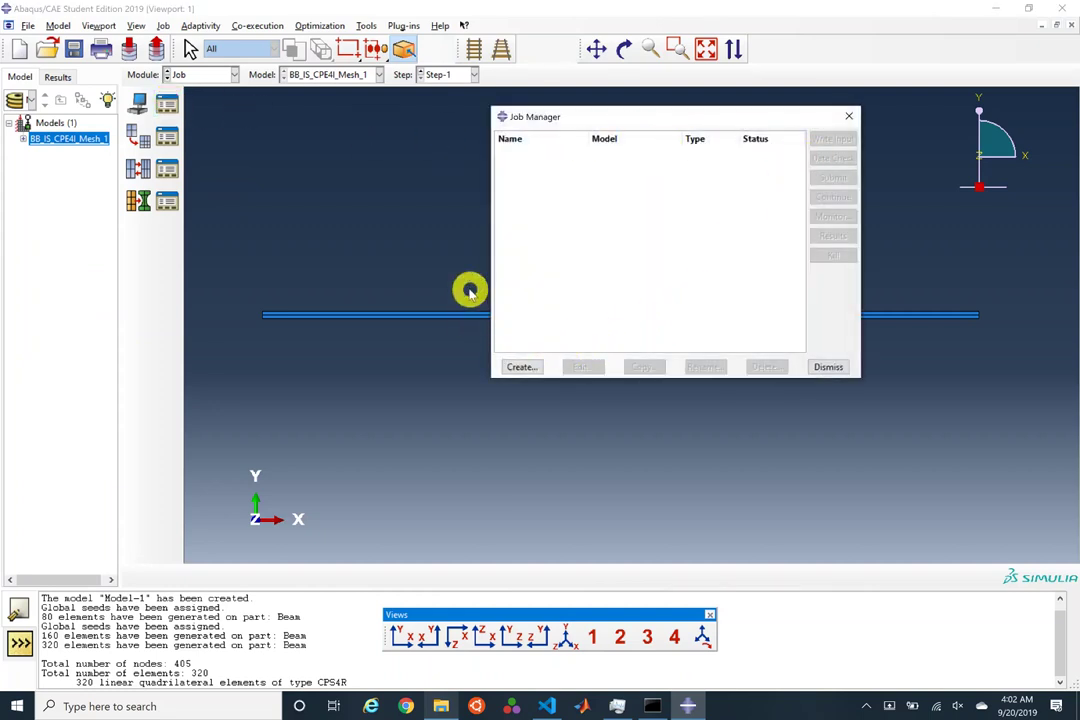
left_click(521, 367)
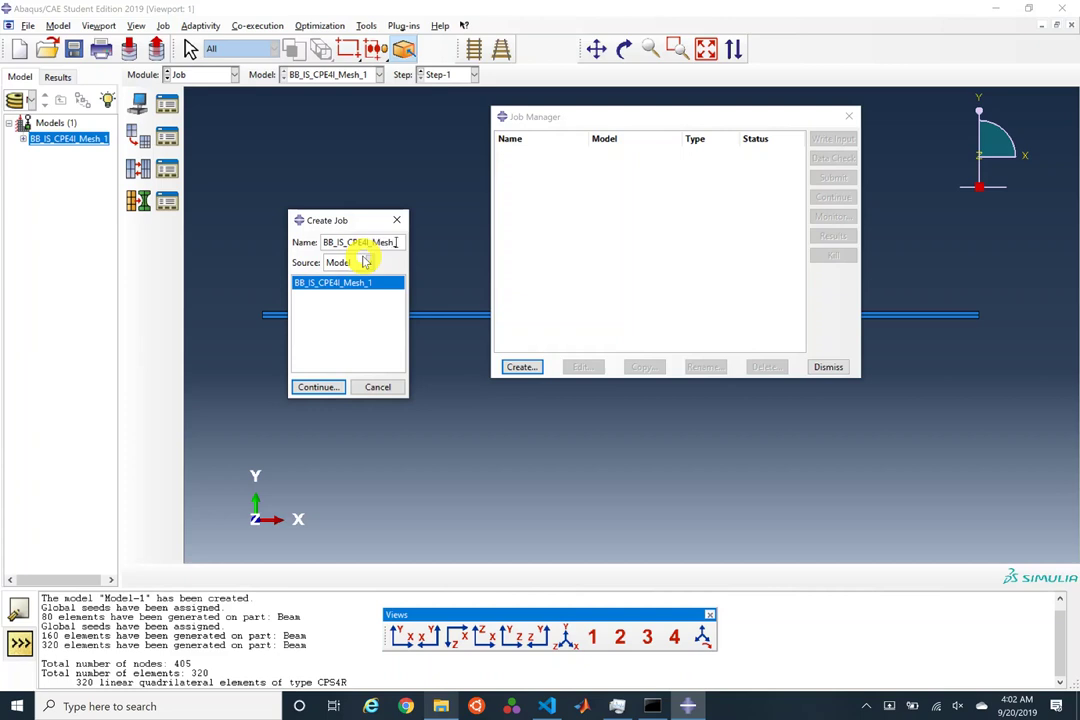
key("Return")
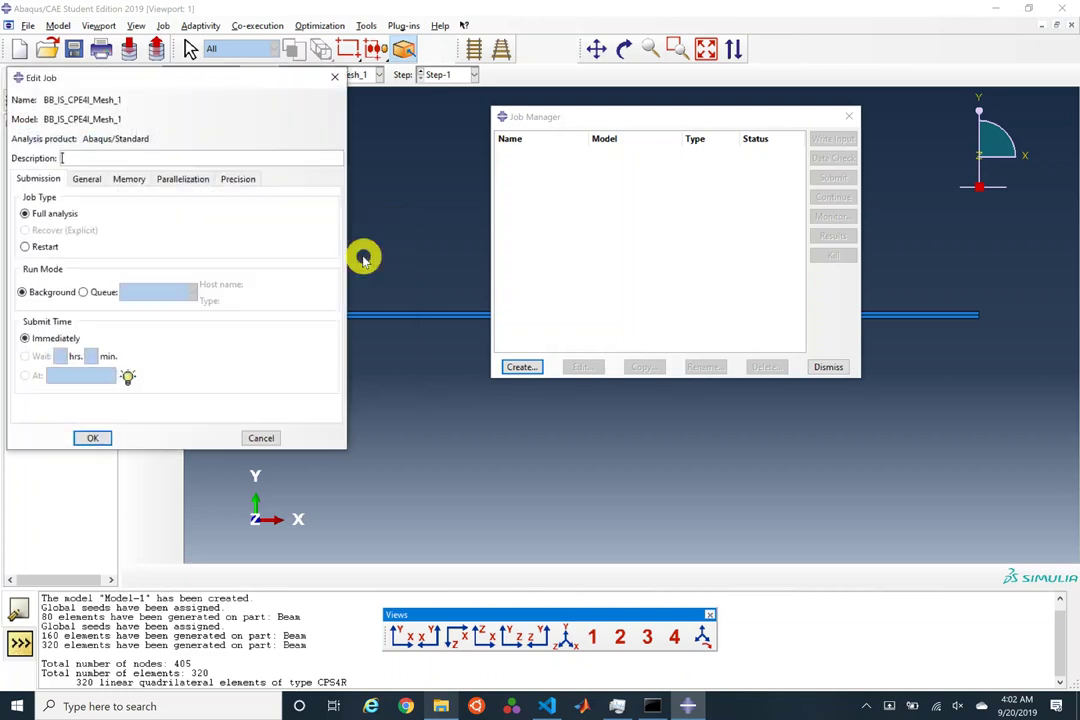
left_click(230, 179)
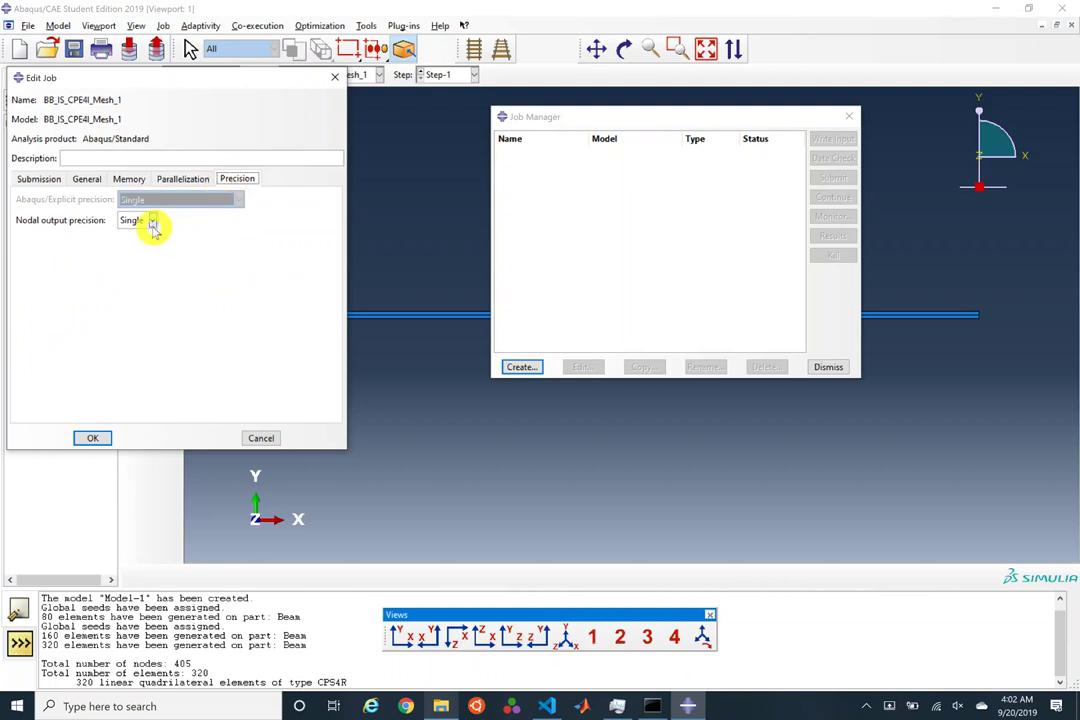
left_click(151, 220)
left_click(148, 252)
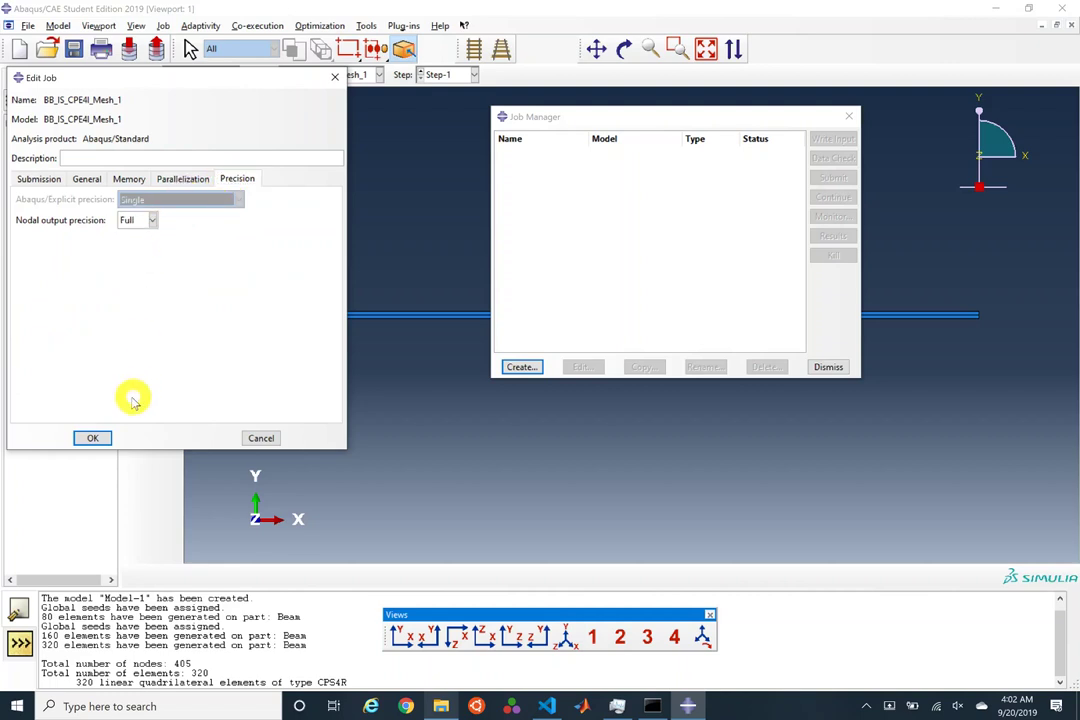
left_click(100, 436)
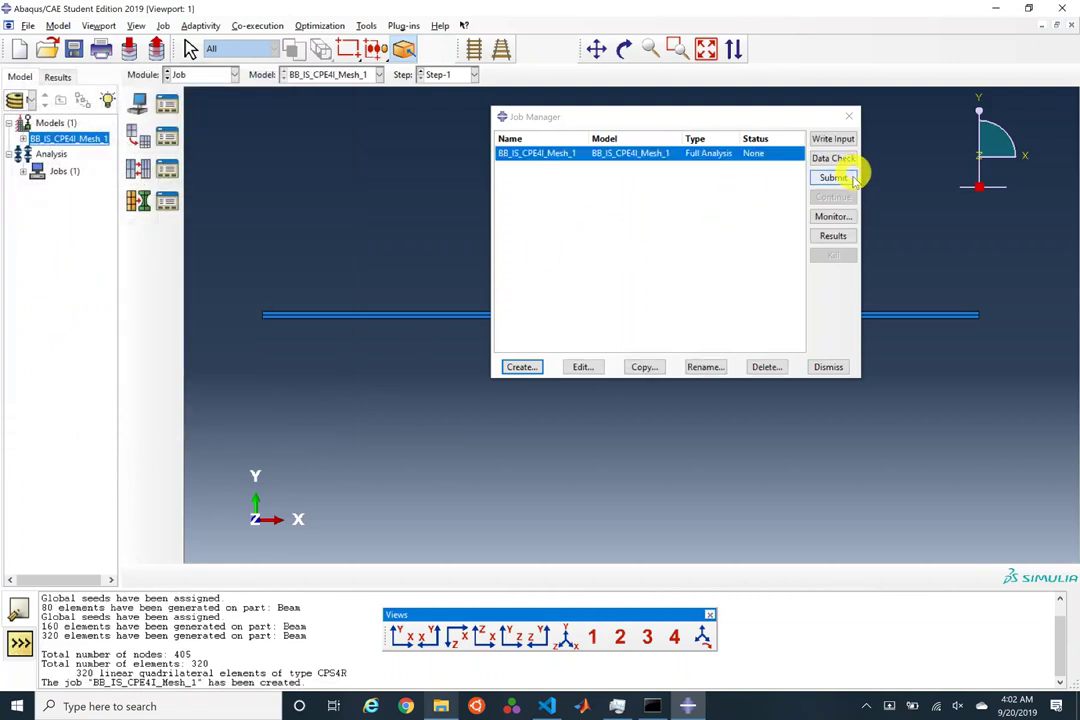
Step: Submit the BB_IS_CPE4I_Mesh_1 job for analysis and open its monitor, enlarging the window and the increment table
left_click(840, 179)
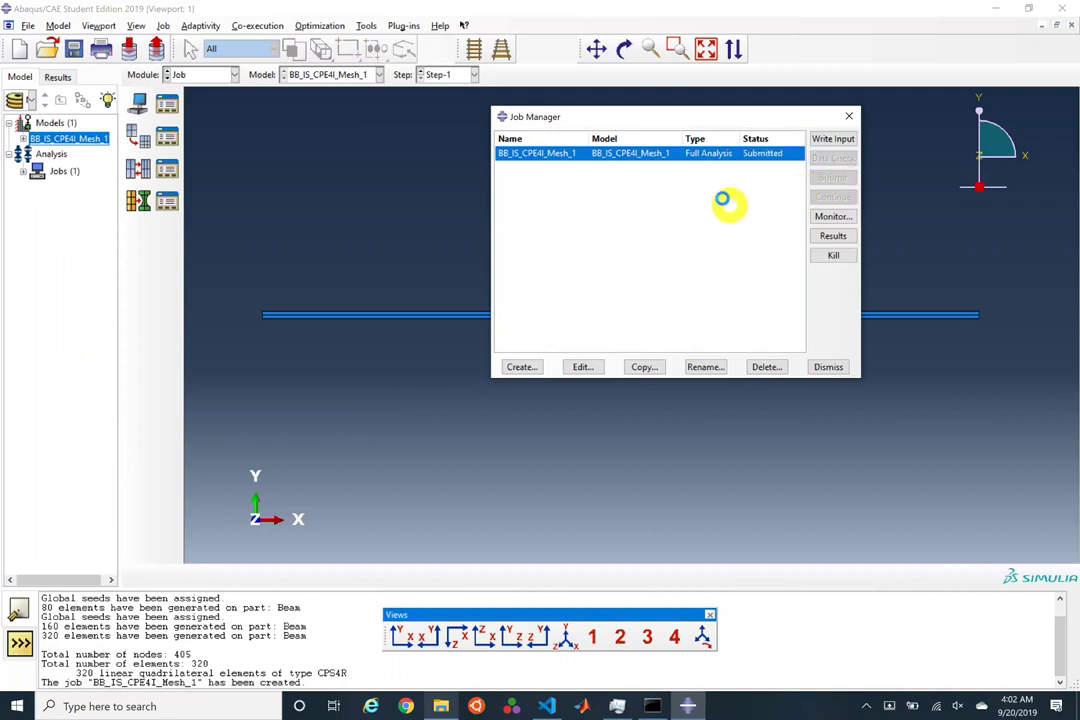
left_click(829, 217)
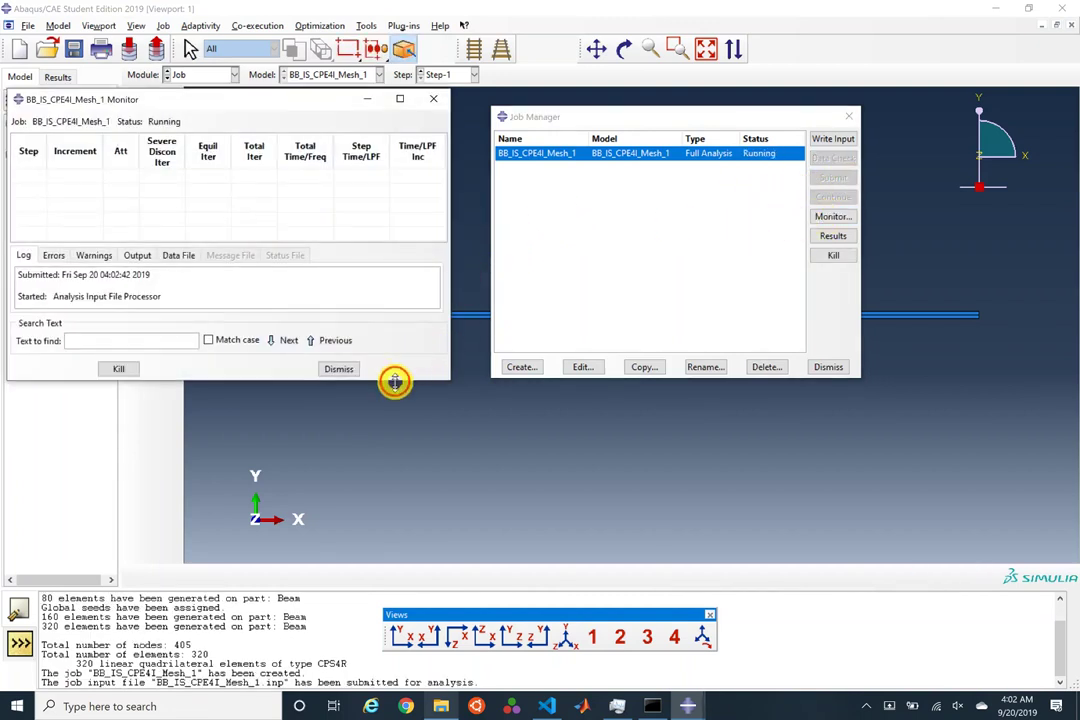
left_click_drag(395, 381, 386, 497)
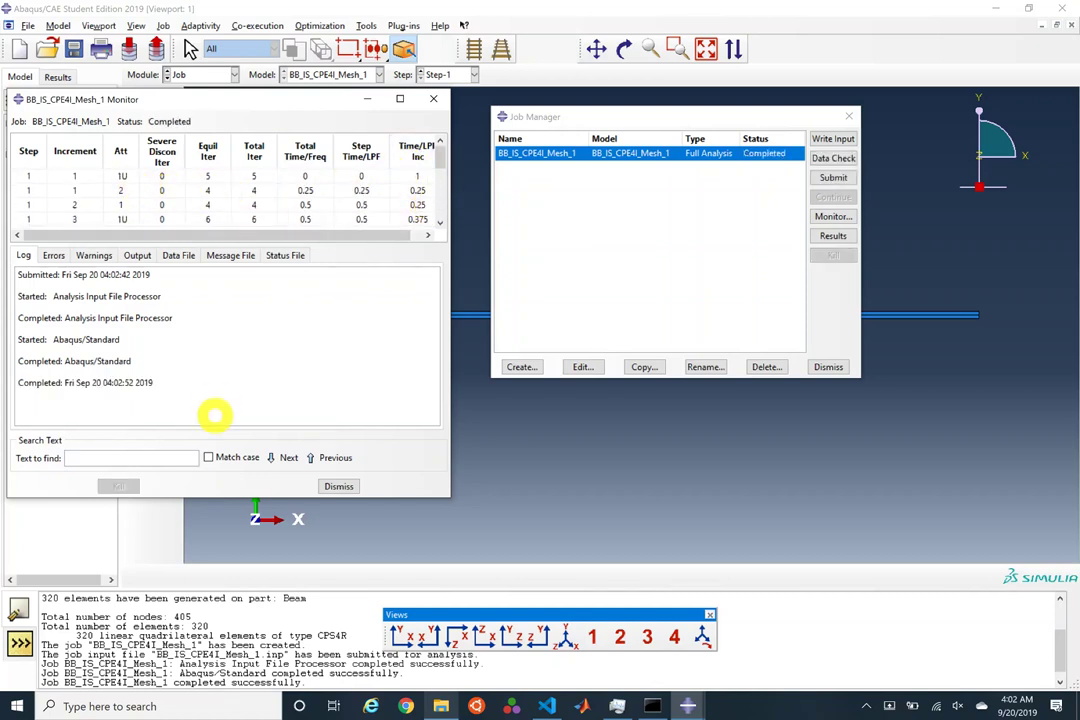
left_click_drag(220, 498, 190, 616)
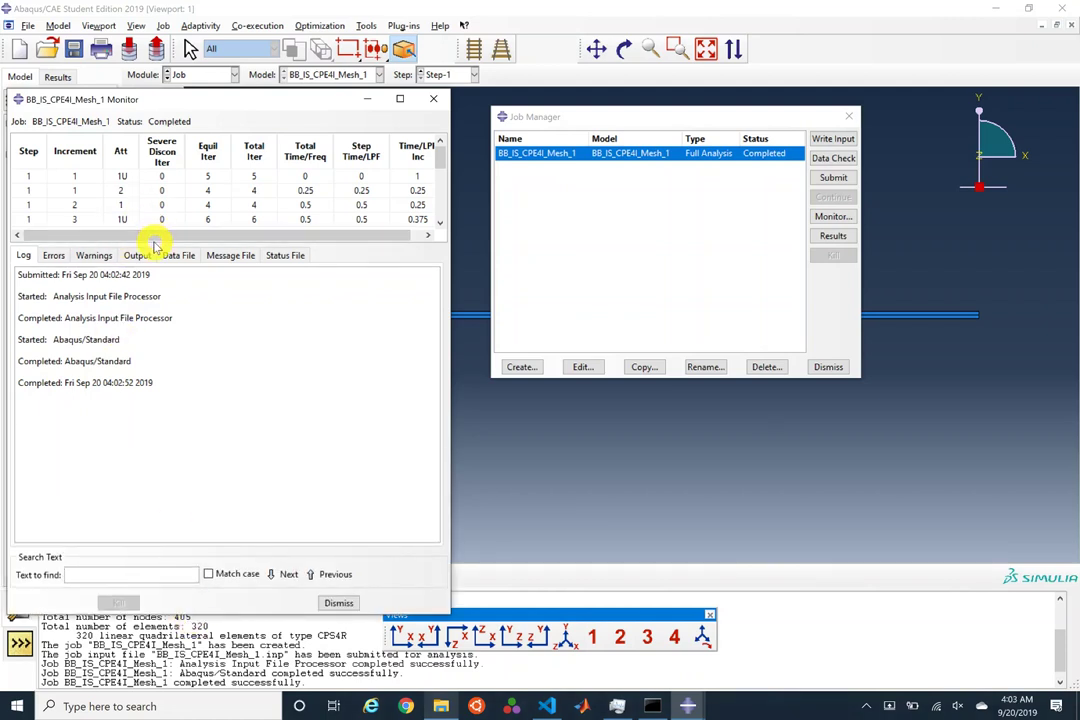
left_click_drag(153, 242, 148, 352)
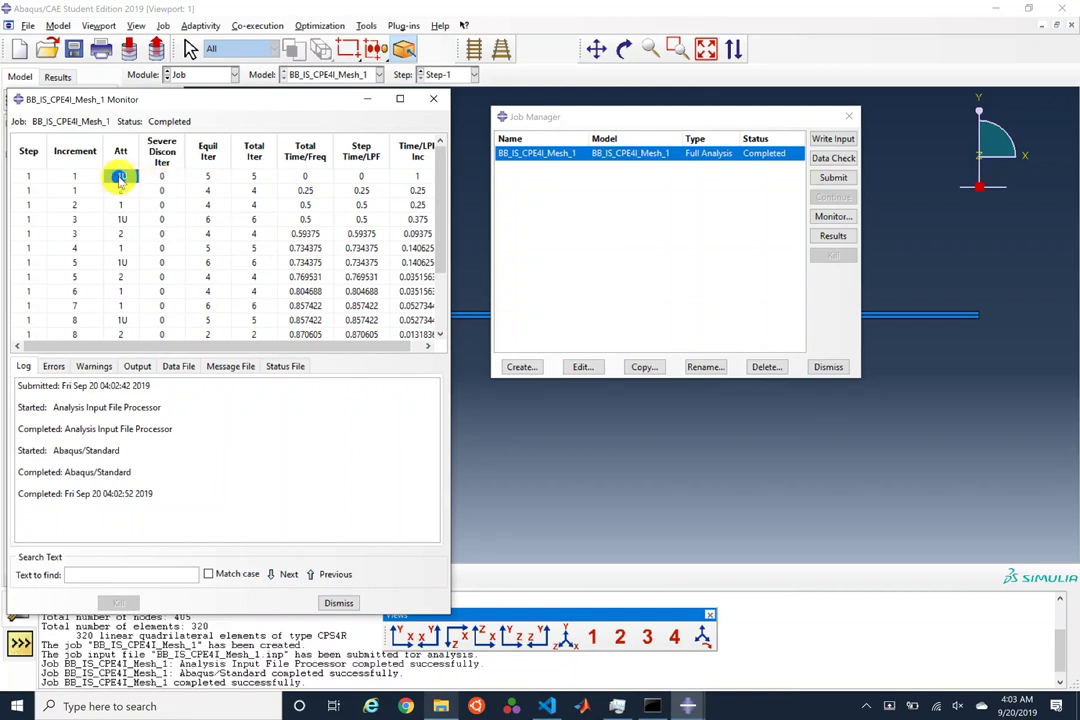
Step: Examine the job's increment and cutback history, and read the equilibrium iteration convergence checks in the message file
left_click(312, 190)
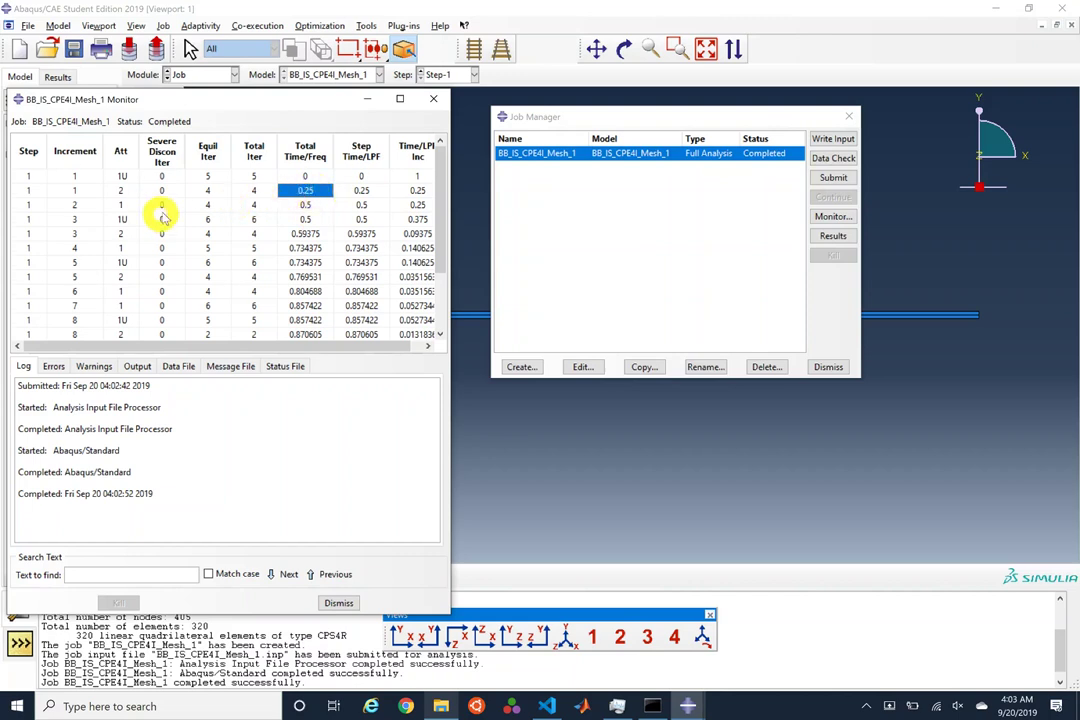
scroll(135, 185, "down", 1)
scroll(135, 253, "down", 1)
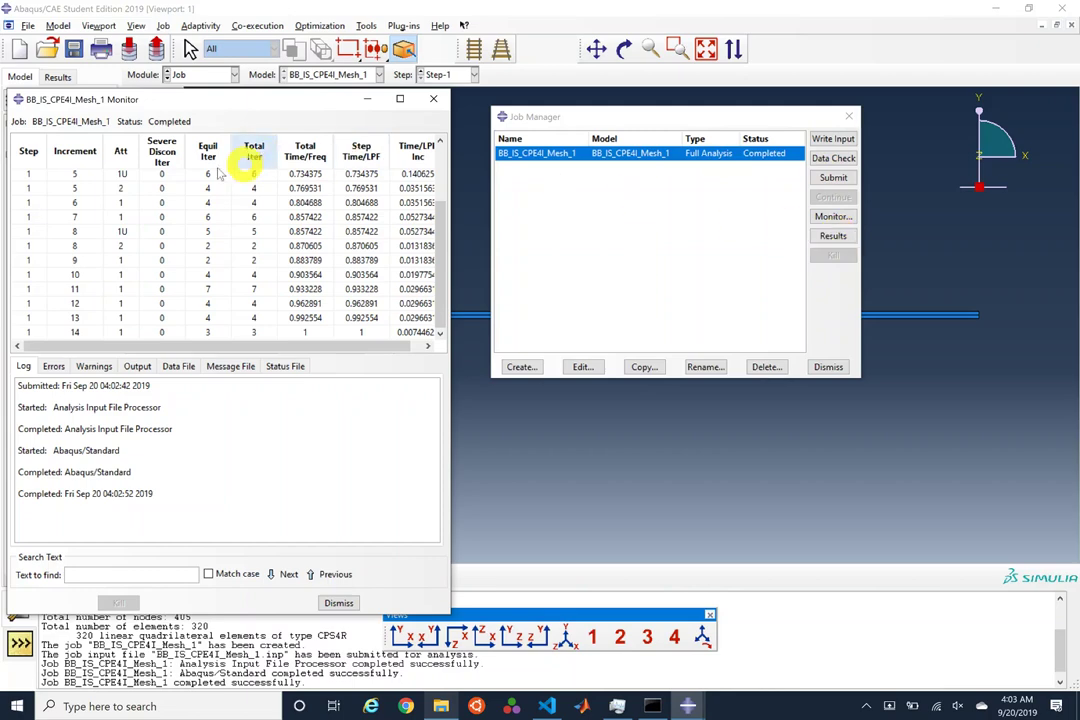
left_click(240, 366)
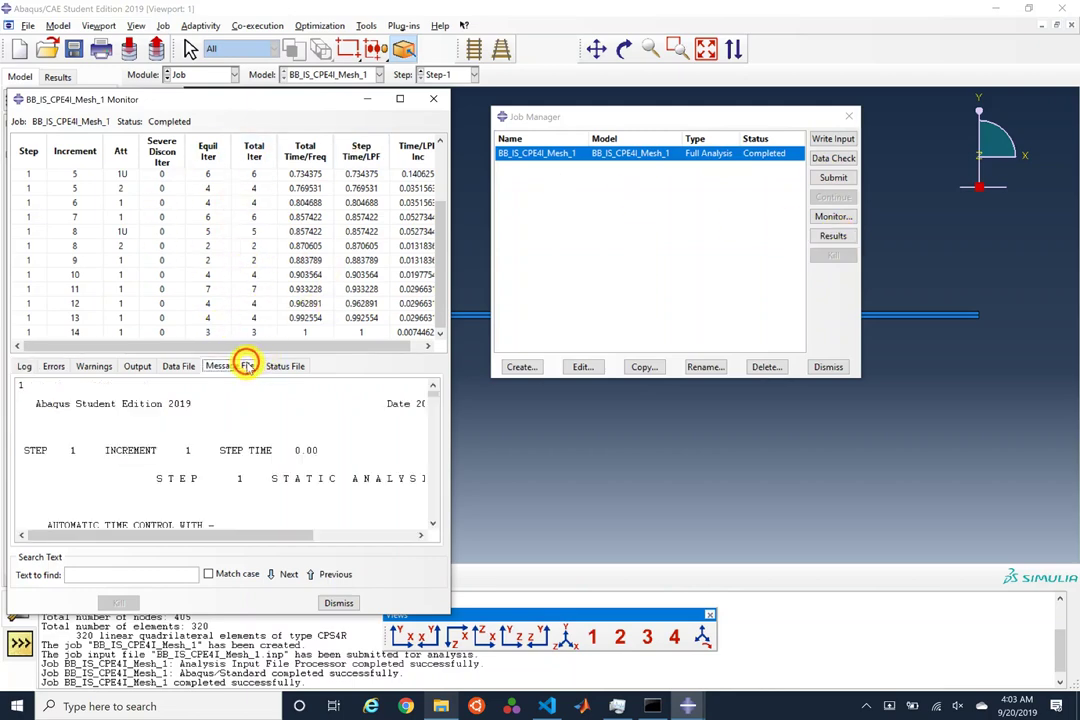
scroll(300, 400, "down", 10)
scroll(168, 412, "down", 12)
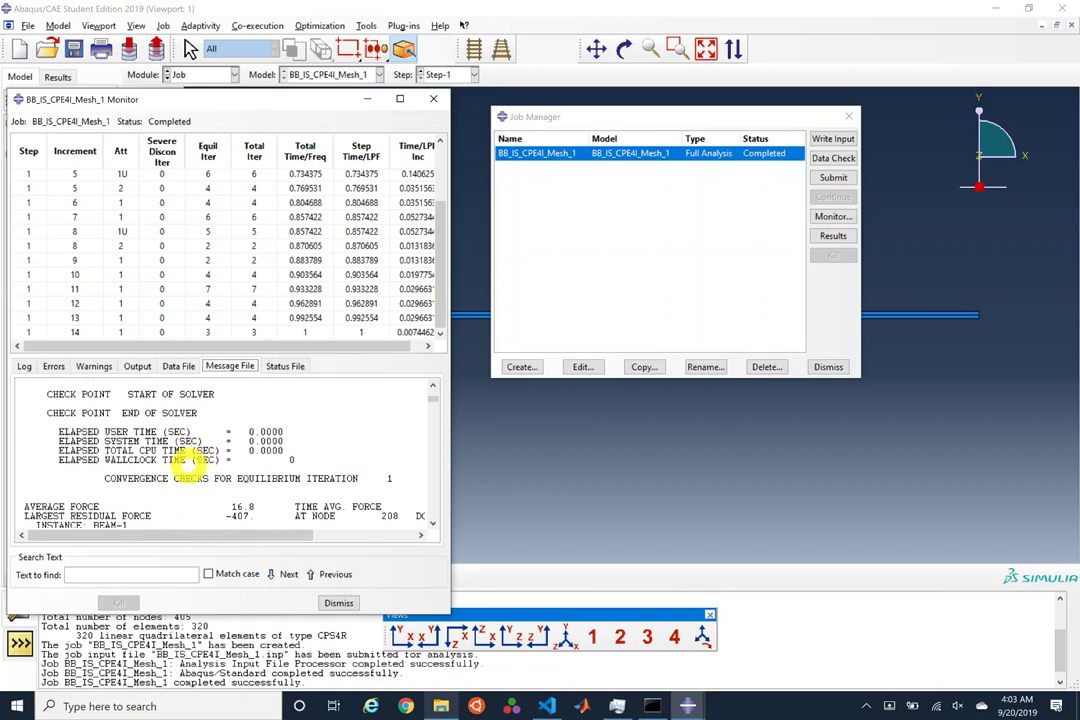
scroll(188, 462, "down", 6)
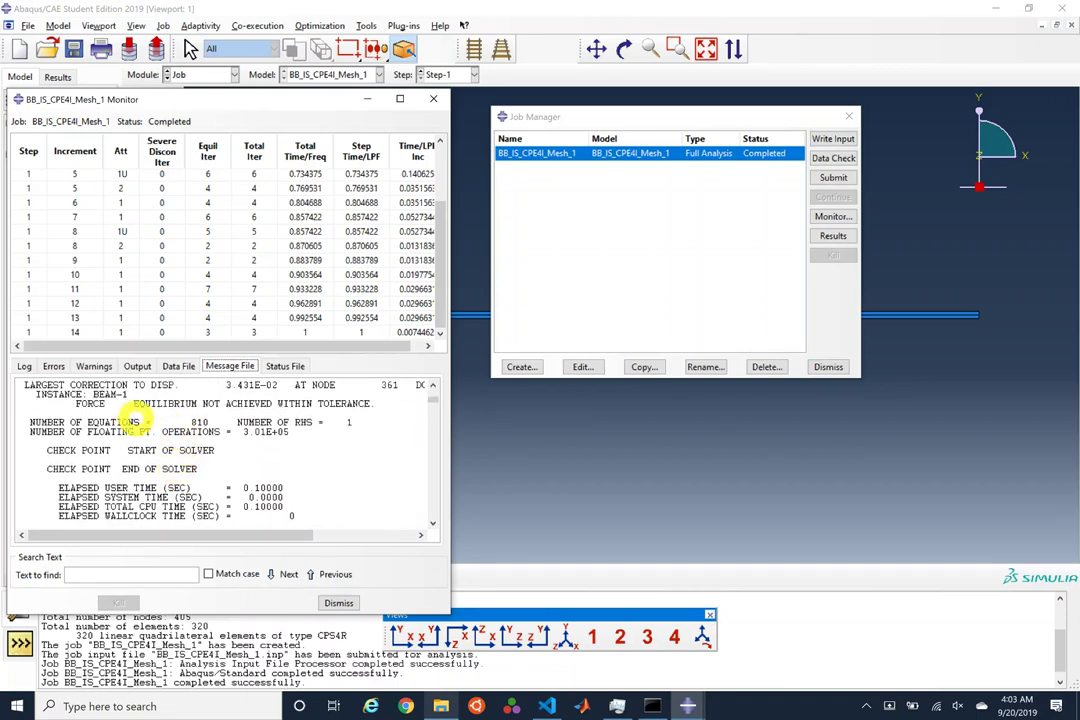
scroll(210, 416, "down", 5)
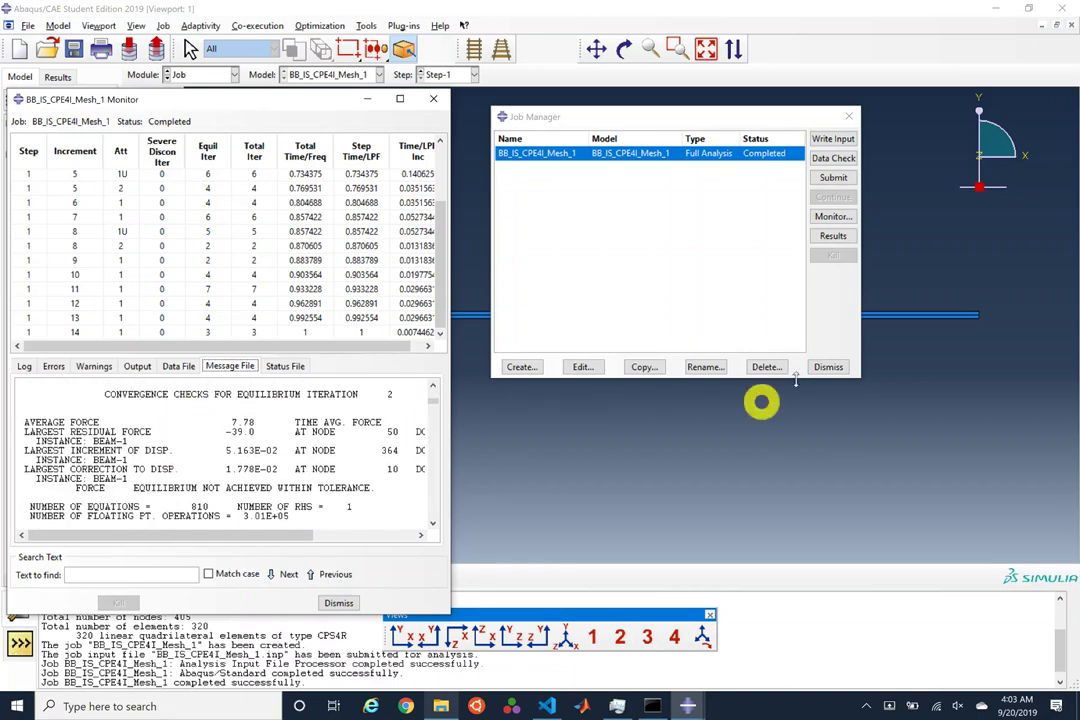
Step: Load the job's results and plot the Mises stress contours on the deformed beam
left_click(835, 237)
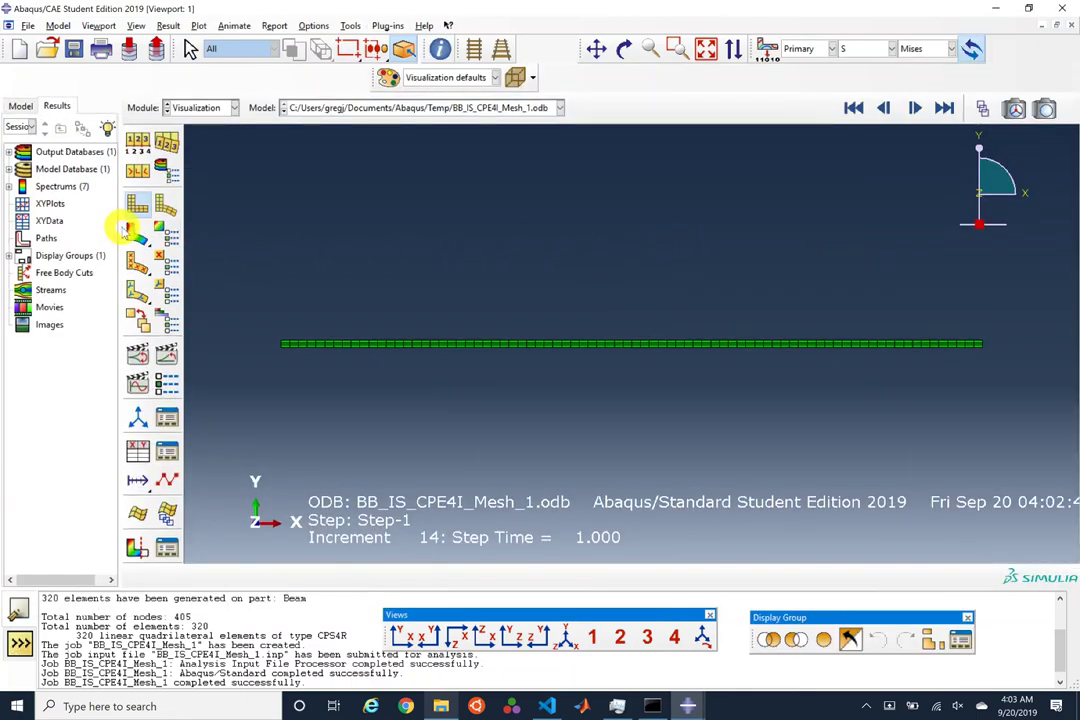
left_click(133, 231)
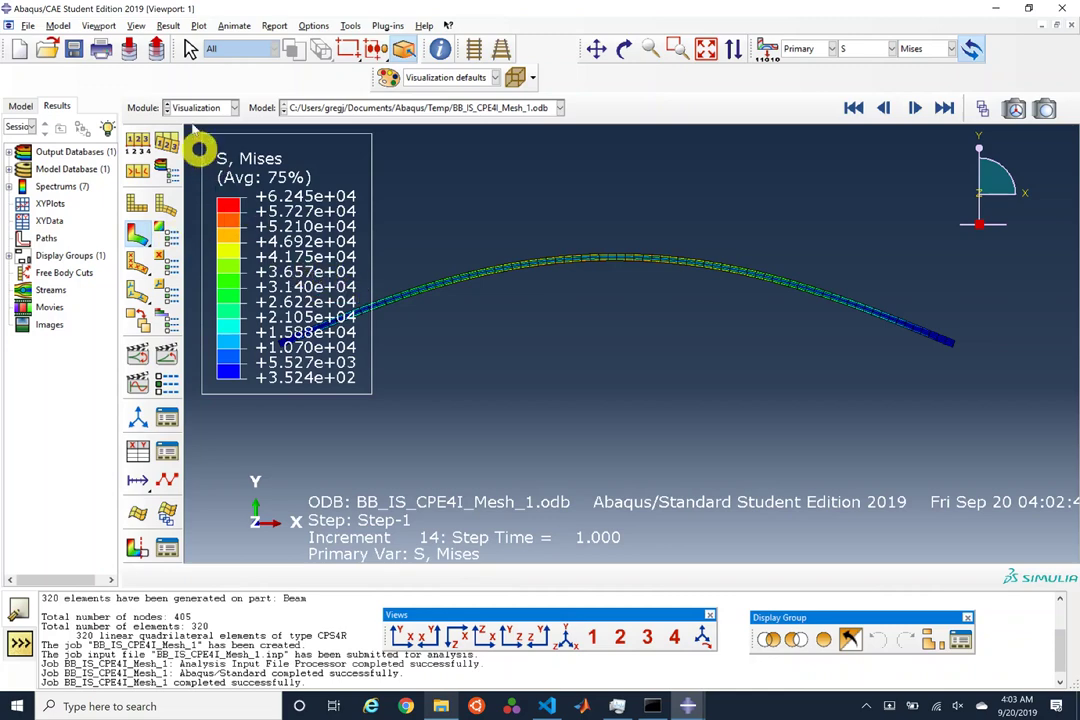
Step: Turn off the compass and the legend's bounding box in the viewport annotation options
left_click(117, 23)
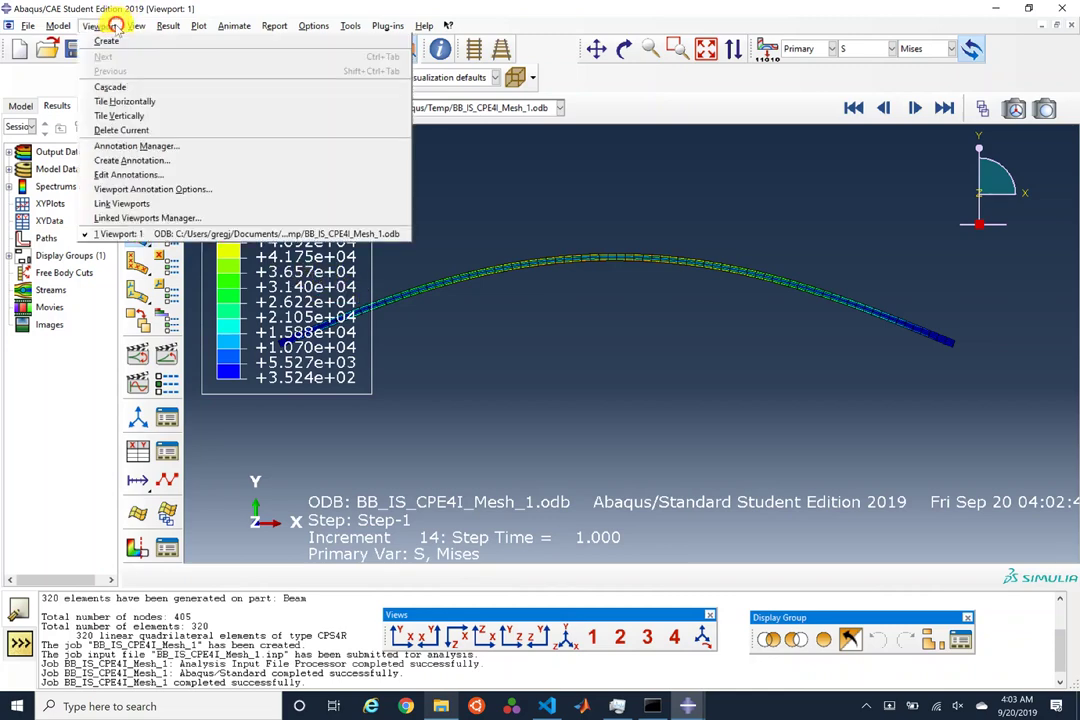
left_click(137, 181)
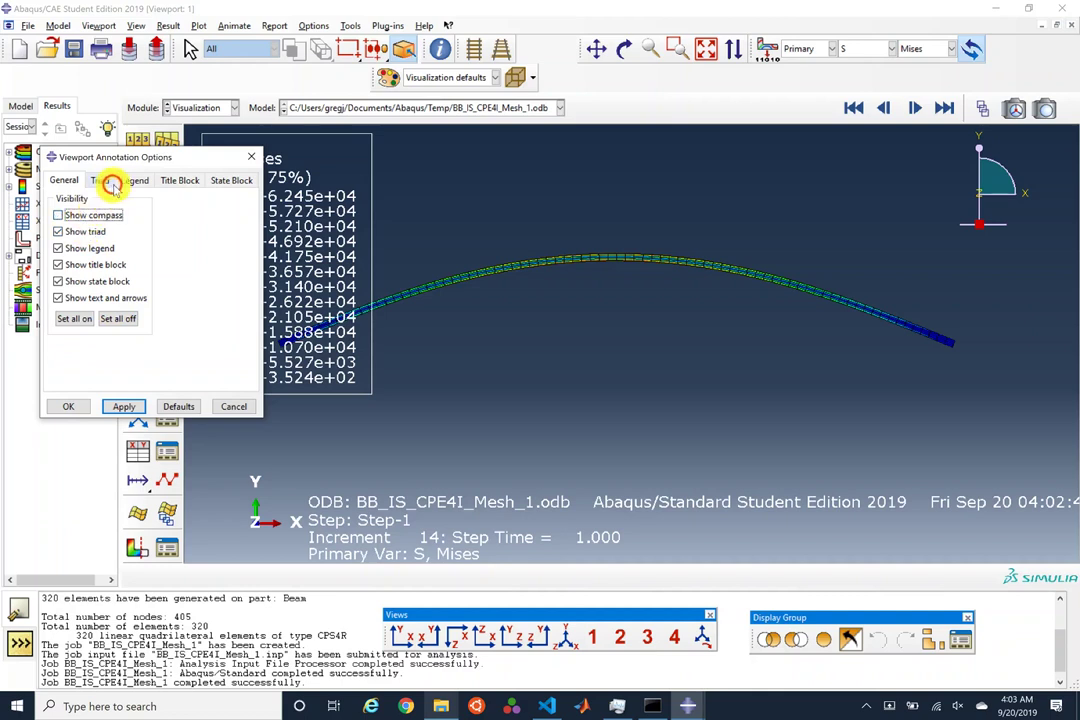
left_click(134, 180)
left_click(112, 199)
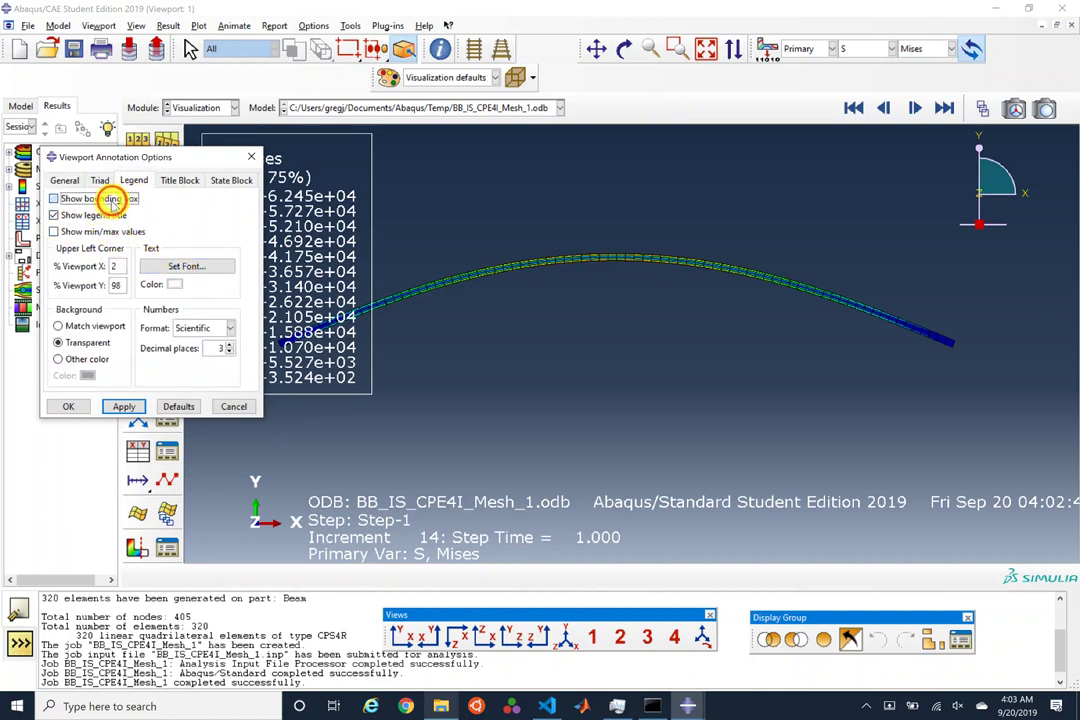
Step: Set the annotation font size to 8 points for the triad, legend, title block and state block, and accept the options
left_click(180, 267)
left_click(488, 285)
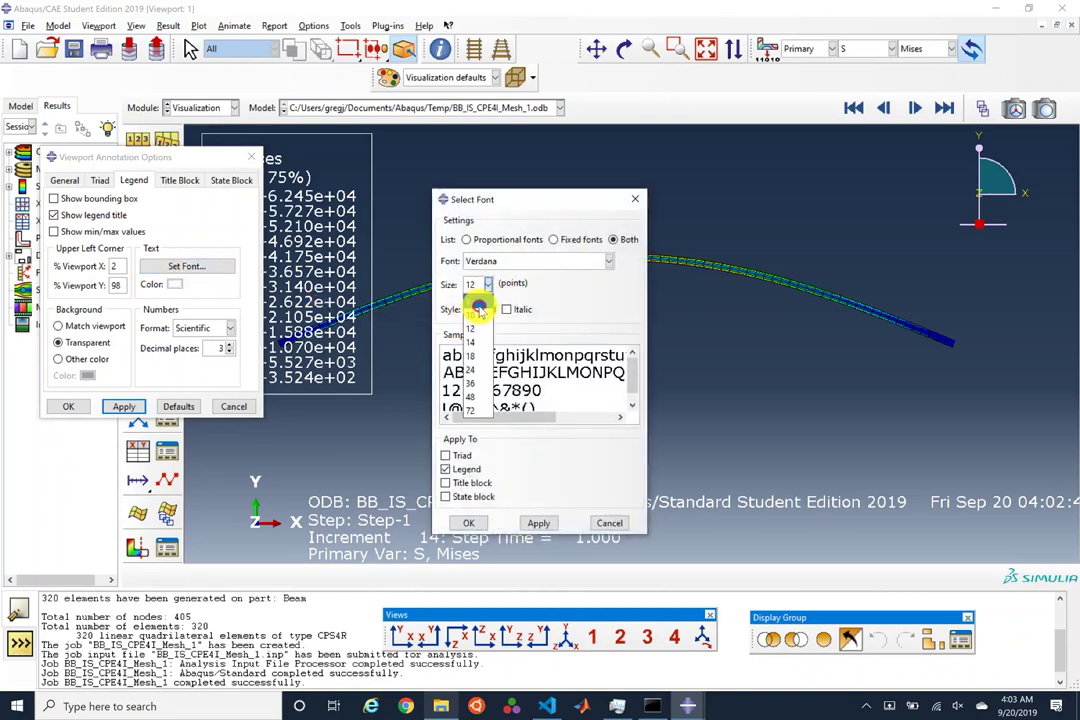
left_click(478, 302)
left_click(460, 456)
left_click(472, 483)
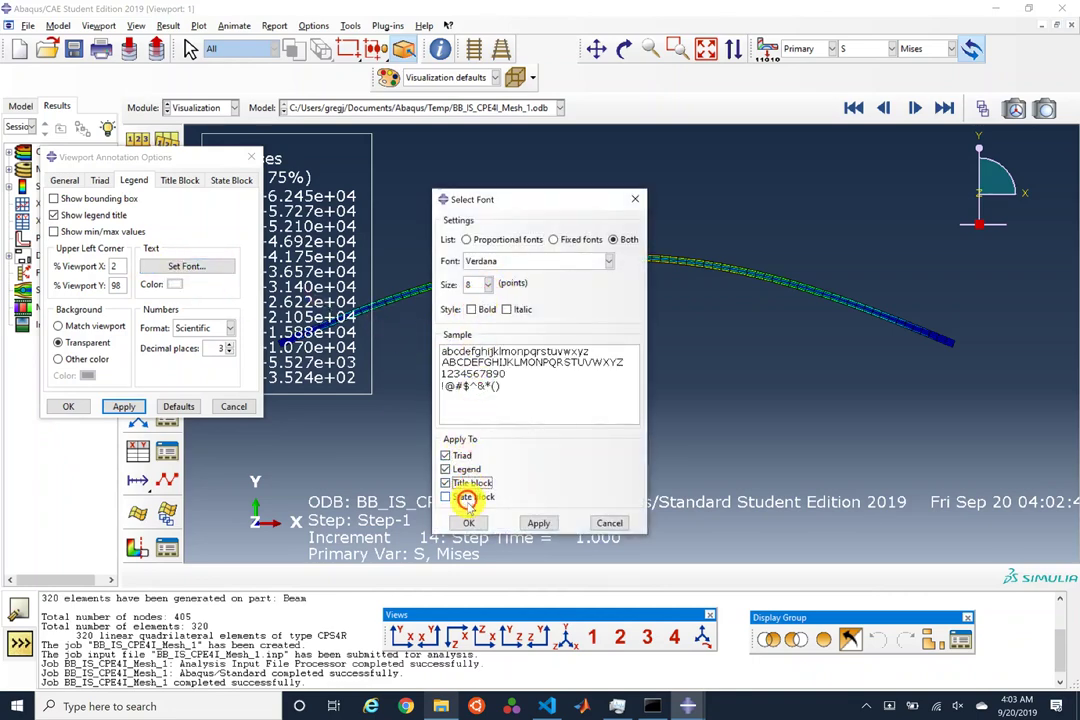
left_click(464, 497)
left_click(470, 522)
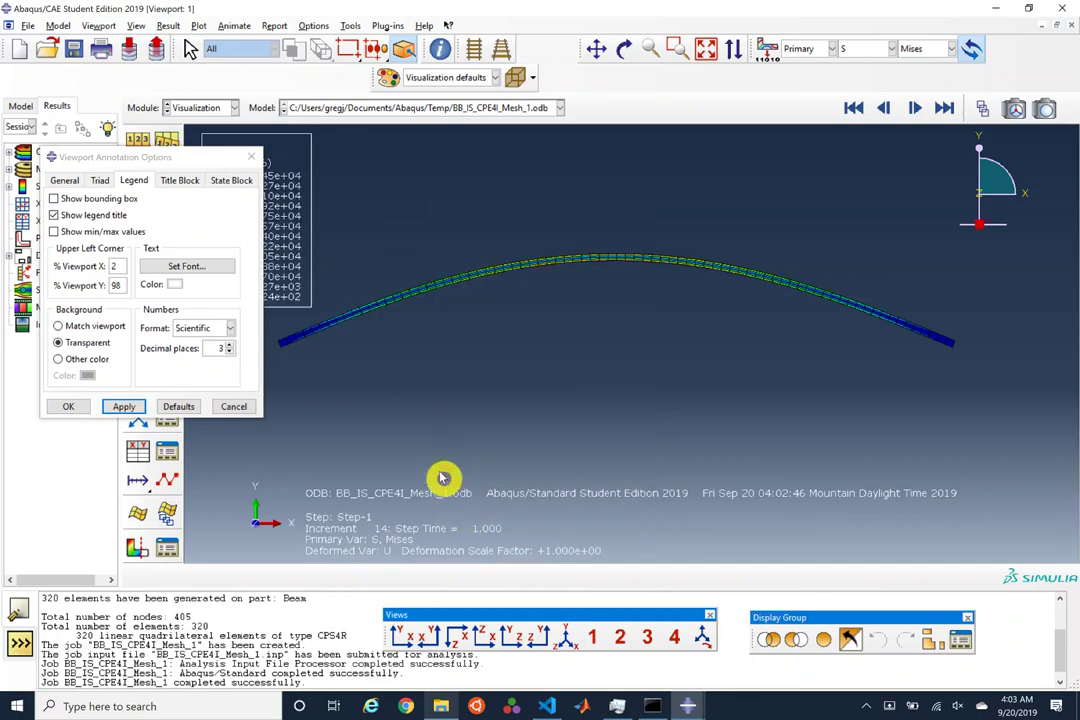
left_click(85, 408)
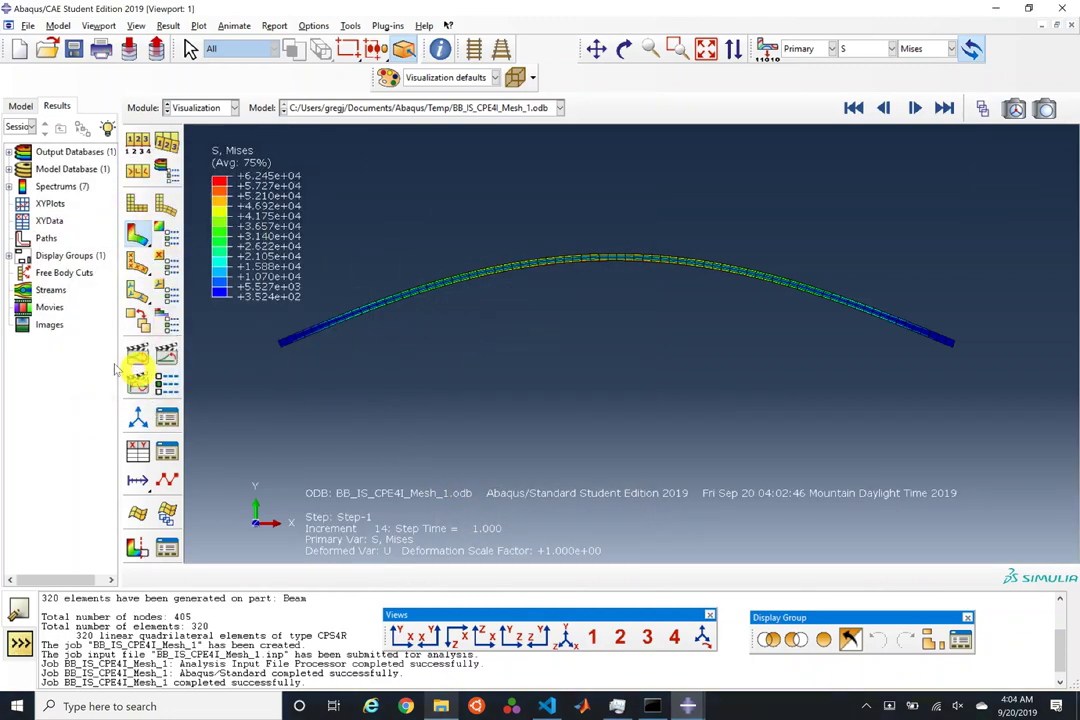
Step: Animate the time history of the beam's deformation and stop at the last frame
left_click(167, 353)
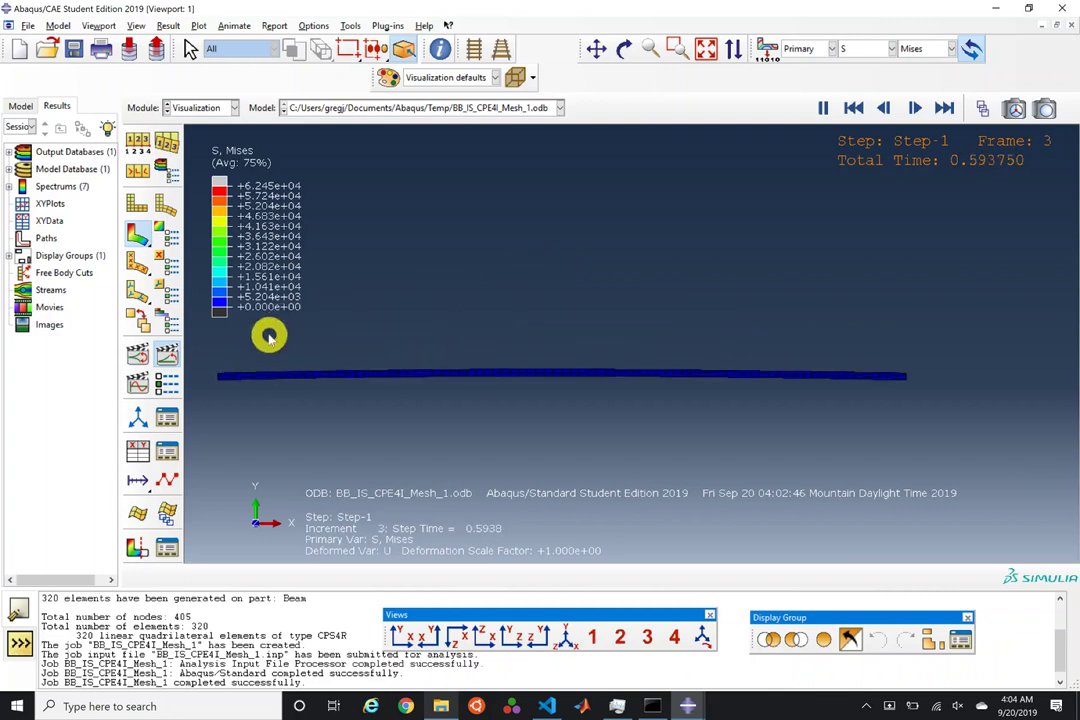
left_click(940, 107)
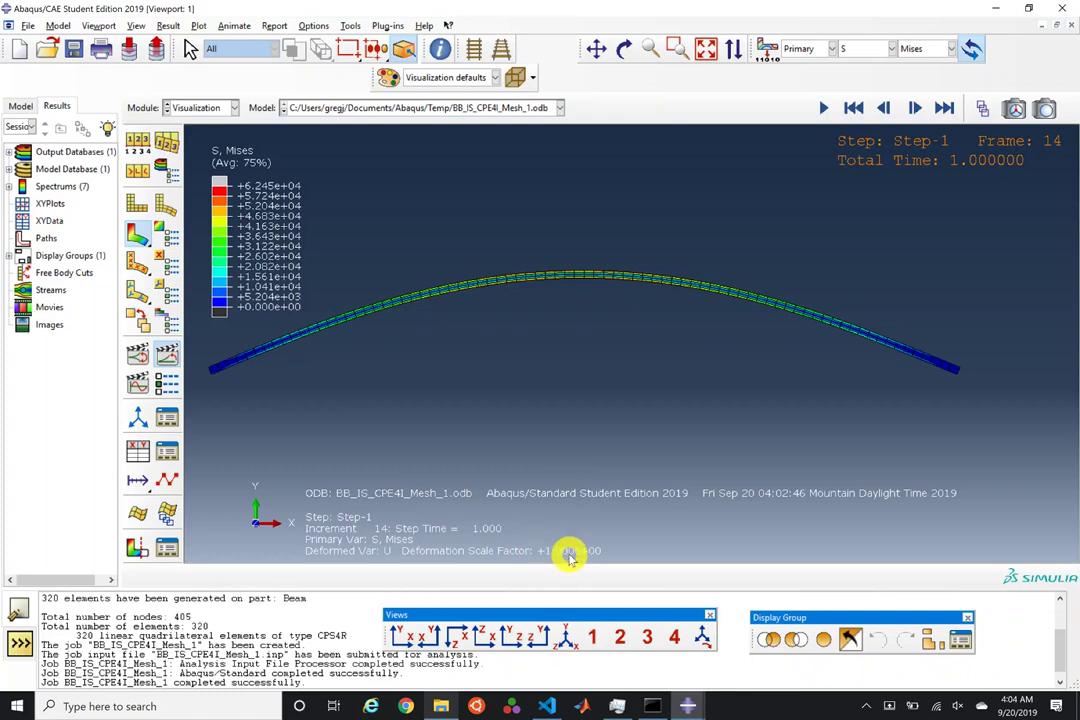
Step: Set the plot's deformation scale factor to Uniform with a value of 1
left_click(145, 150)
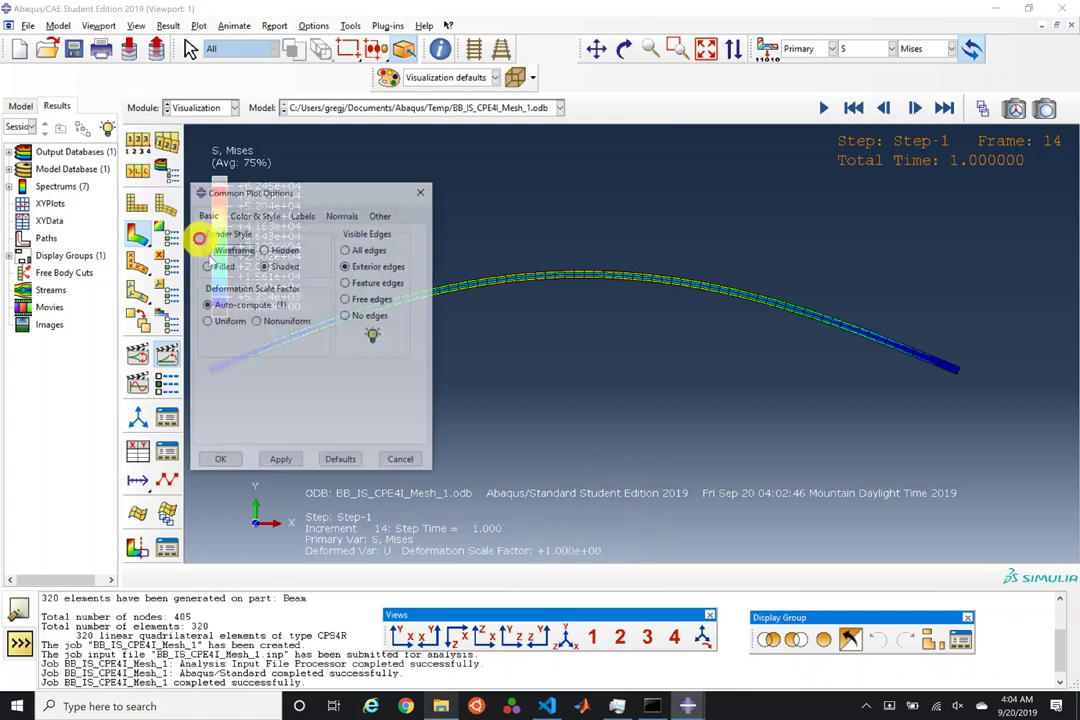
left_click(218, 322)
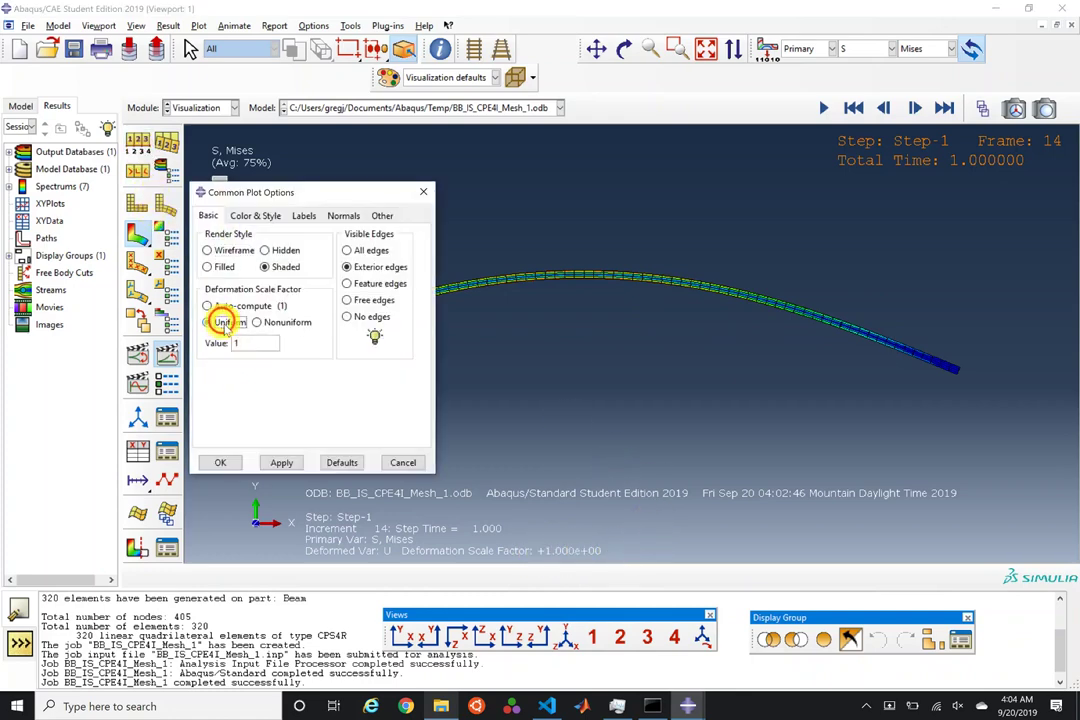
left_click(228, 460)
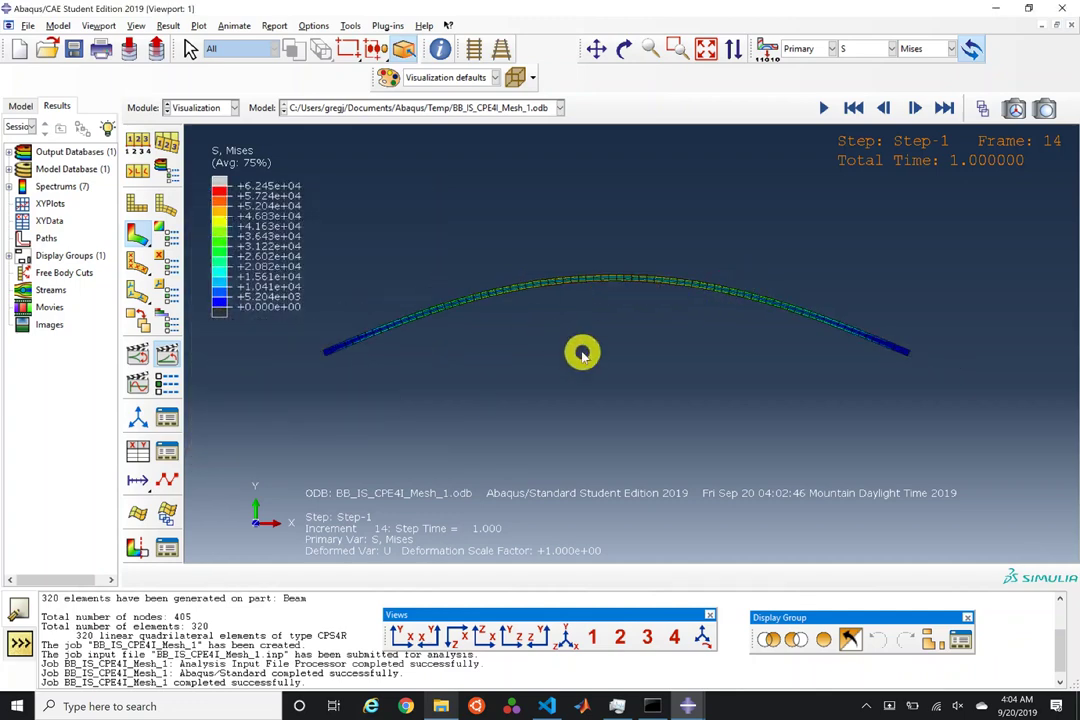
scroll(562, 313, "up", 5)
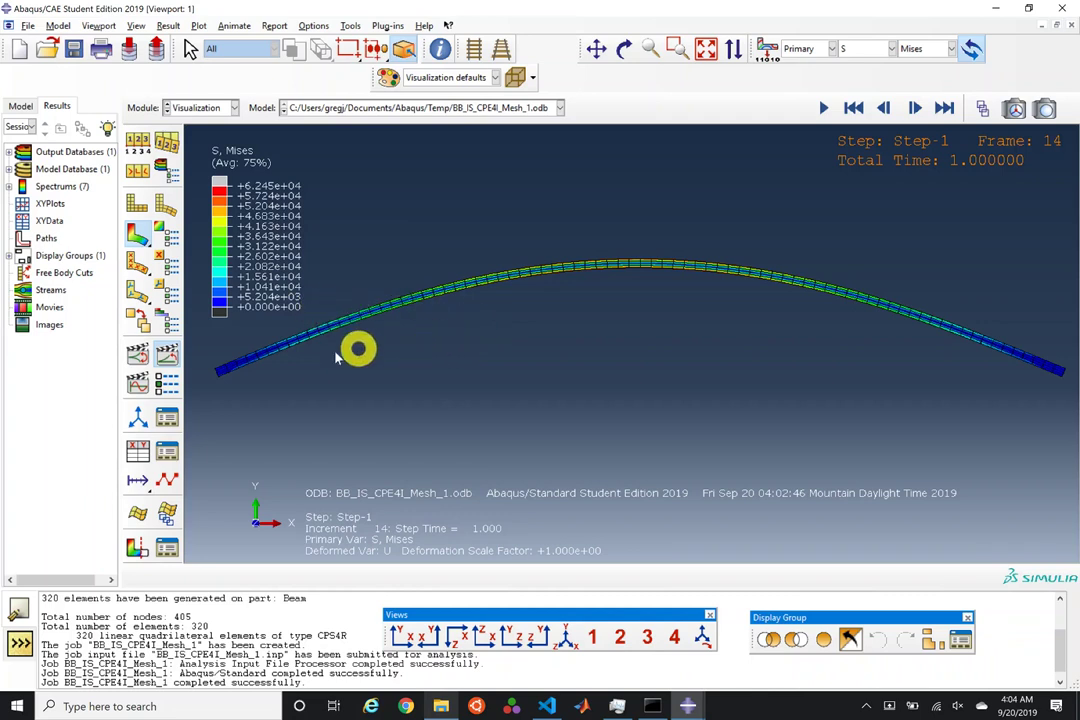
scroll(357, 350, "down", 1)
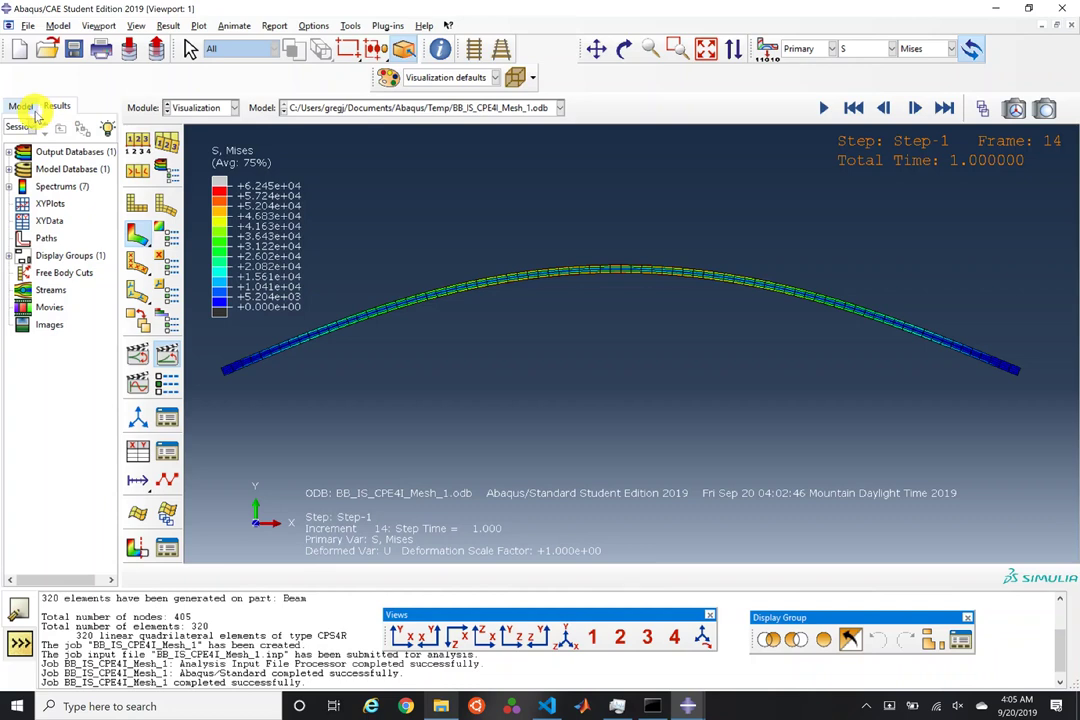
Step: Copy the model BB_IS_CPE4I_Mesh_1 to a new model named BB_IS_CPE4R_Mesh_1
left_click(24, 106)
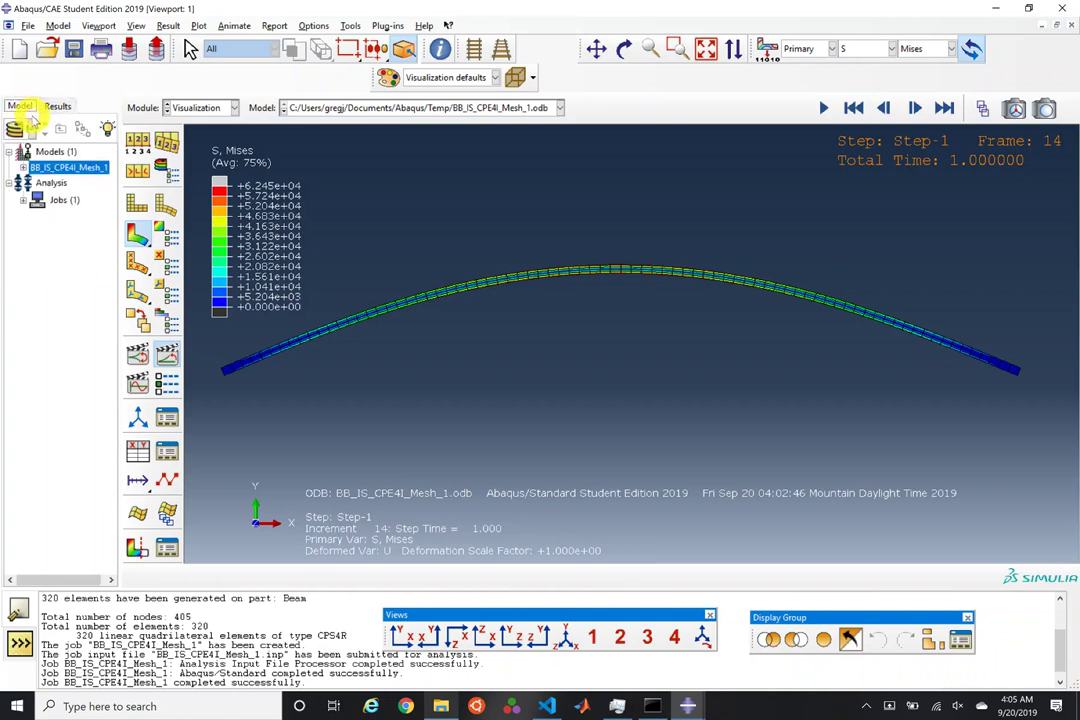
right_click(75, 167)
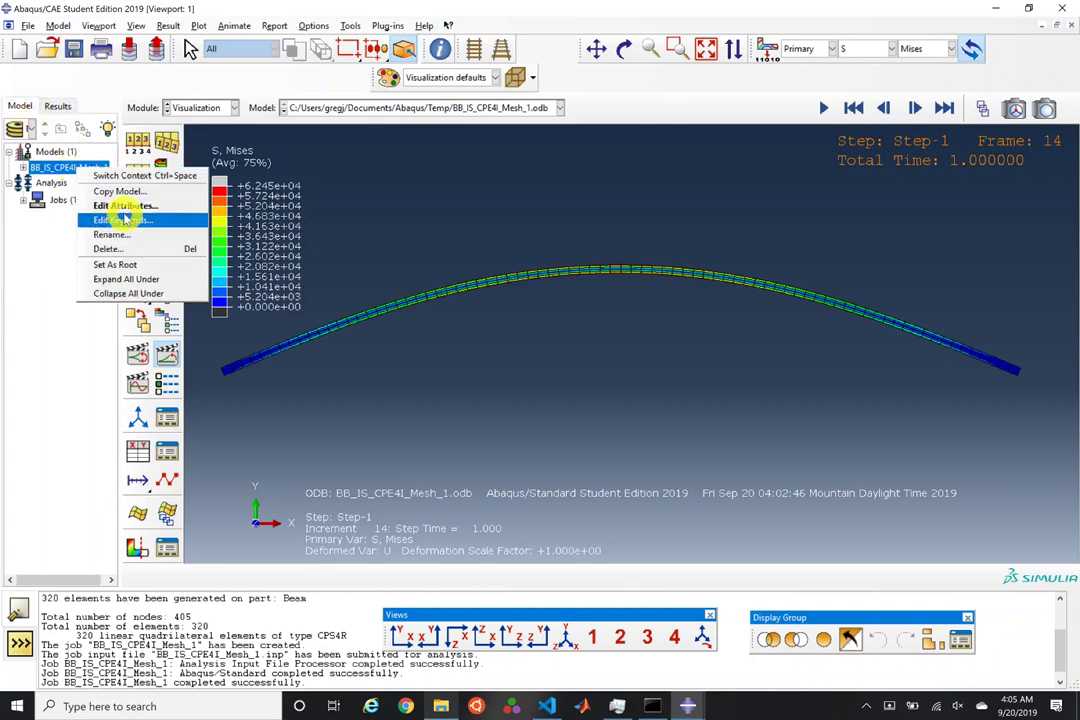
left_click(96, 194)
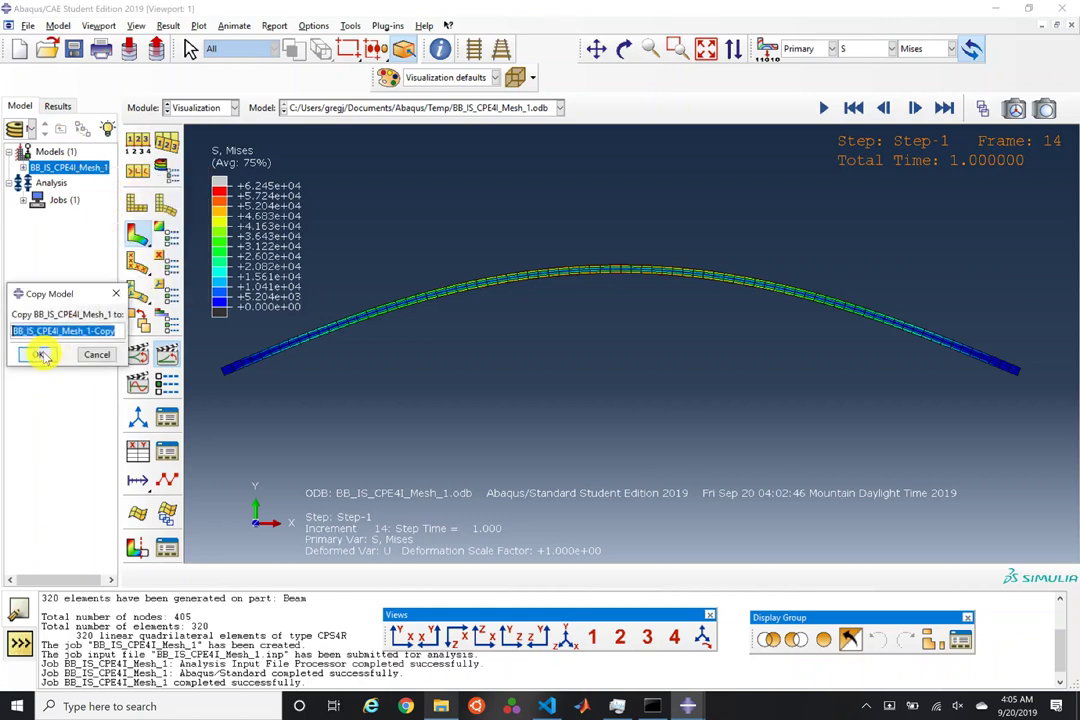
left_click(92, 332)
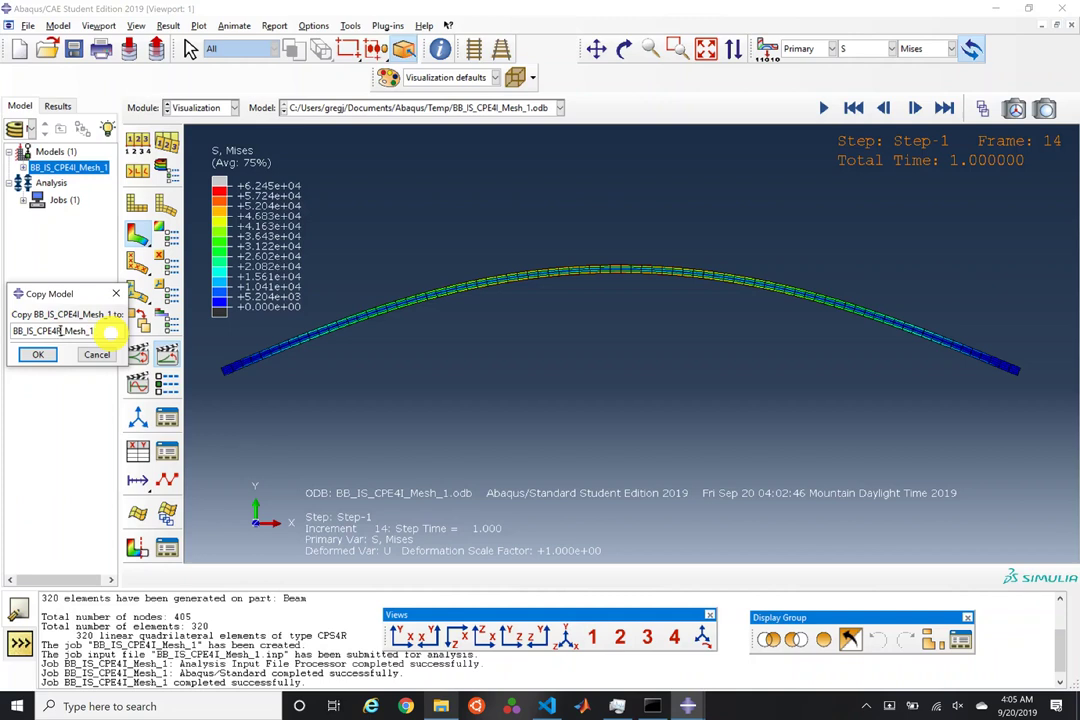
key("Return")
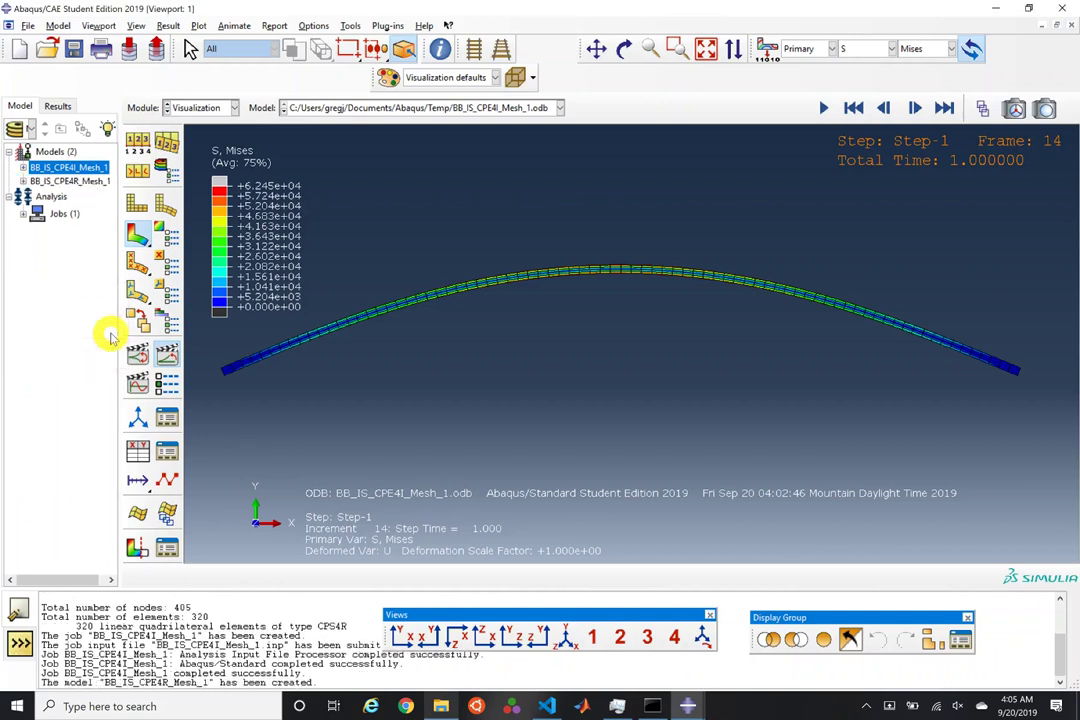
Step: Assign the plane strain element type CPE4R with reduced integration to the whole beam mesh of the copied model
left_click(232, 107)
left_click(210, 208)
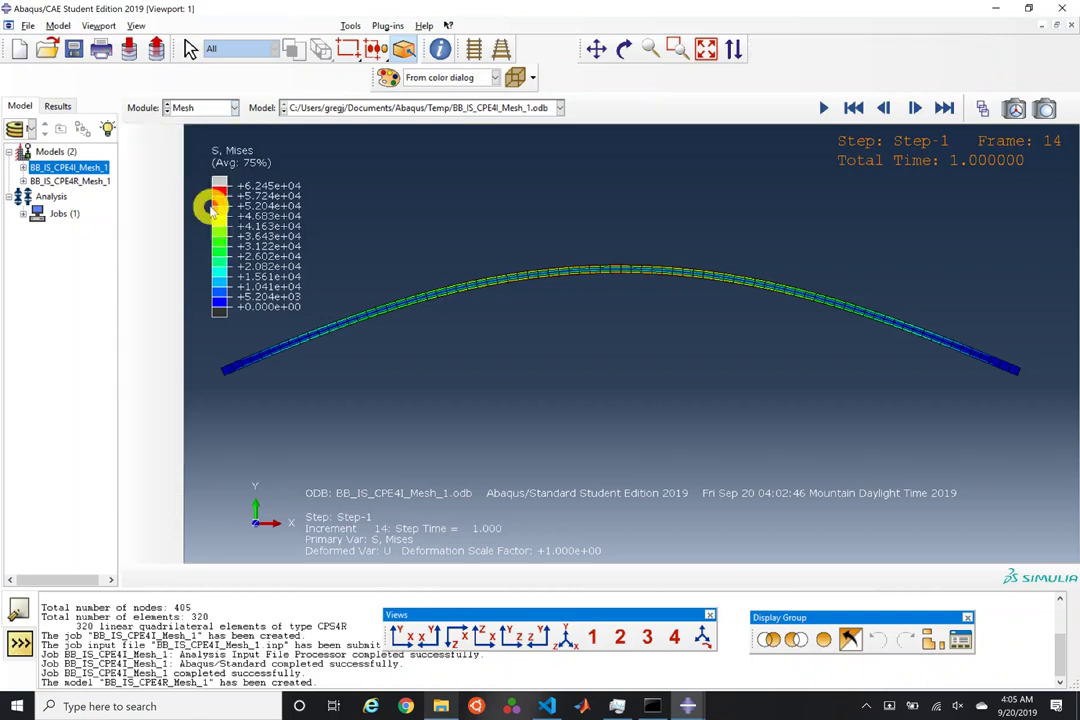
left_click(139, 216)
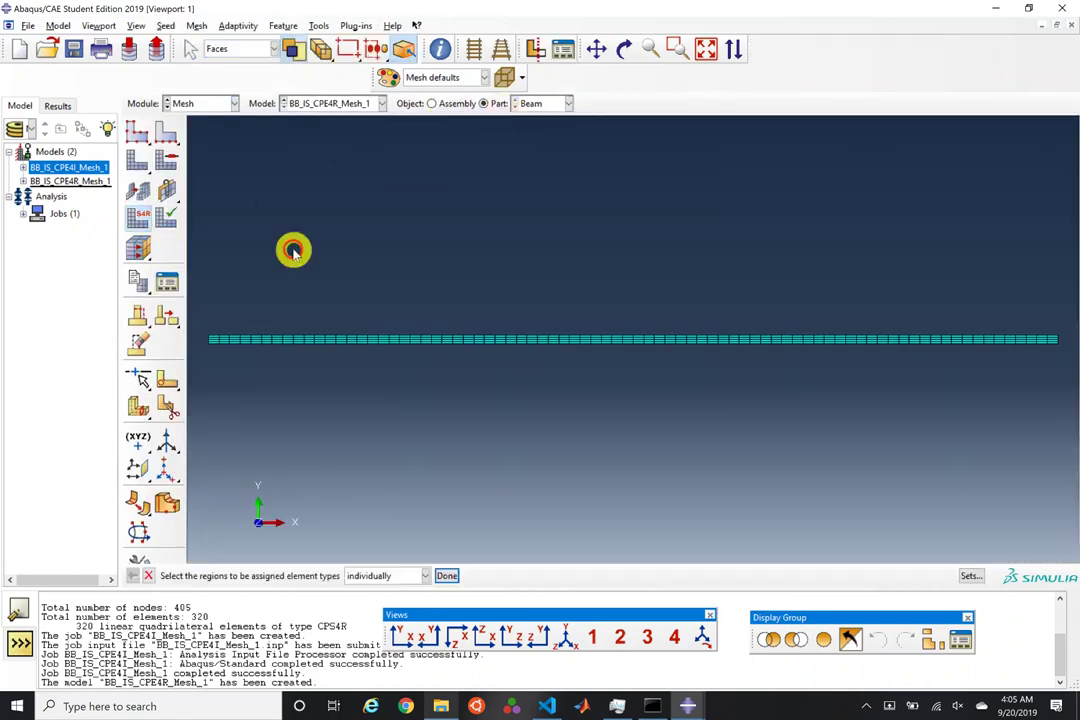
left_click(612, 342)
middle_click(612, 342)
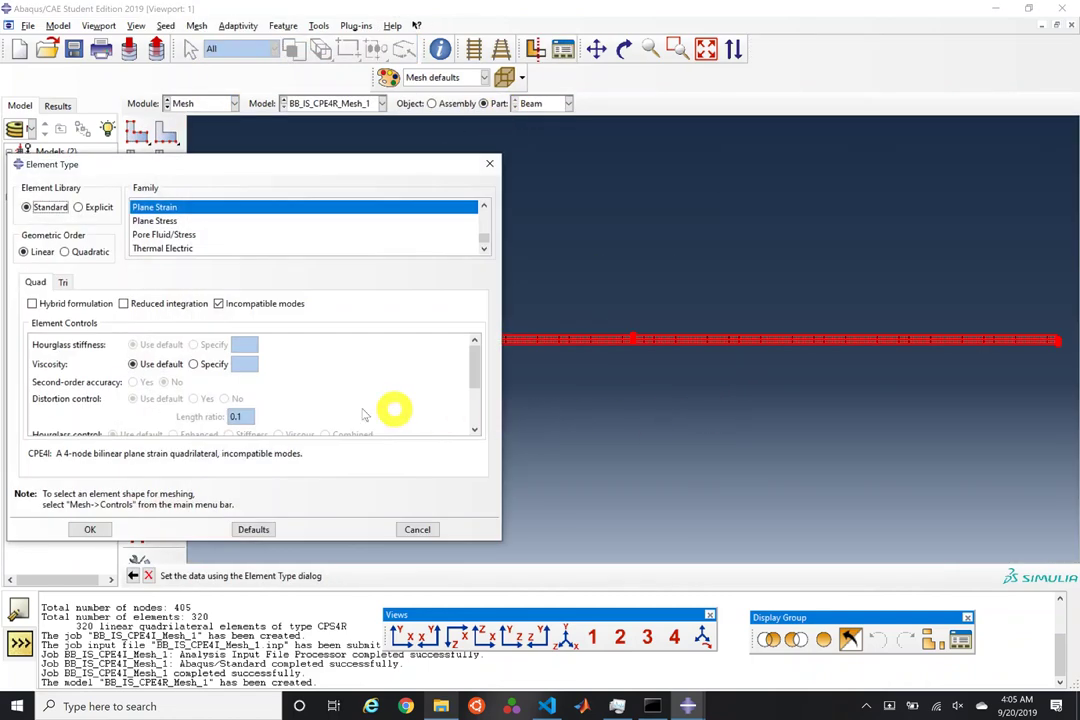
left_click(180, 304)
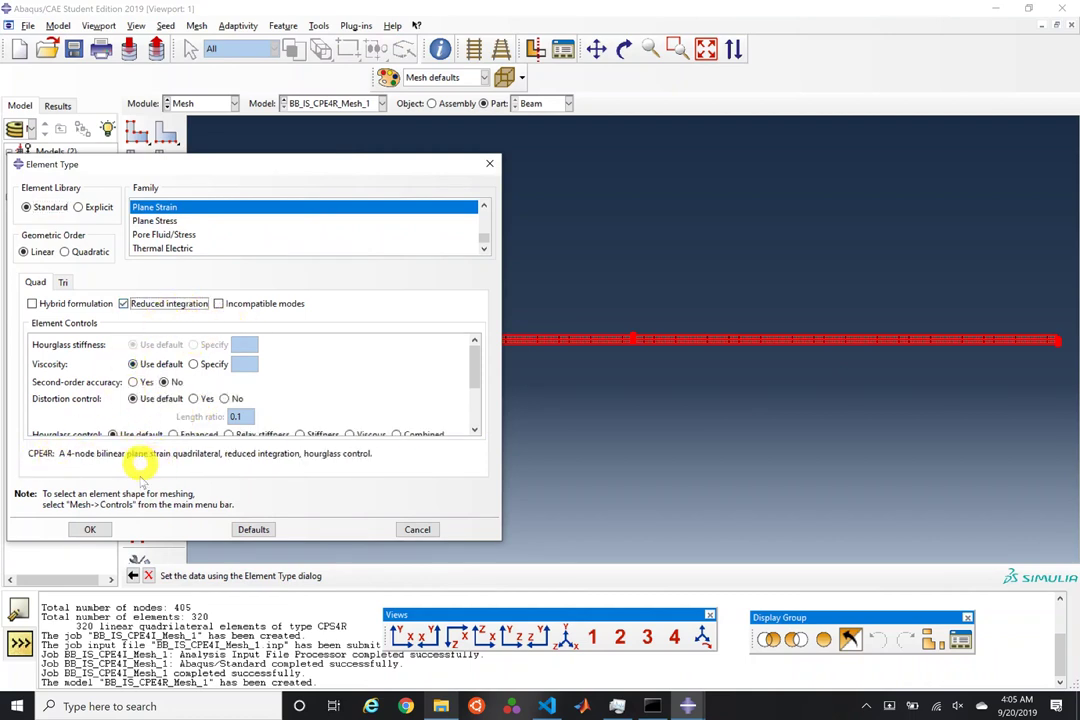
left_click(100, 531)
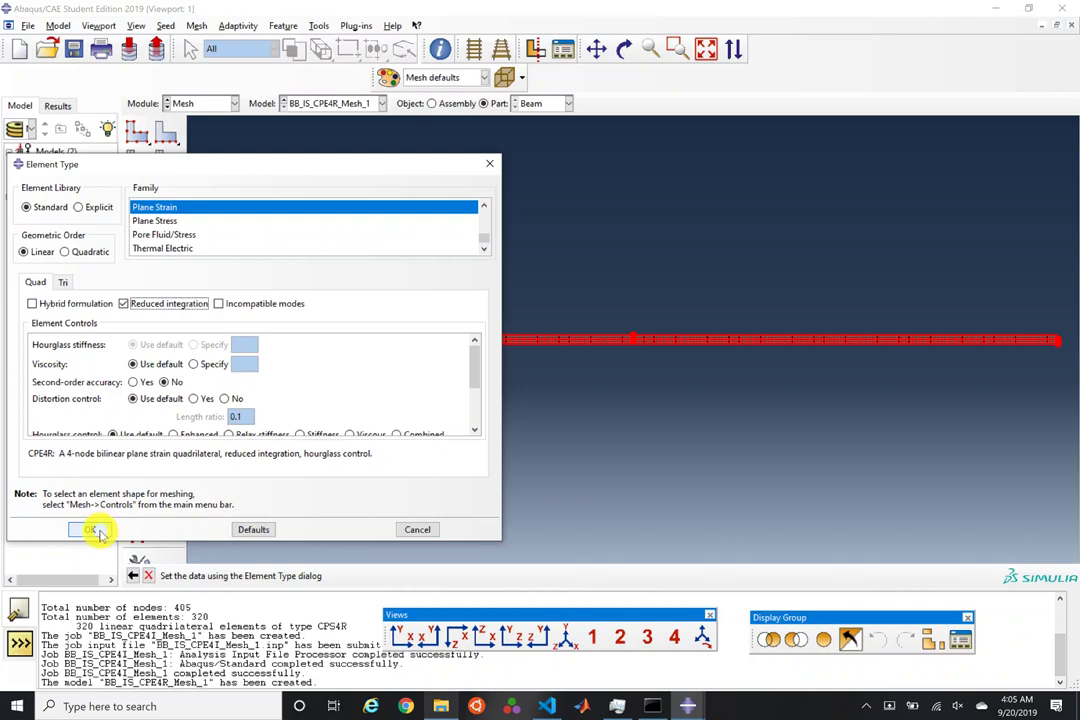
Step: Create an analysis job named BB_IS_CPE4R_Mesh_1 from the BB_IS_CPE4R_Mesh_1 model
left_click(230, 104)
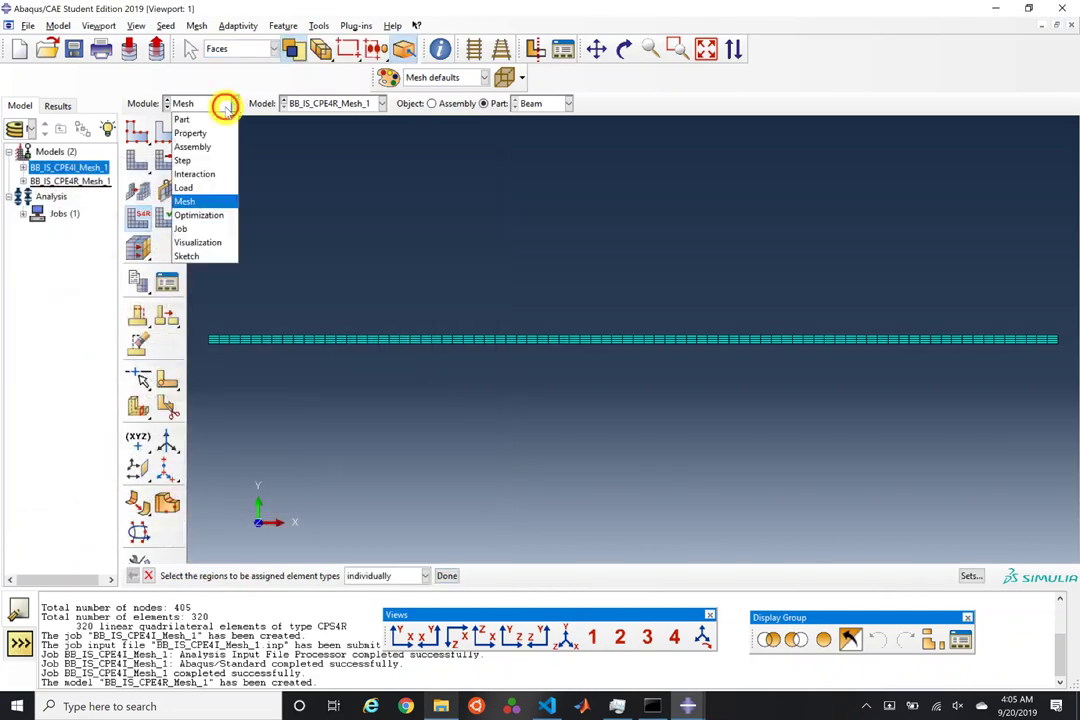
left_click(212, 230)
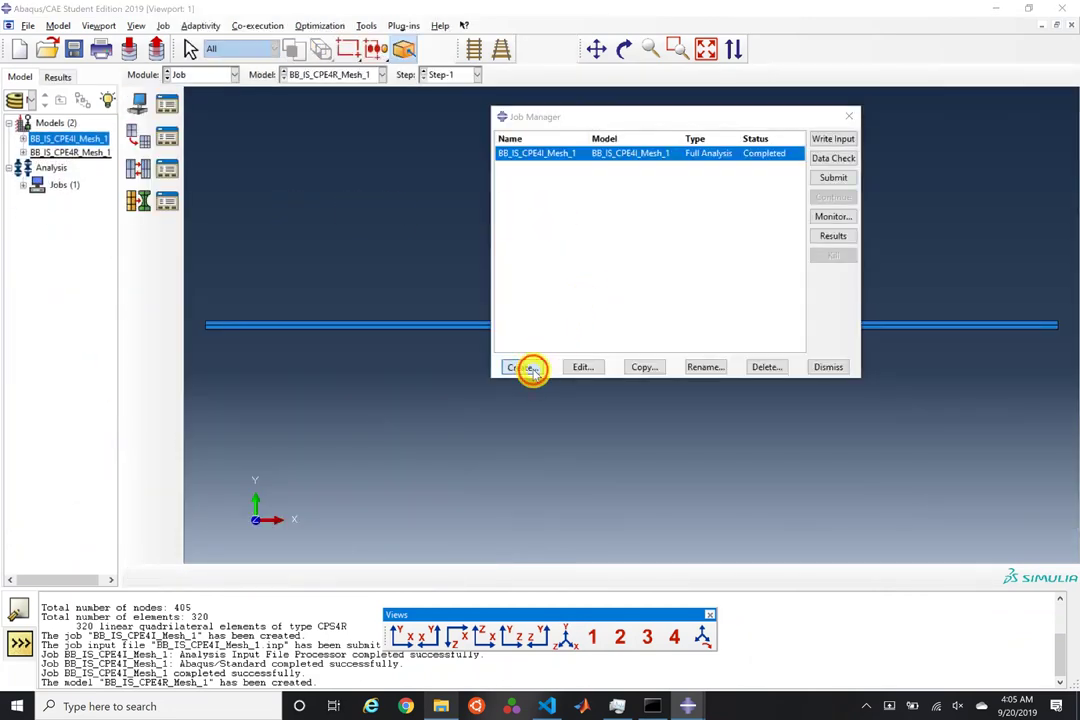
left_click(528, 368)
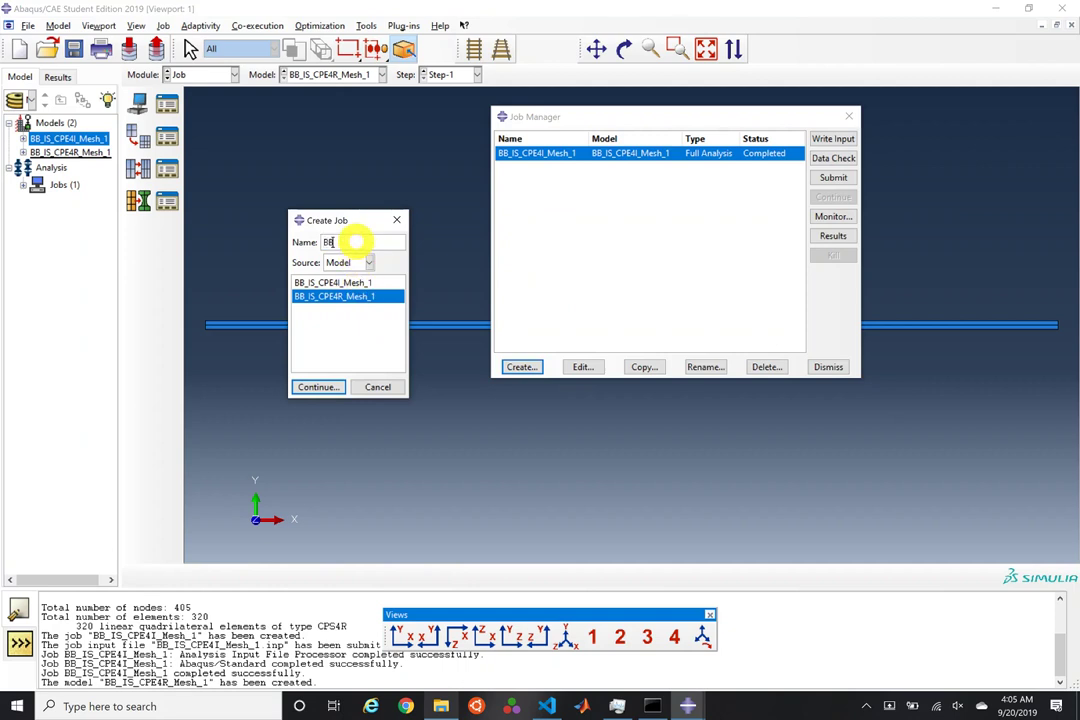
type("BB_IS_CPE4R_Mesh_1")
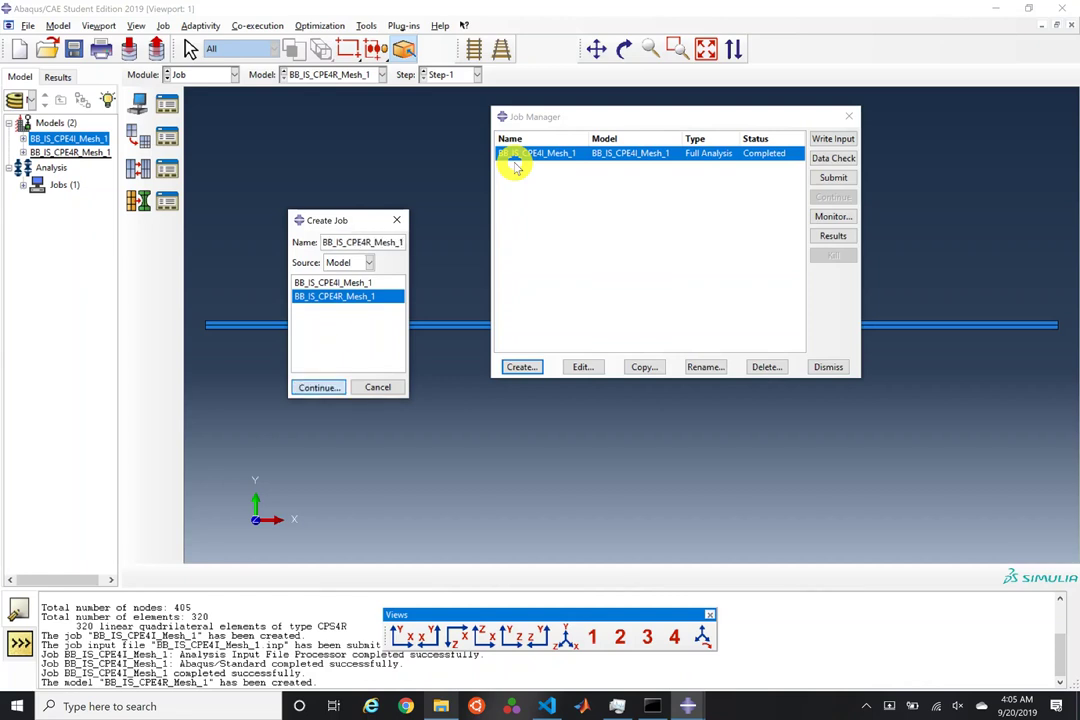
key("Return")
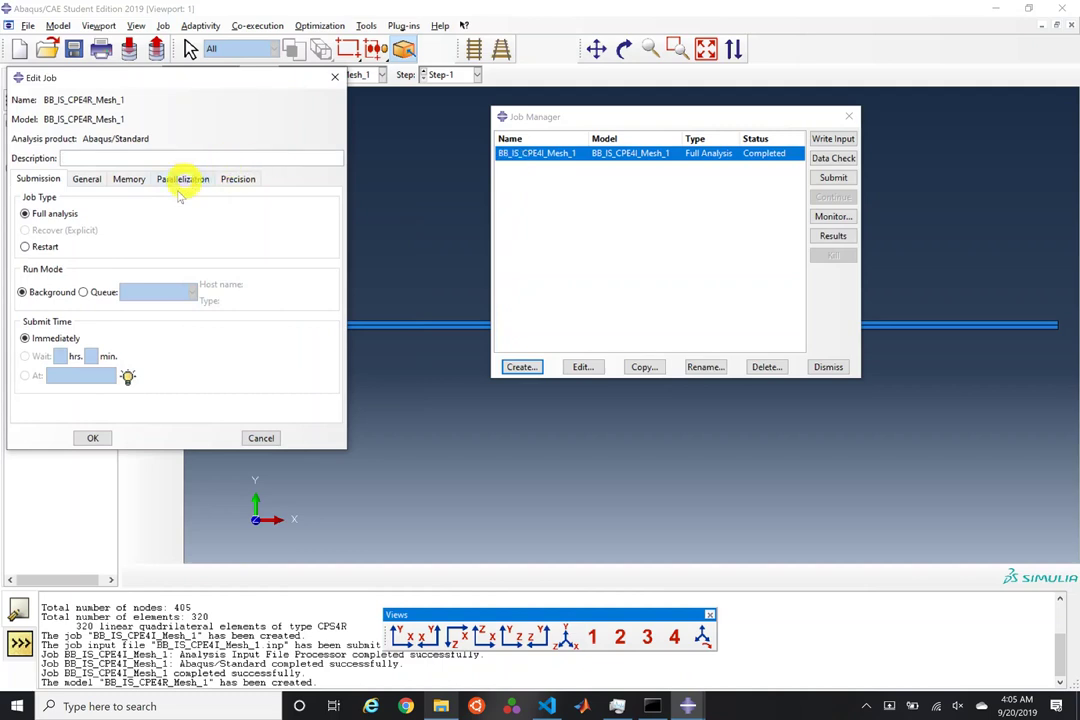
Step: Set the new job's nodal output precision to Full and accept the job settings
left_click(240, 180)
left_click(152, 220)
left_click(135, 248)
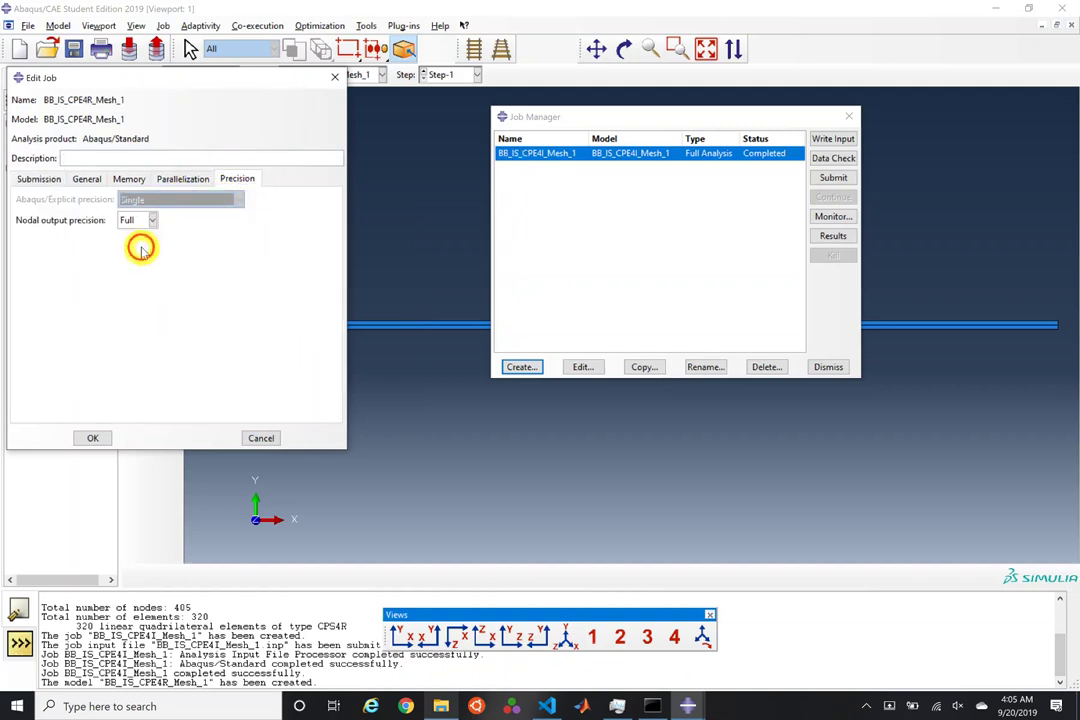
left_click(92, 438)
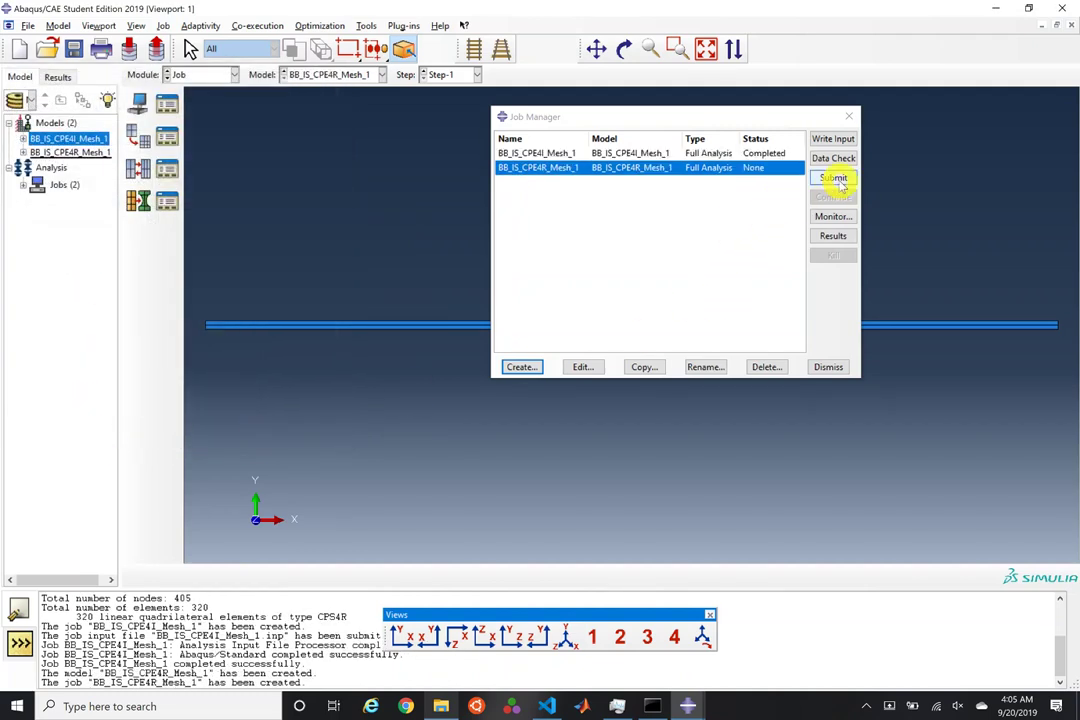
Step: Run the BB_IS_CPE4R_Mesh_1 job while monitoring its progress, and open its results
left_click(836, 181)
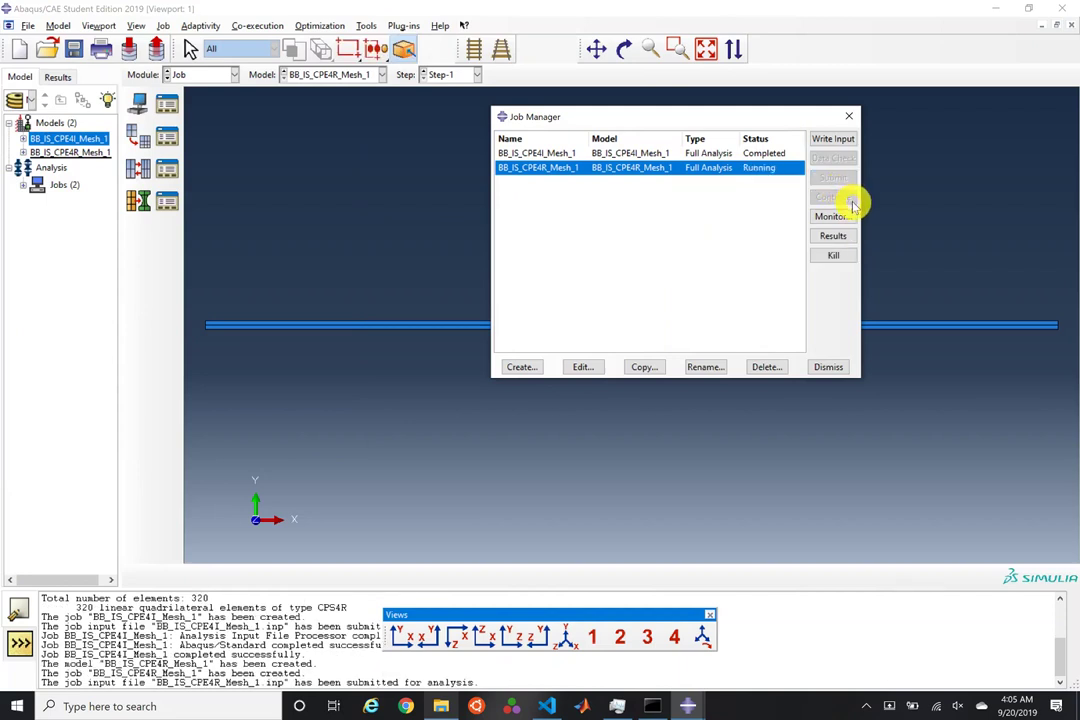
left_click(833, 216)
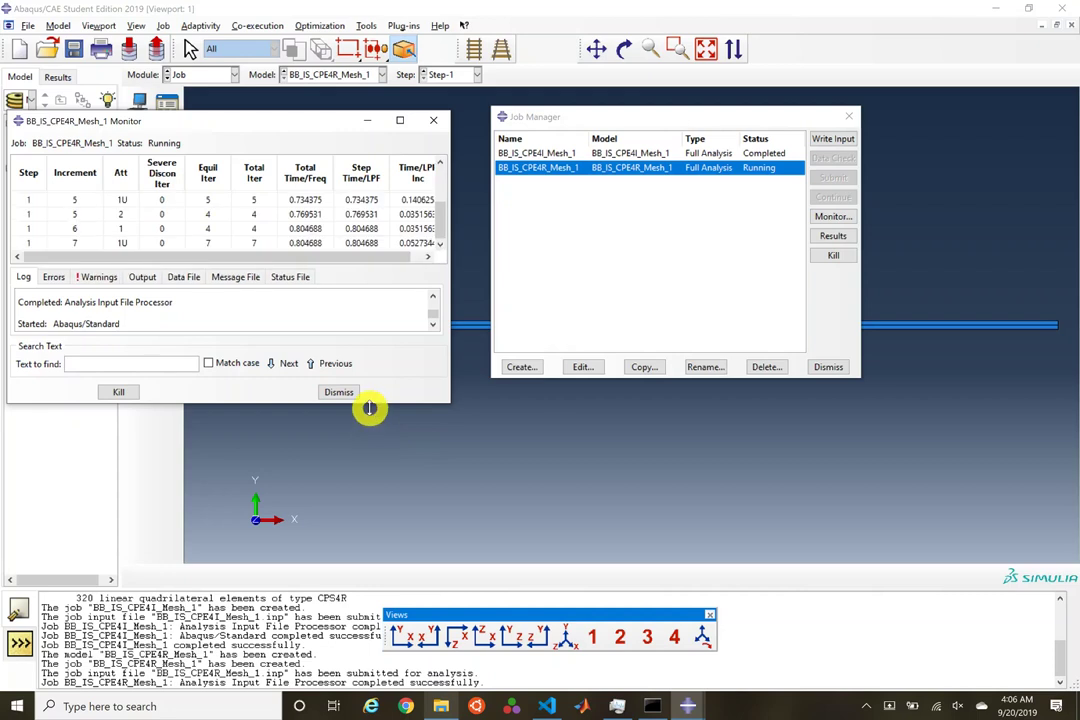
left_click_drag(372, 406, 374, 462)
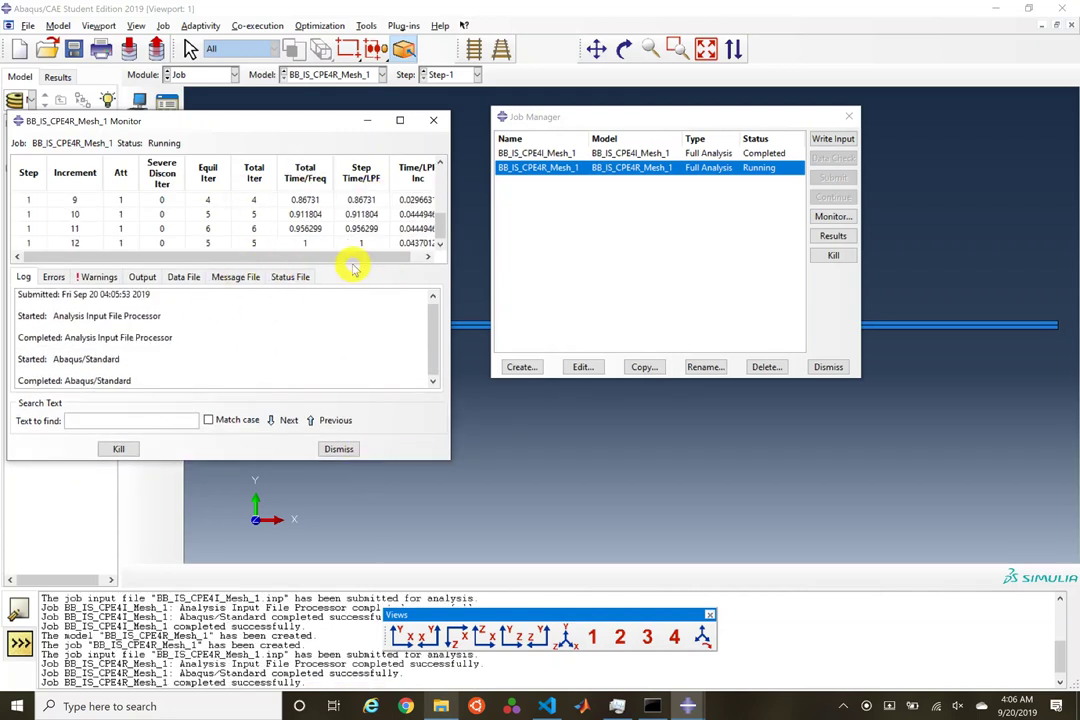
left_click(836, 236)
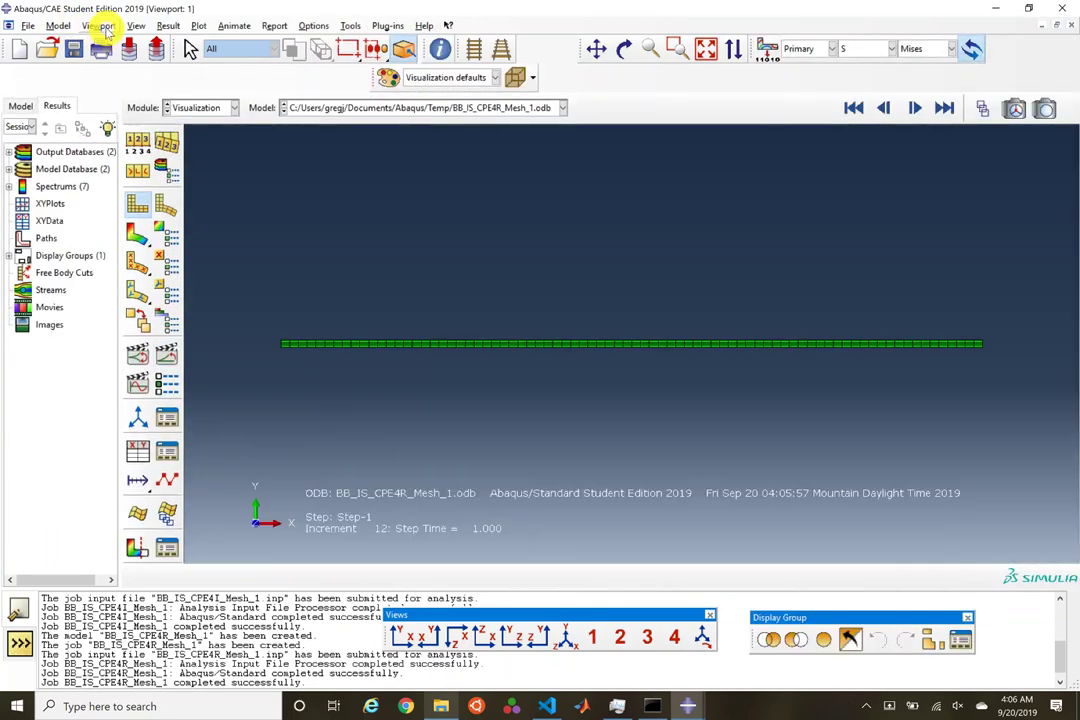
Step: Create a second viewport and tile the two viewports horizontally
left_click(104, 26)
left_click(112, 44)
left_click(100, 26)
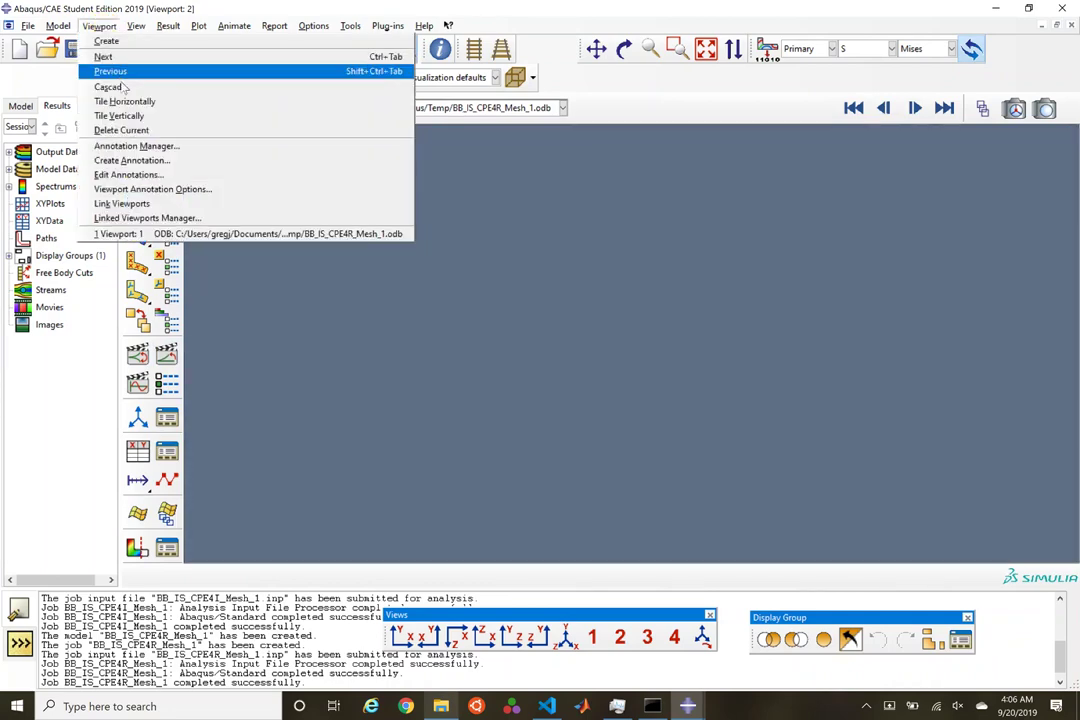
left_click(128, 110)
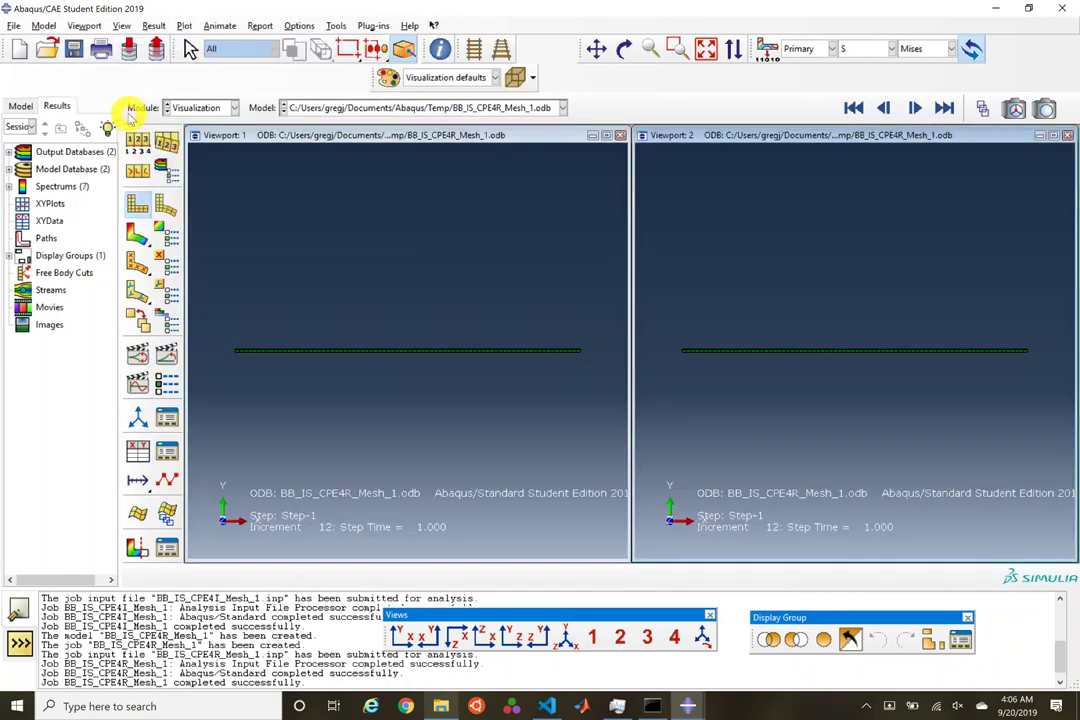
left_click(85, 26)
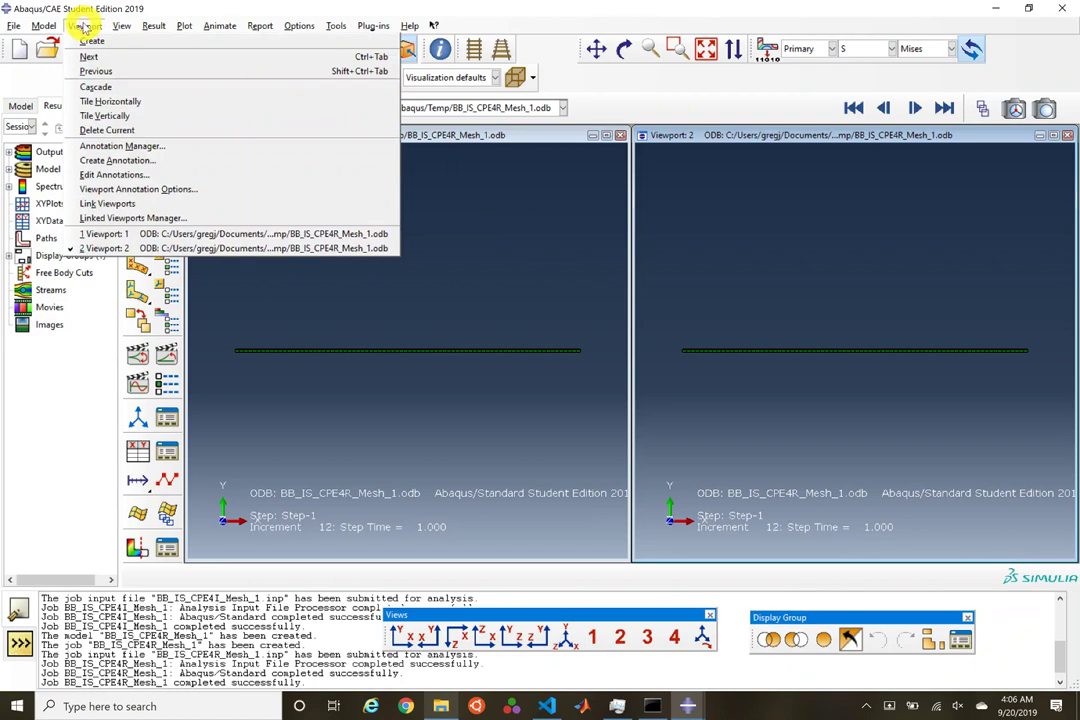
left_click(110, 101)
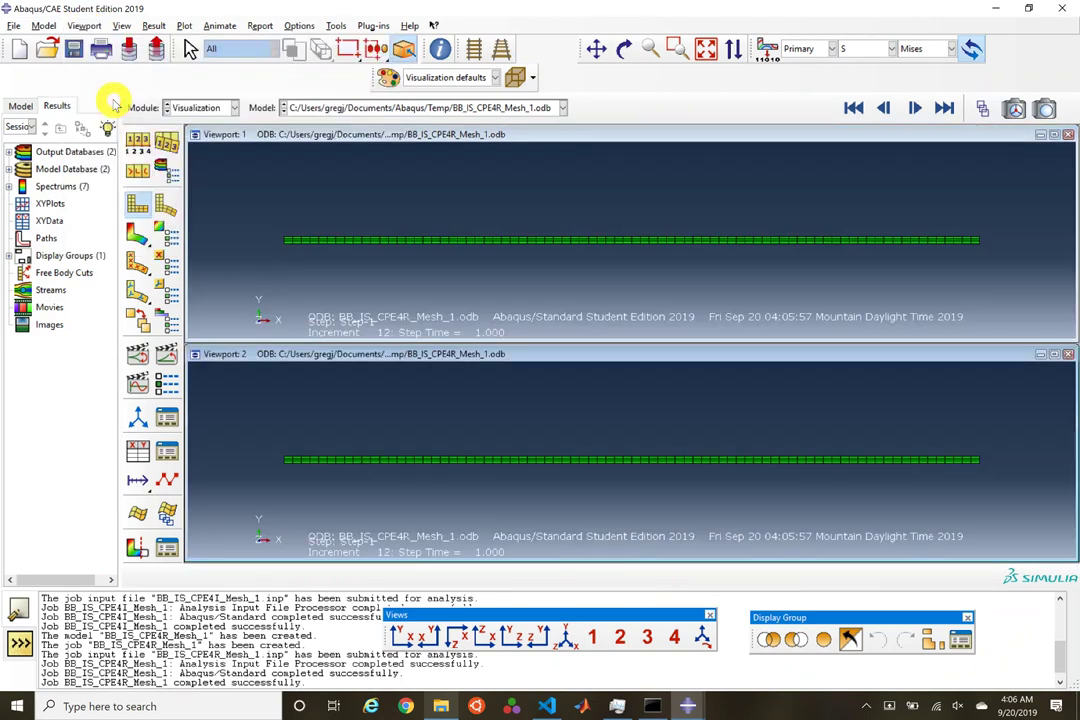
Step: Display BB_IS_CPE4I_Mesh_1.odb in Viewport 1 and link the two viewports
left_click(516, 108)
left_click(505, 141)
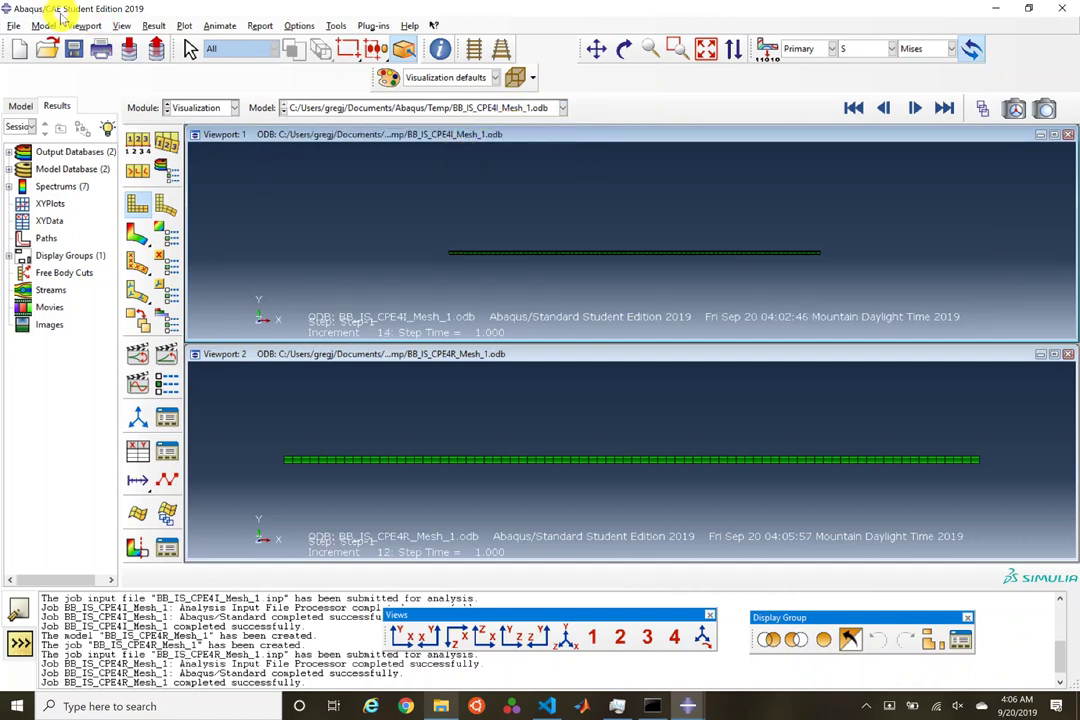
left_click(72, 25)
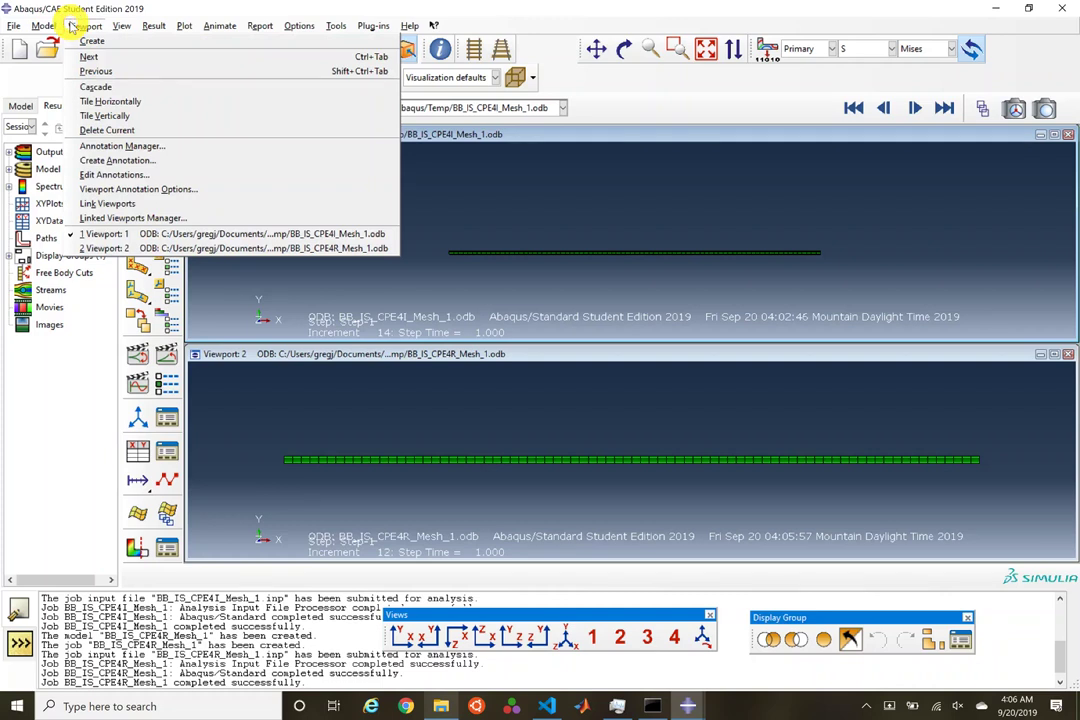
left_click(158, 205)
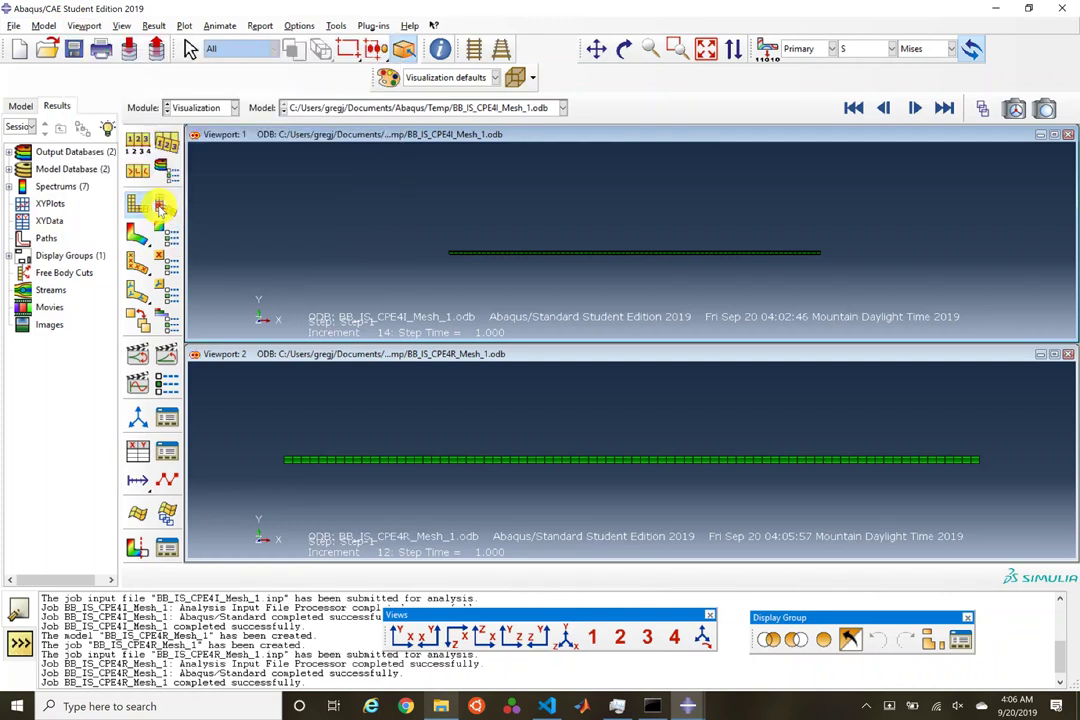
Step: Check the viewport linking by fitting, flipping and rotating the beam, and restore the front XY view
left_click(704, 48)
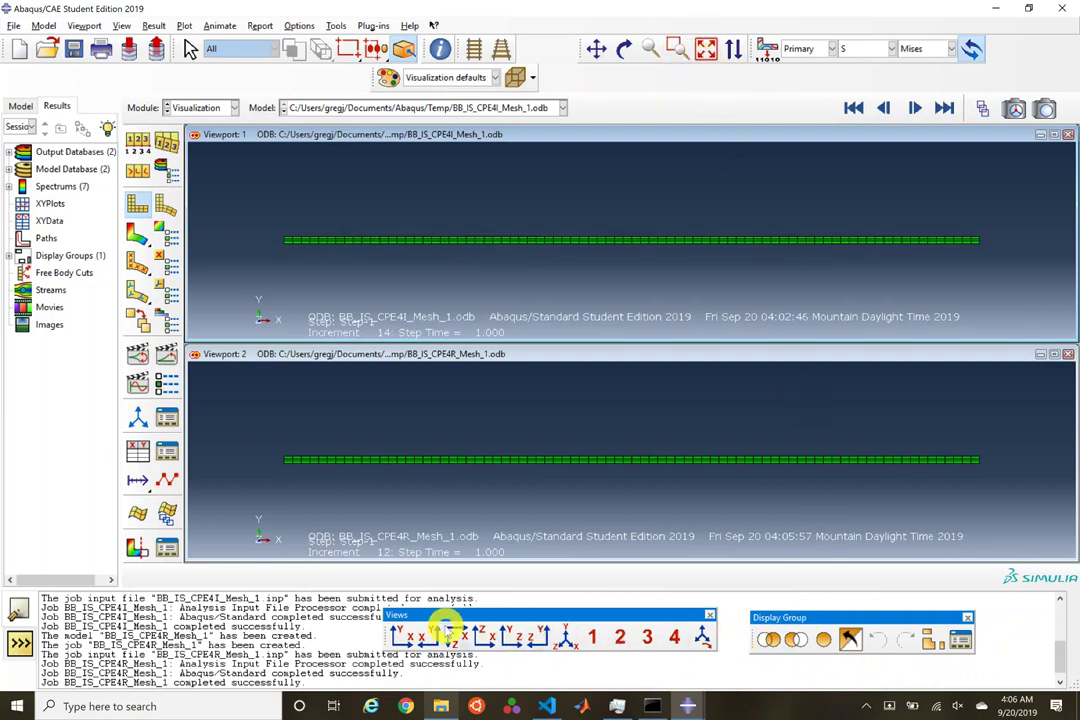
left_click(427, 636)
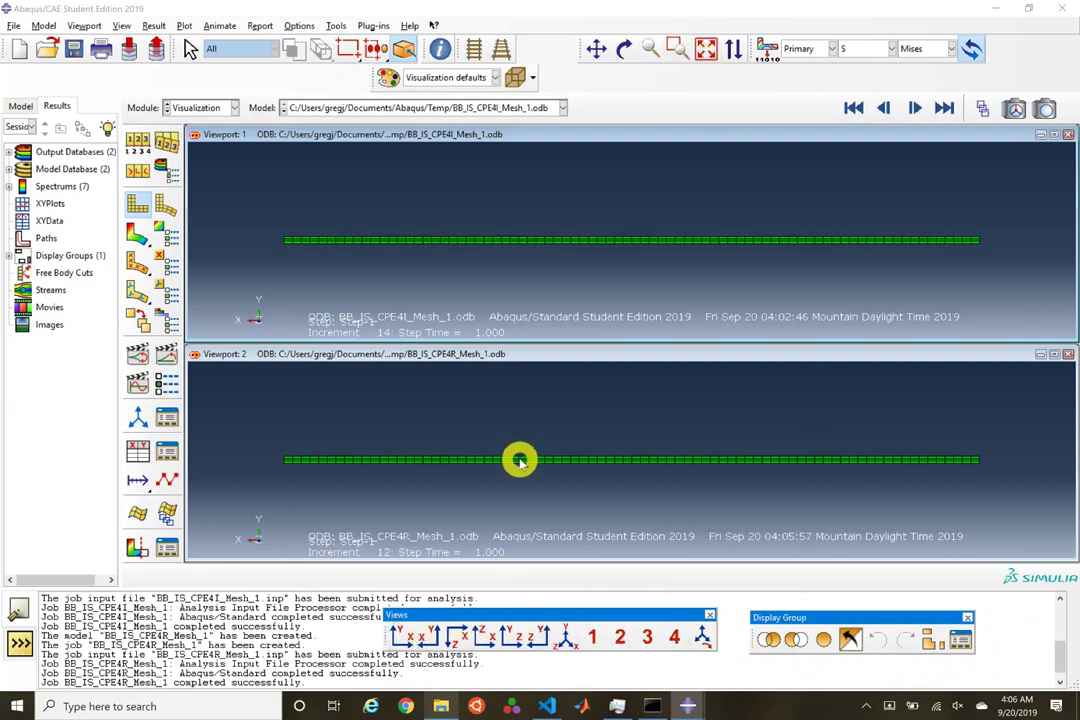
left_click(400, 636)
left_click_drag(589, 443, 481, 657, "ctrl+alt")
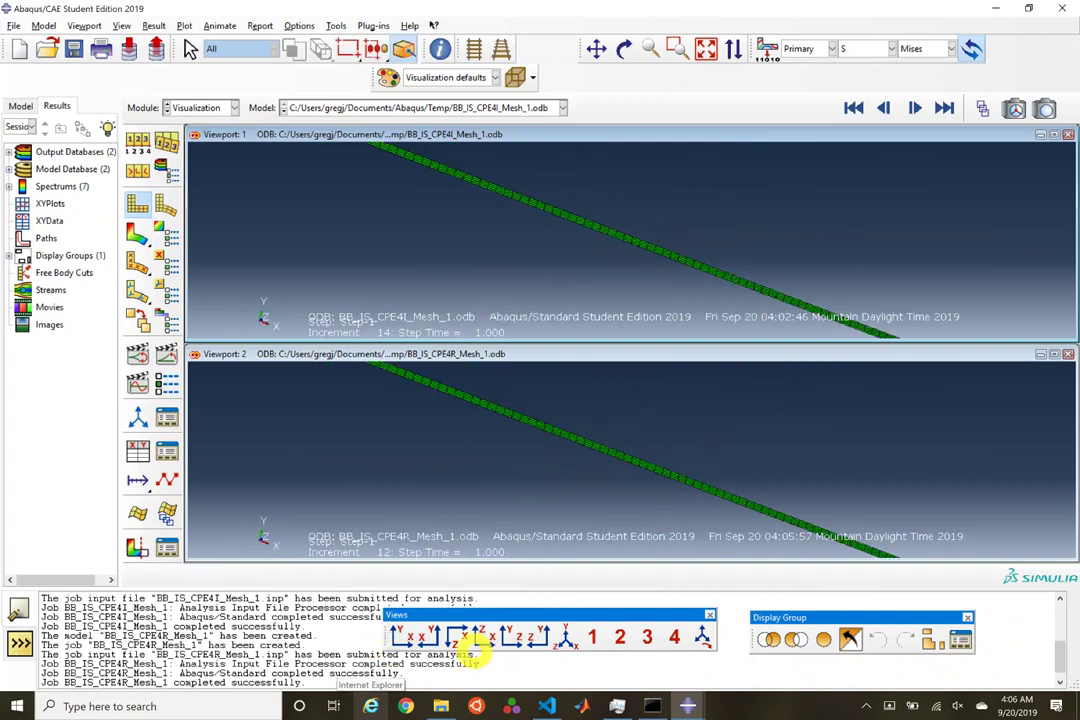
left_click(402, 636)
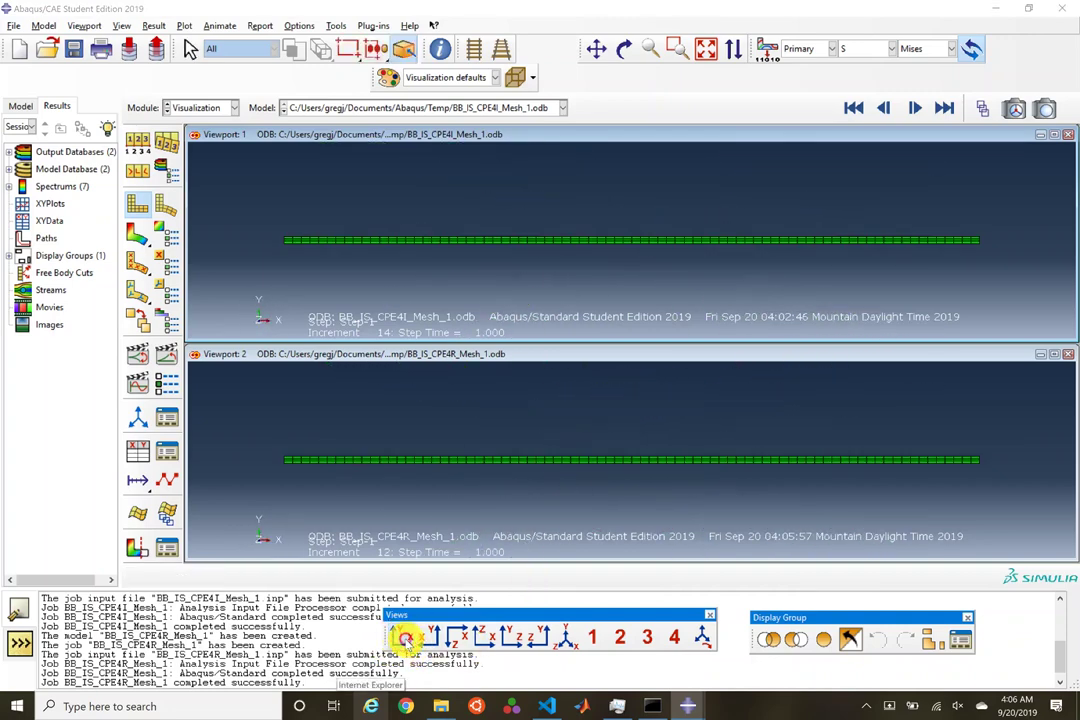
Step: Plot stress contours on the deformed beams in both linked viewports and tile the viewports vertically
left_click(138, 234)
right_click_drag(655, 438, 696, 445, "ctrl+alt")
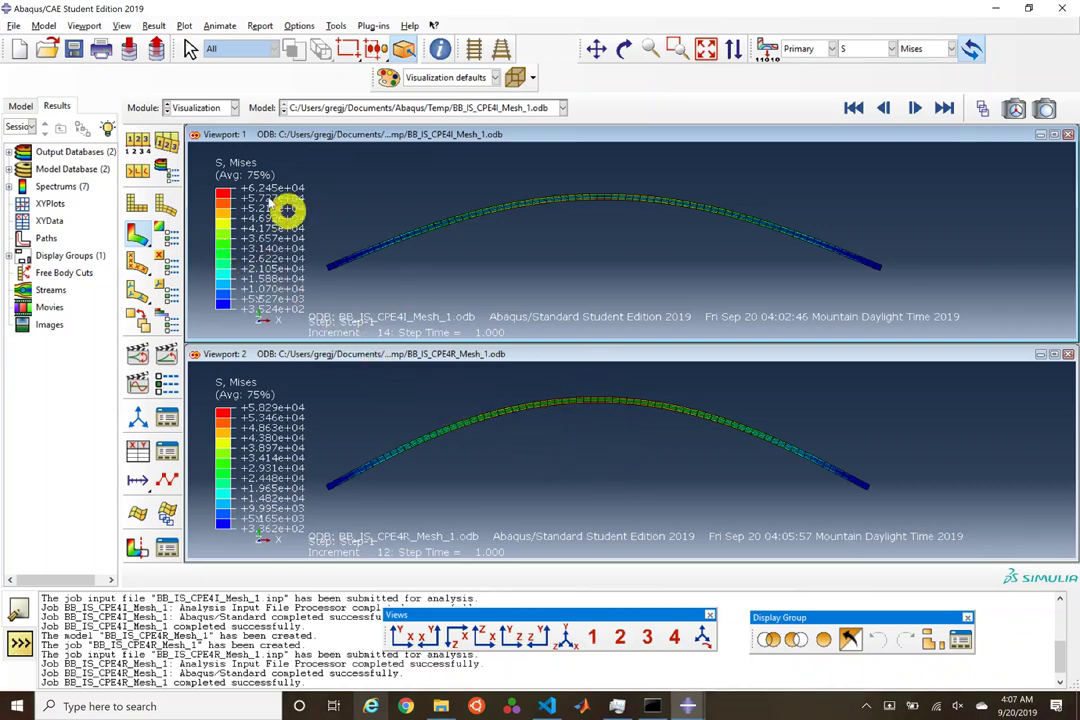
left_click(84, 26)
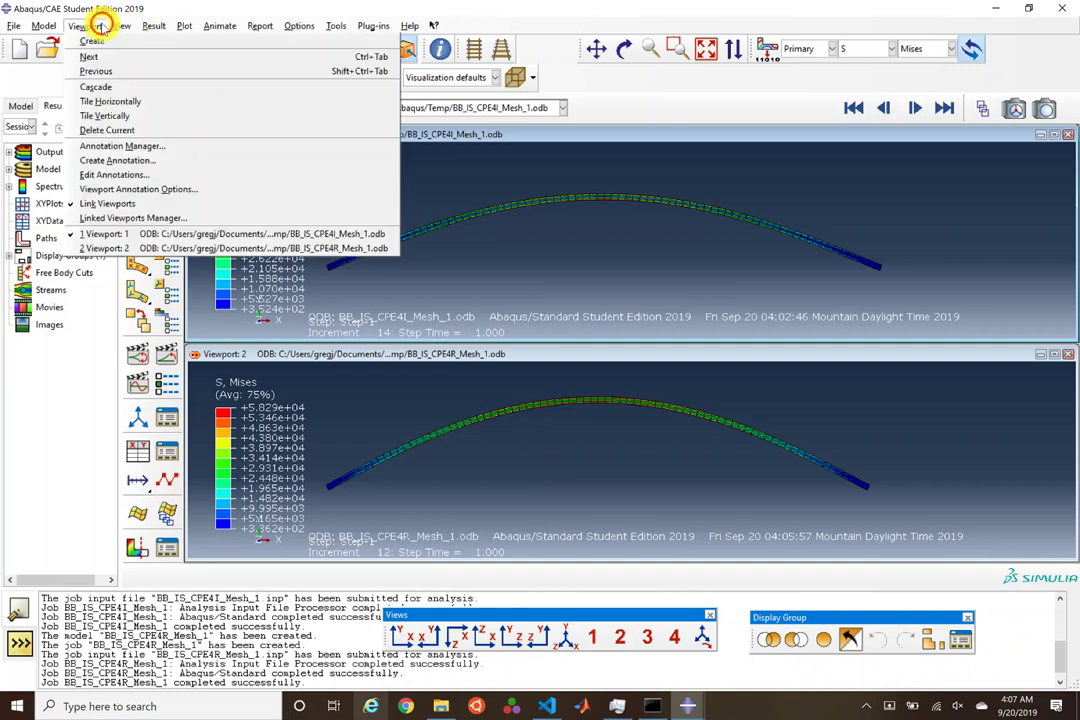
left_click(128, 116)
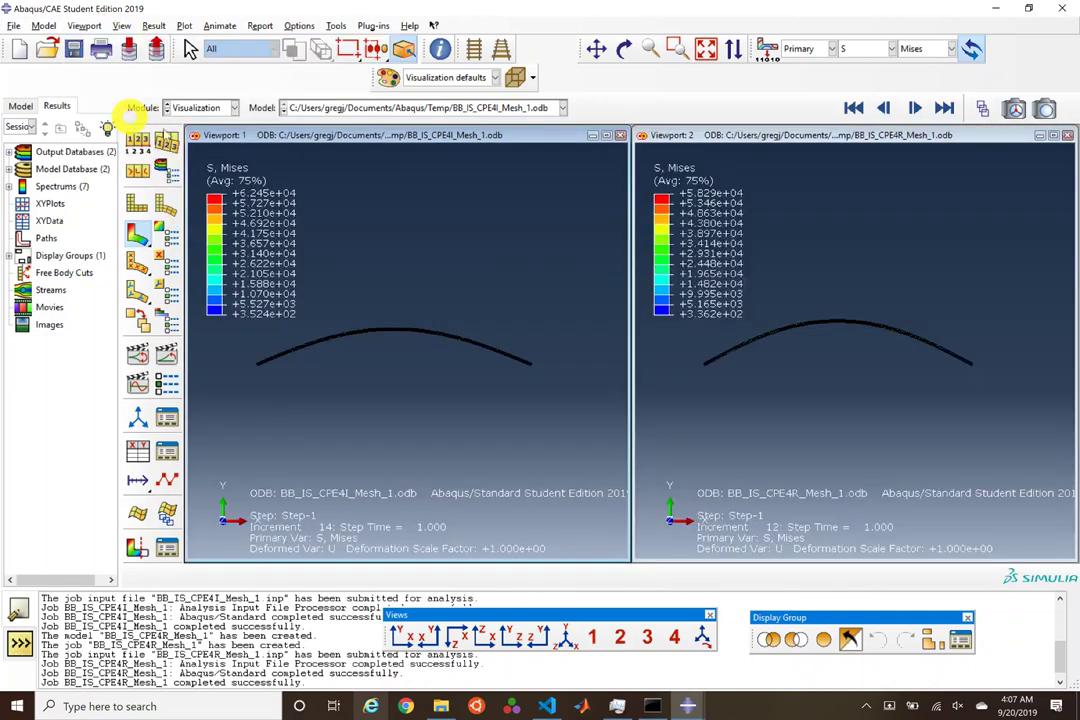
Step: Plot the vertical displacement component U2 as contours on the deformed beams in both linked viewports
scroll(370, 318, "up", 3)
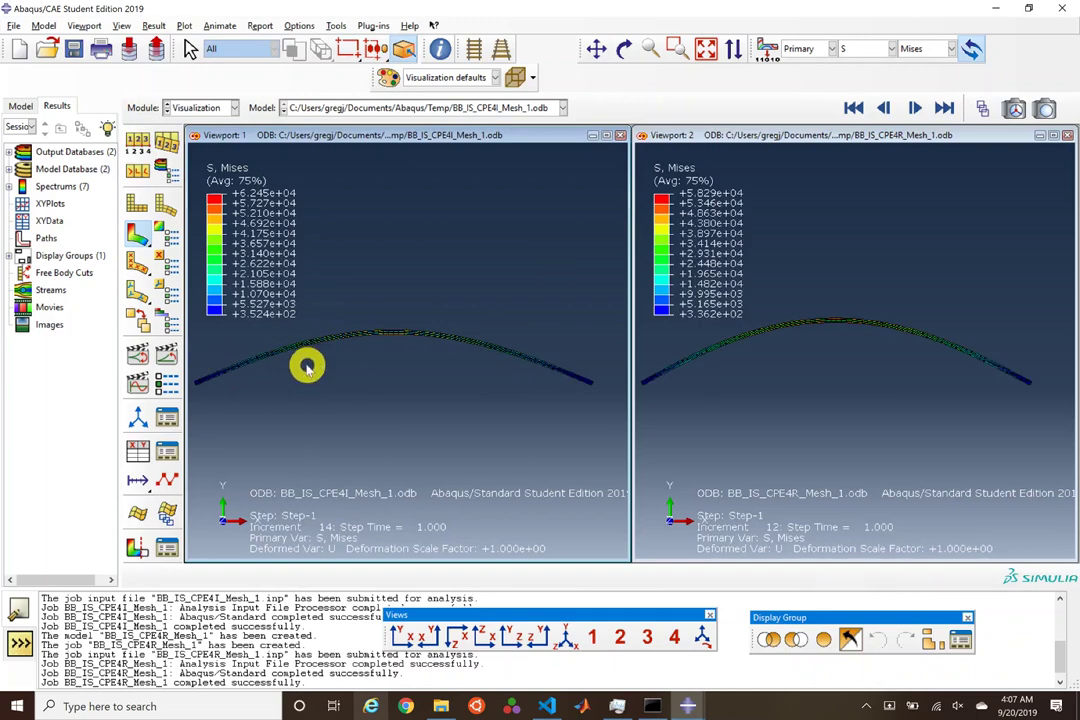
scroll(880, 377, "down", 1)
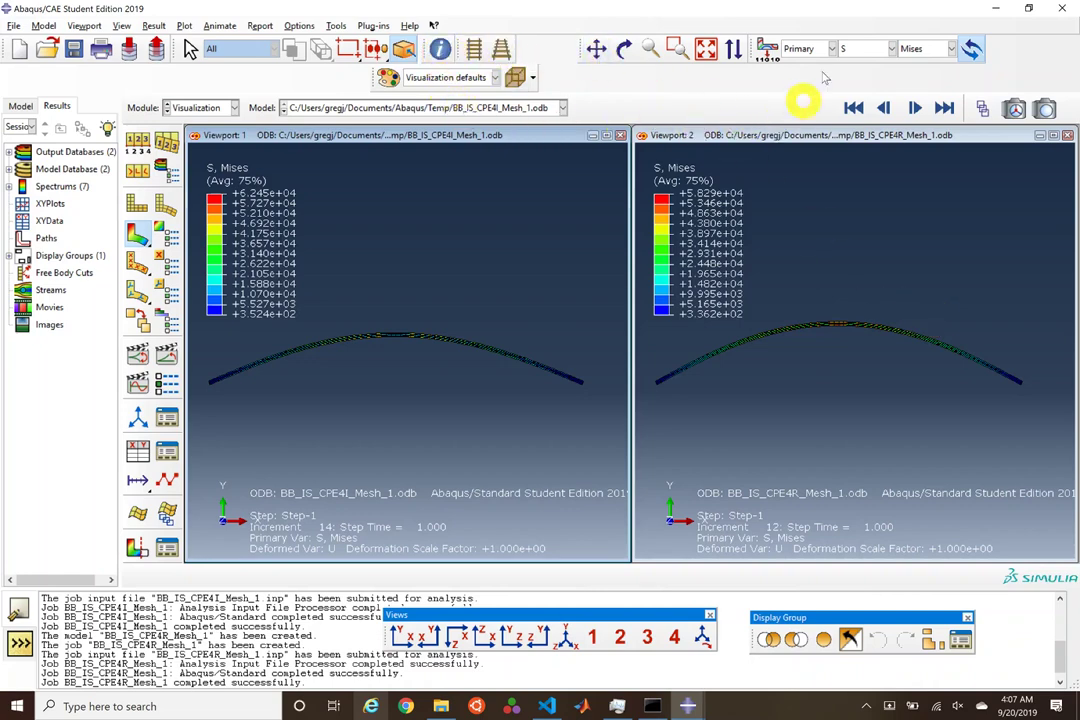
left_click(884, 50)
left_click(878, 104)
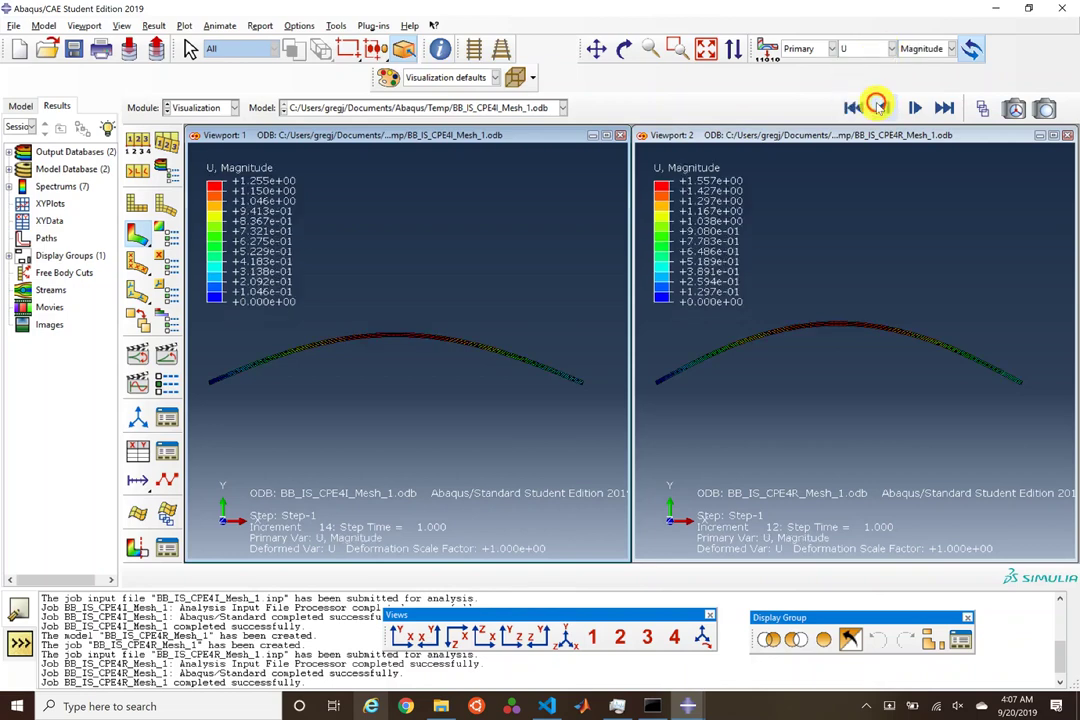
left_click(928, 48)
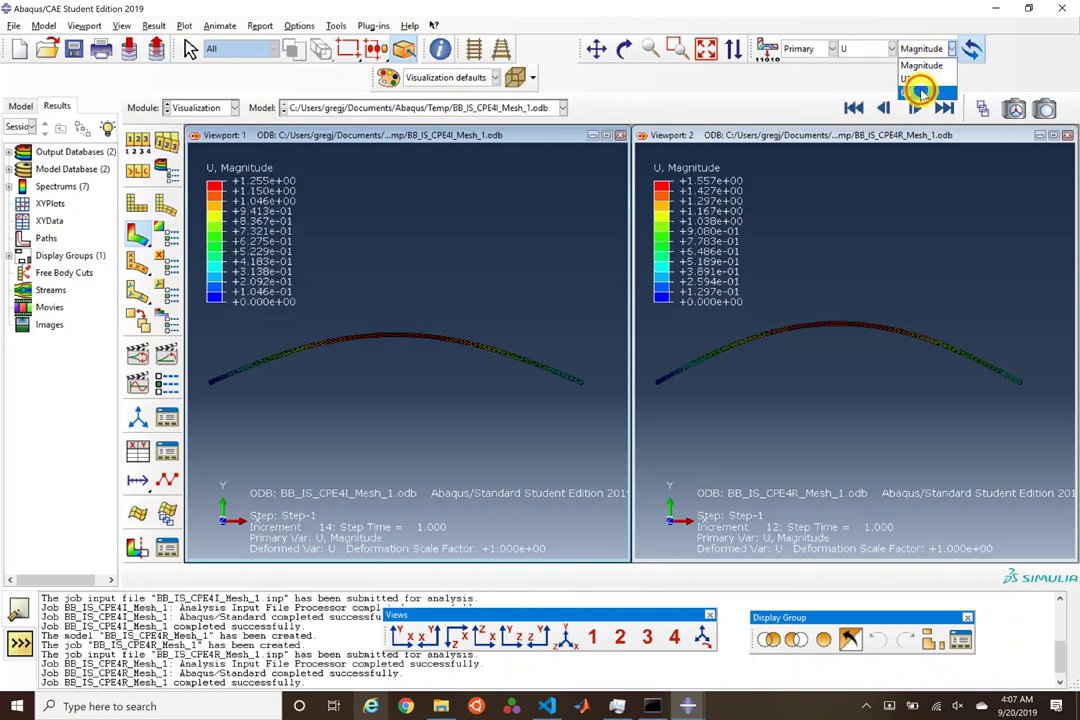
left_click(920, 92)
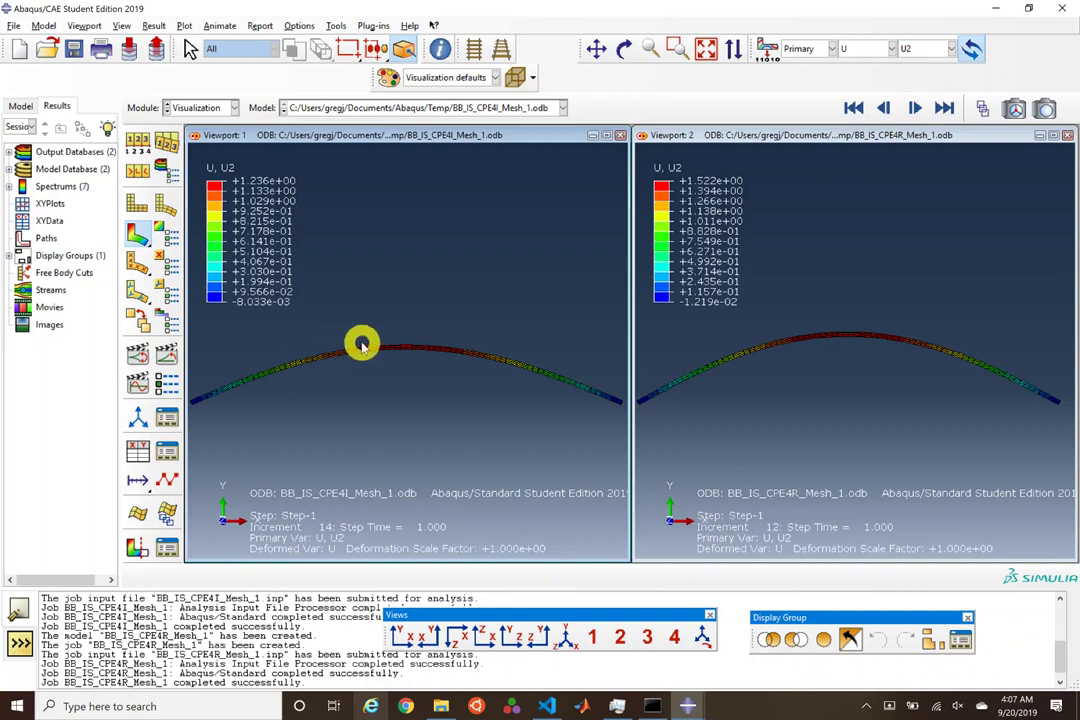
scroll(362, 344, "up", 2)
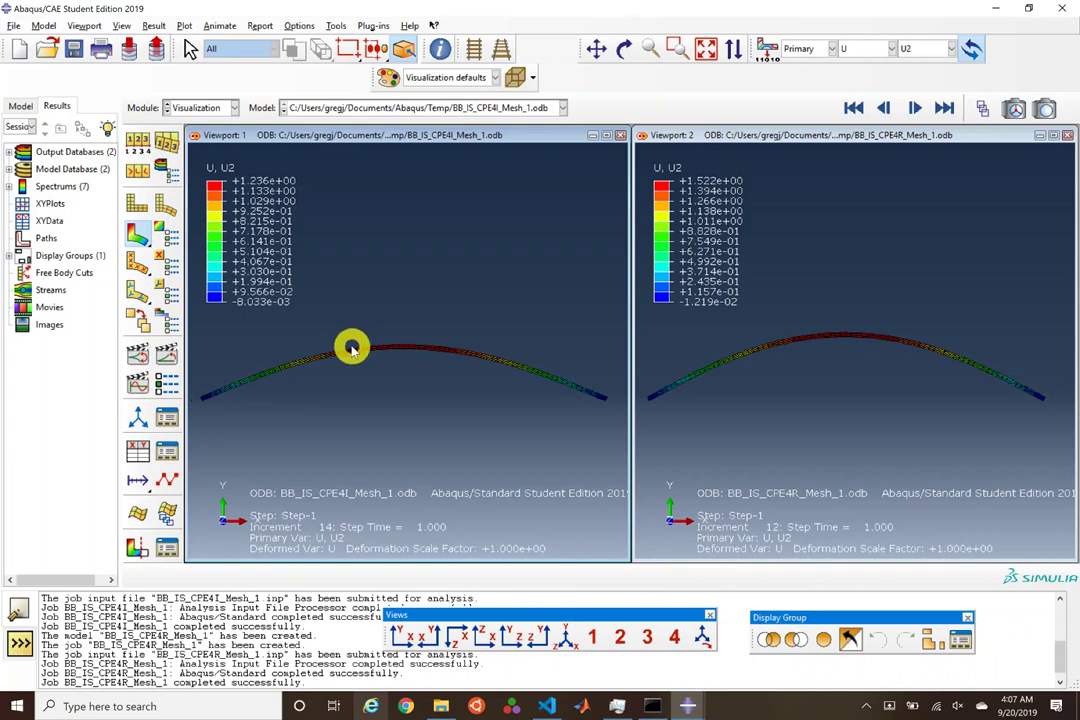
Step: Copy the model BB_IS_CPE4R_Mesh_1 to a new model named BB_IS_CPE4_Mesh_1
left_click(18, 106)
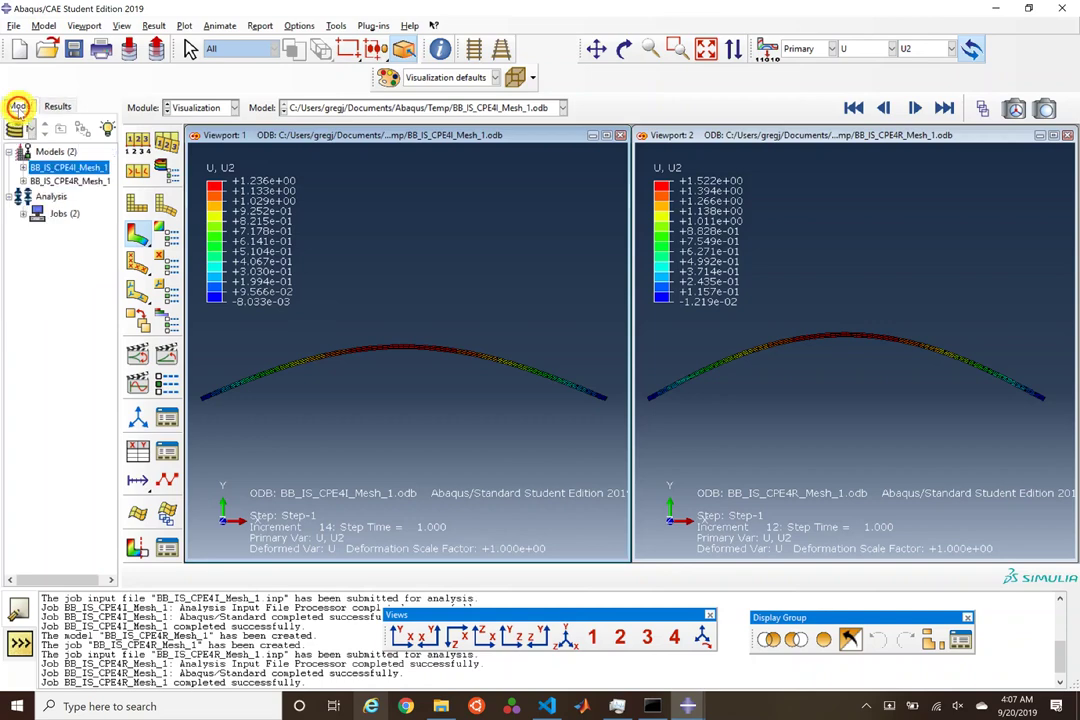
right_click(82, 167)
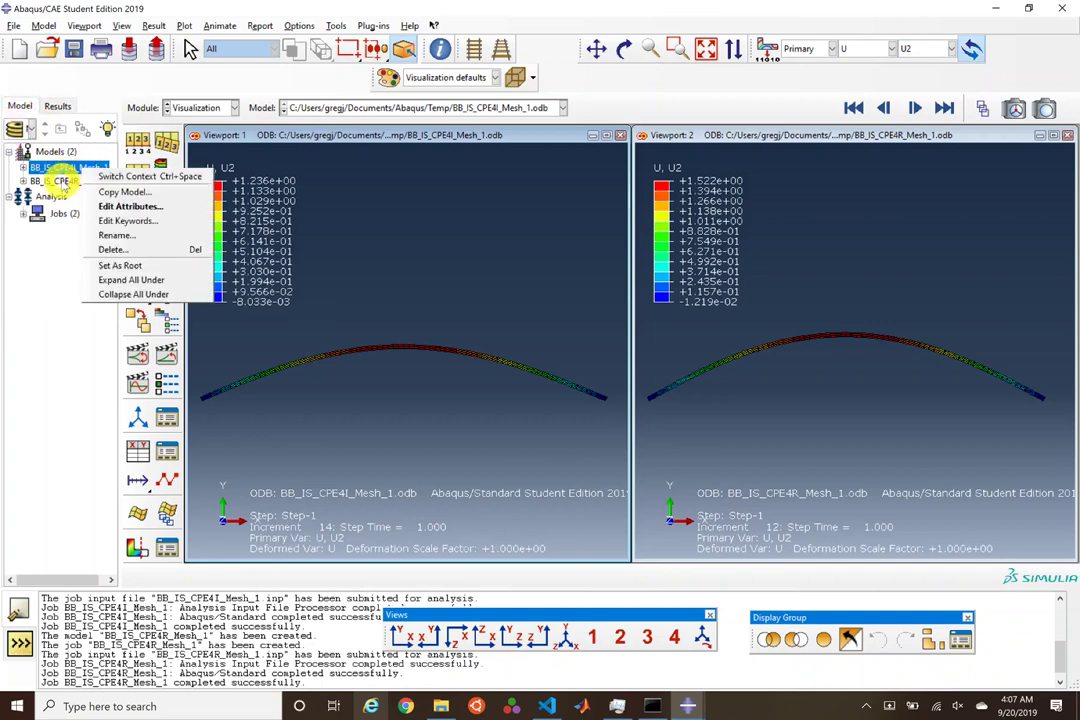
left_click(63, 181)
right_click(48, 180)
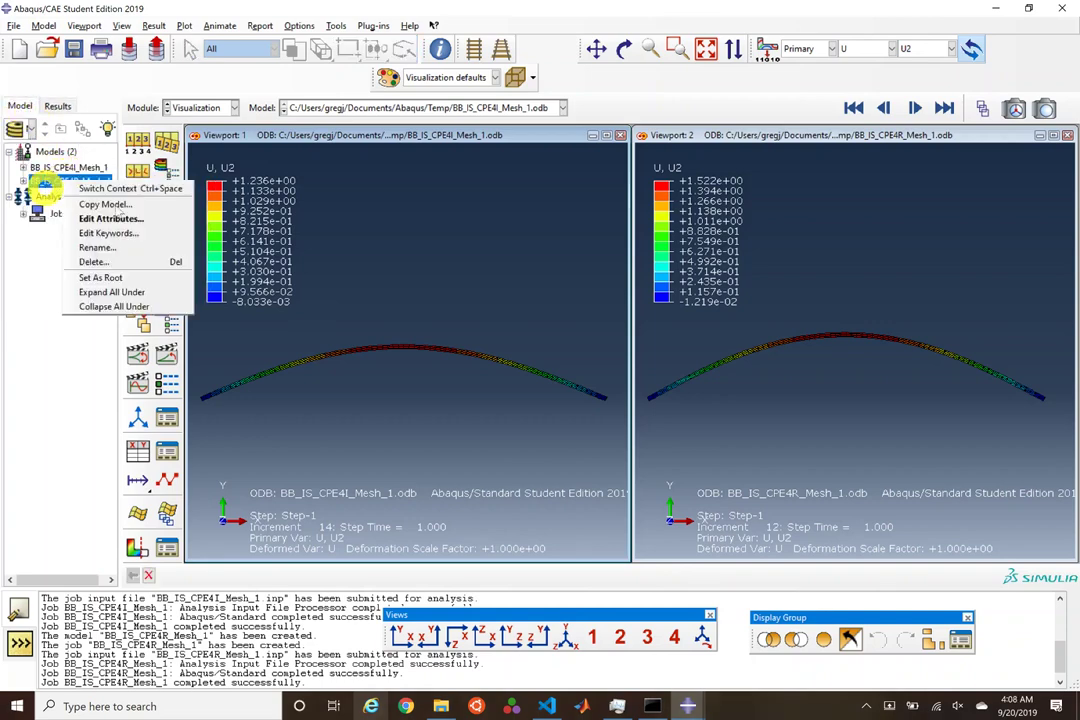
left_click(105, 204)
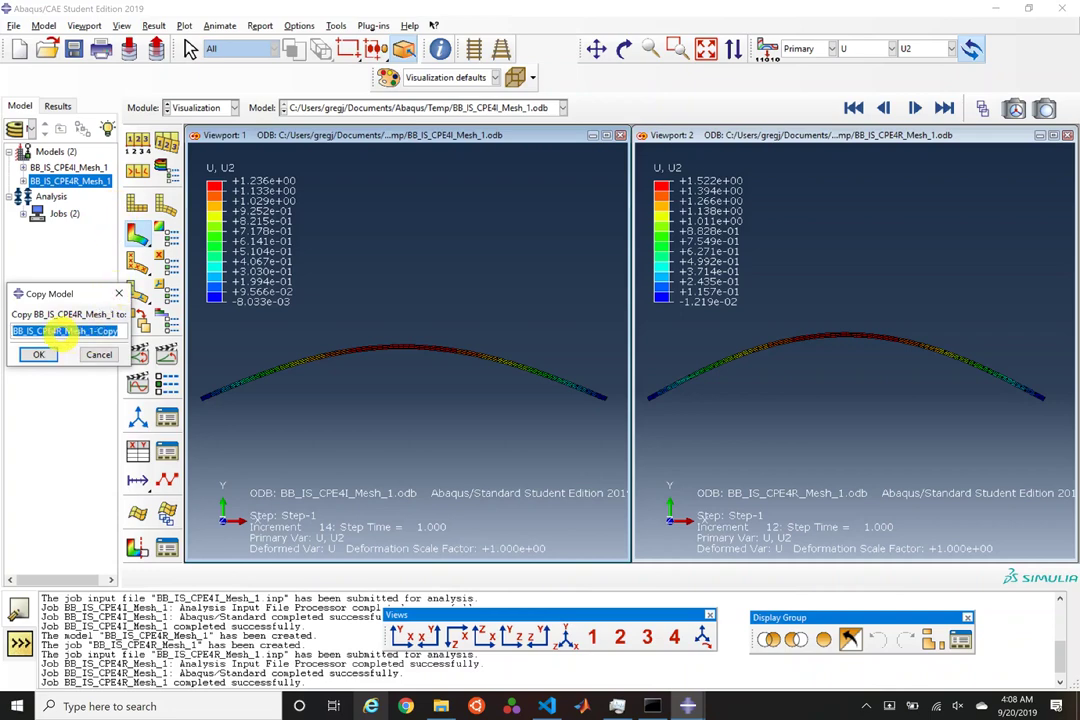
left_click(113, 334)
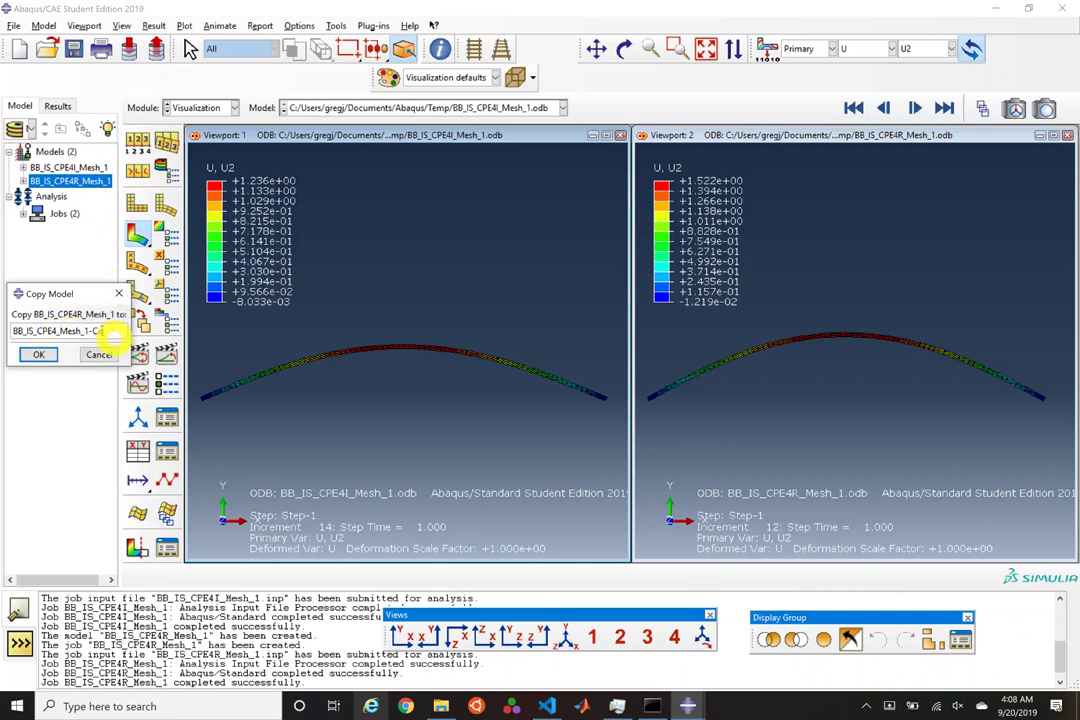
key("Return")
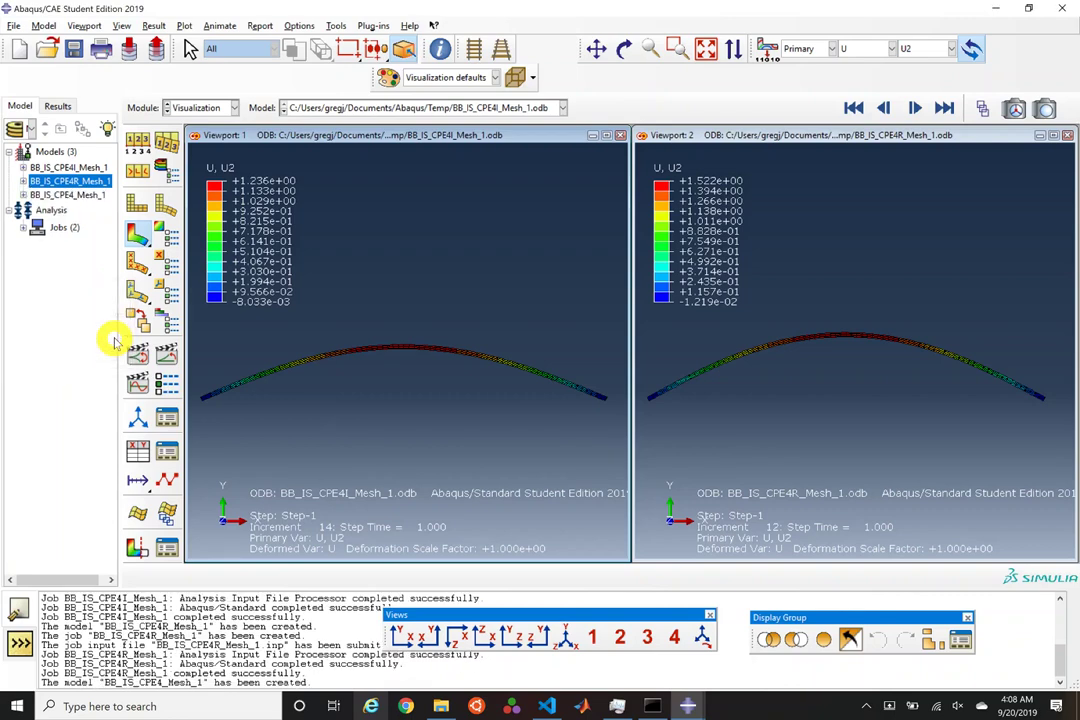
Step: Assign fully integrated CPE4 plane strain elements to the whole beam in BB_IS_CPE4_Mesh_1 by turning off reduced integration
left_click(224, 108)
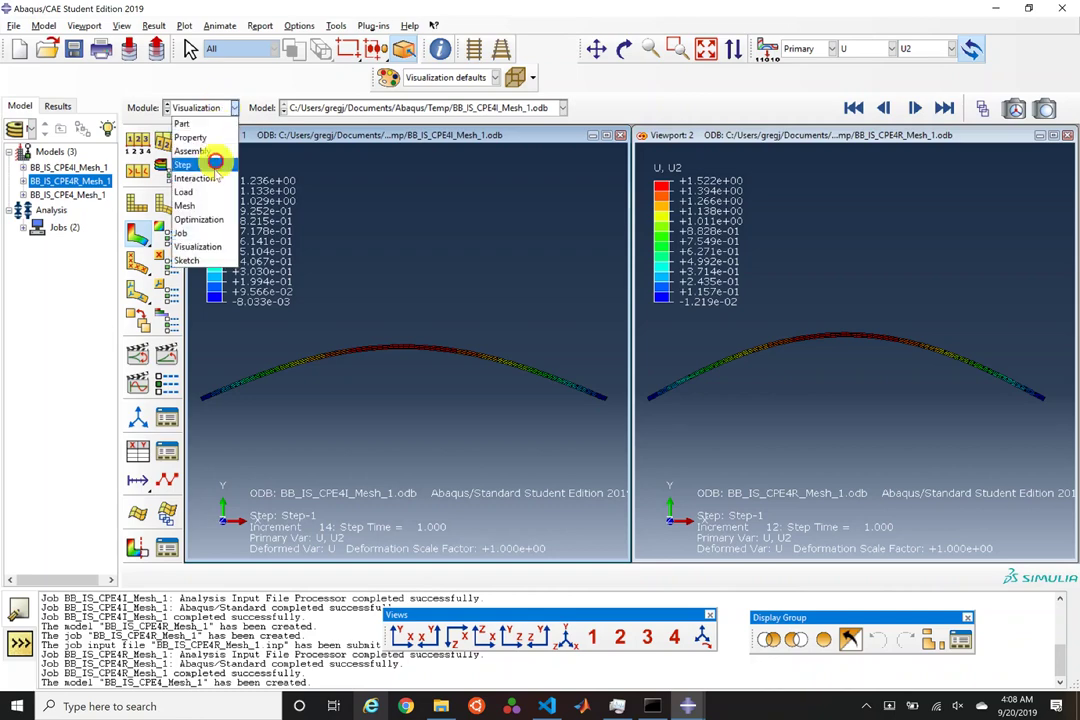
left_click(188, 212)
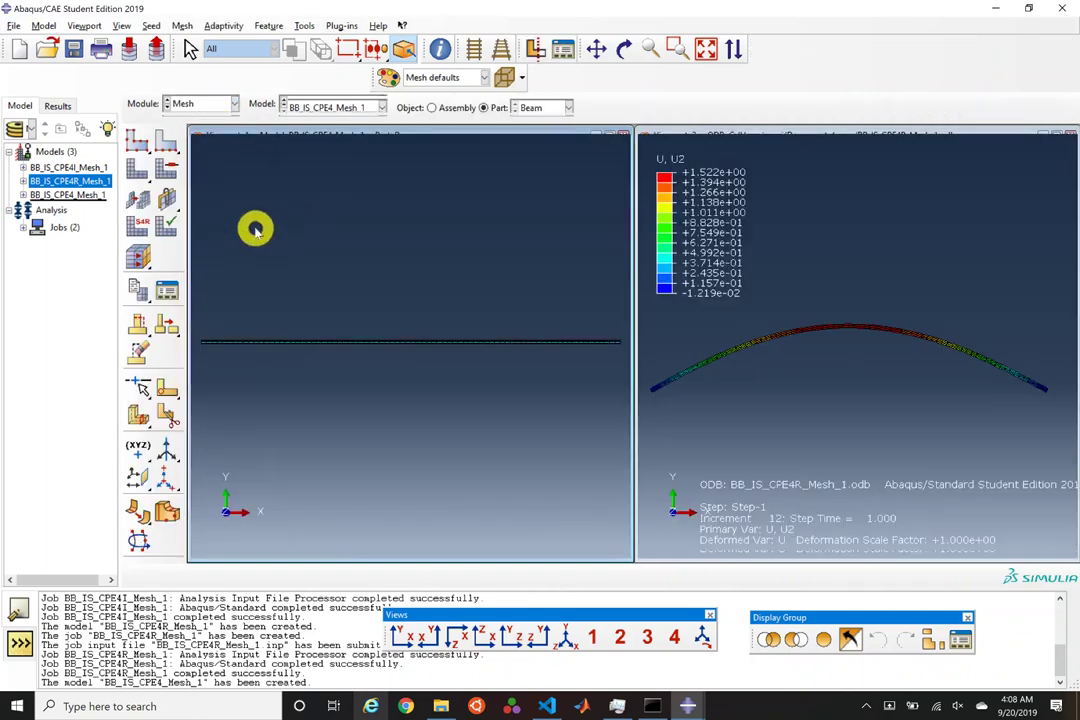
left_click(140, 220)
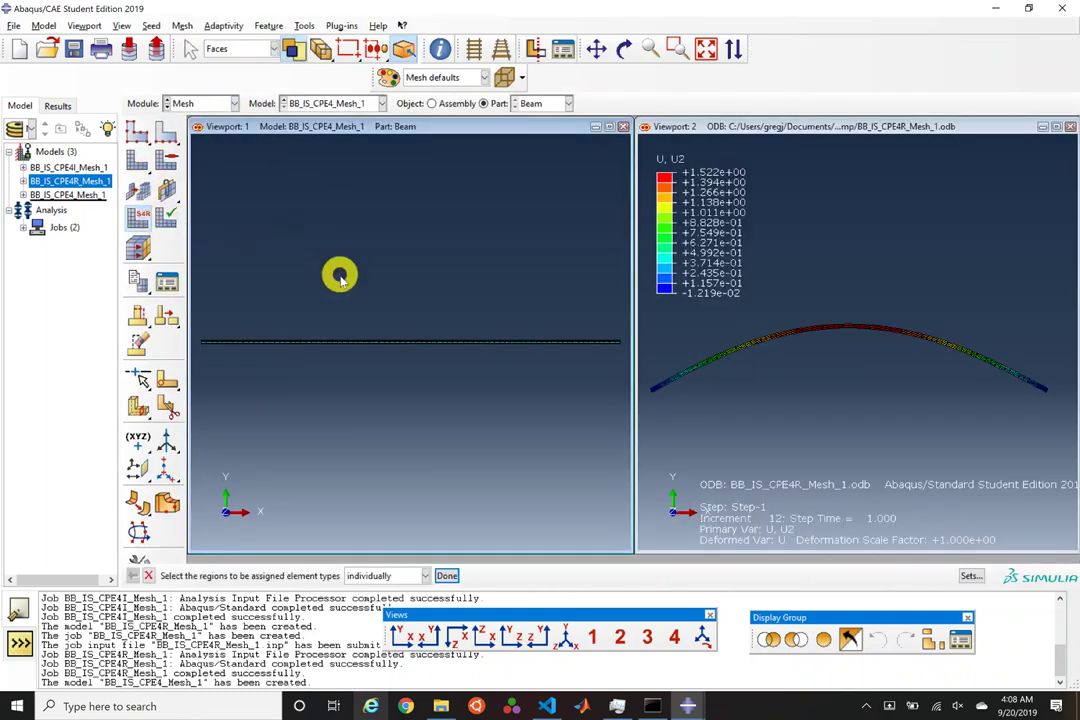
left_click_drag(323, 280, 603, 434)
middle_click(418, 410)
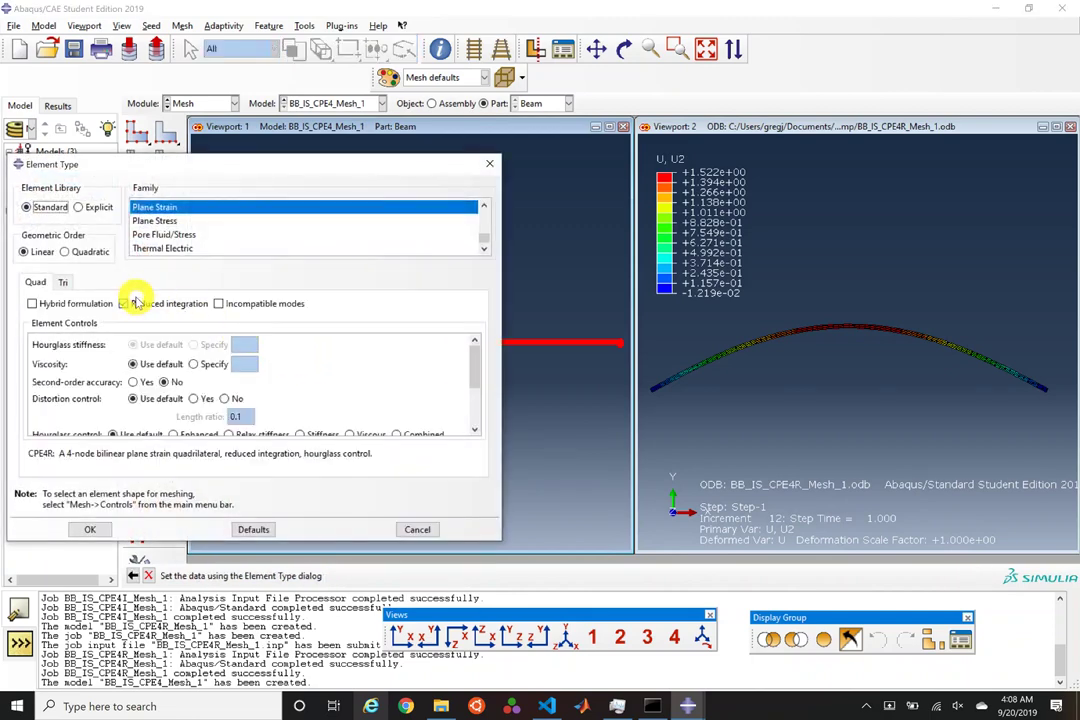
left_click(140, 303)
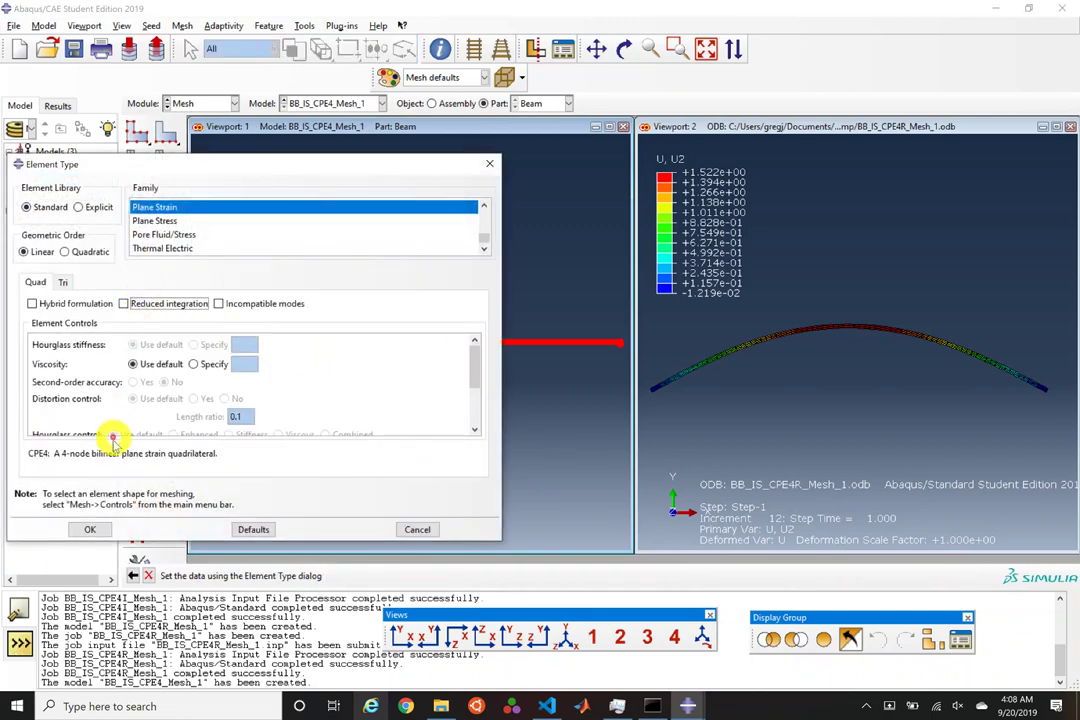
left_click(89, 532)
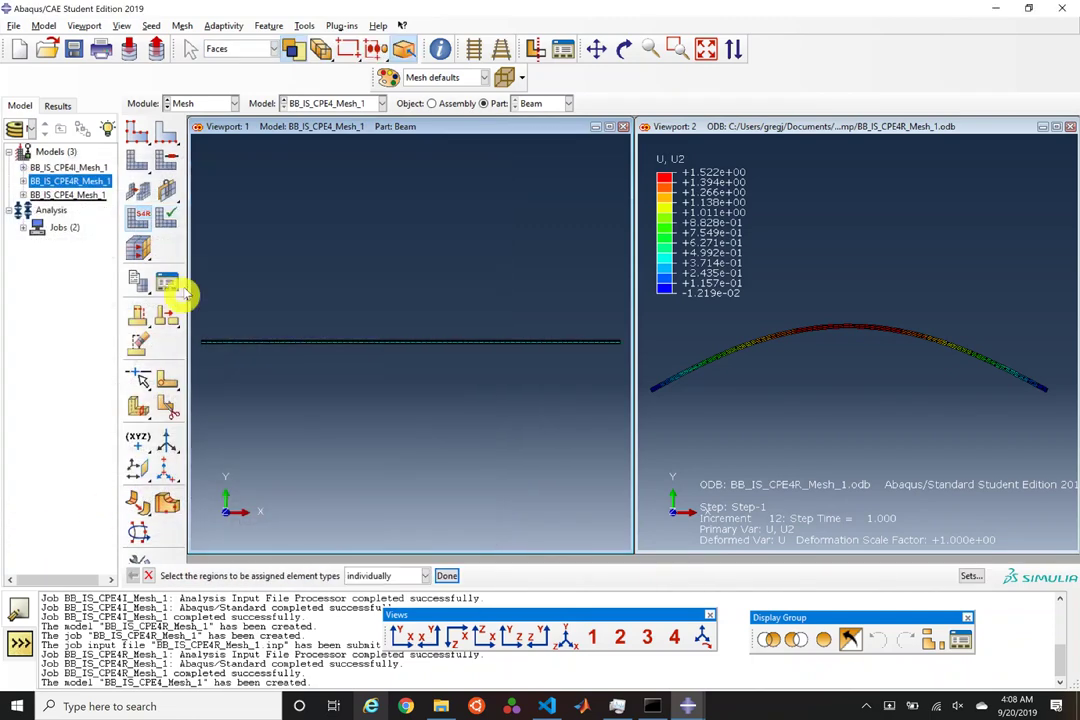
middle_click(344, 297)
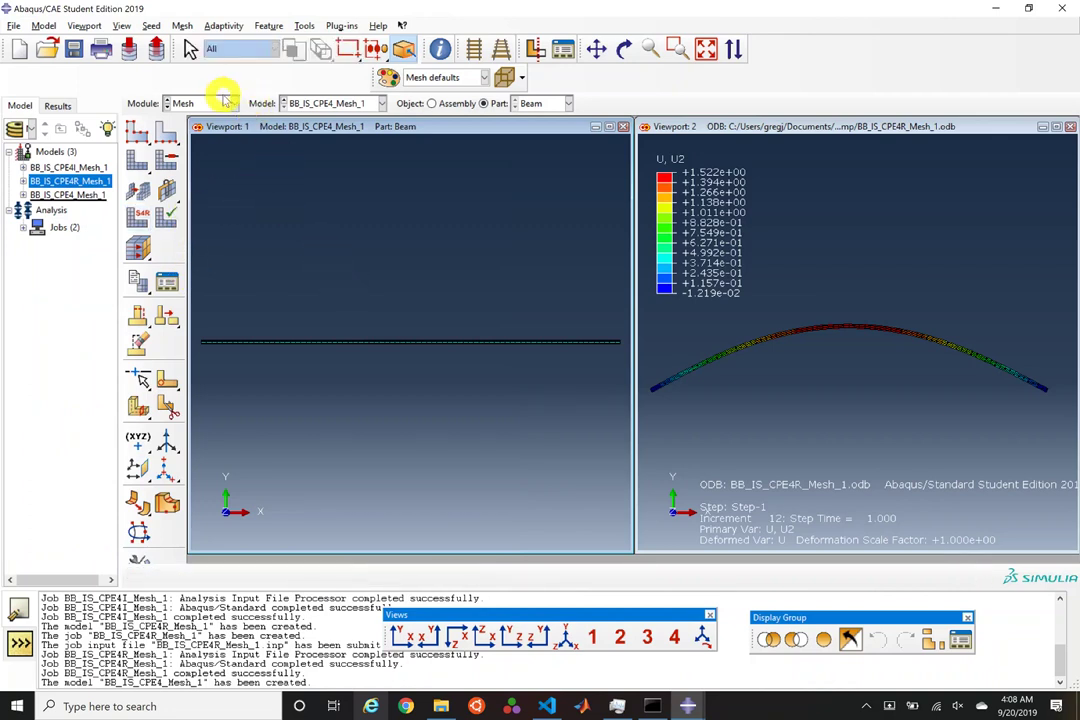
Step: Create a full analysis job named BB_IS_CPE4_Mesh_1 for the CPE4 model with full nodal output precision
left_click(215, 104)
left_click(193, 224)
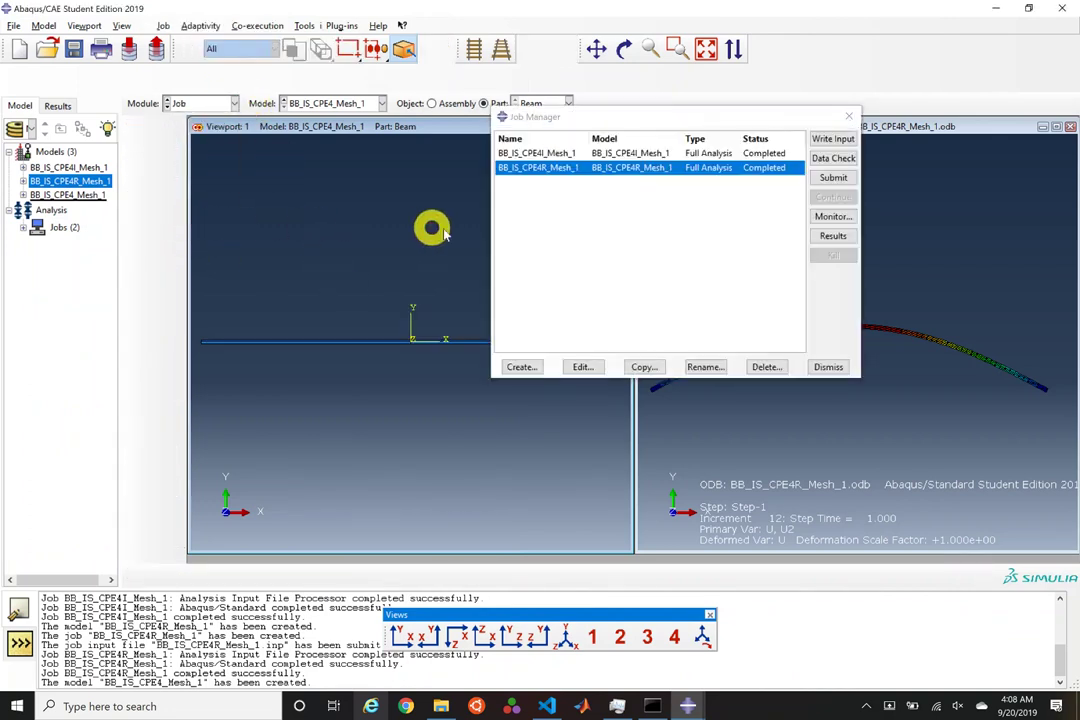
left_click(530, 368)
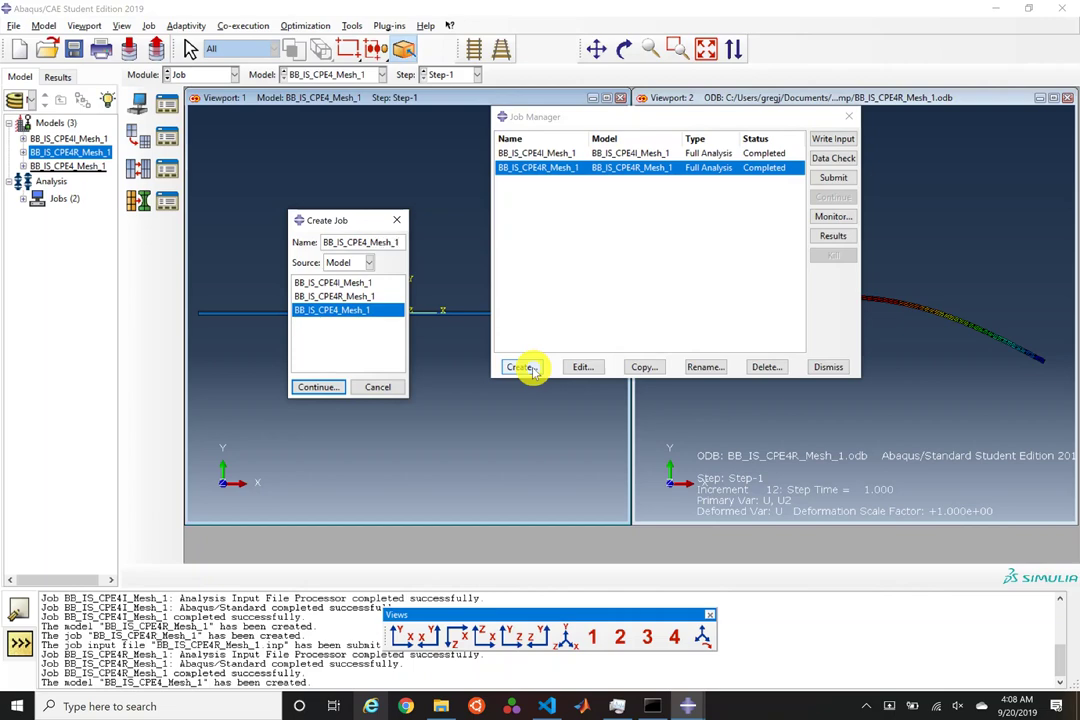
key("Return")
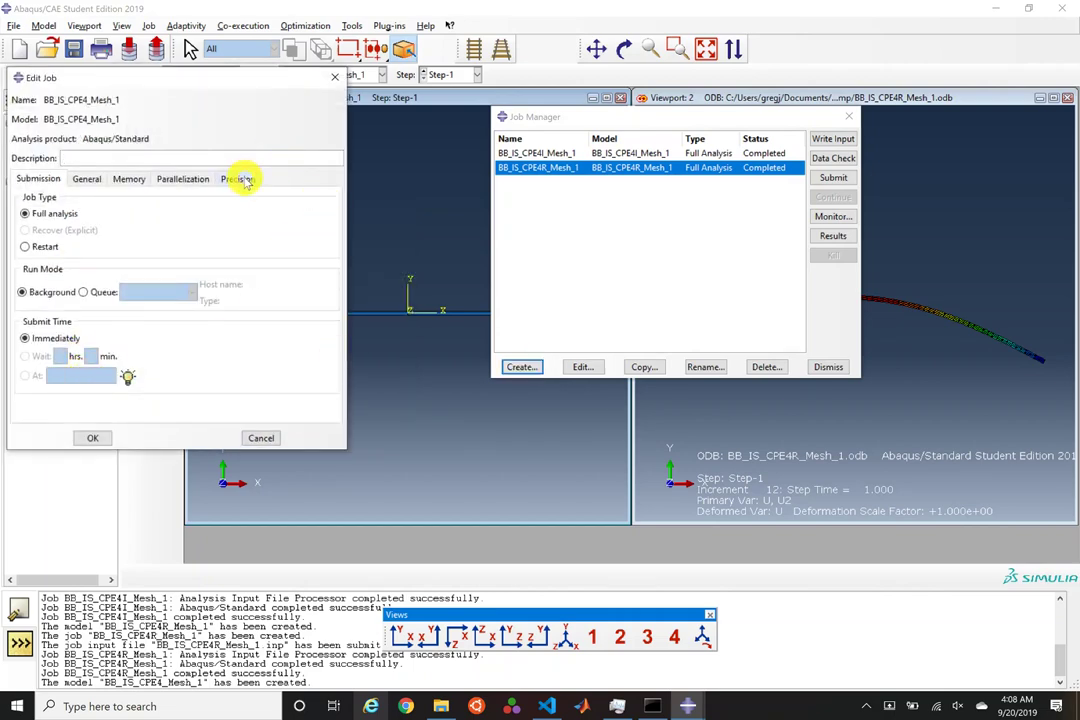
left_click(240, 179)
left_click(137, 219)
left_click(128, 251)
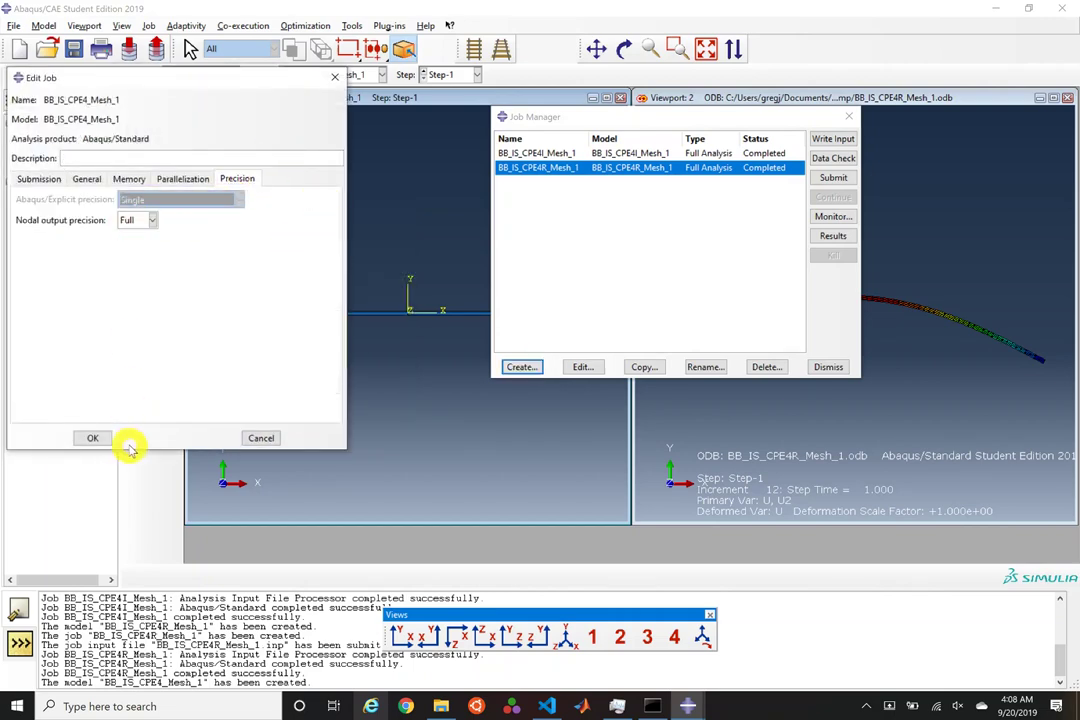
left_click(96, 438)
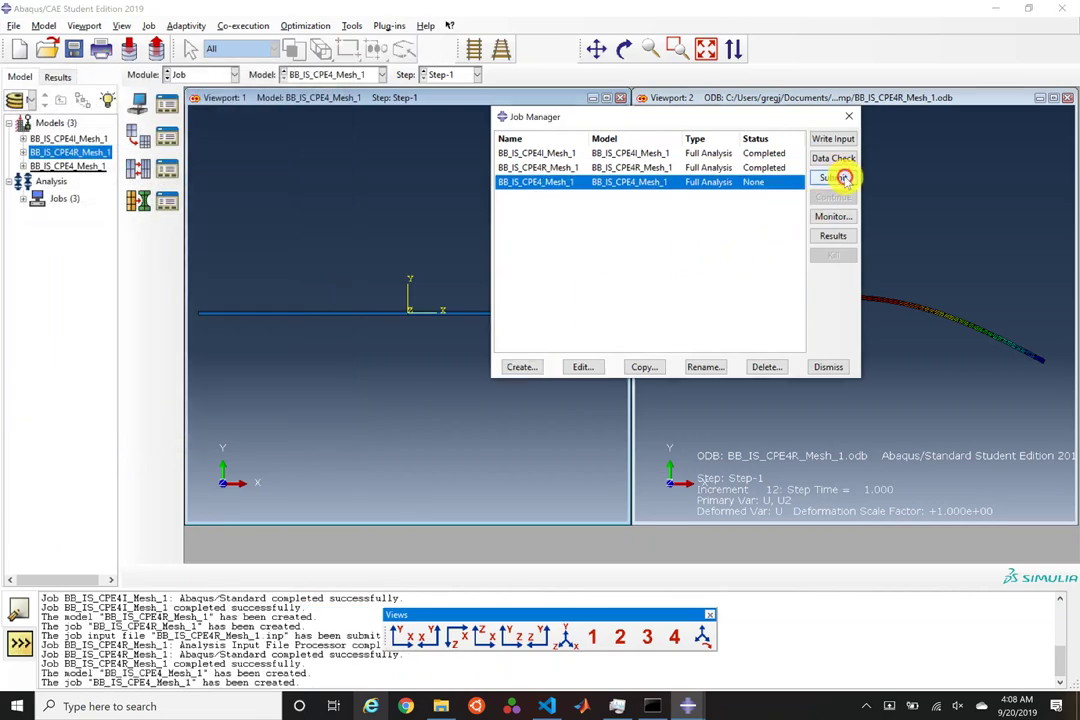
Step: Submit and monitor the BB_IS_CPE4_Mesh_1 job, and open its results
left_click(833, 216)
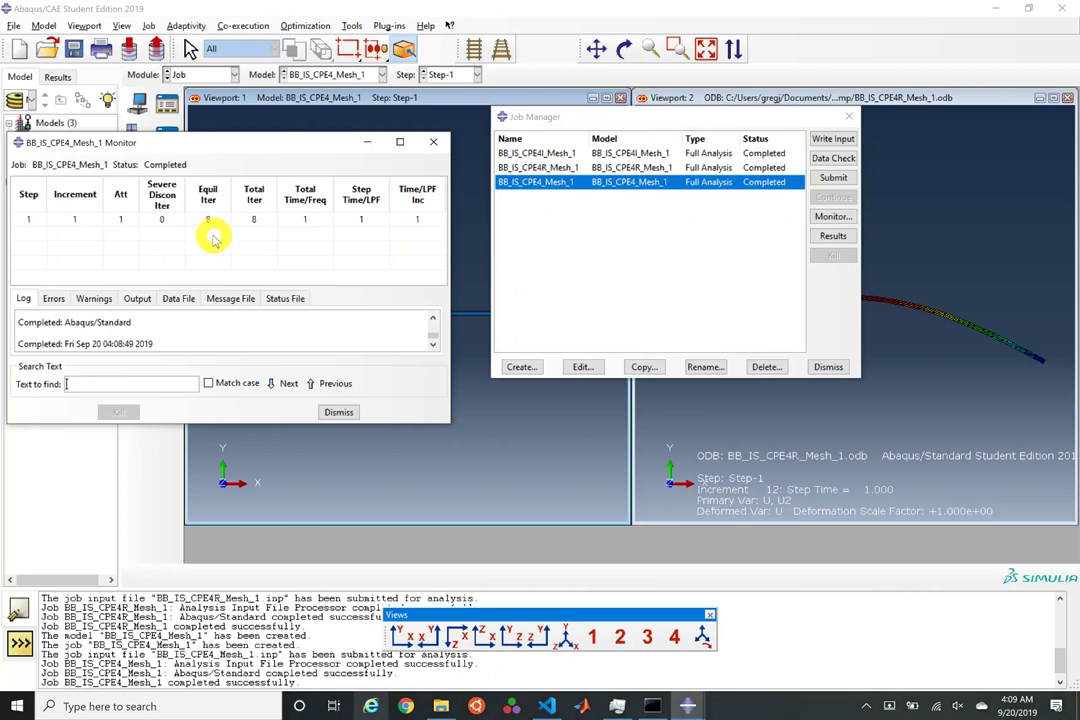
left_click(830, 237)
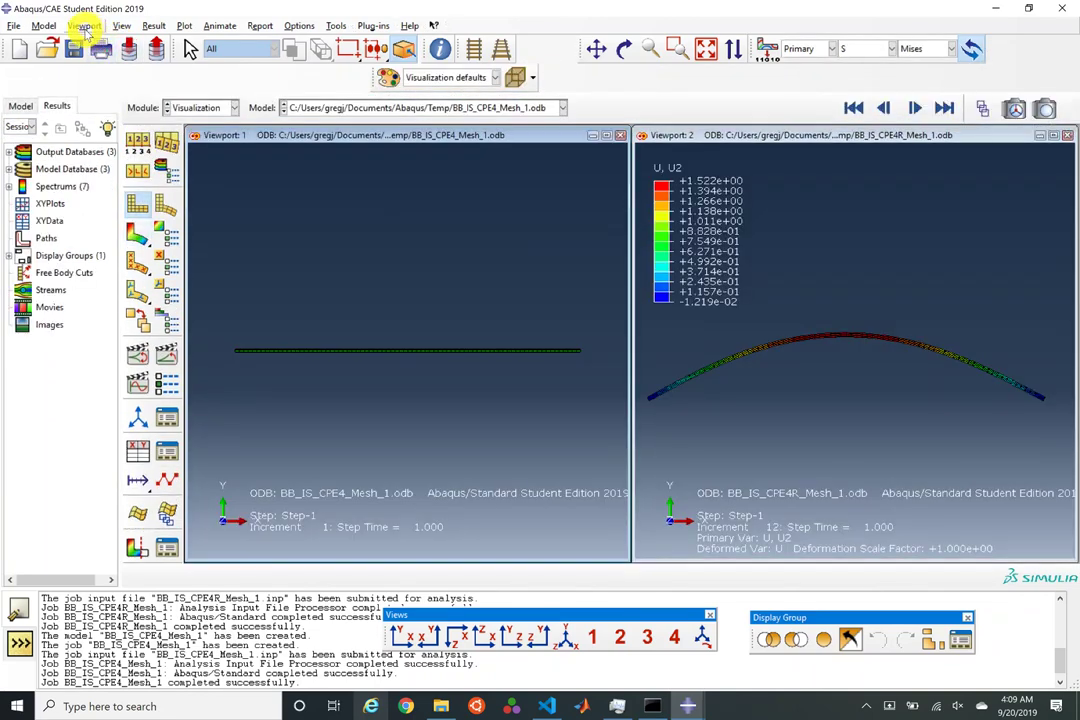
Step: Create a third viewport and tile all three viewports vertically, side by side
left_click(86, 27)
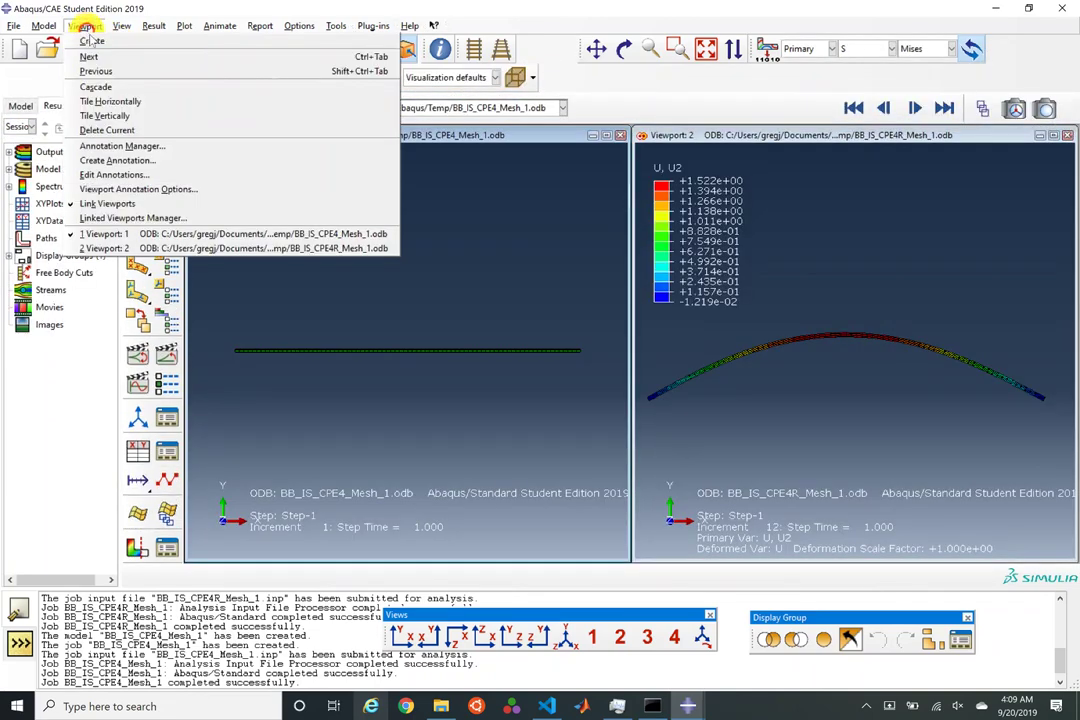
left_click(87, 39)
left_click(76, 25)
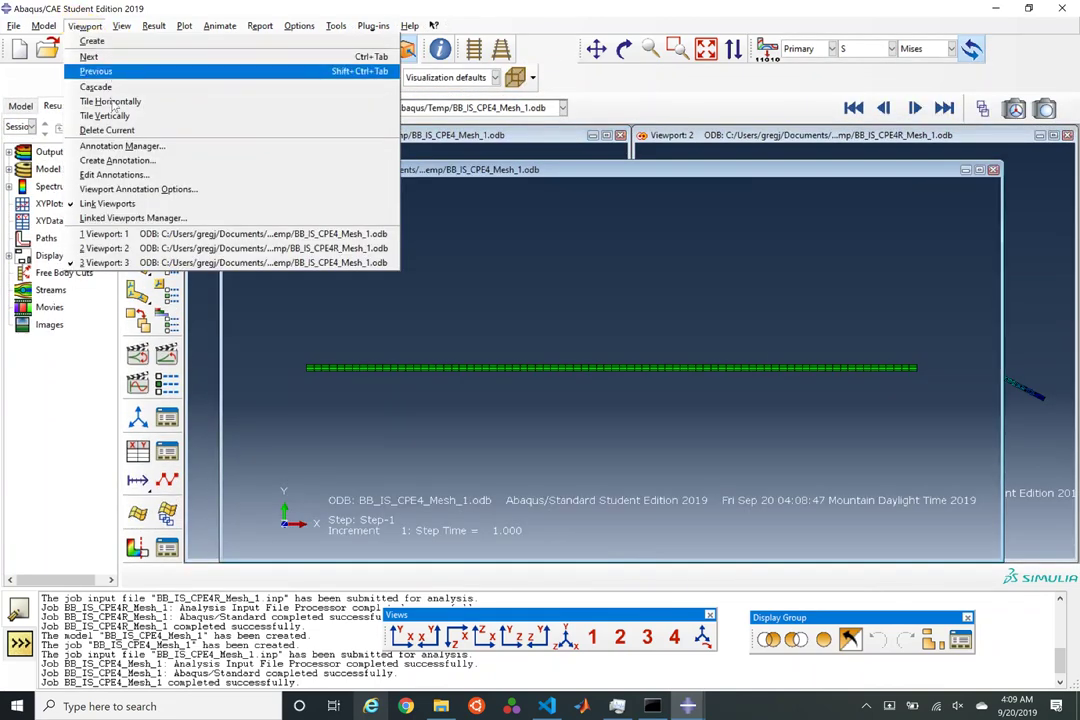
left_click(108, 107)
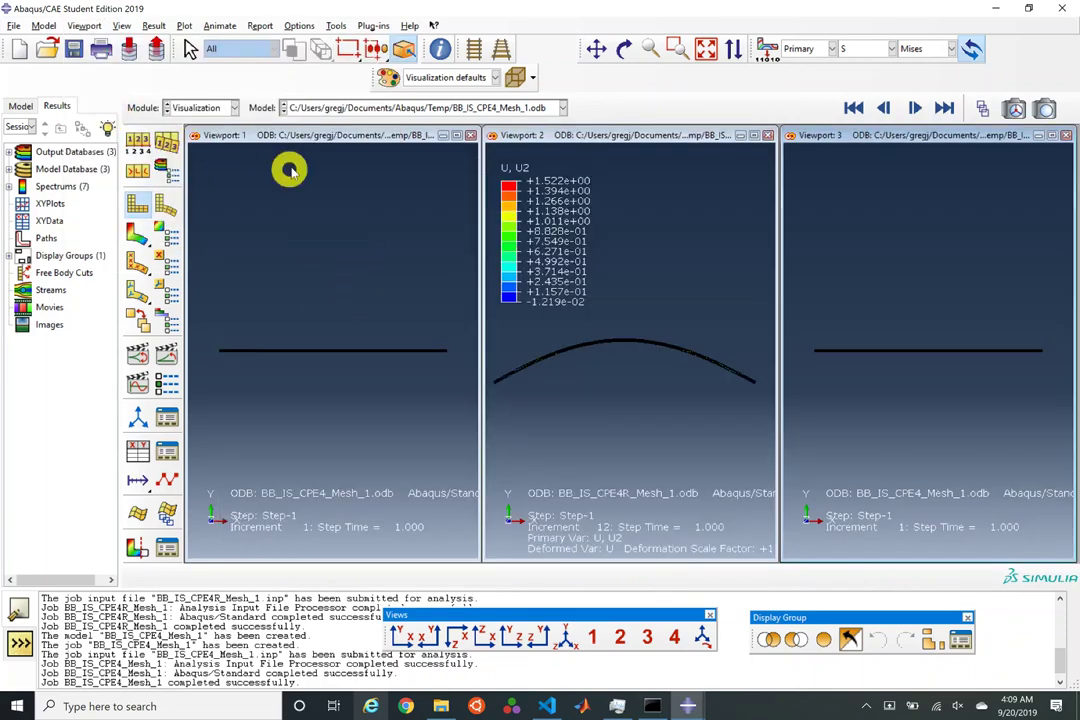
Step: Display BB_IS_CPE4I_Mesh_1.odb in Viewport 1, and check which output database each of the three viewports shows
left_click(388, 108)
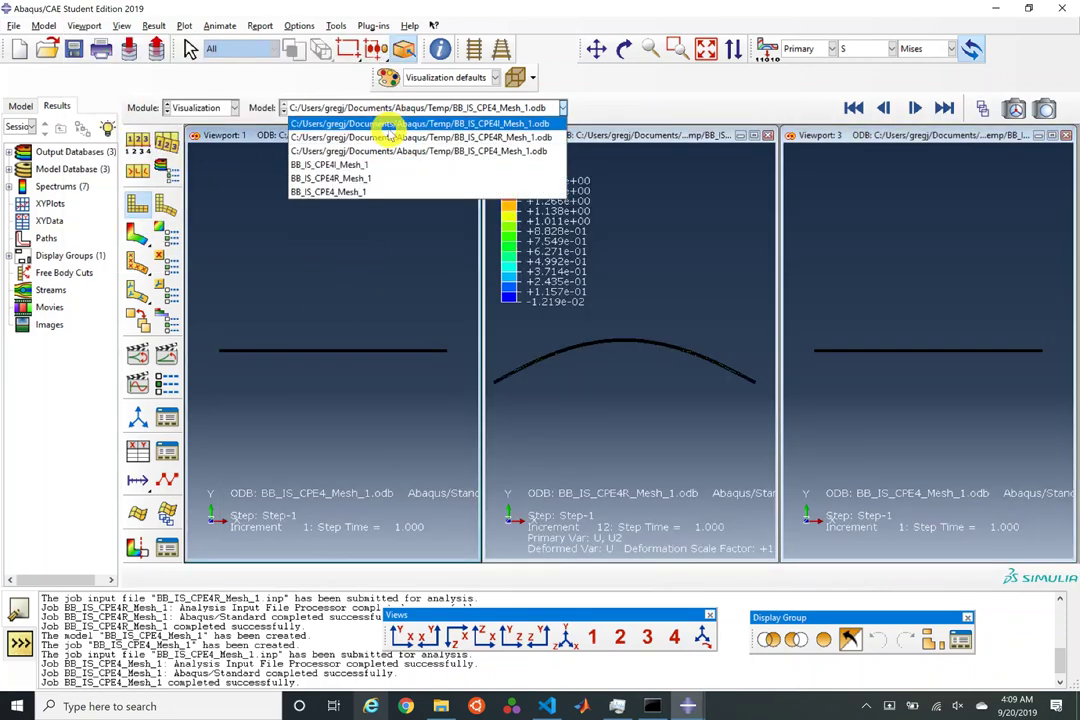
left_click(388, 125)
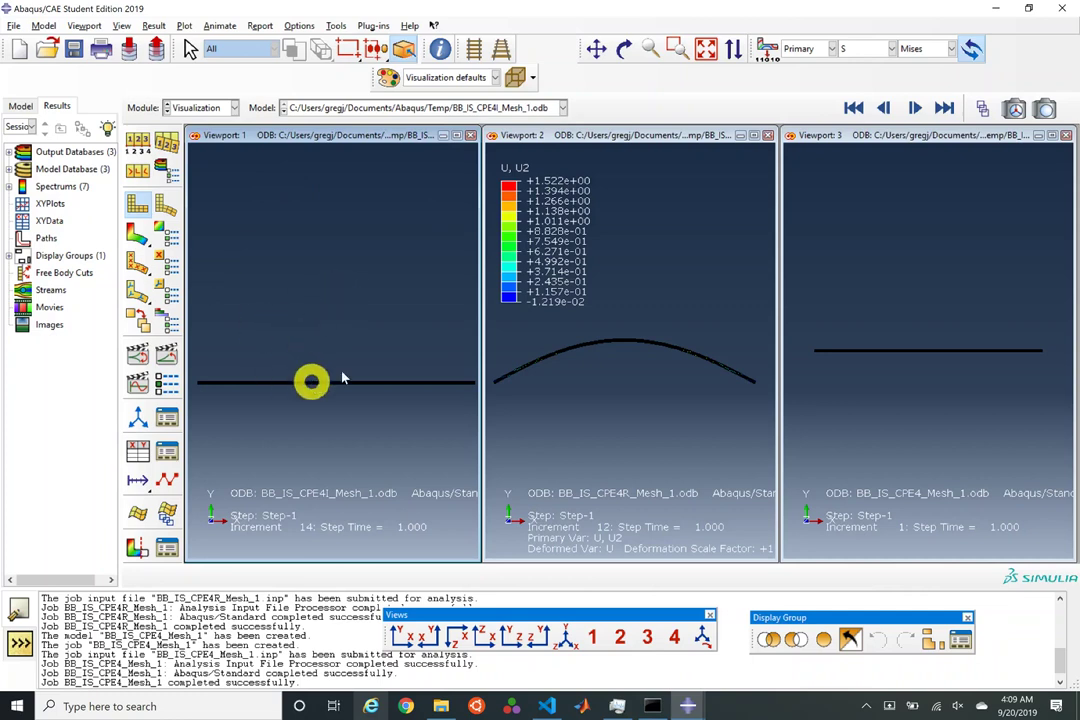
left_click(829, 143)
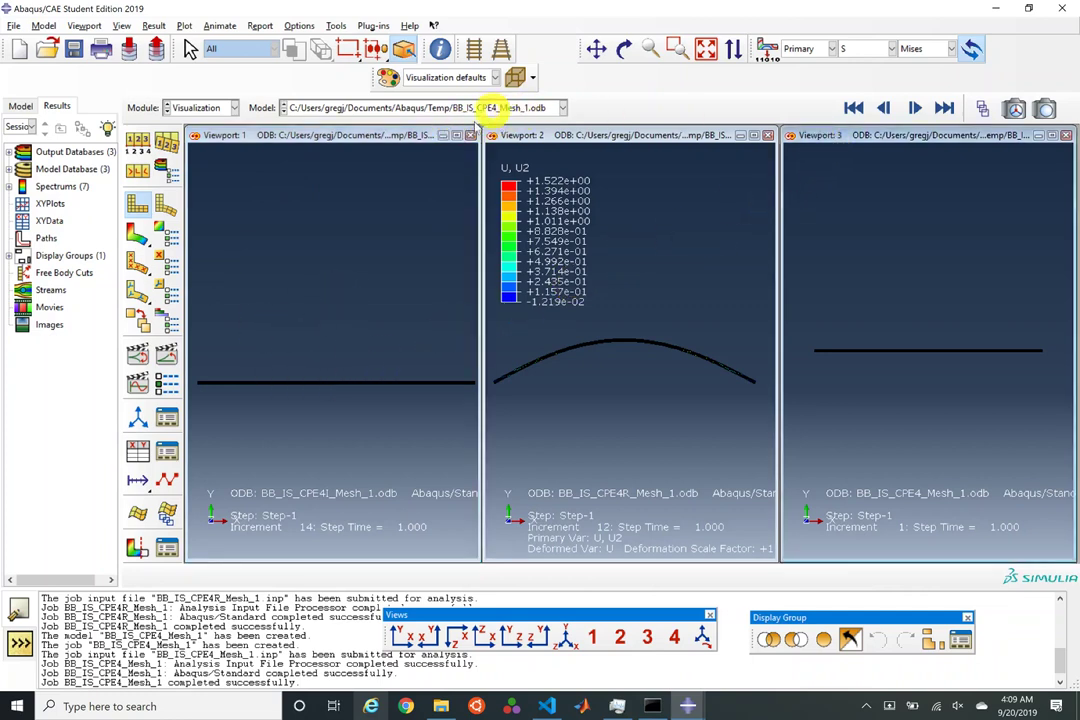
left_click(552, 139)
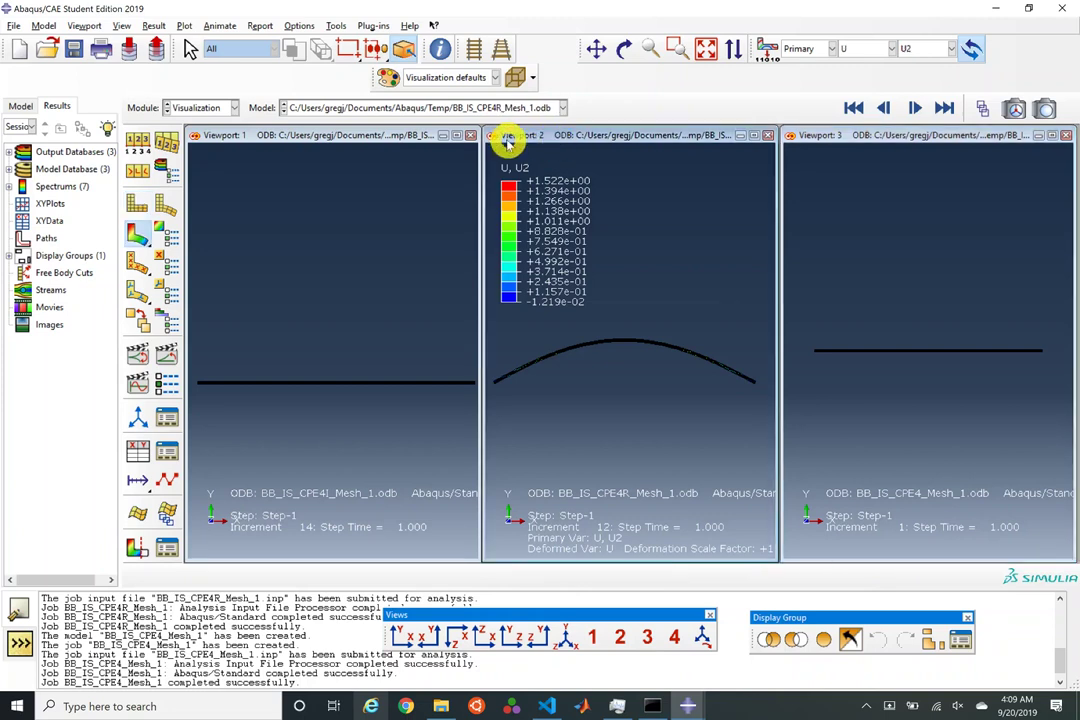
left_click(320, 136)
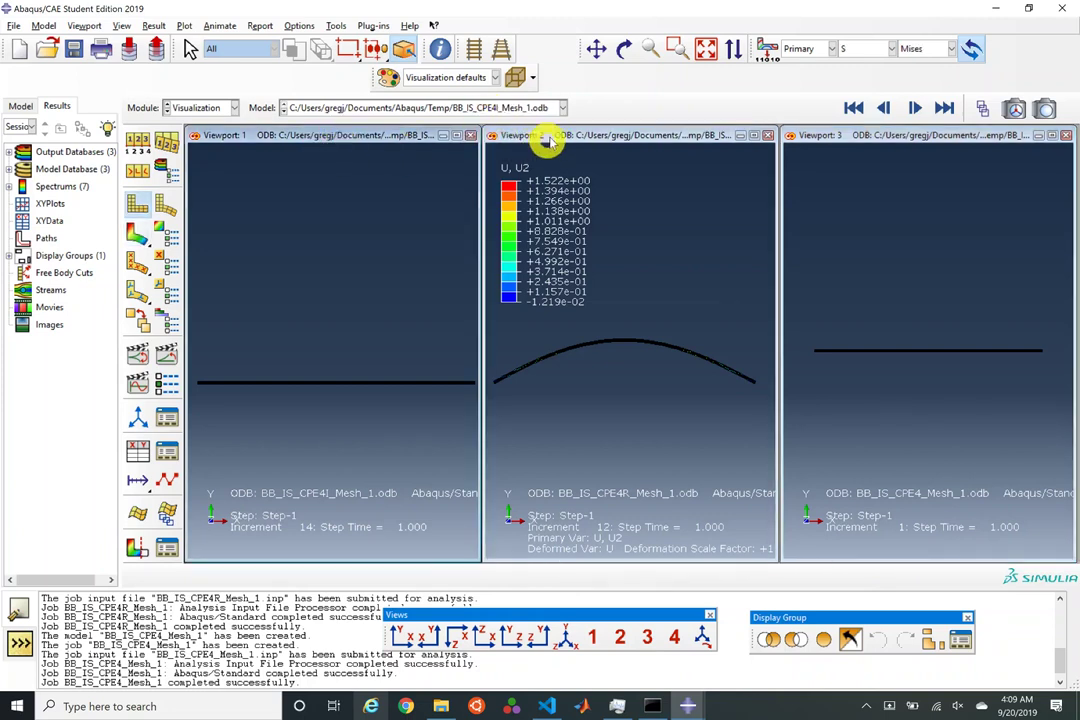
left_click(555, 198)
left_click(849, 137)
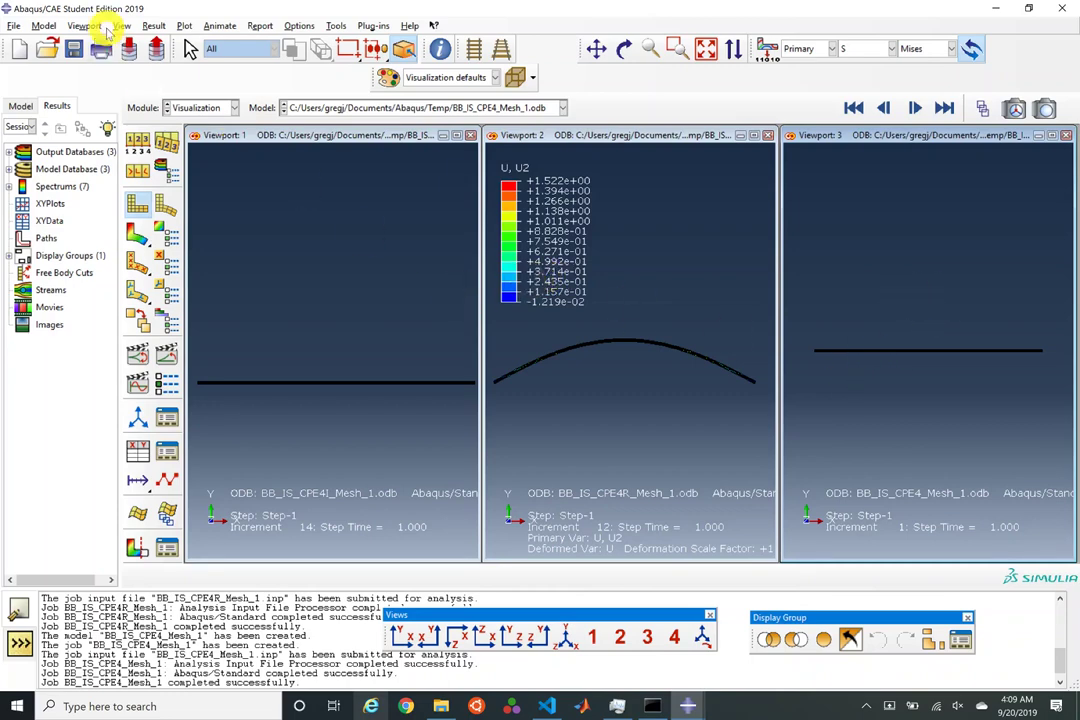
Step: Turn viewport linking off and on again, and set all three linked viewports to the XY front view
left_click(100, 27)
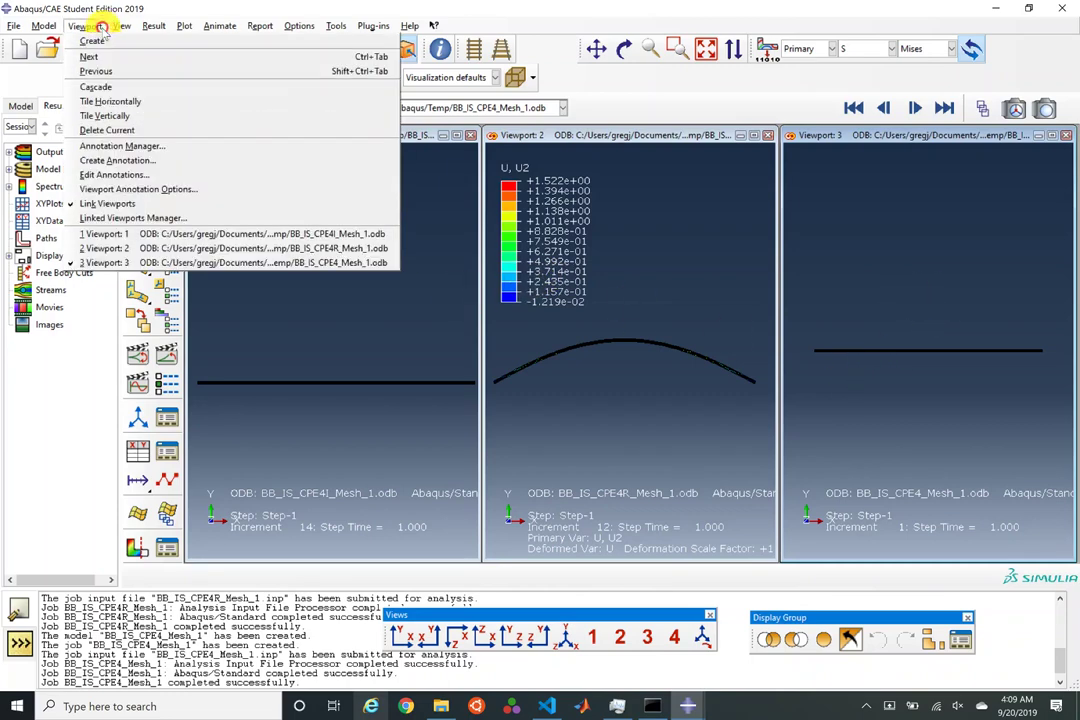
left_click(106, 204)
left_click(88, 27)
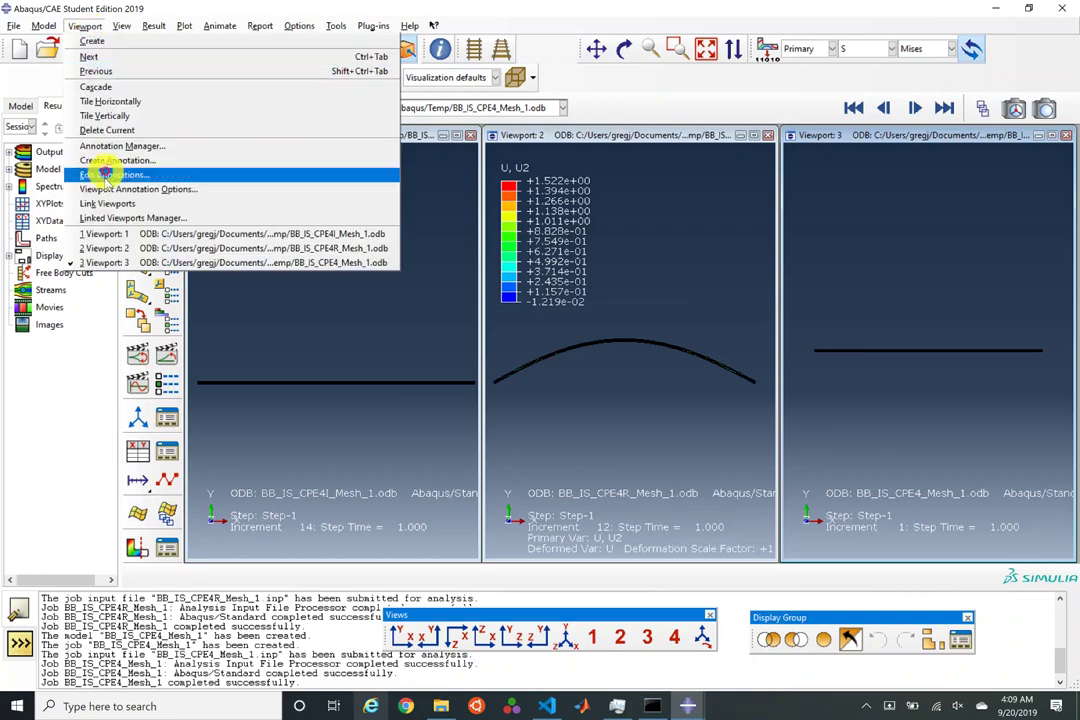
left_click(100, 202)
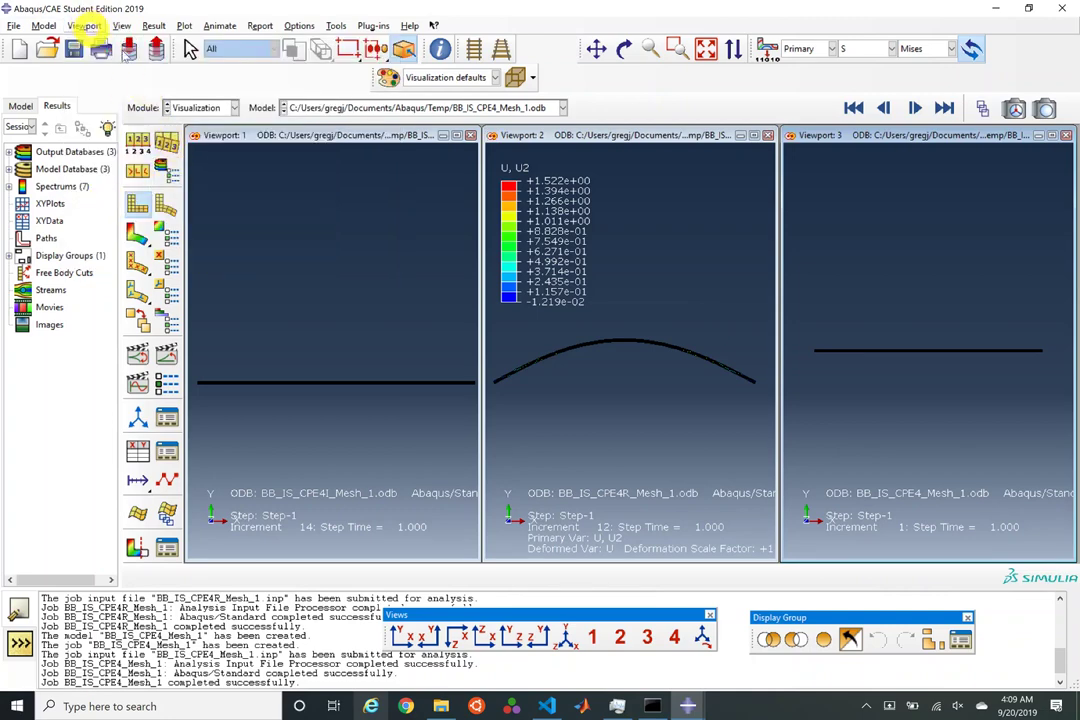
left_click(405, 637)
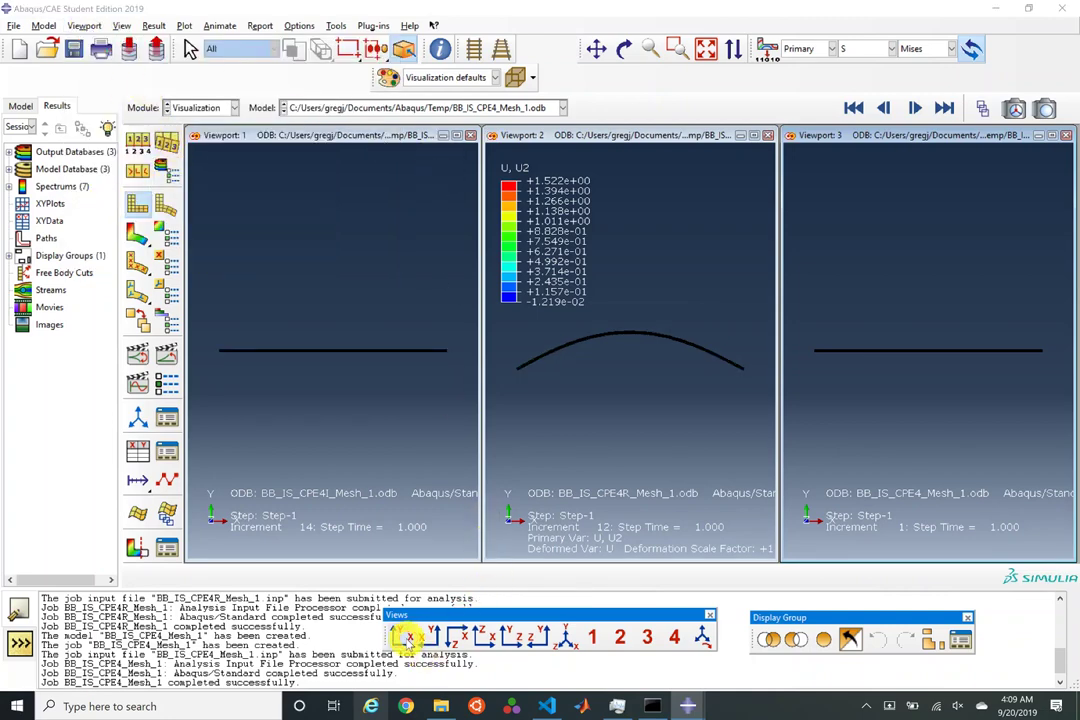
left_click(483, 636)
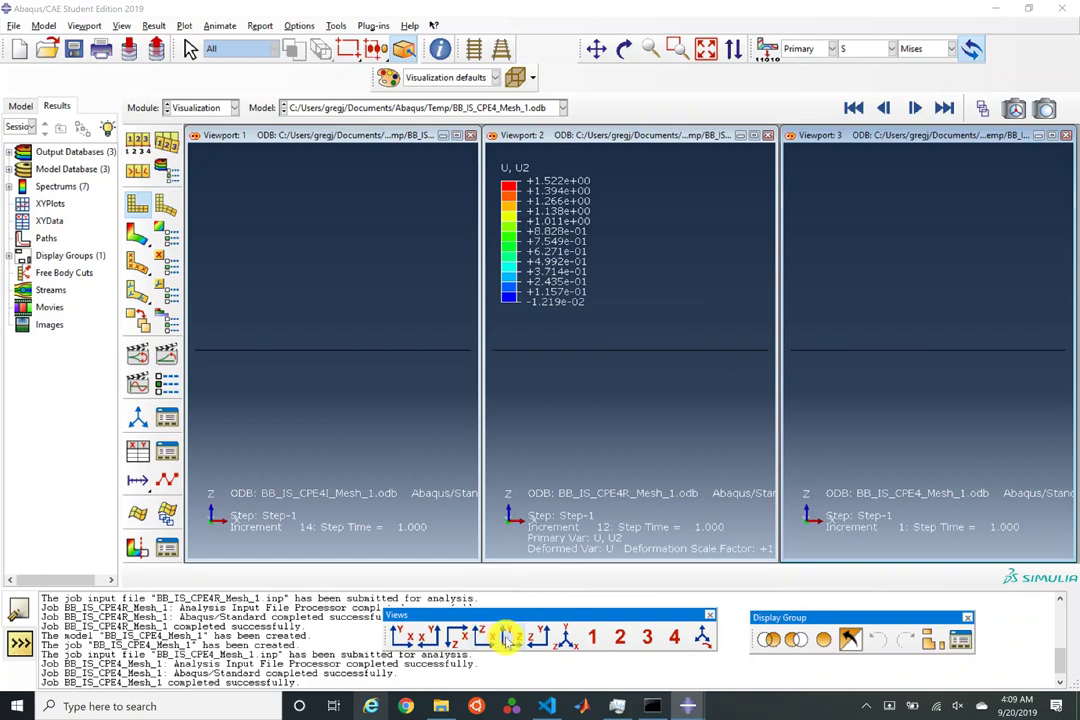
left_click(405, 637)
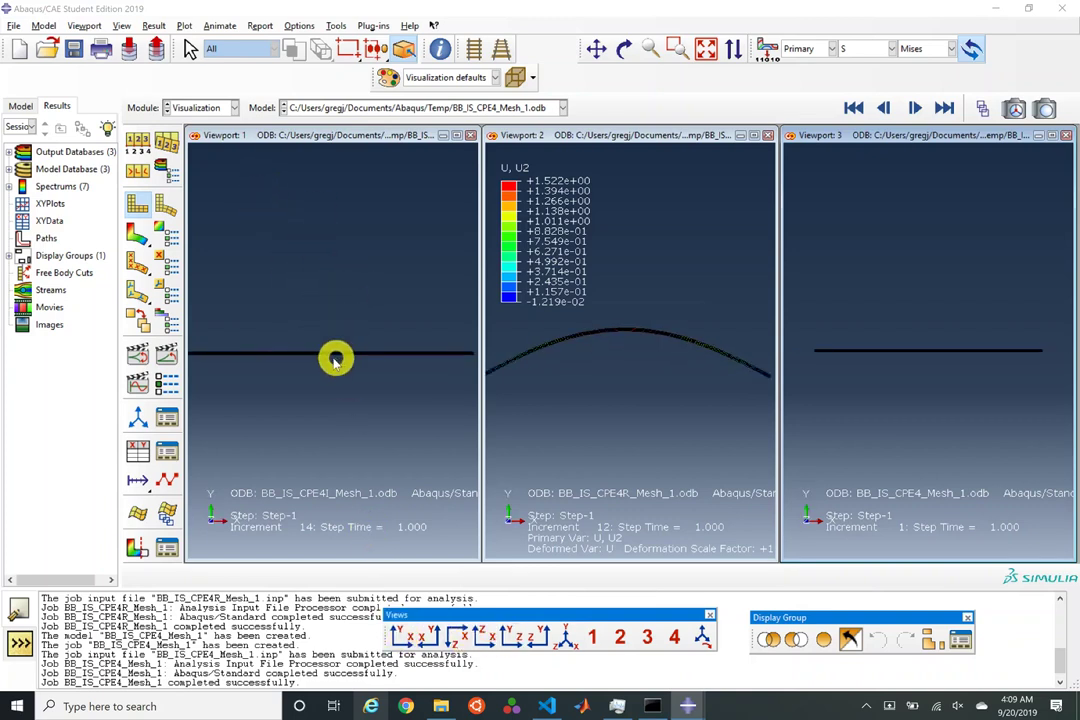
Step: Plot contours on the deformed shape in the linked viewports and set the field output of Viewport 2 to S, Mises
left_click(141, 236)
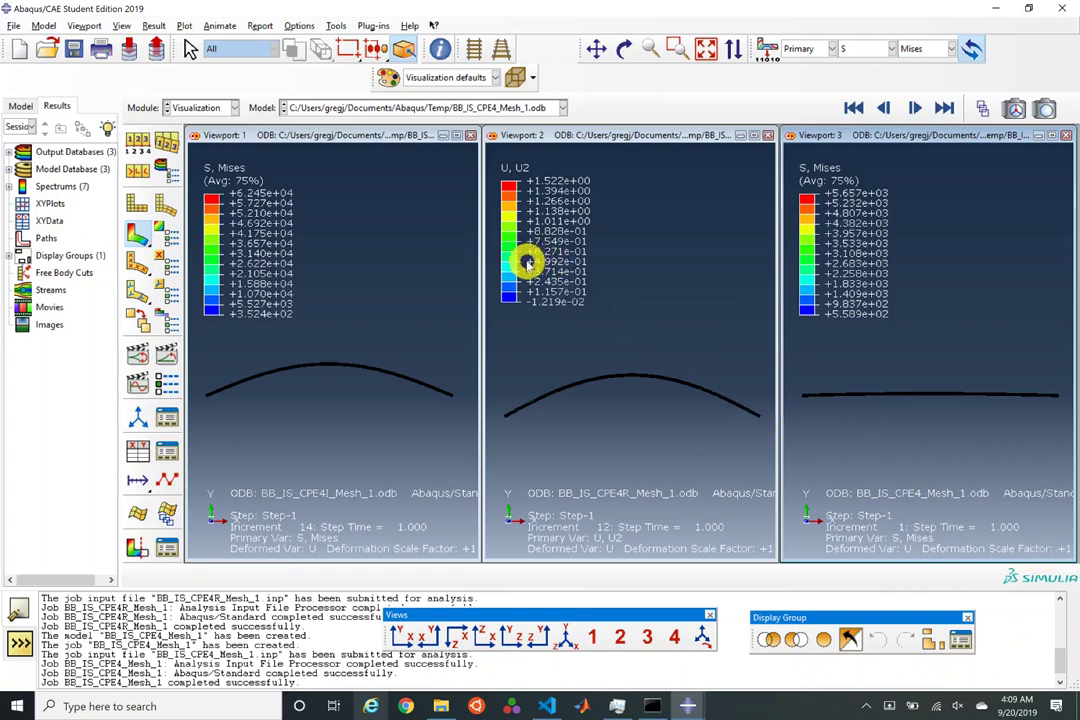
left_click(877, 55)
left_click(850, 92)
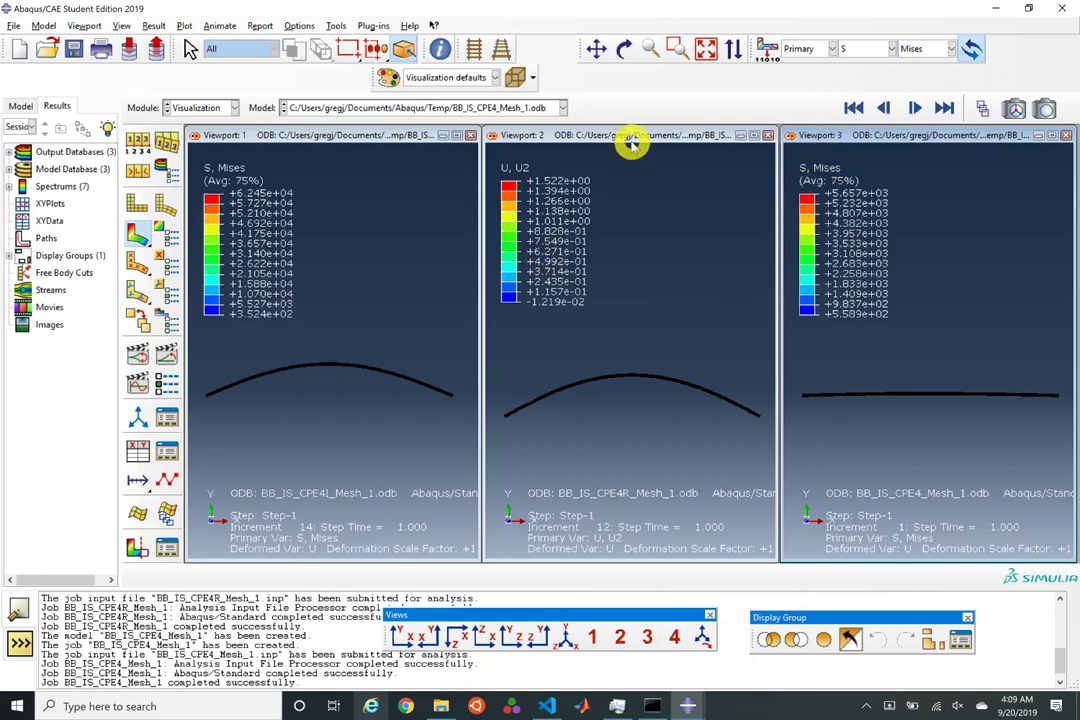
left_click(870, 50)
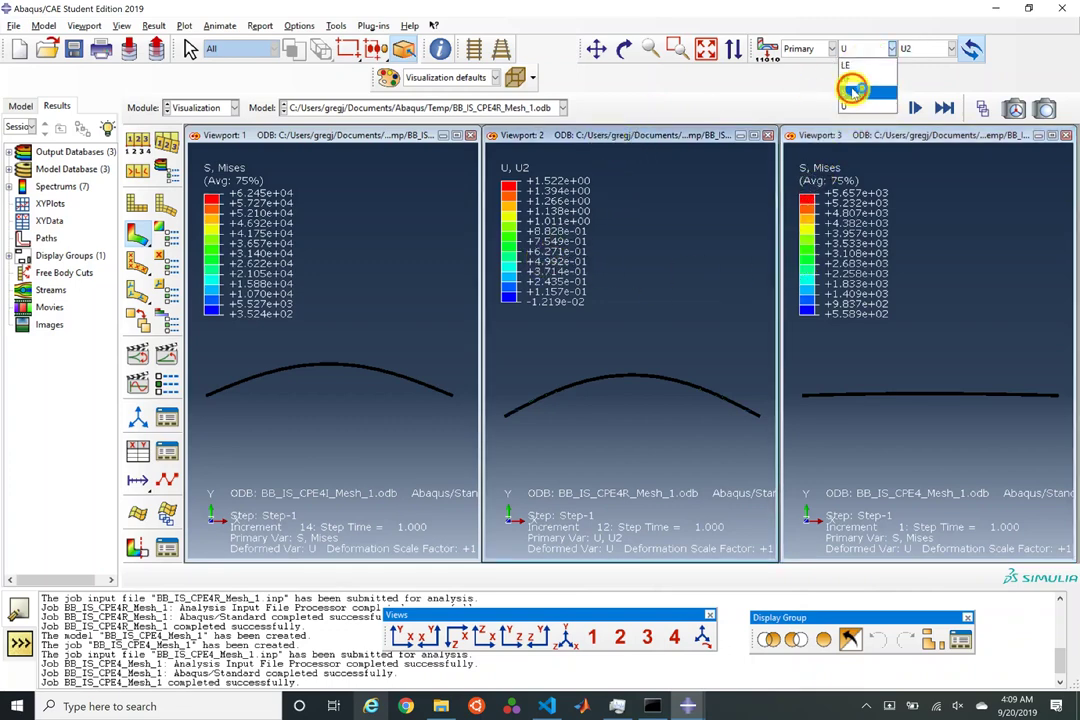
left_click(851, 92)
Step: Apply the linked viewport settings with all options, including field output and frame navigation, to Viewports 1, 2 and 3
left_click(84, 25)
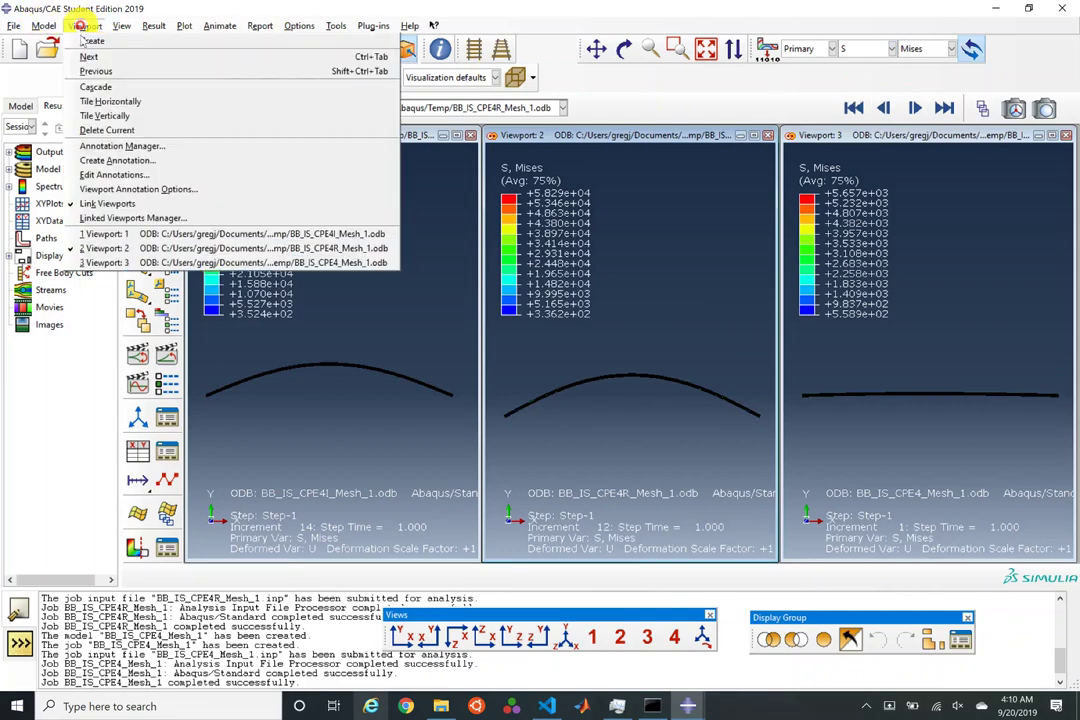
left_click(130, 218)
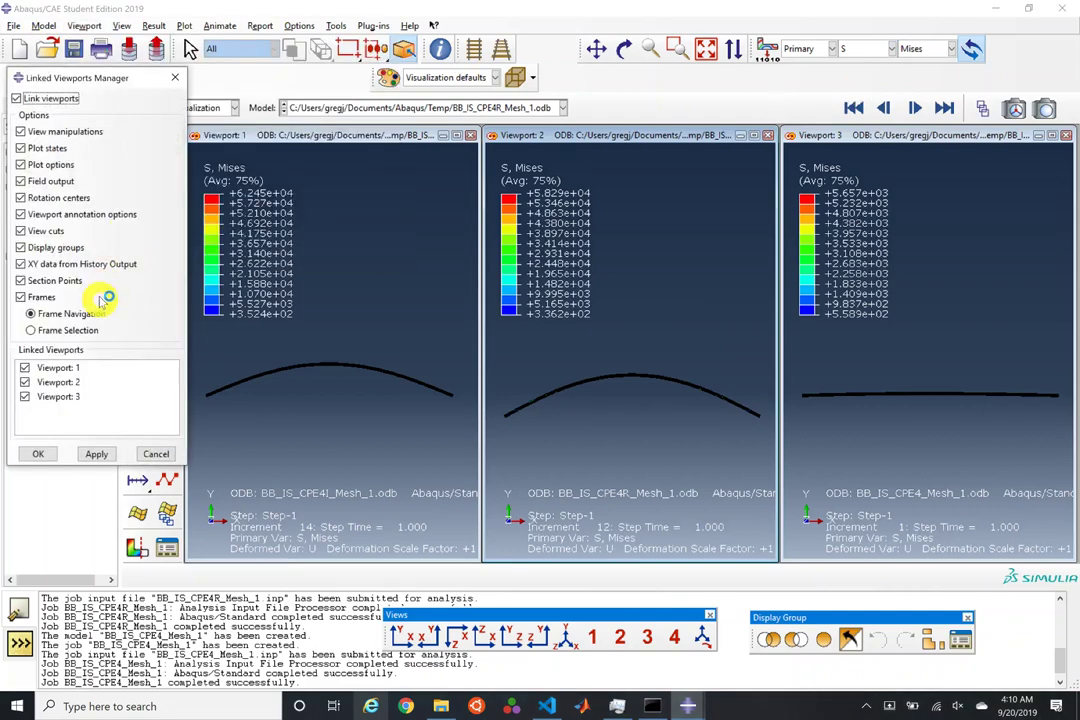
left_click(95, 454)
left_click(57, 455)
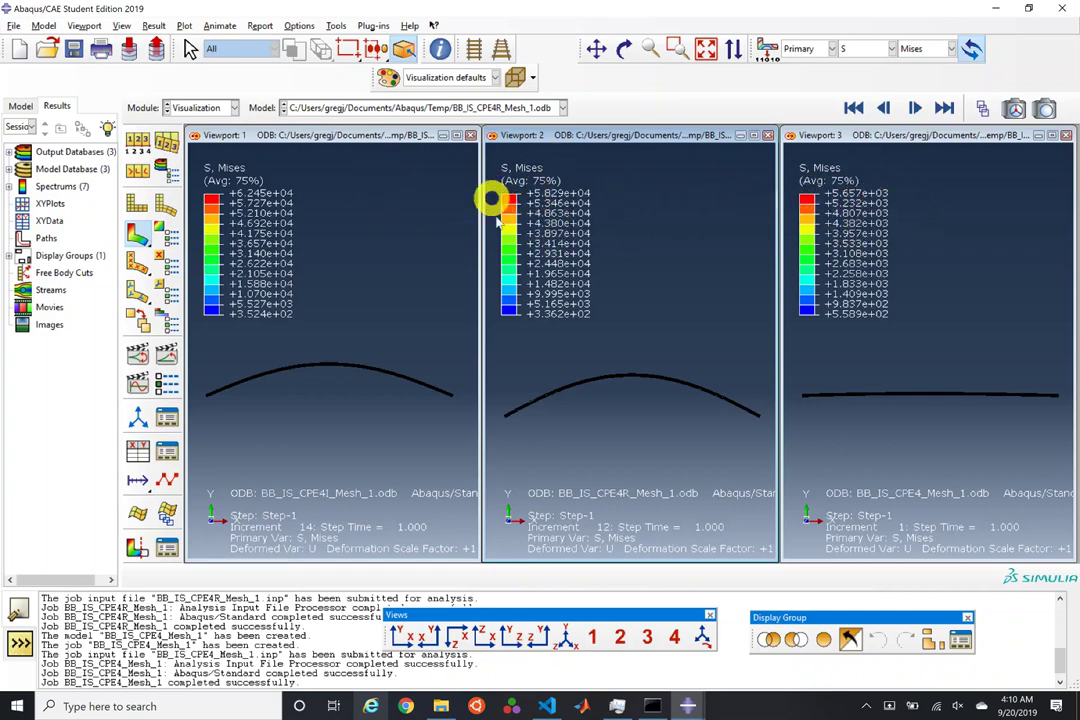
Step: Switch the contour variable to U, Magnitude in the linked viewports and compare the deformed beams up close in the XY view
left_click(892, 48)
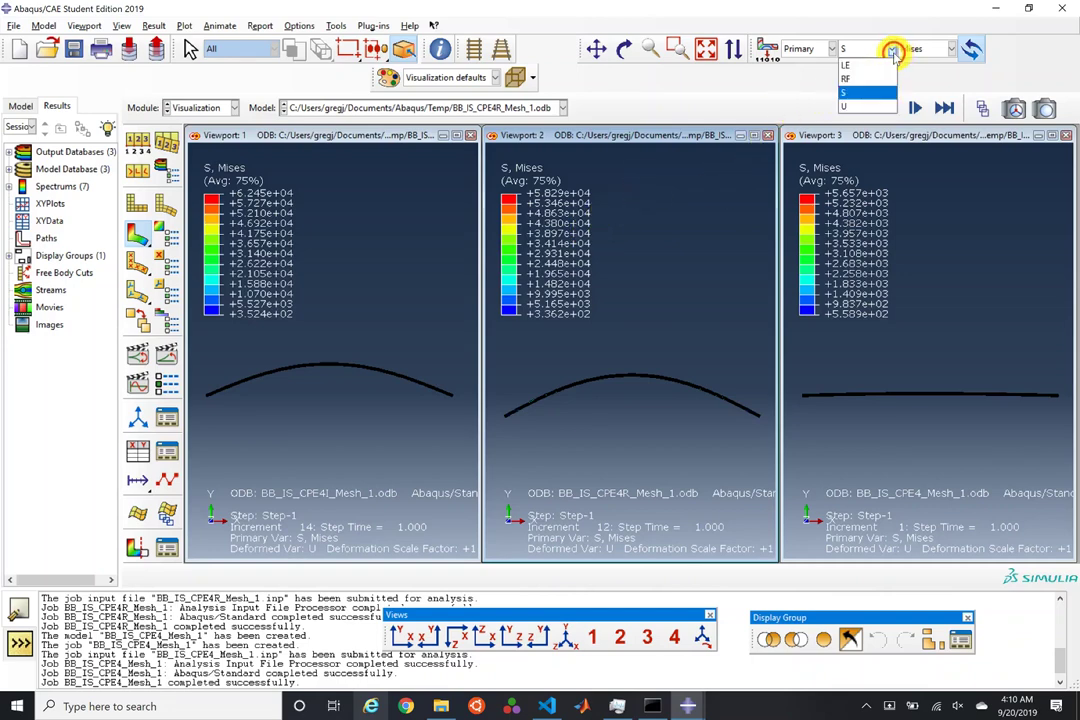
left_click(868, 104)
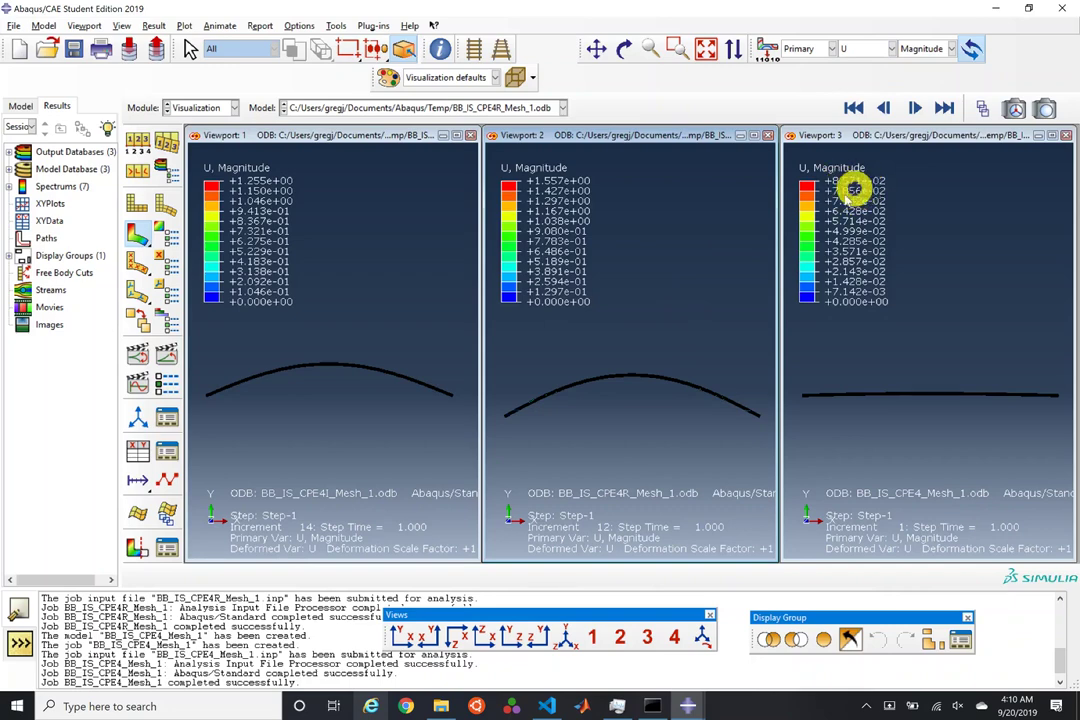
scroll(896, 427, "up", 1)
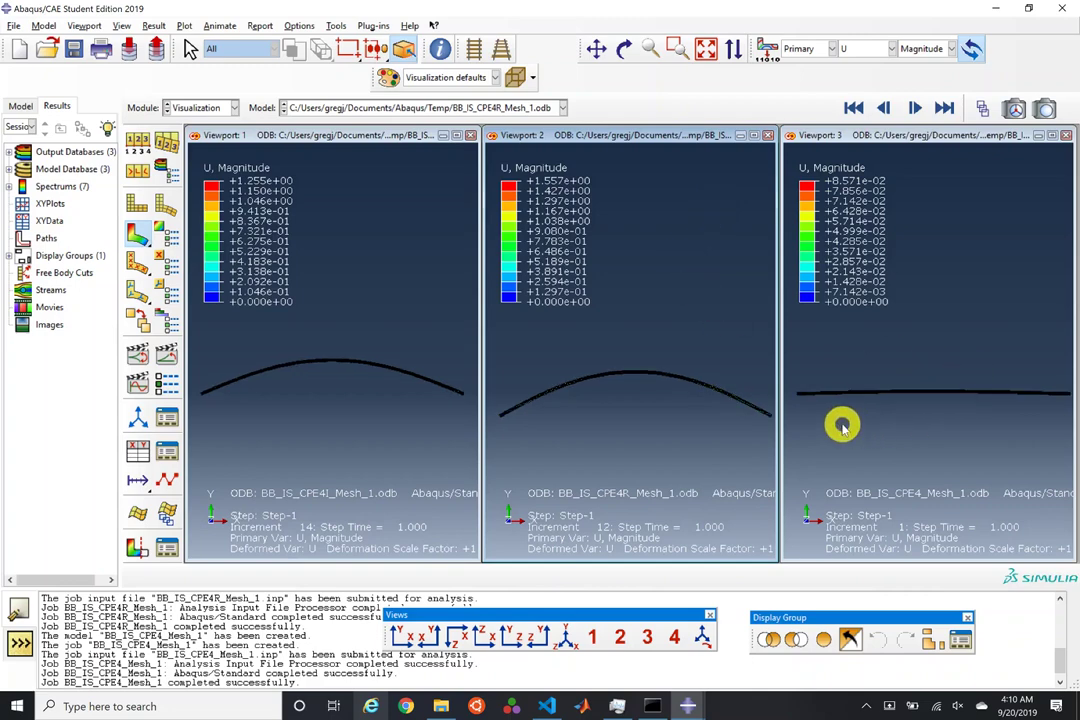
left_click(412, 634)
scroll(930, 393, "up", 1)
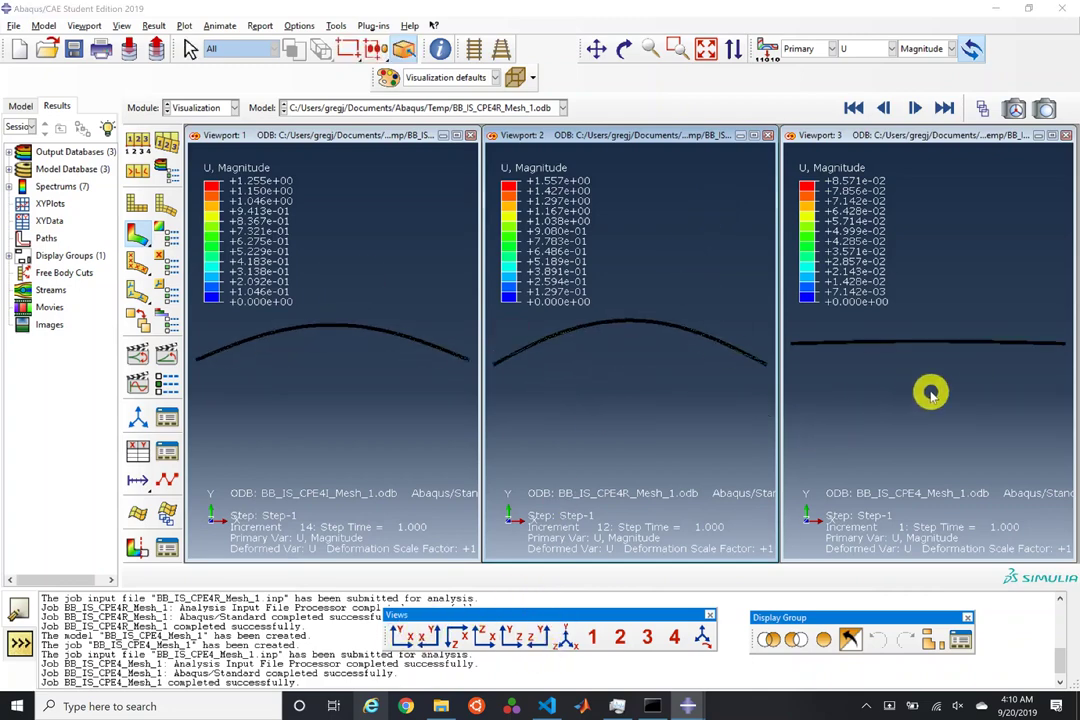
scroll(930, 393, "down", 1)
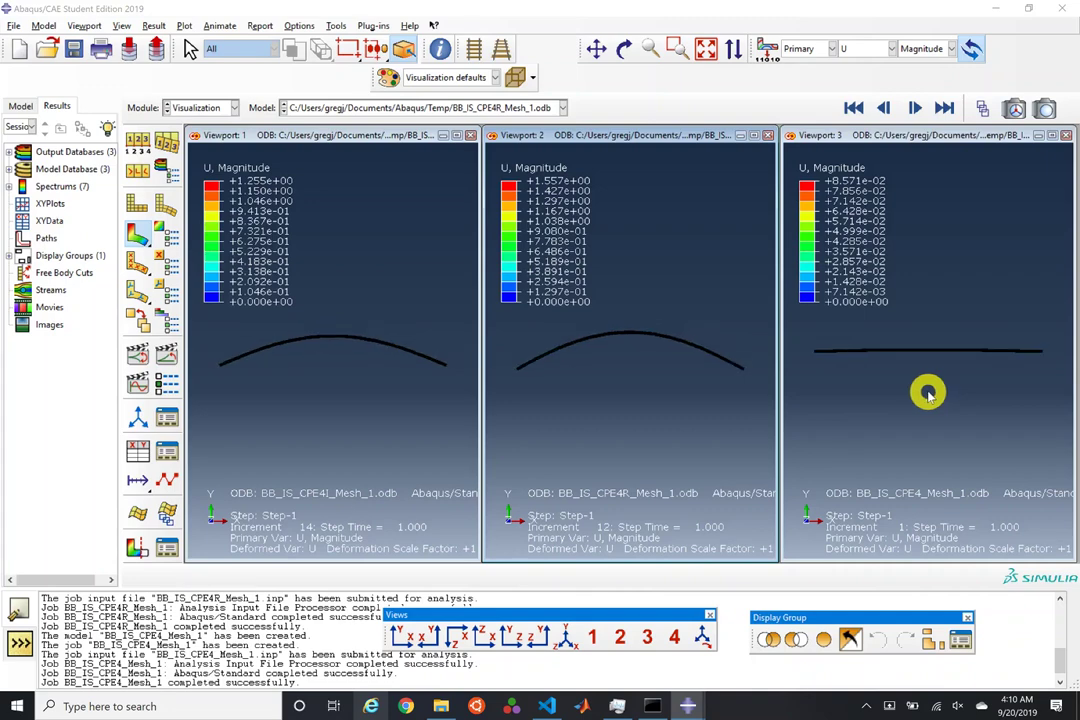
scroll(925, 390, "up", 5)
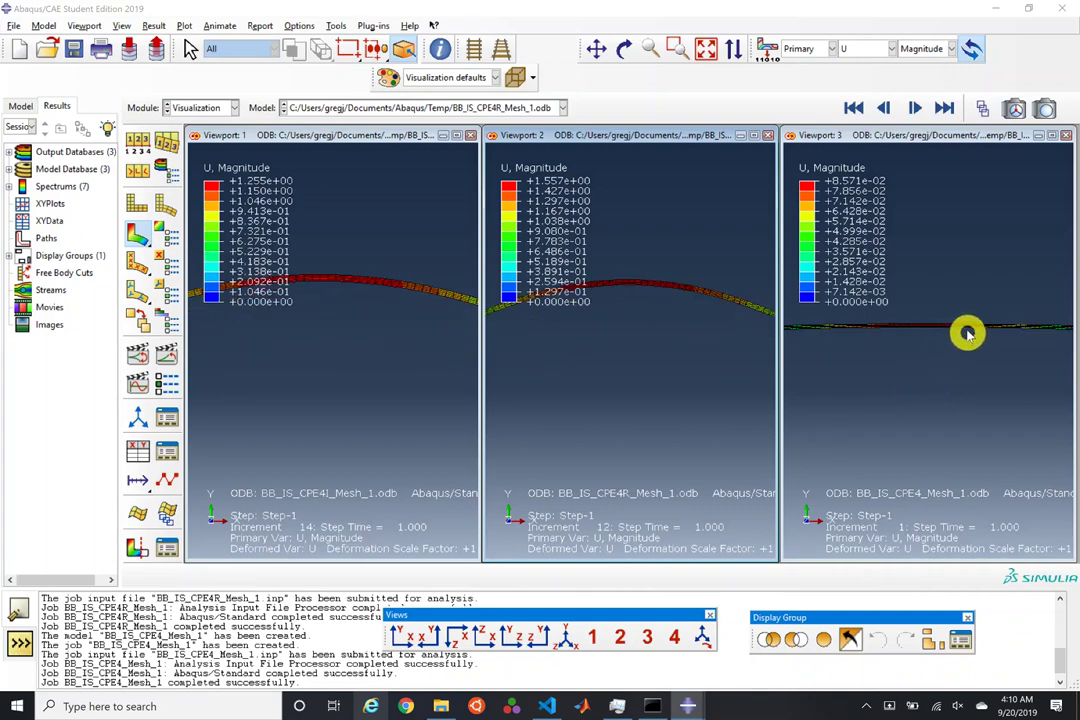
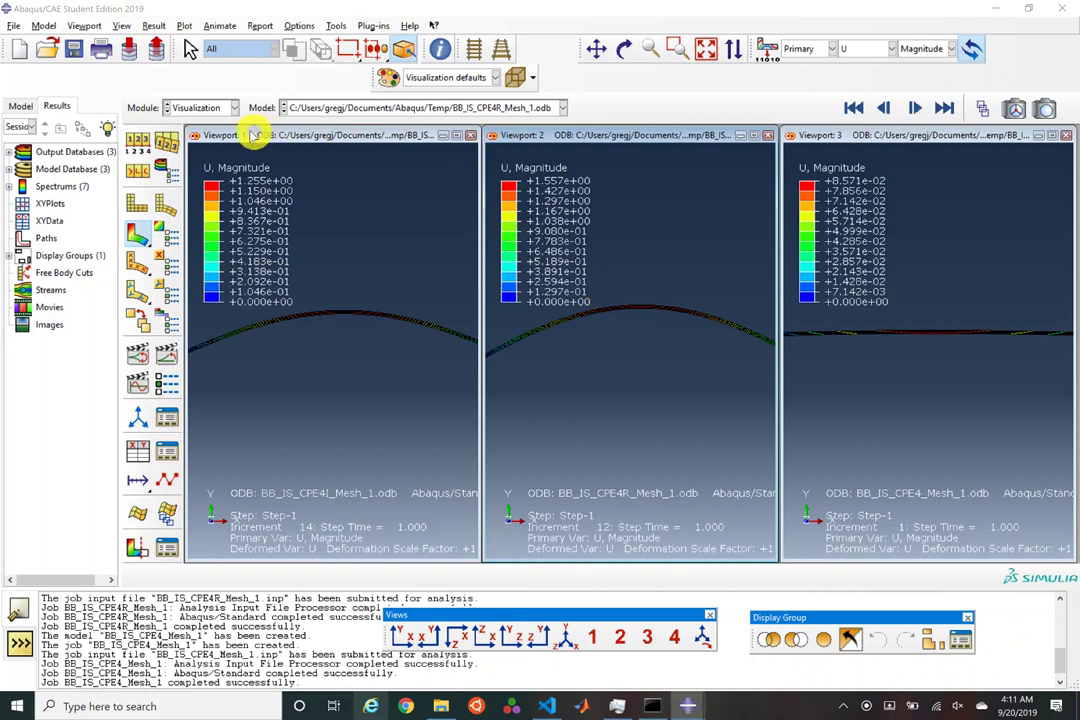
Step: Close Viewport 3 and Viewport 2, keeping only Viewport 1 with the CPE4I results
left_click(1066, 135)
left_click(766, 135)
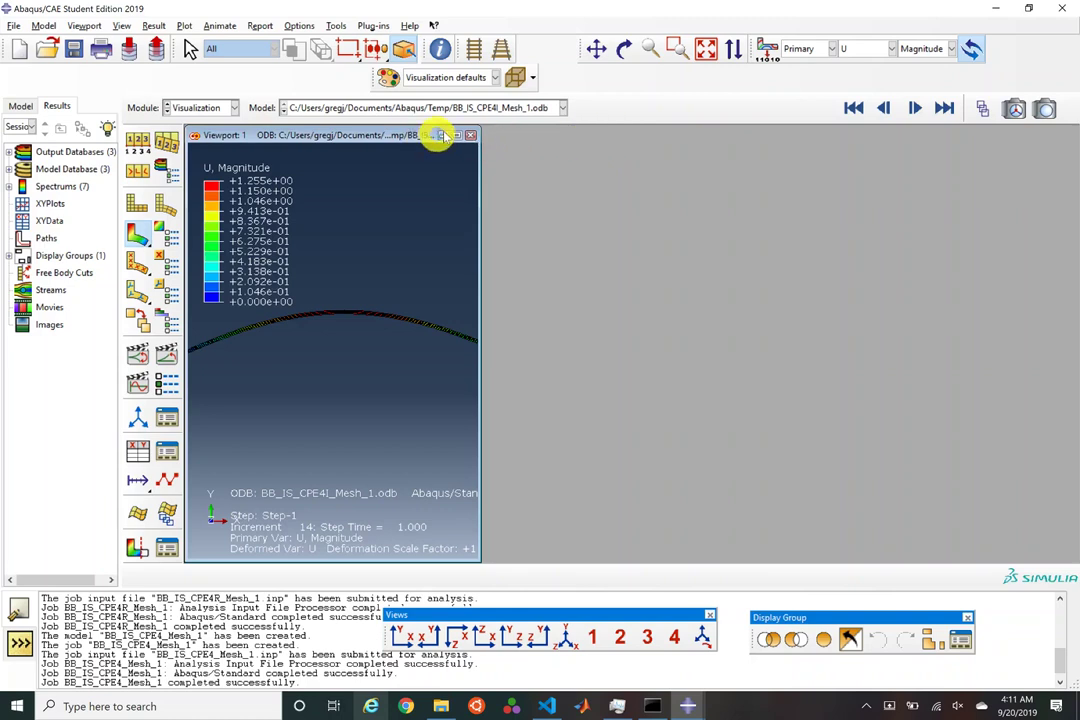
Step: Maximize the results viewport and examine the displacement magnitude contour along the deformed beam
left_click(456, 135)
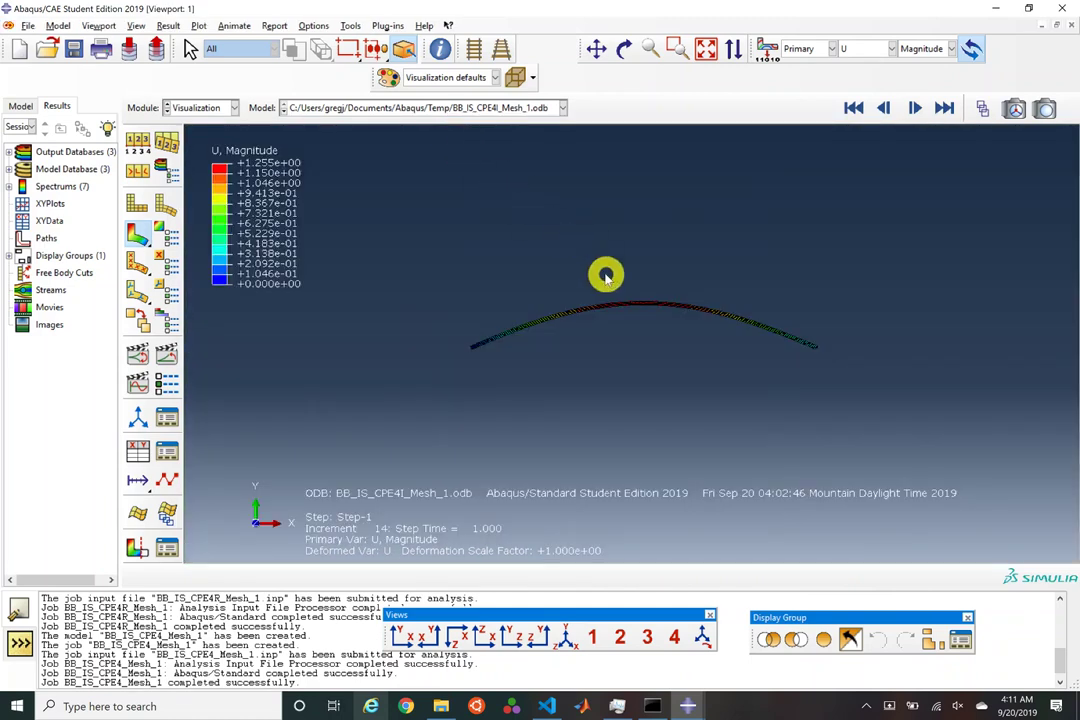
scroll(640, 278, "up", 3)
scroll(680, 313, "up", 3)
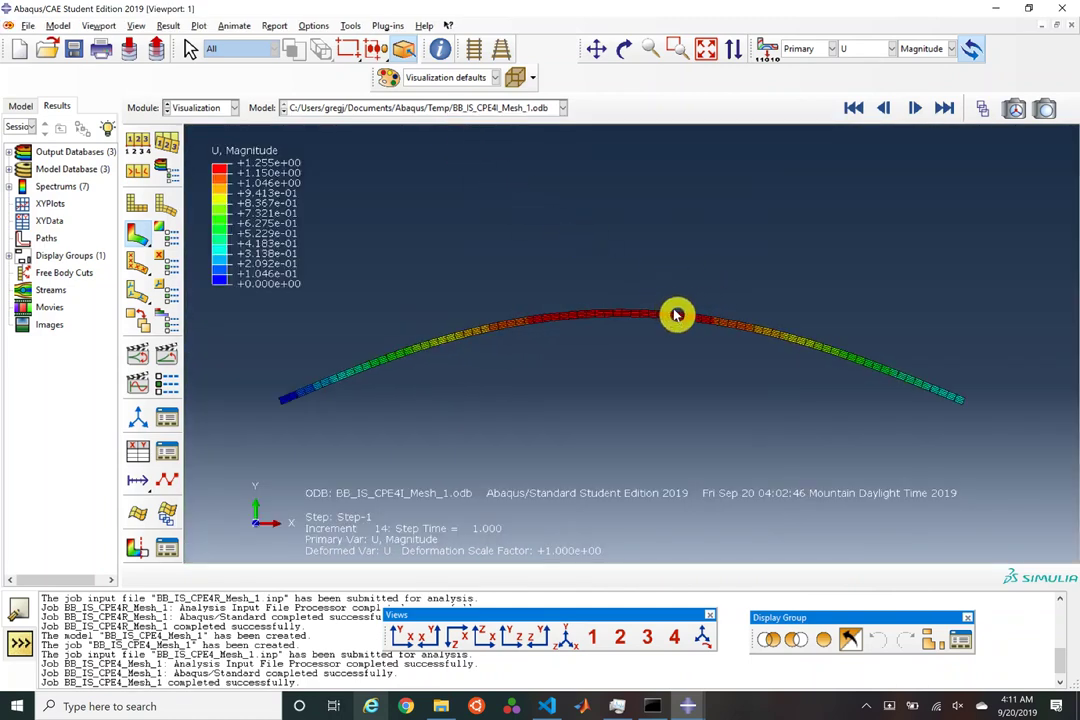
scroll(520, 358, "up", 2)
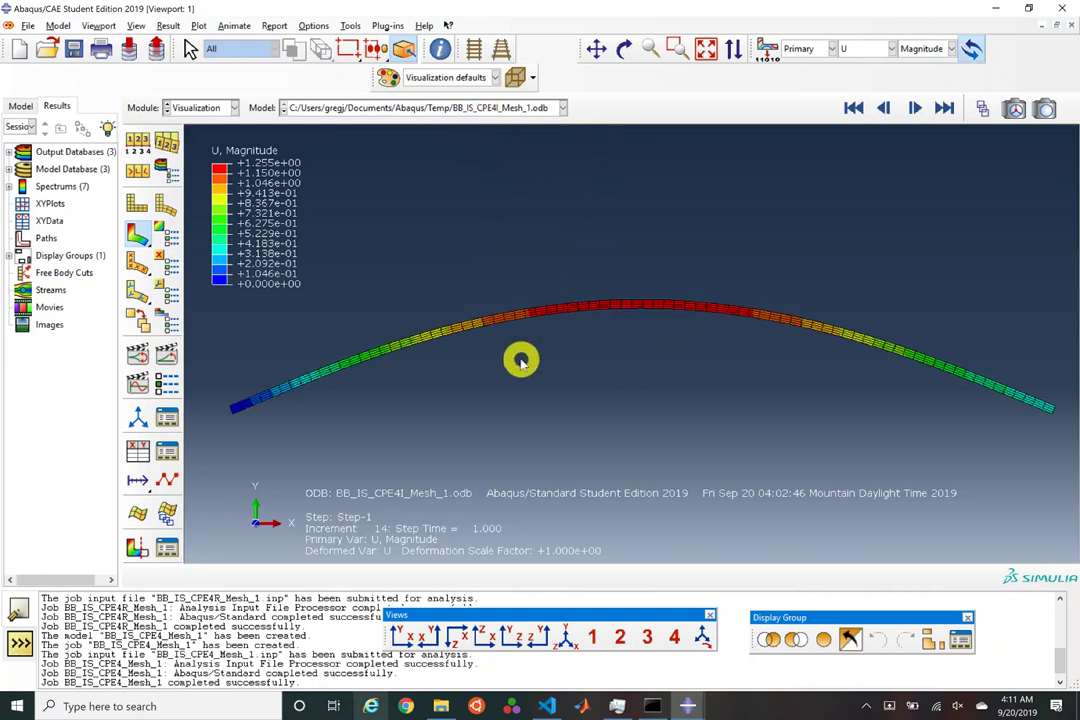
Step: Copy the model BB_IS_CPE4I_Mesh_1 as BB_IS_CPE4I_Mesh_1-CaseB and widen the model tree to show the full names
left_click(25, 106)
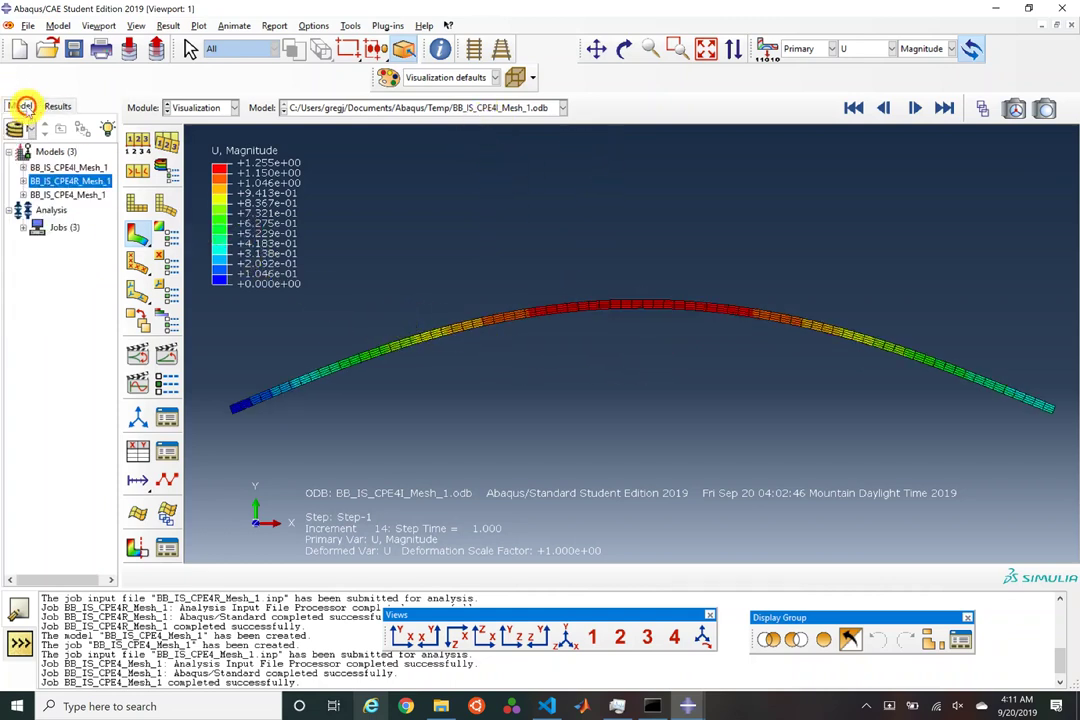
left_click(87, 168)
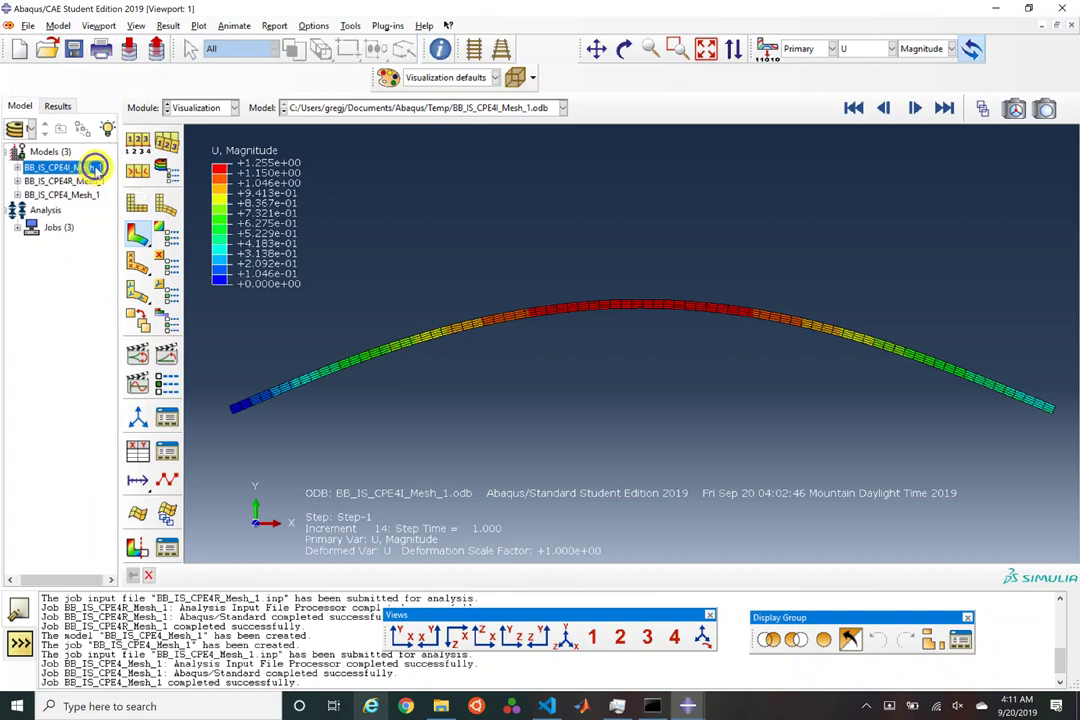
right_click(93, 167)
left_click(120, 190)
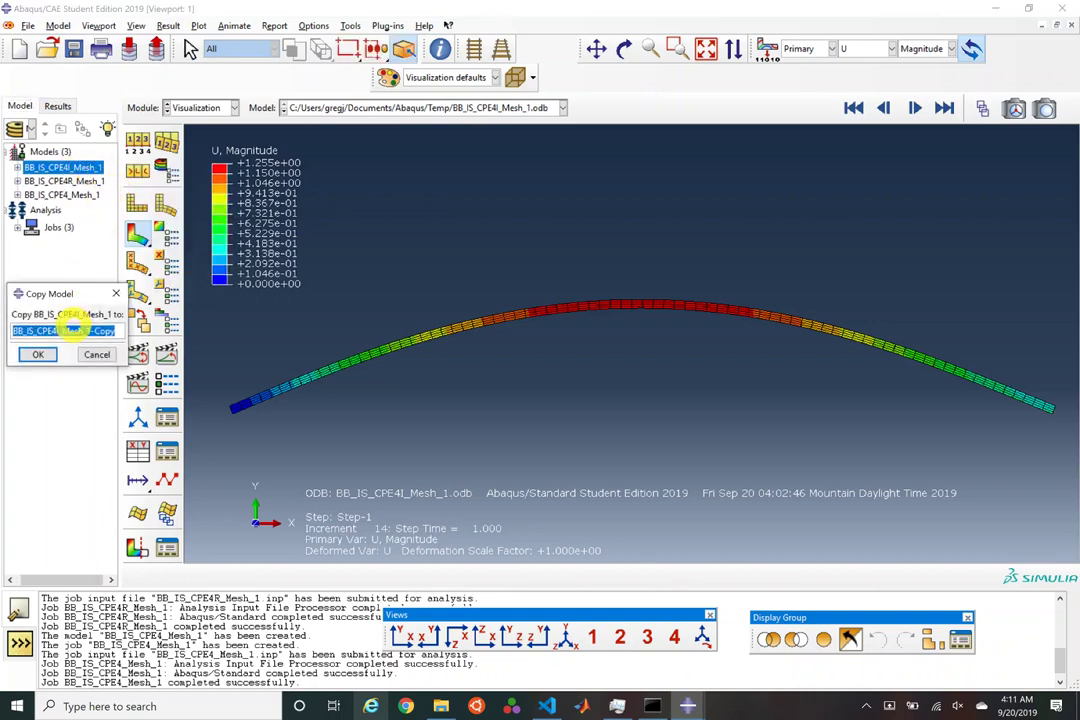
left_click(116, 333)
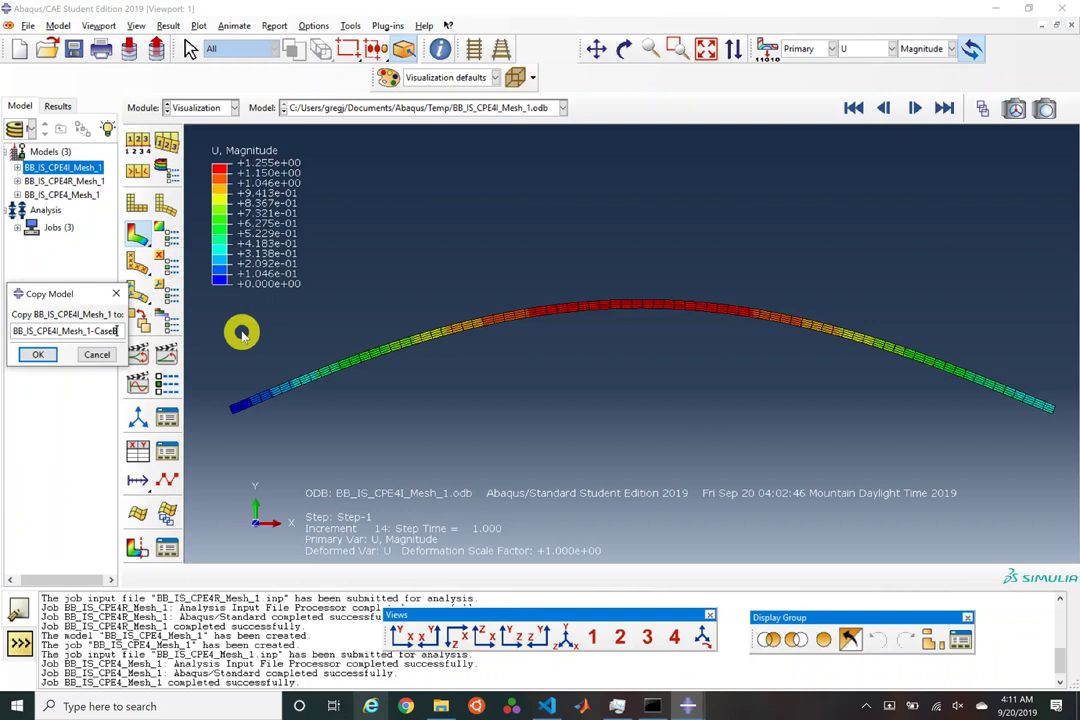
key("Return")
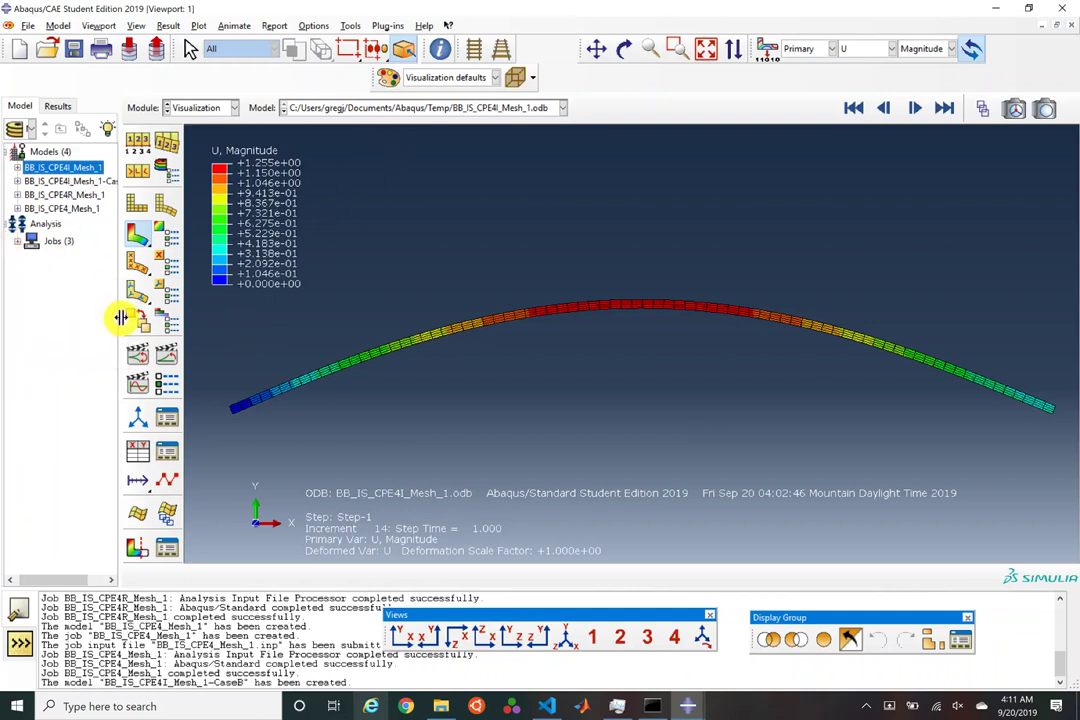
left_click_drag(120, 318, 172, 318)
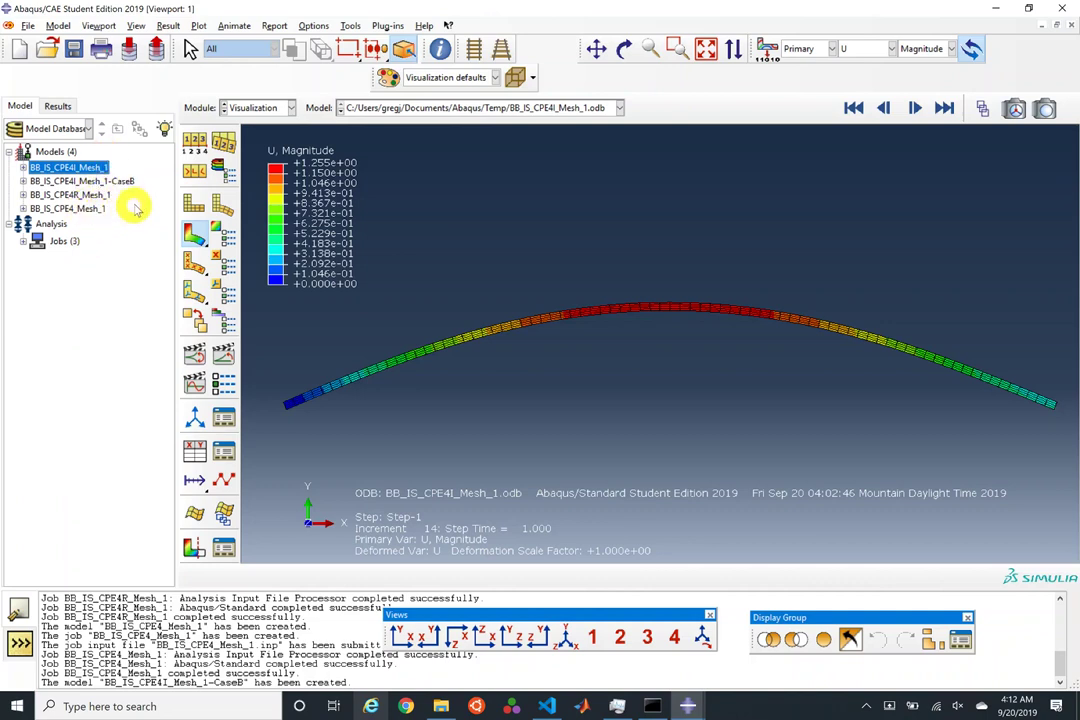
Step: In the Load module for the CaseB model, rename the PinLeft boundary condition to FixLeft
left_click(283, 107)
left_click(256, 191)
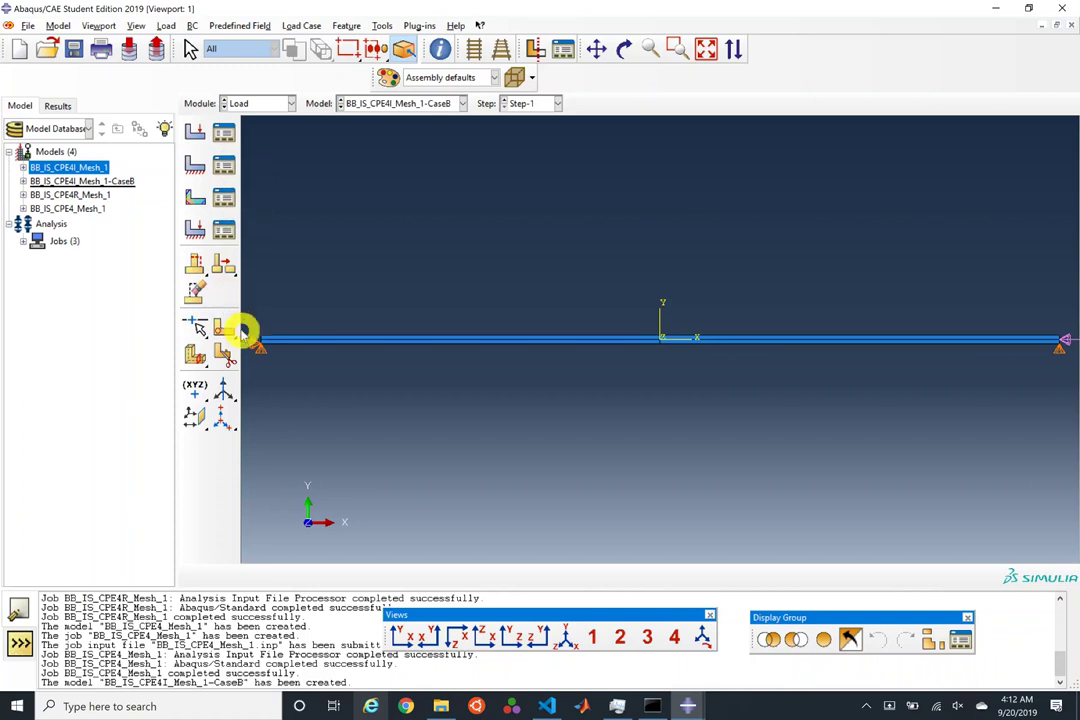
left_click(224, 168)
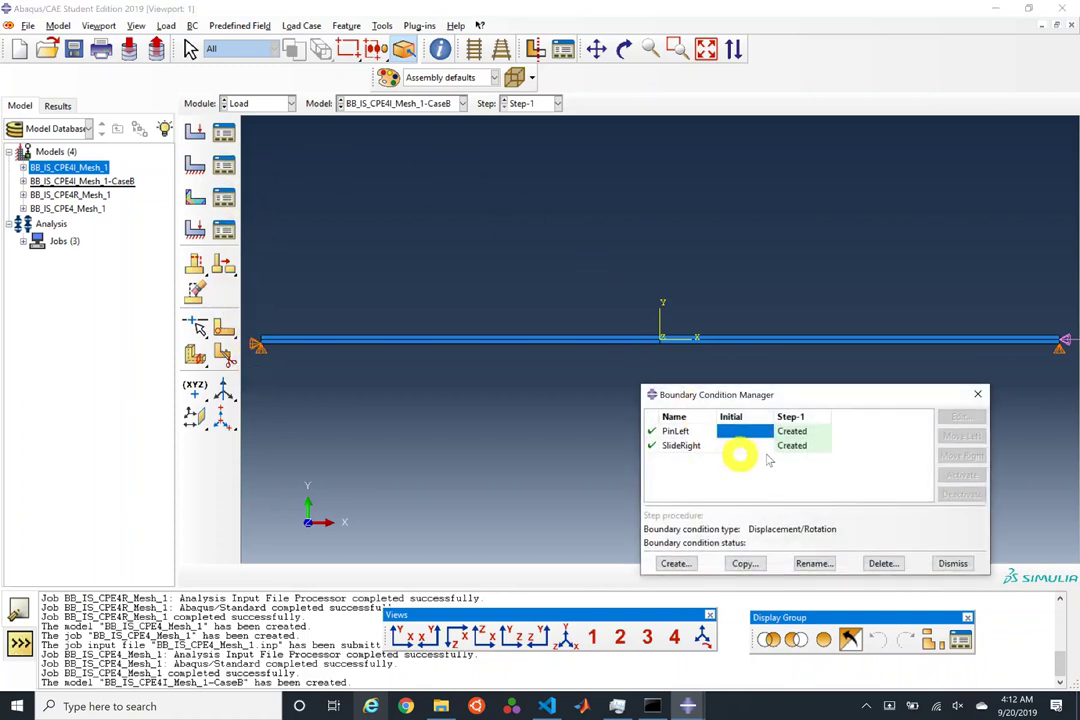
left_click(815, 563)
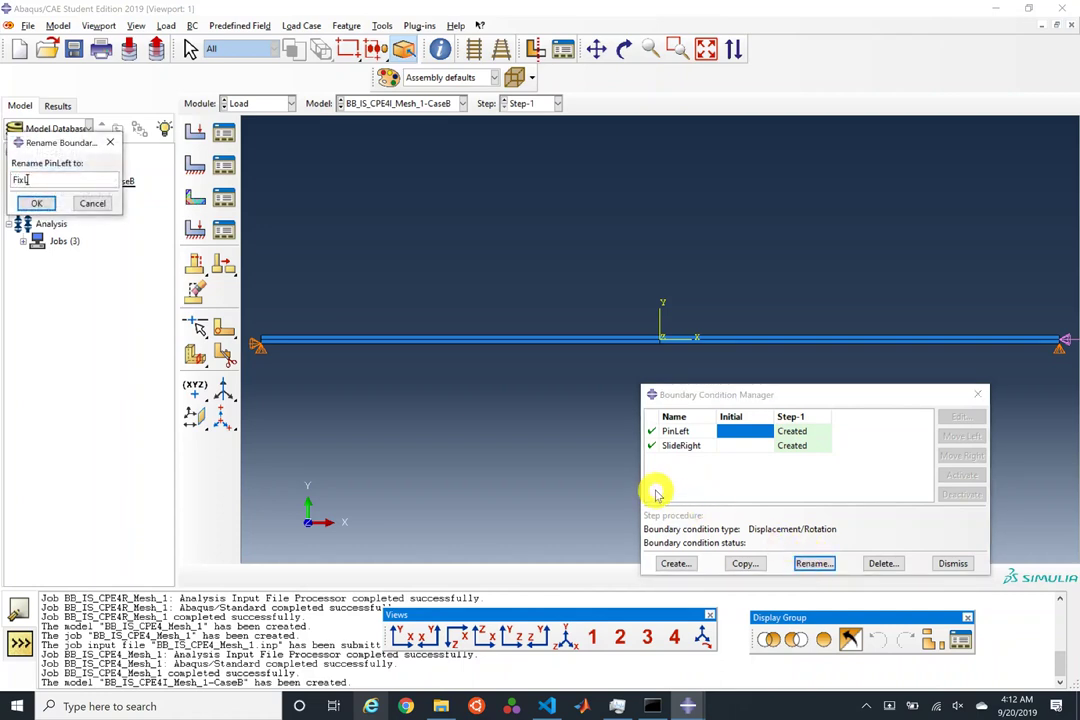
type("FixLeft")
key("Return")
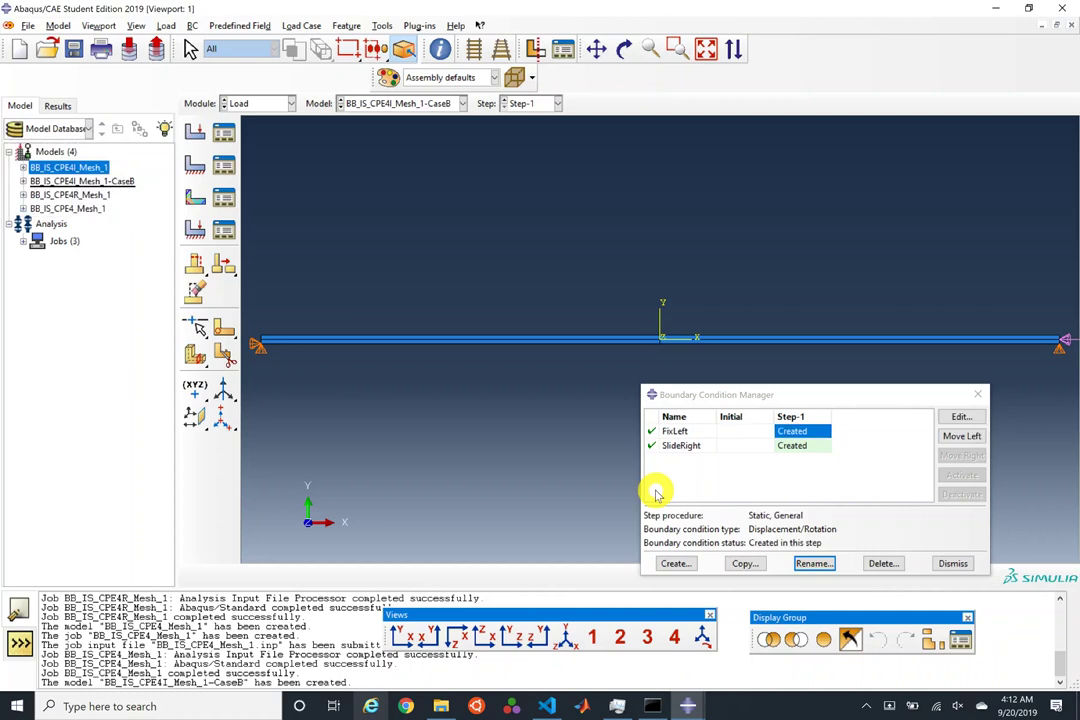
Step: Redefine Set-1, the FixLeft region, as the two vertical edges at the beam's left end
left_click(815, 431)
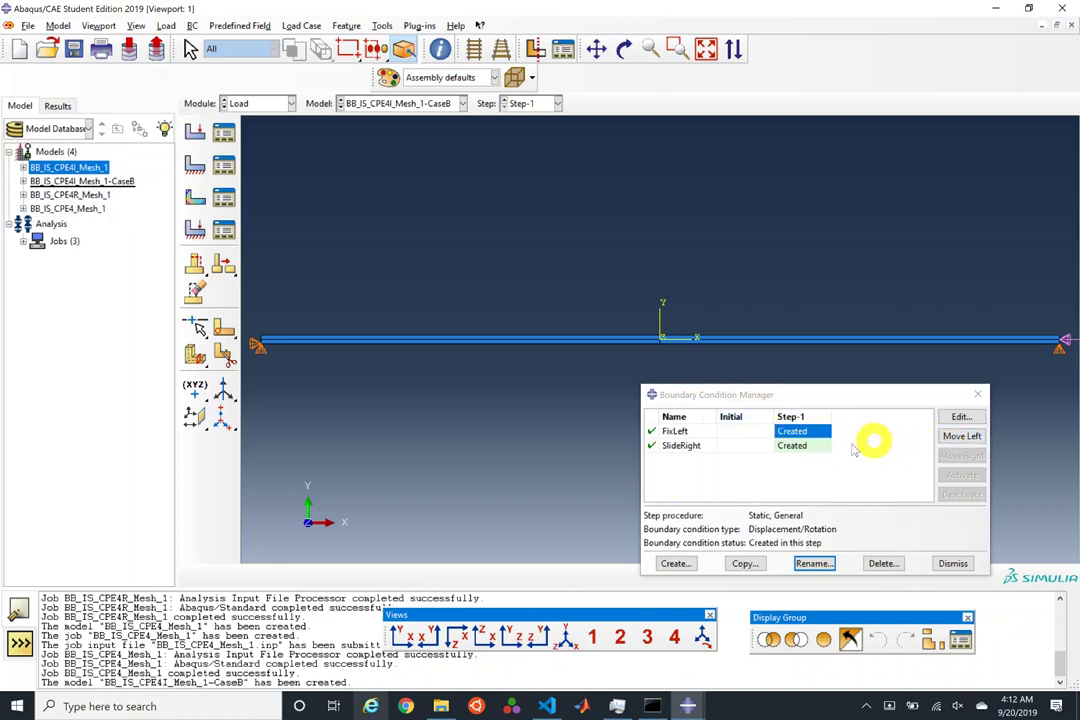
left_click(820, 432)
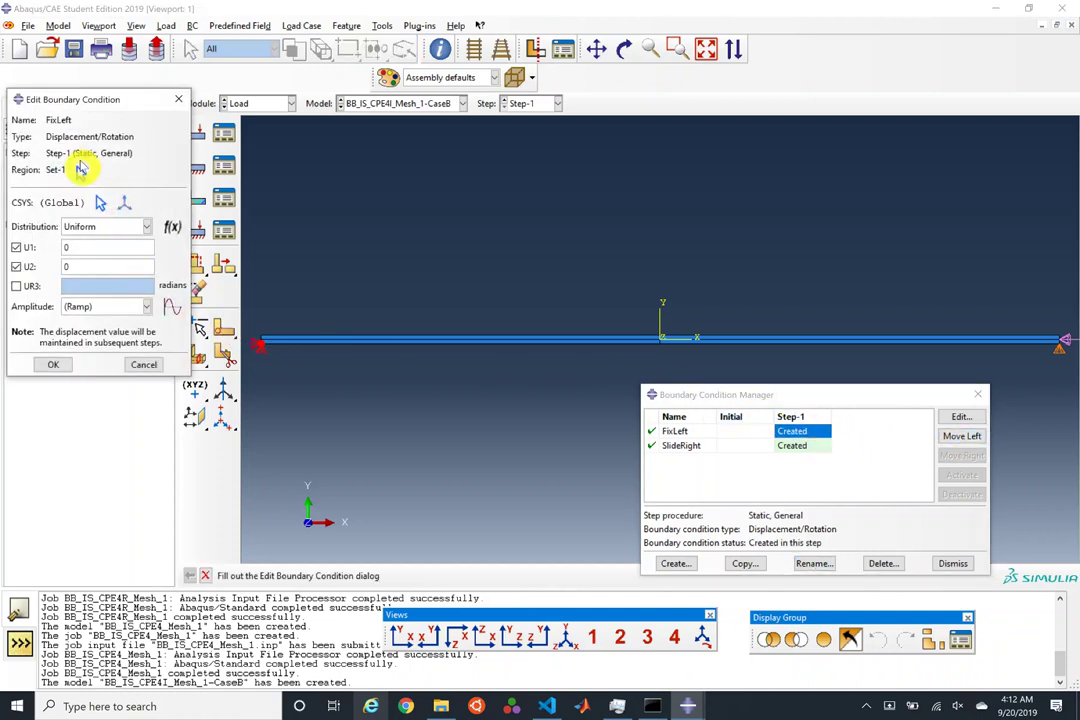
left_click(380, 26)
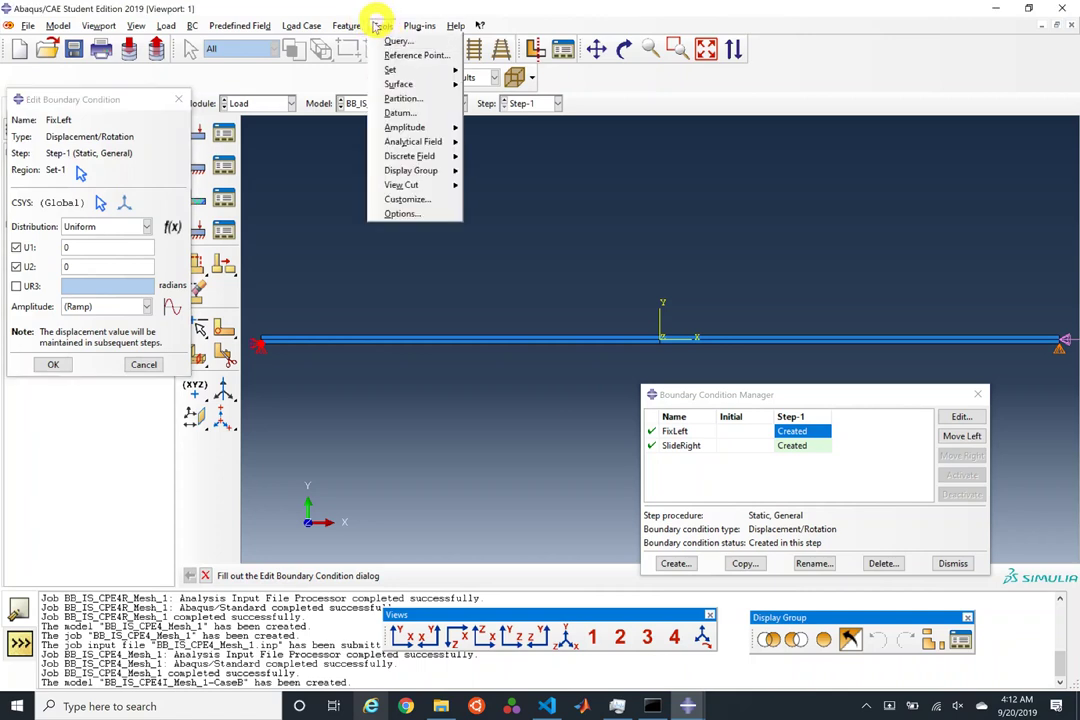
mouse_move(428, 72)
left_click(498, 71)
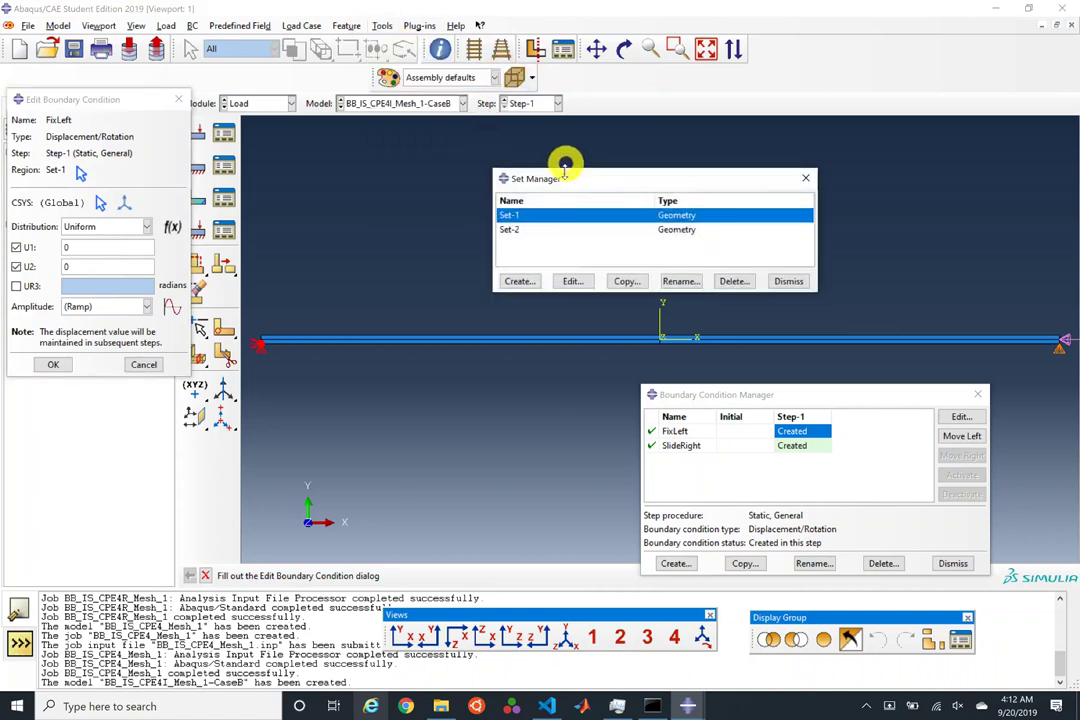
left_click(573, 283)
scroll(260, 350, "up", 5)
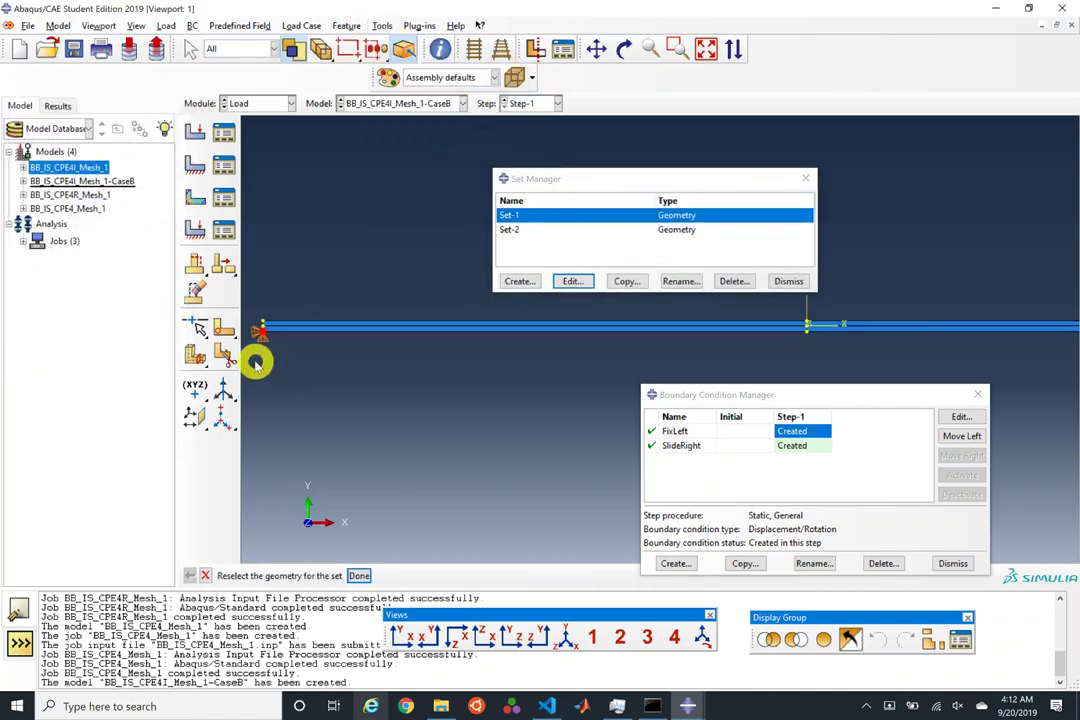
scroll(276, 294, "up", 3)
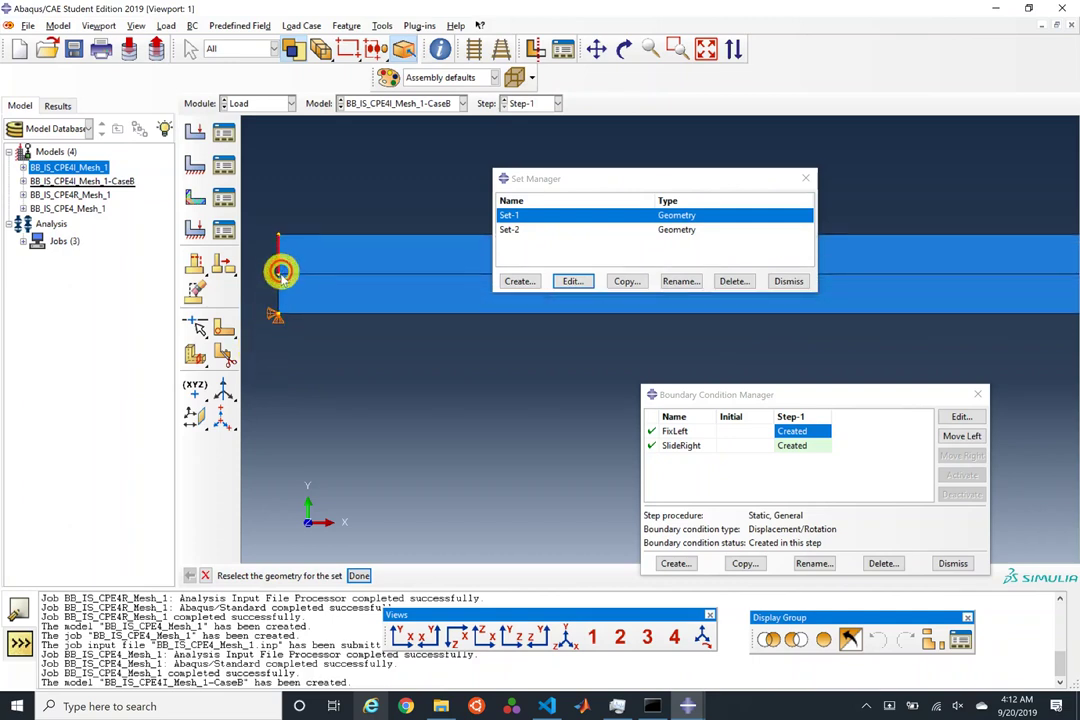
middle_click(316, 361)
Step: Redefine Set-2 as the two vertical edges at the beam's right end
scroll(316, 369, "down", 2)
scroll(300, 355, "down", 5)
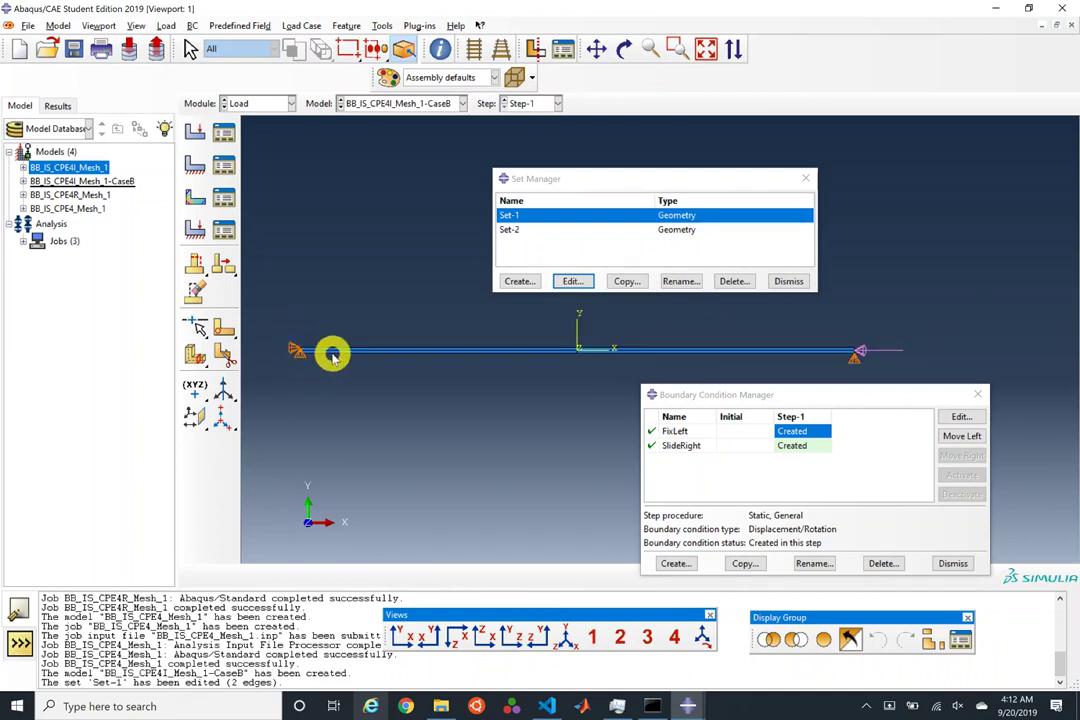
scroll(904, 345, "up", 3)
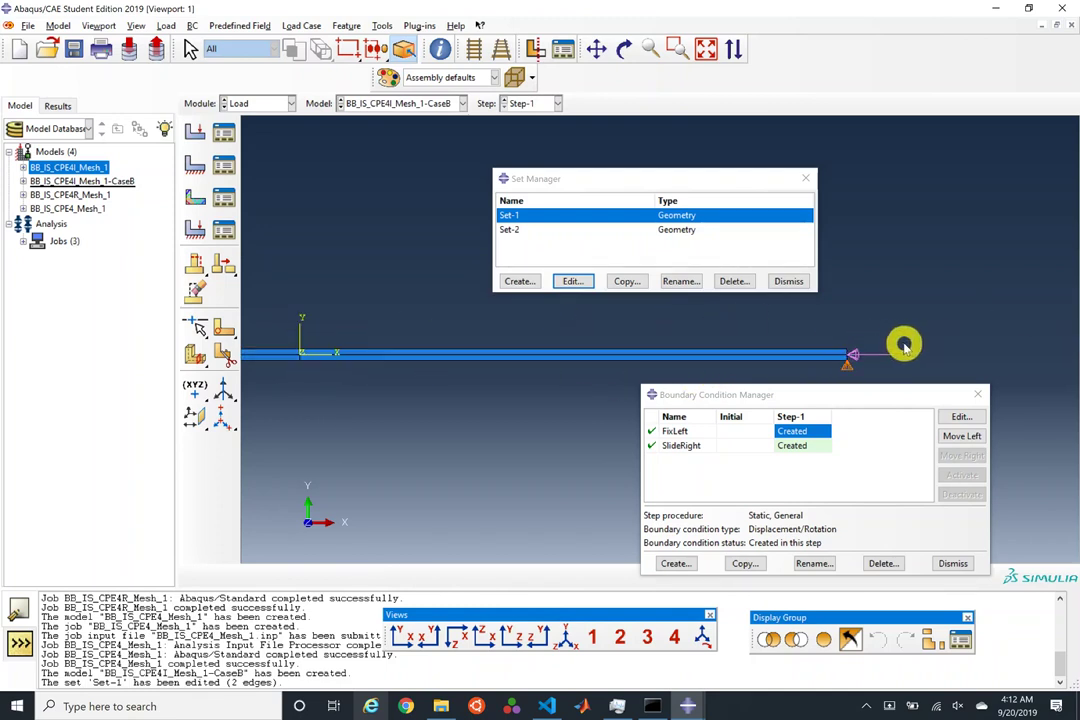
scroll(900, 344, "up", 2)
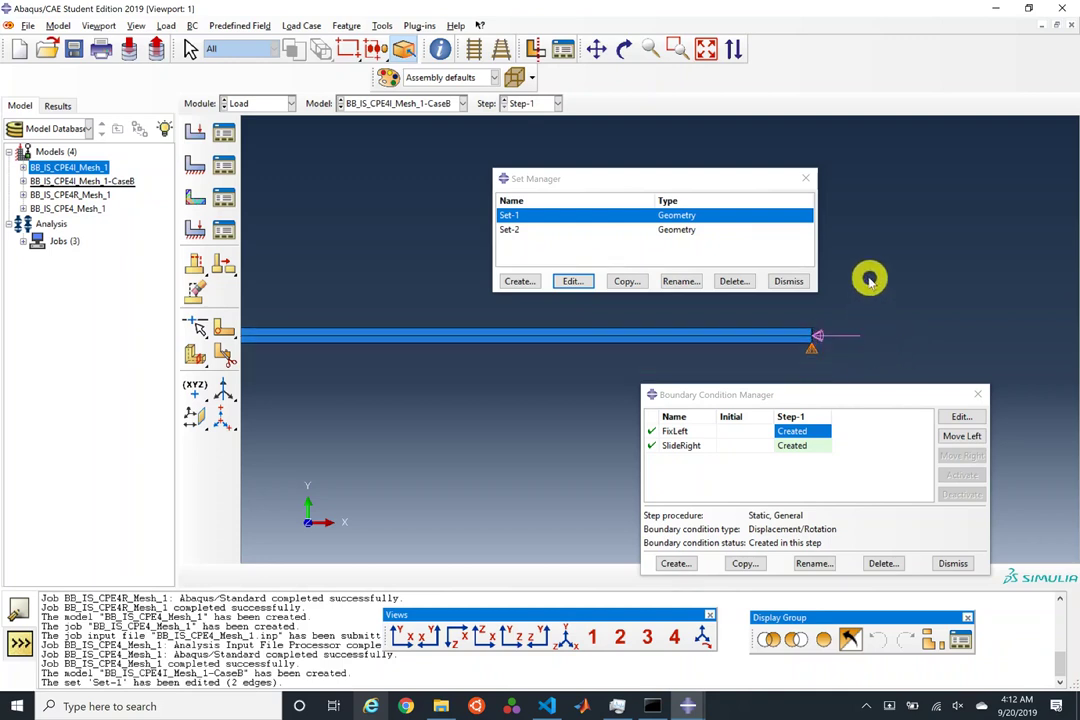
scroll(860, 345, "up", 3)
left_click(600, 232)
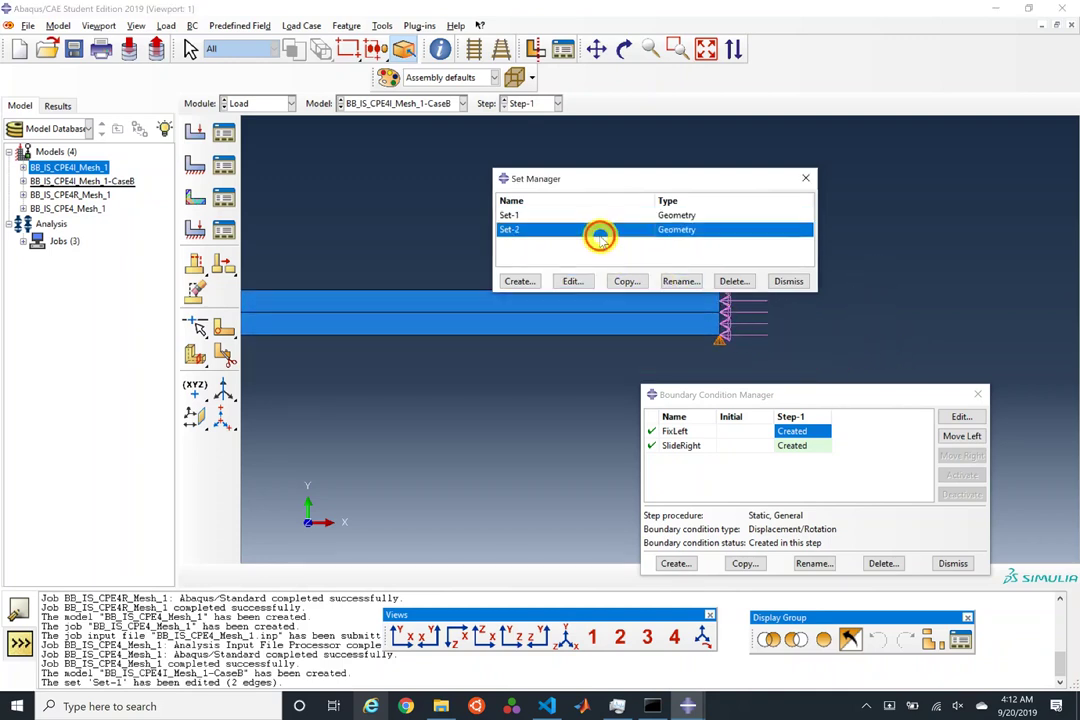
double_click(600, 233)
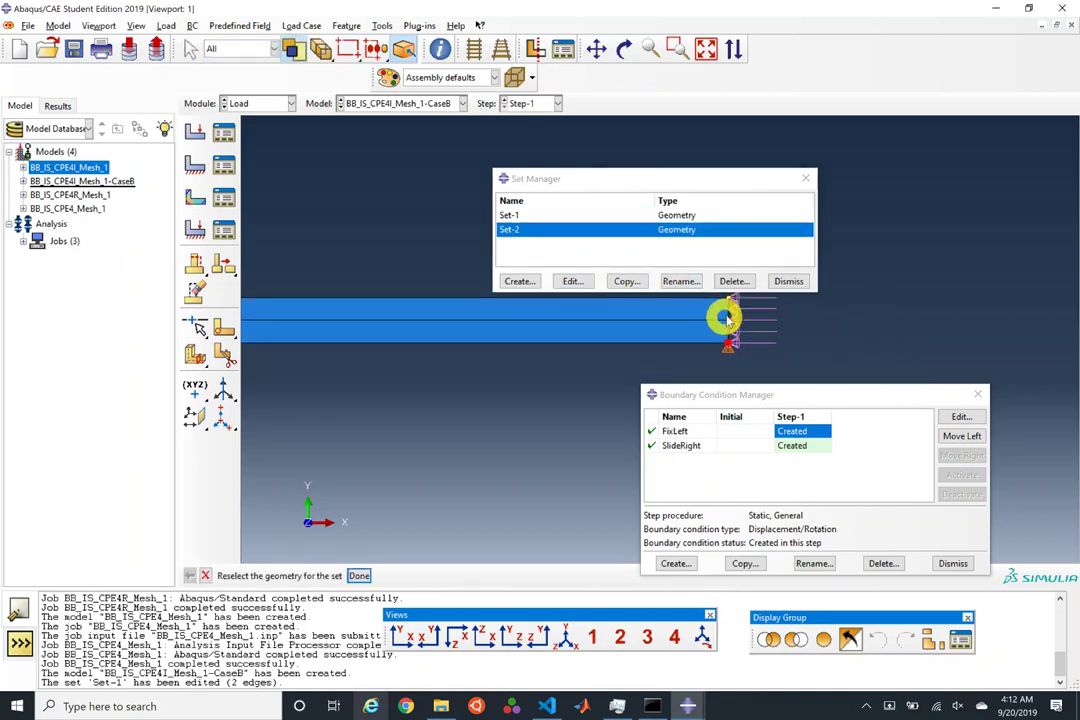
left_click(727, 318)
middle_click(790, 339)
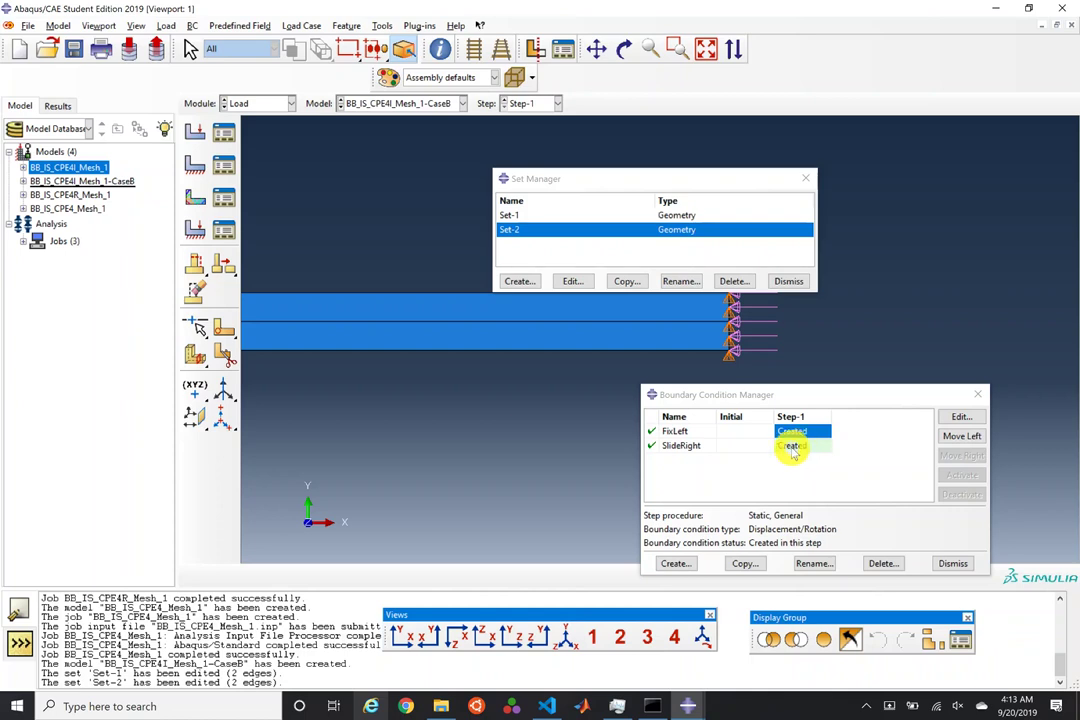
Step: Set the SlideRight boundary condition's displacements in Step-1 to U1 = -7.5 and U2 = 1
left_click(789, 447)
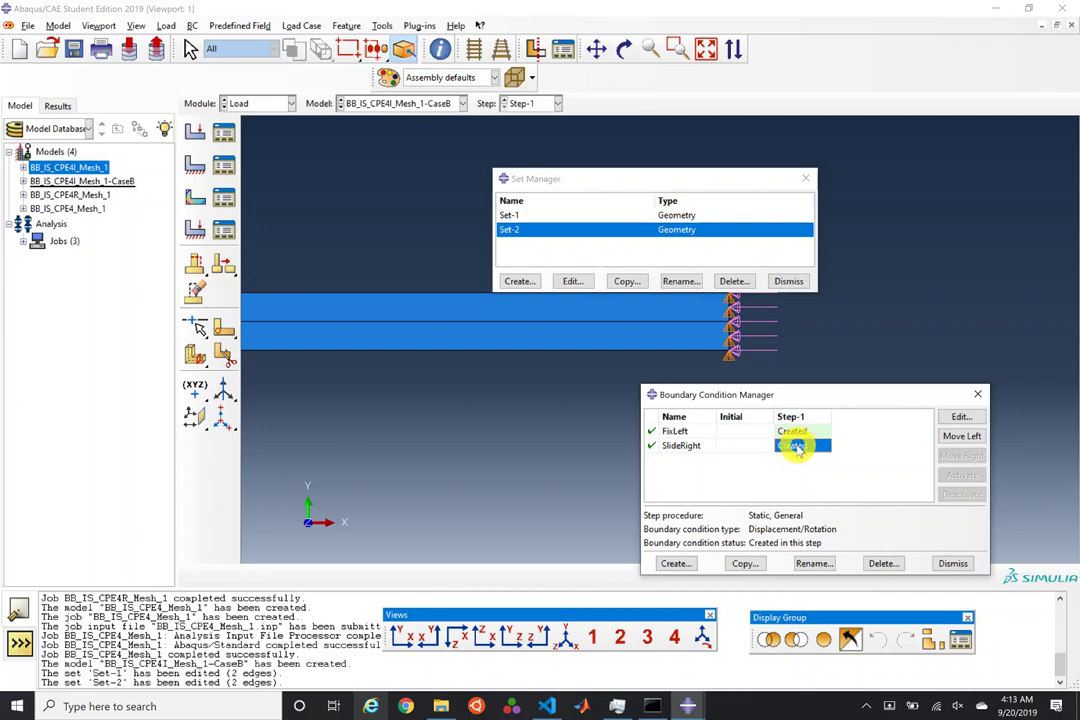
double_click(795, 446)
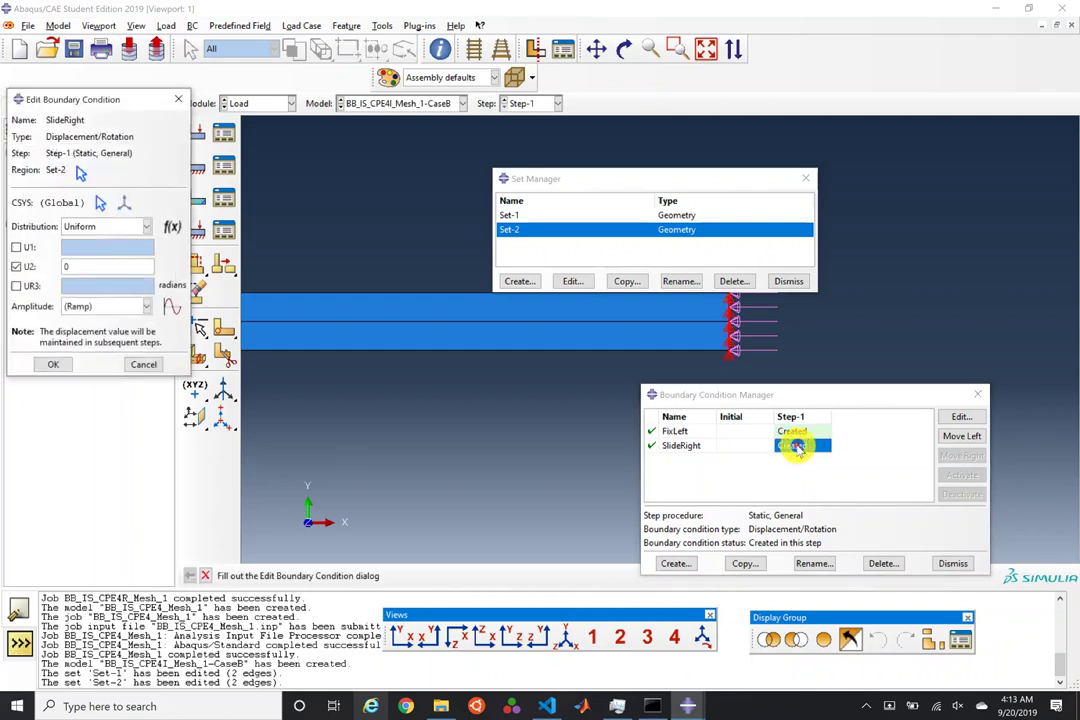
left_click(36, 248)
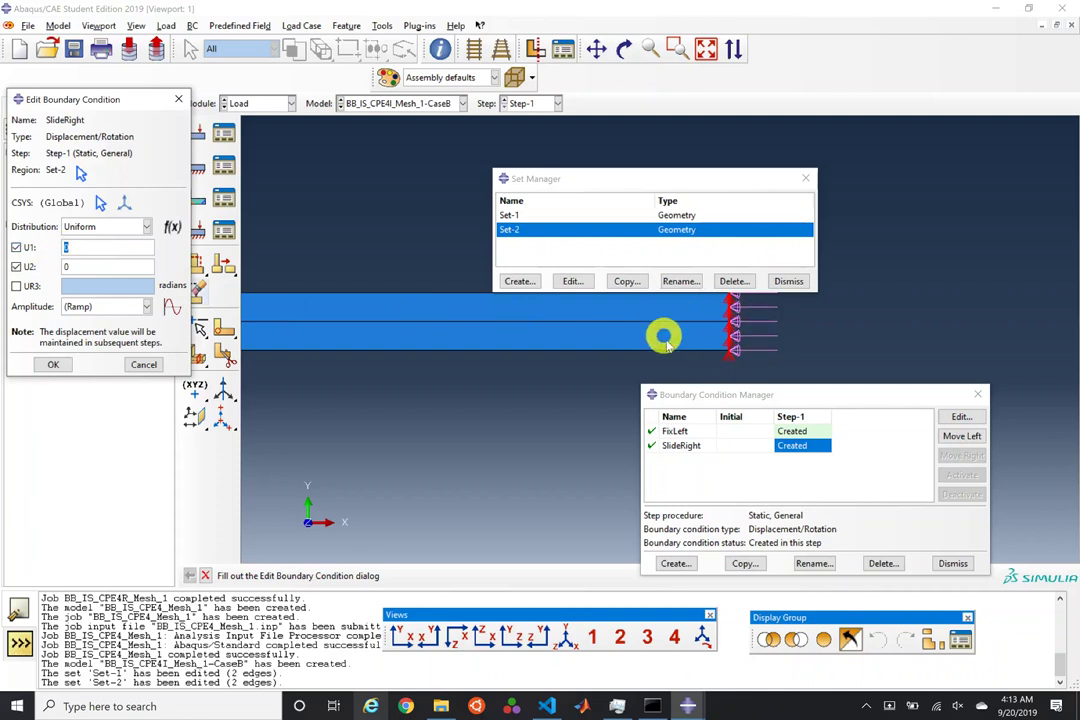
type("-7.5")
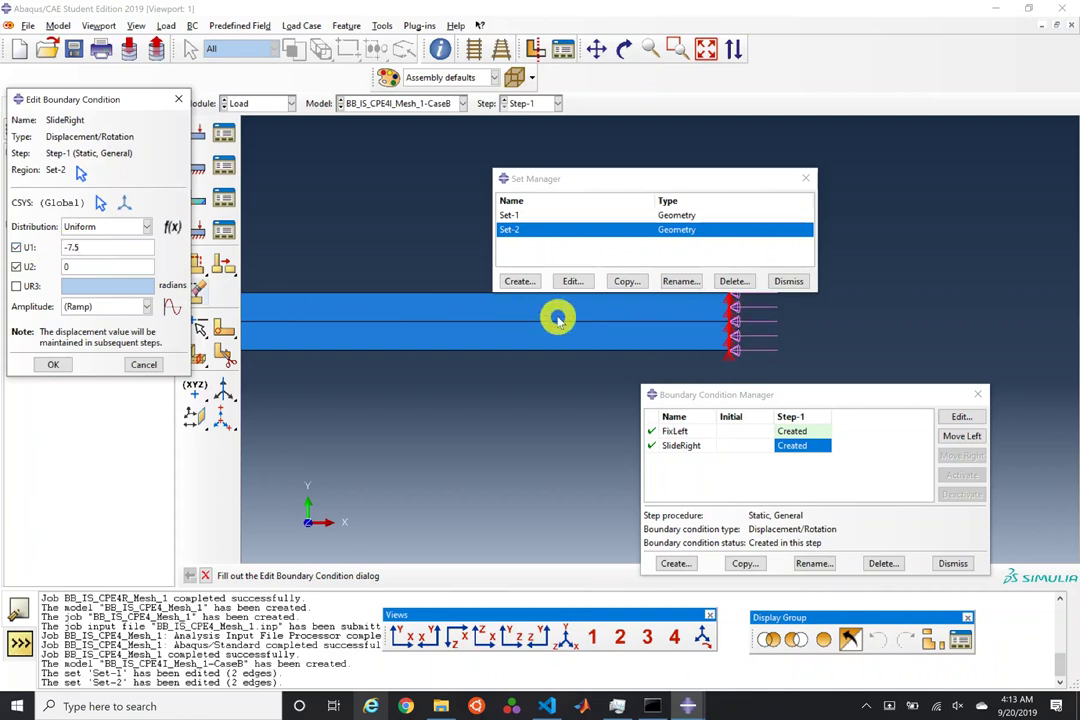
key("Tab")
key("Tab")
type("1")
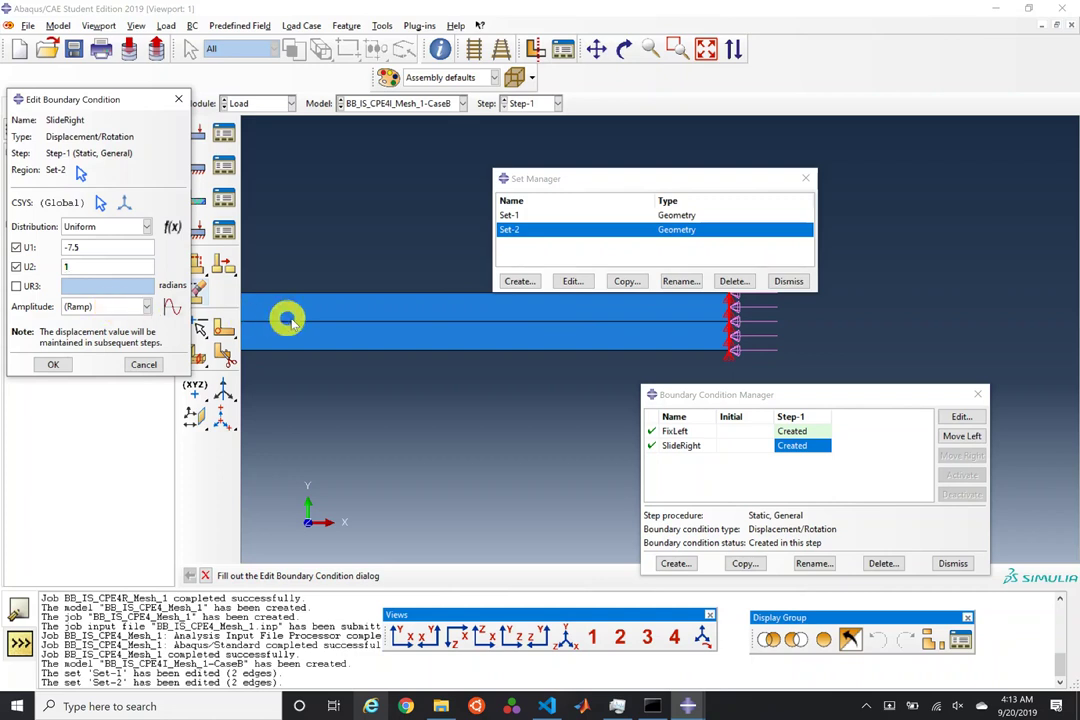
scroll(945, 352, "up", 3)
scroll(945, 352, "up", 5)
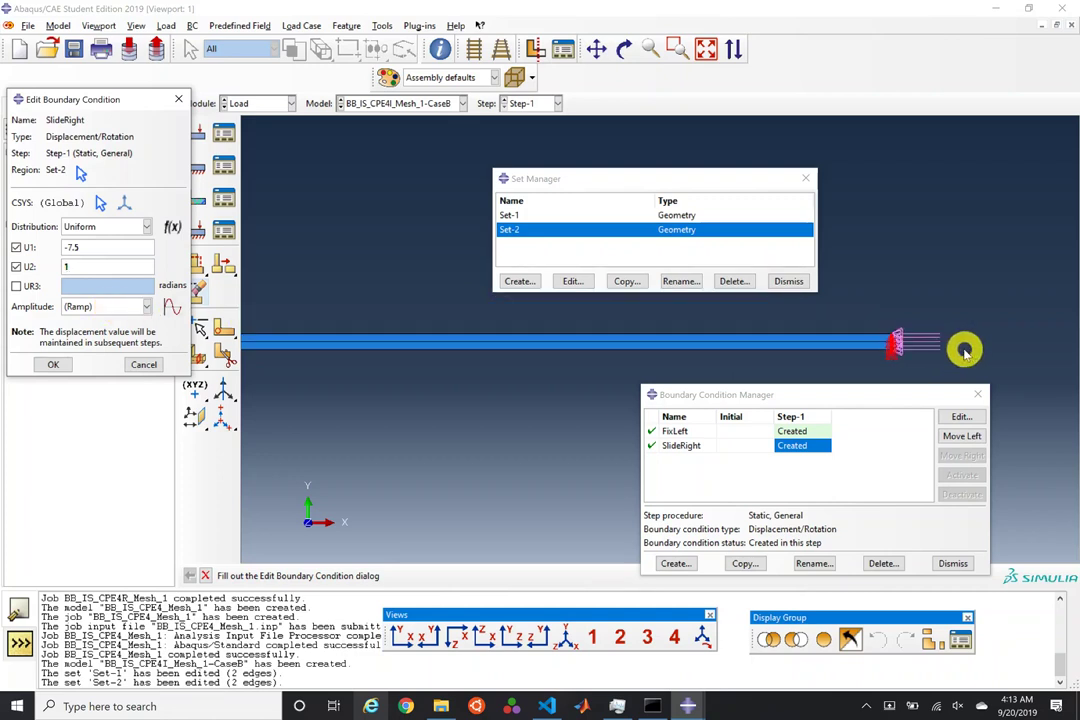
scroll(960, 352, "up", 5)
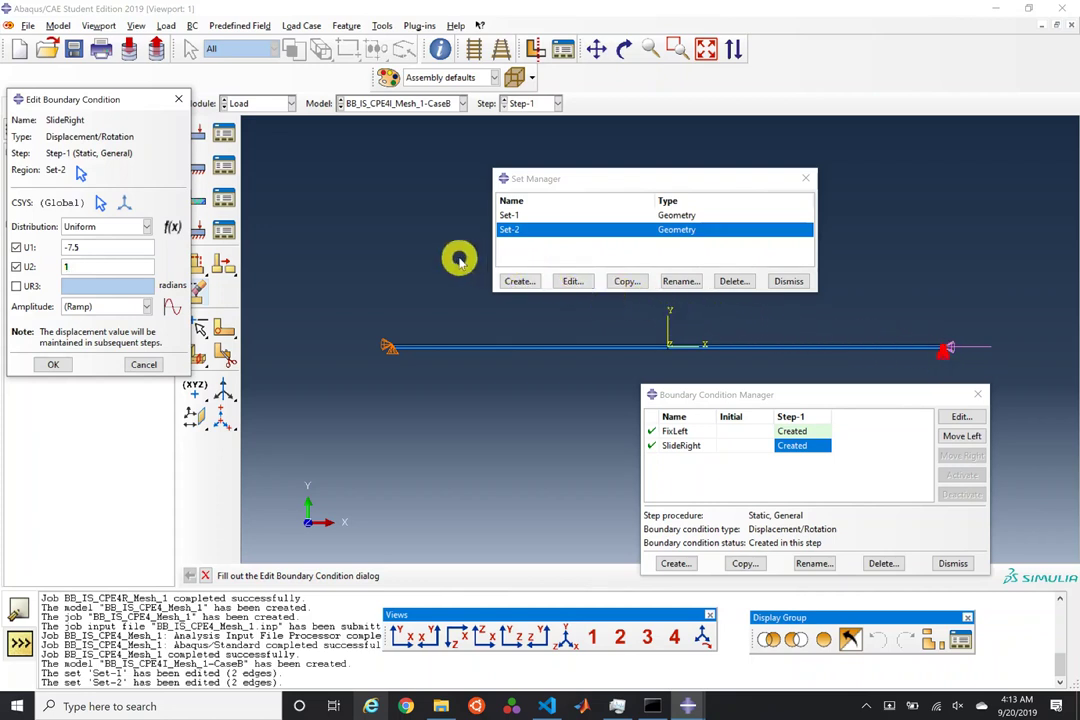
left_click(55, 364)
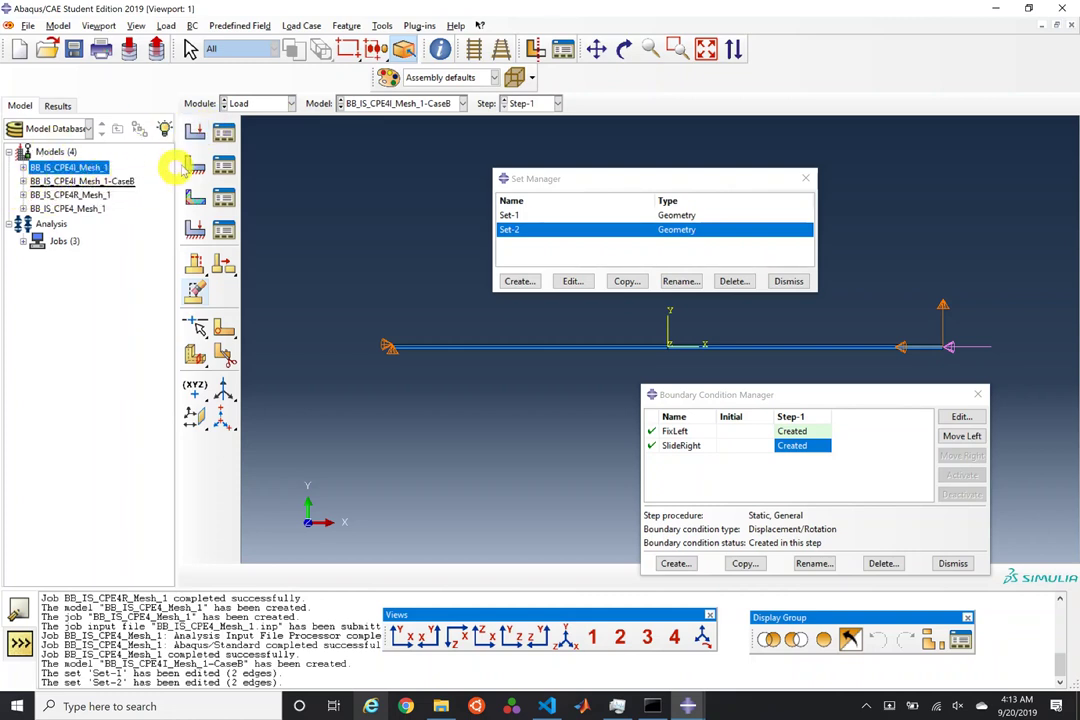
Step: Create a full-analysis job named BB_IS_CPE4I_Mesh_1-CaseB-Ramp for the CaseB model, with nodal output precision set to Full
left_click(250, 102)
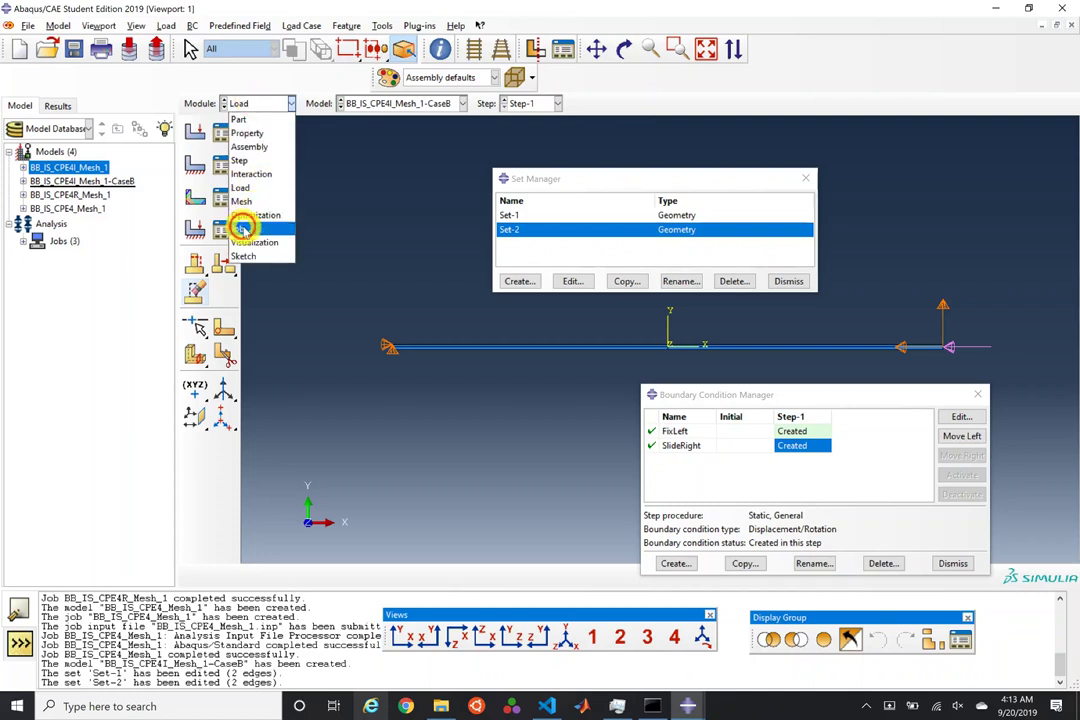
left_click(240, 228)
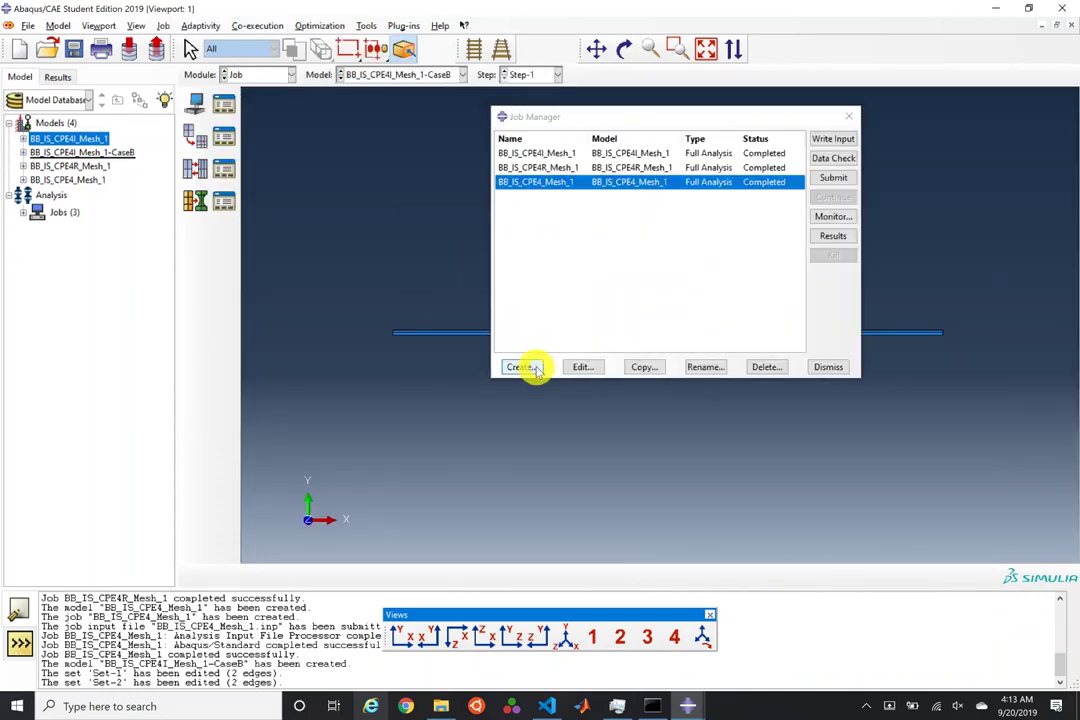
left_click(530, 367)
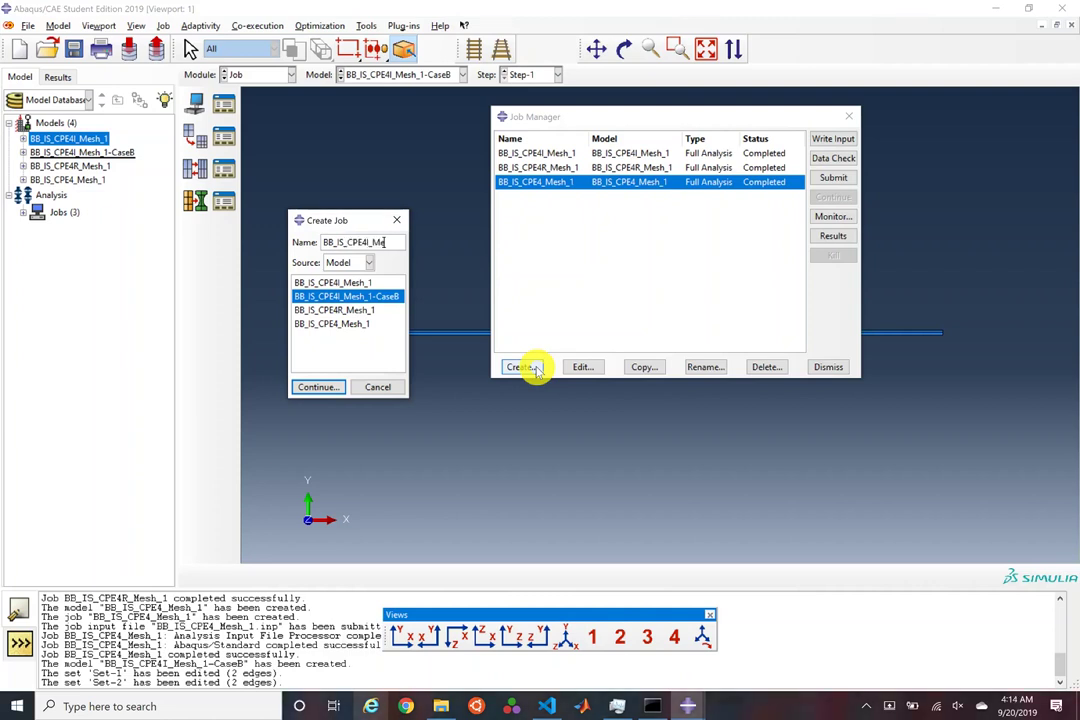
type("CaseB-Ramp")
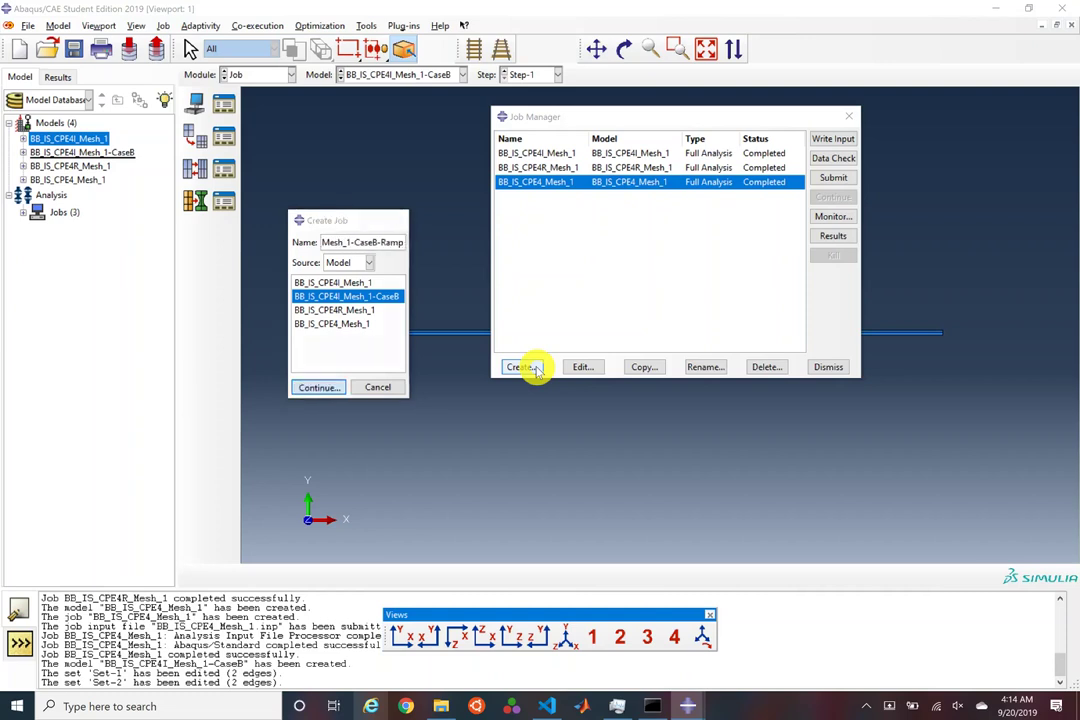
key("Return")
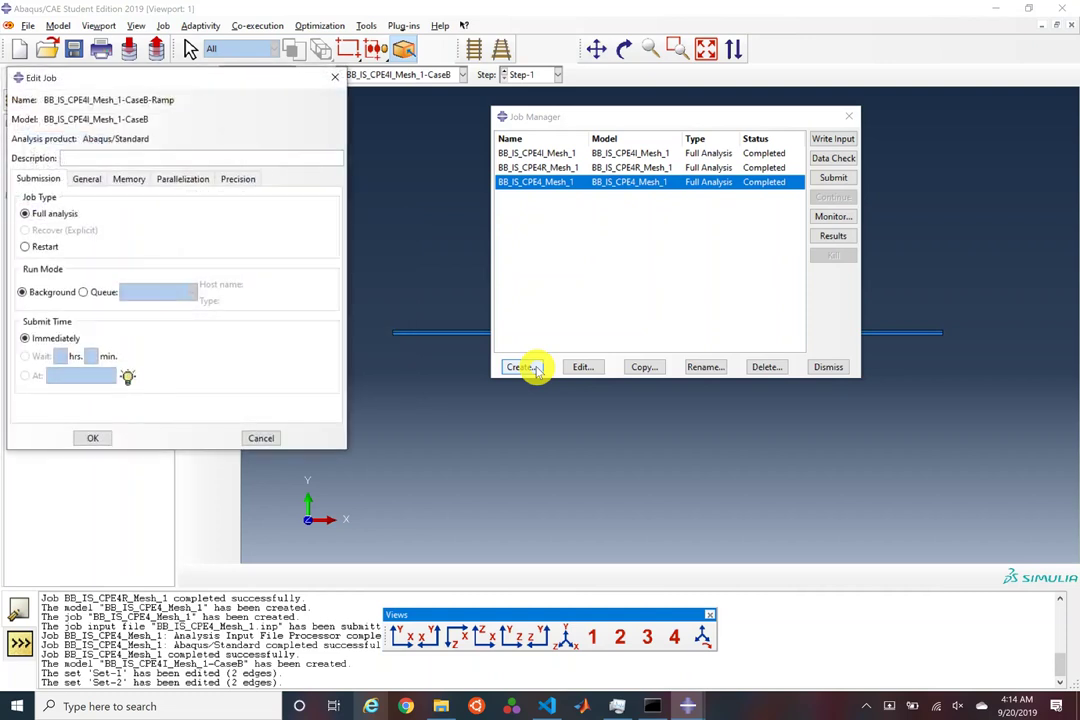
left_click(238, 179)
left_click(145, 219)
left_click(135, 244)
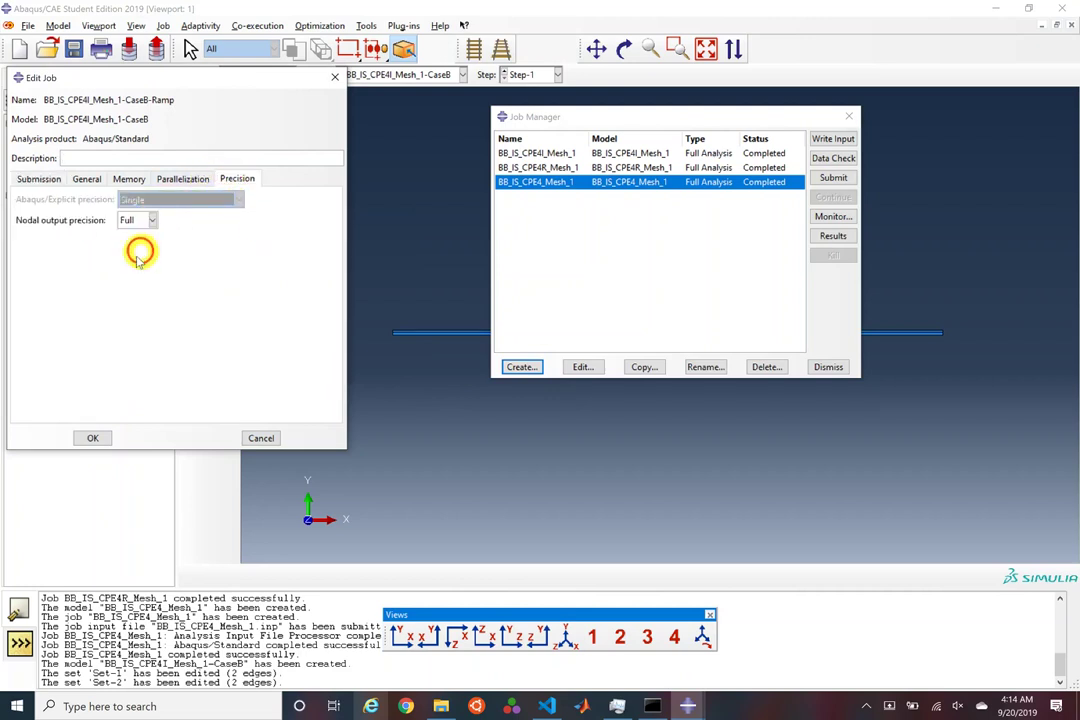
left_click(93, 436)
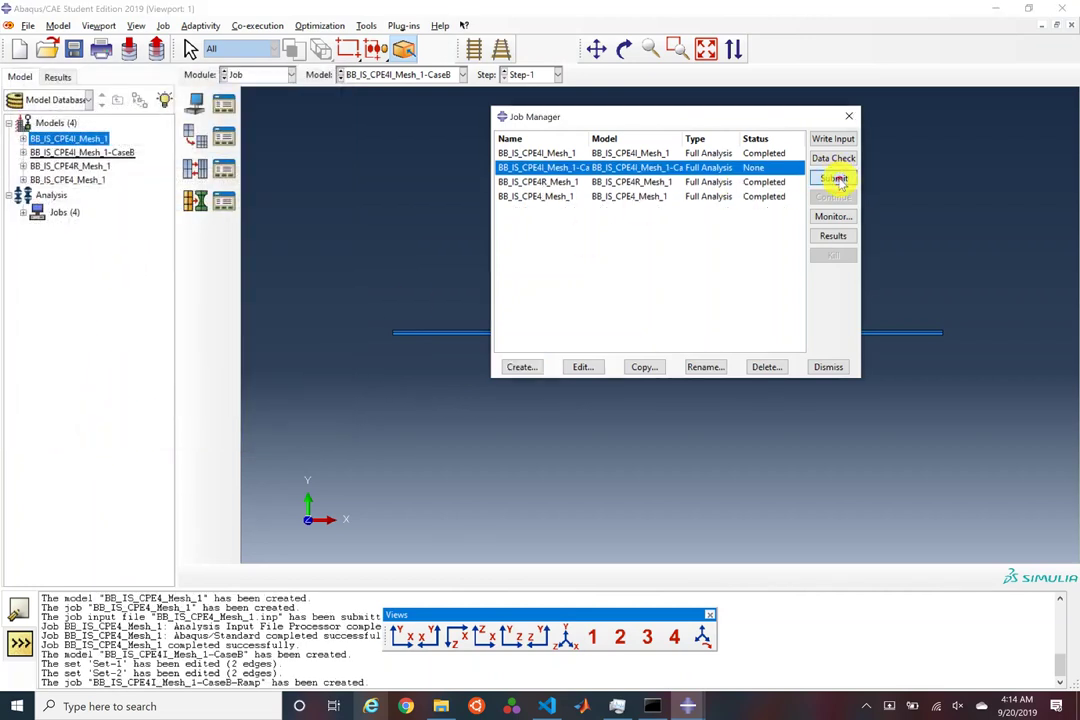
Step: Submit the BB_IS_CPE4I_Mesh_1-CaseB-Ramp job and monitor its run in an enlarged monitor window
left_click(836, 178)
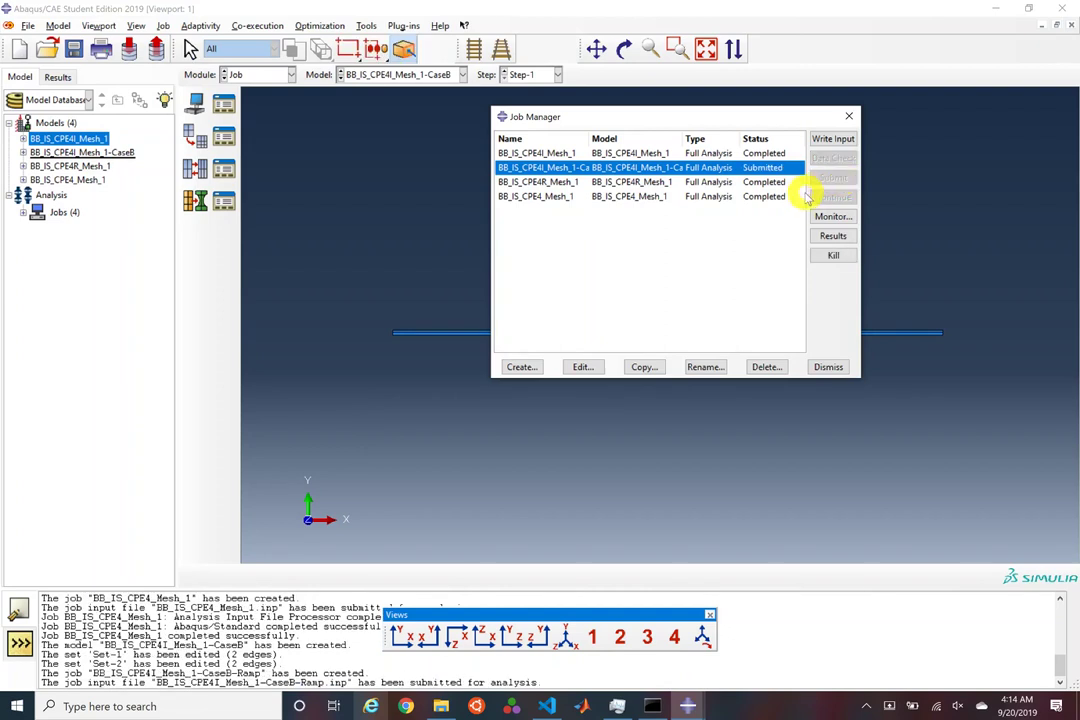
left_click(833, 217)
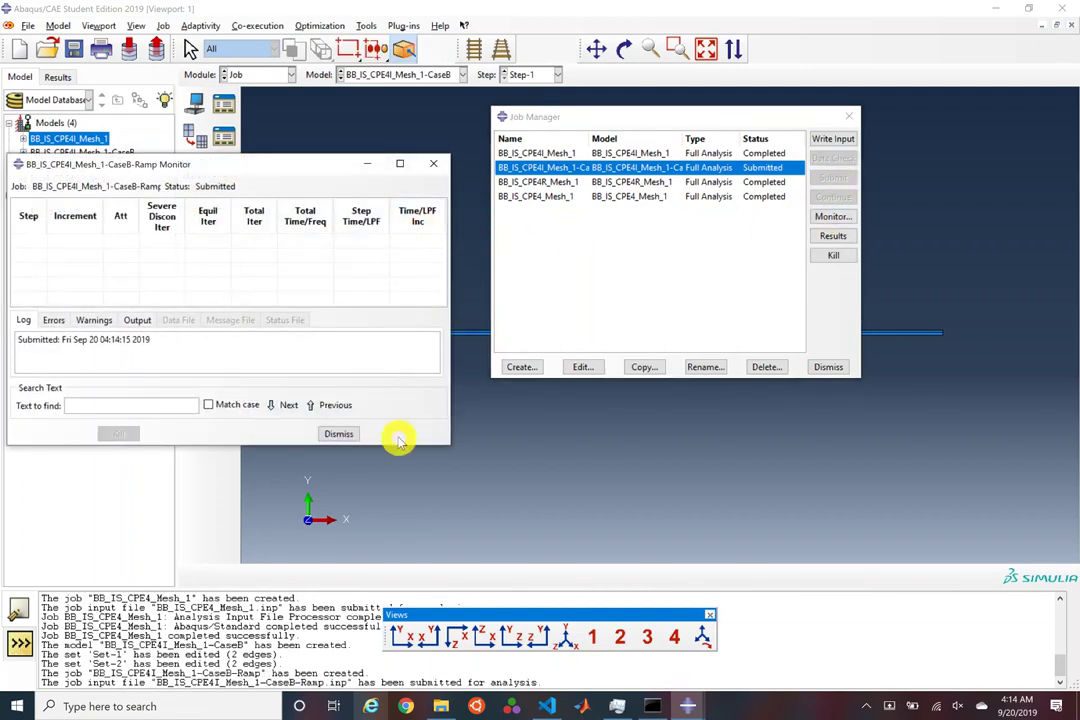
left_click_drag(395, 446, 389, 528)
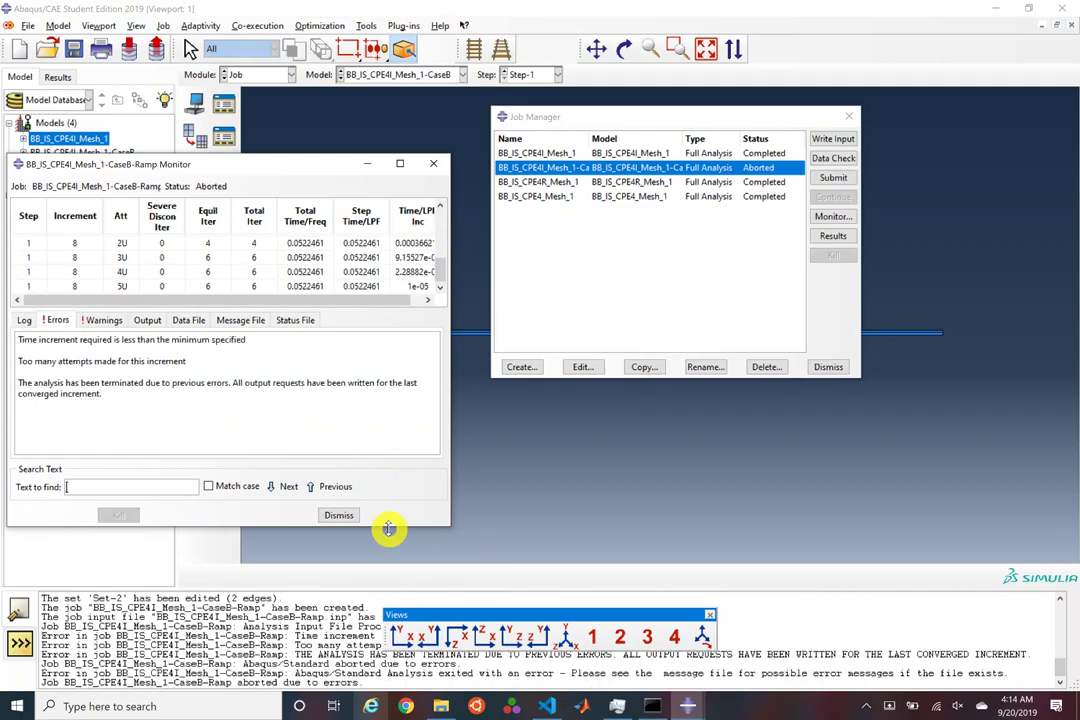
left_click_drag(388, 528, 386, 569)
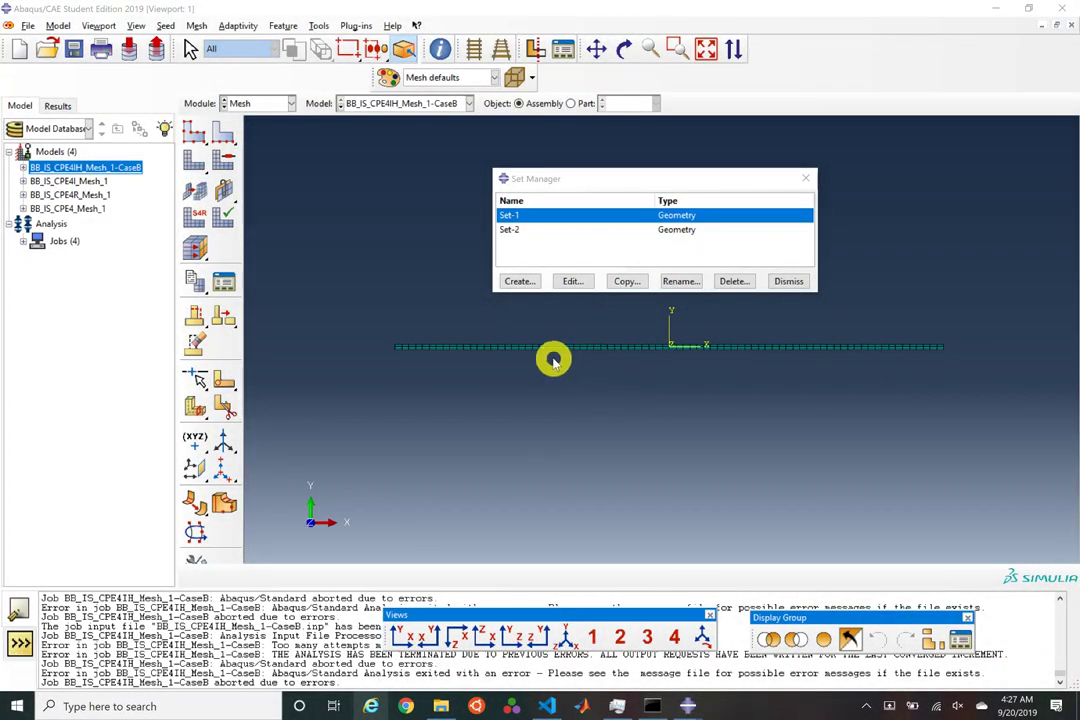
Step: In BB_IS_CPE4IH_Mesh_1-CaseB, assign the whole Beam part linear plane strain CPE4IH elements with hybrid formulation and incompatible modes
left_click(205, 229)
left_click(535, 381)
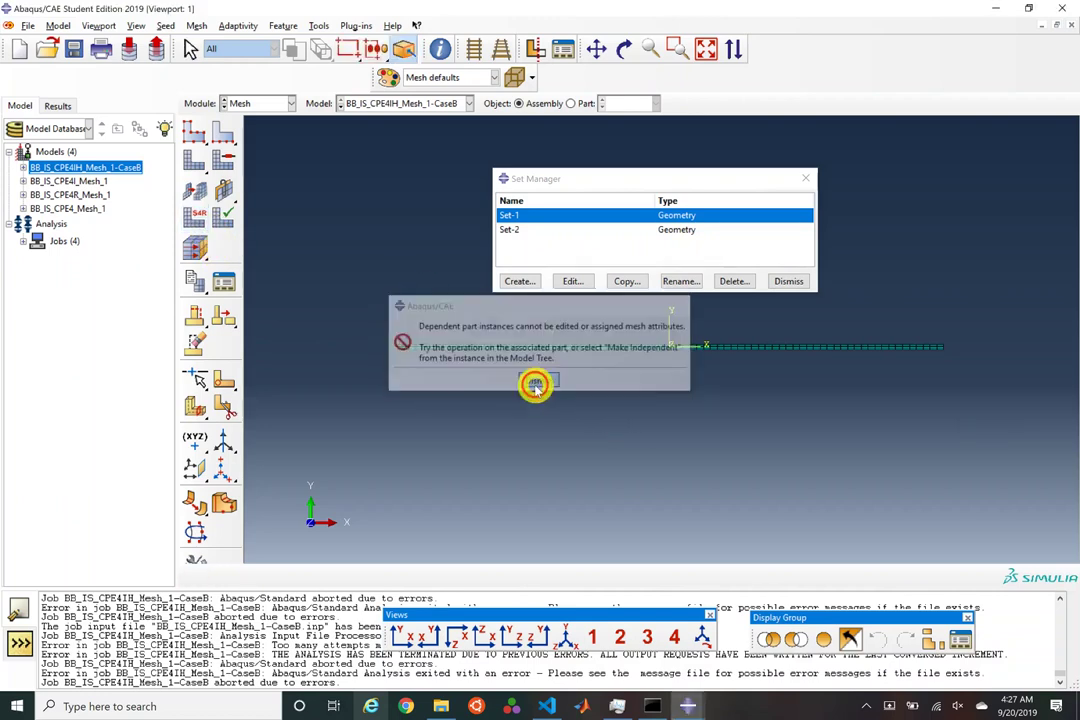
left_click(580, 104)
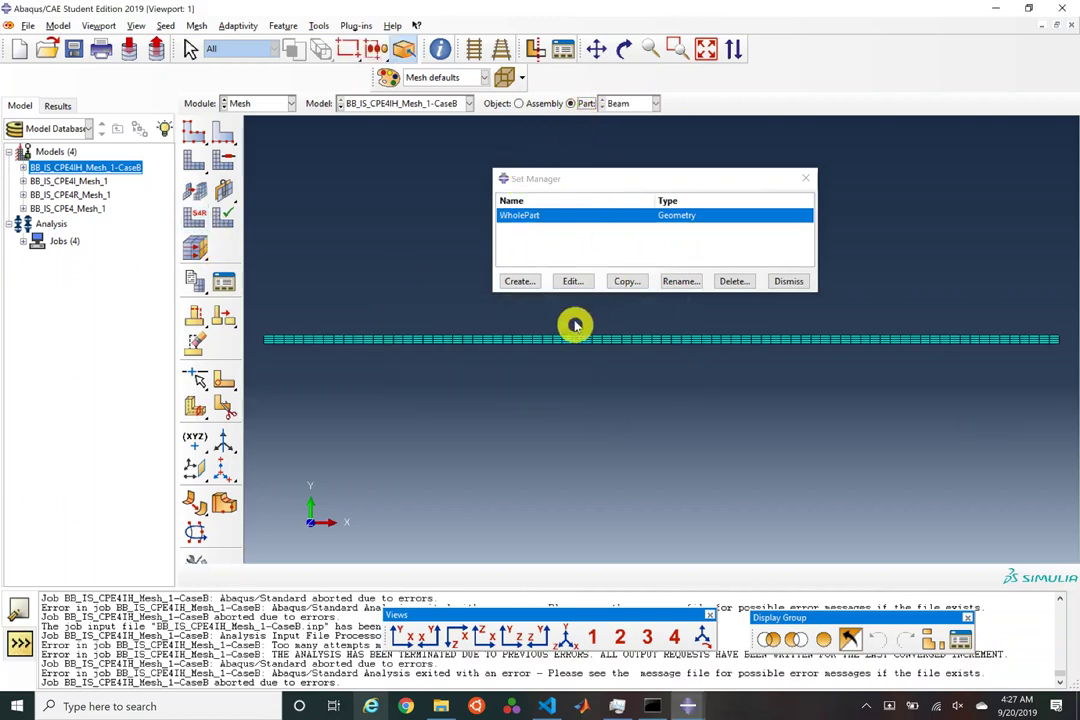
left_click(200, 224)
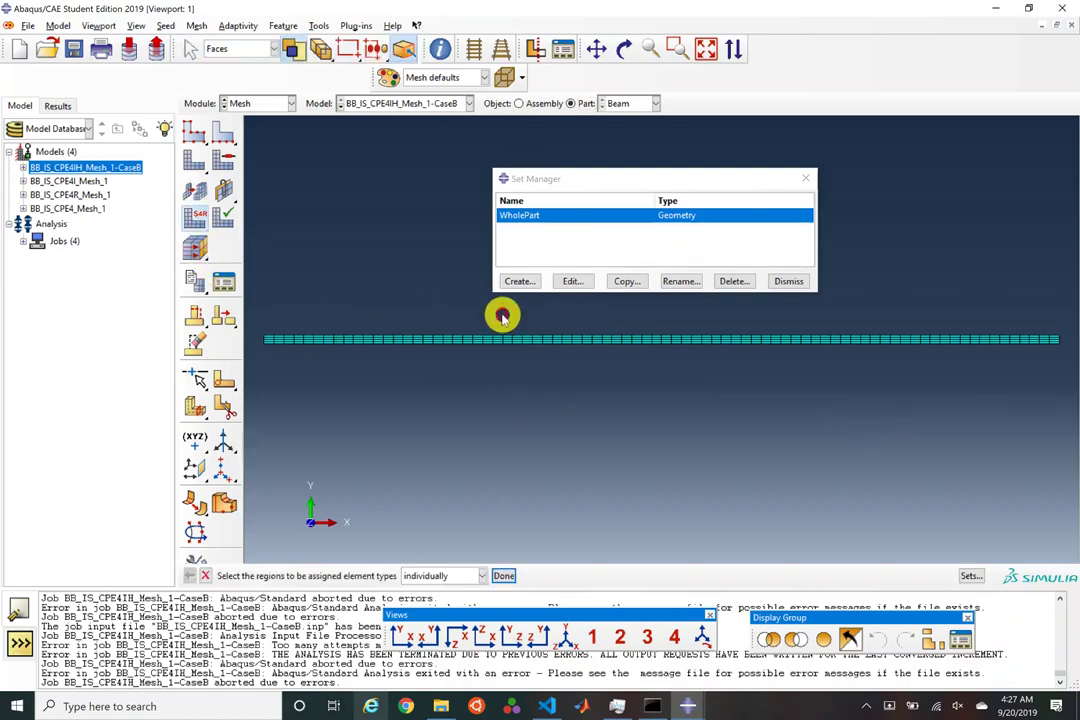
left_click_drag(501, 287, 875, 402)
middle_click(875, 402)
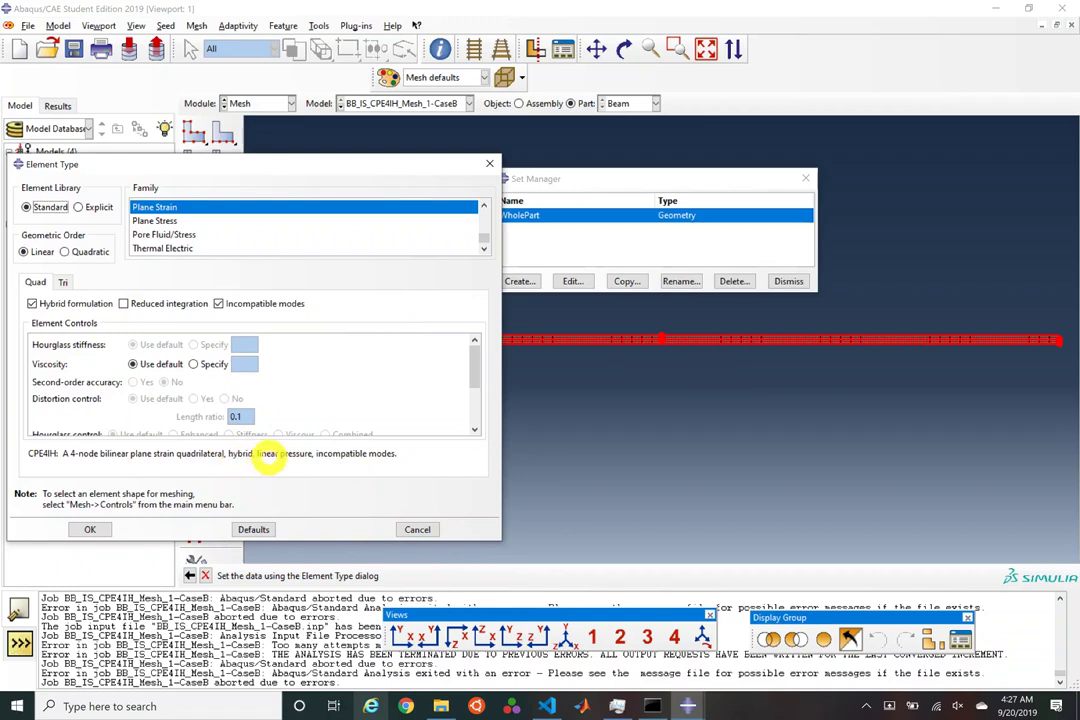
left_click(58, 305)
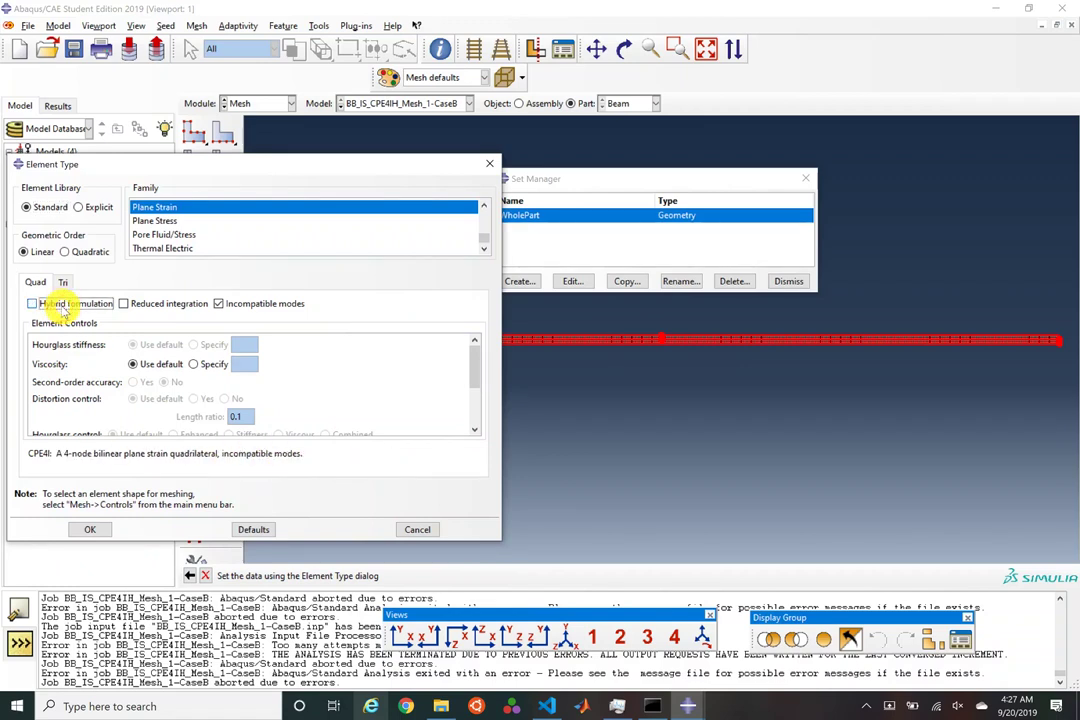
left_click(58, 305)
left_click(60, 306)
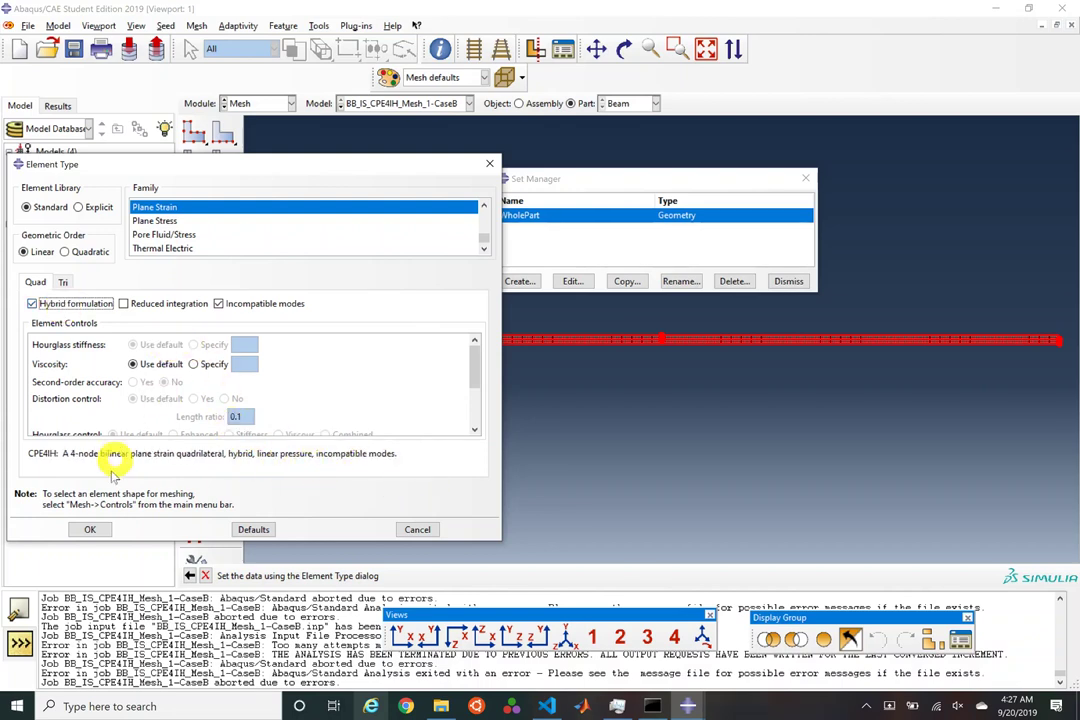
left_click(81, 537)
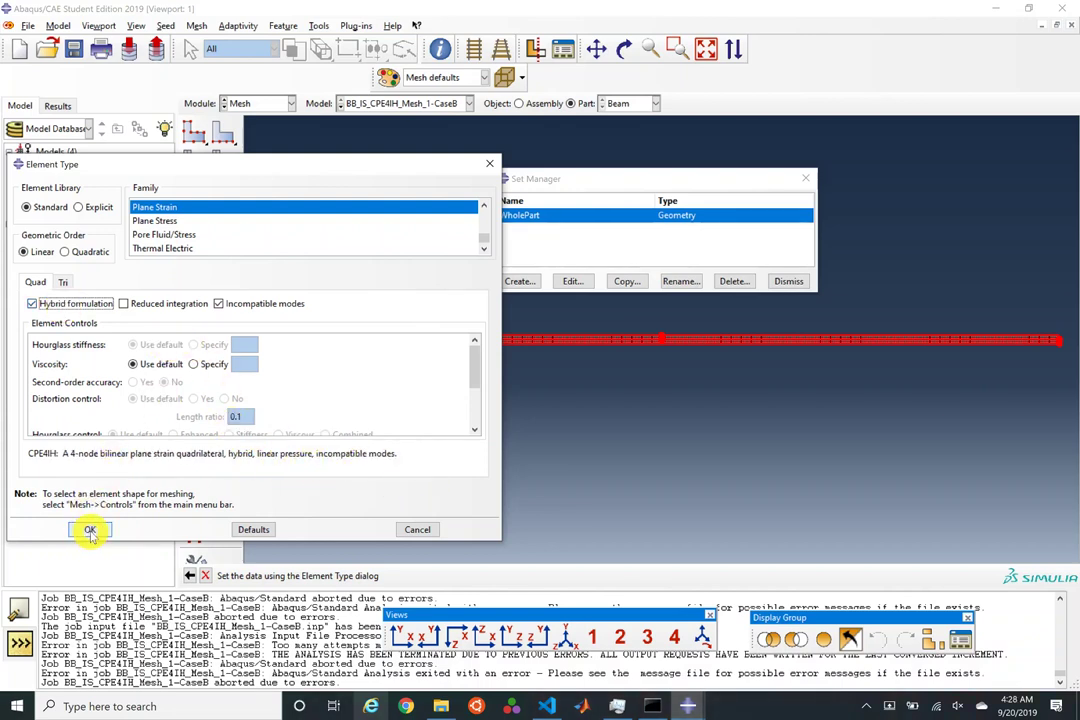
left_click(90, 531)
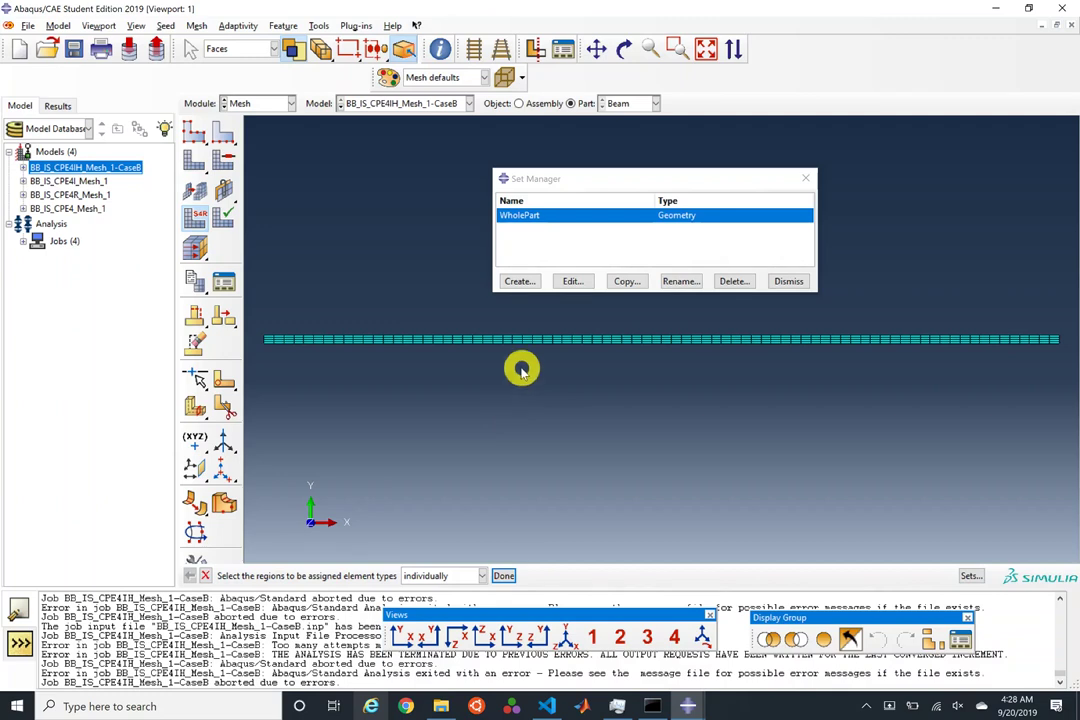
Step: Set the maximum number of increments of Step-1 to 1000
left_click(268, 104)
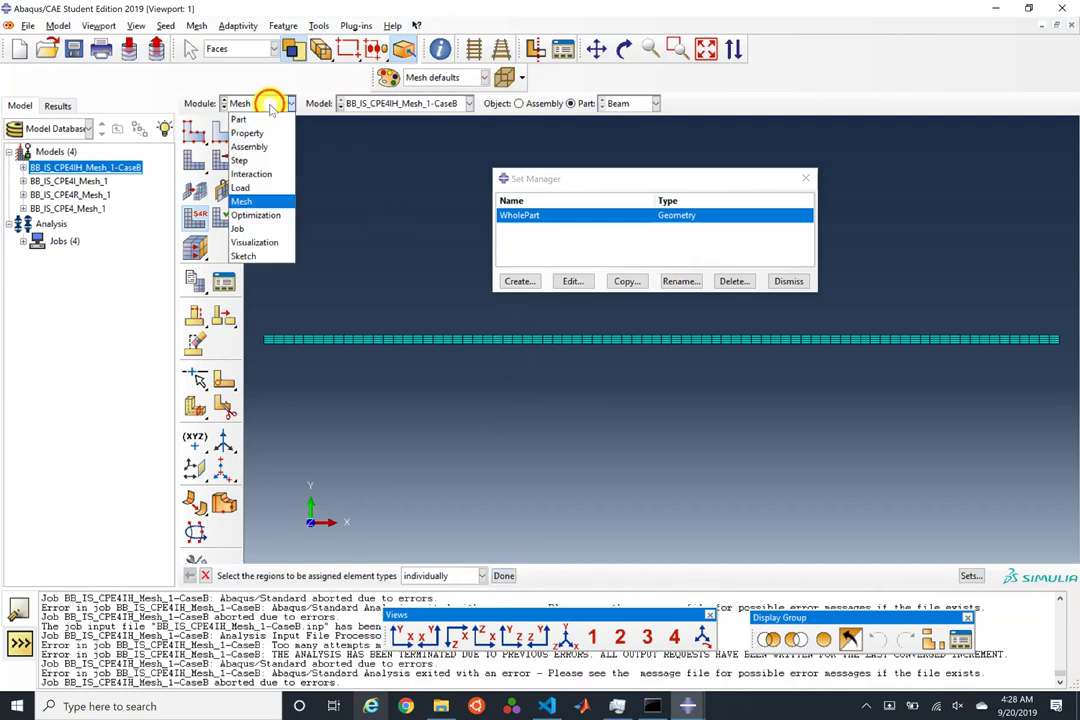
left_click(266, 160)
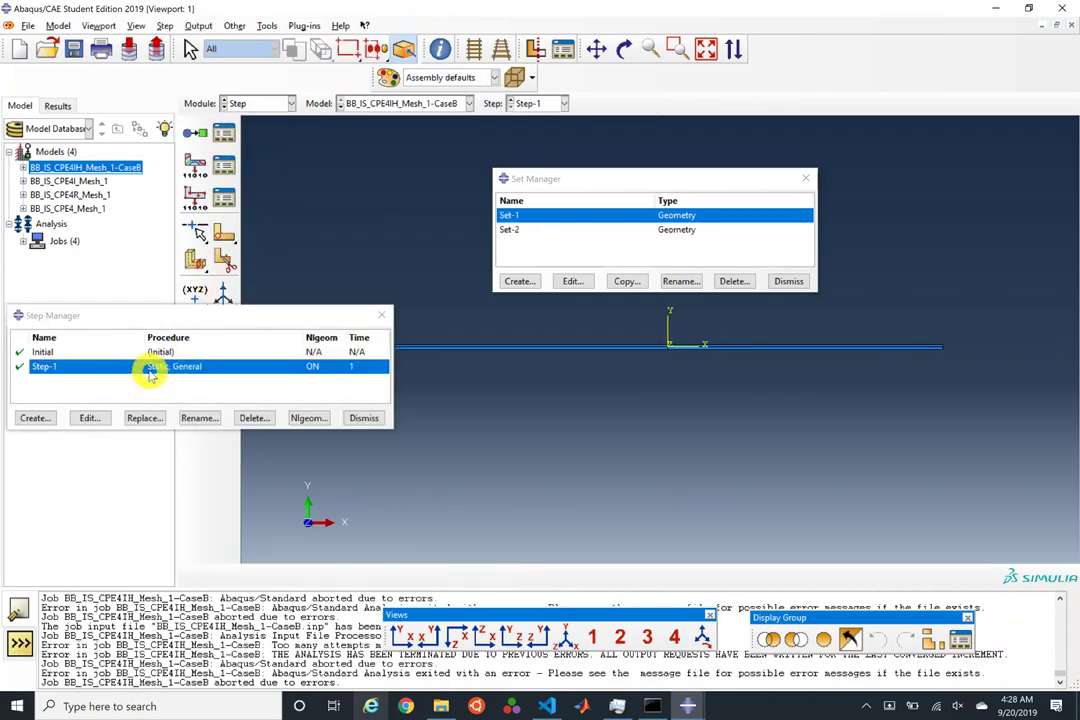
double_click(151, 373)
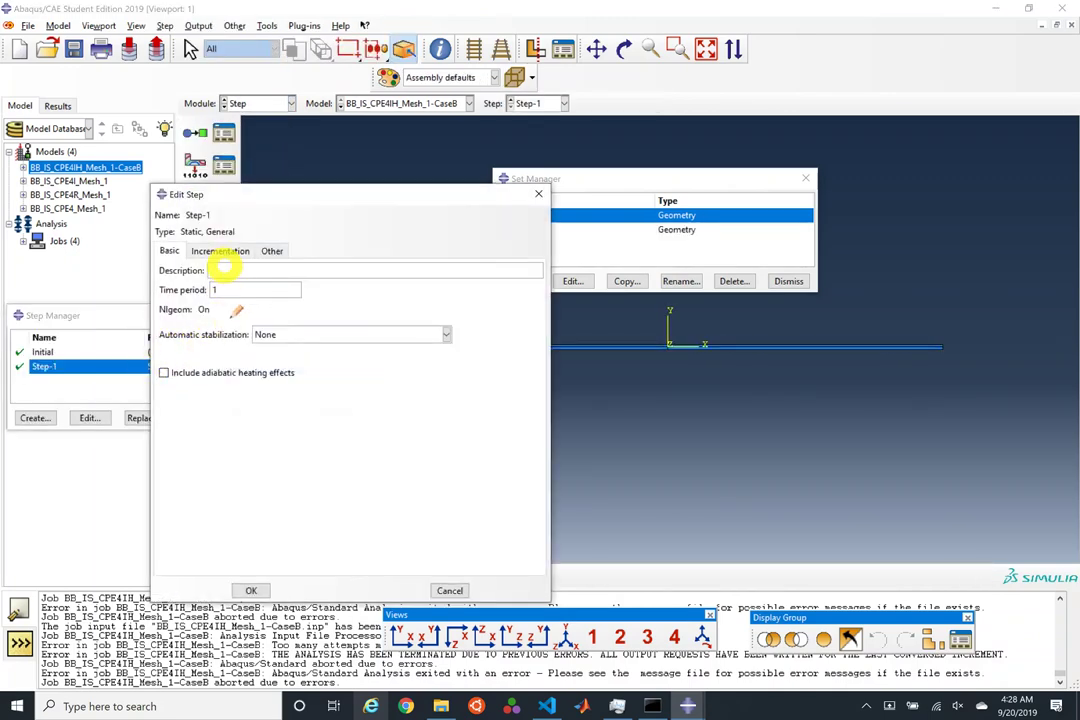
left_click(231, 251)
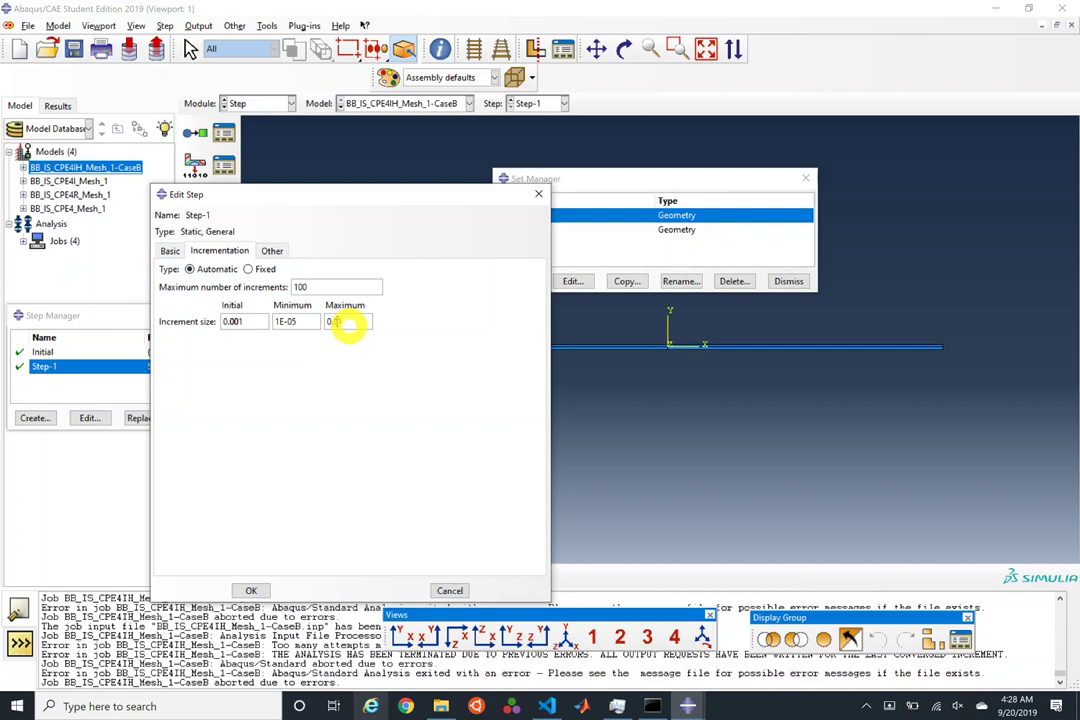
left_click(338, 288)
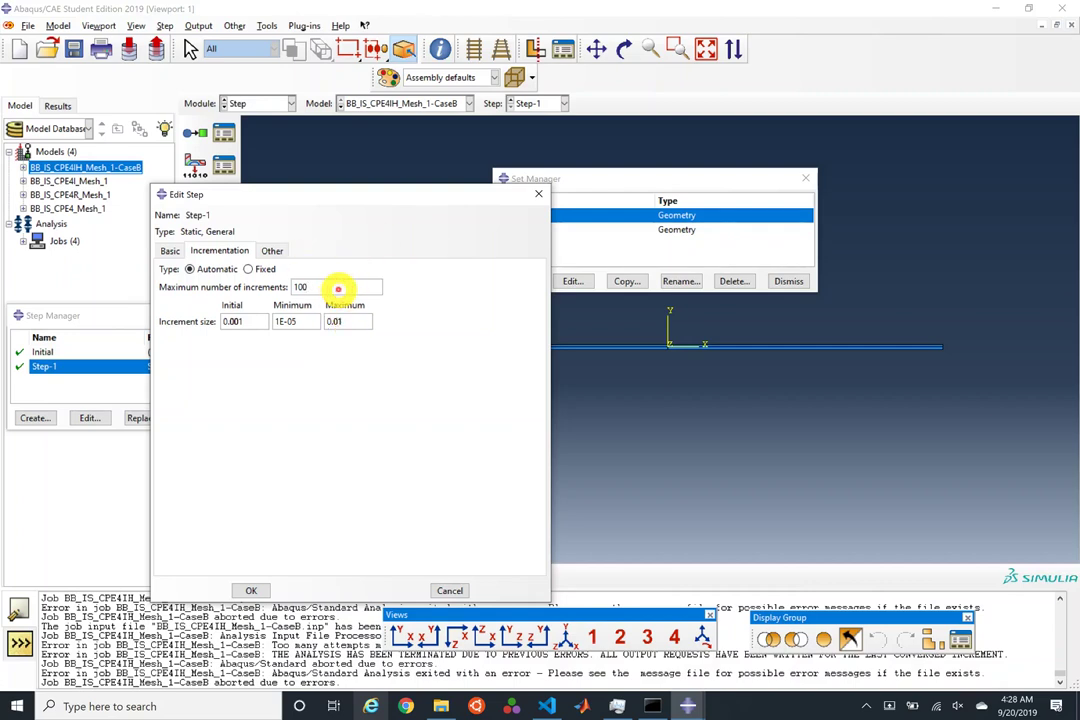
type("0")
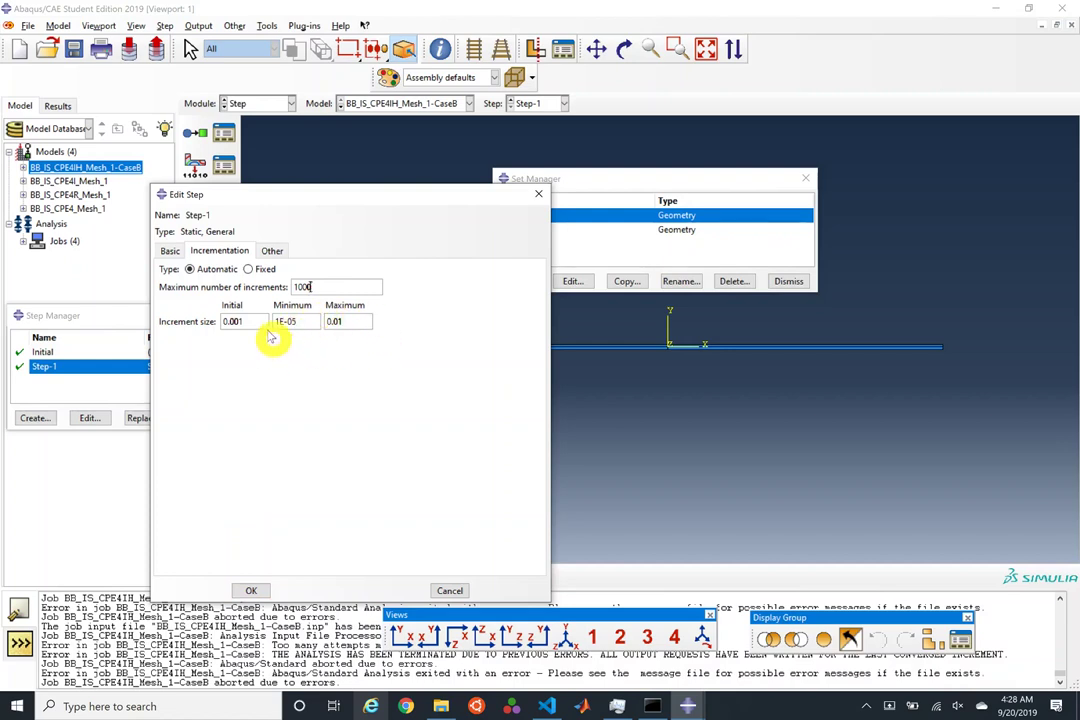
left_click(251, 590)
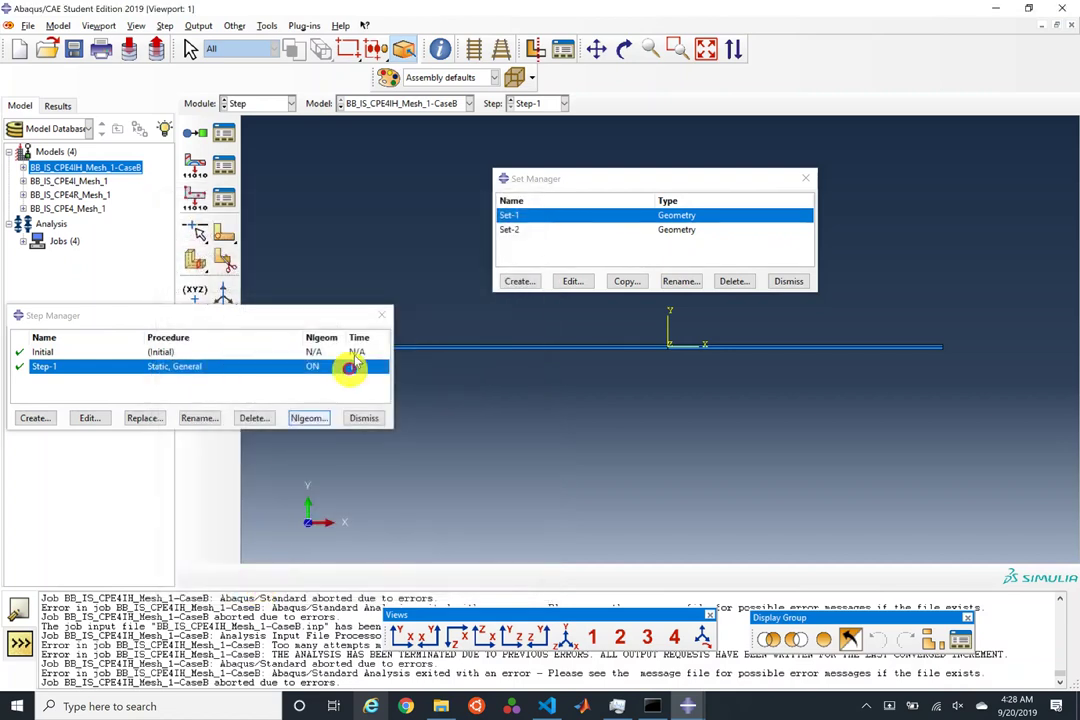
Step: Resubmit the BB_IS_CPE4IH_Mesh_1-CaseB job and monitor its run
left_click(265, 105)
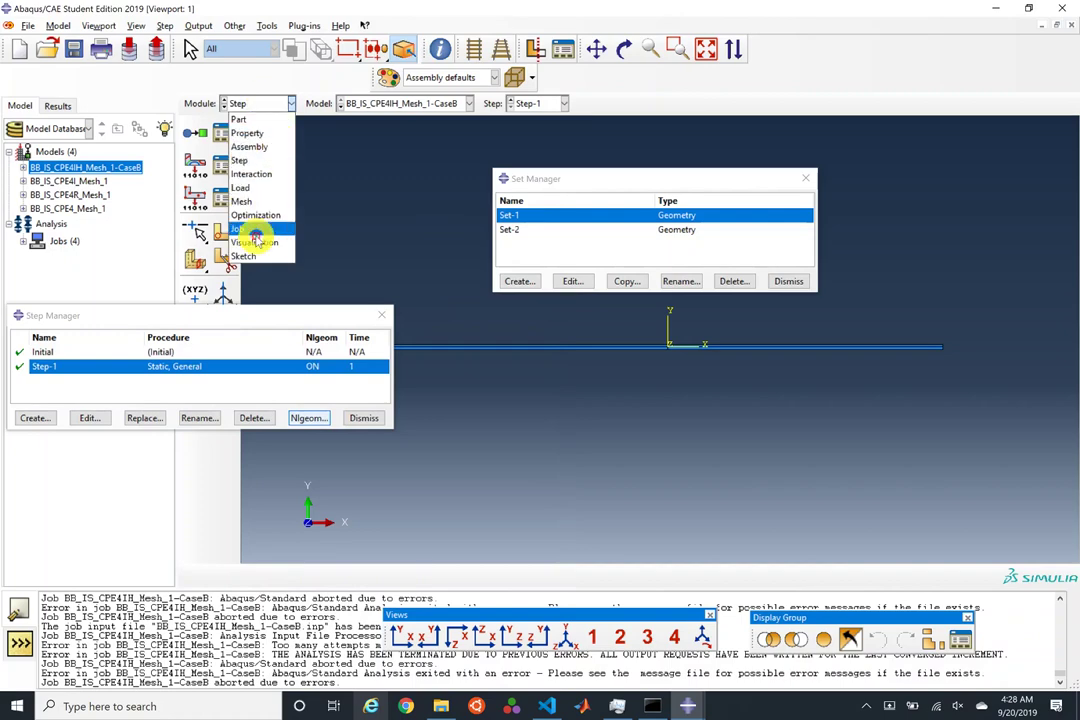
left_click(255, 229)
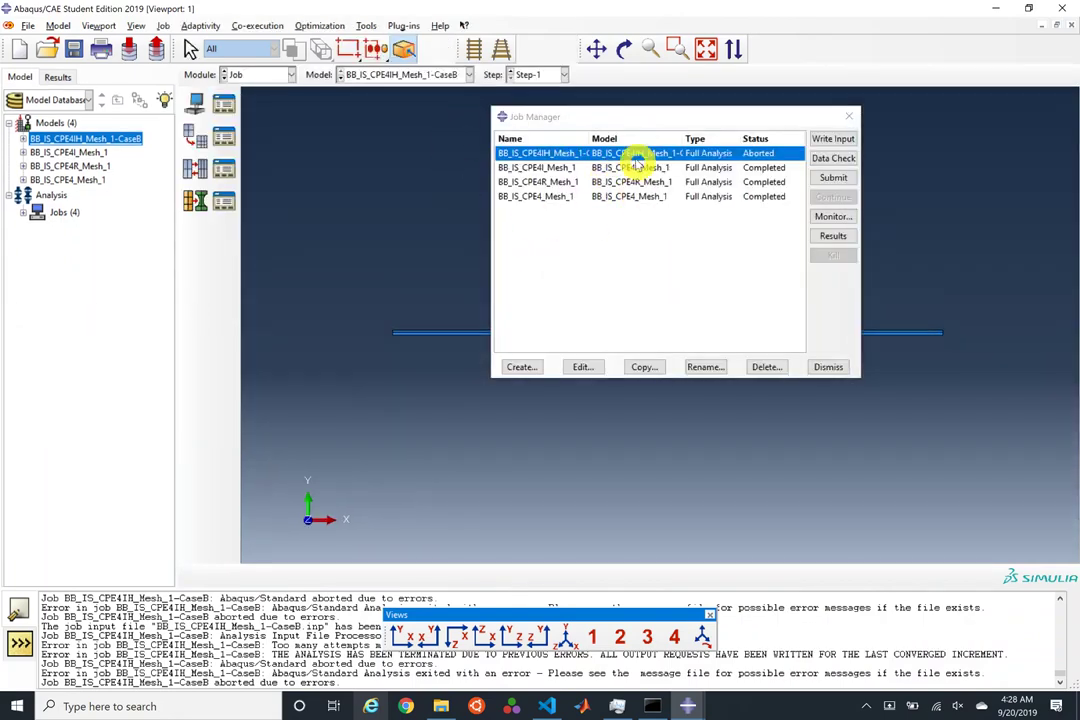
left_click(833, 180)
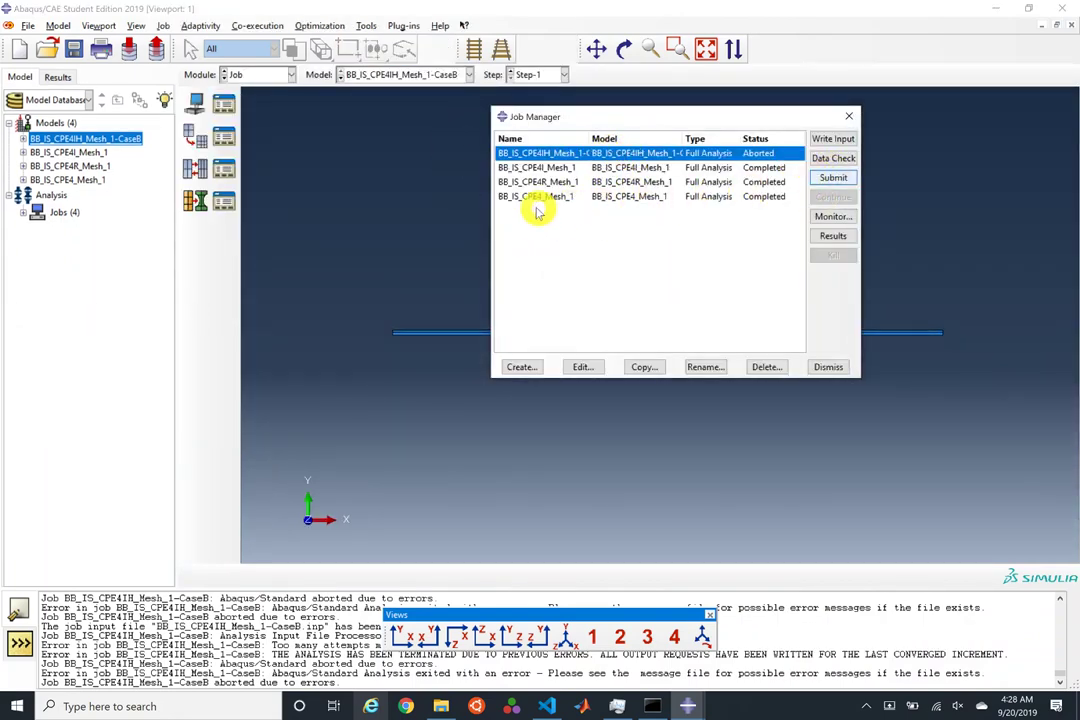
left_click(832, 216)
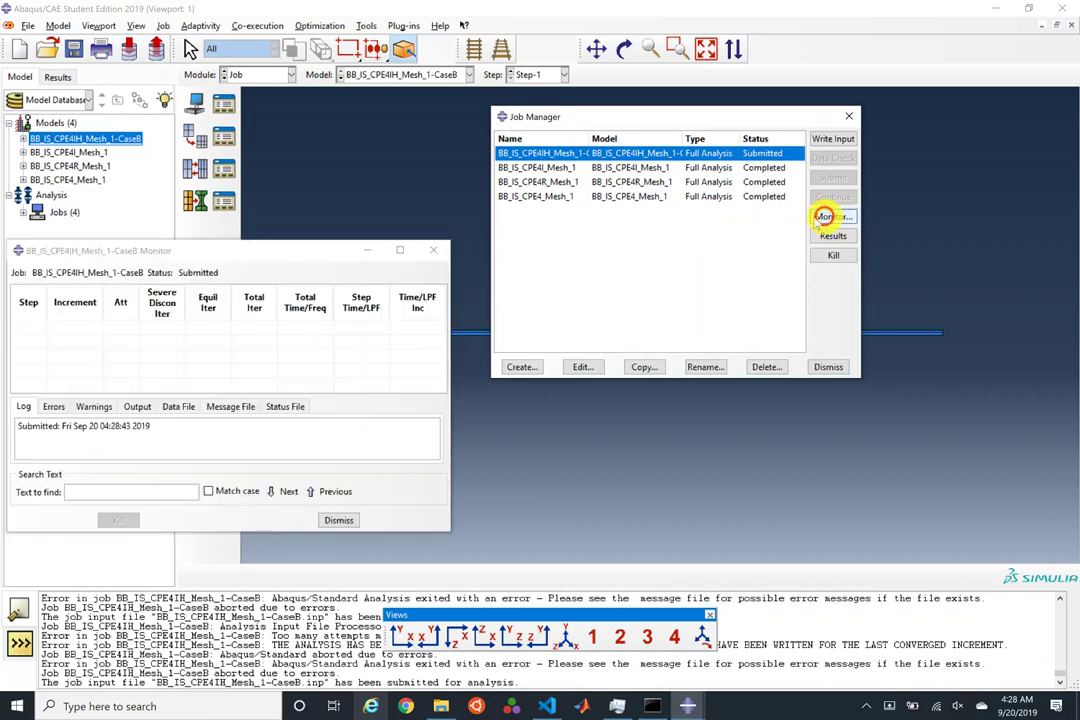
left_click_drag(305, 258, 340, 222)
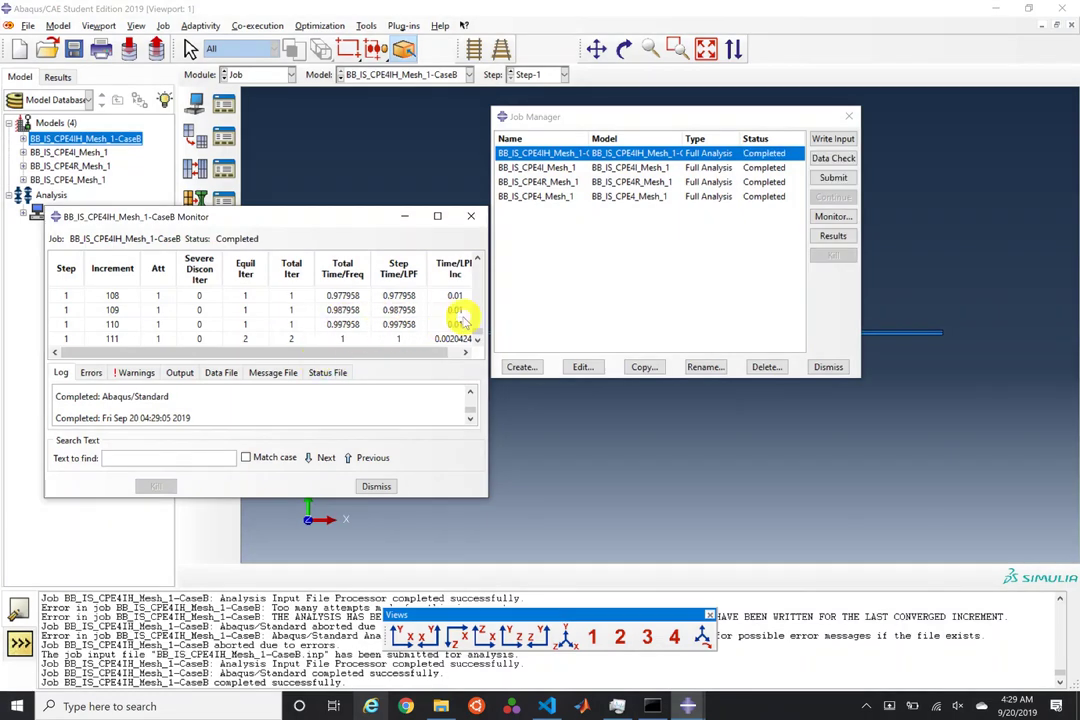
Step: Load the results of the BB_IS_CPE4IH_Mesh_1-CaseB job, plot Mises stress contours on the deformed beam and animate the time history
left_click(833, 236)
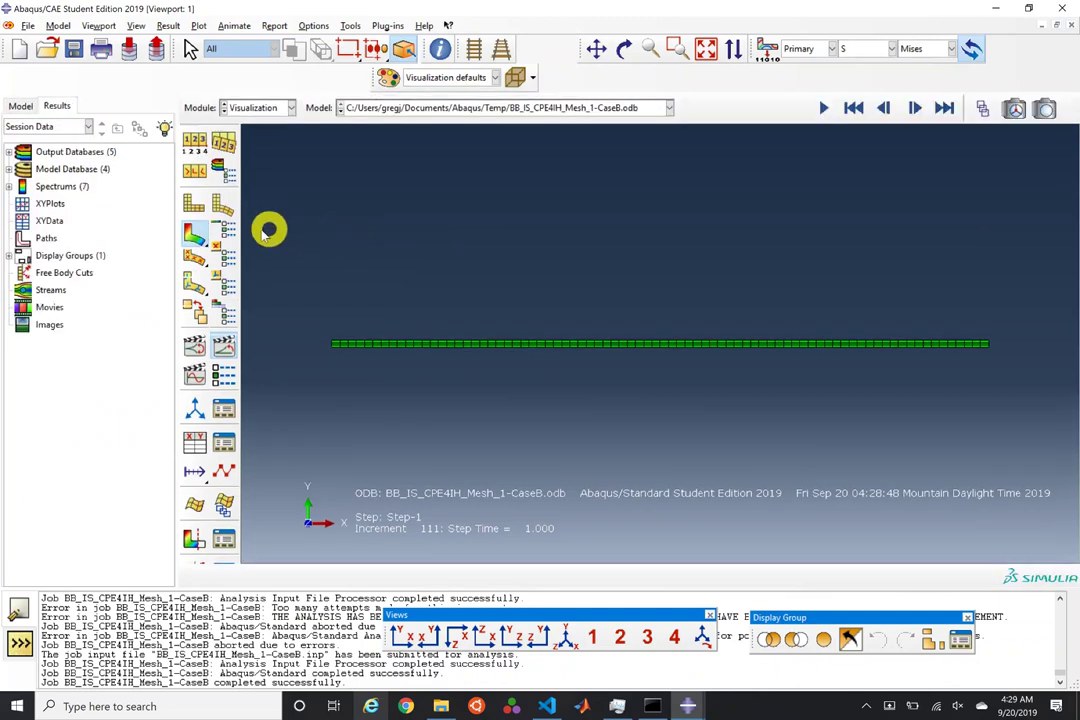
left_click(195, 233)
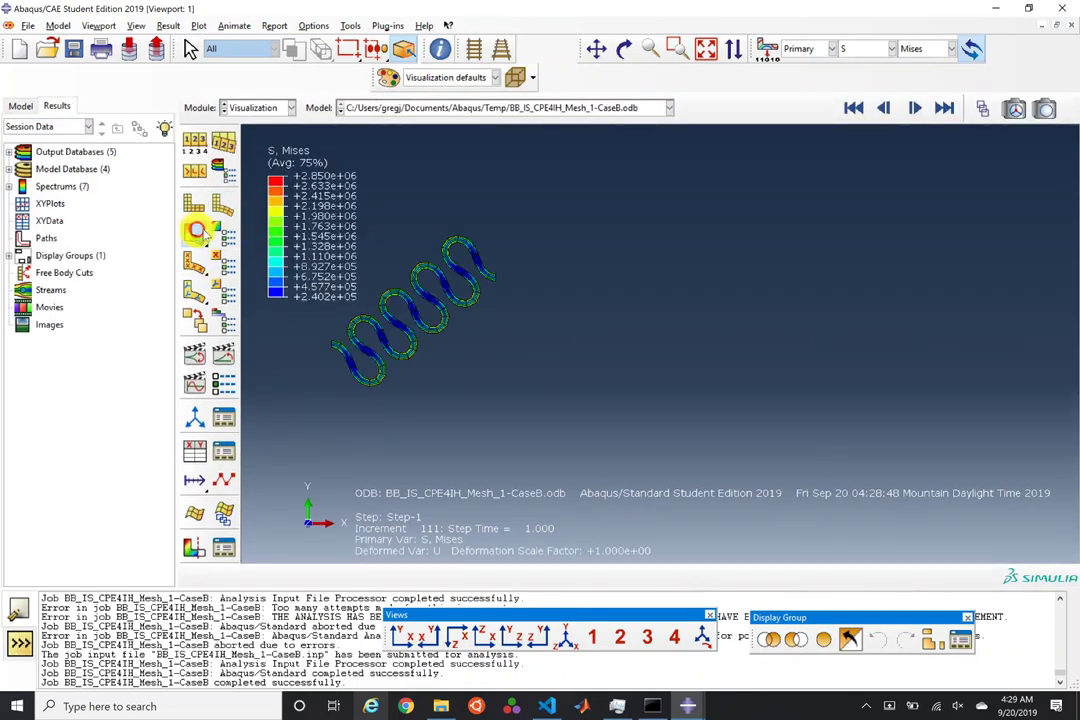
left_click(230, 356)
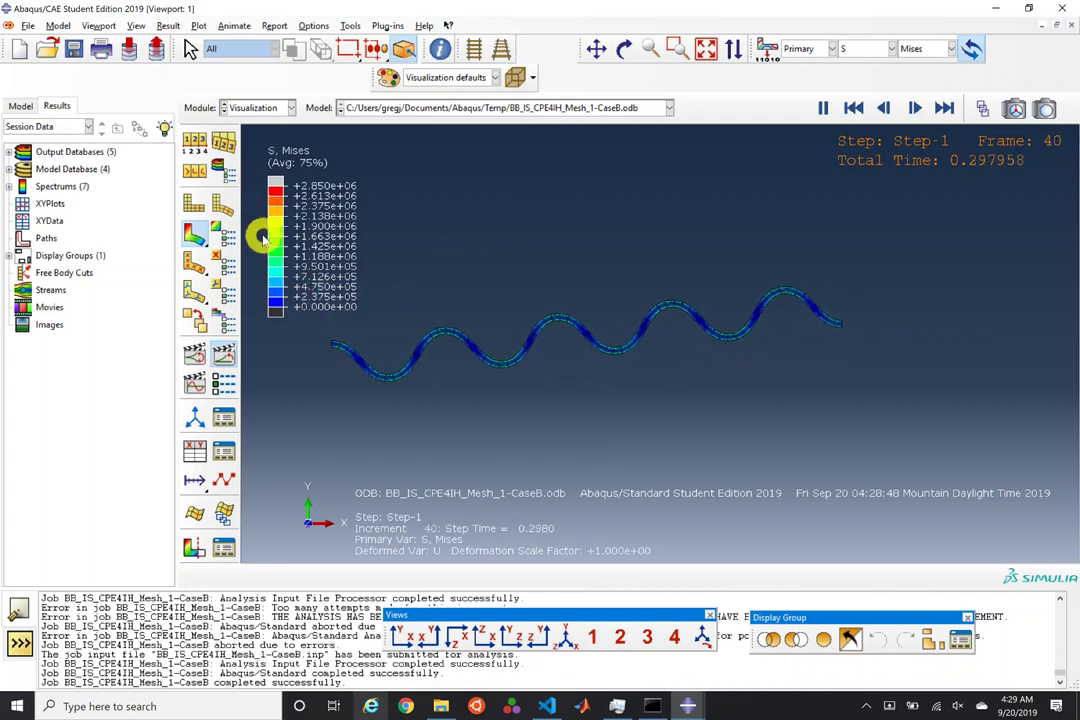
Step: Create a Static, General Step-2 after Step-1 with initial increment 0.001, maximum increment 0.01 and at most 1000 increments
left_click(255, 107)
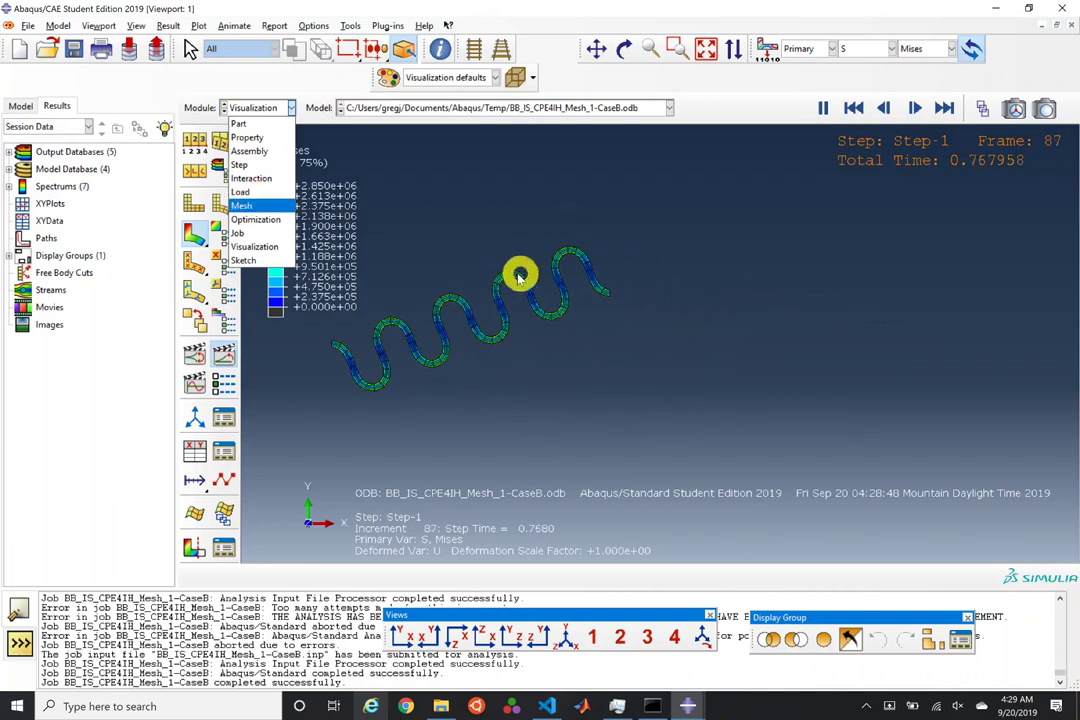
left_click(425, 305)
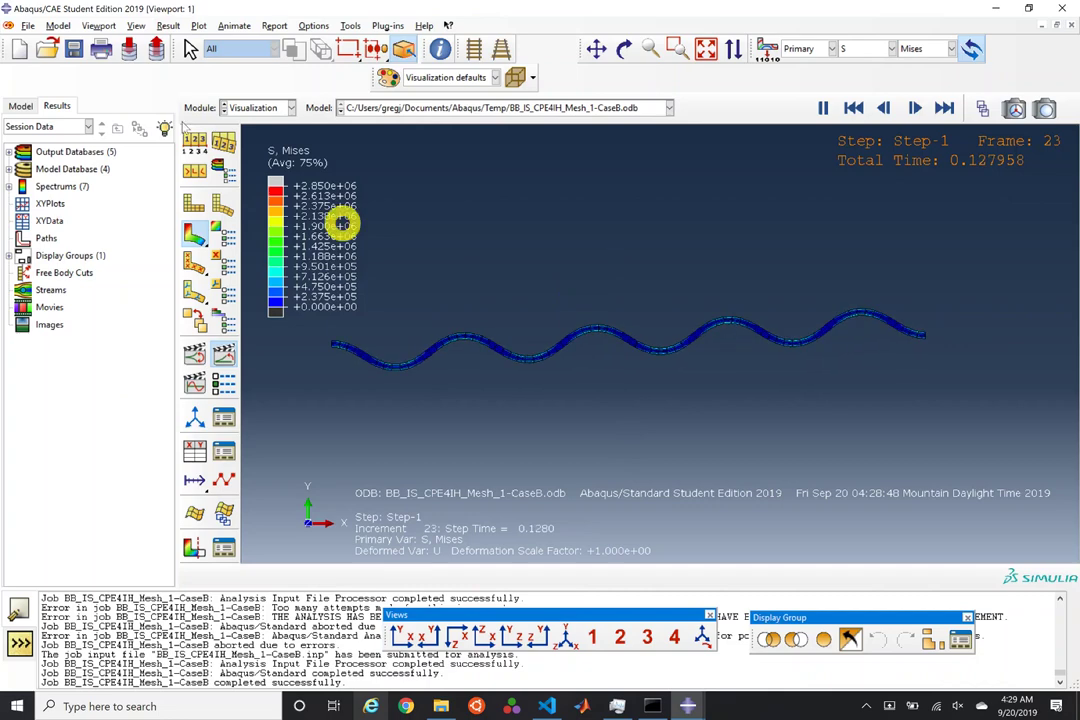
left_click(257, 108)
left_click(245, 164)
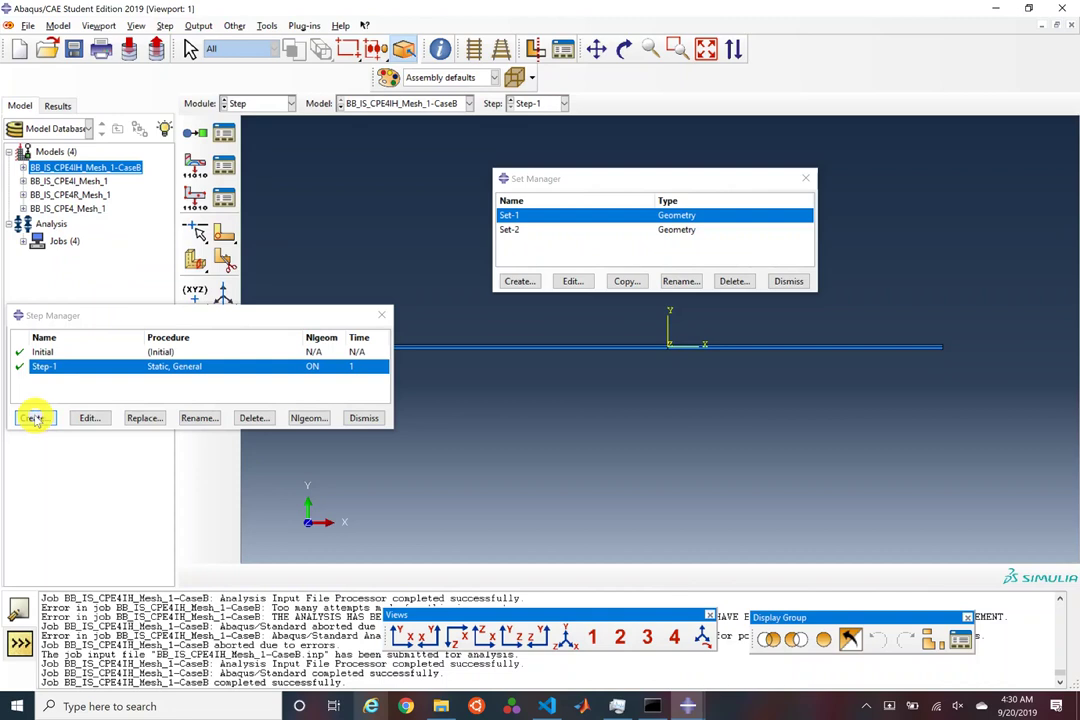
left_click(33, 418)
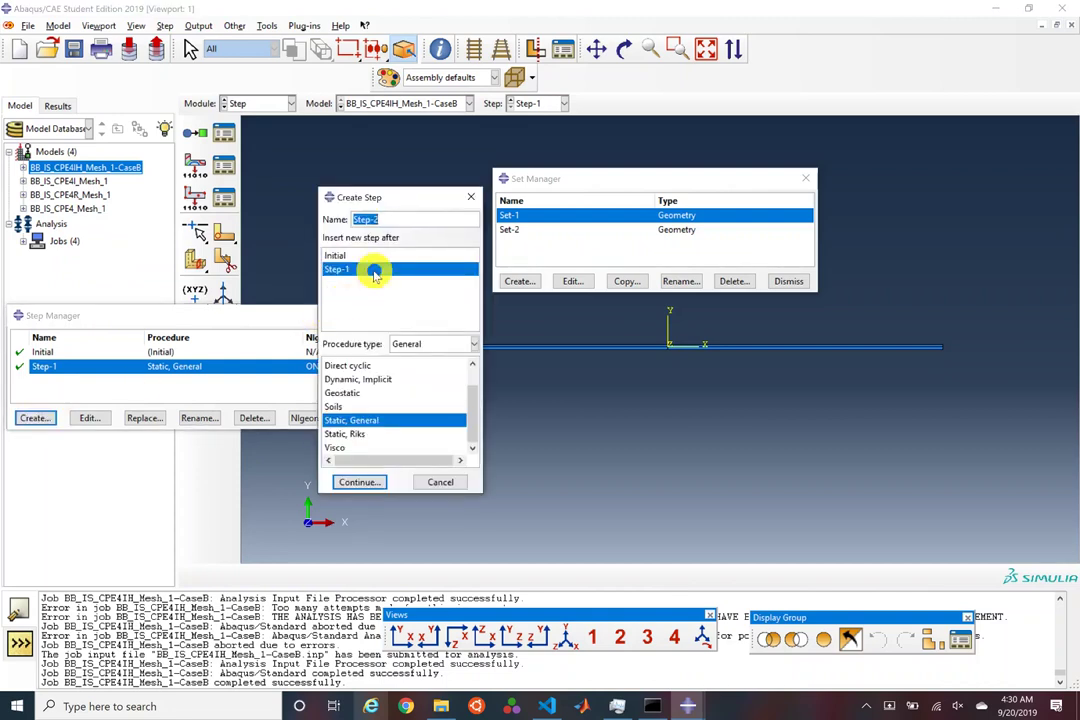
left_click(380, 485)
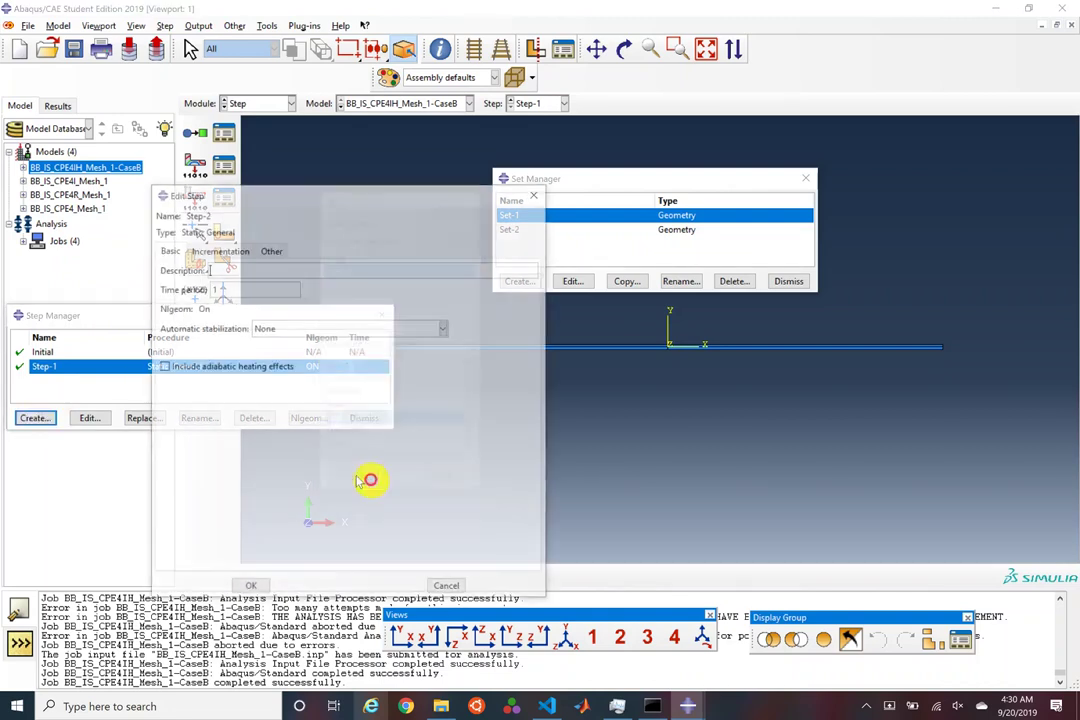
left_click(233, 251)
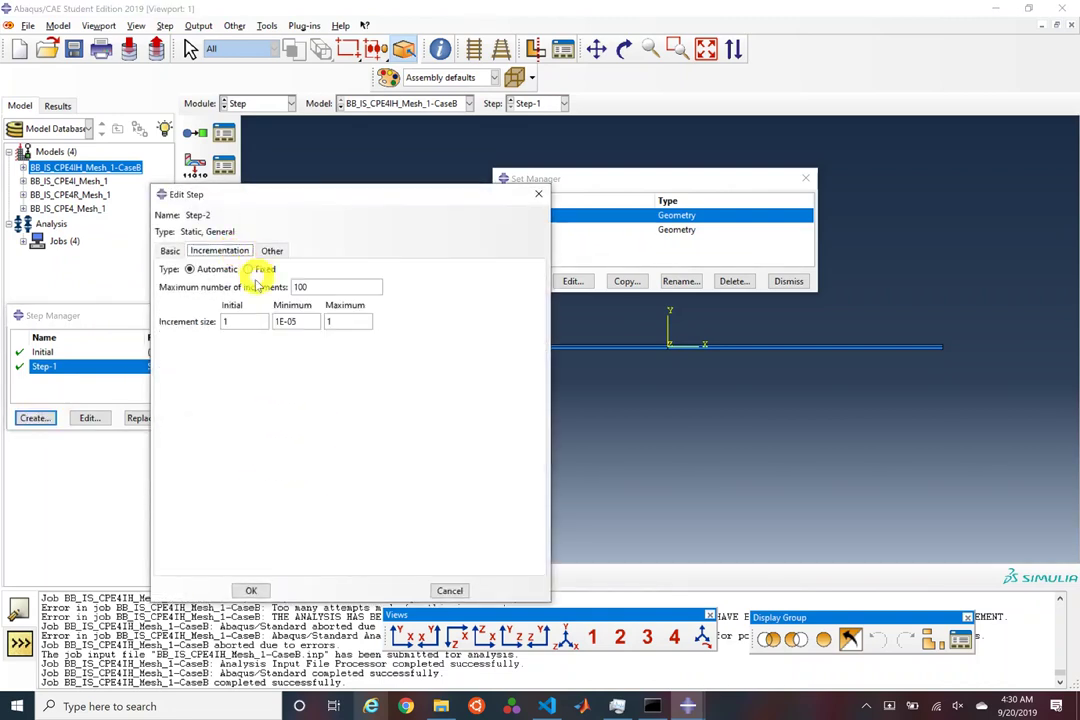
double_click(244, 320)
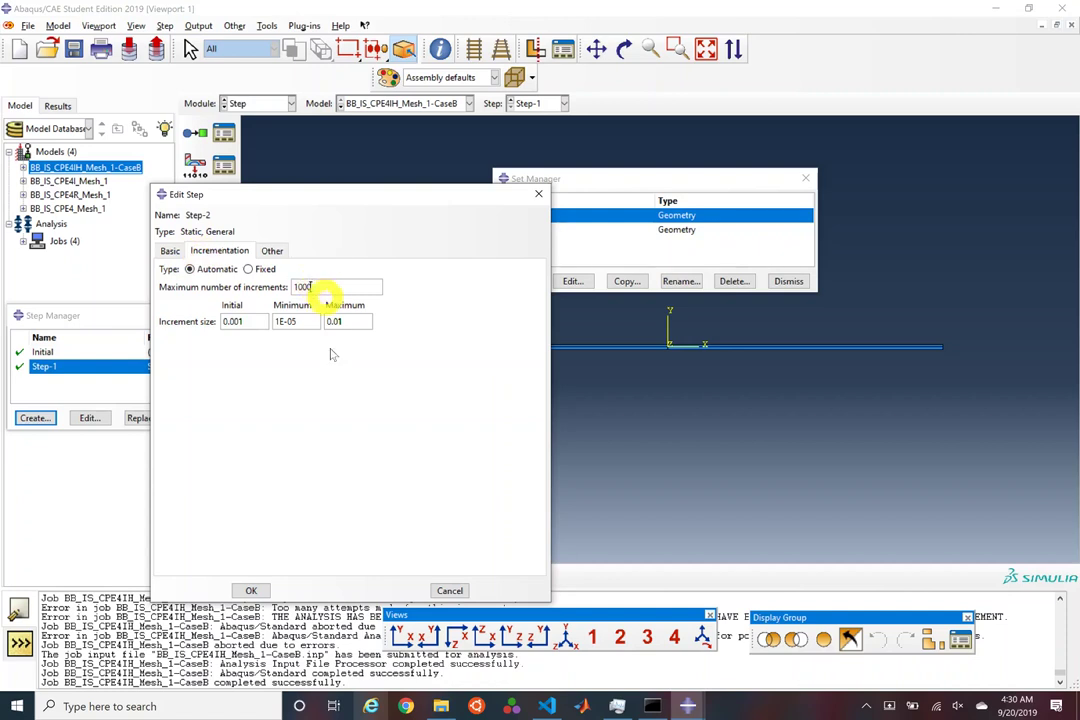
left_click(264, 590)
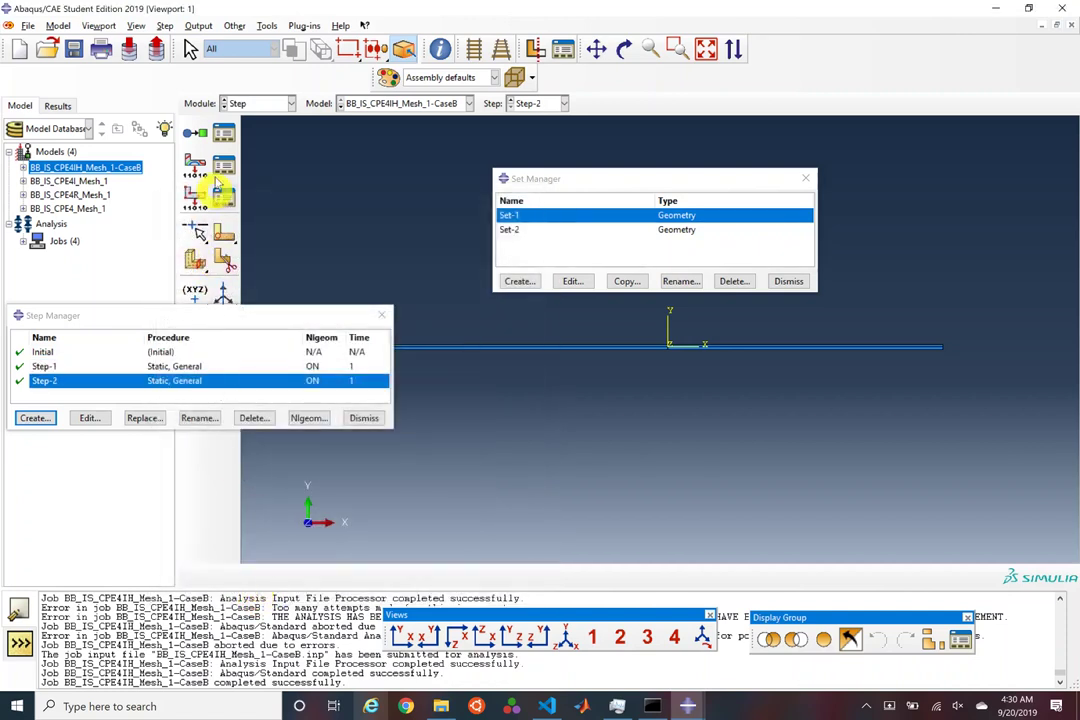
Step: Suppress the pressure load Load-1 in the Case B model
left_click(250, 106)
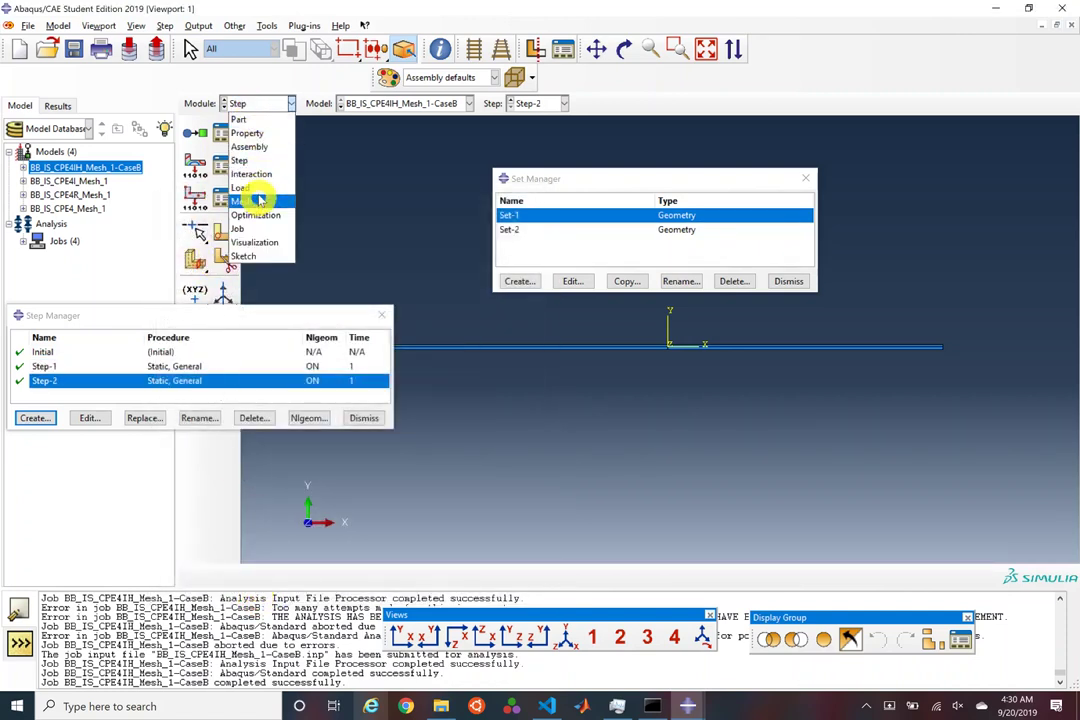
left_click(285, 201)
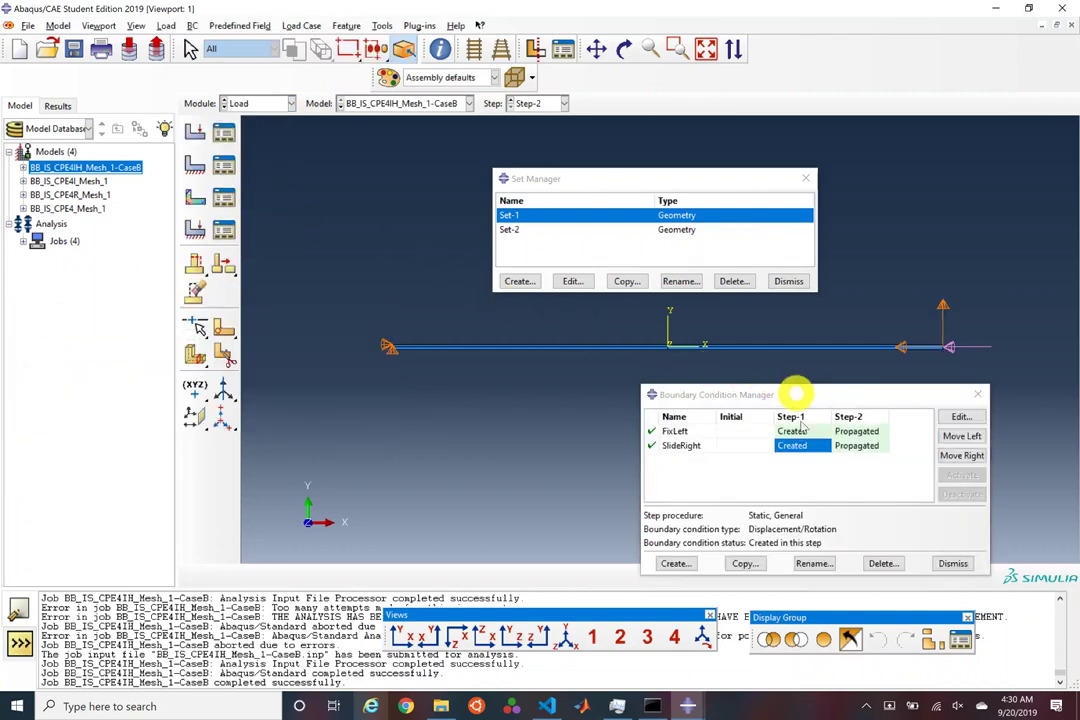
left_click_drag(817, 399, 546, 347)
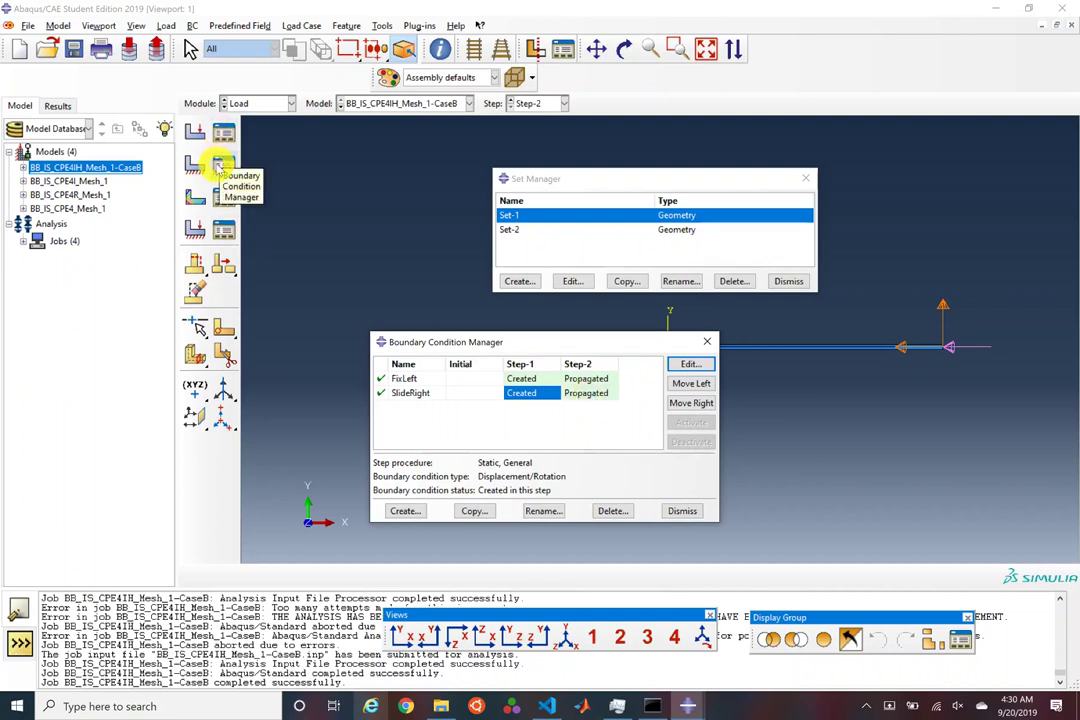
left_click(221, 134)
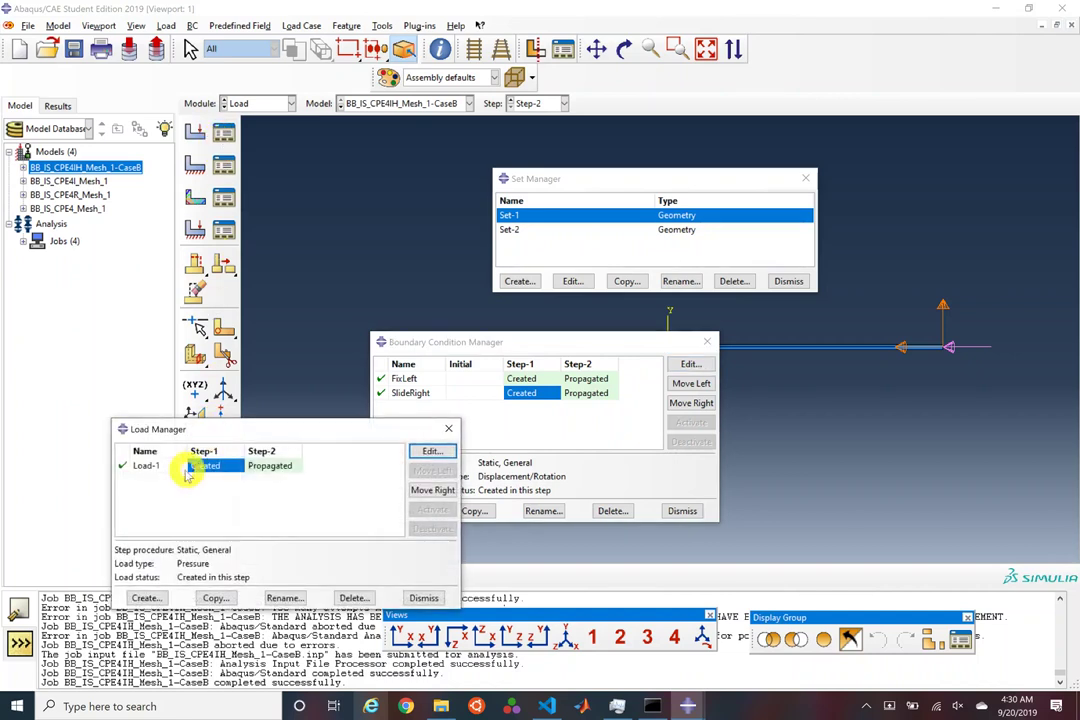
left_click(123, 465)
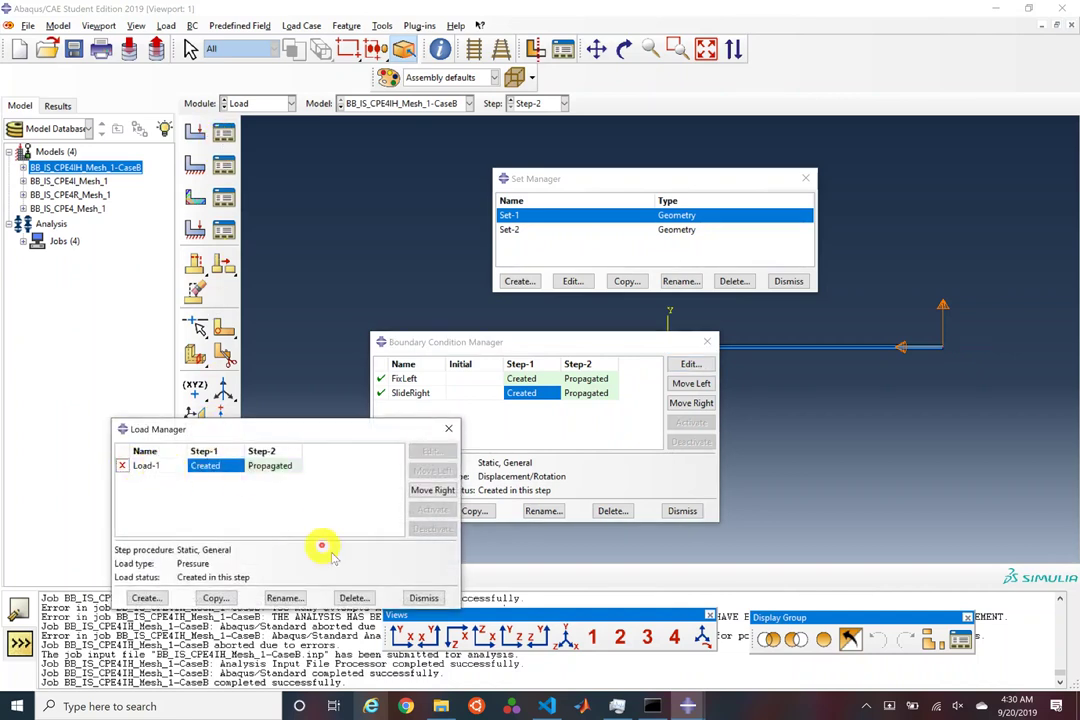
left_click(428, 598)
Step: Suppress Step-2 so that the analysis runs with Step-1 only
left_click(272, 103)
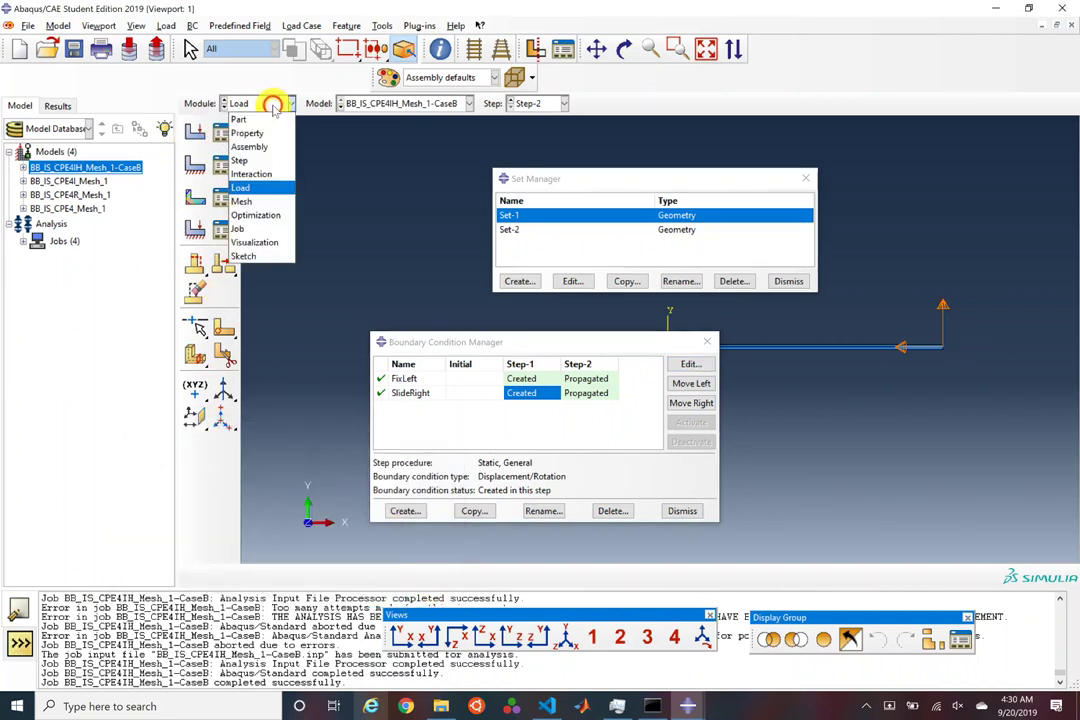
left_click(258, 160)
left_click(222, 135)
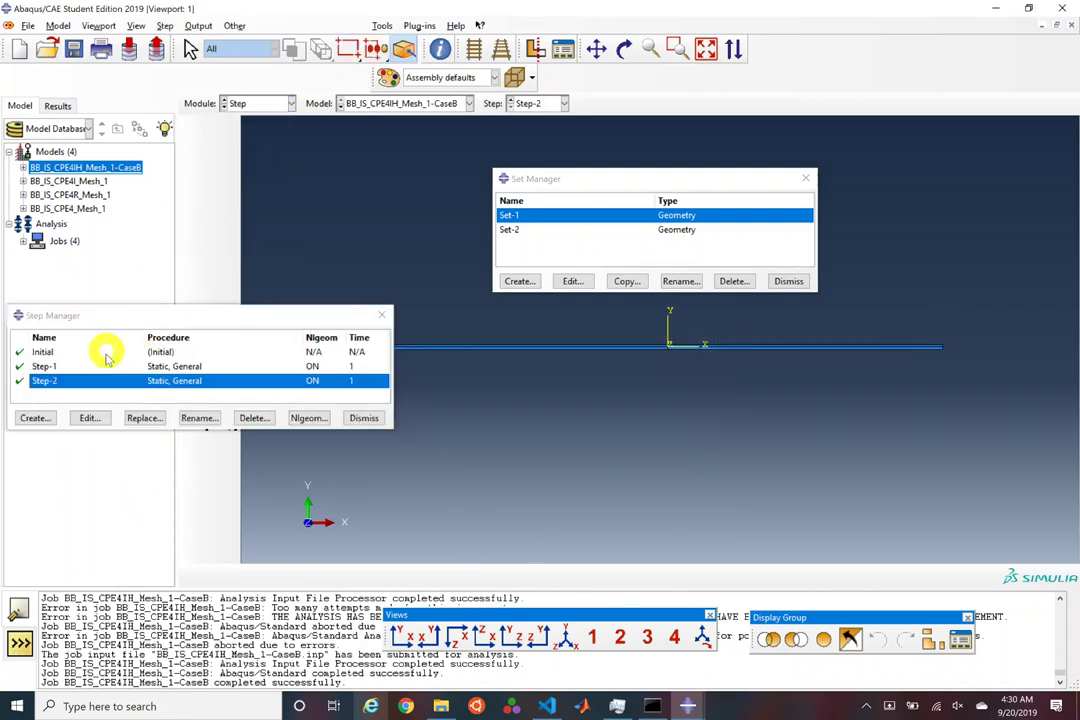
left_click(20, 381)
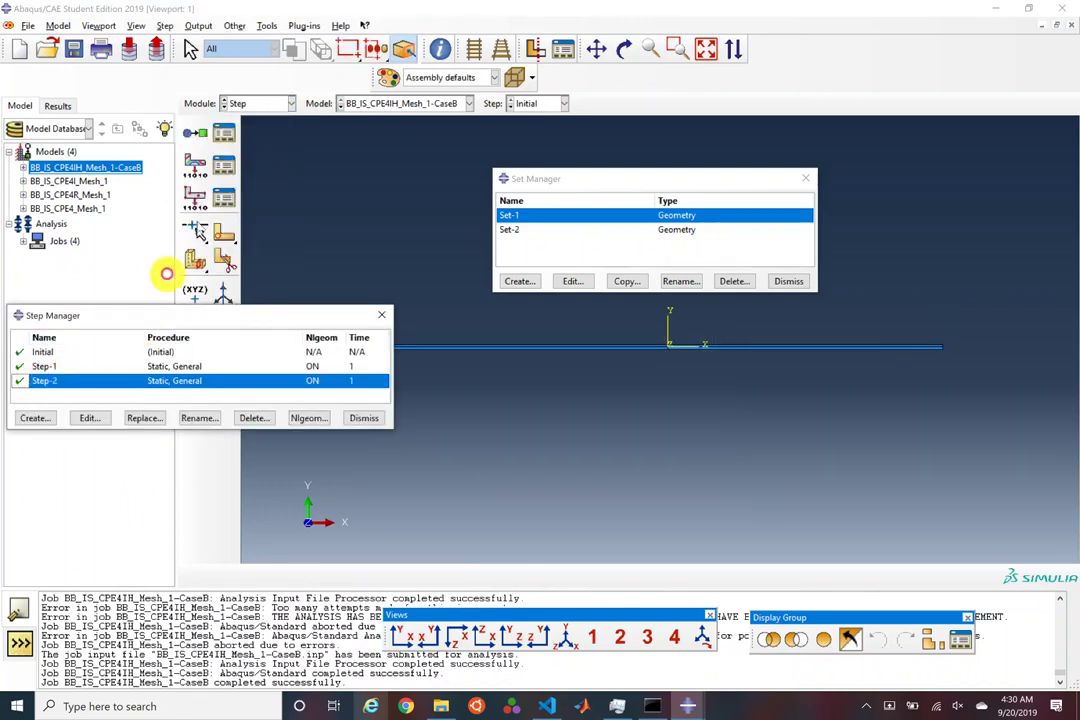
Step: Submit the BB_IS_CPE4IH_Mesh_1-CaseB job again without Load-1 and Step-2, and monitor its progress
left_click(288, 103)
left_click(250, 228)
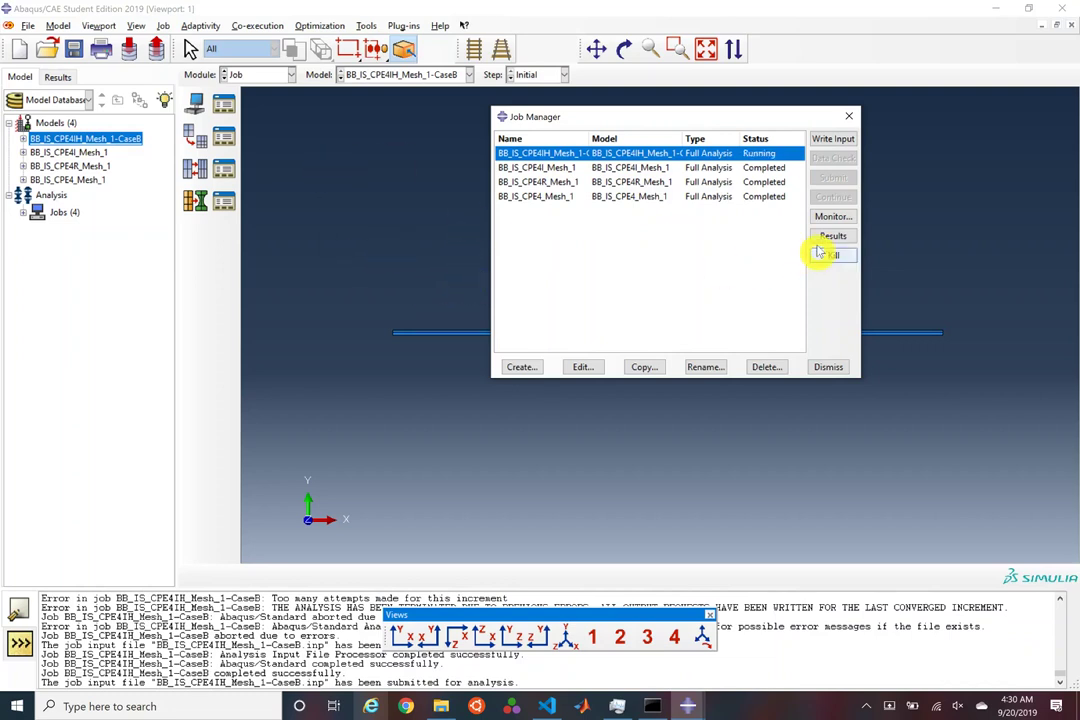
left_click(832, 216)
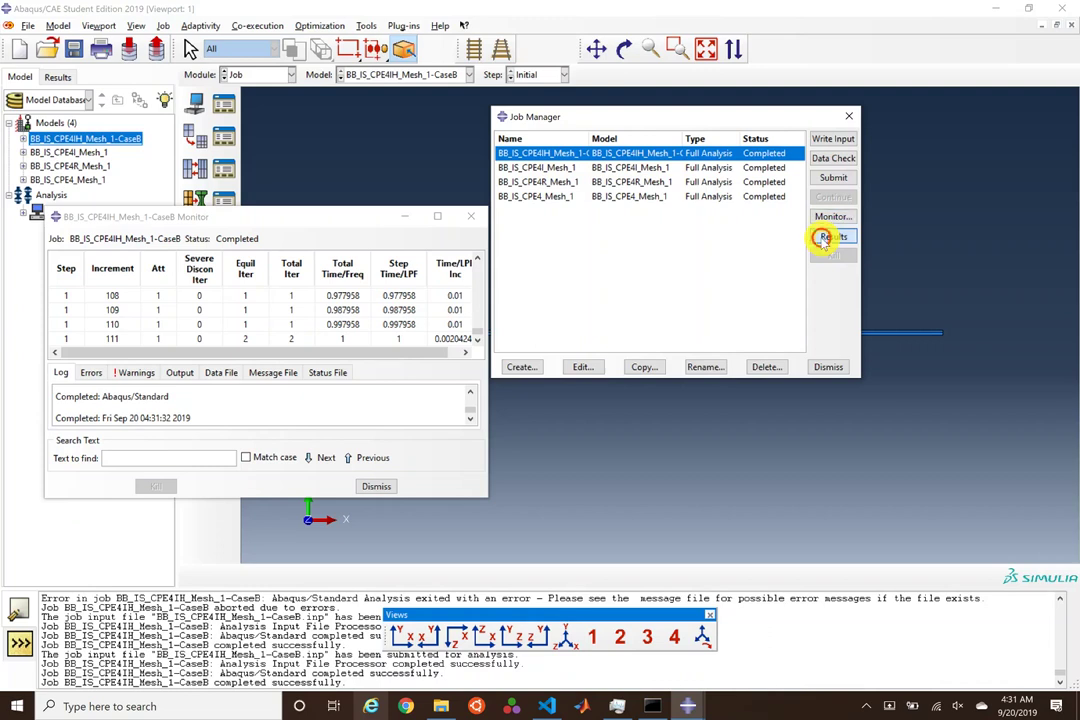
Step: Load the new Case B results, plot Mises contours on the deformed beam, and play and stop the time history animation
left_click(820, 237)
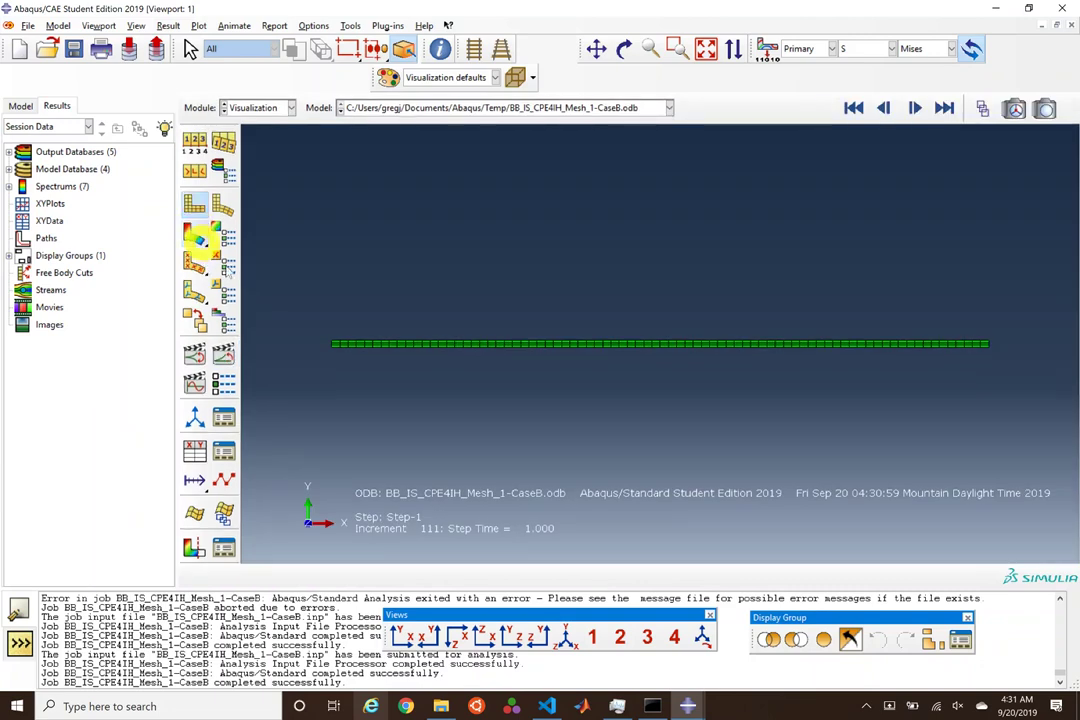
left_click(196, 236)
left_click(224, 353)
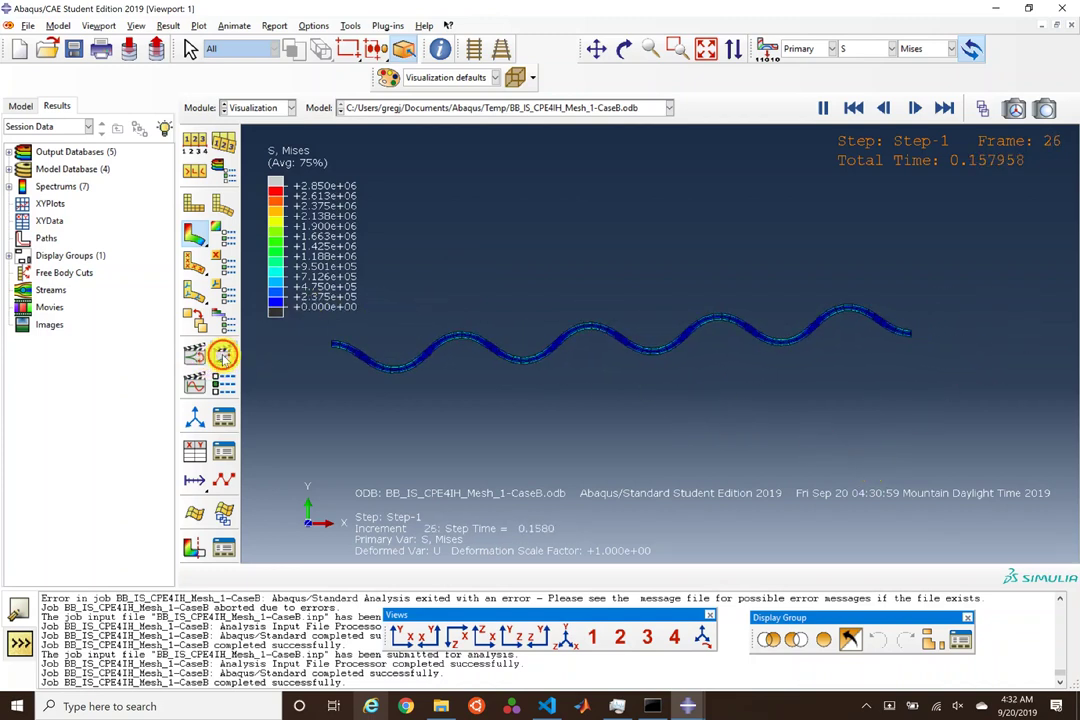
left_click(222, 353)
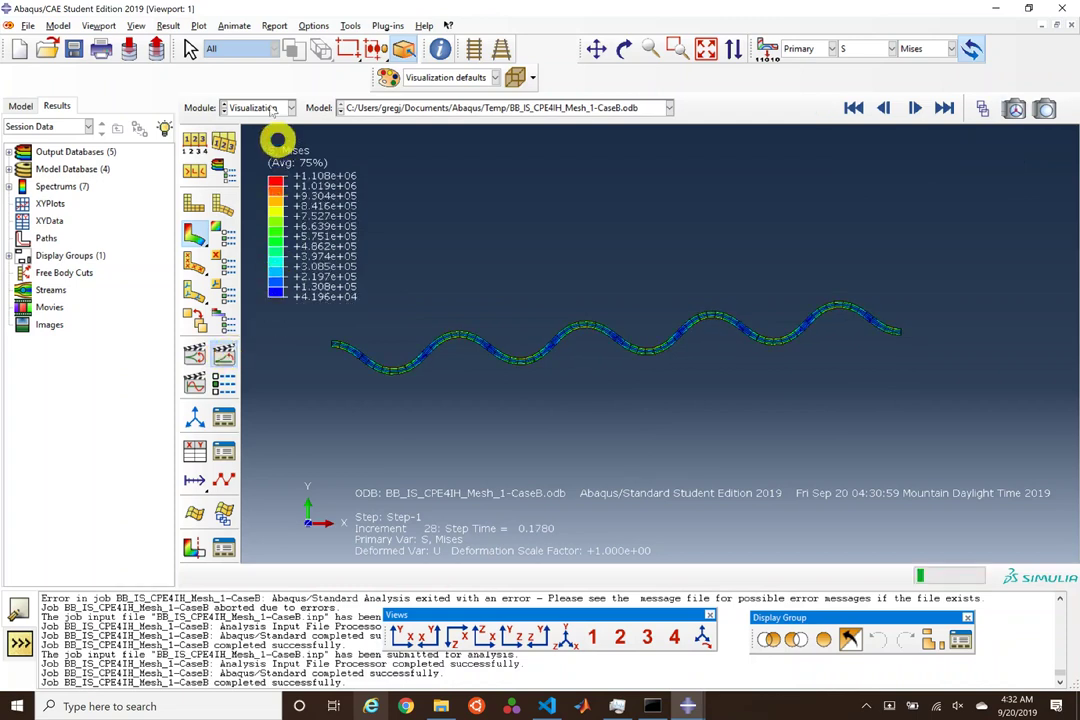
Step: Save the model database as BeamBending_Test_1 and resume the suppressed Step-2
left_click(266, 107)
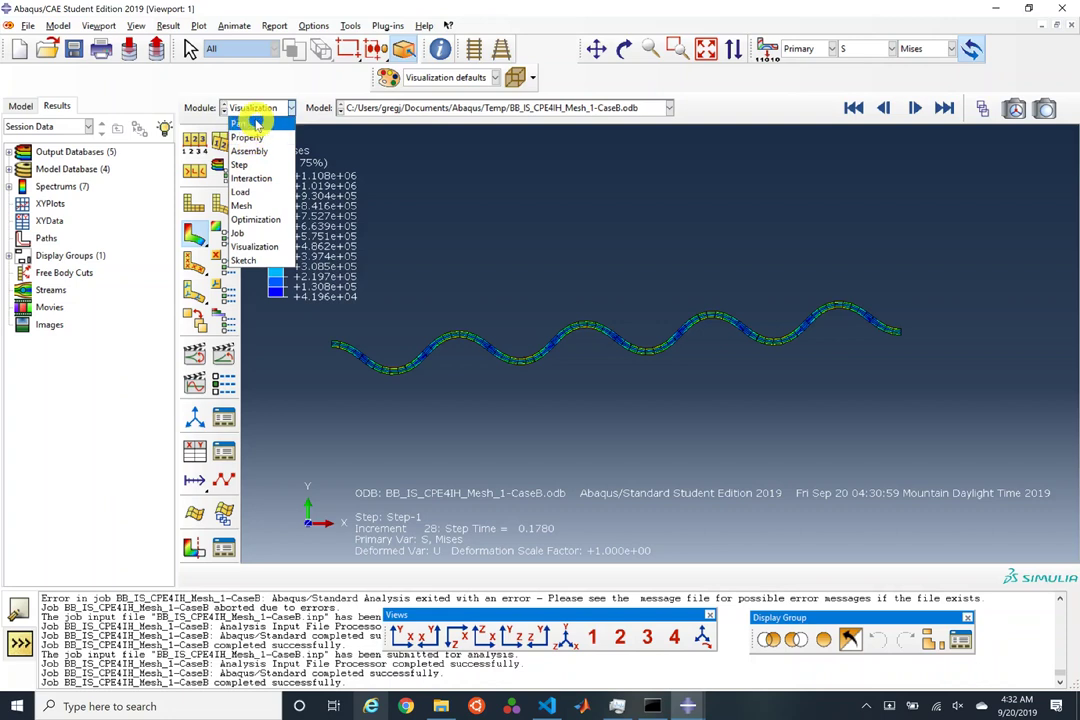
left_click(240, 164)
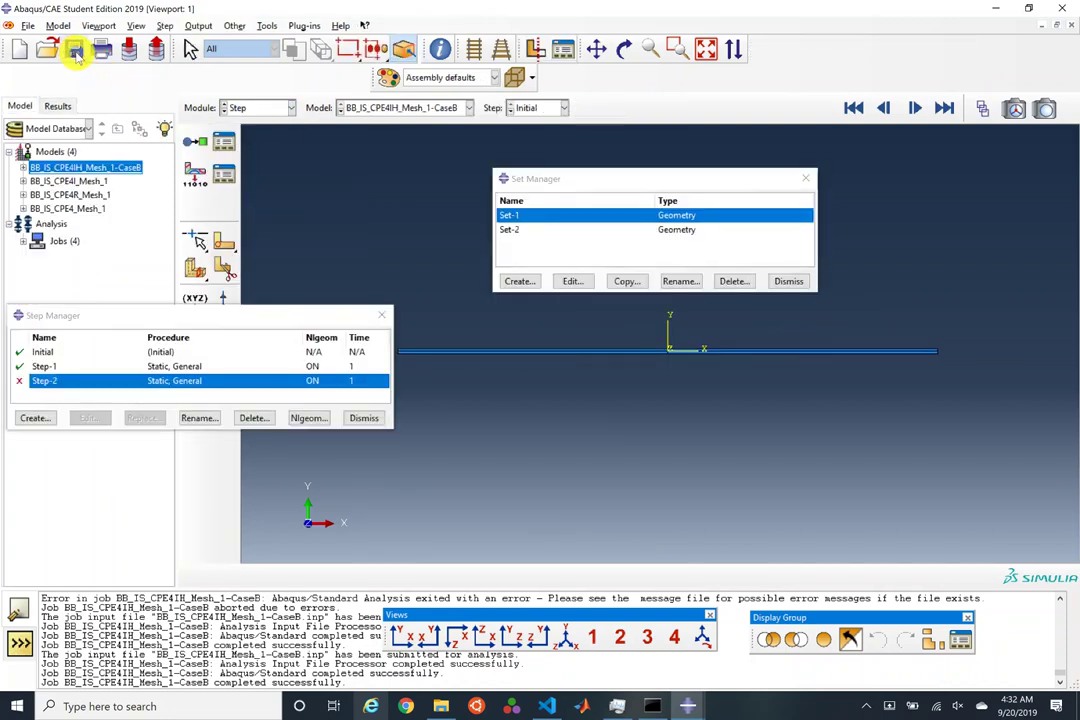
left_click(75, 49)
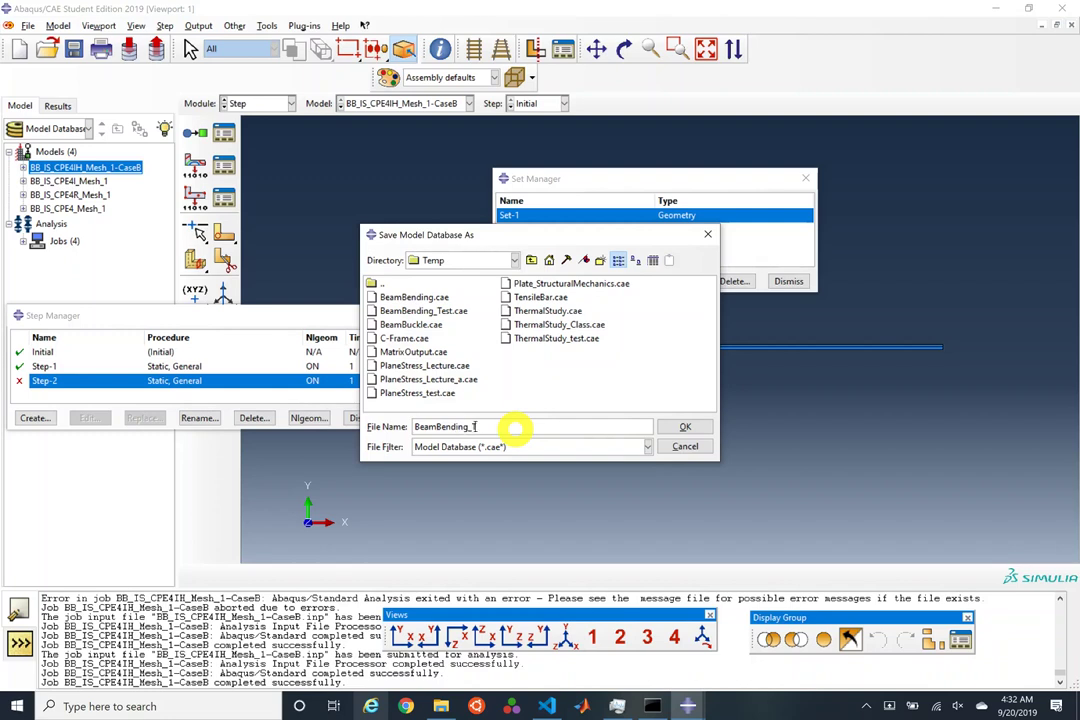
key("Return")
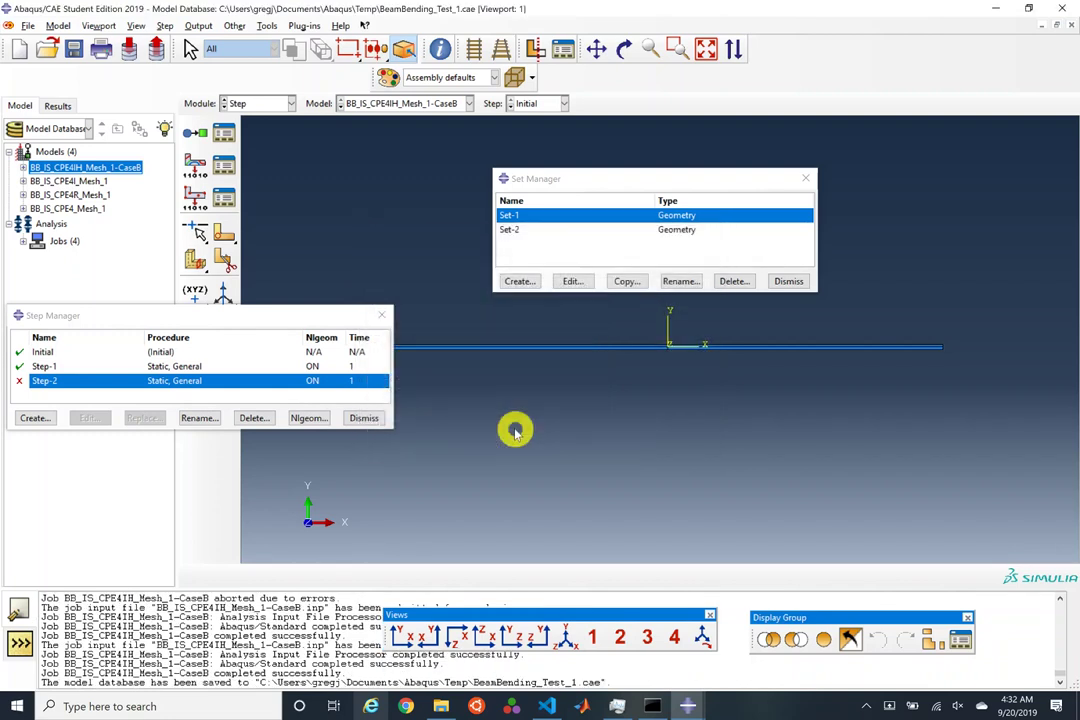
left_click(20, 386)
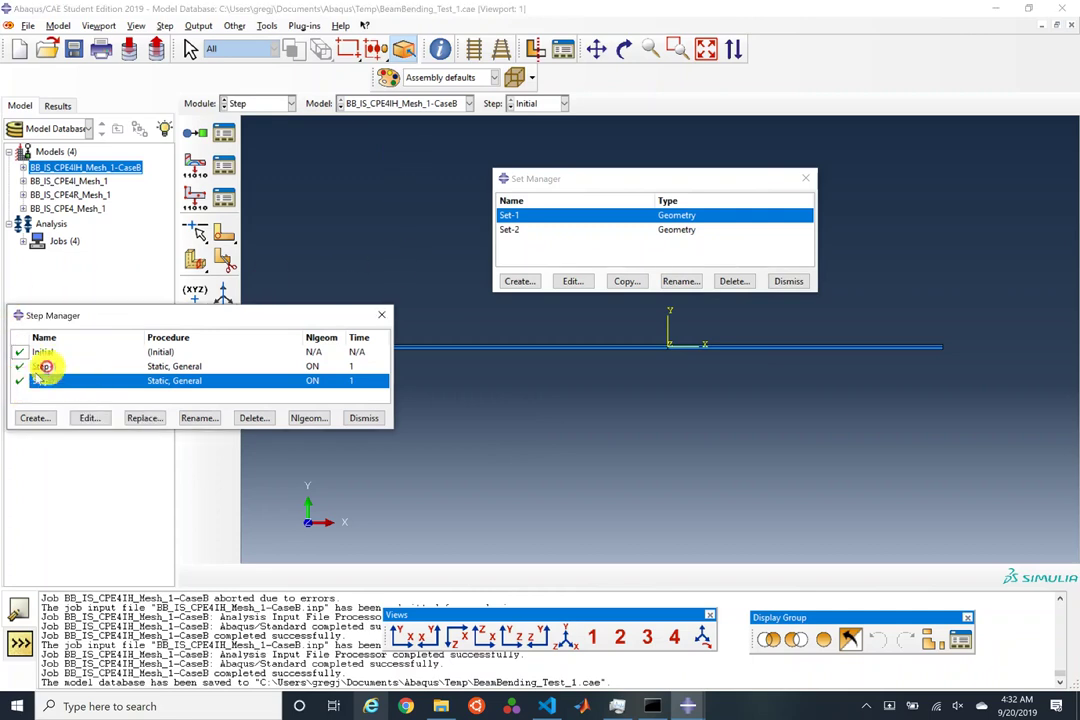
Step: Set the U1 displacement of the SlideRight boundary condition to 0 in Step-1
left_click(265, 104)
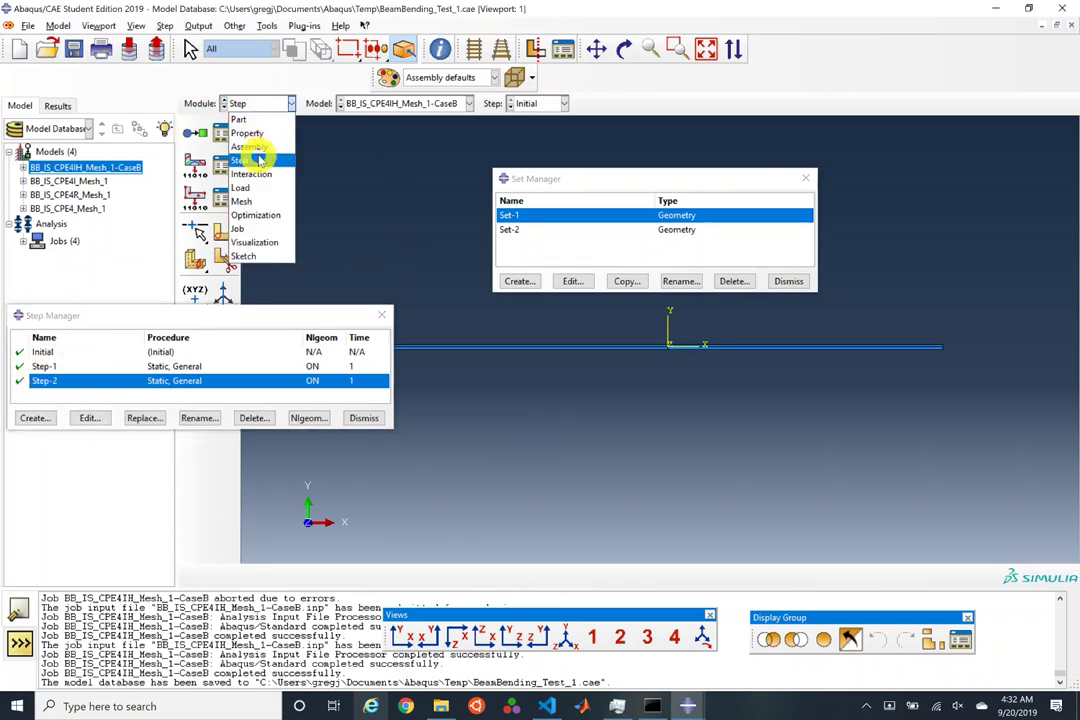
left_click(253, 187)
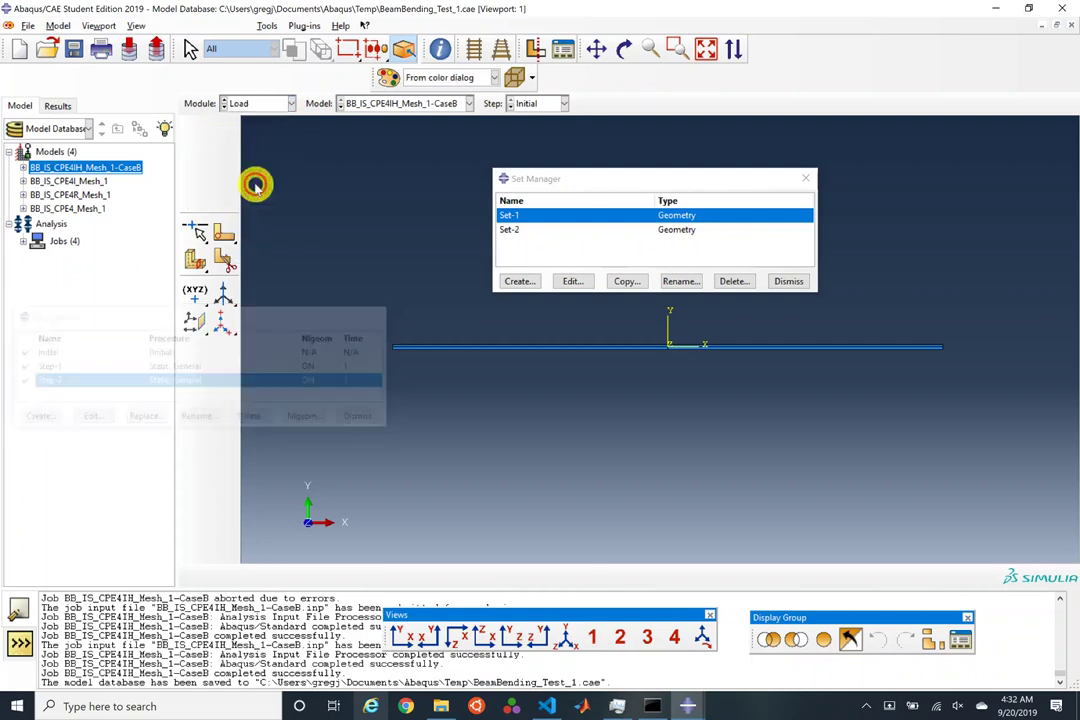
left_click(512, 214)
left_click(548, 393)
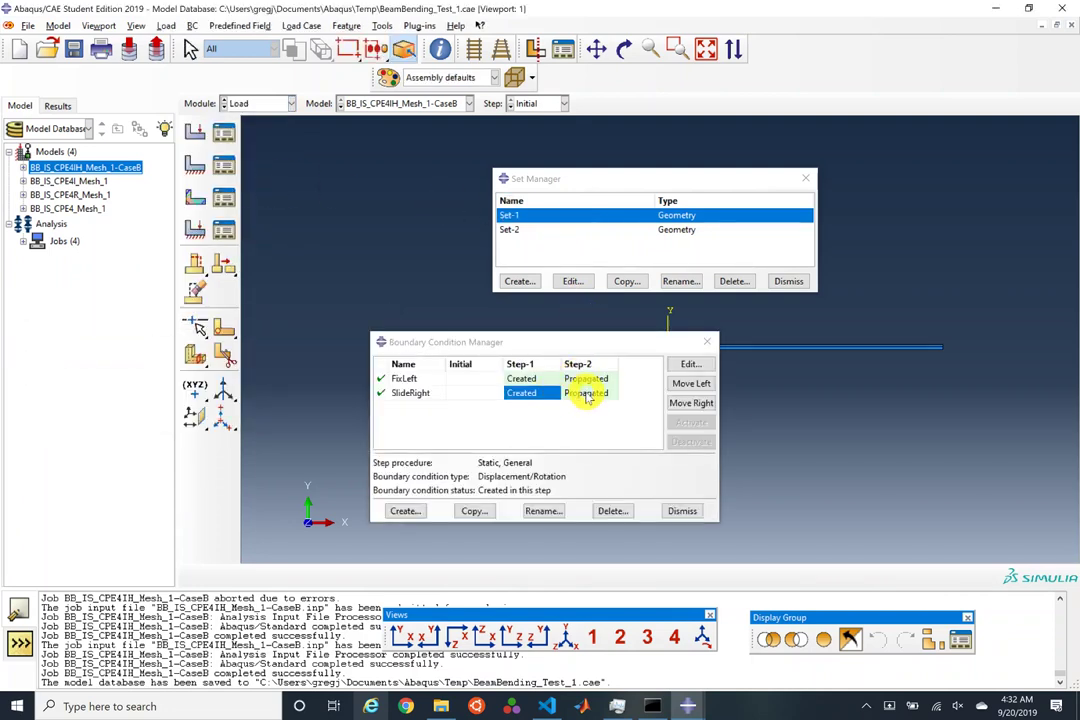
left_click(585, 393)
double_click(585, 393)
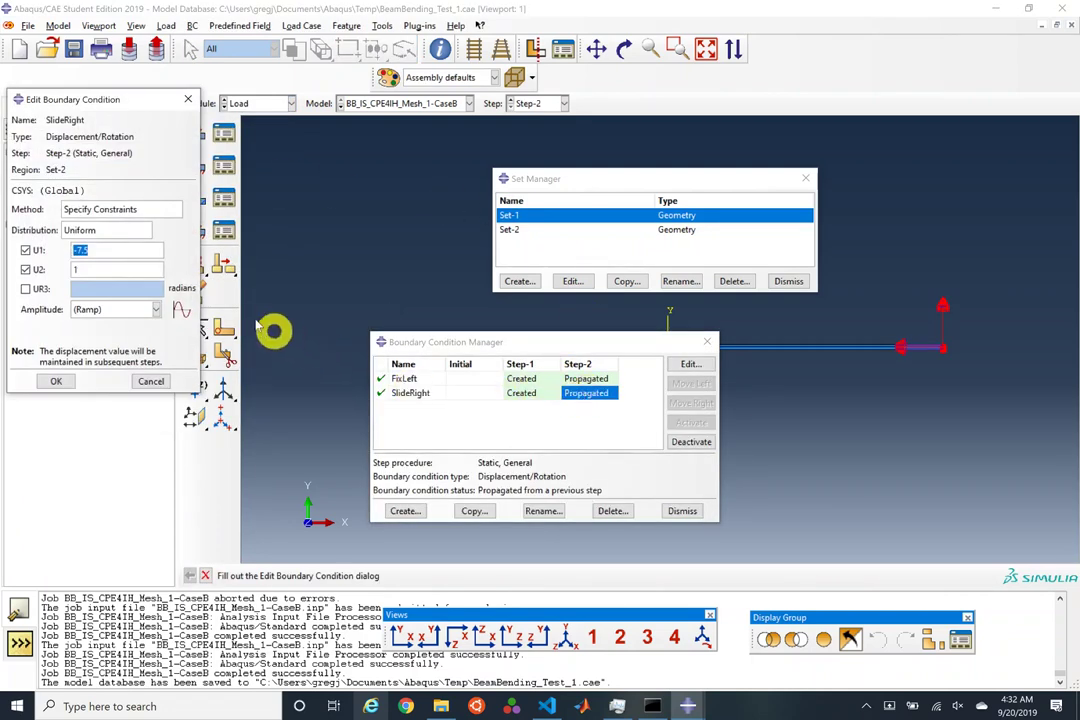
double_click(515, 391)
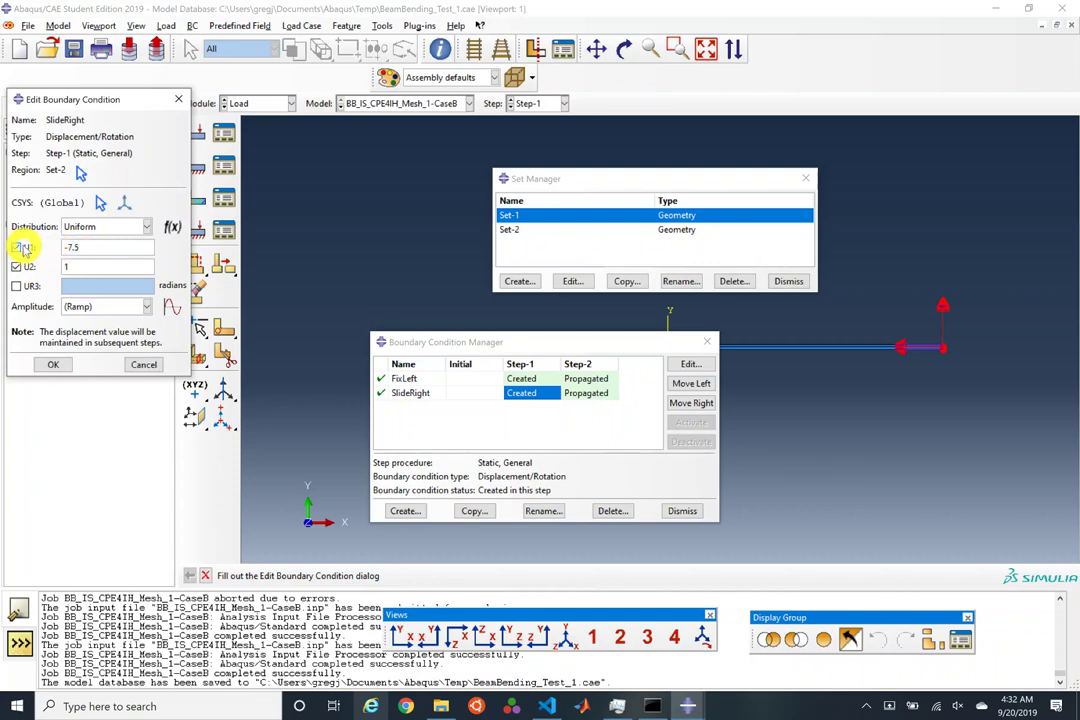
left_click(18, 248)
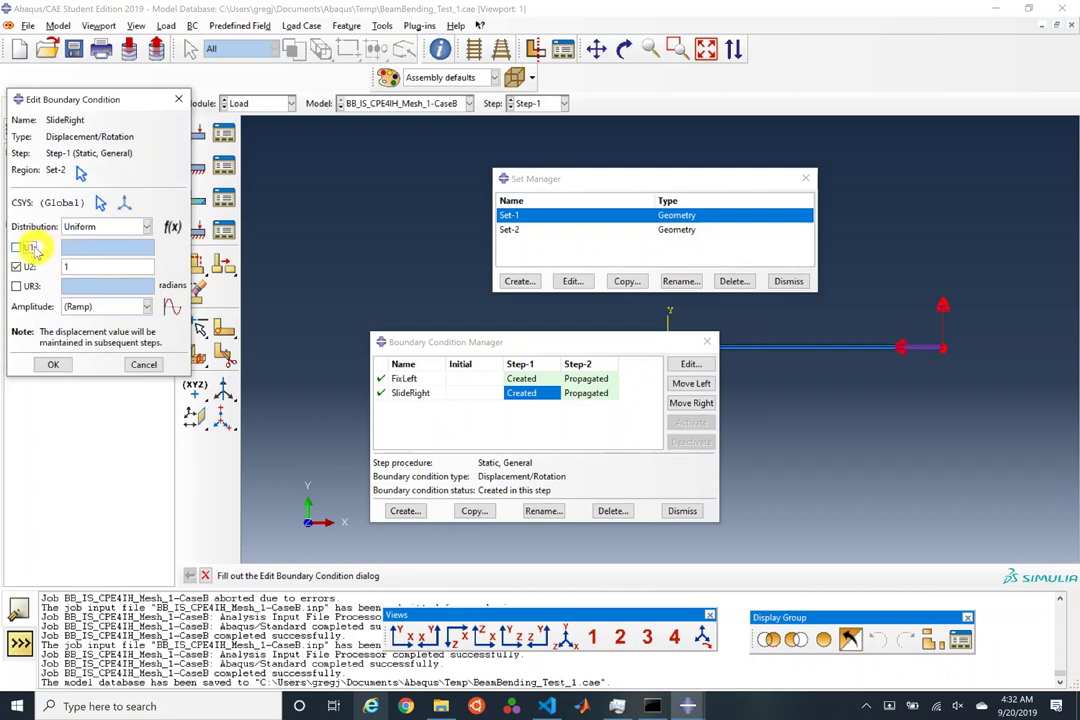
left_click(32, 248)
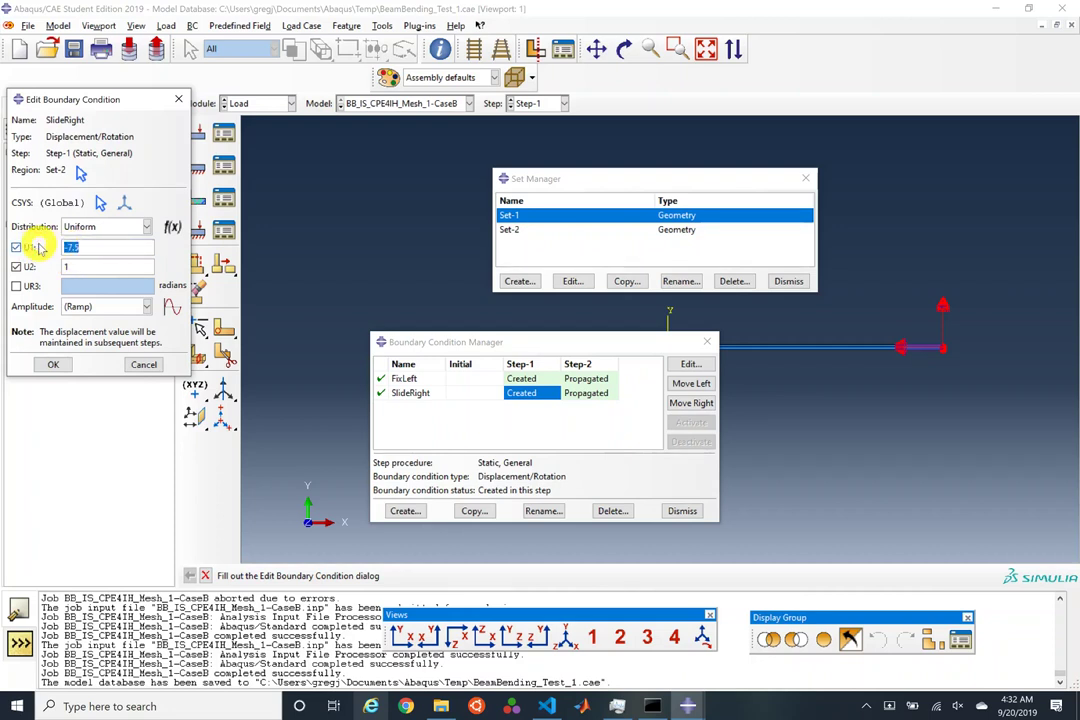
type("0")
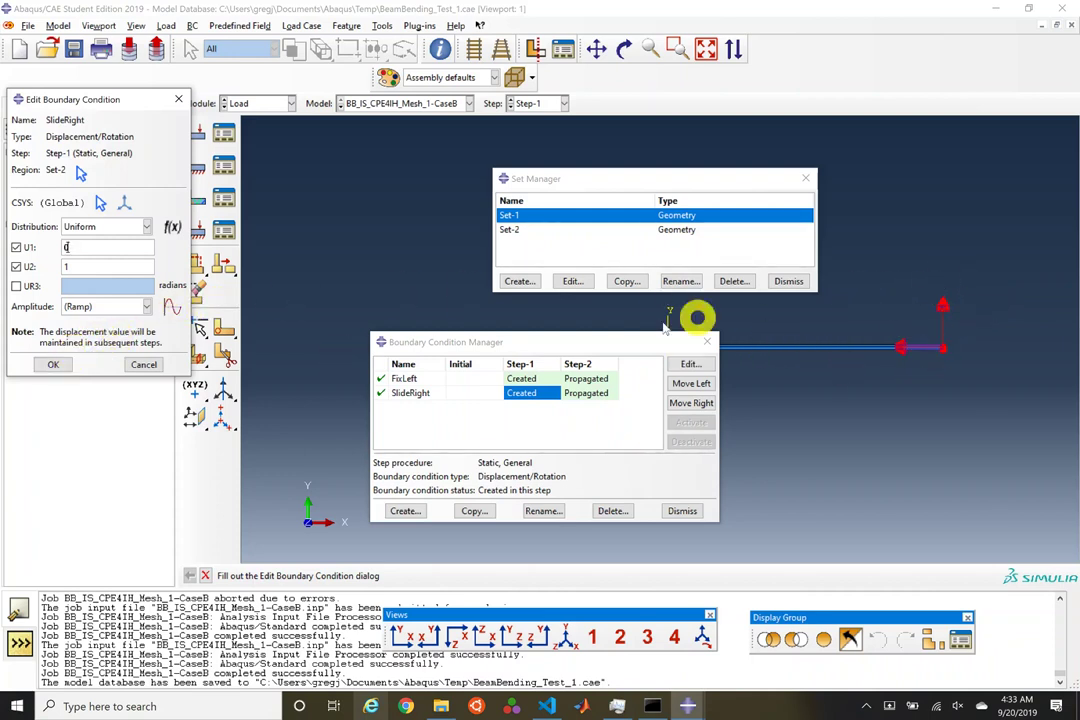
left_click(53, 364)
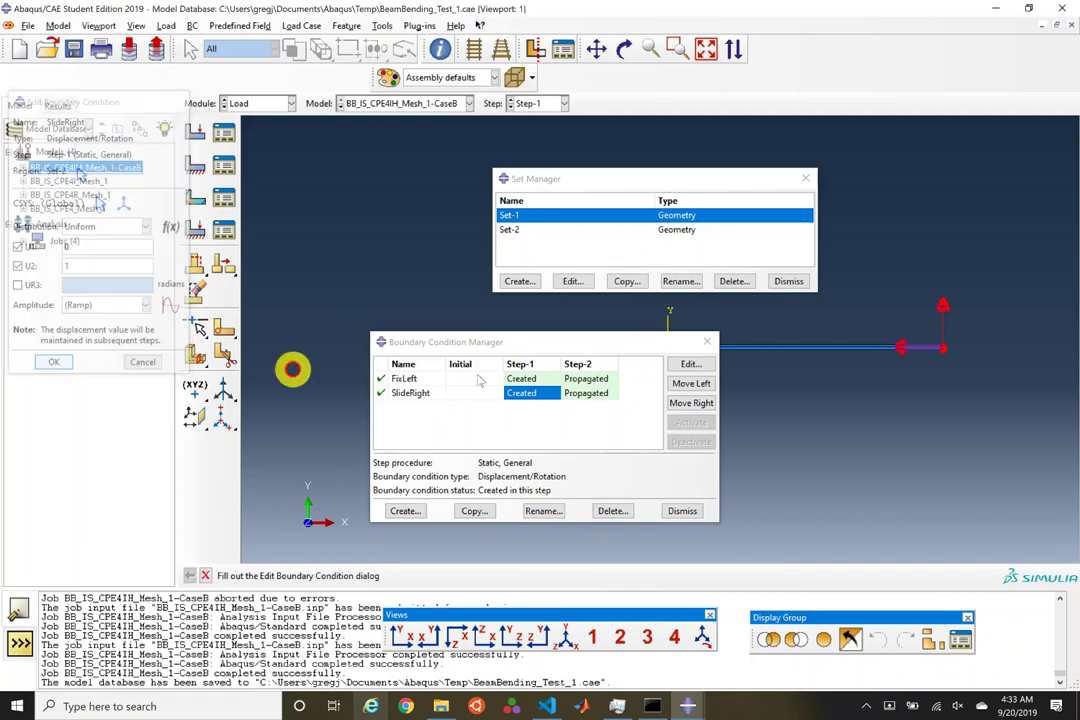
Step: Set the U1 displacement of the SlideRight boundary condition to -7.5 in Step-2 and move the open manager dialogs clear of the beam
left_click(590, 393)
double_click(590, 393)
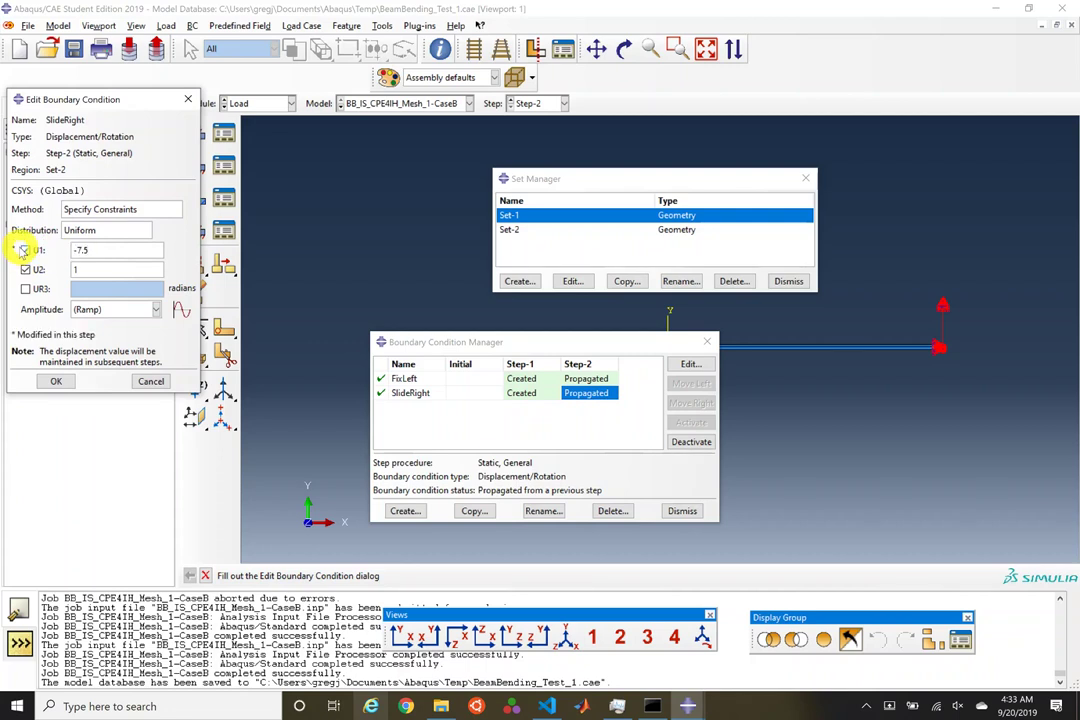
left_click(50, 382)
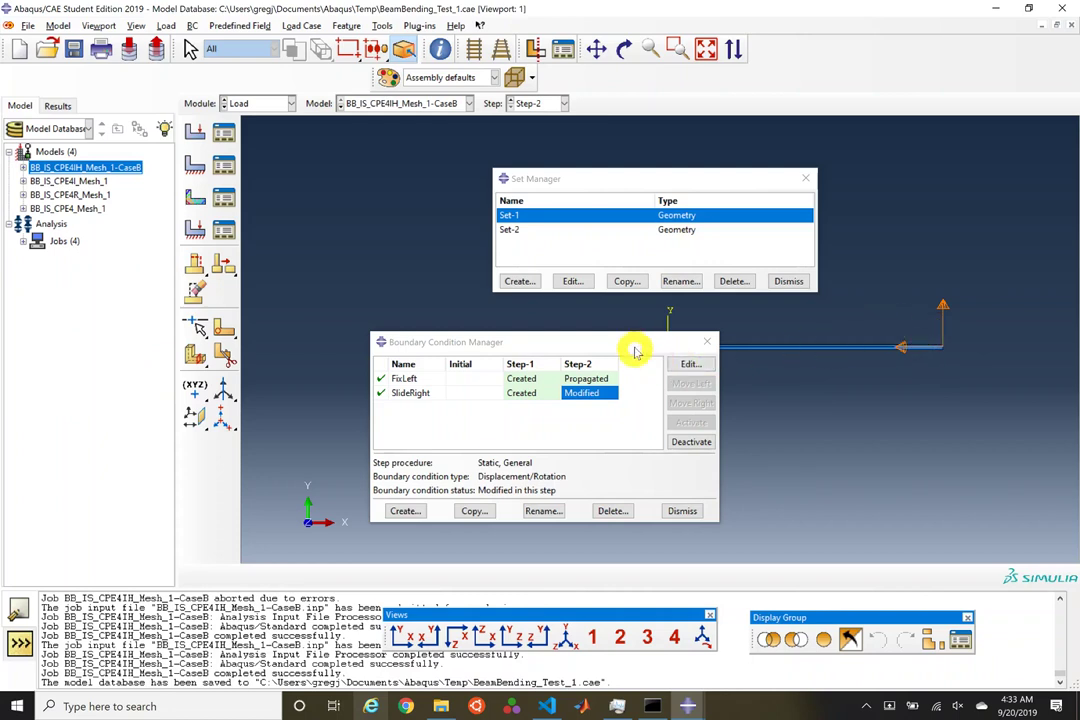
left_click_drag(614, 346, 323, 360)
left_click_drag(560, 179, 581, 397)
left_click_drag(316, 354, 284, 407)
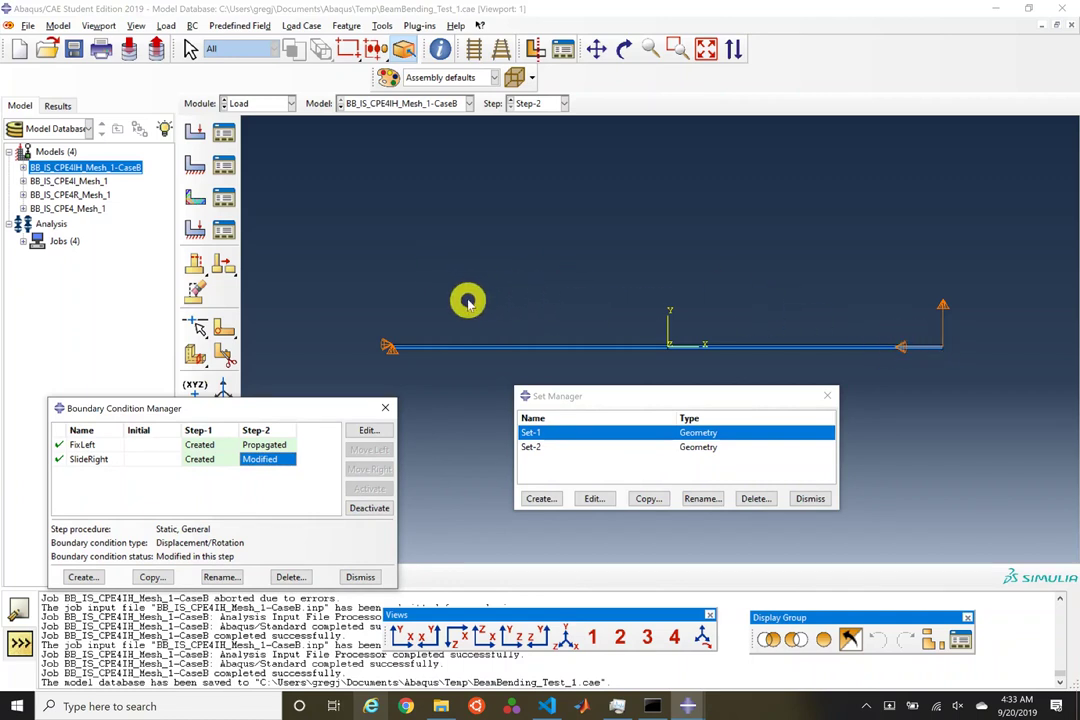
Step: Resubmit the BB_IS_CPE4IH_Mesh_1-CaseB job with the two-step displacements and monitor its progress
left_click(281, 104)
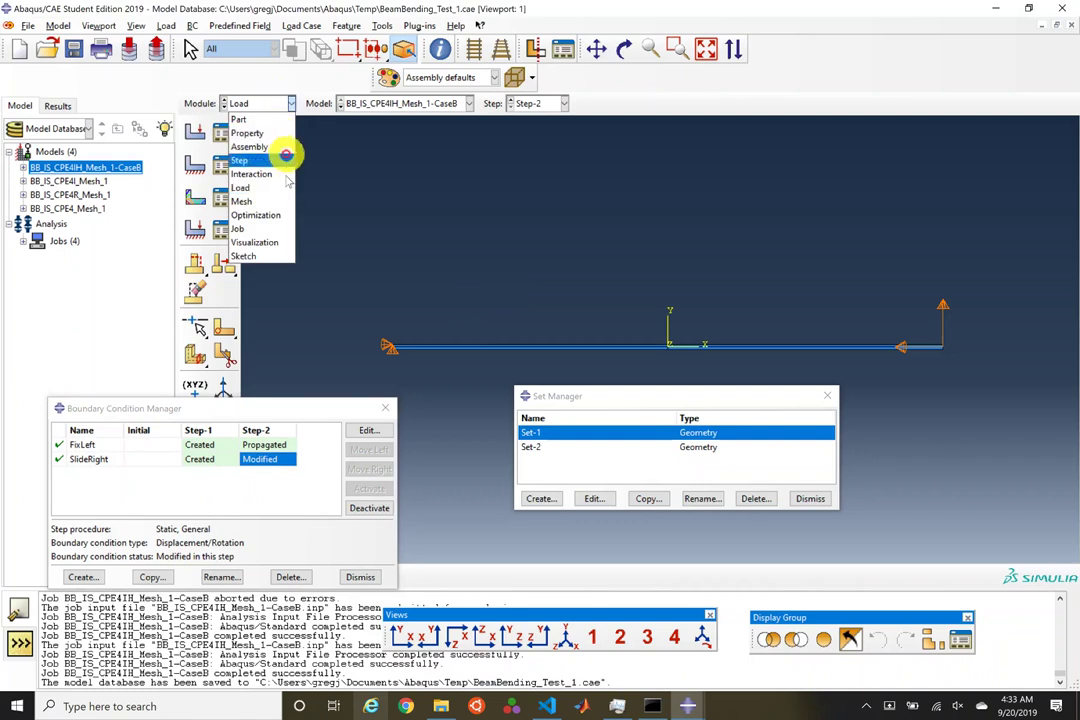
left_click(270, 226)
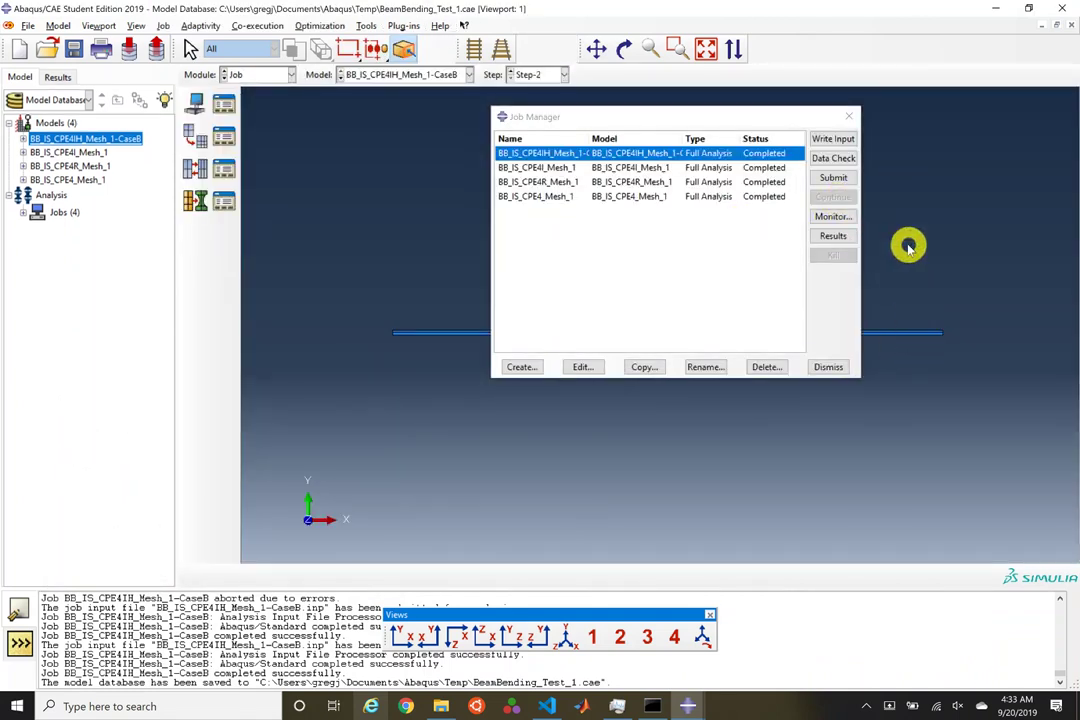
left_click(830, 180)
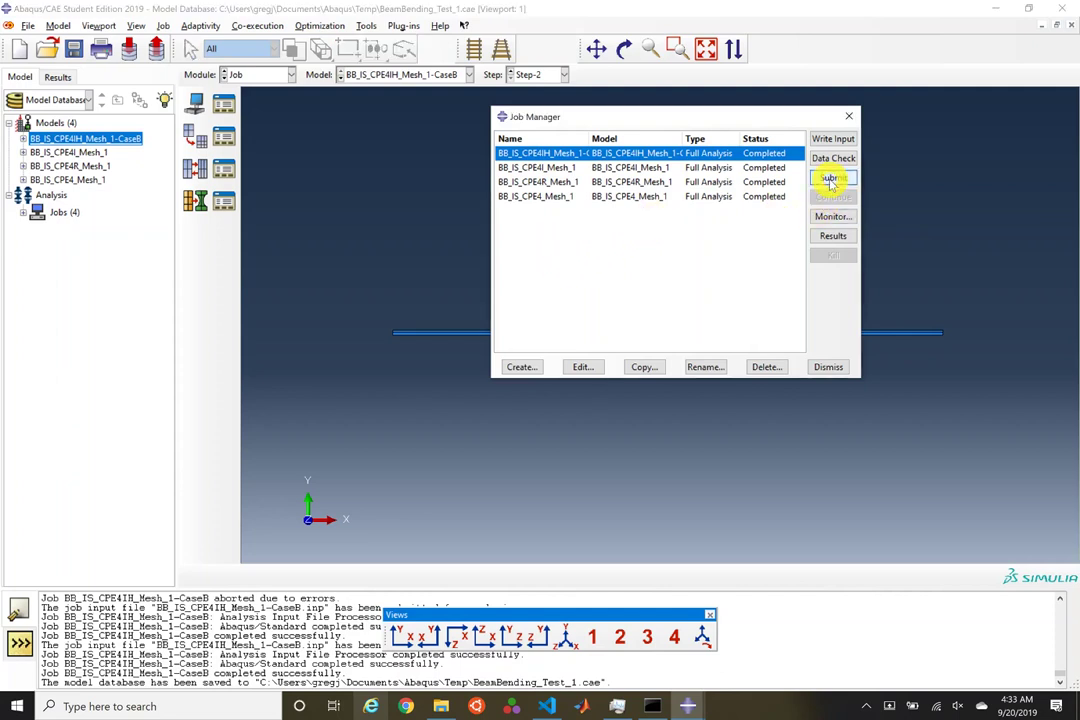
left_click(830, 182)
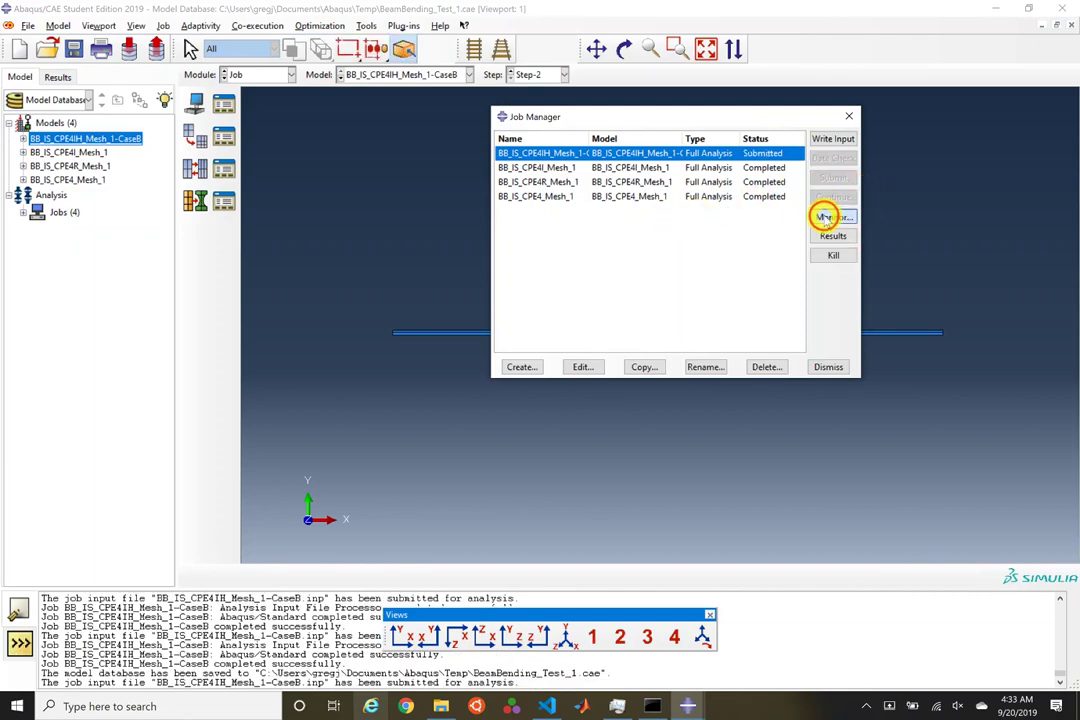
left_click(823, 217)
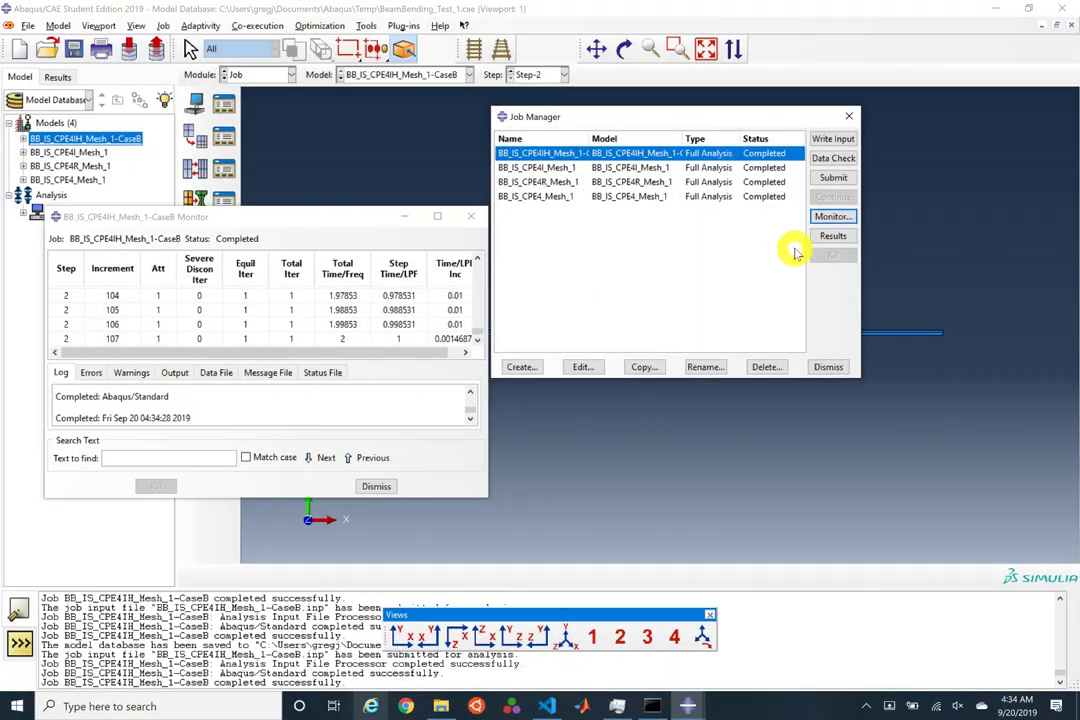
Step: Load the two-step Case B results, plot Mises contours on the deformed beam, and play and stop the time history animation
left_click(822, 238)
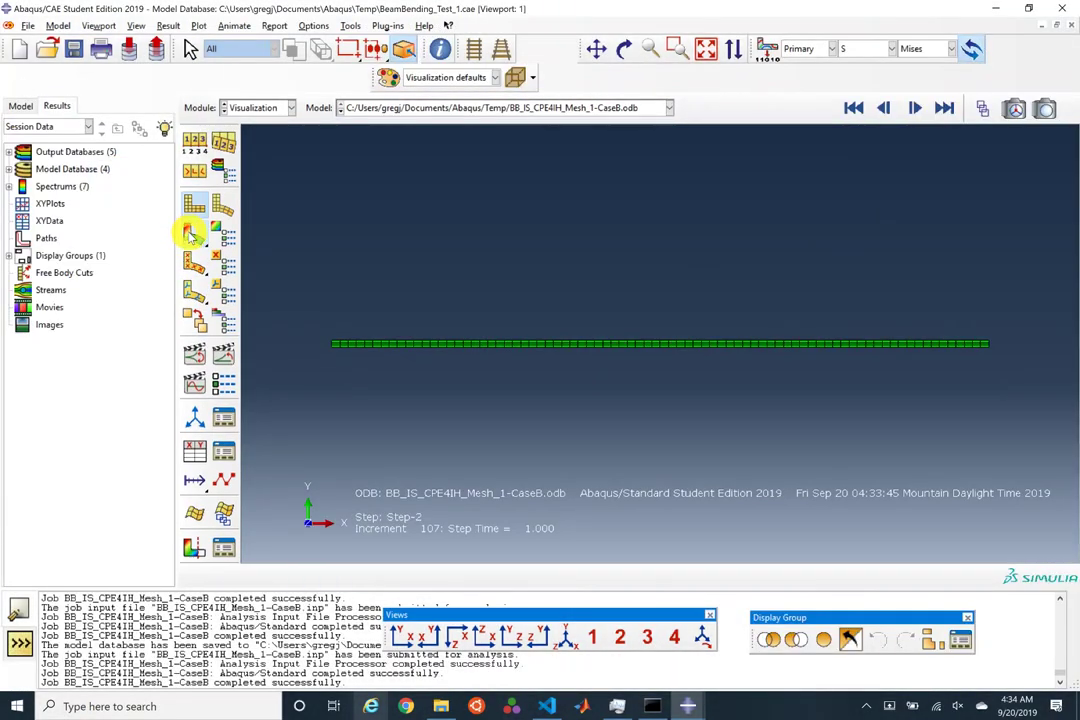
left_click(193, 233)
left_click(224, 356)
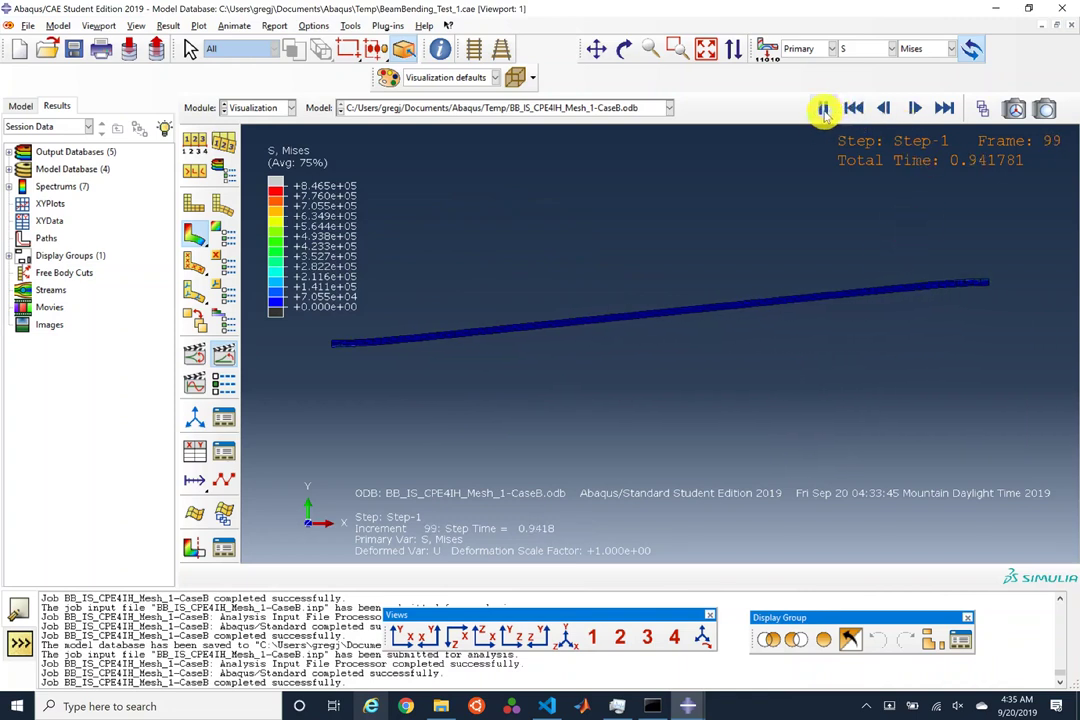
left_click(822, 108)
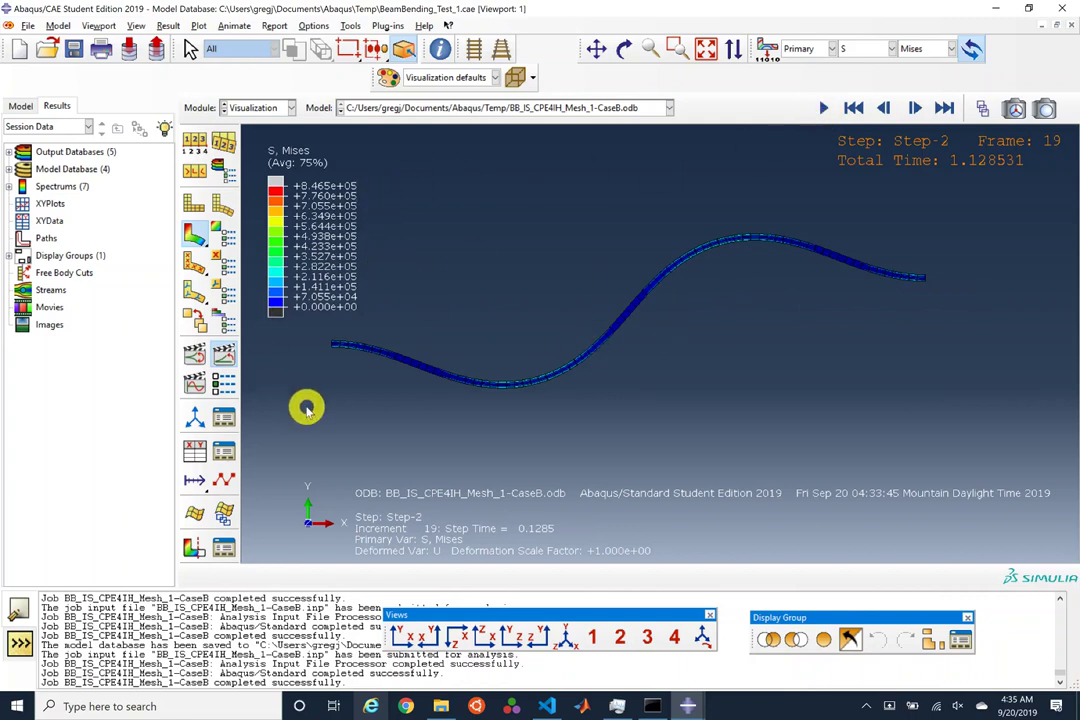
Step: Copy the BB_IS_CPE4IH_Mesh_1-CaseB model to a new model named BB_IDTF_CPE4IH_Mesh_1-CaseB
left_click(24, 106)
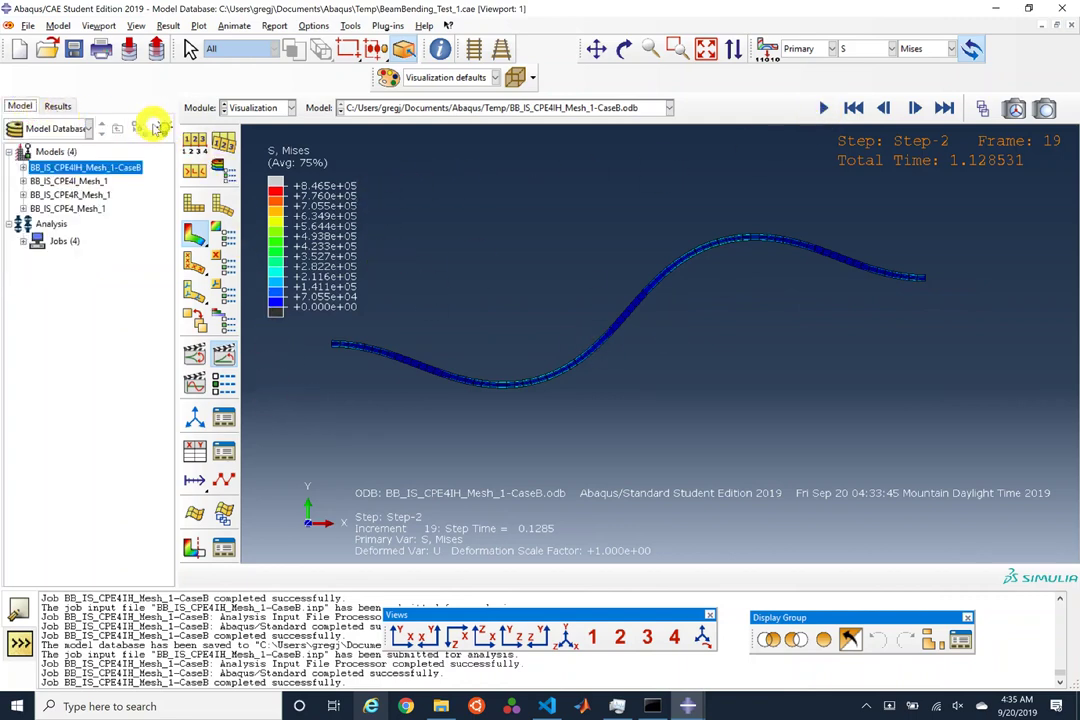
right_click(113, 170)
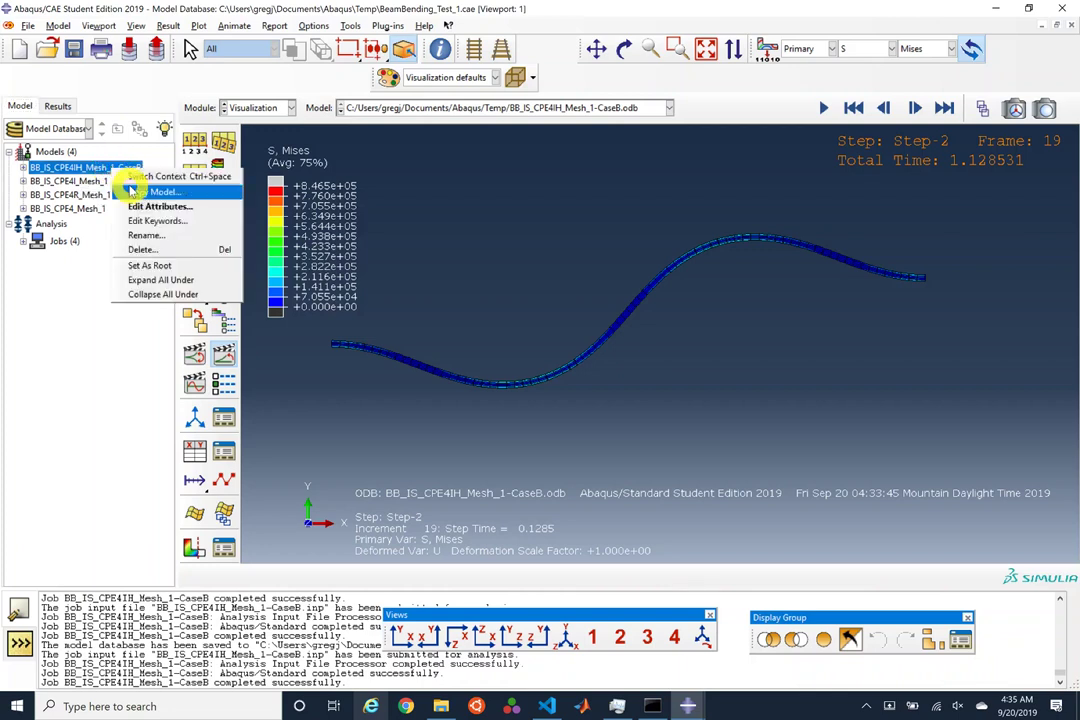
left_click(125, 190)
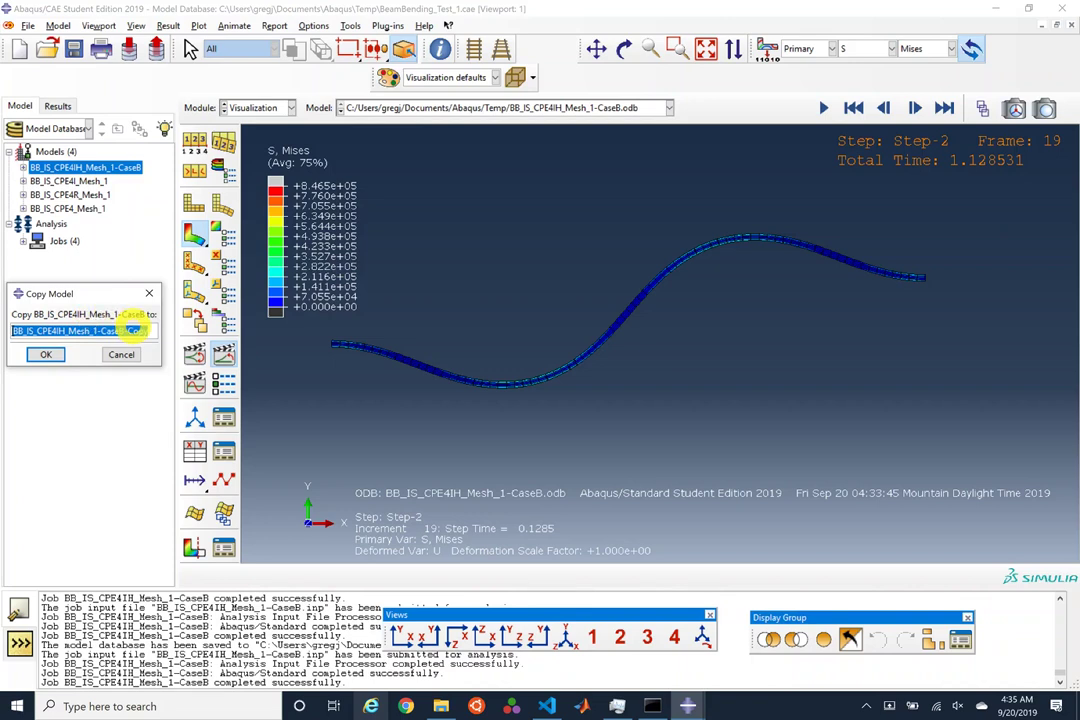
double_click(162, 327)
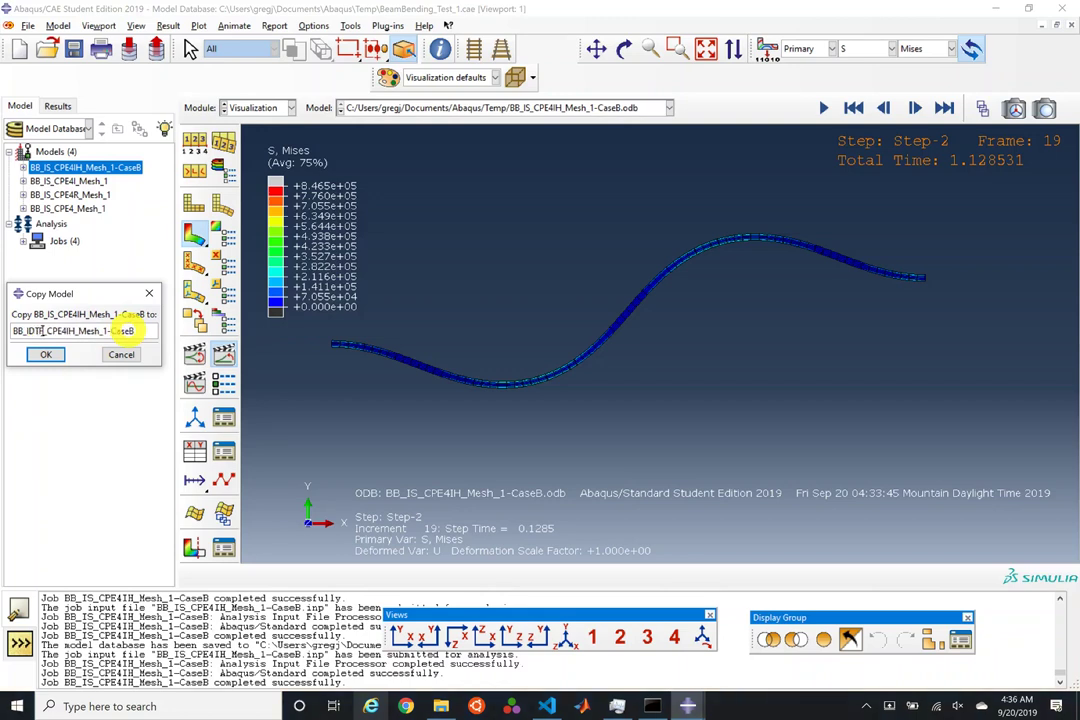
key("Return")
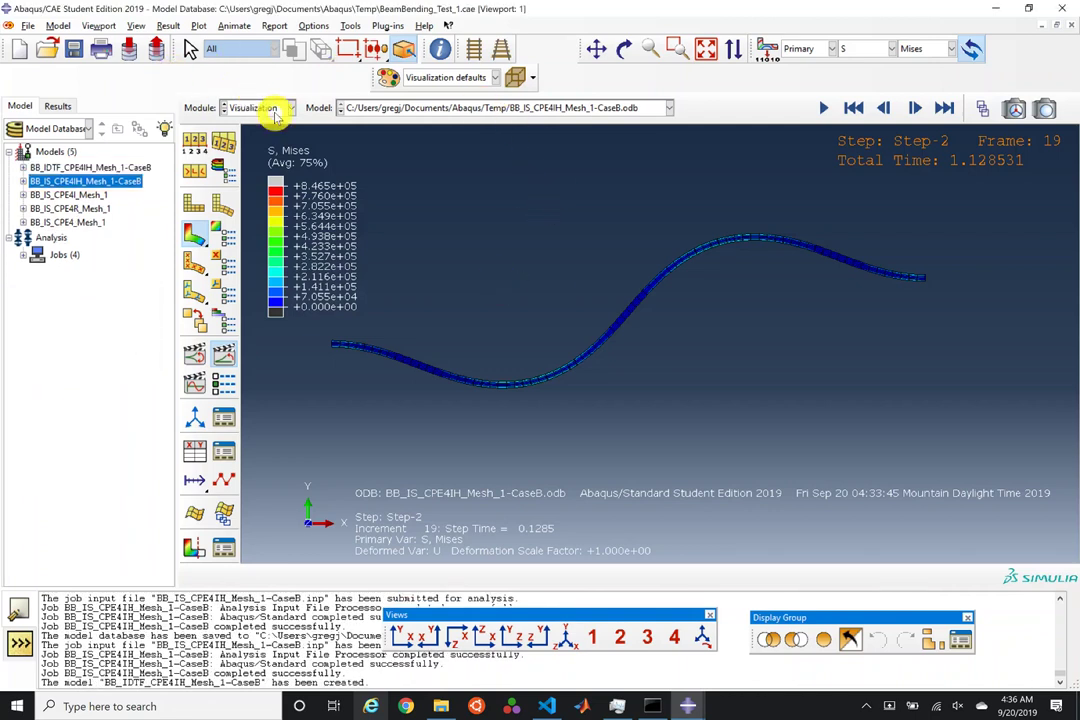
Step: Replace the Step-2 procedure of the BB_IDTF_CPE4IH_Mesh_1-CaseB model with Dynamic, Implicit
left_click(272, 108)
left_click(256, 169)
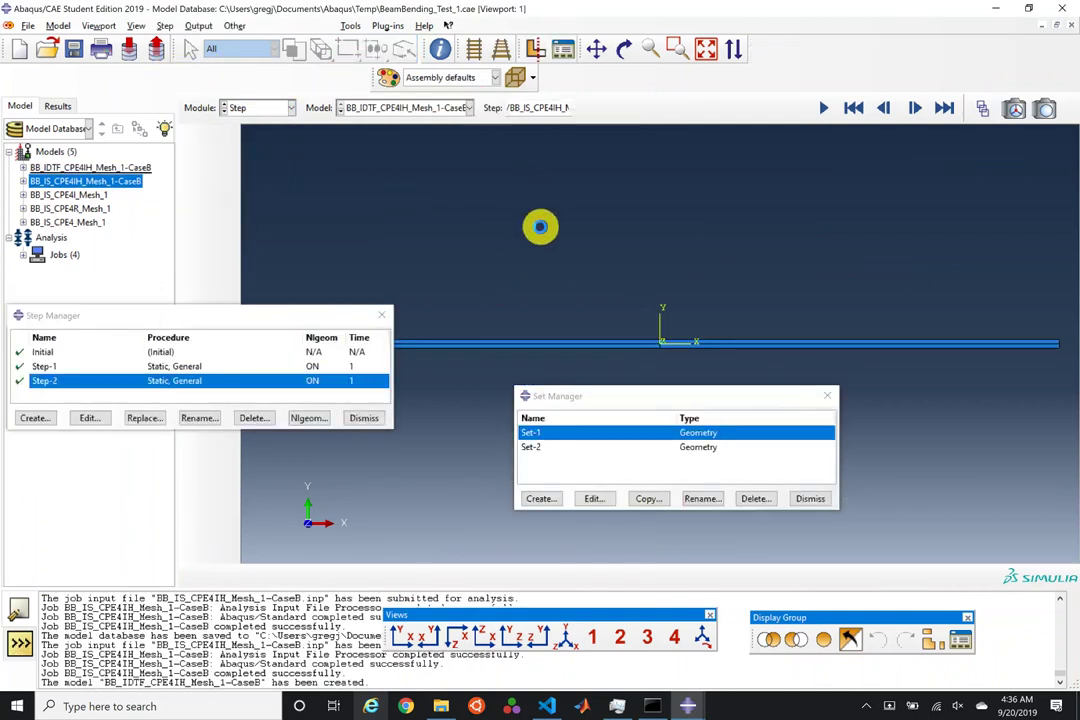
left_click(143, 418)
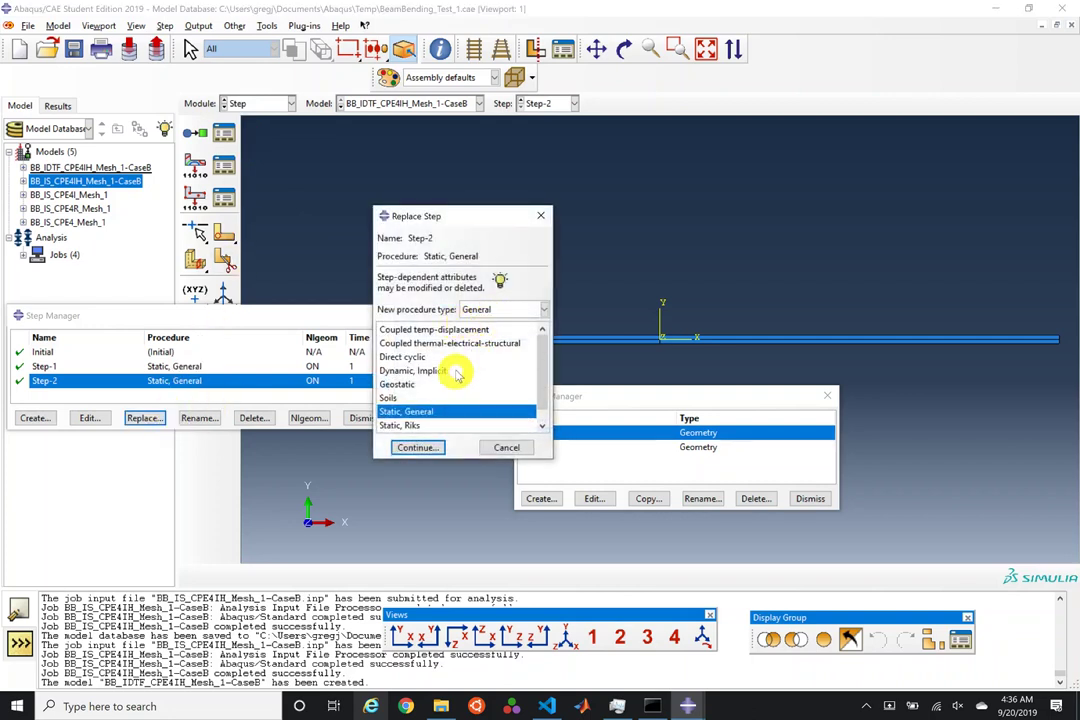
left_click(200, 366)
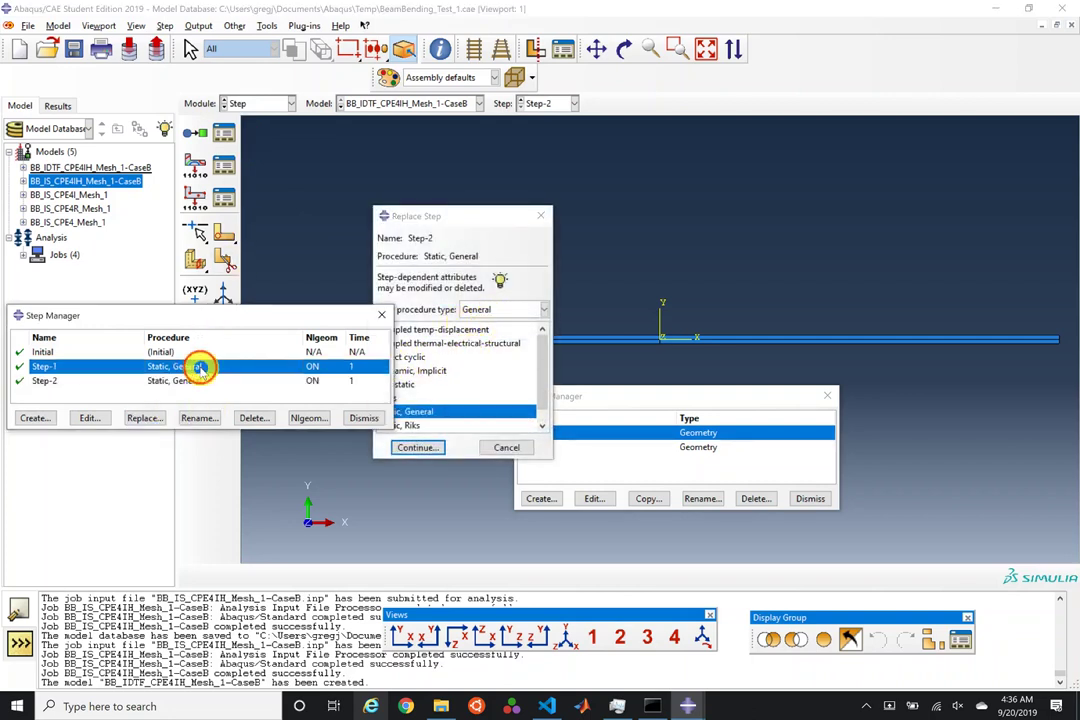
left_click(542, 345)
mouse_move(542, 345)
left_mouse_down()
mouse_move(540, 366)
mouse_move(550, 350)
left_mouse_up()
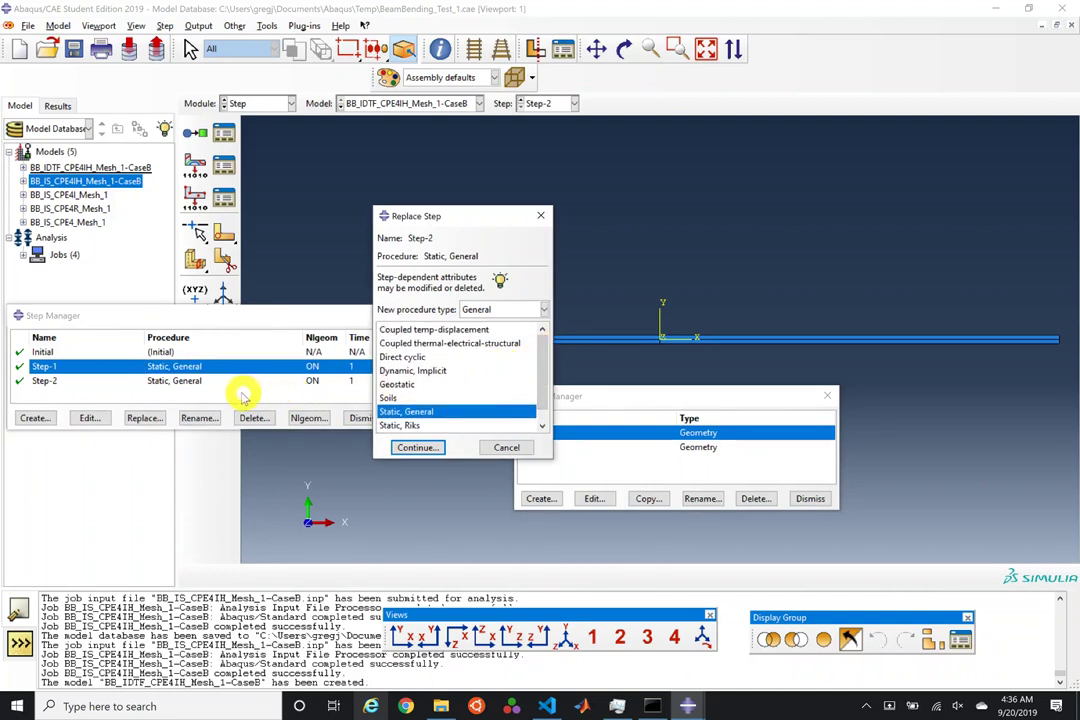
left_click(19, 381)
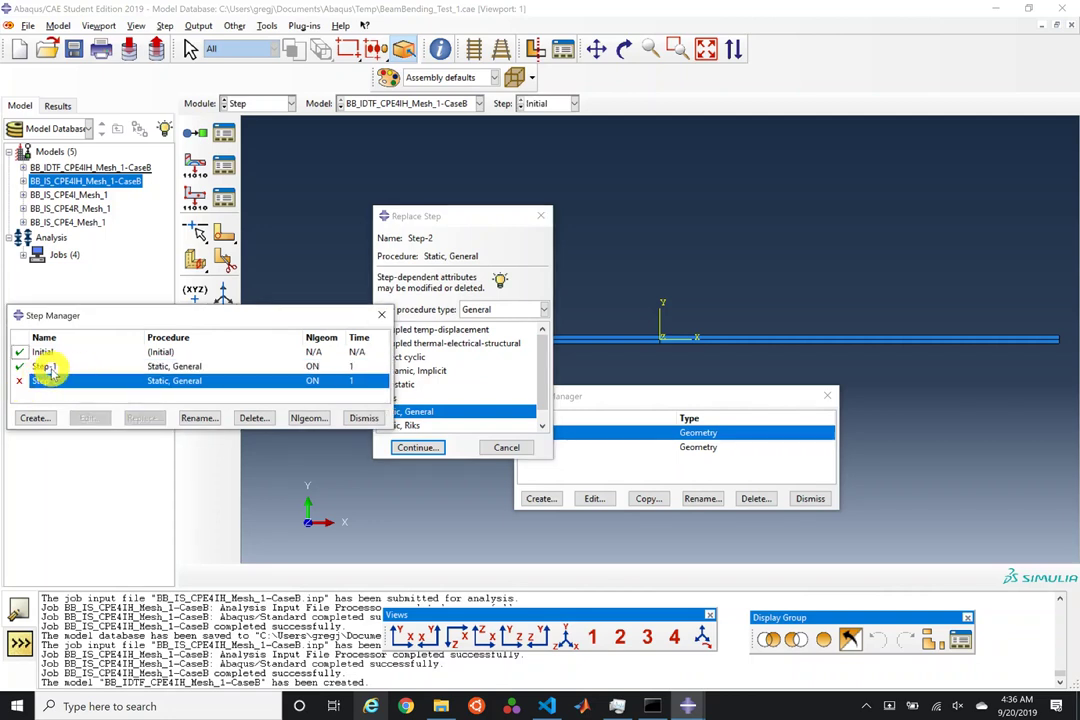
left_click(50, 366)
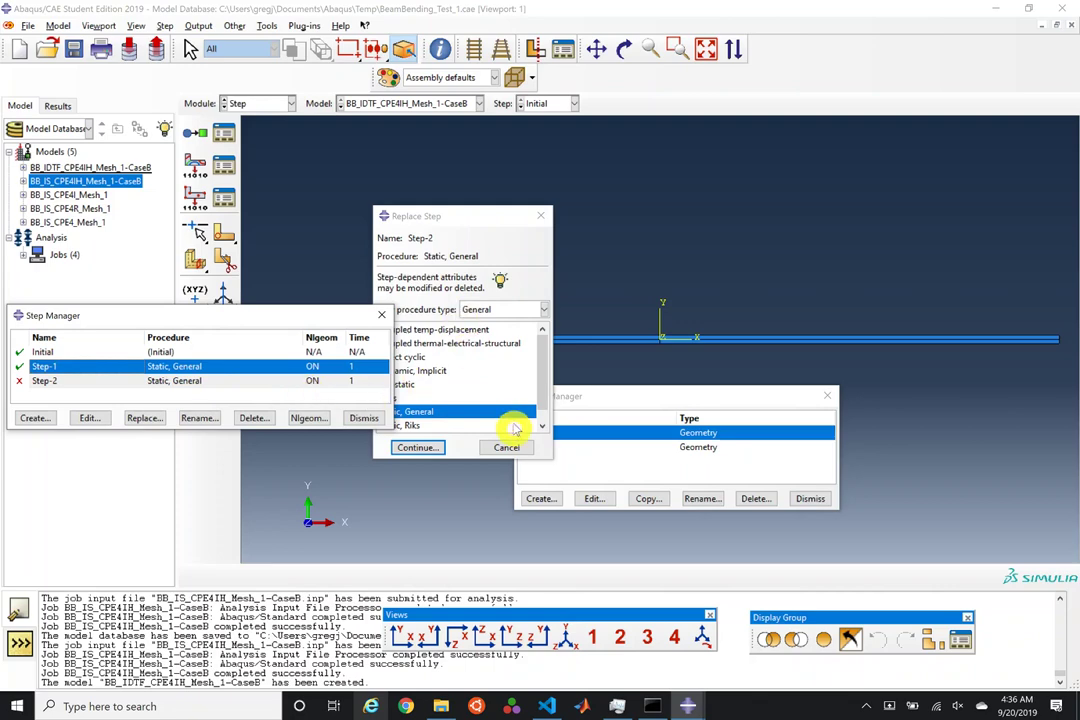
left_click(415, 370)
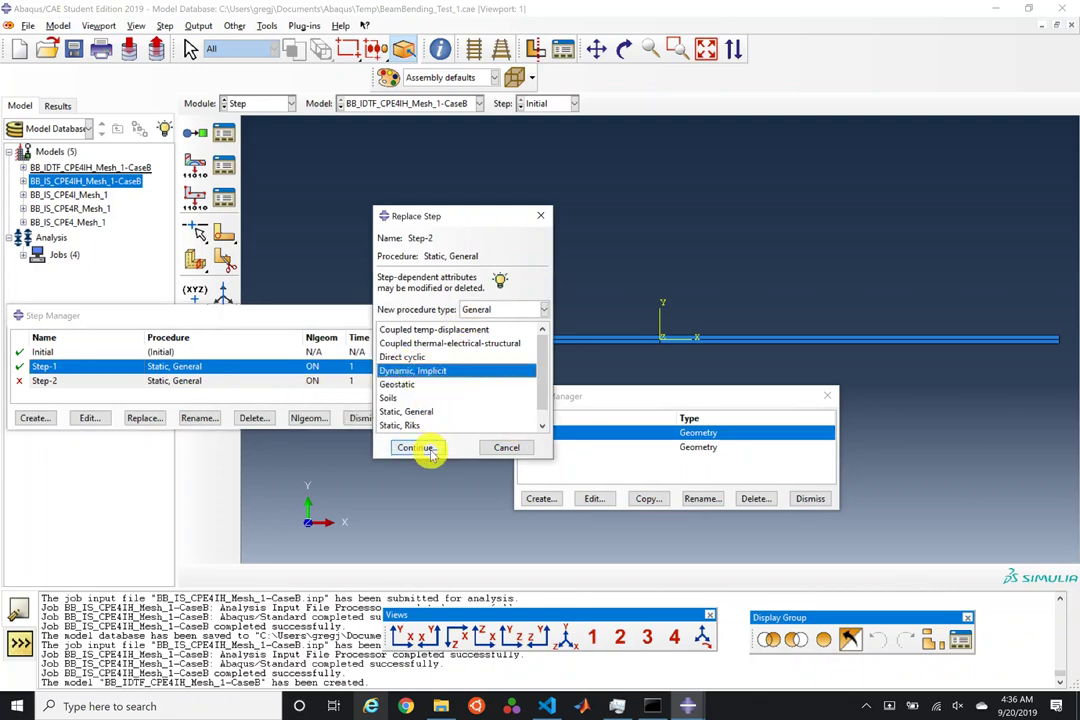
left_click(430, 448)
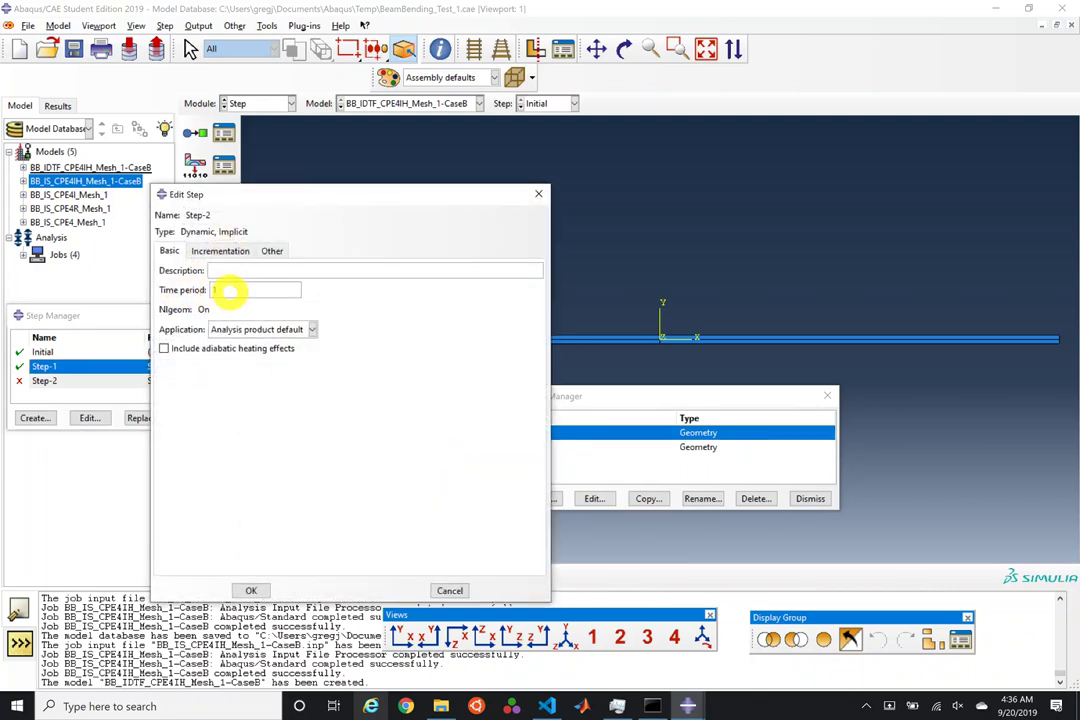
Step: Configure the dynamic Step-2 with the Transient fidelity application and a maximum of 1000 increments
left_click(222, 251)
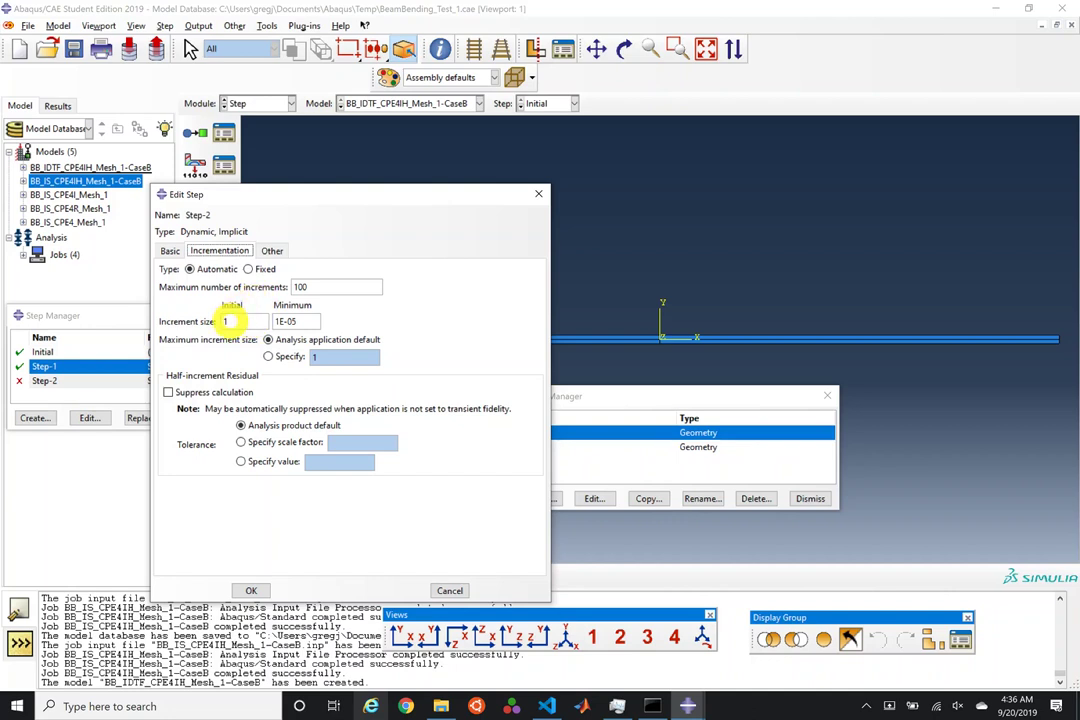
left_click(168, 251)
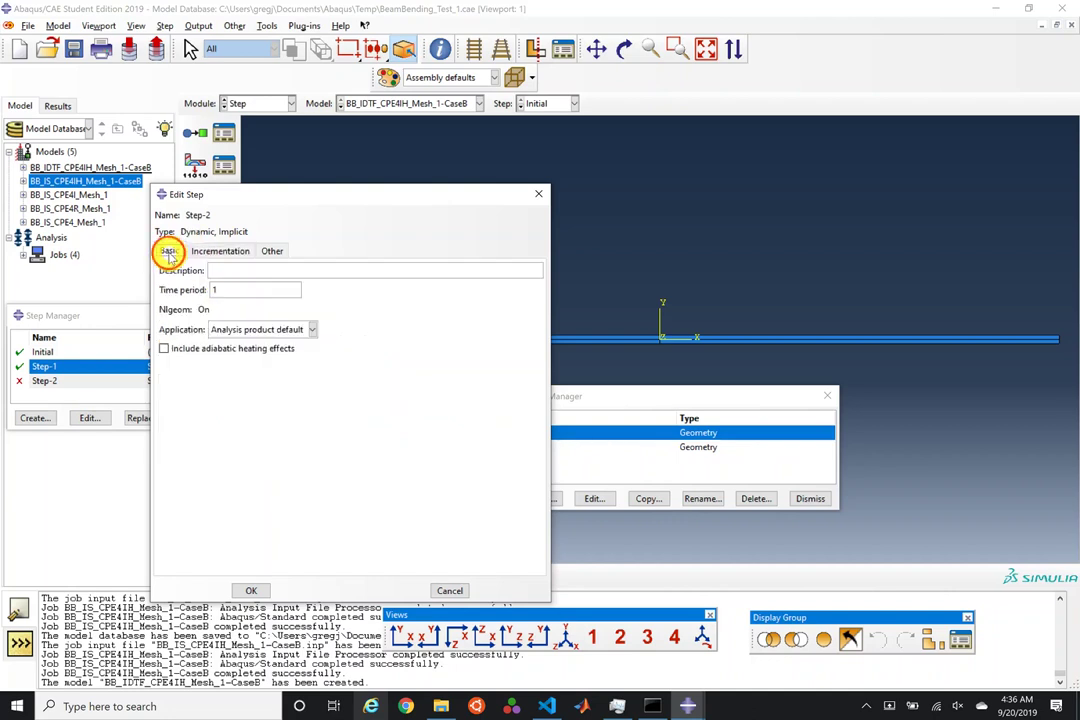
left_click(231, 330)
left_click(236, 358)
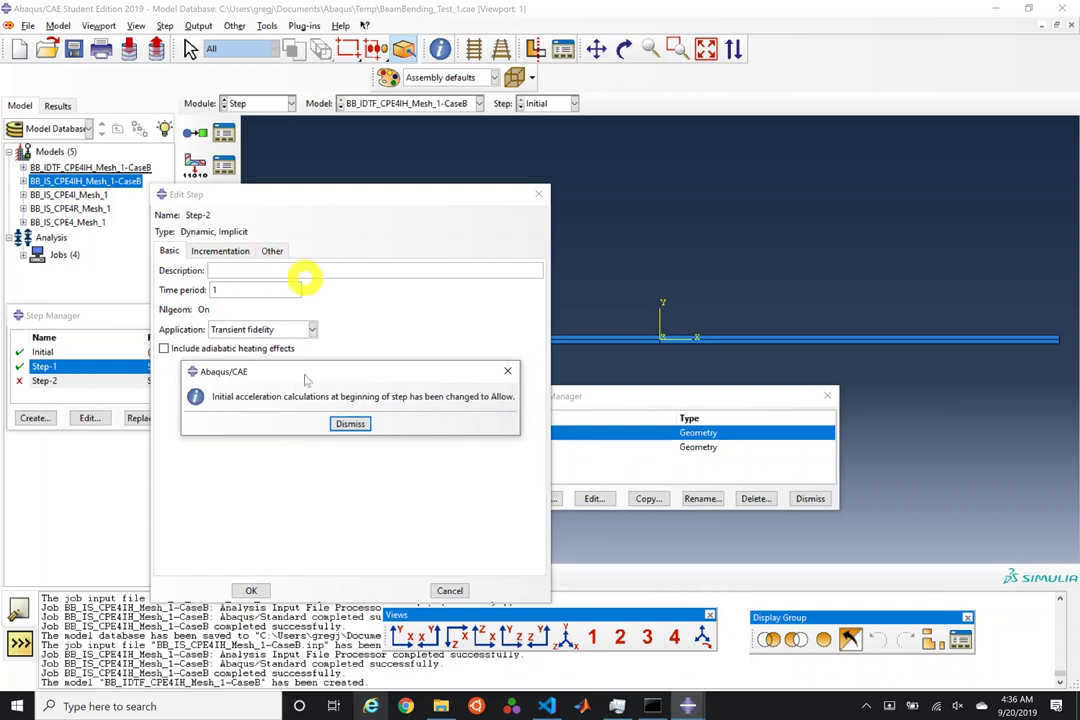
left_click(345, 423)
left_click(271, 251)
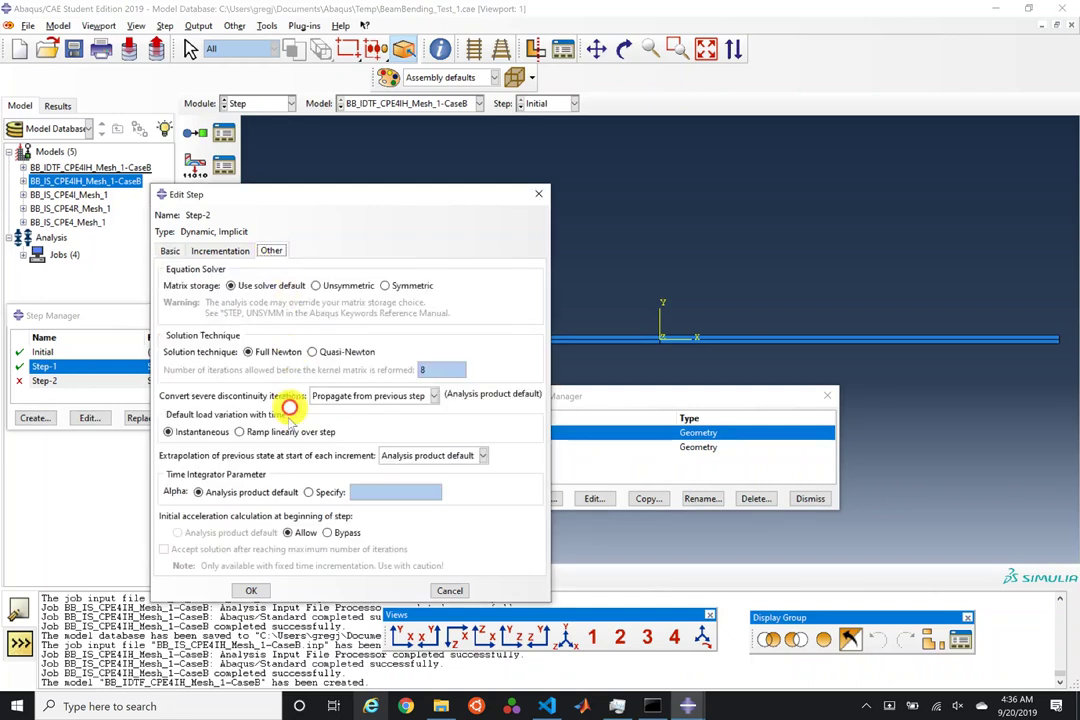
left_click(234, 252)
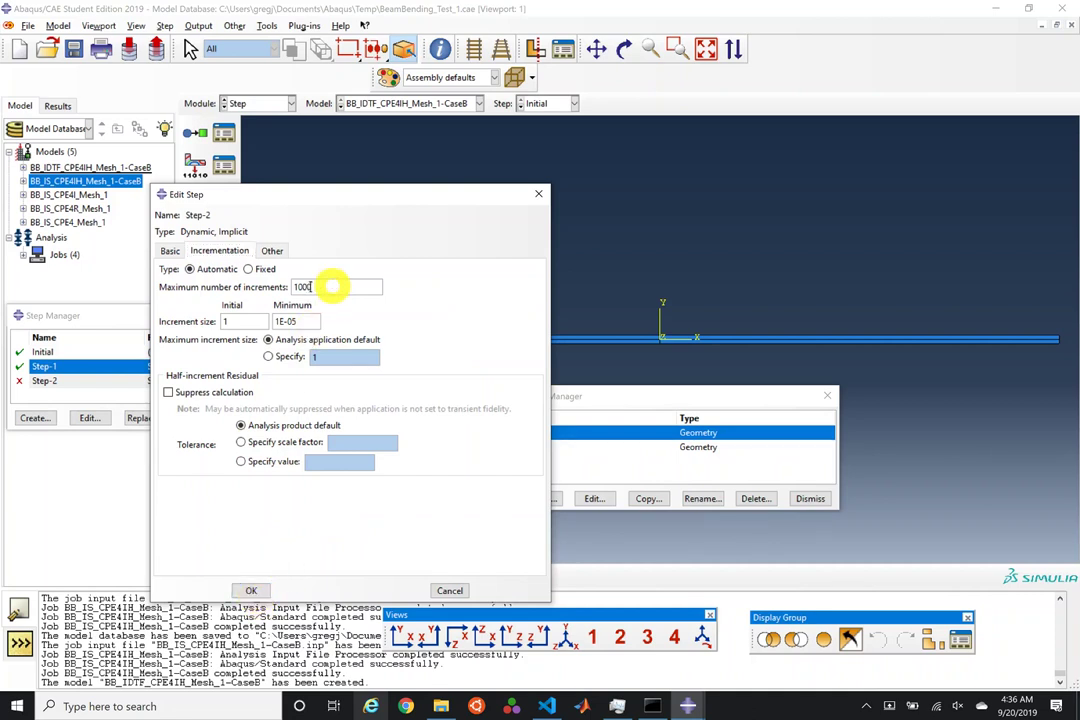
left_click(254, 589)
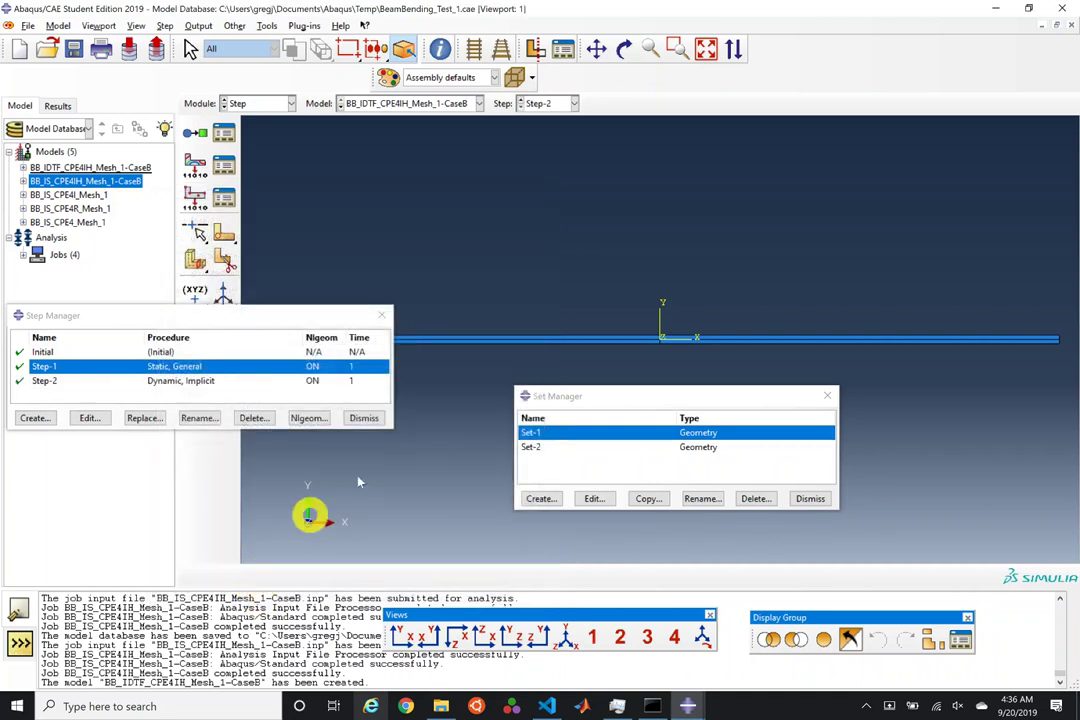
Step: Set the U1 displacement of the SlideRight boundary condition to -7.5 in Step-1 of the BB_IDTF_CPE4IH_Mesh_1-CaseB model
left_click(259, 105)
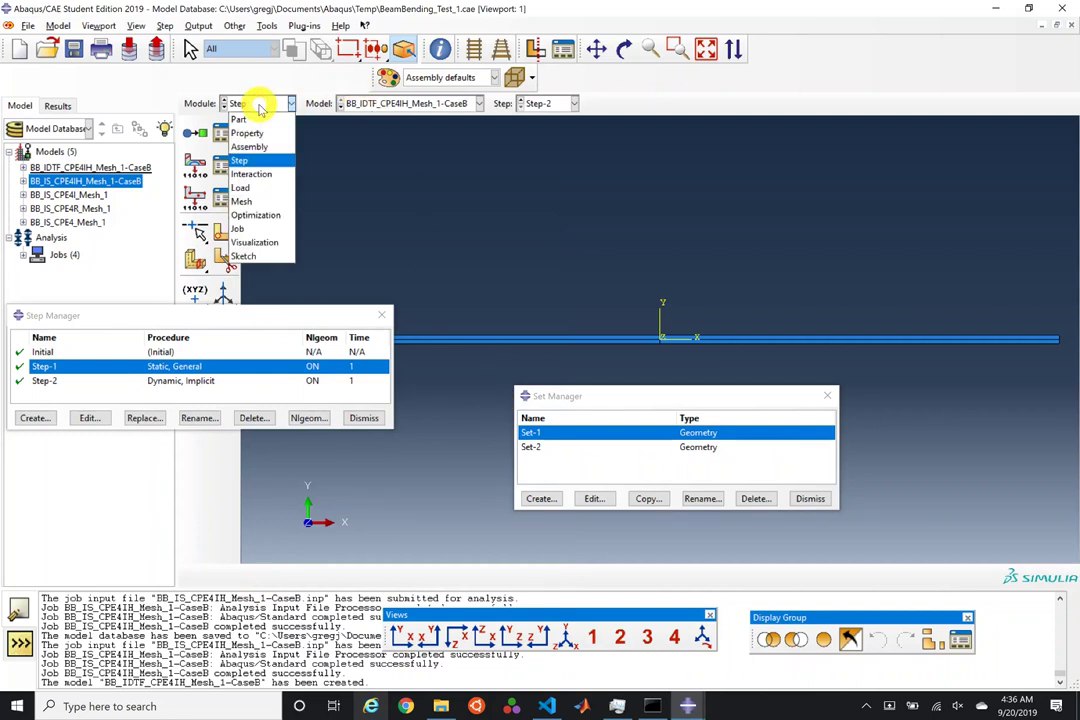
left_click(250, 190)
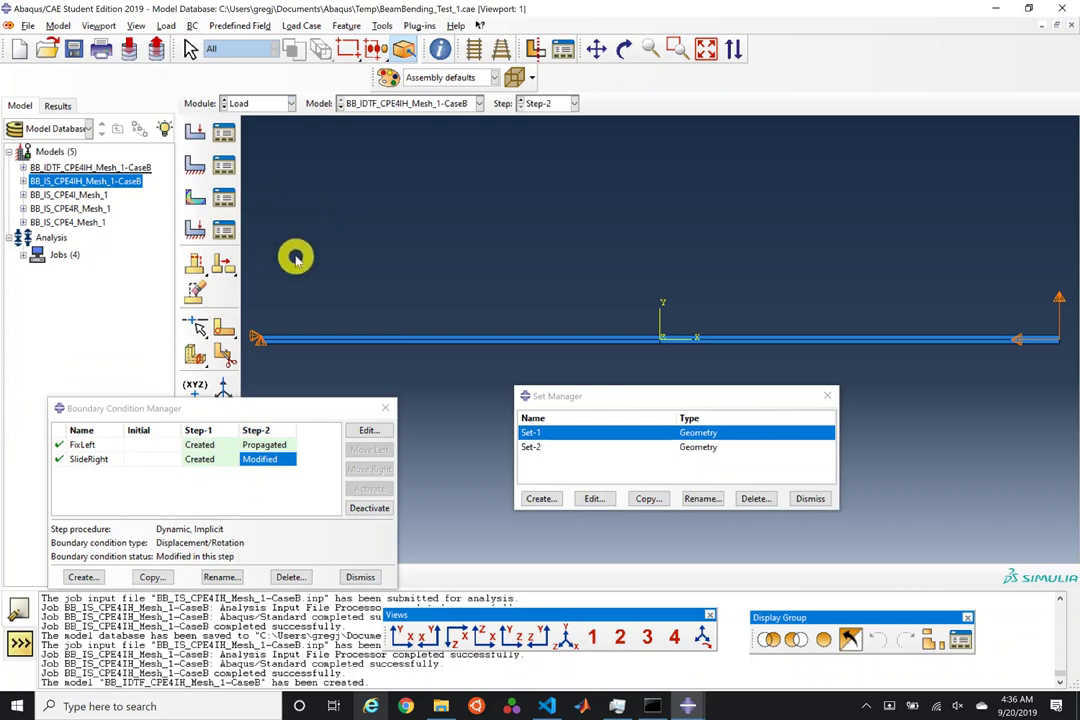
left_click(264, 462)
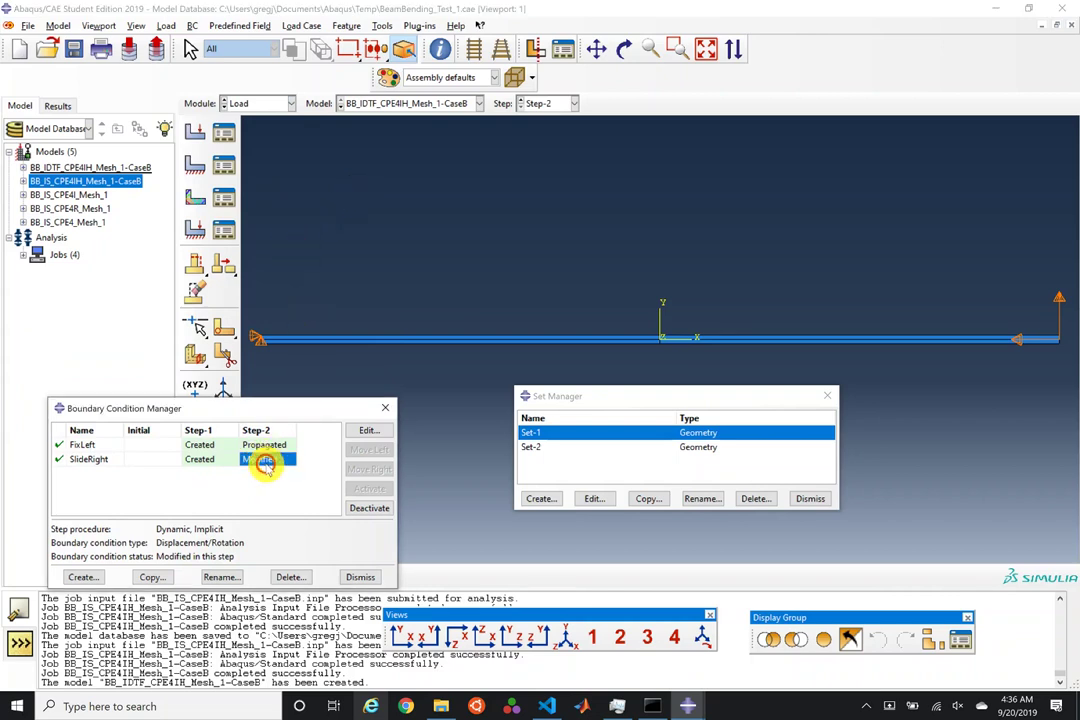
double_click(222, 459)
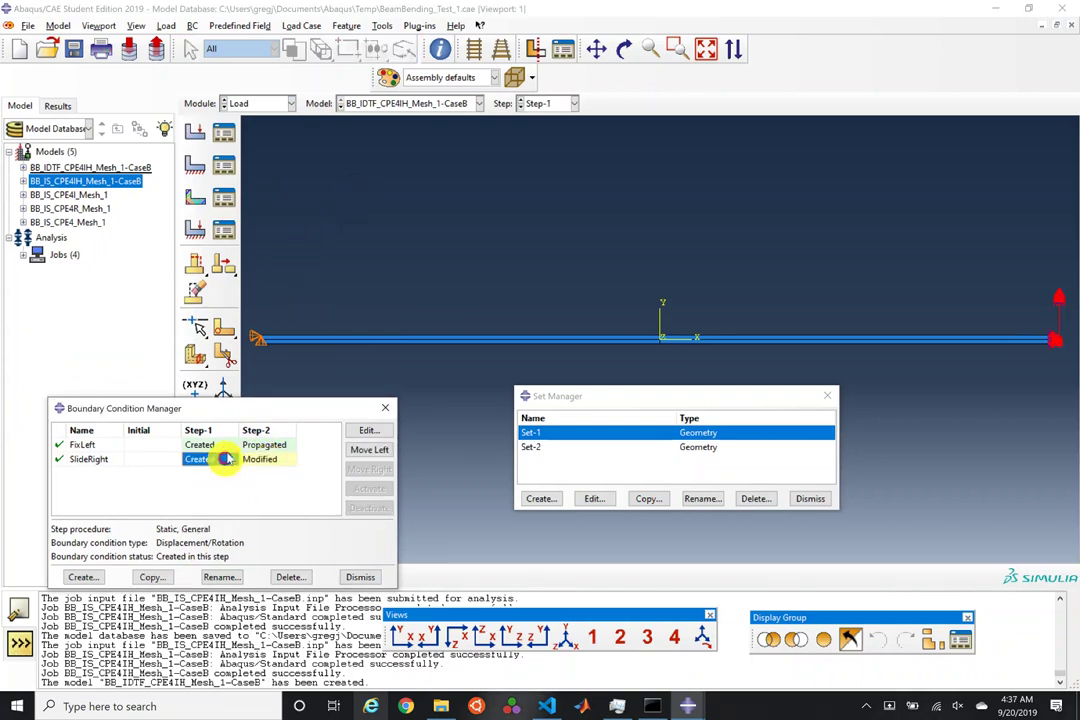
double_click(64, 247)
type("-7.5")
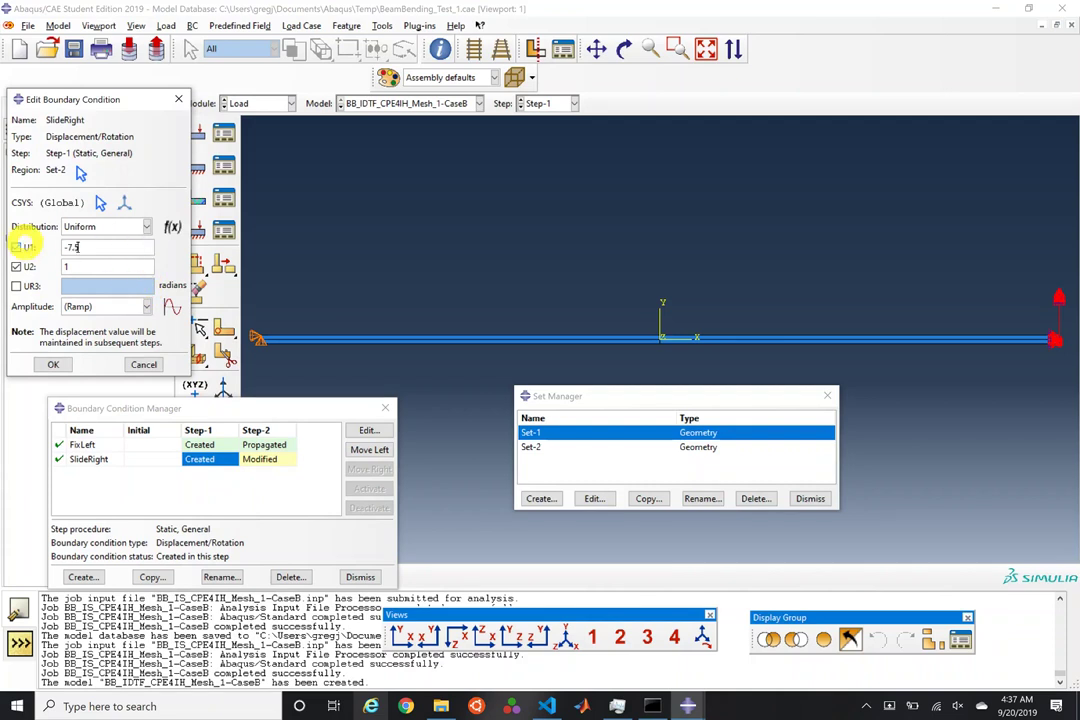
left_click(53, 364)
Step: Deactivate the SlideRight and FixLeft boundary conditions in Step-2, and go to the Job module
left_click(262, 459)
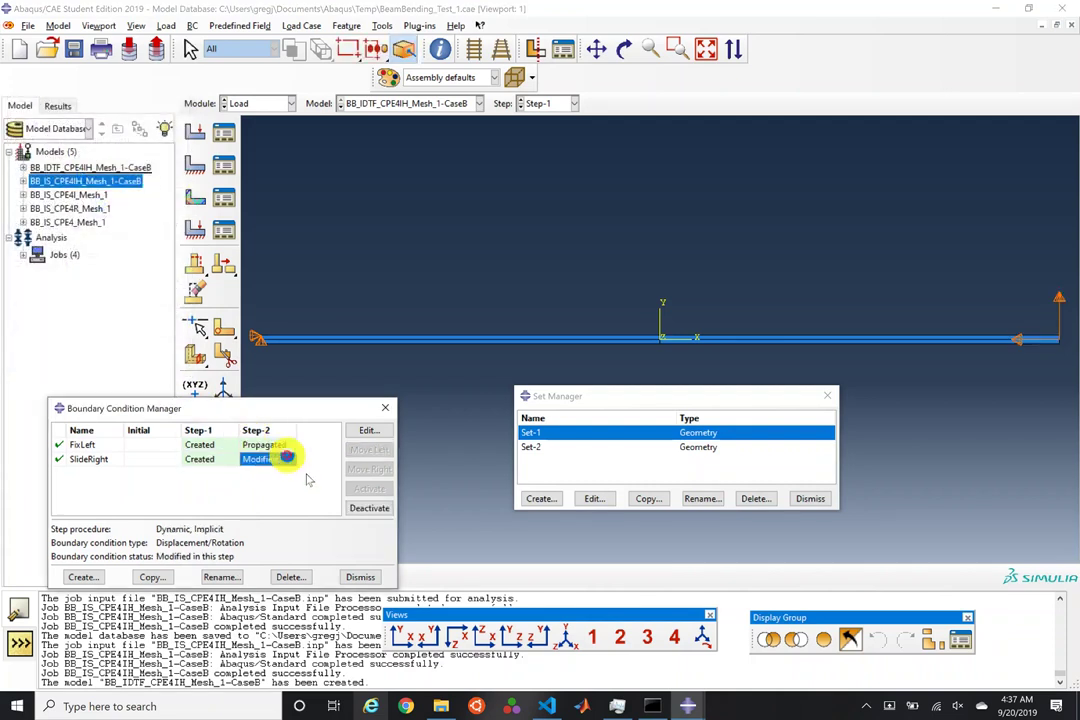
left_click(368, 508)
left_click(276, 445)
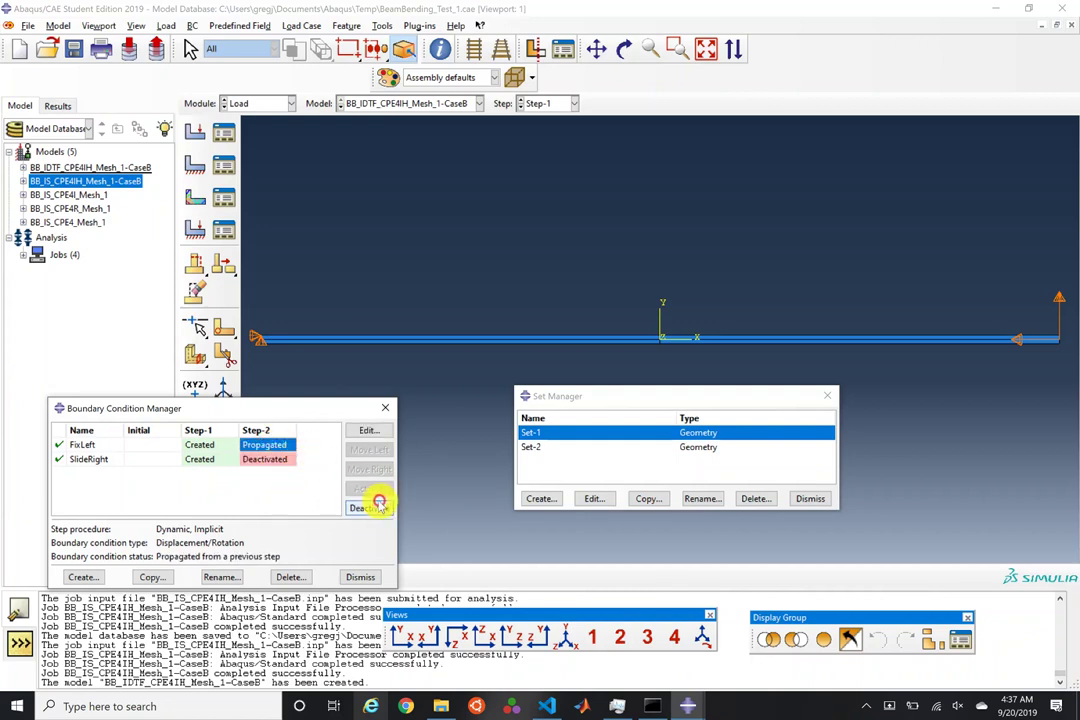
left_click(368, 508)
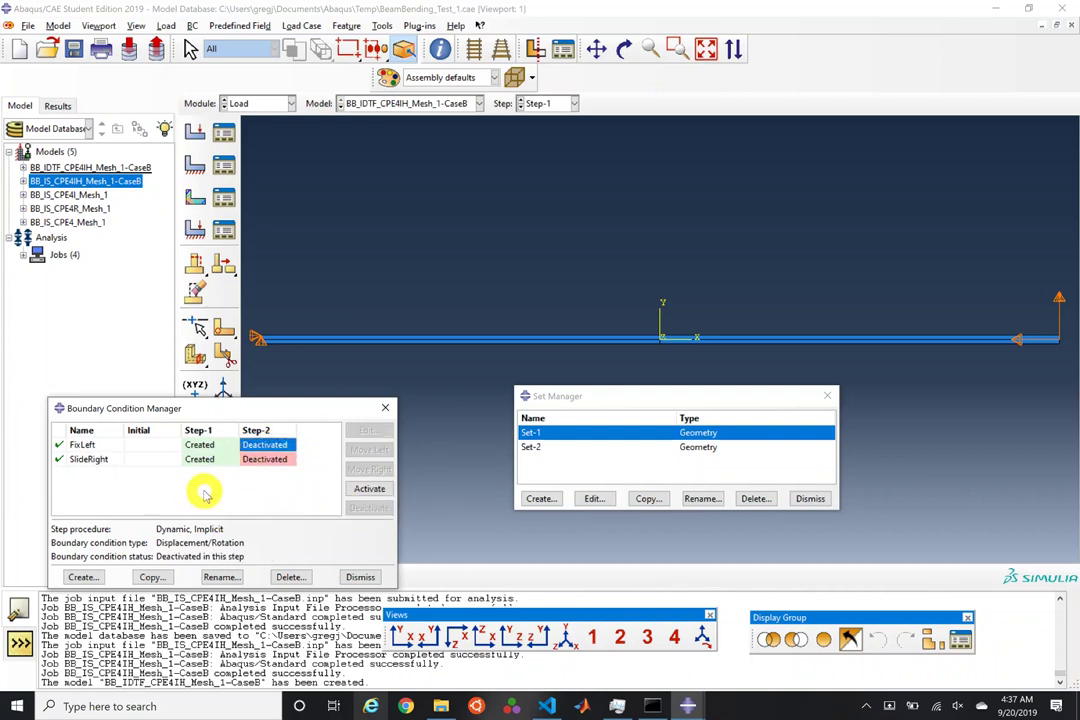
left_click(360, 579)
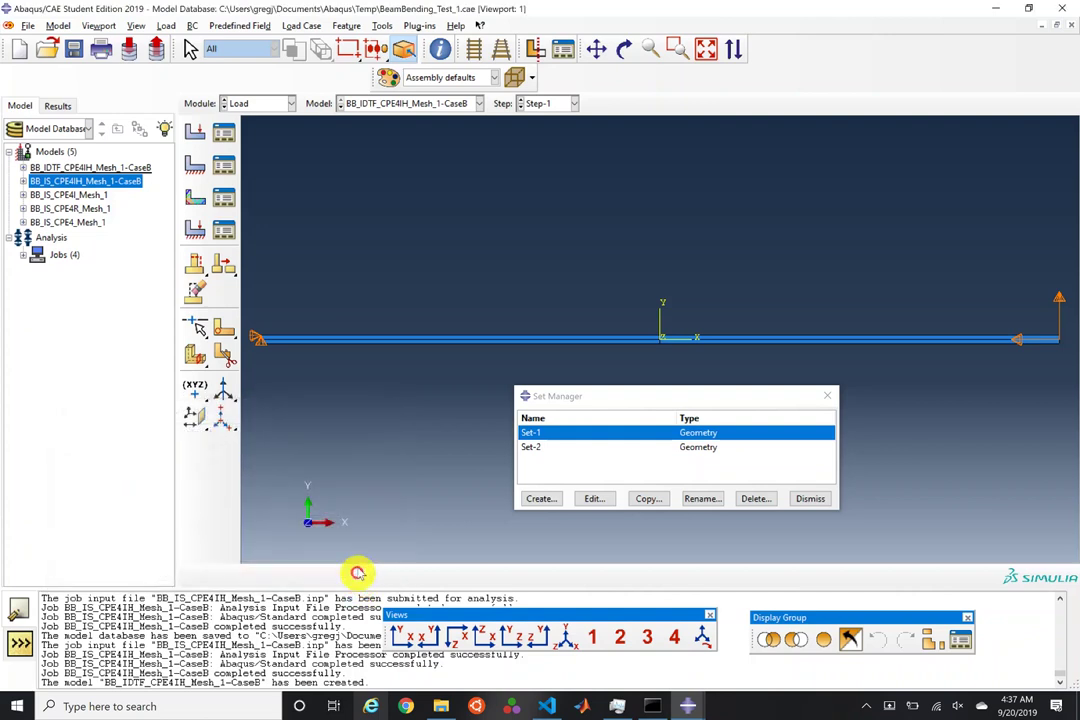
left_click(248, 104)
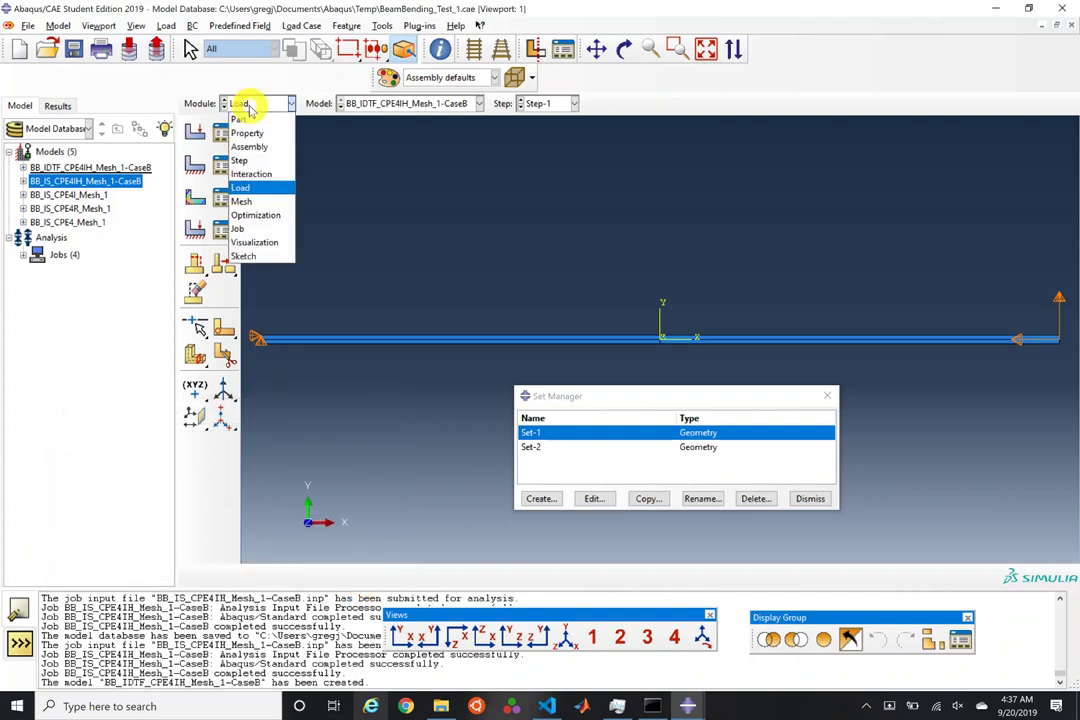
left_click(261, 231)
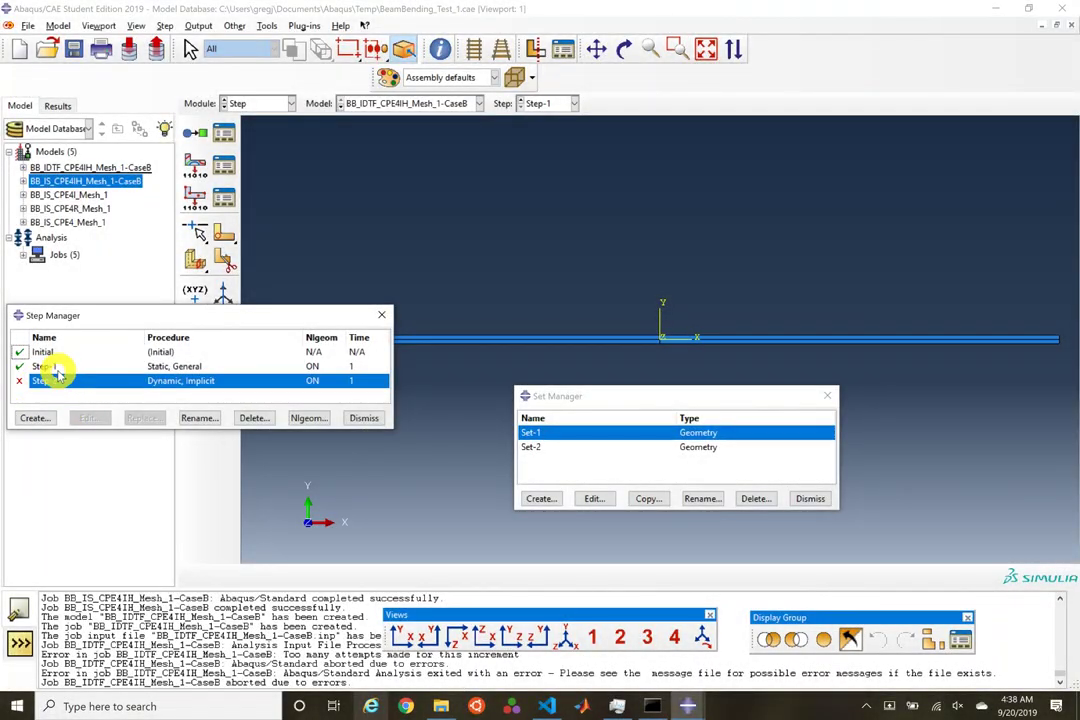
Step: Replace the Static, General procedure of Step-1 with Dynamic, Implicit
left_click(56, 367)
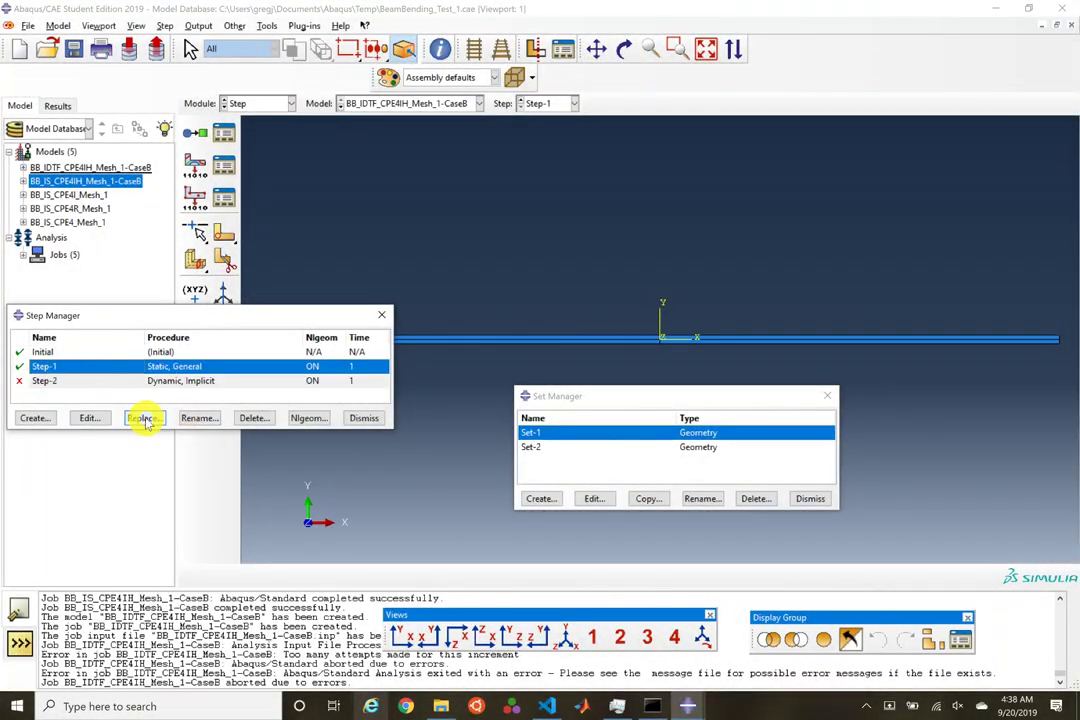
left_click(144, 418)
scroll(422, 390, "up", 3)
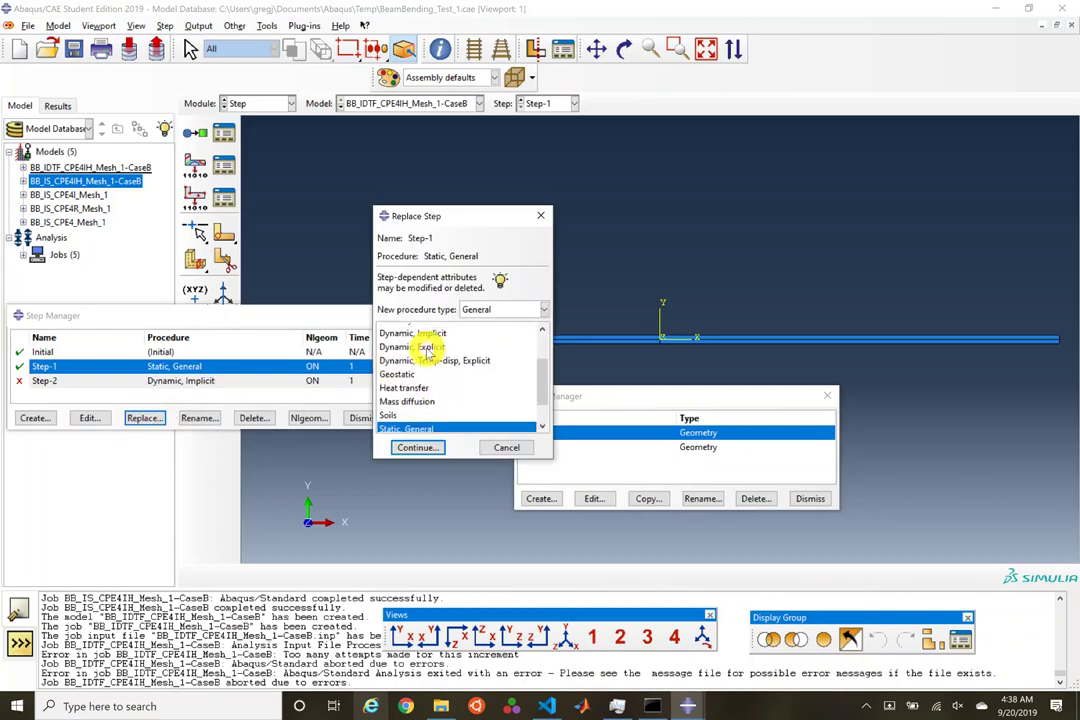
left_click(412, 357)
left_click(304, 436)
key("Return")
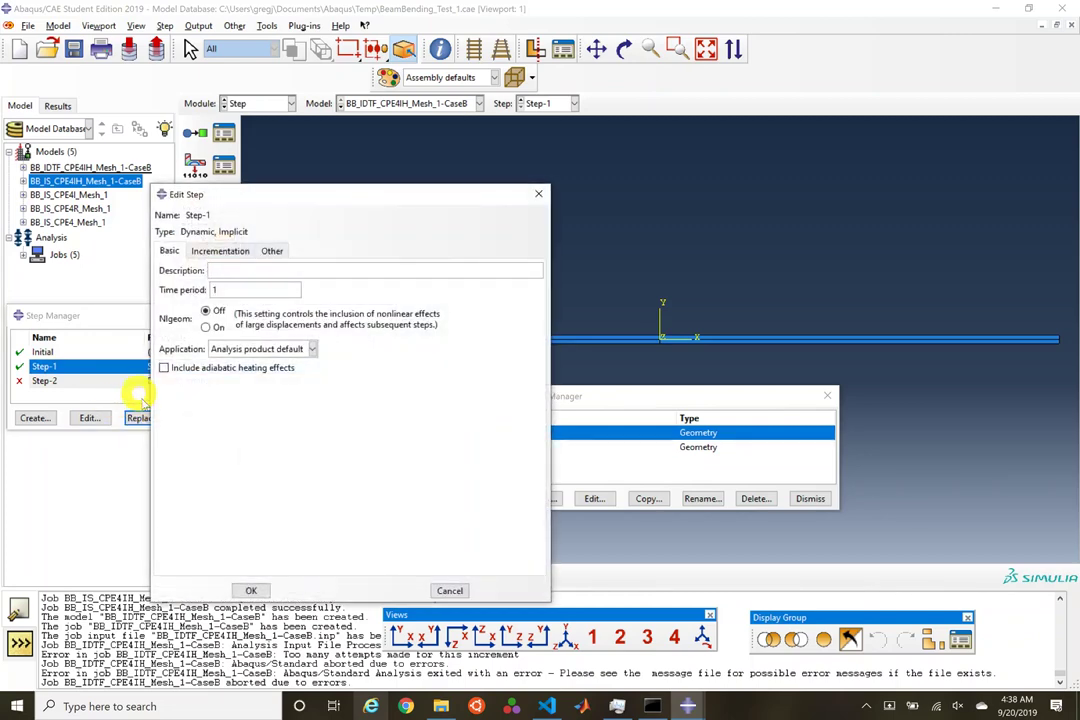
Step: Configure the dynamic Step-1 with Nlgeom on and the Transient fidelity application
left_click(238, 252)
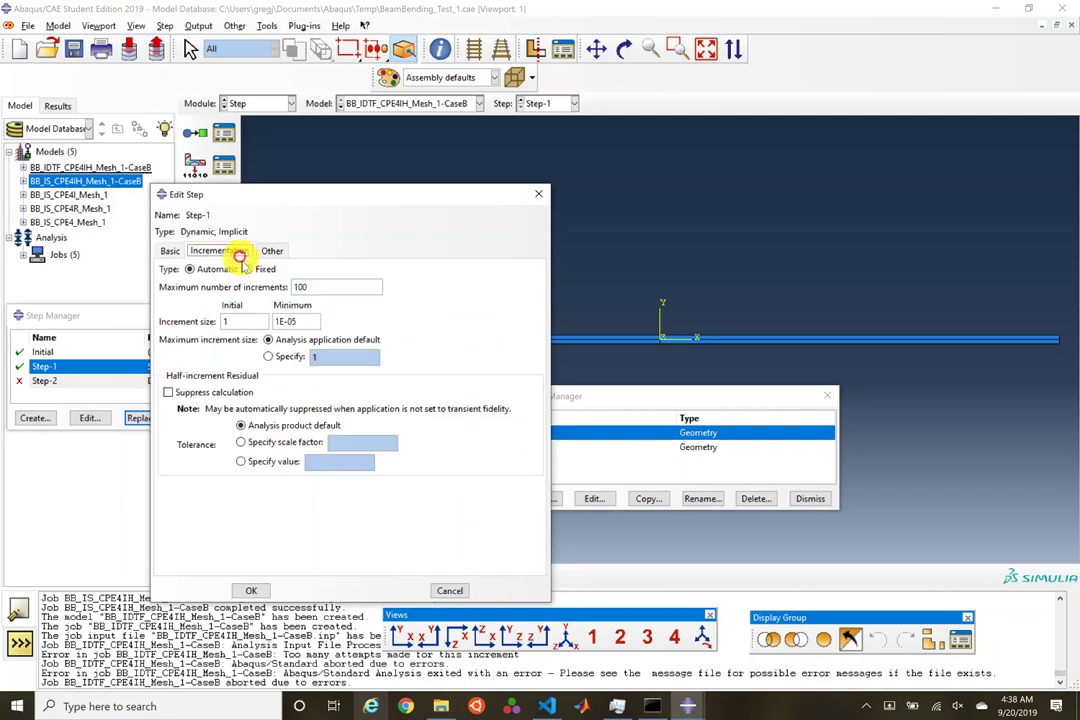
left_click(168, 251)
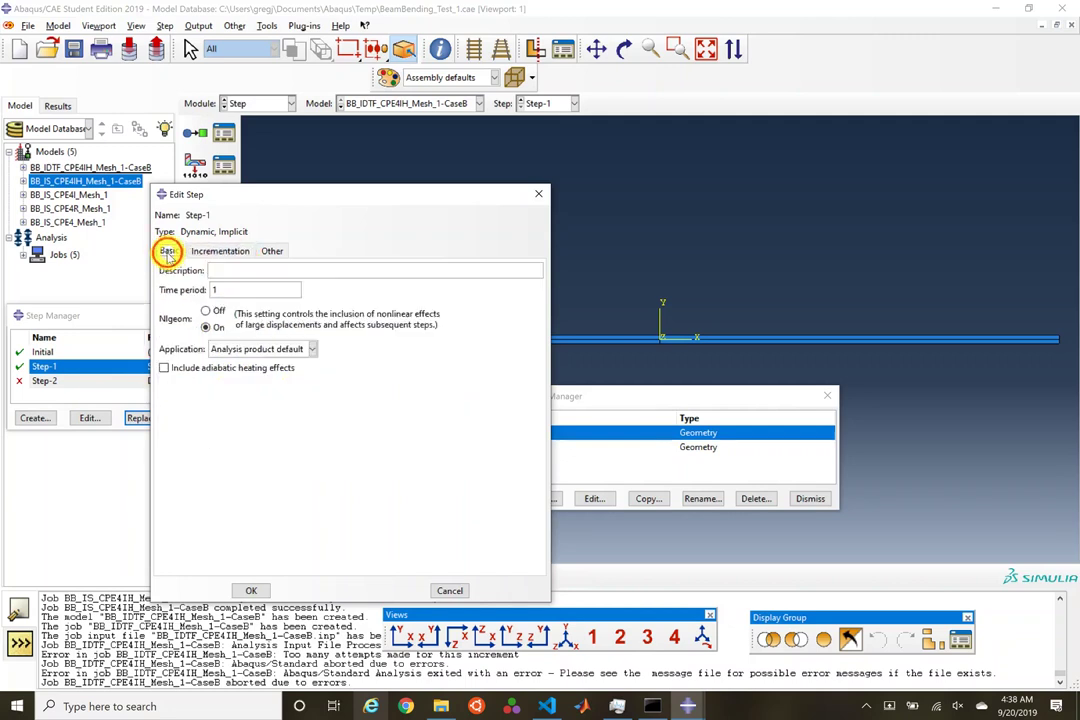
left_click(255, 349)
left_click(245, 379)
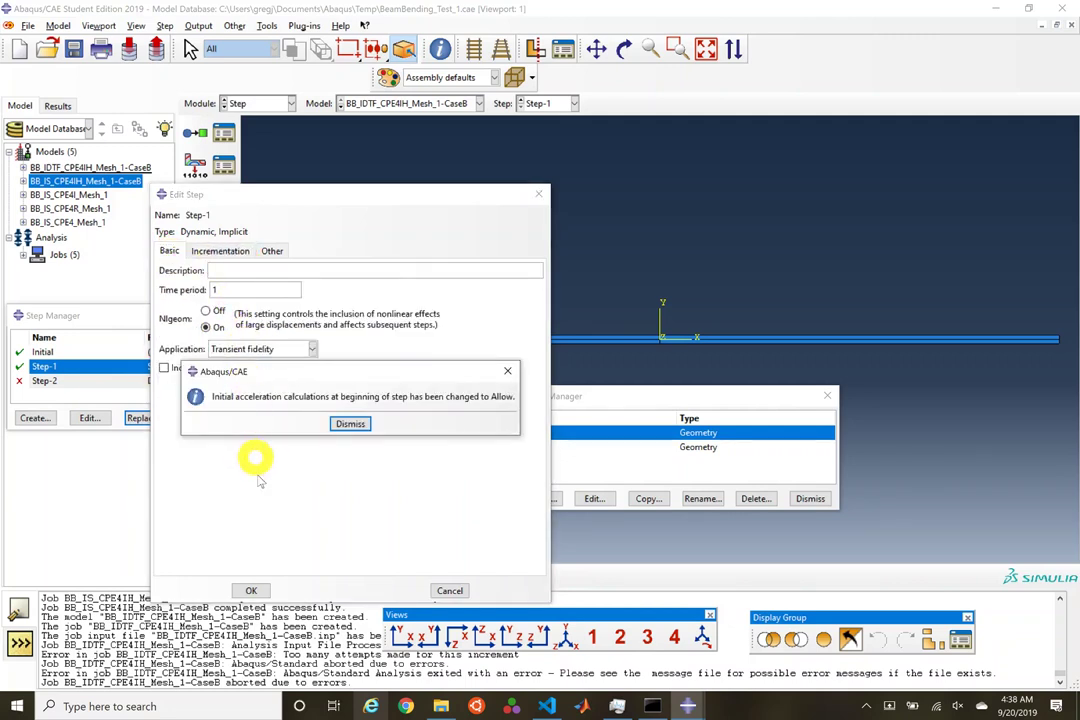
left_click(350, 426)
left_click(255, 589)
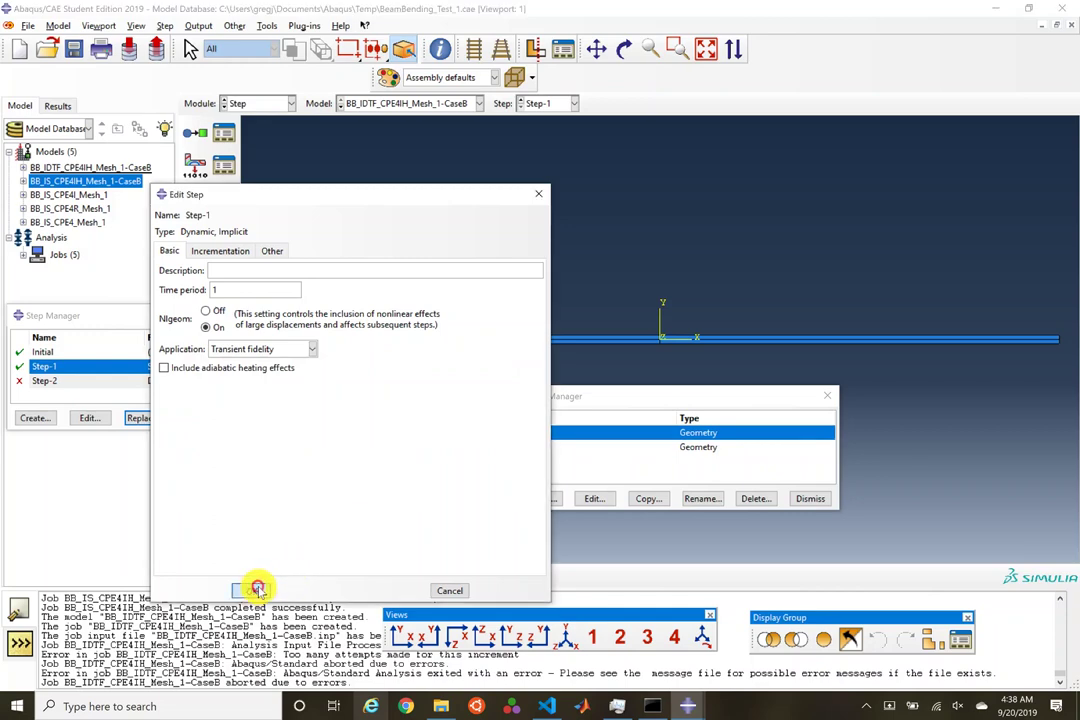
Step: Resubmit the BB_IDTF_CPE4IH_Mesh_1-CaseB job for analysis
left_click(252, 103)
left_click(260, 224)
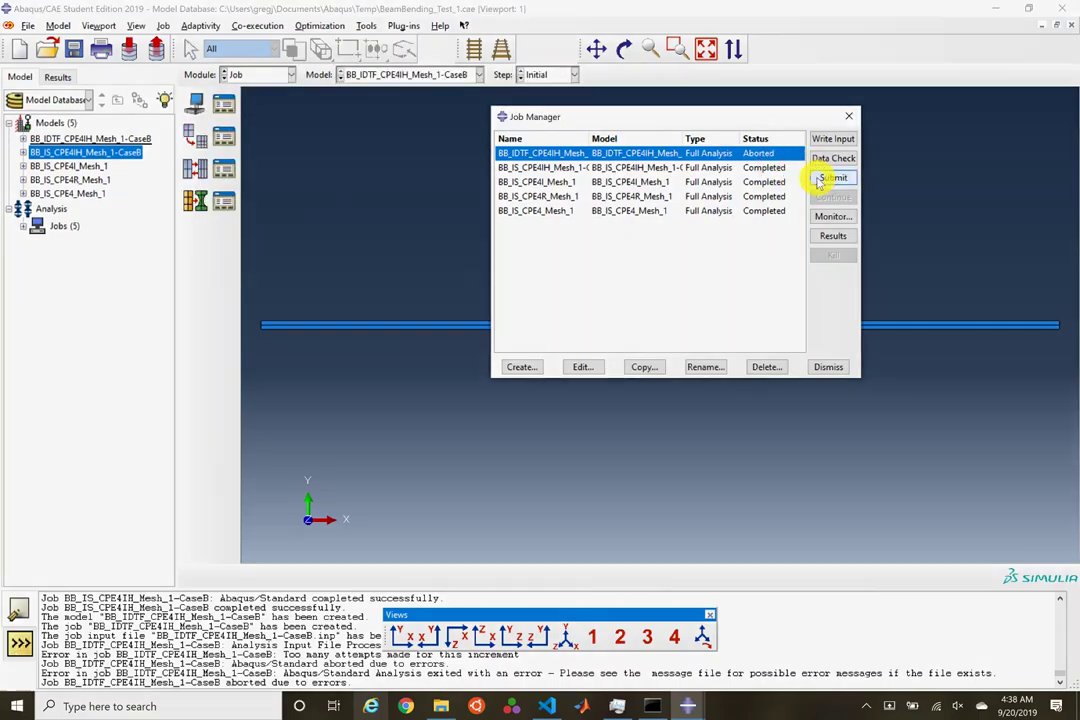
left_click(819, 178)
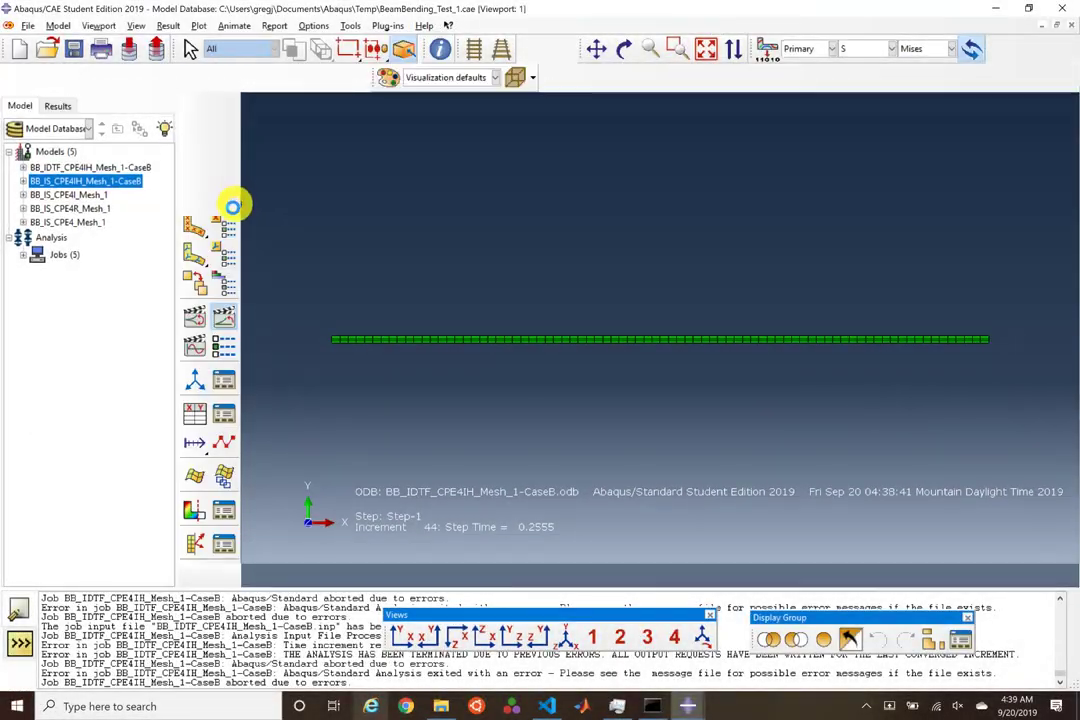
Step: Plot Mises contours on the deformed beam from the BB_IDTF_CPE4IH_Mesh_1-CaseB results and play the time history animation
left_click(196, 233)
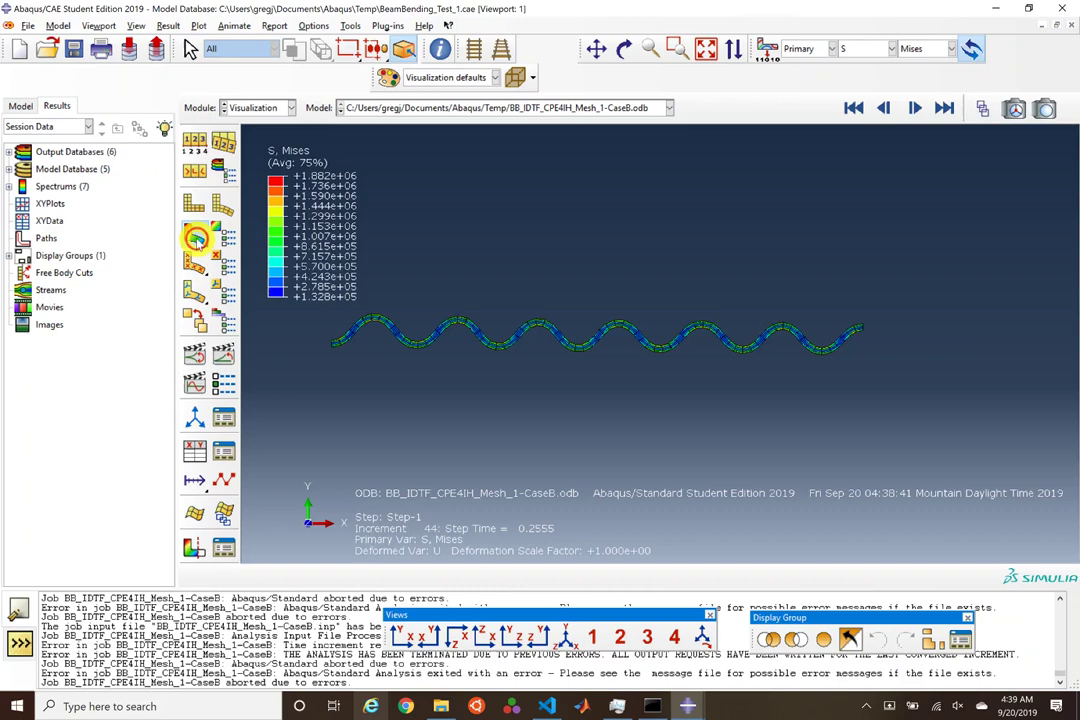
left_click(224, 355)
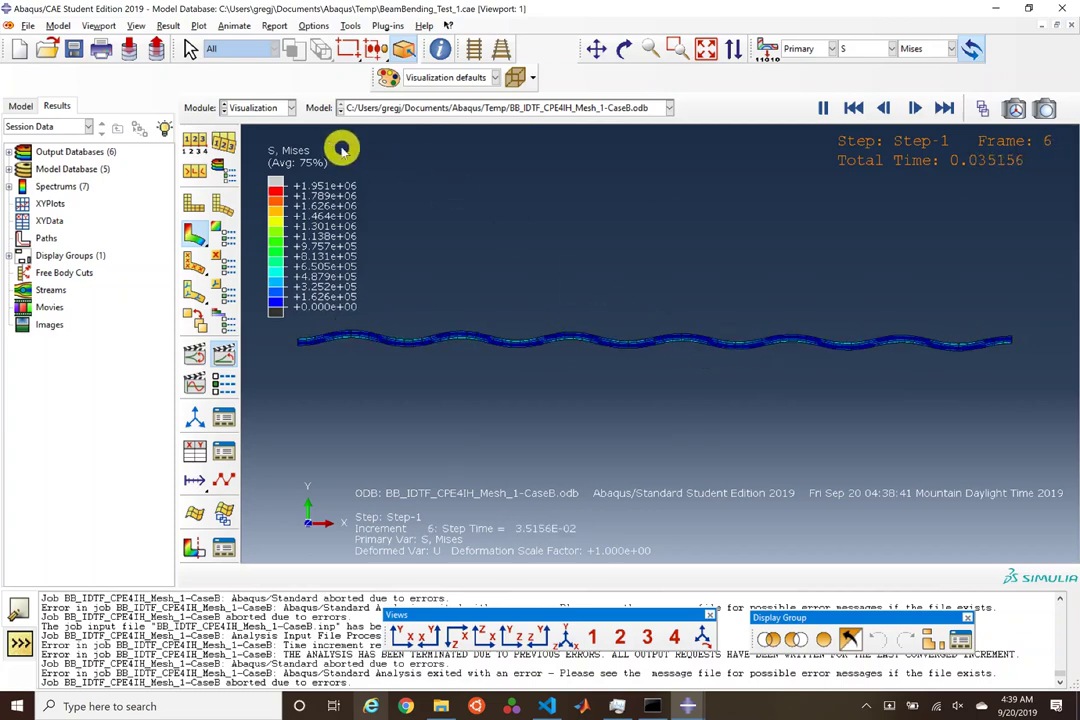
left_click(279, 109)
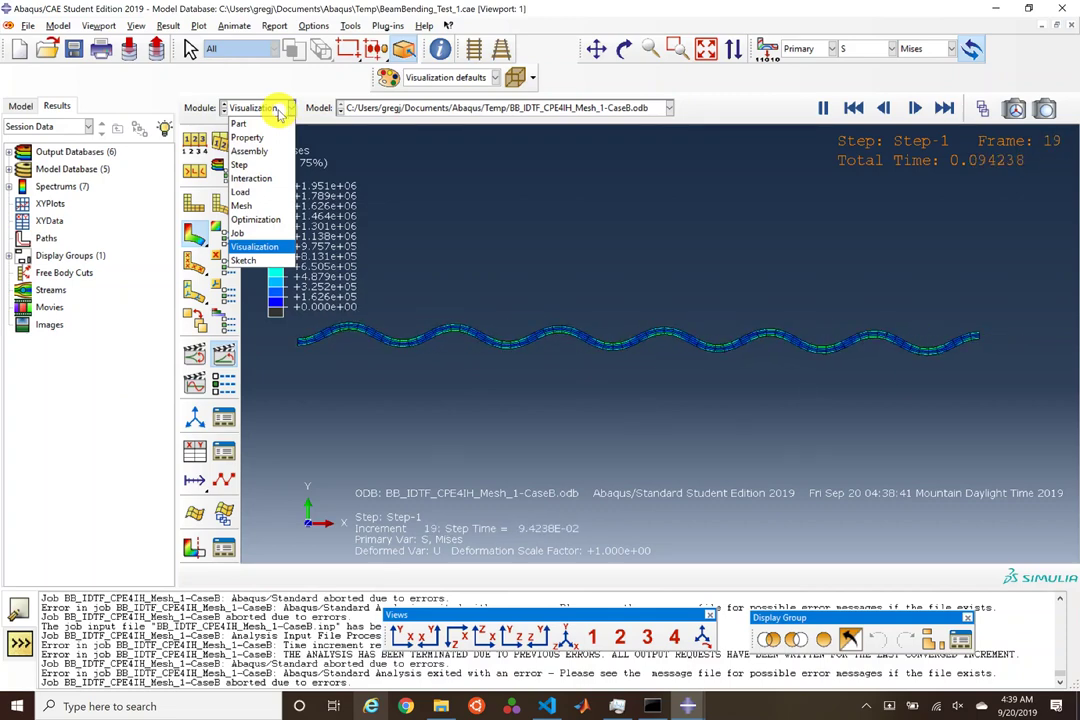
left_click(279, 109)
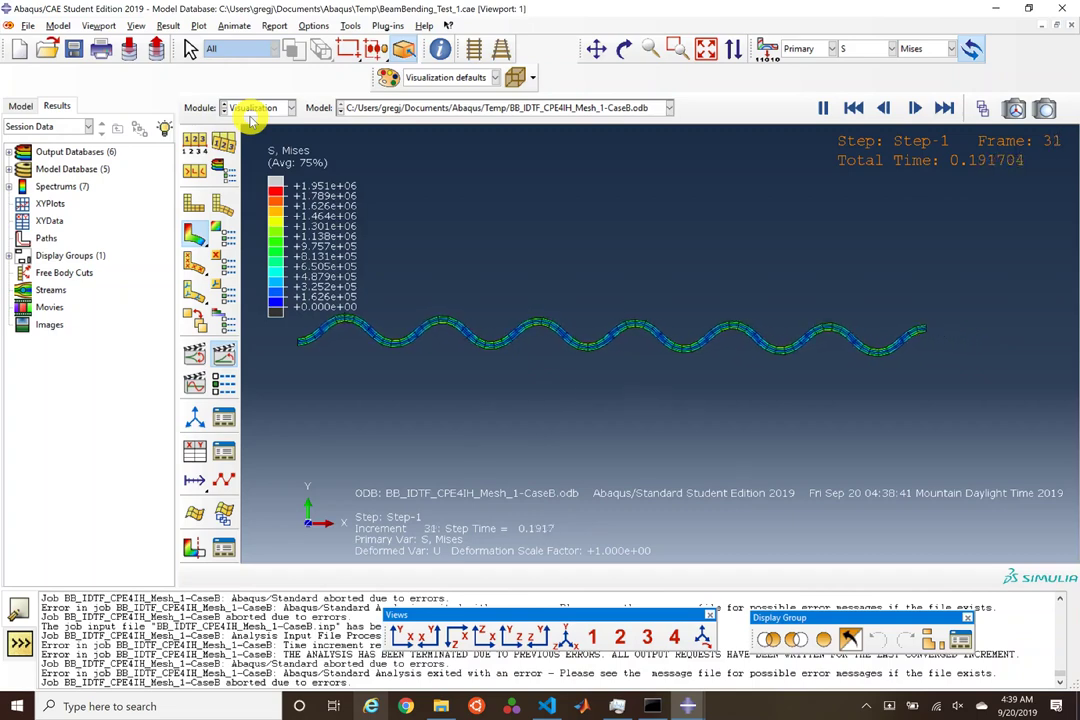
left_click(28, 107)
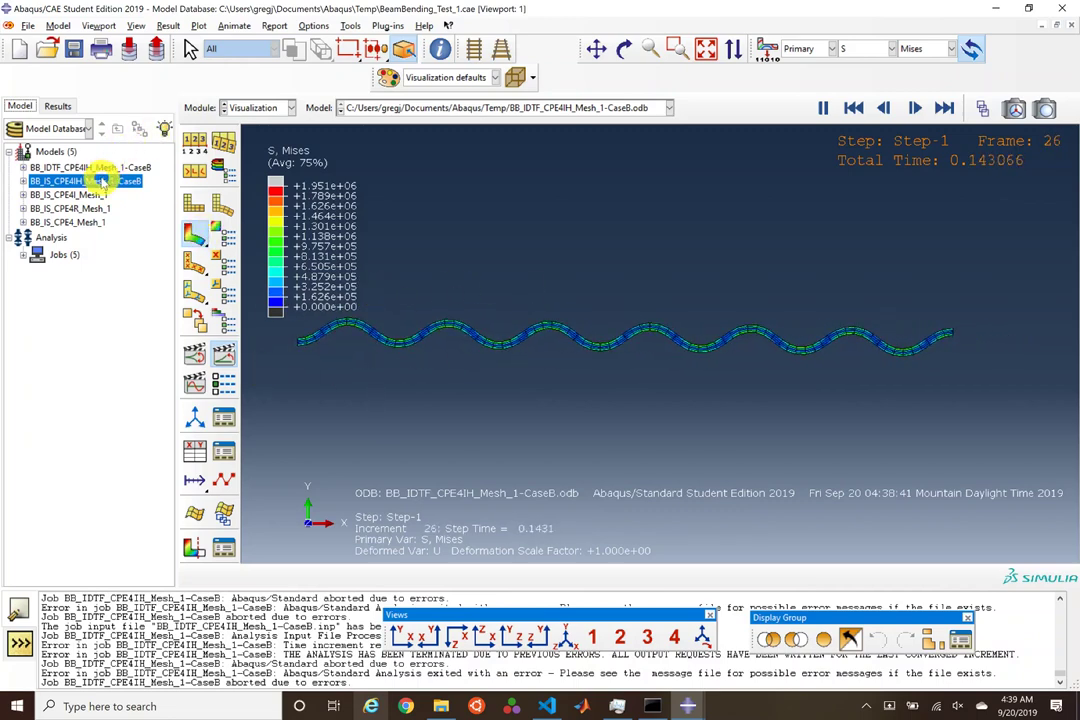
right_click(100, 181)
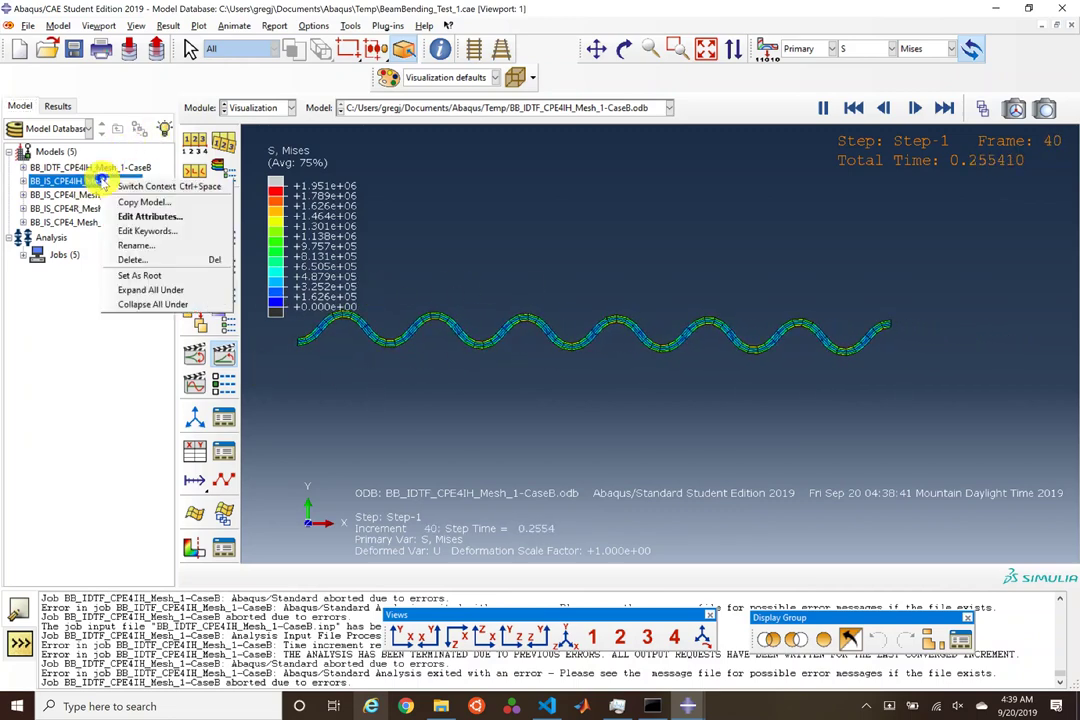
left_click(166, 207)
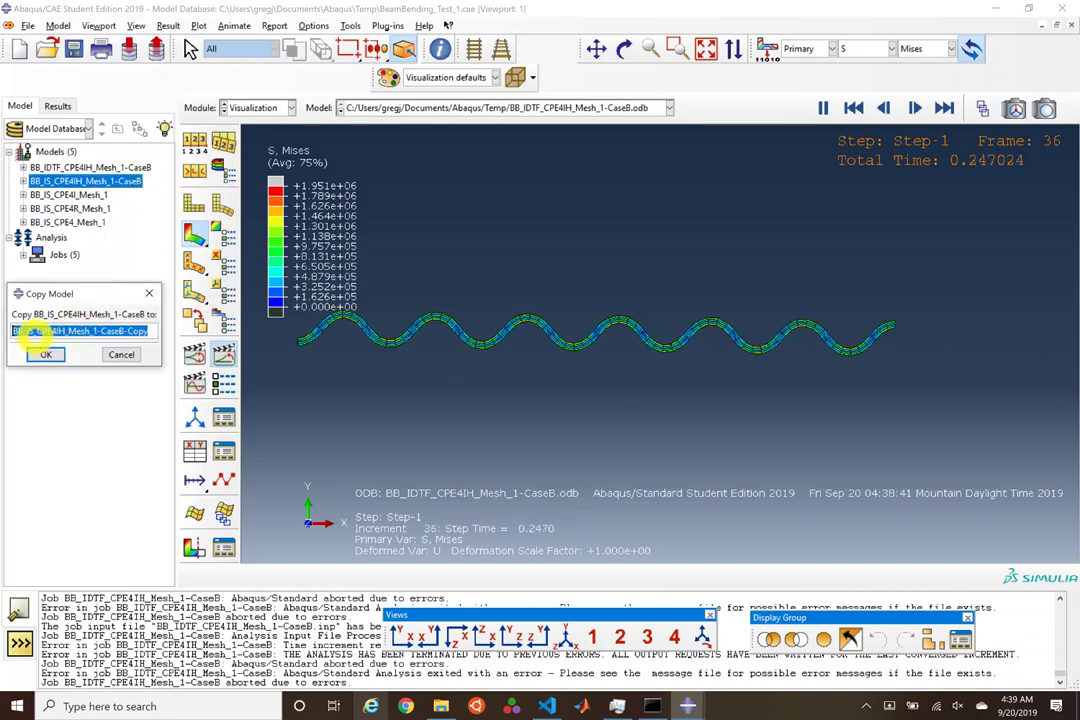
left_click(60, 331)
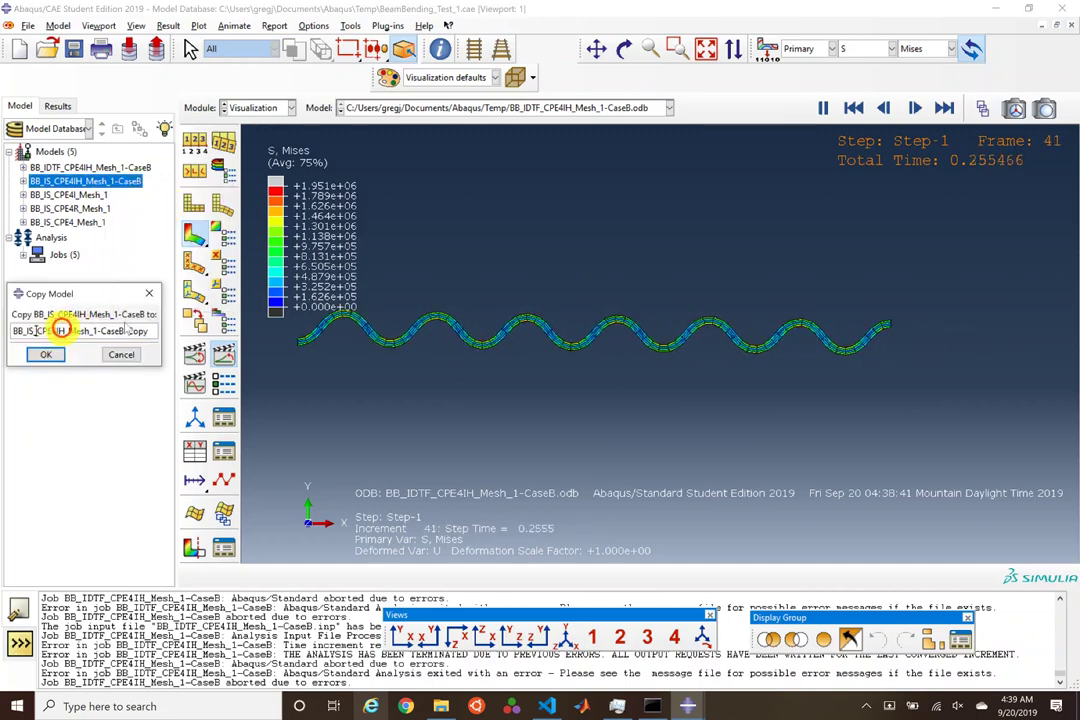
left_click(122, 355)
Step: Copy the BB_IDTF_CPE4IH_Mesh_1-CaseB model to a new model named BB_ED_CPE4IH_Mesh_1-CaseB
left_click(104, 166)
right_click(110, 170)
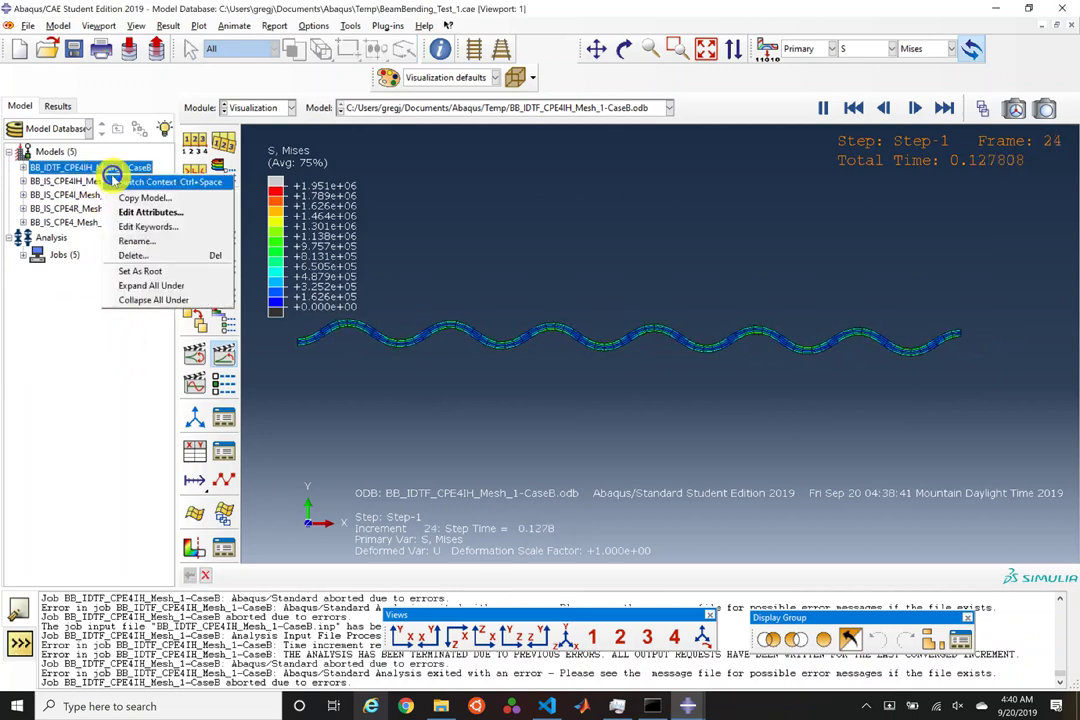
left_click(150, 200)
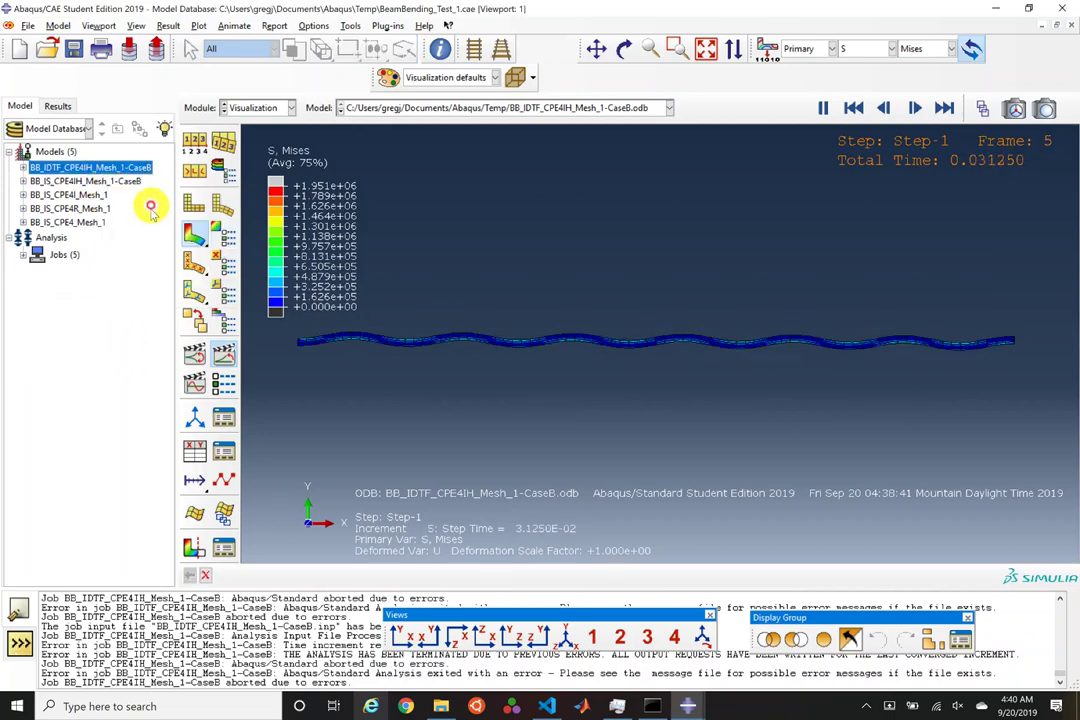
left_click(85, 322)
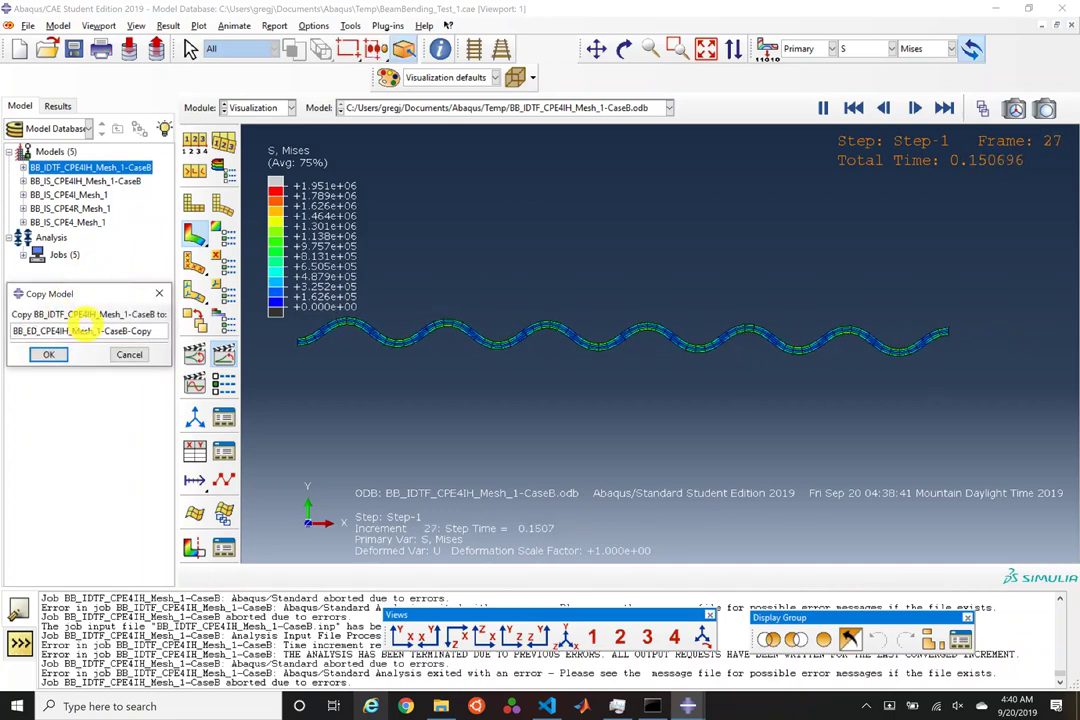
left_click_drag(157, 325, 193, 325)
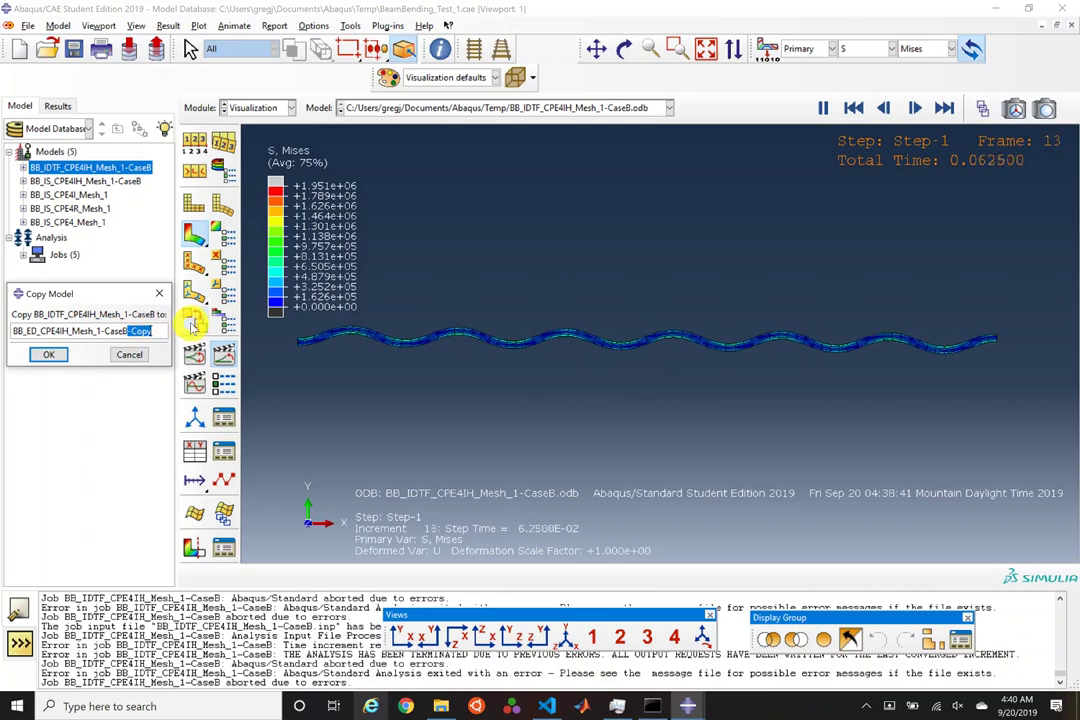
key("Return")
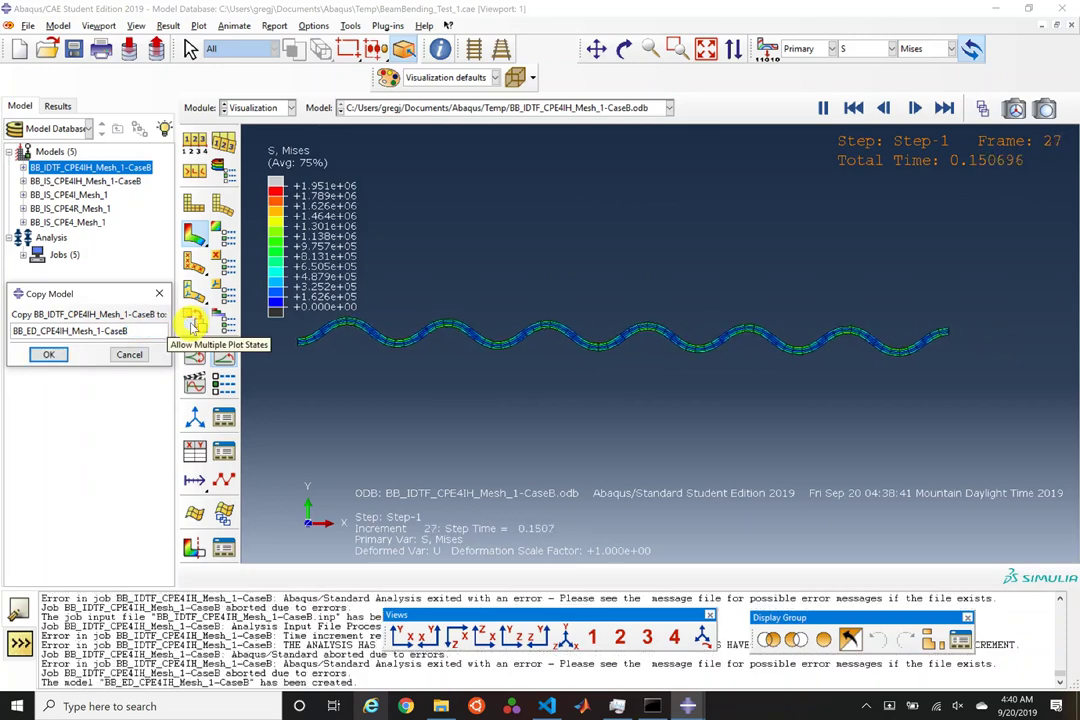
left_click(54, 356)
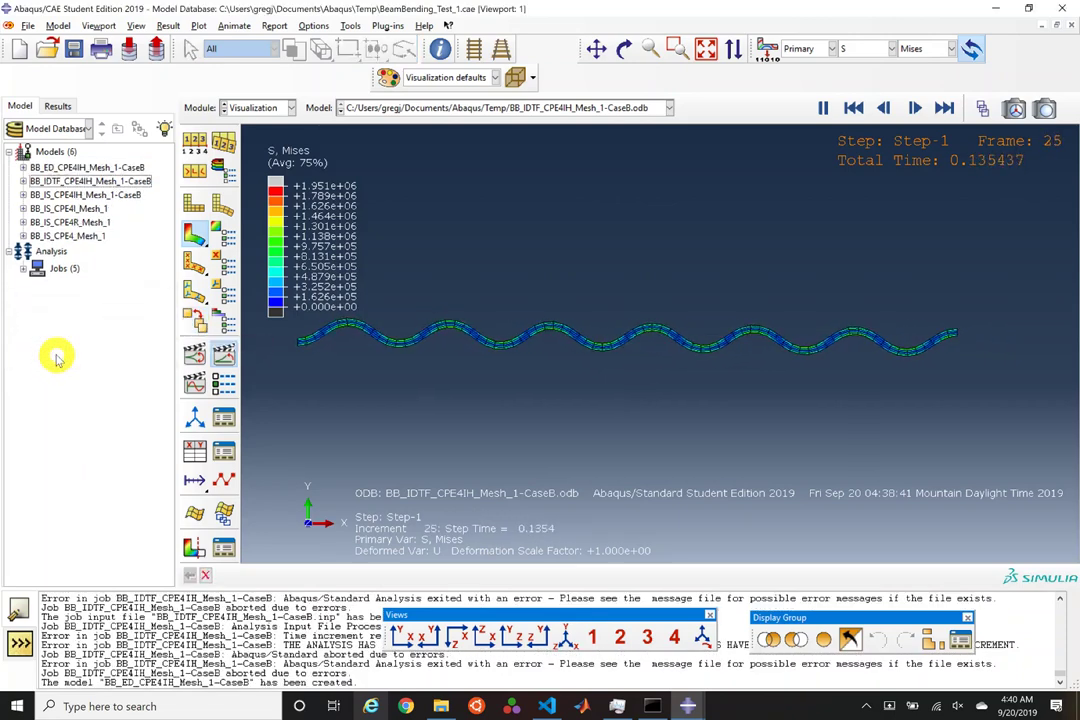
Step: Replace Step-1 in the BB_ED_CPE4IH_Mesh_1-CaseB model with a Dynamic, Explicit procedure, keeping the default step settings
left_click(258, 108)
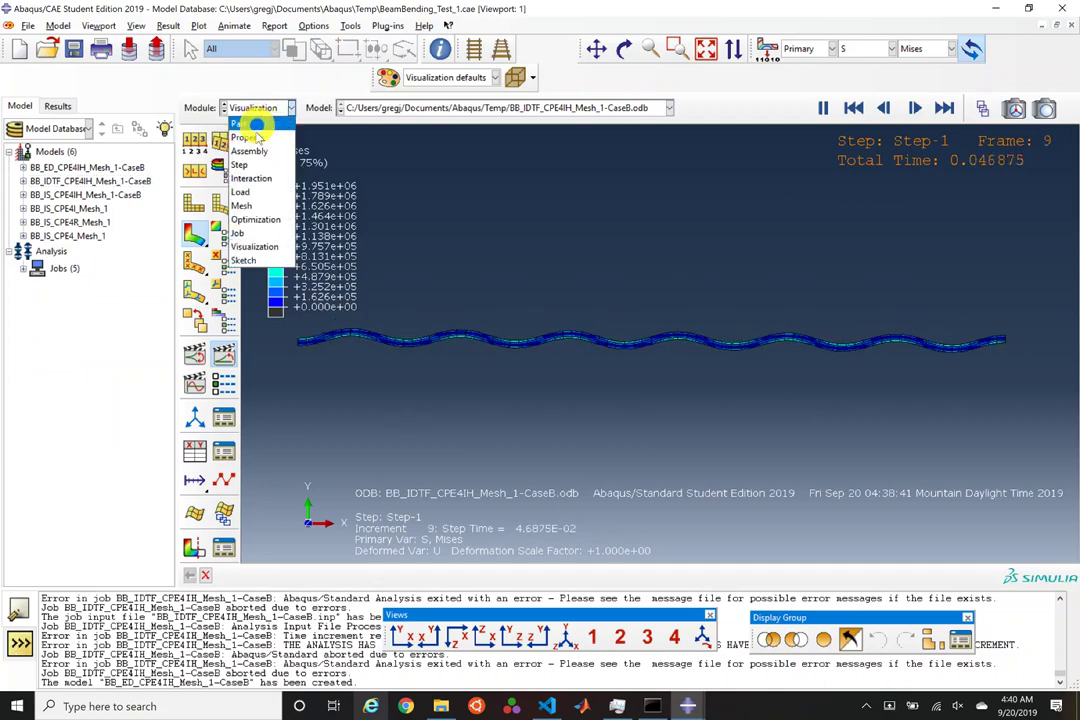
left_click(250, 164)
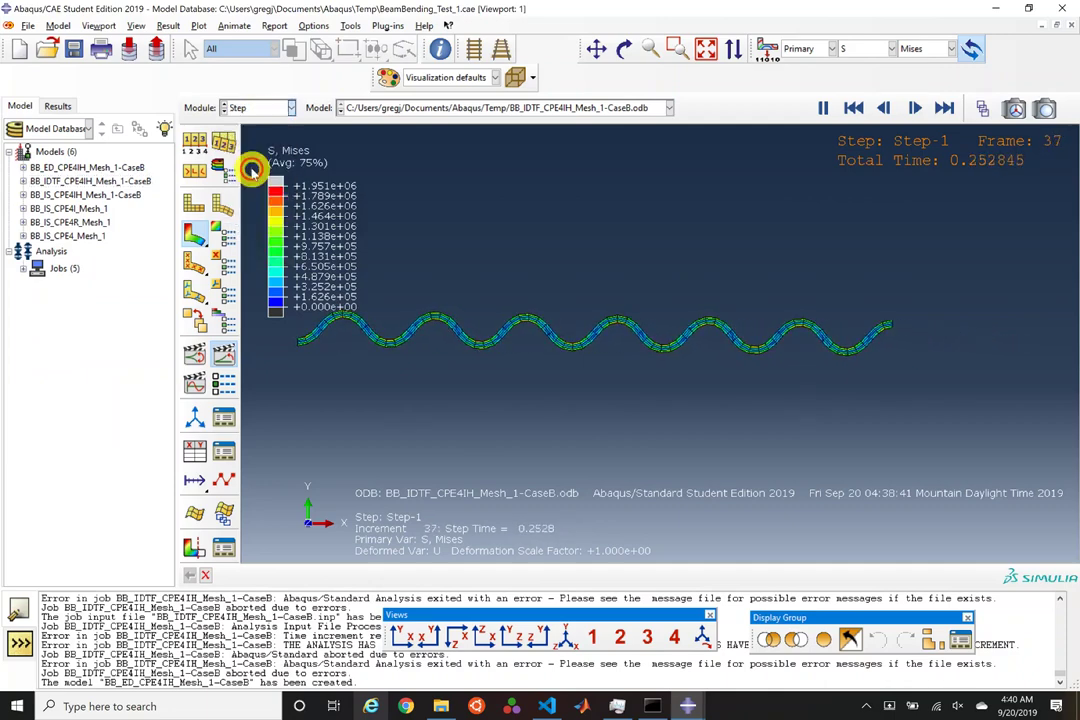
left_click(145, 366)
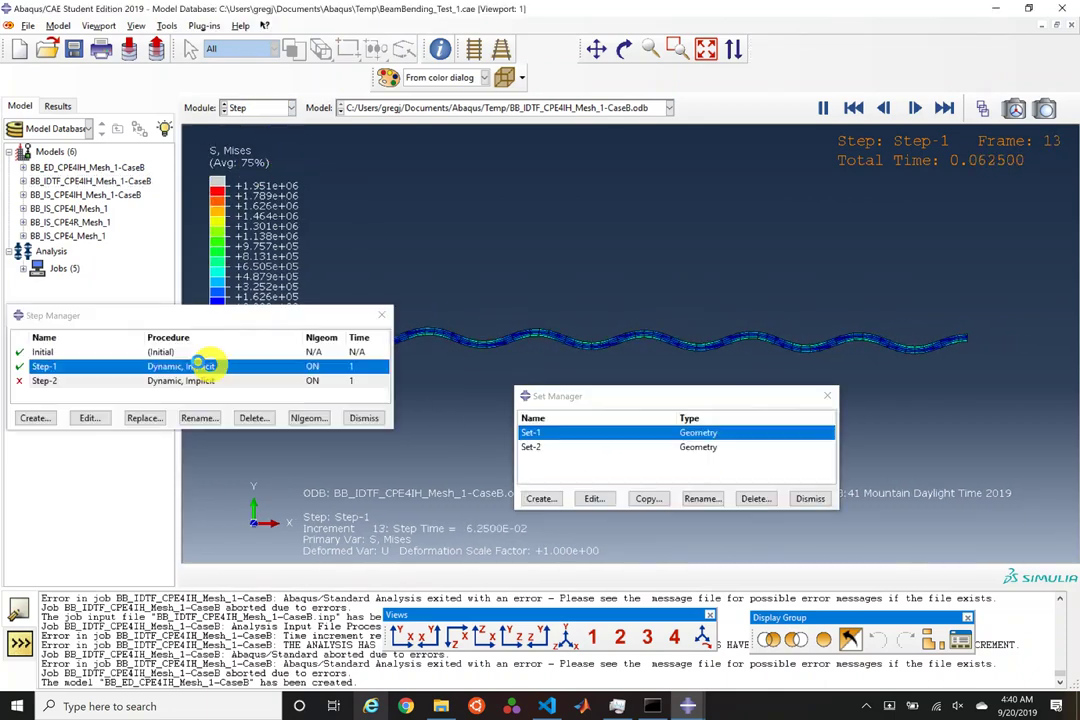
left_click(145, 418)
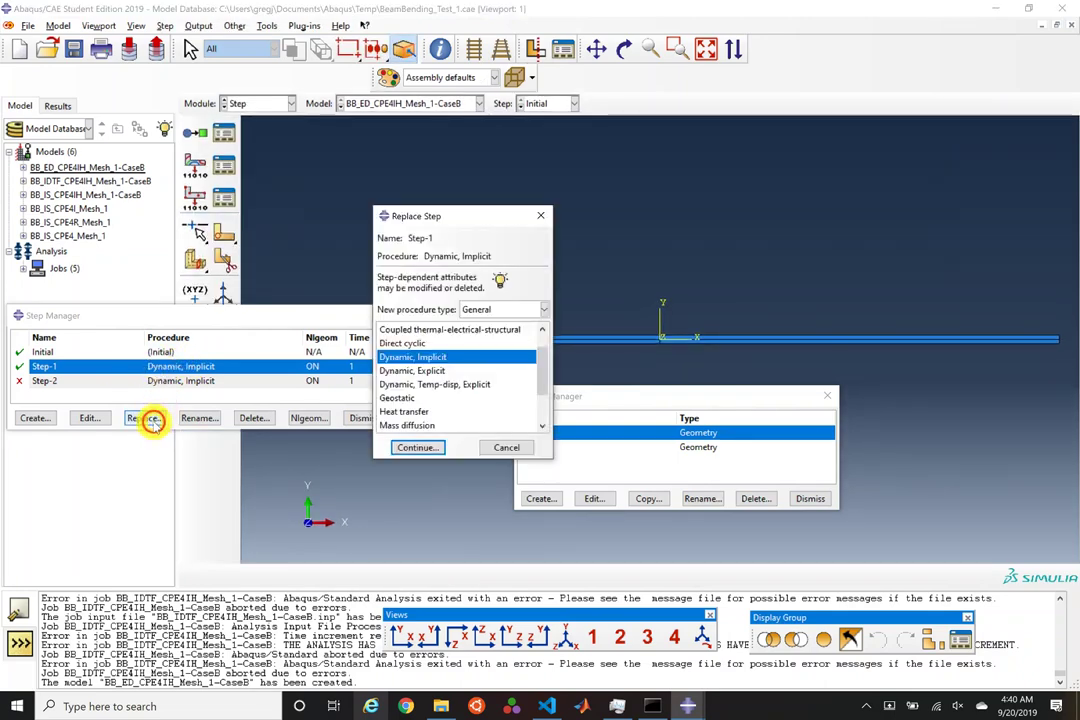
left_click(414, 447)
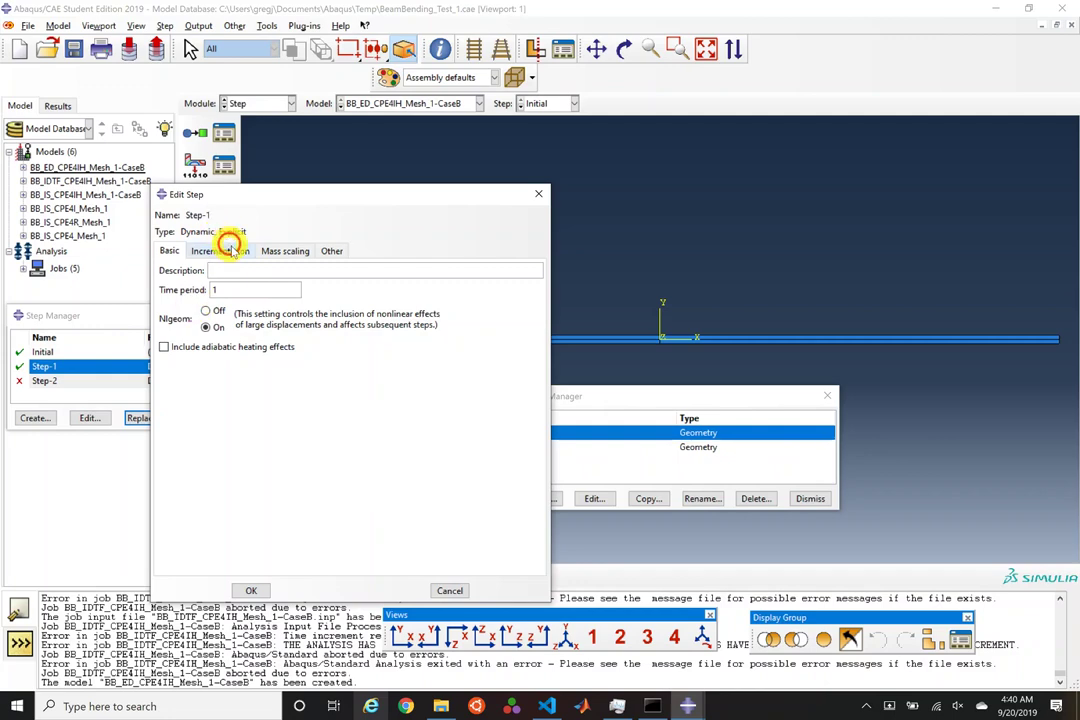
left_click(222, 251)
left_click(284, 251)
left_click(331, 251)
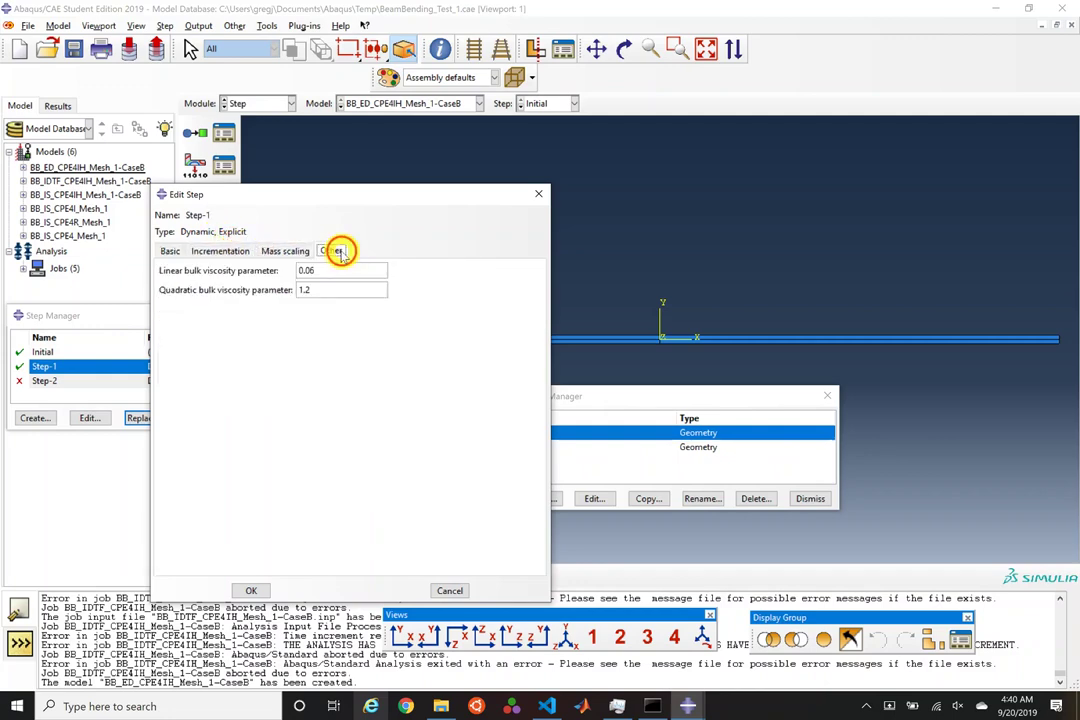
left_click(251, 590)
Step: Assign the Explicit library's linear Plane Strain element type to the whole Beam part
left_click(262, 104)
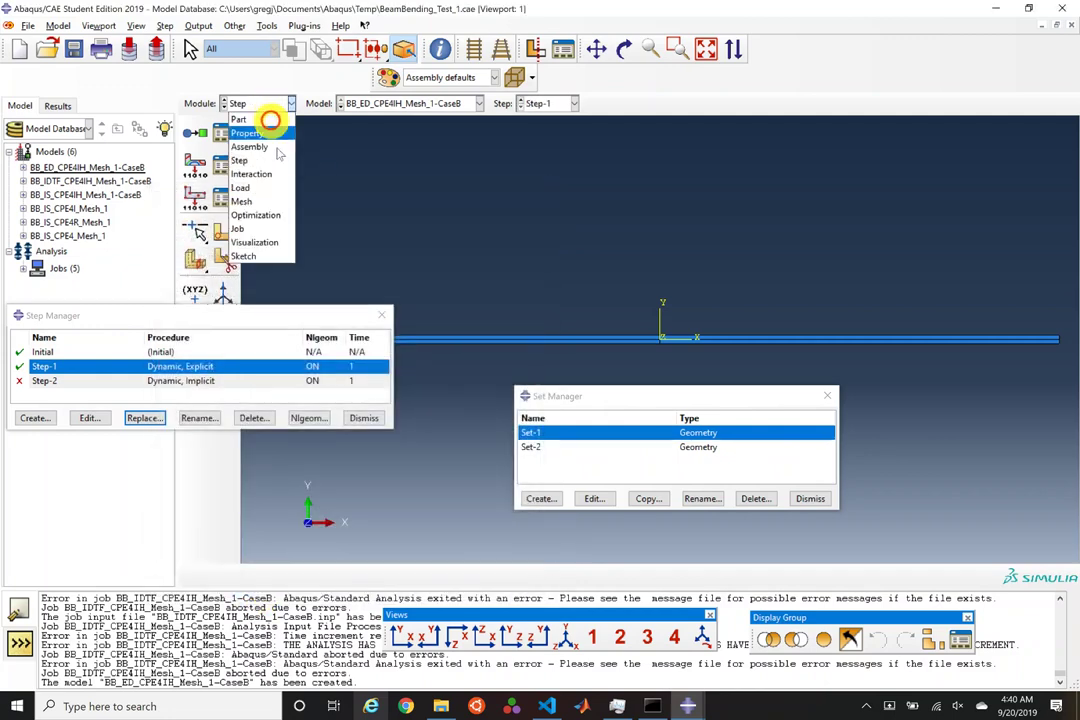
left_click(255, 201)
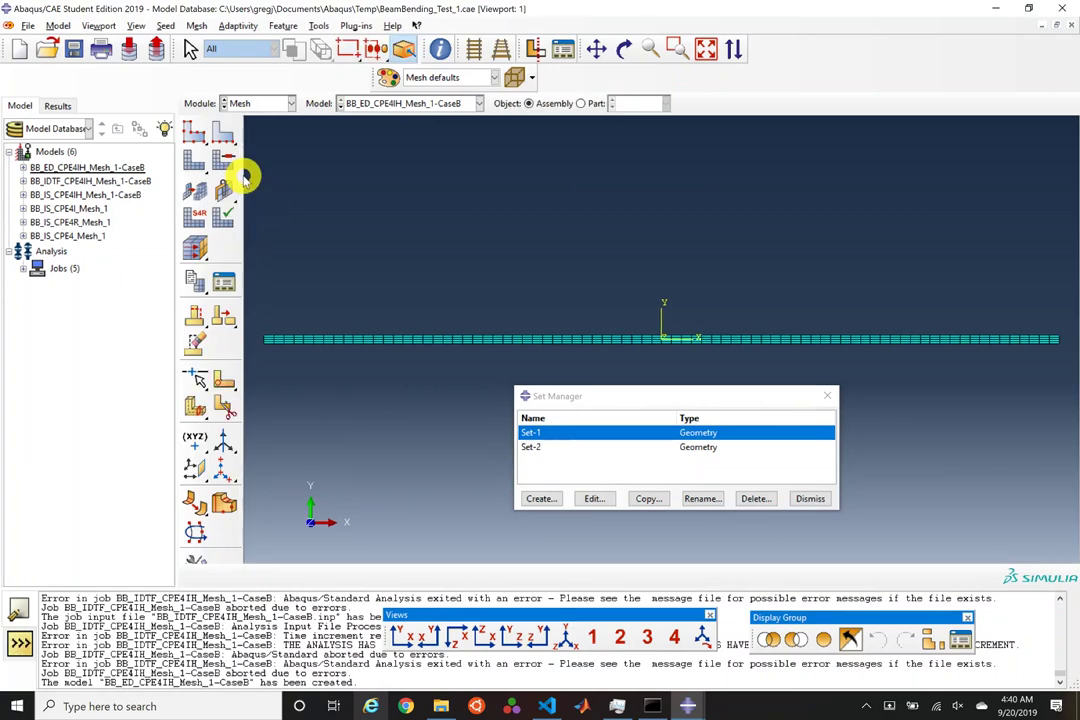
left_click(580, 103)
left_click(197, 213)
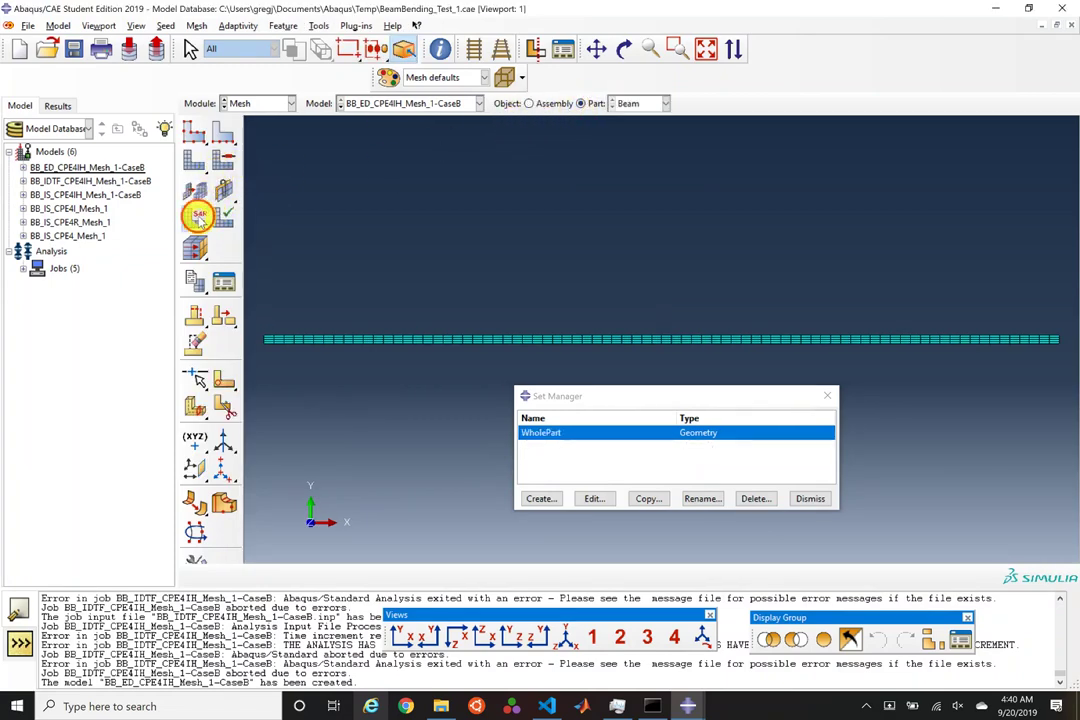
left_click(798, 375)
middle_click(682, 346)
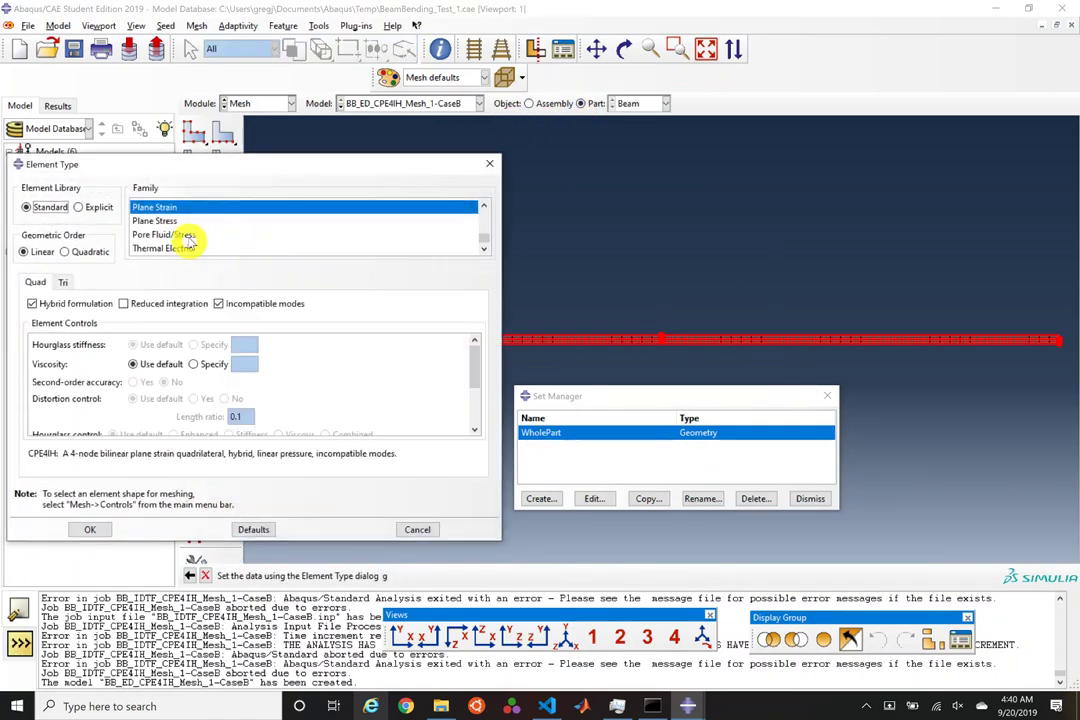
scroll(180, 236, "up", 1)
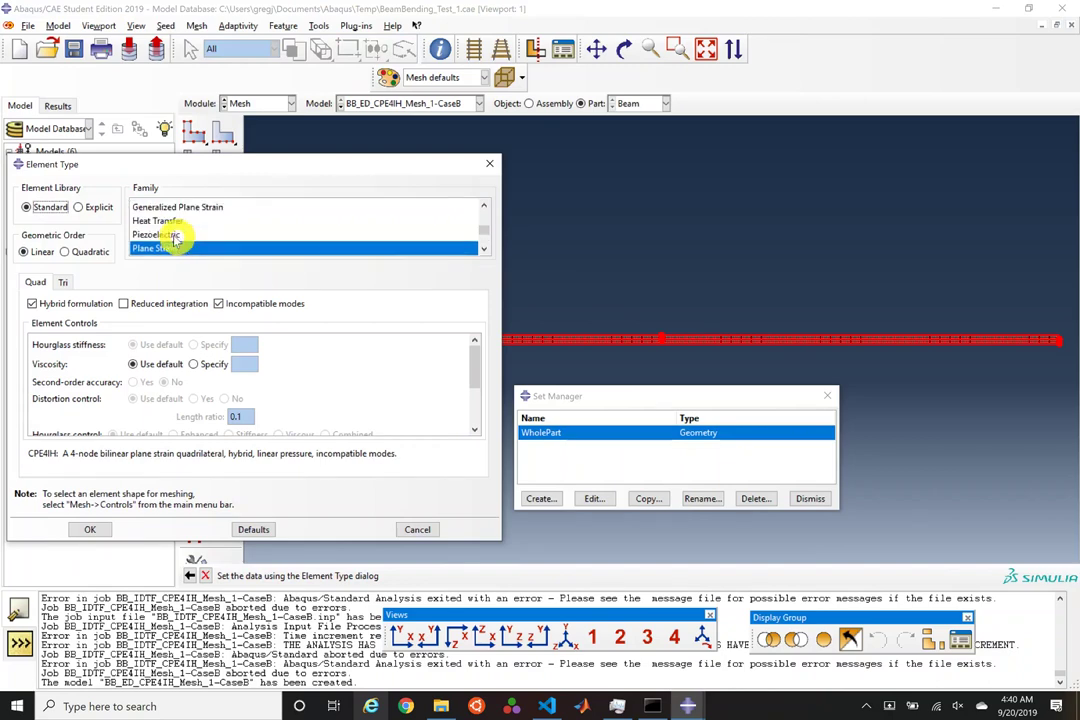
left_click(80, 208)
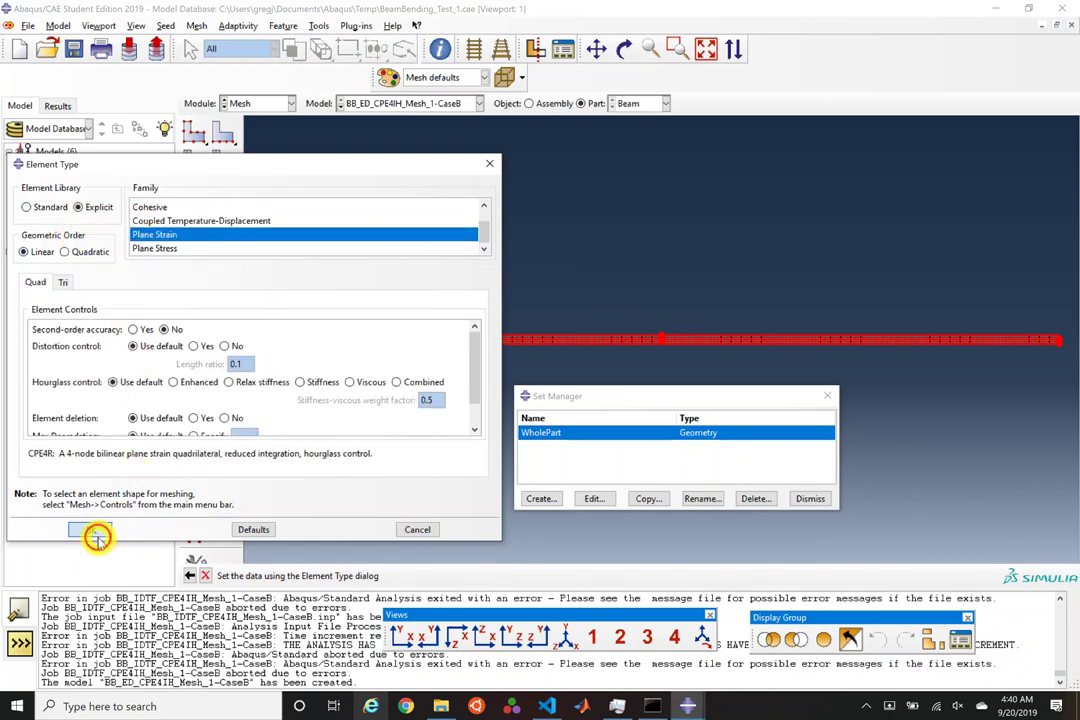
left_click(96, 536)
Step: Resubmit the existing BB_IDTF_CPE4IH_Mesh_1-CaseB job from the Job Manager
left_click(260, 106)
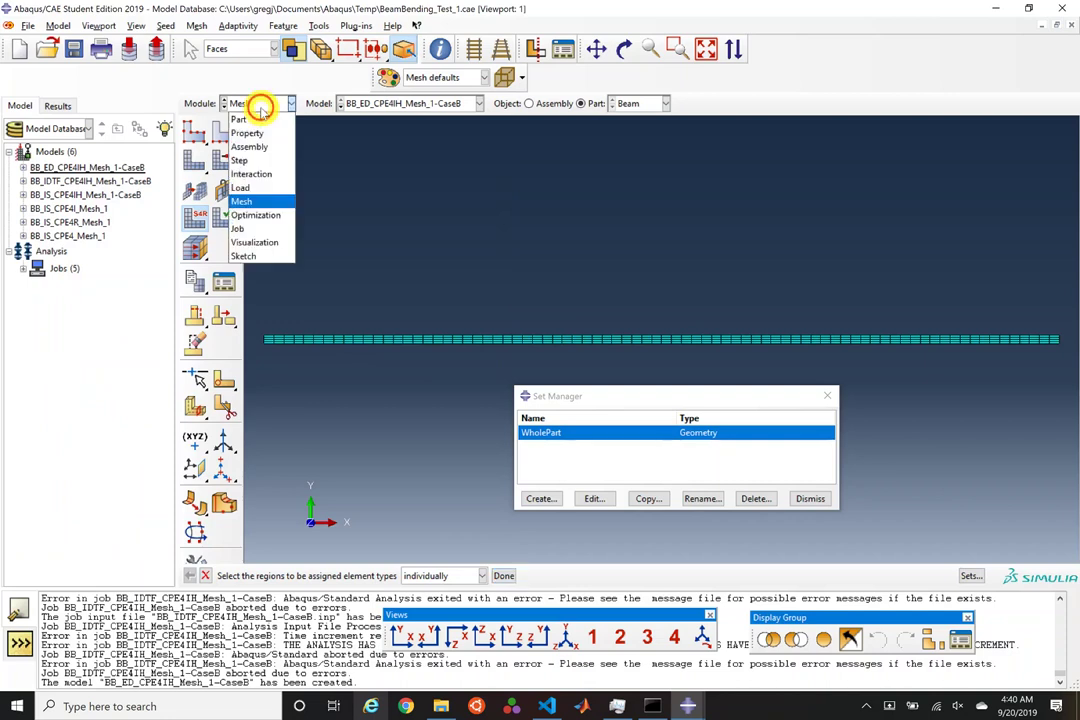
left_click(269, 230)
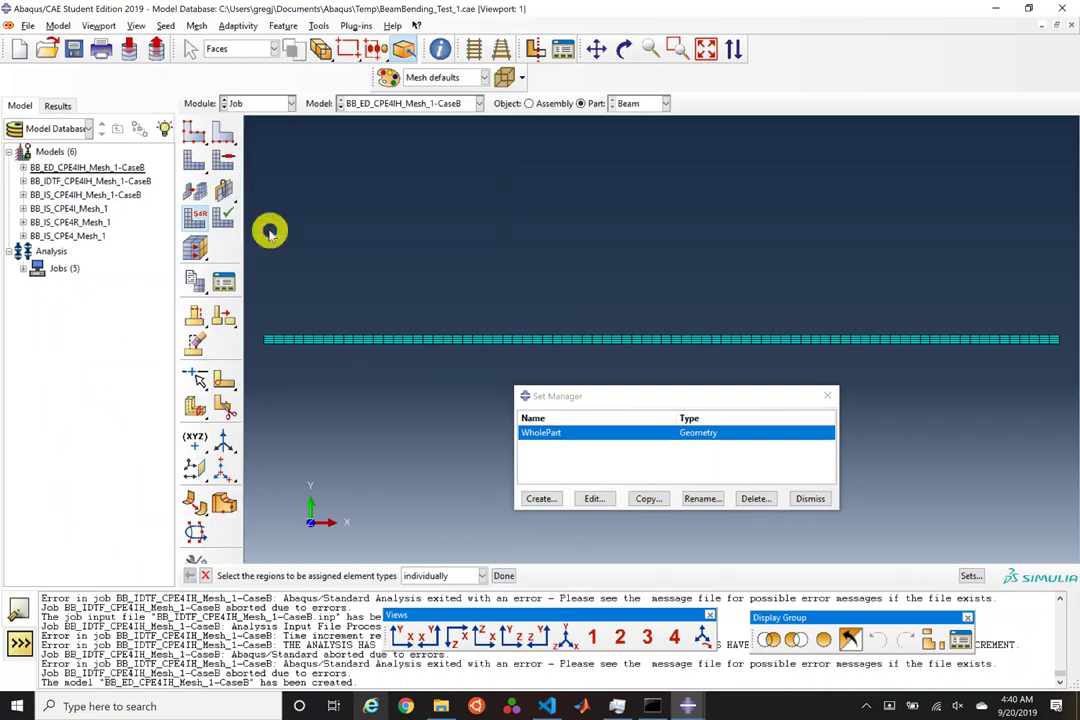
left_click(223, 131)
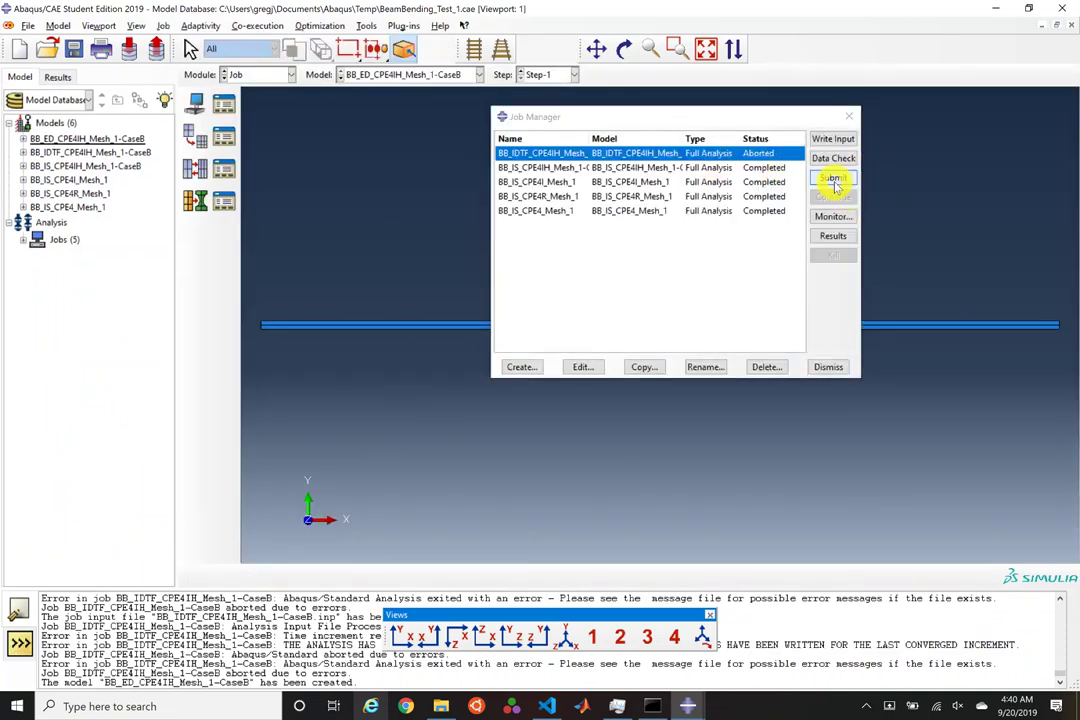
left_click(833, 182)
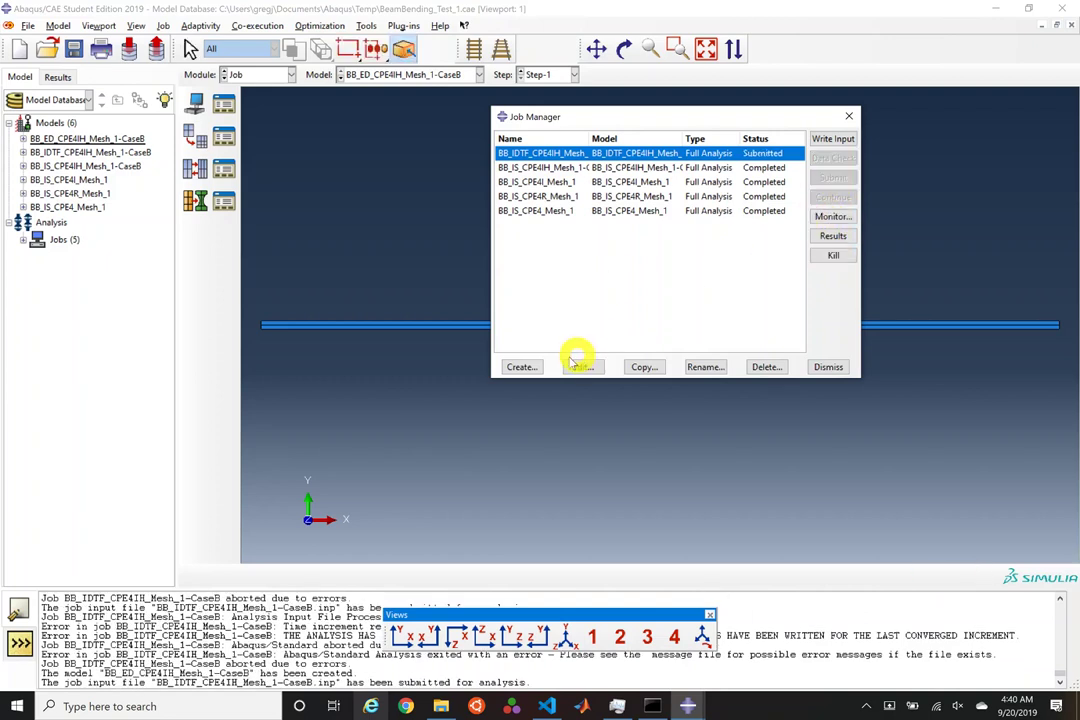
Step: Create a job named BB_ED_CPE4_Mesh_1-CaseB from the BB_ED_CPE4IH_Mesh_1-CaseB model
left_click(522, 367)
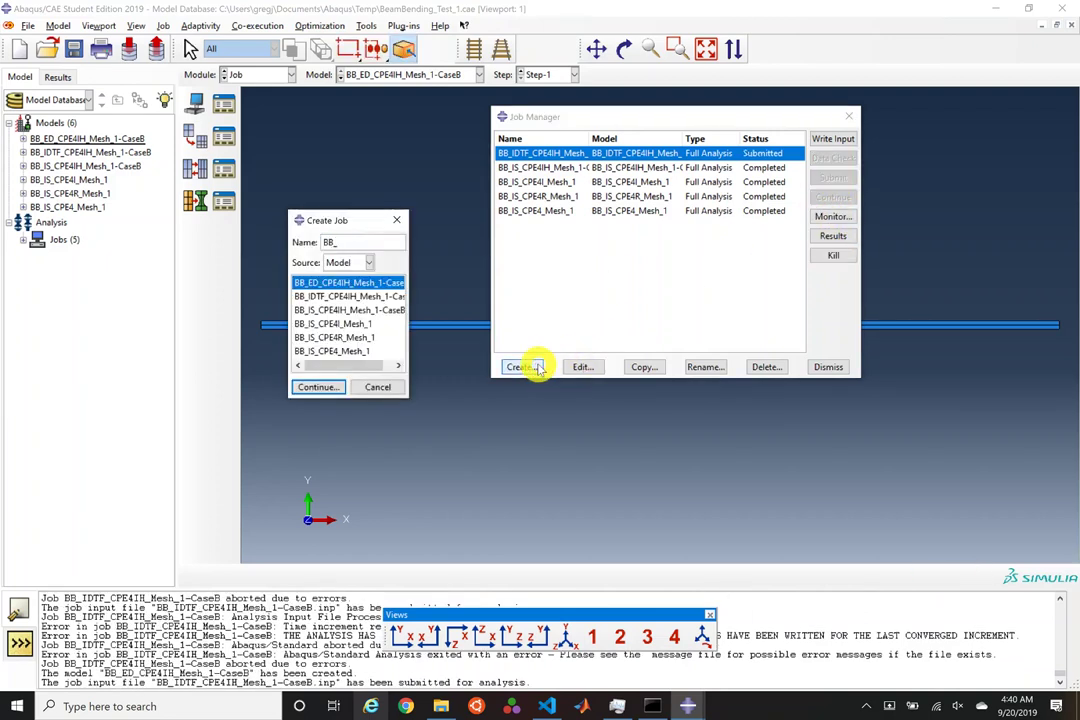
type("BB_ED_CPE4_")
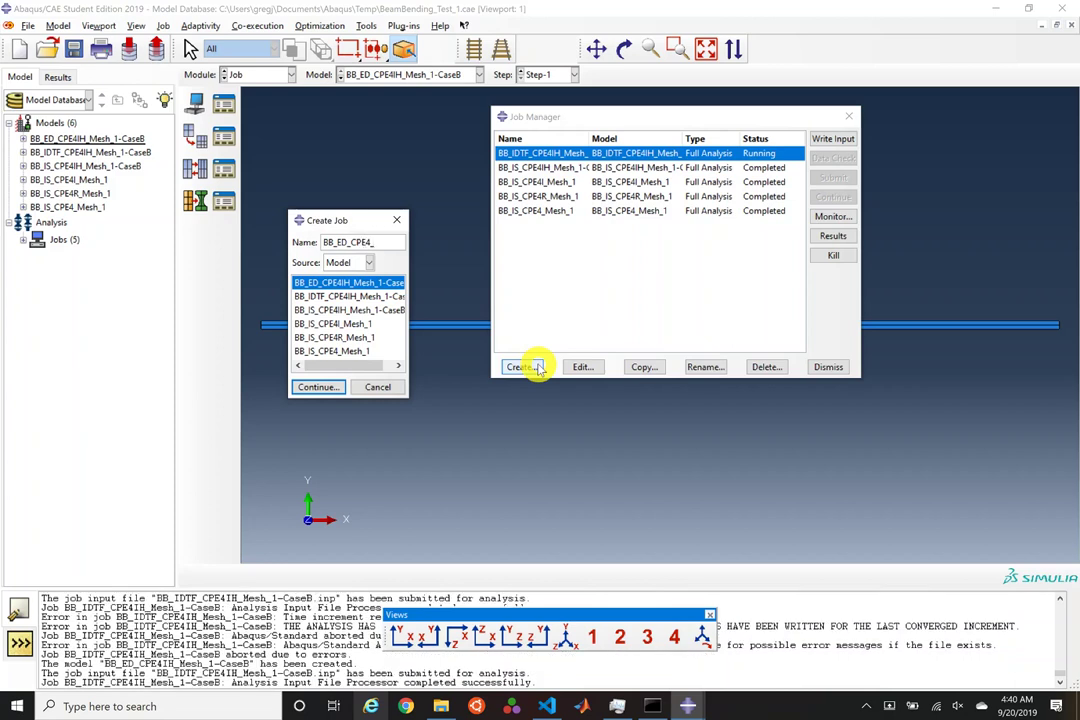
type("Mesh_1-CaseB")
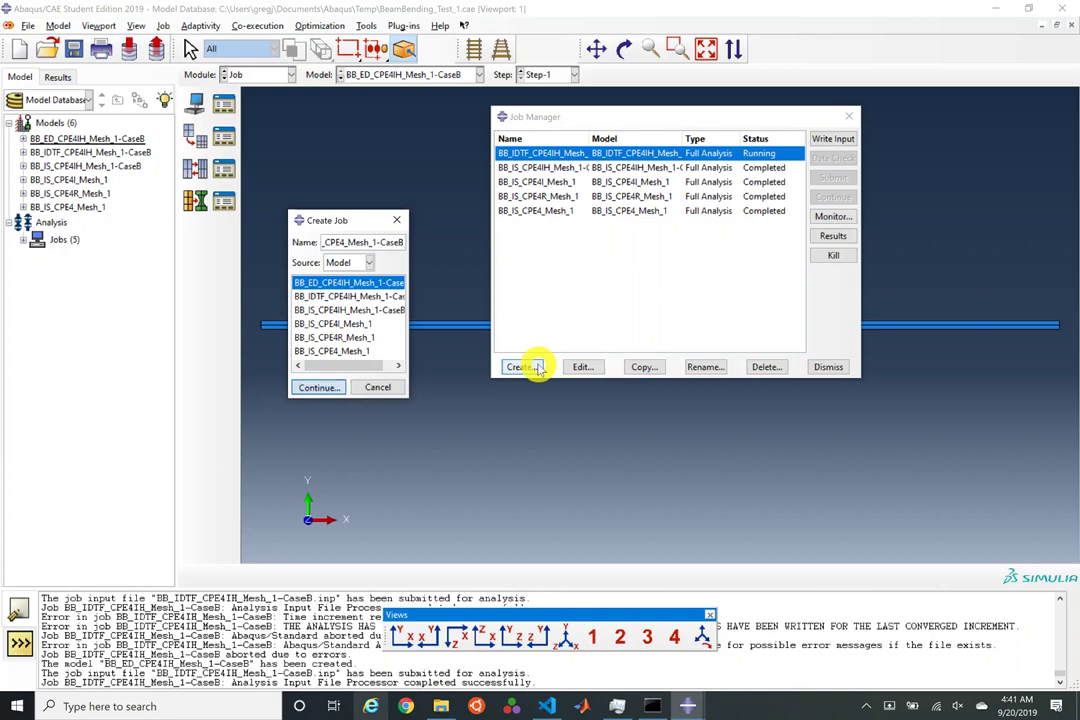
key("Return")
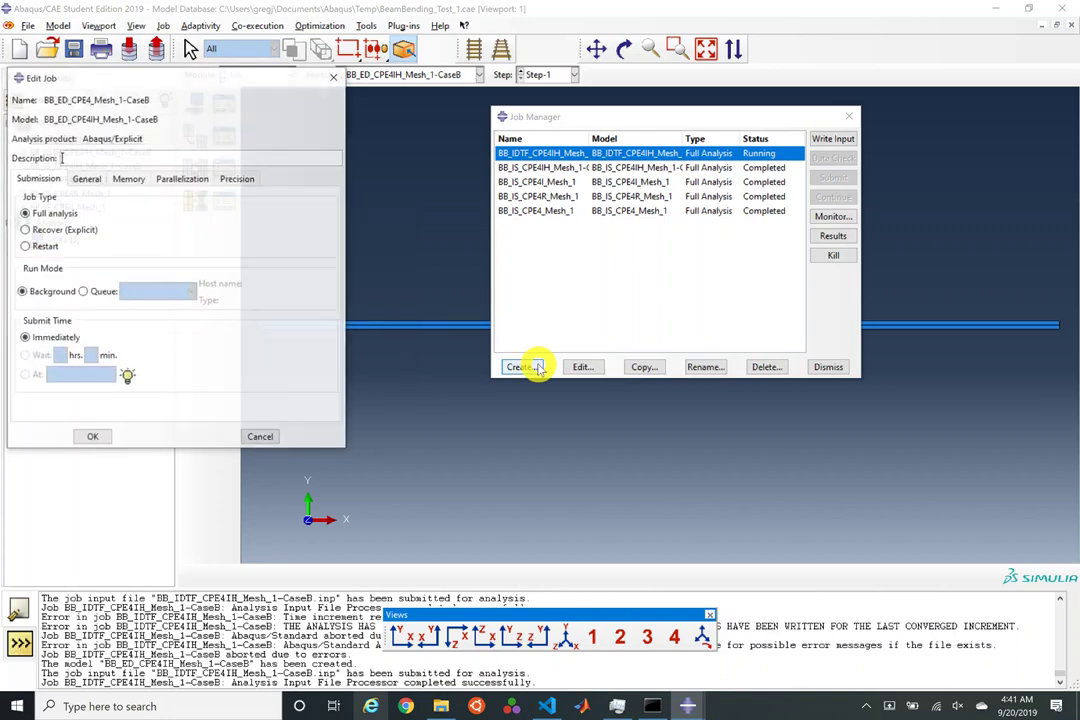
Step: Set the new job's Abaqus/Explicit precision to Double - analysis + packager and its nodal output precision to Full
left_click(206, 178)
left_click(236, 180)
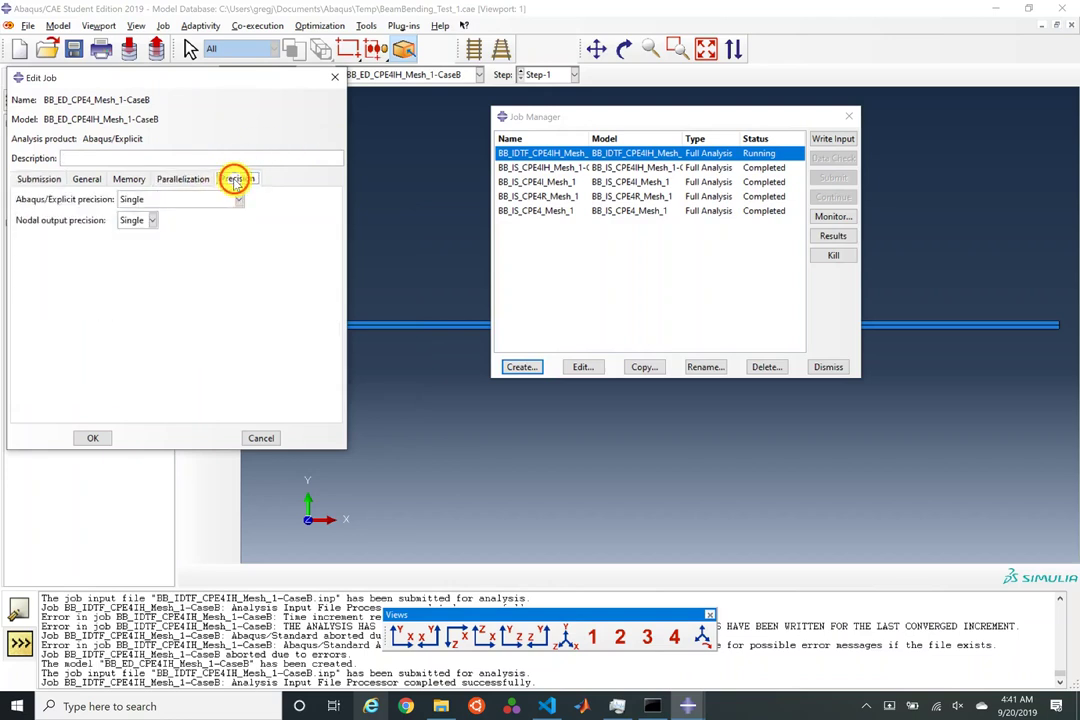
left_click(146, 201)
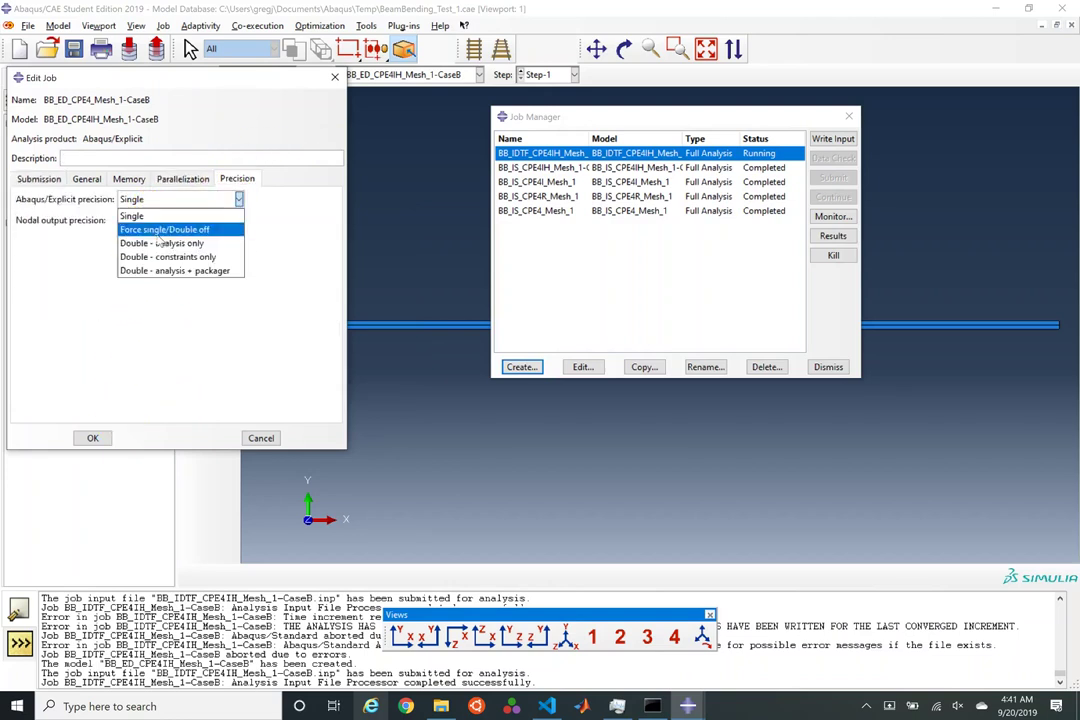
left_click(180, 270)
left_click(137, 221)
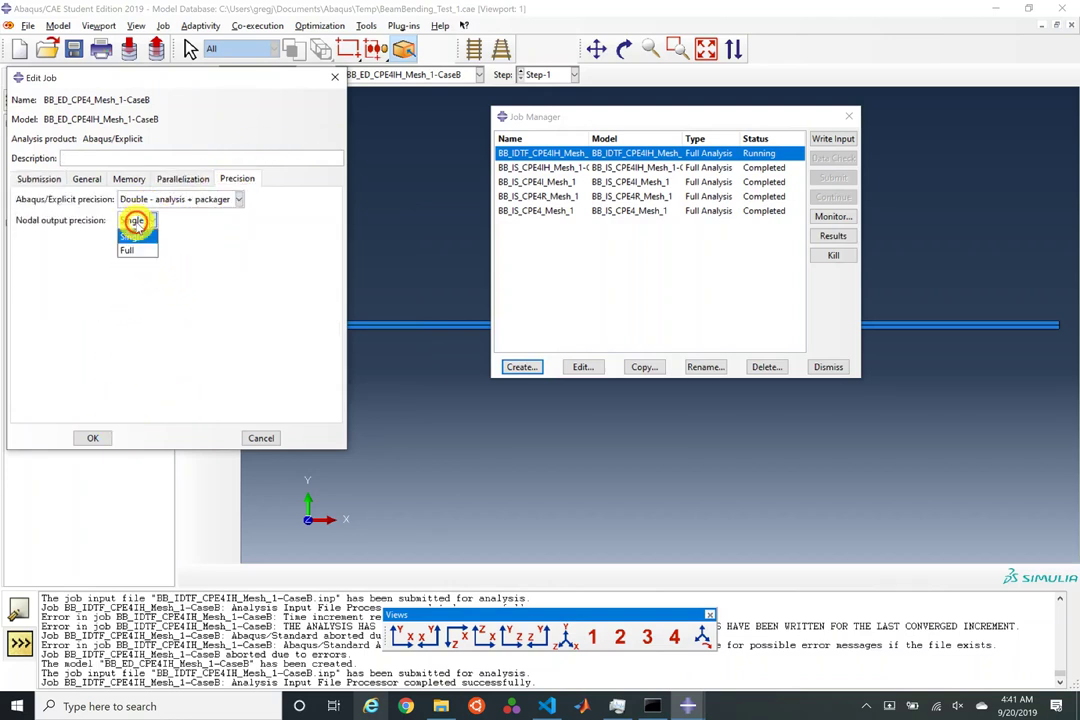
left_click(130, 250)
left_click(95, 438)
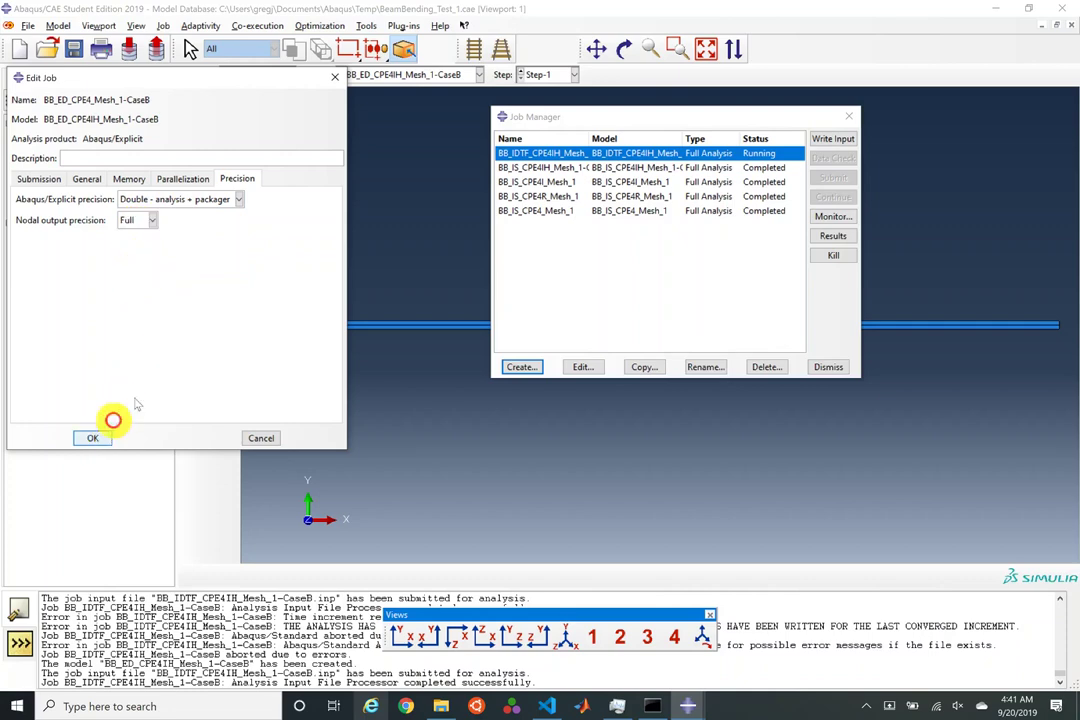
Step: Set the F-Output-1 field output request in Step-1 to 100 evenly spaced time intervals
left_click(248, 80)
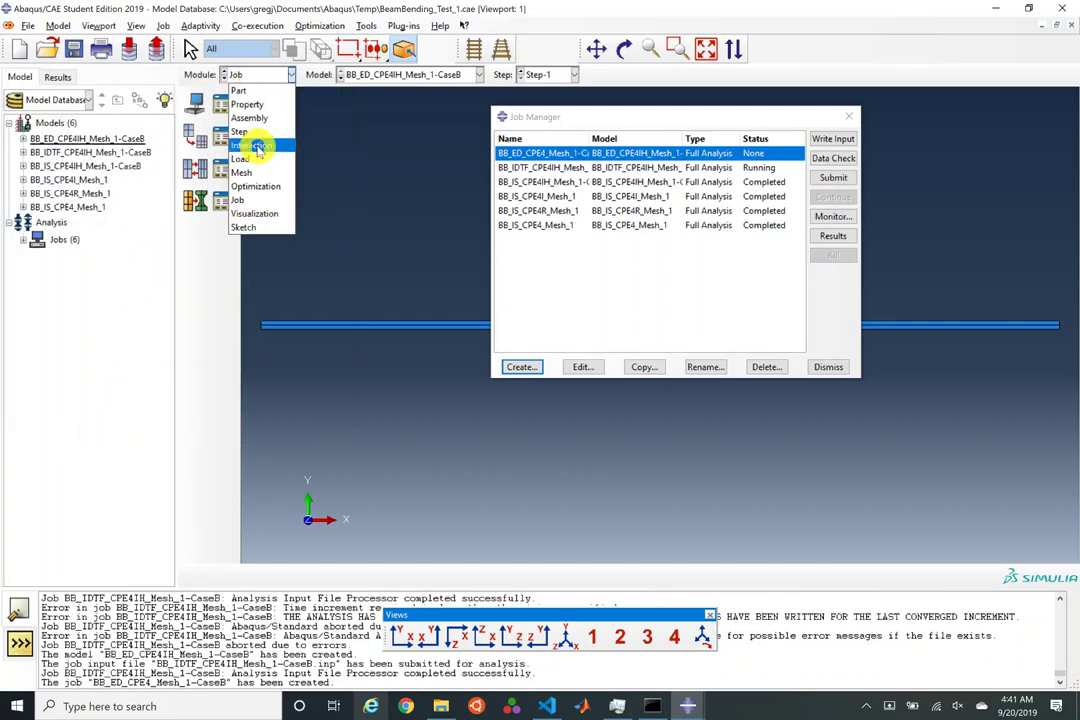
left_click(255, 130)
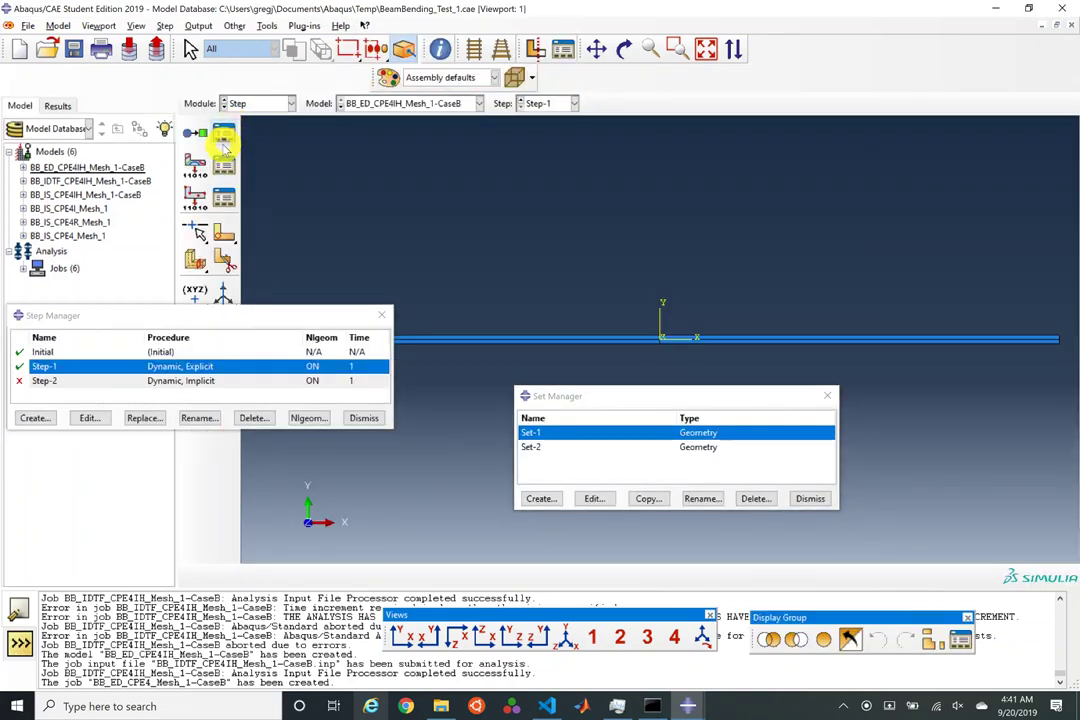
left_click(224, 163)
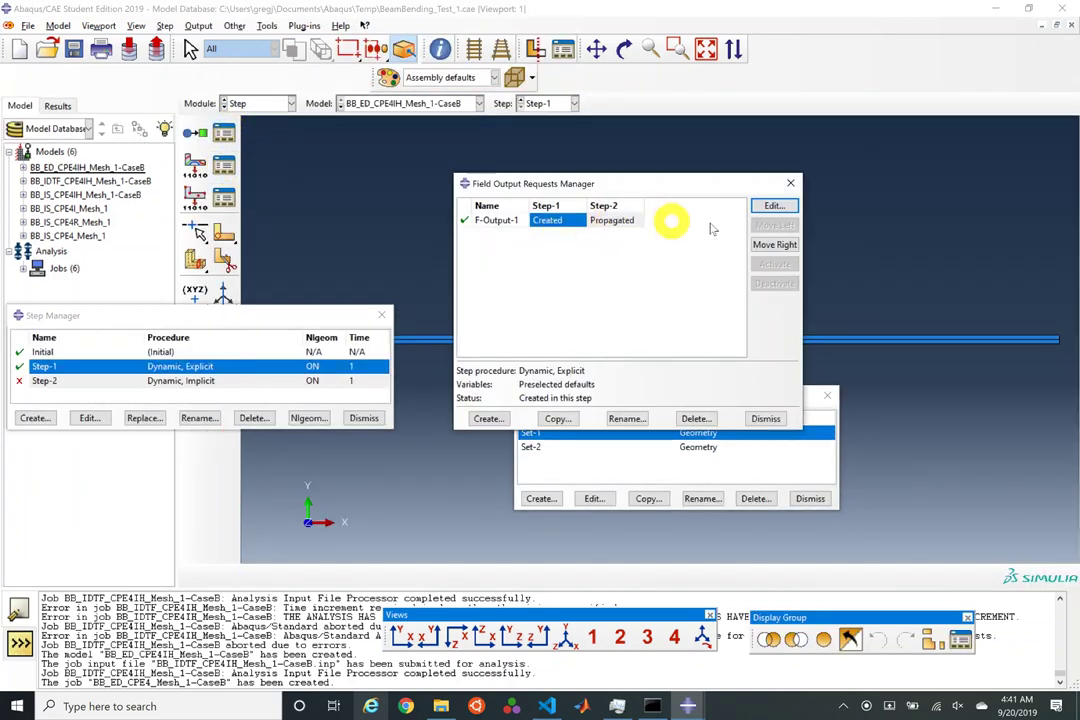
left_click(775, 207)
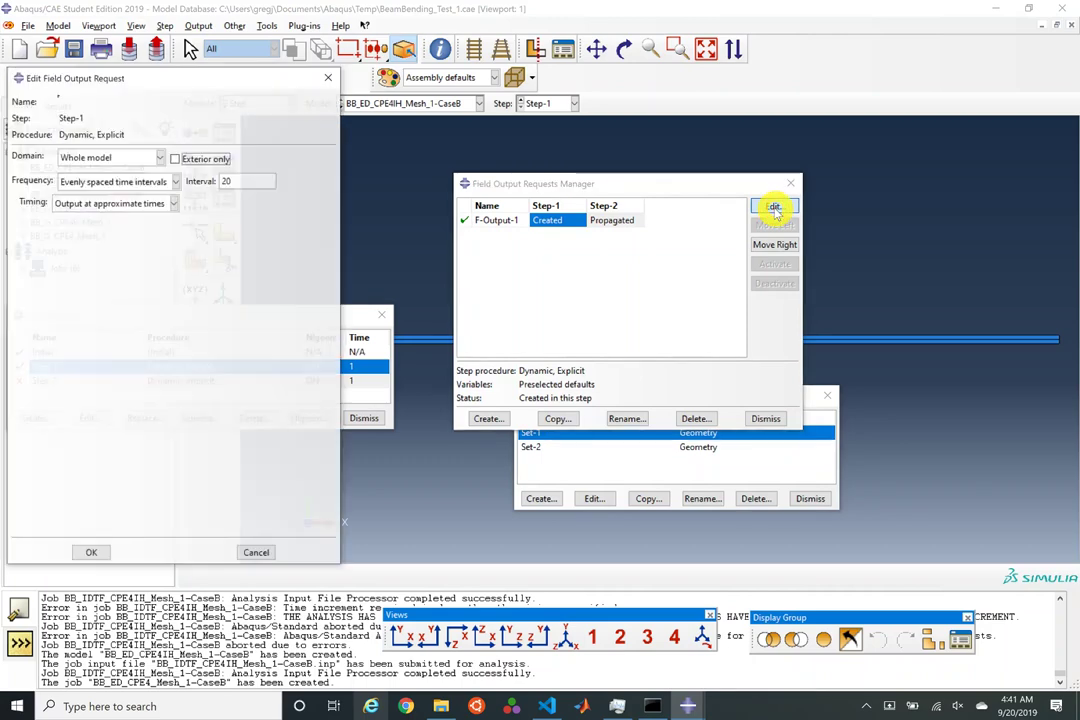
left_click(243, 180)
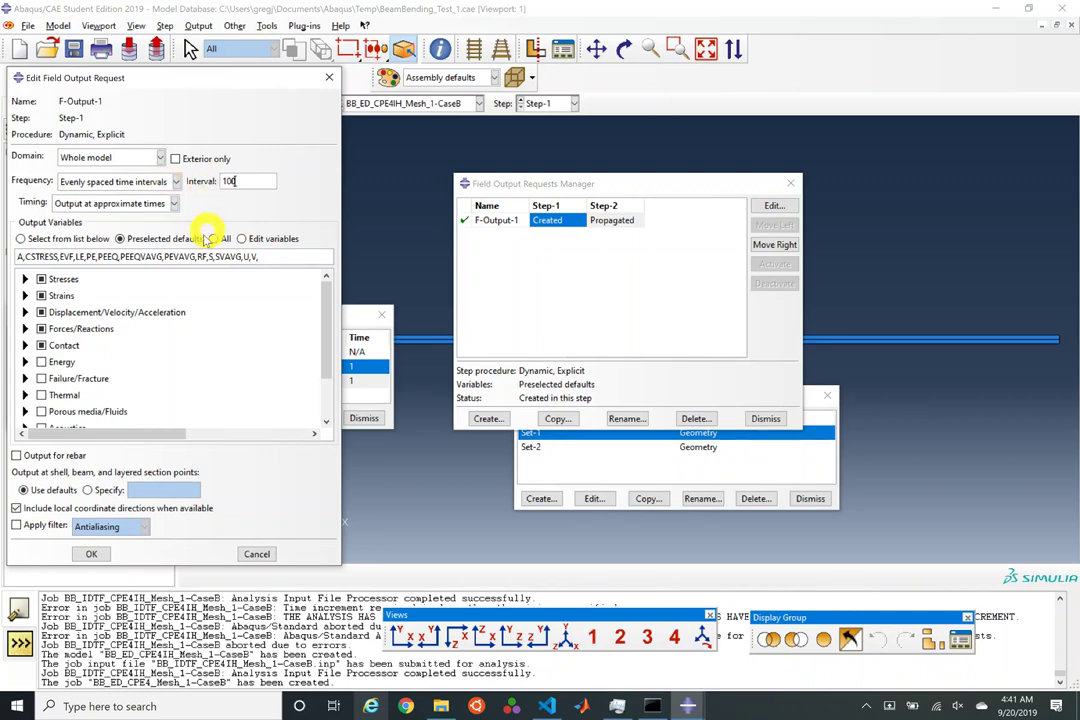
left_click(89, 553)
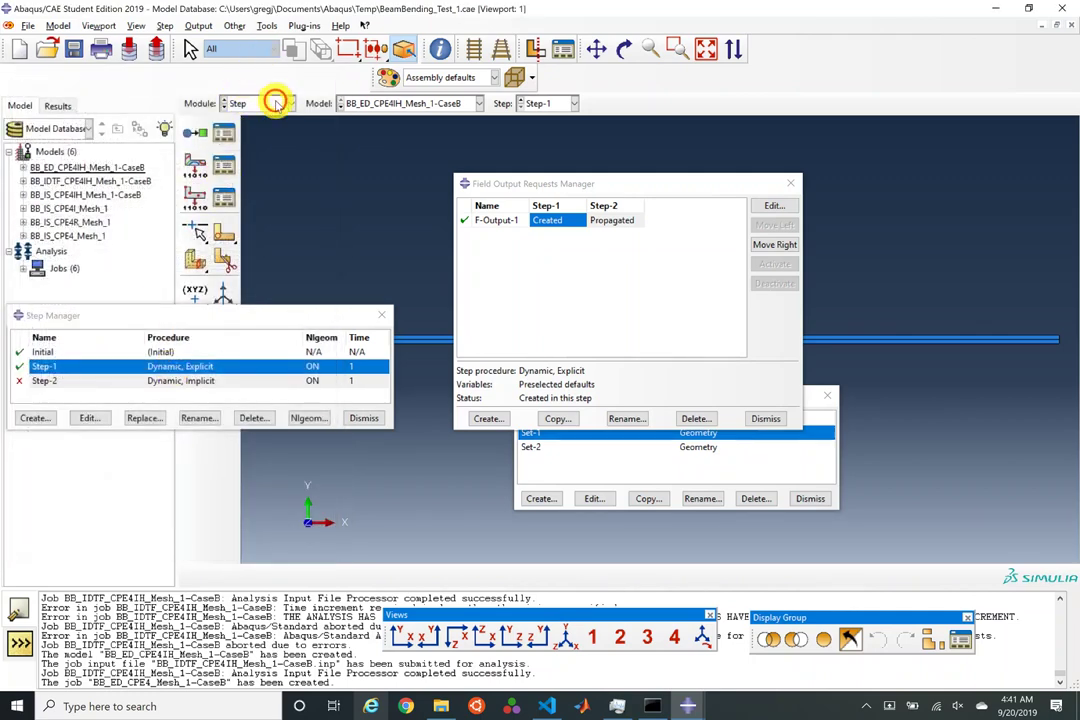
Step: Submit the BB_ED_CPE4_Mesh_1-CaseB job for analysis
left_click(290, 103)
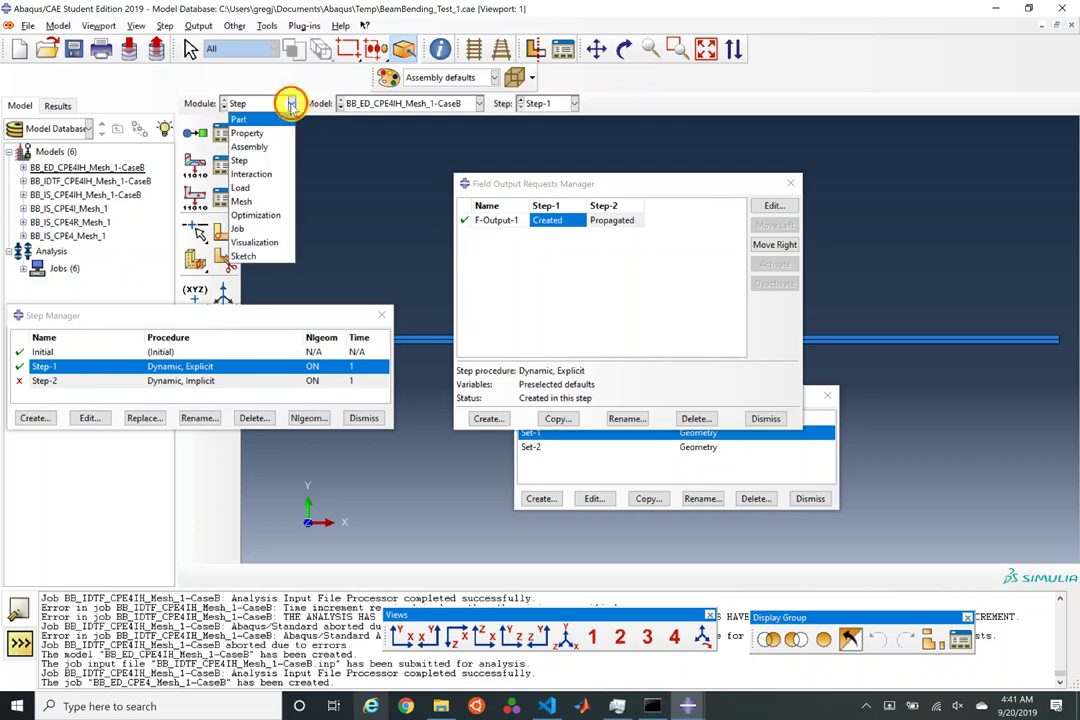
left_click(250, 228)
left_click(200, 131)
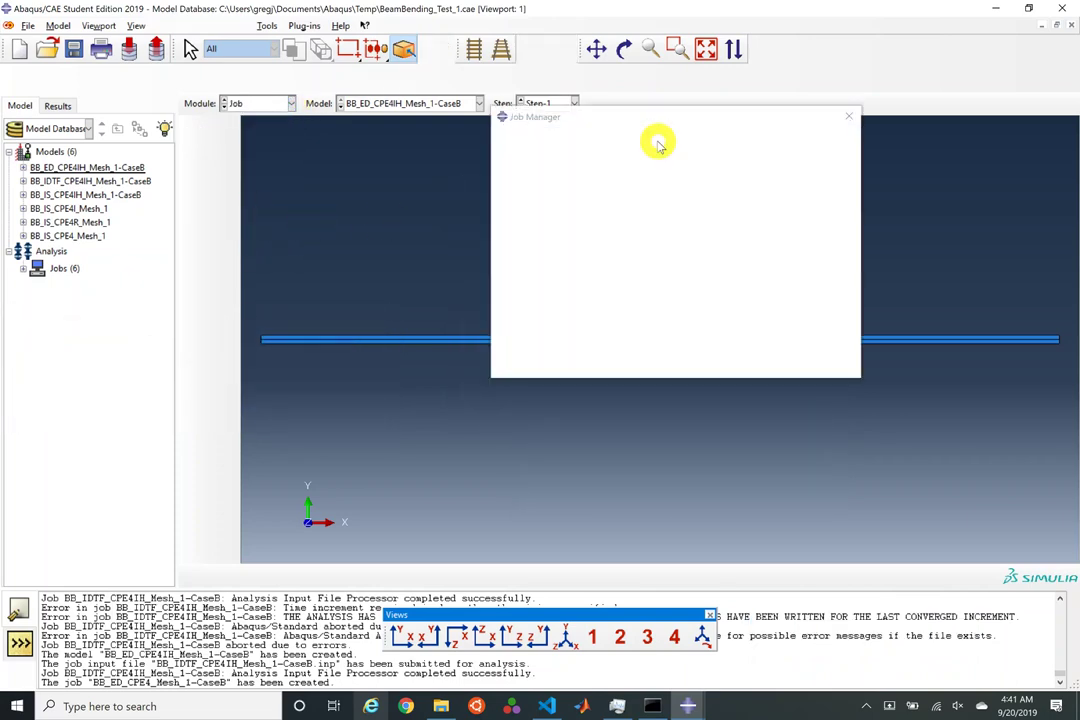
left_click(754, 152)
left_click(828, 179)
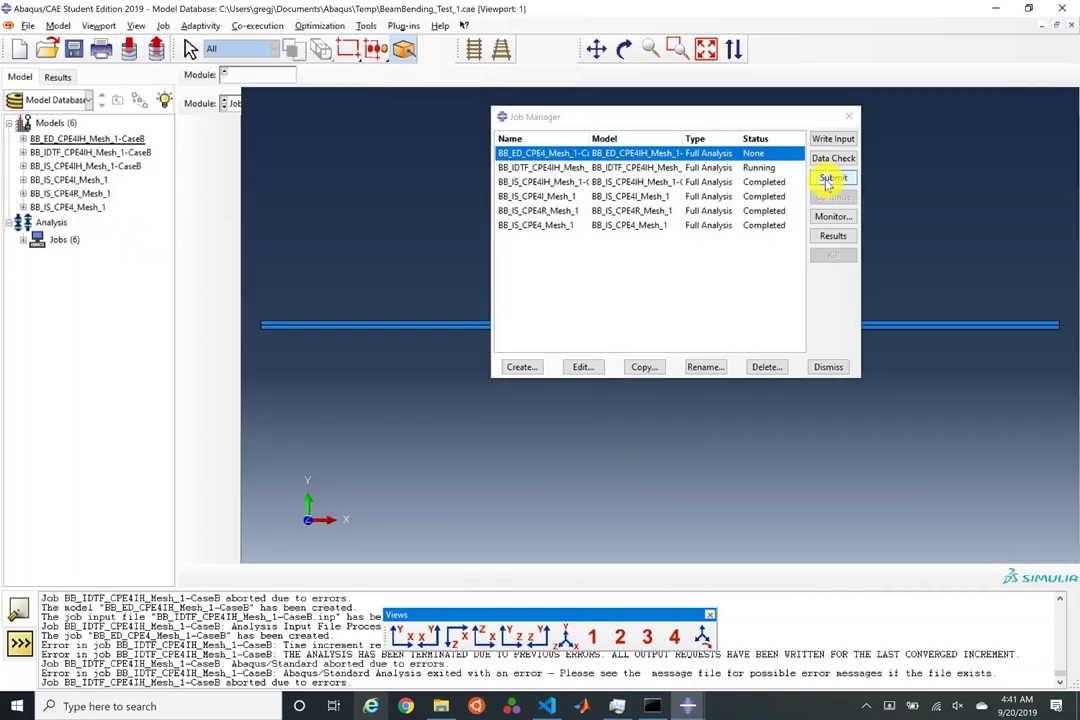
left_click(830, 179)
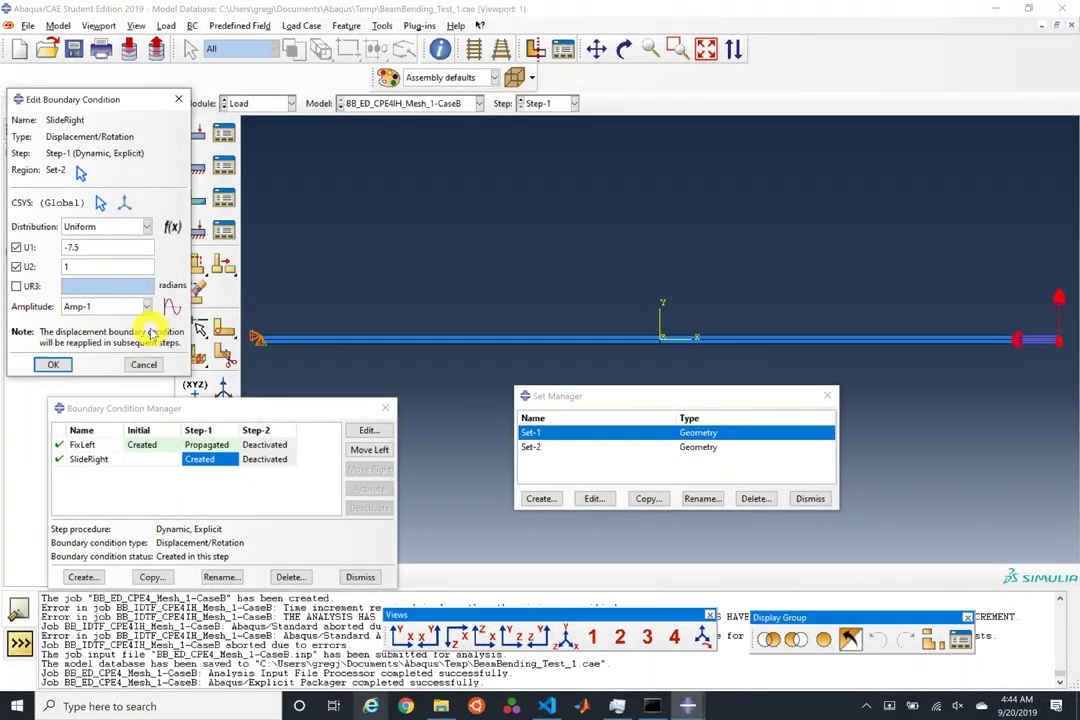
Step: Assign the Amp-1 amplitude to the SlideRight boundary condition in Step-1 and close the boundary condition list
left_click(127, 316)
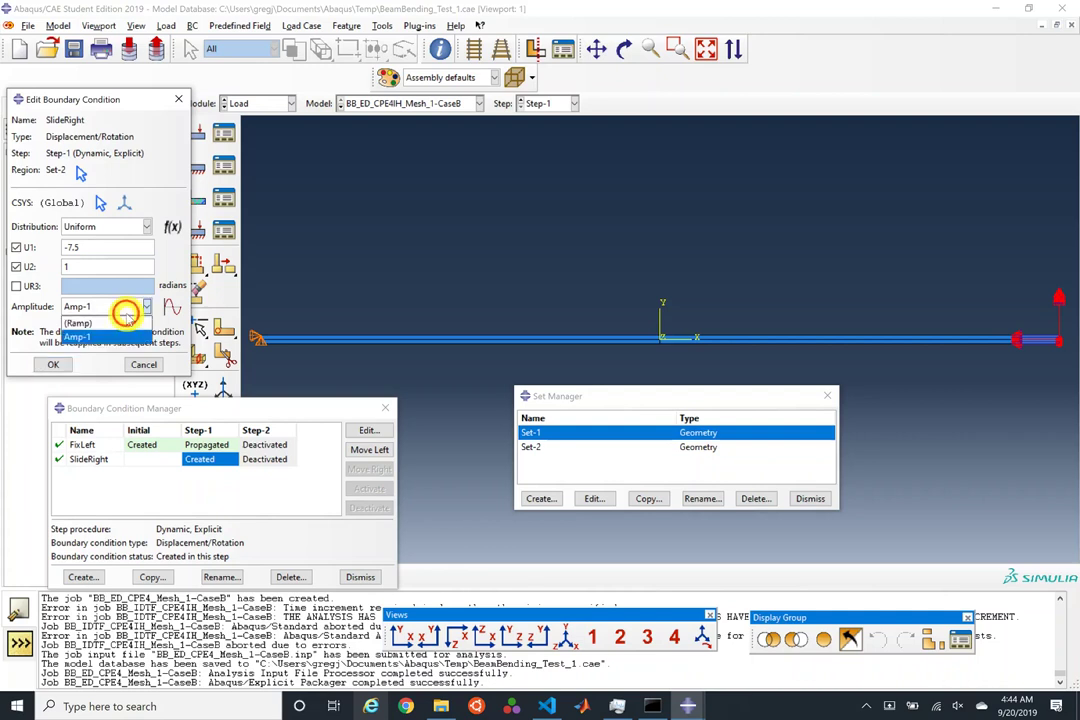
left_click(125, 308)
left_click(98, 341)
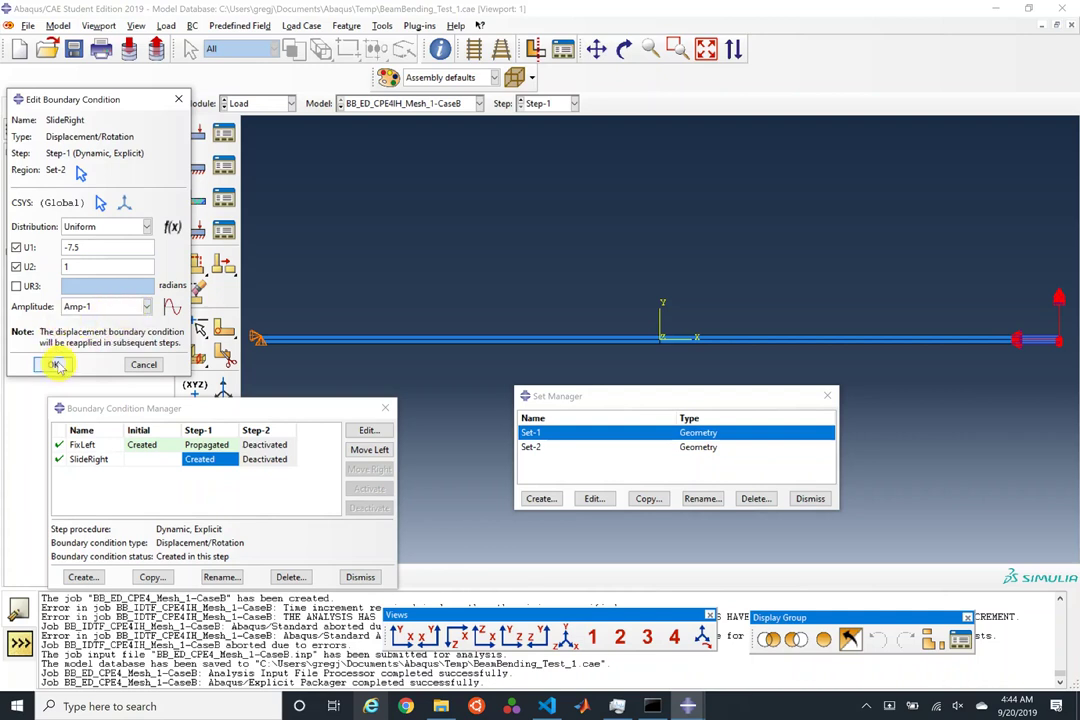
left_click(53, 364)
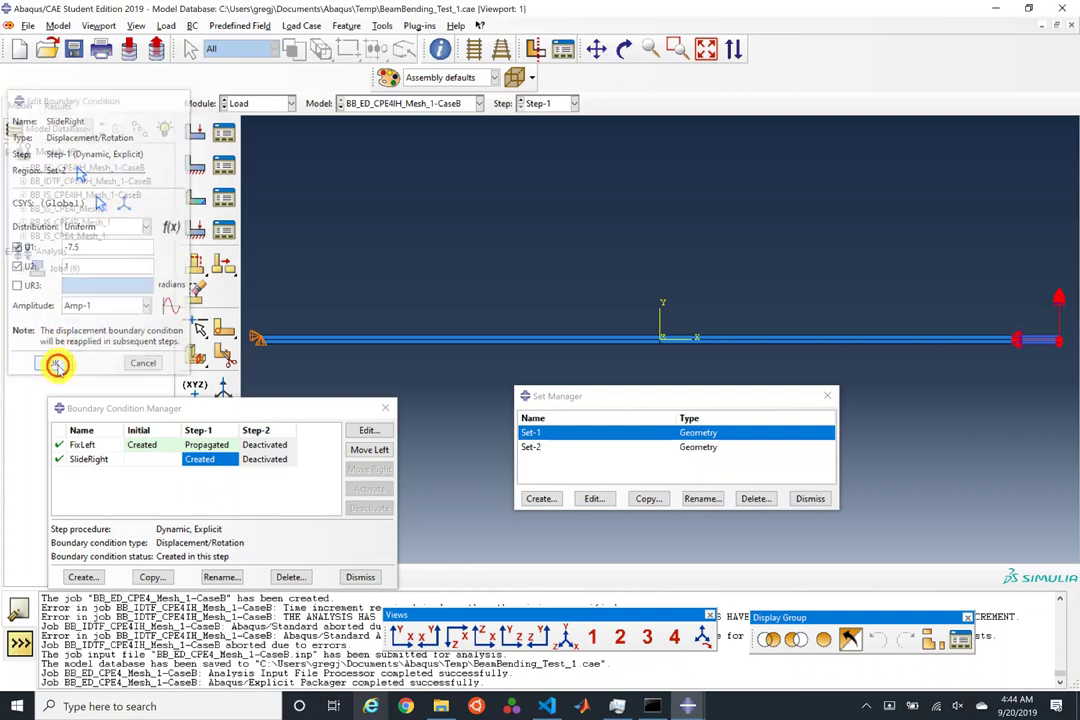
left_click(361, 577)
Step: Kill the running BB_ED_CPE4_Mesh_1-CaseB job
left_click(250, 103)
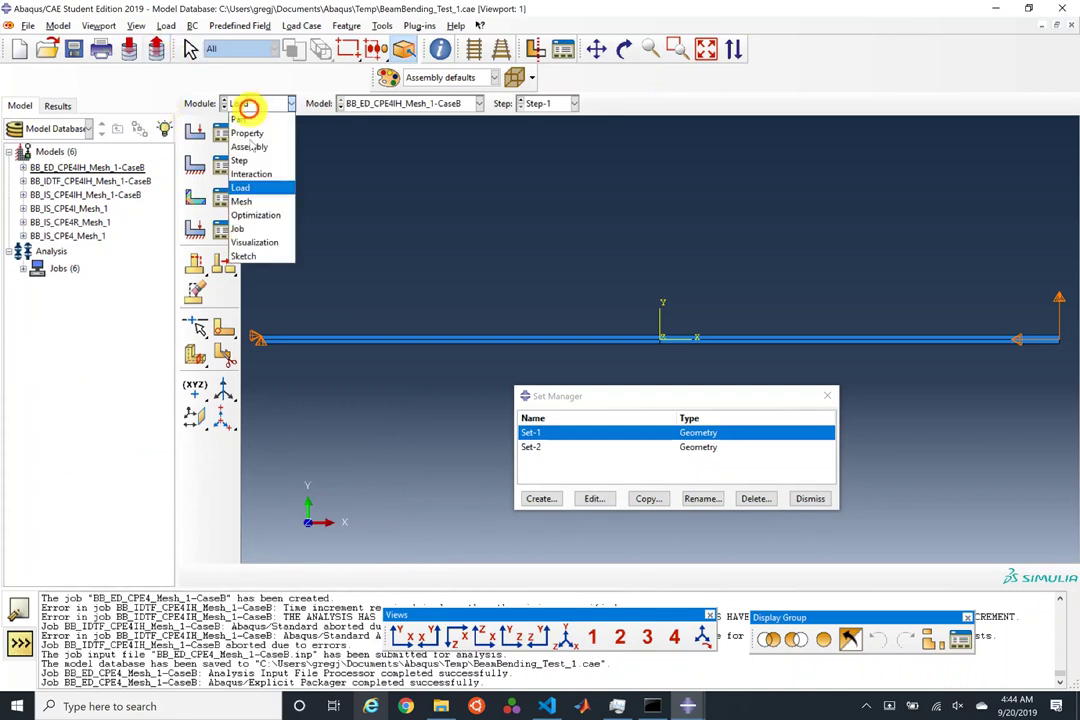
left_click(241, 226)
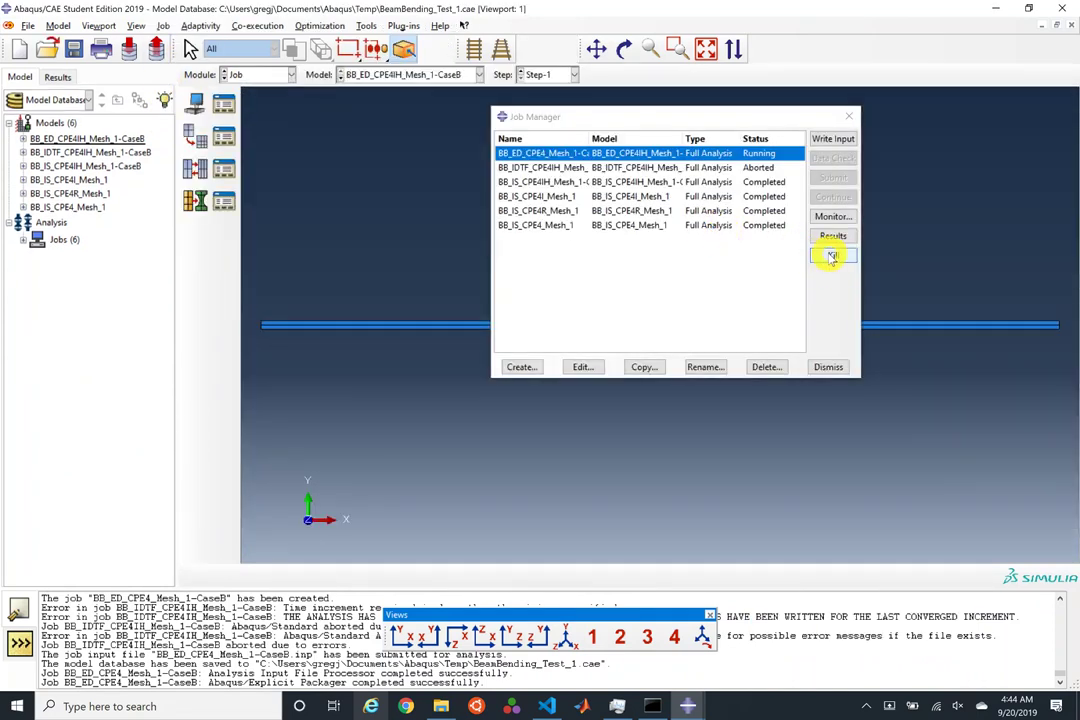
left_click(831, 256)
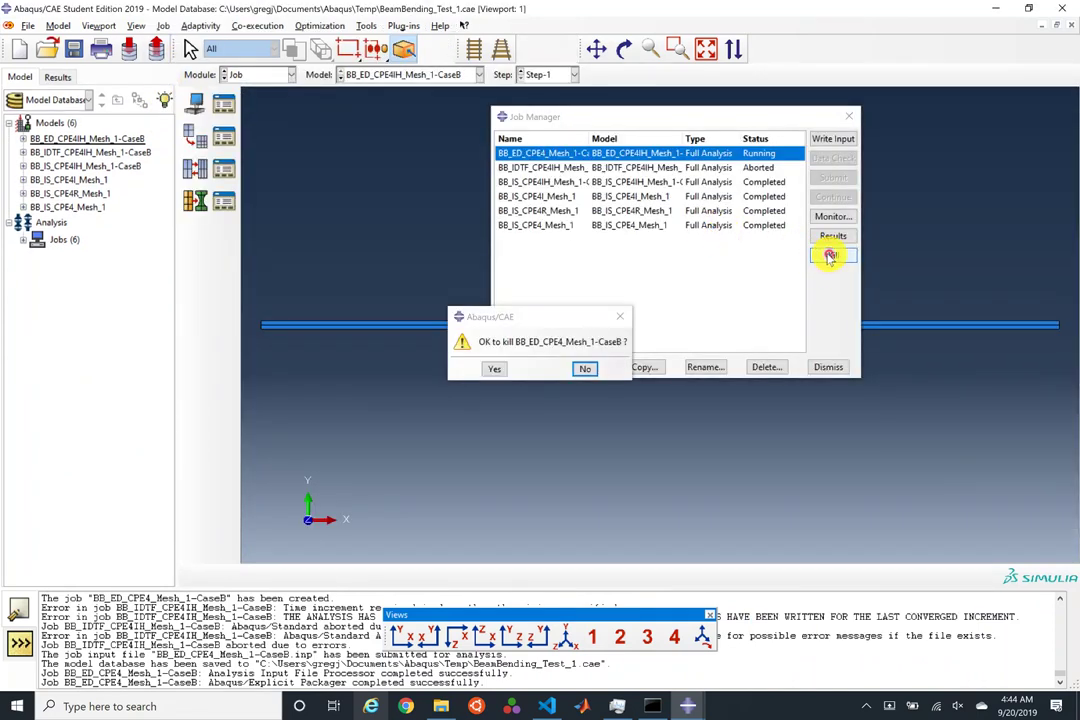
left_click(494, 369)
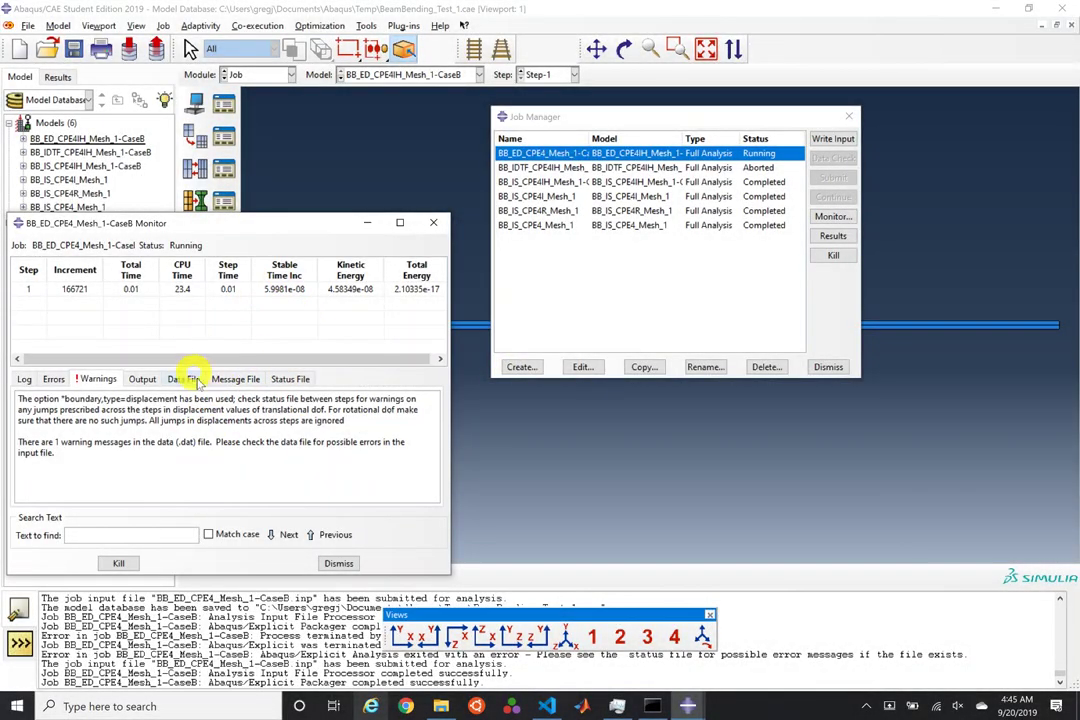
Step: Show the analysis steps of the BB_IS_CPE4IH_Mesh_1-CaseB model
left_click(258, 75)
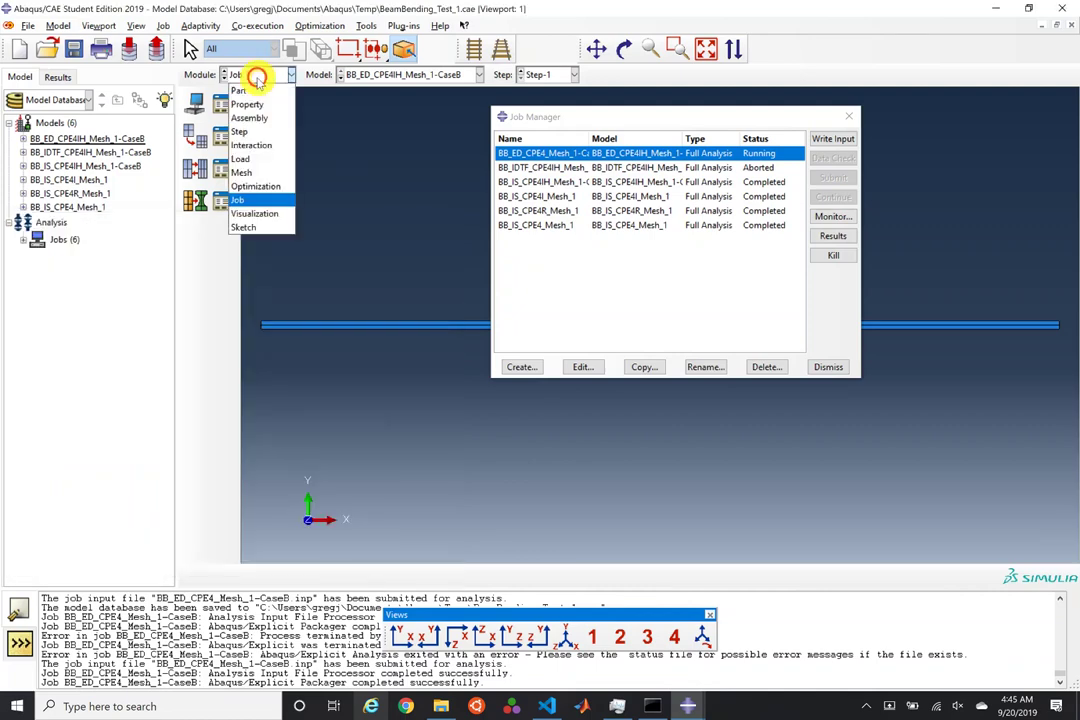
left_click(264, 132)
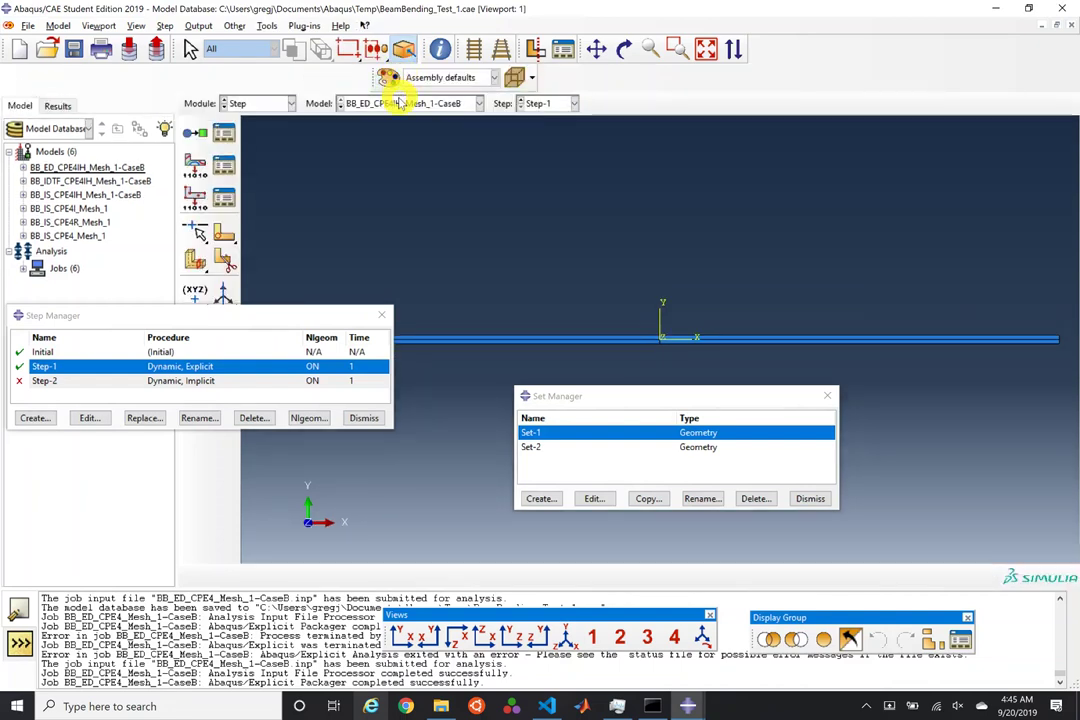
left_click(399, 102)
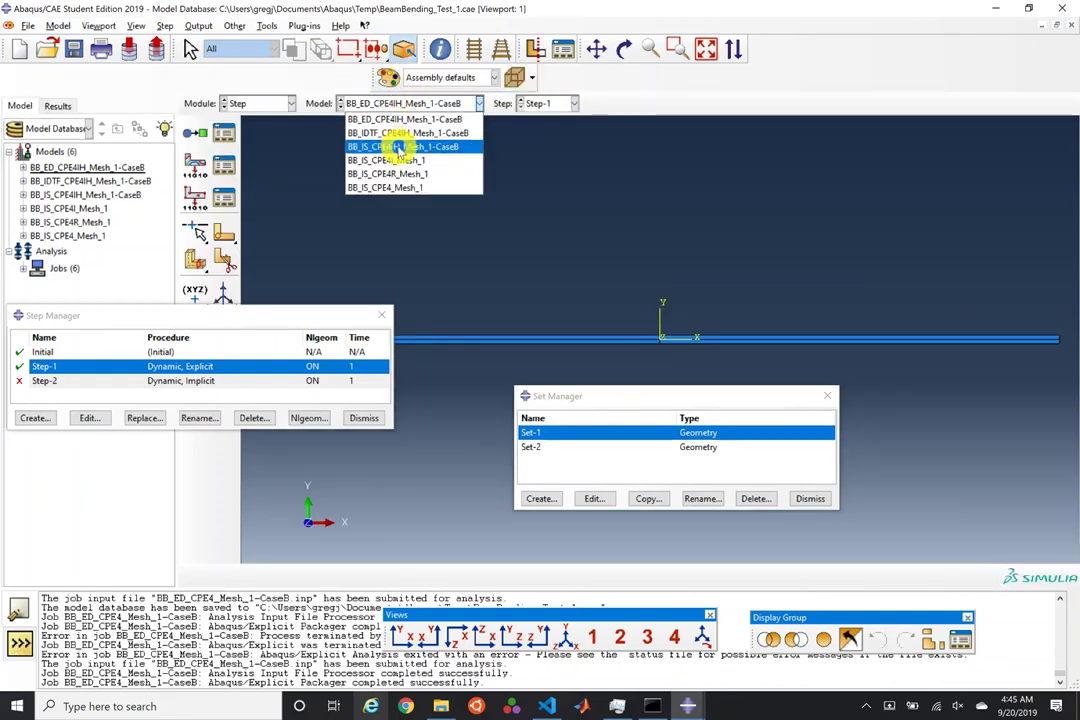
left_click(453, 146)
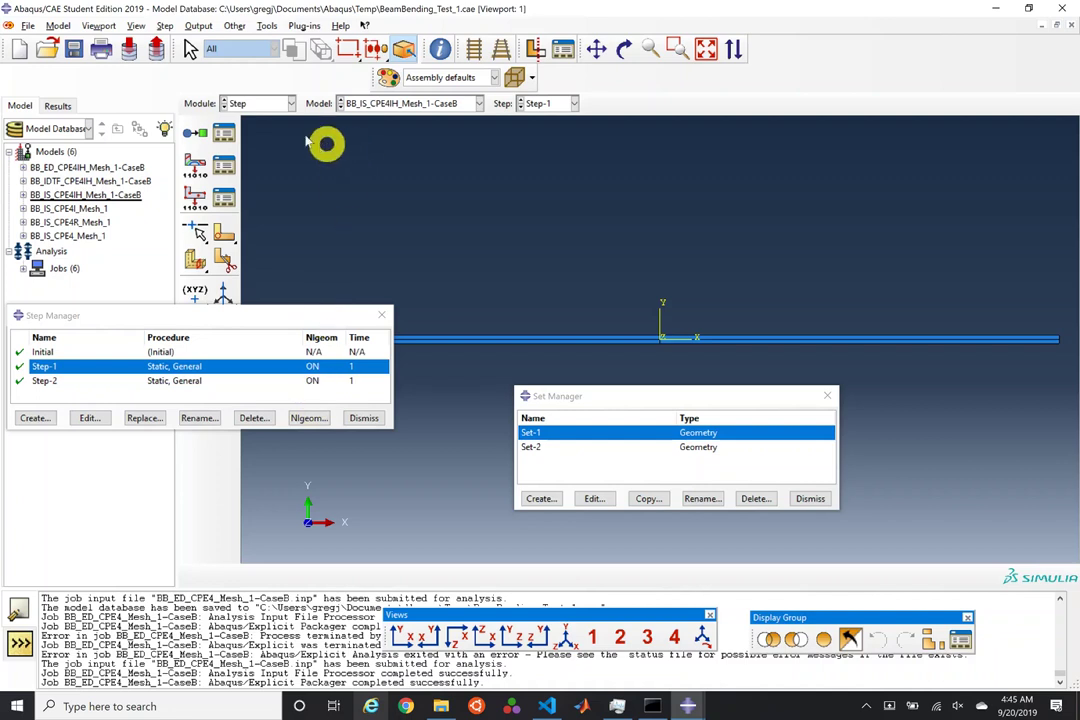
Step: Plot the Mises stress contours on the deformed beam from the BB_IS_CPE4I_Mesh_1-CaseB-Ramp.odb results
left_click(286, 104)
left_click(258, 244)
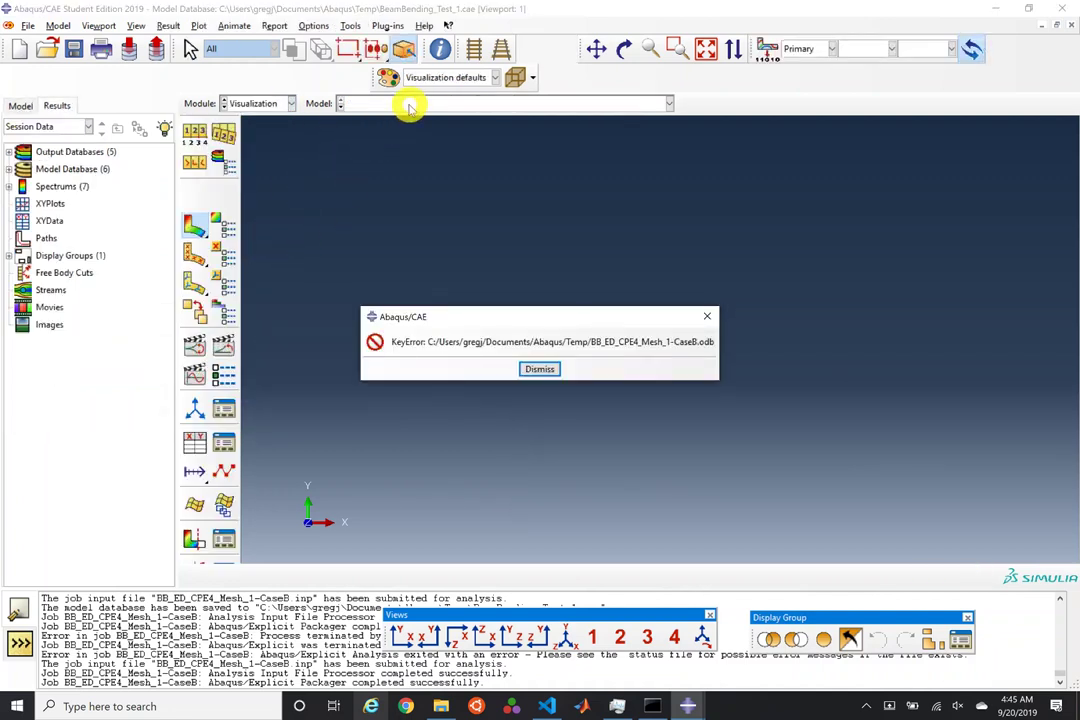
left_click(537, 370)
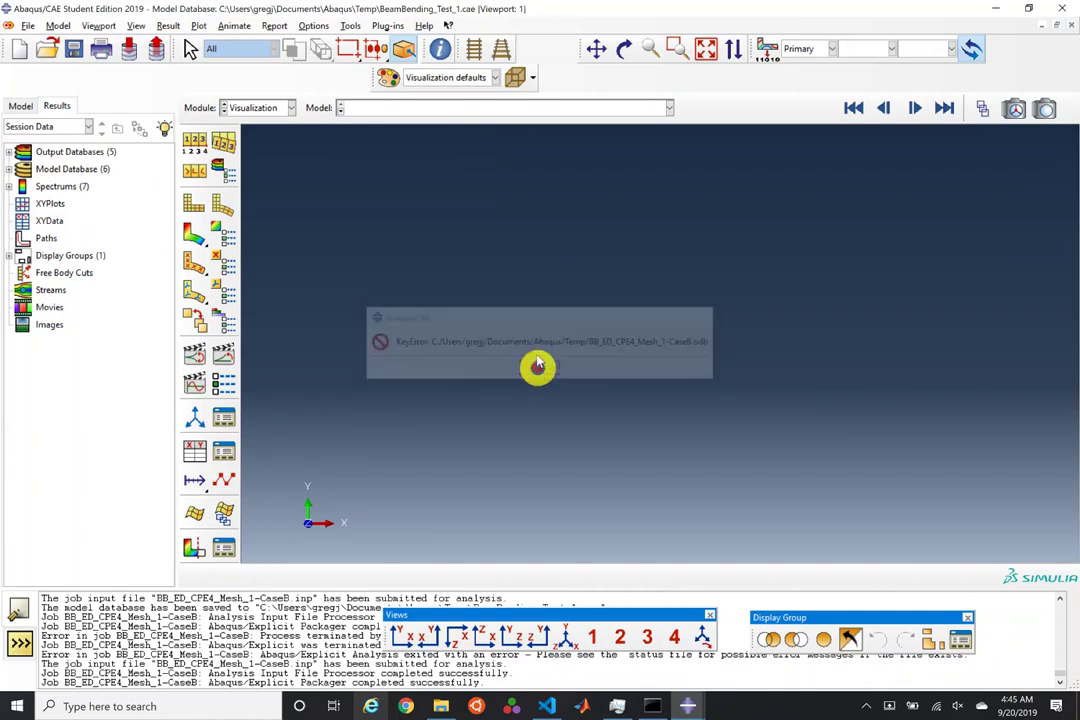
left_click(511, 108)
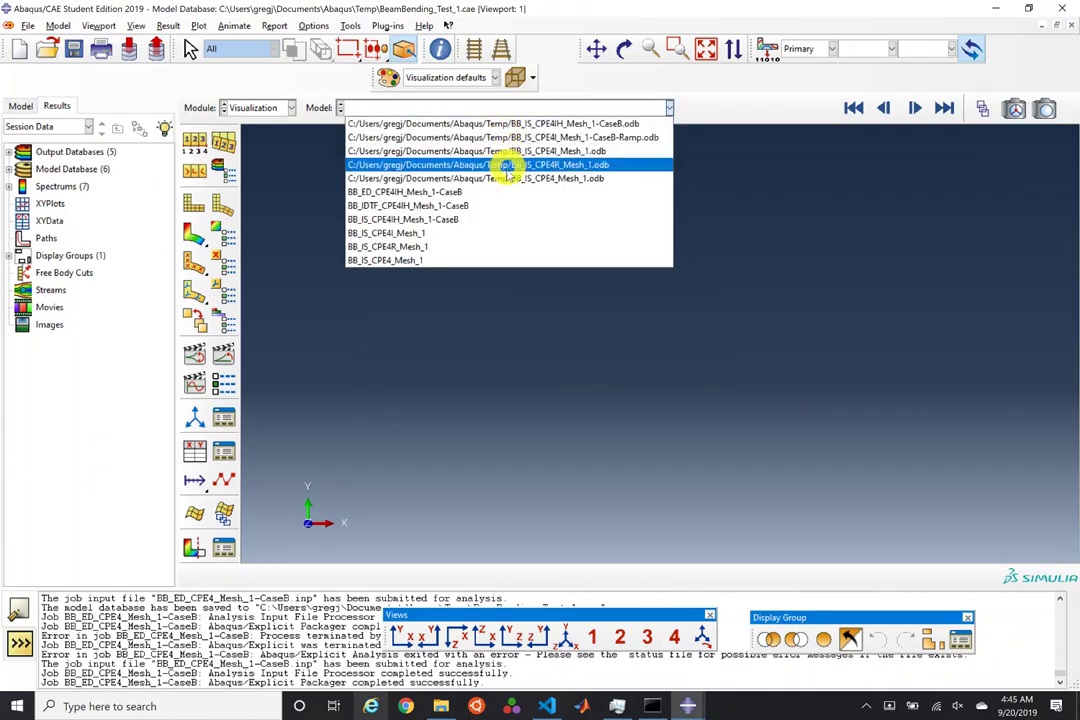
left_click(449, 137)
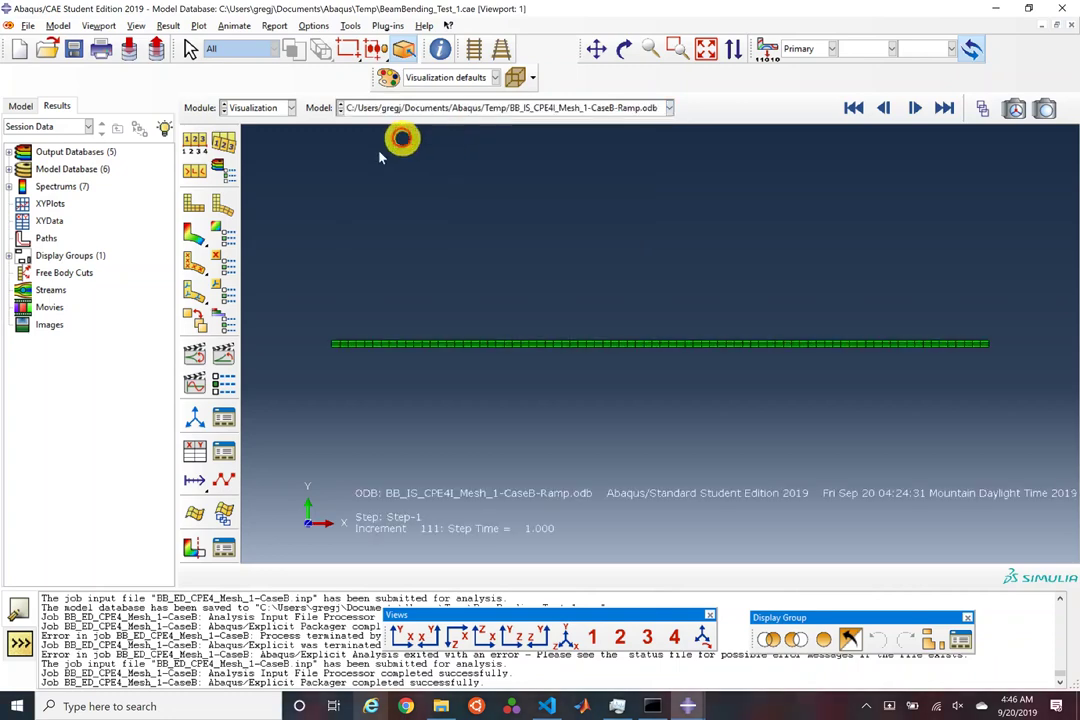
left_click(189, 236)
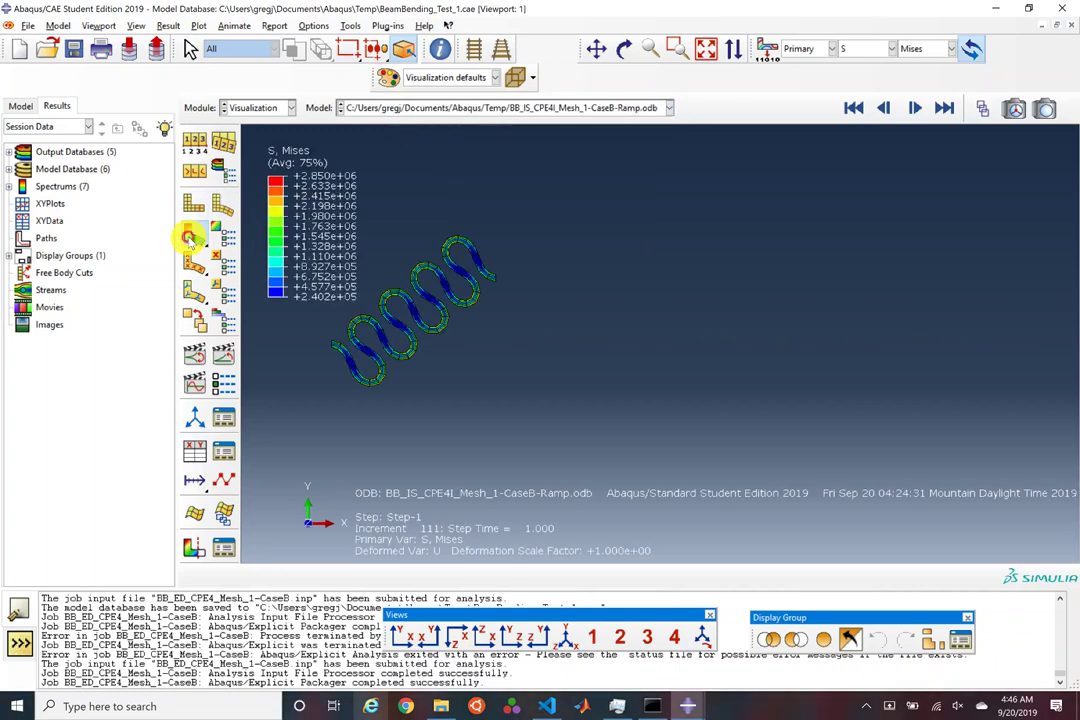
Step: Plot the Mises stress contours on the deformed beam from the BB_IS_CPE4IH_Mesh_1-CaseB.odb results
left_click(487, 117)
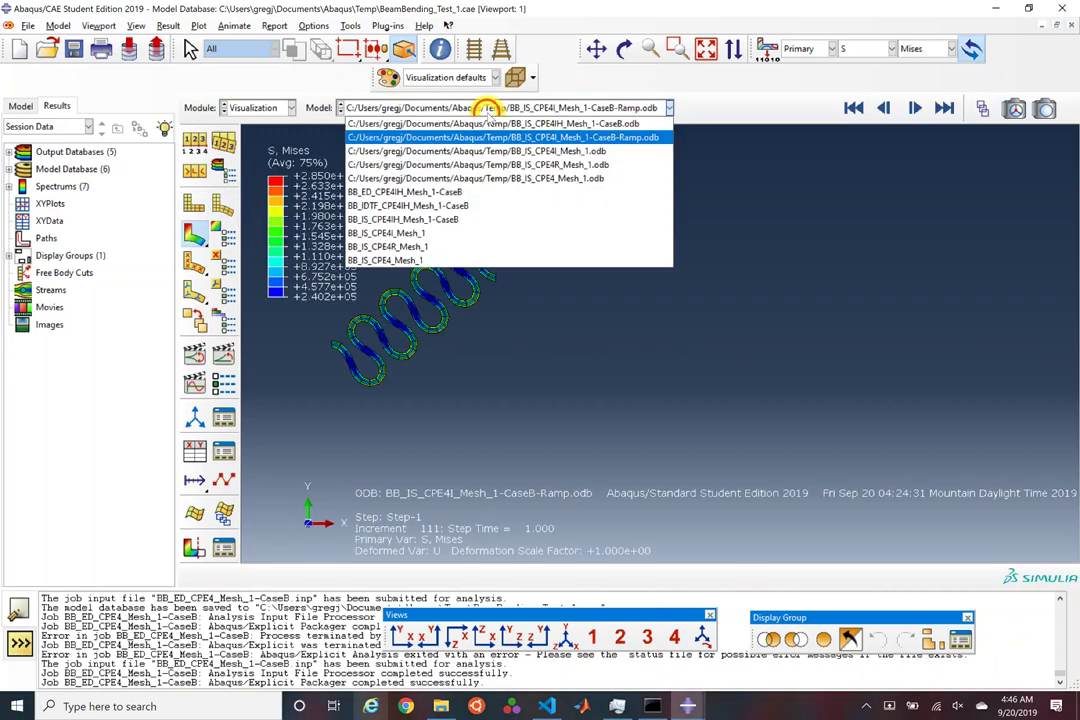
left_click(435, 124)
left_click(194, 230)
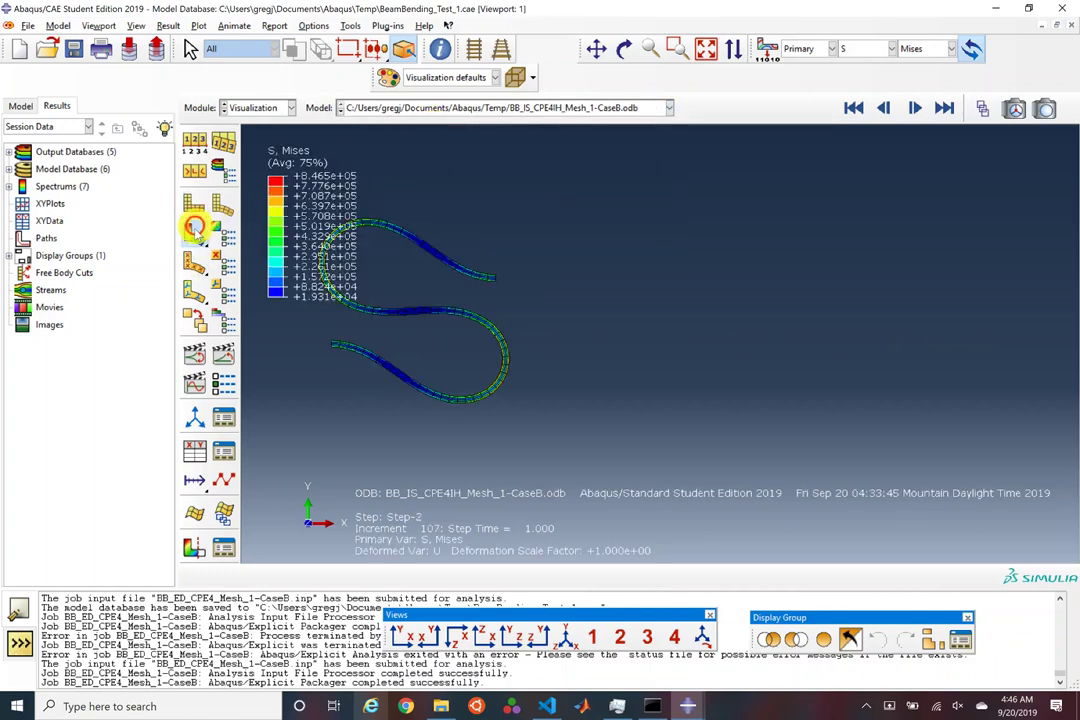
Step: Animate the beam's time history, go to the last frame and examine the stress in the curved section
left_click(221, 347)
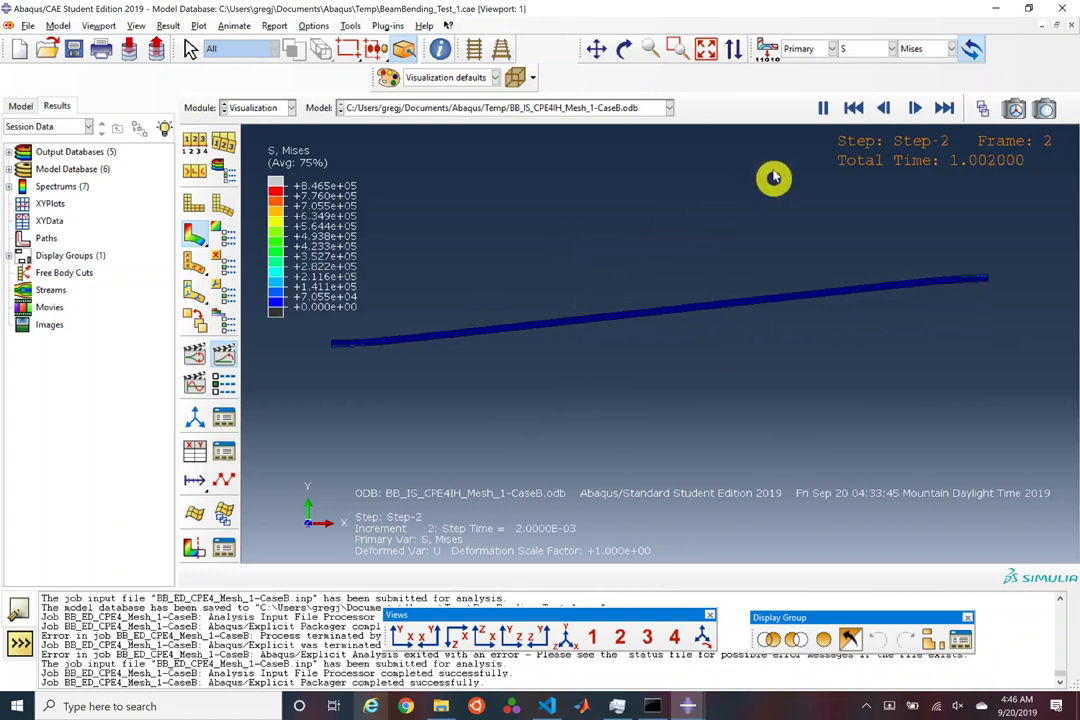
left_click(946, 109)
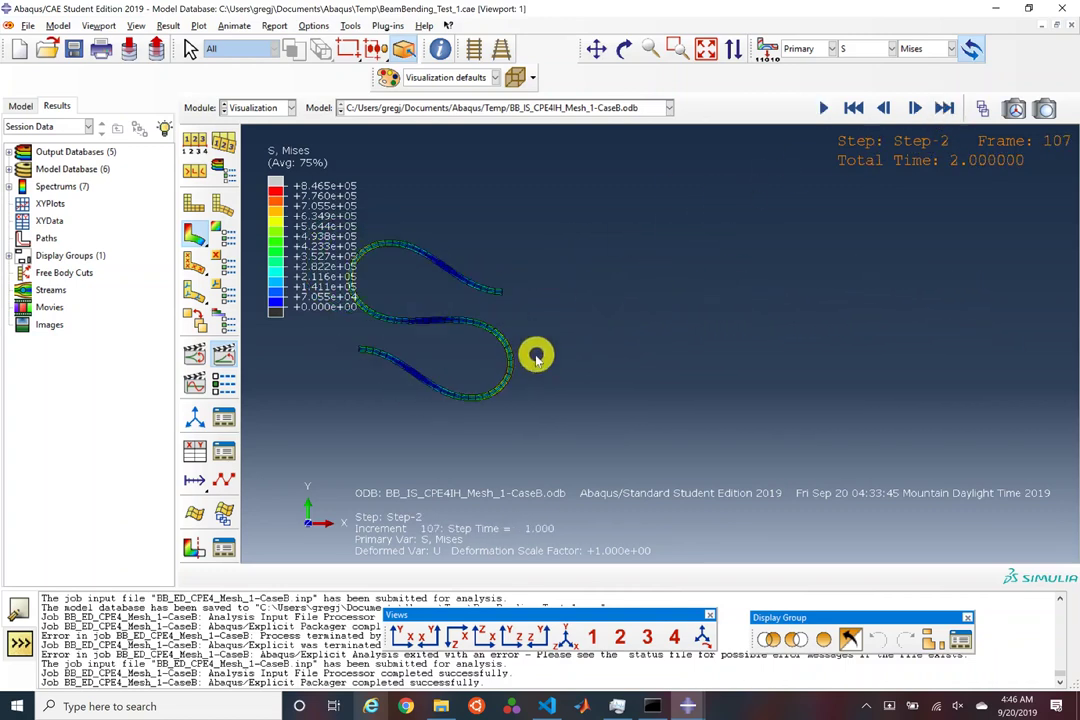
scroll(427, 412, "up", 5)
scroll(550, 378, "up", 8)
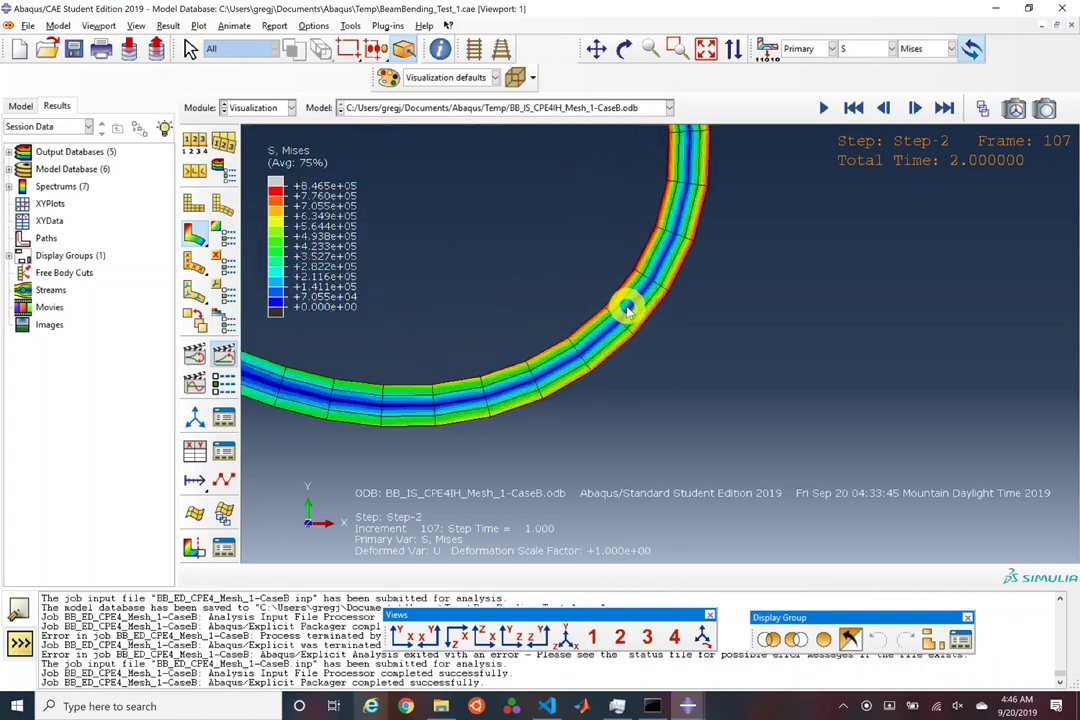
scroll(598, 372, "down", 10)
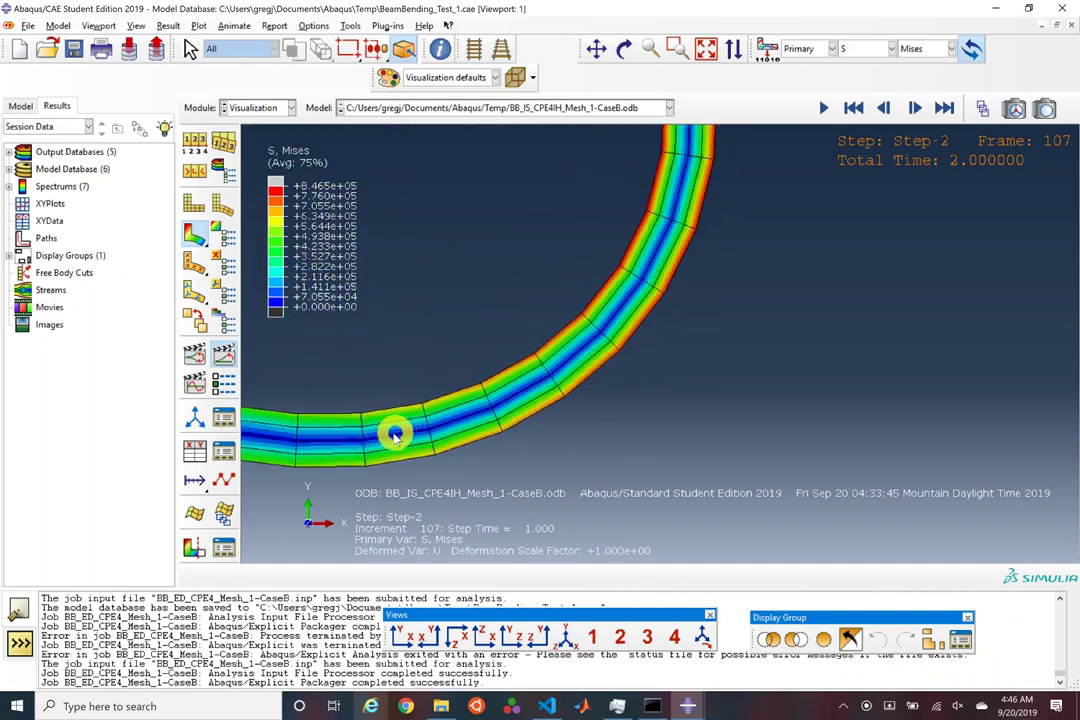
scroll(634, 420, "down", 6)
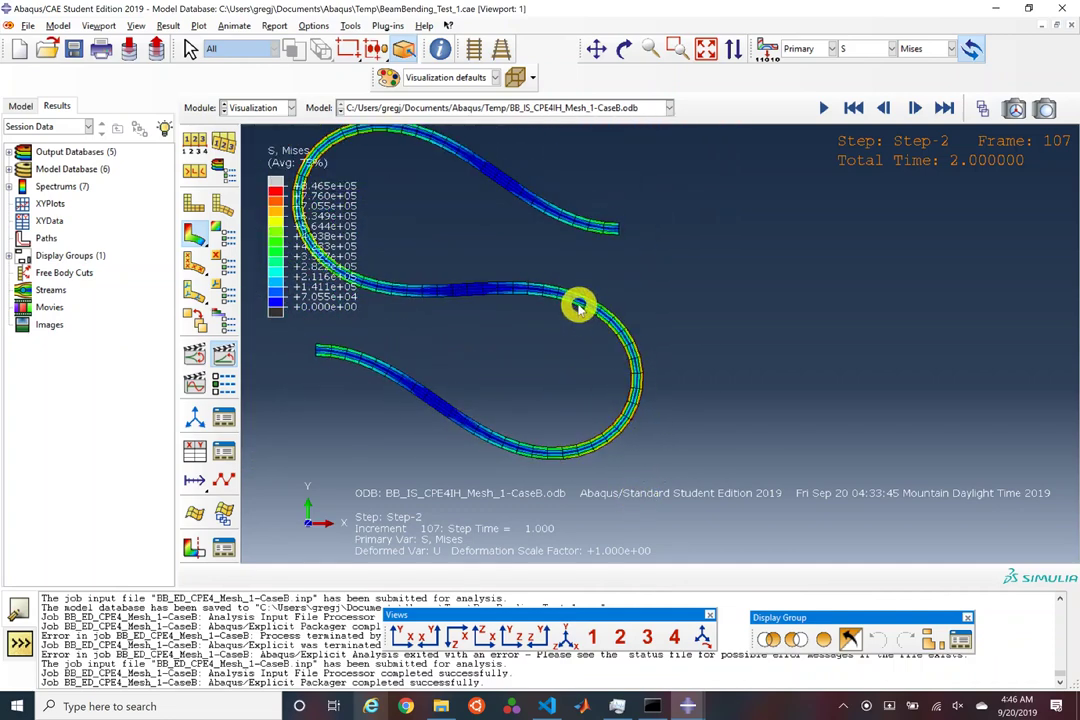
scroll(560, 318, "down", 5)
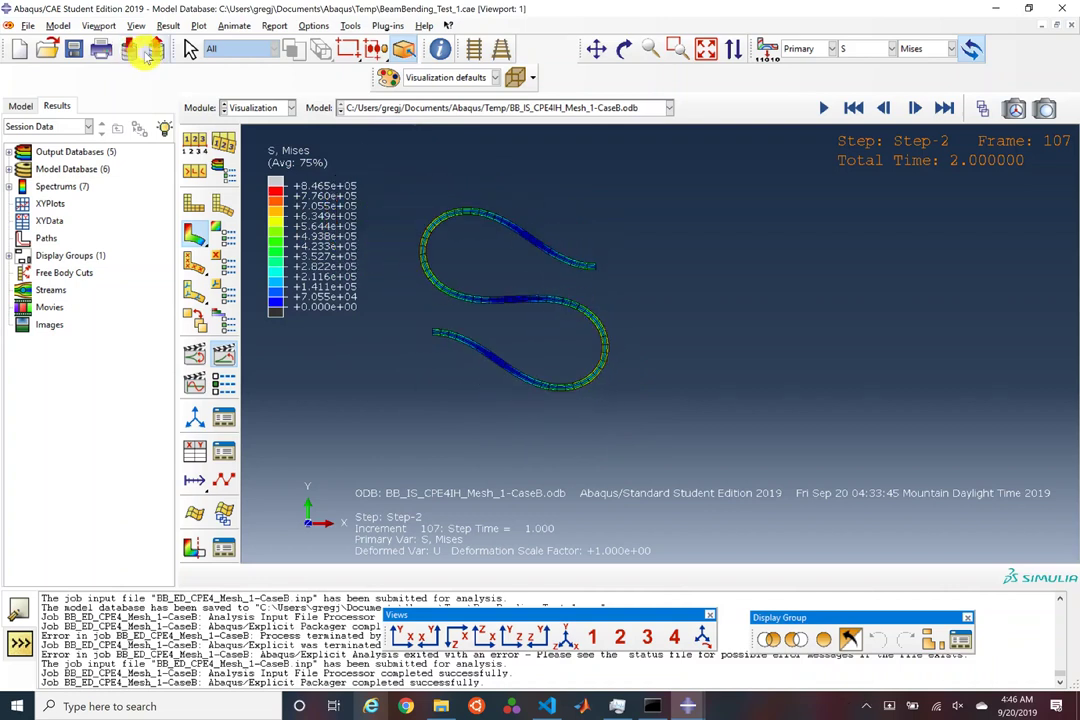
Step: Turn off Nlgeom for Step-1 and Step-2 of the BB_IS_CPE4IH_Mesh_1-CaseB model
left_click(255, 107)
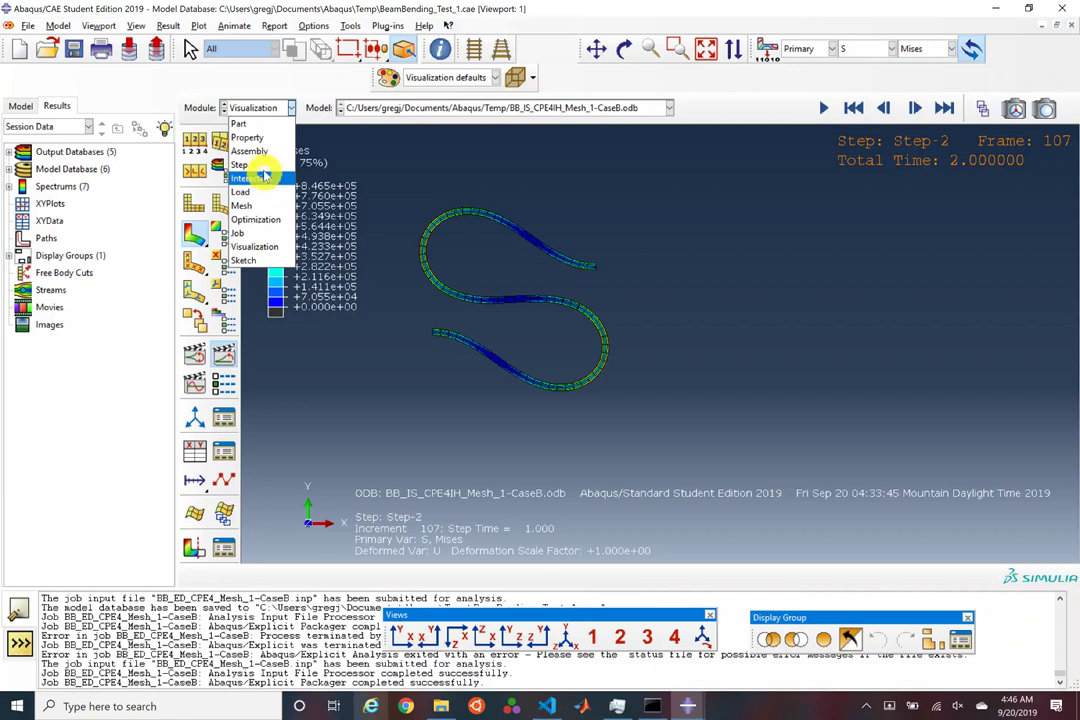
left_click(255, 165)
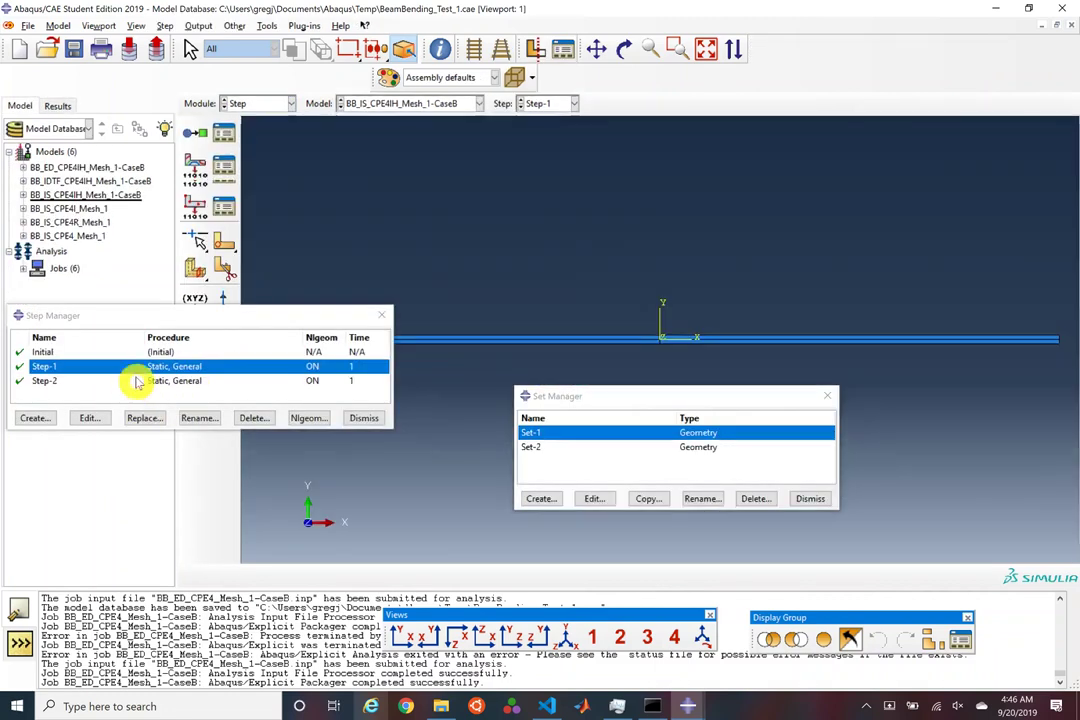
left_click(309, 417)
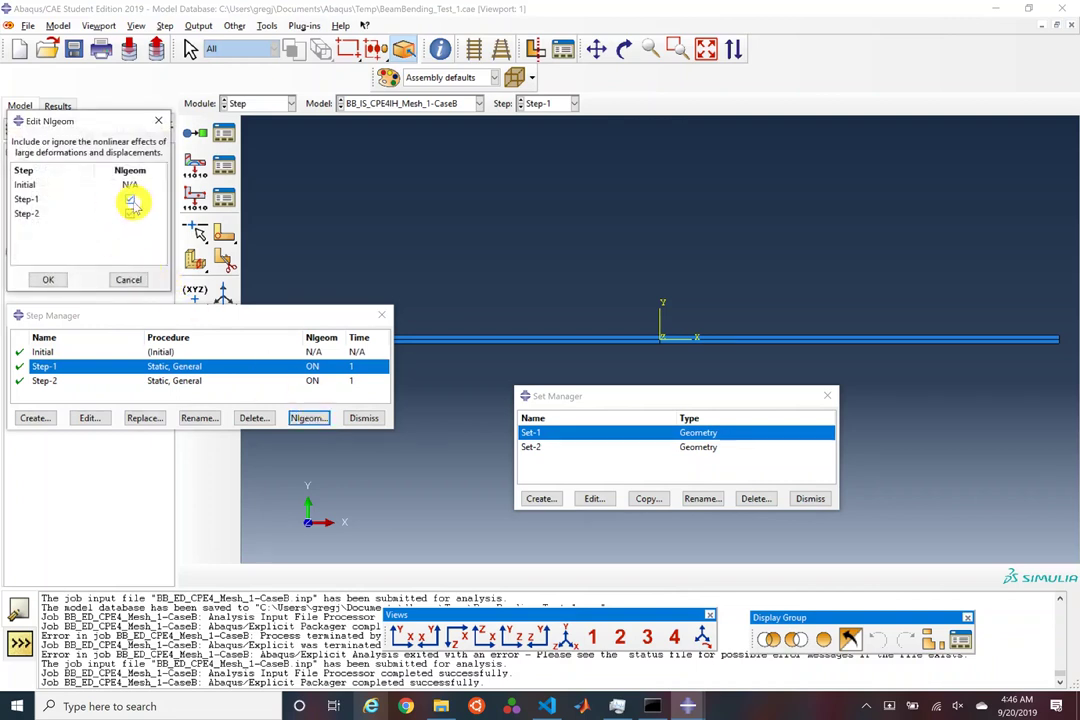
left_click(48, 281)
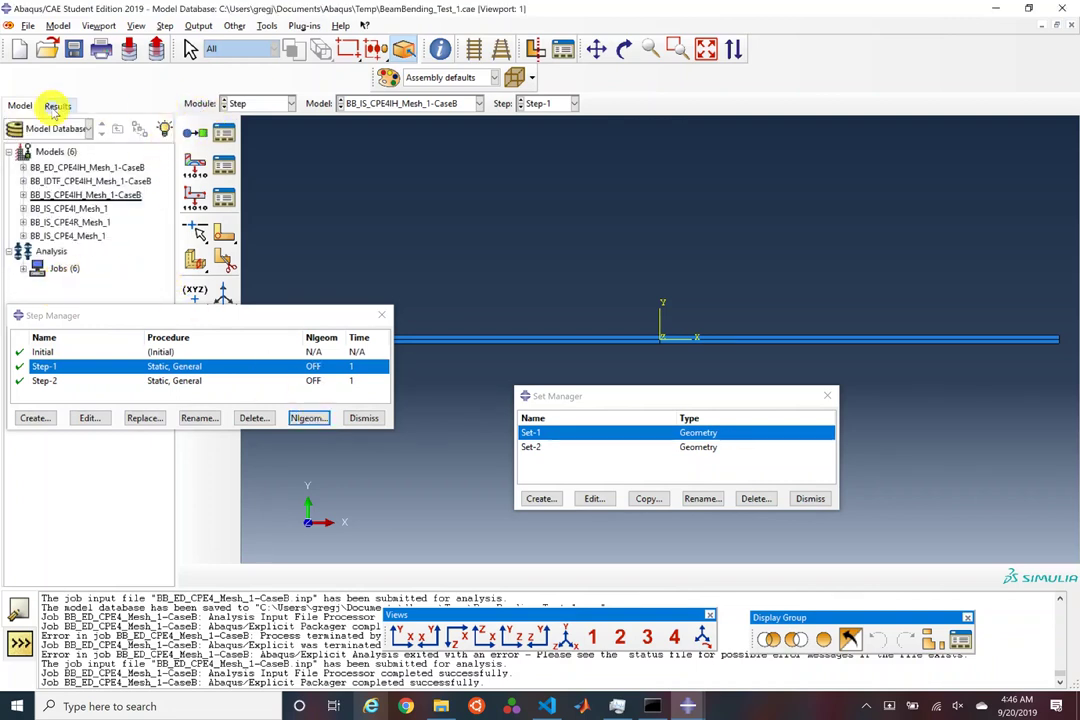
Step: Create a job named BB_IS_SD_CPE4IH_Mesh_1-CaseB from the BB_IS_CPE4IH_Mesh_1-CaseB model
left_click(260, 104)
left_click(255, 225)
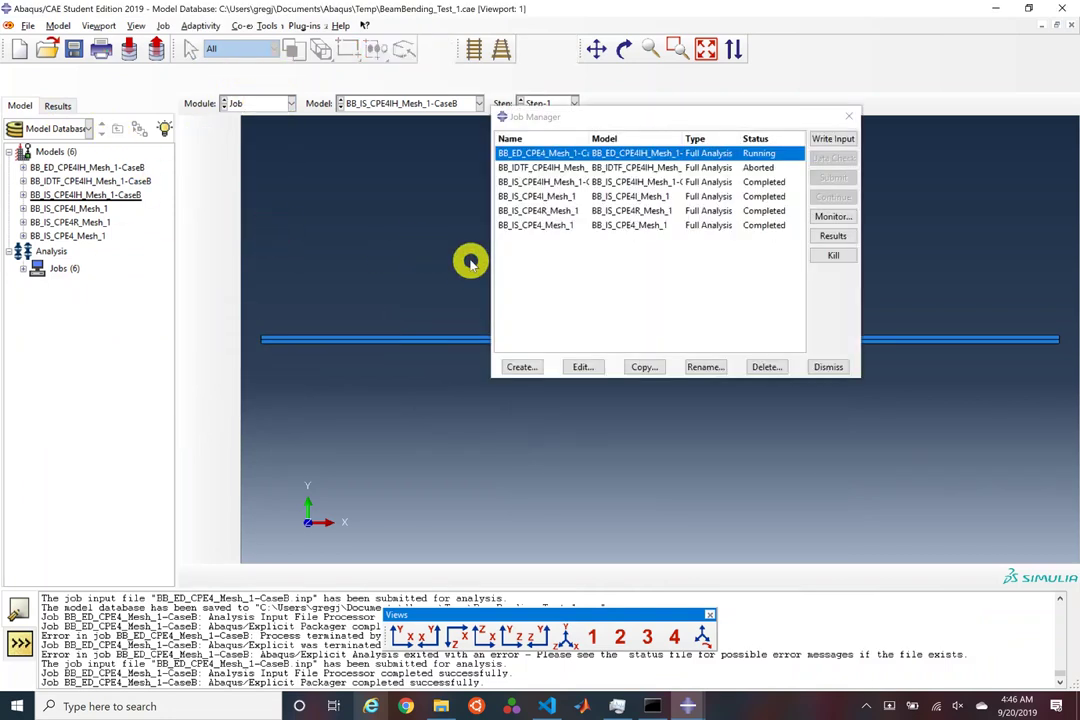
left_click(522, 367)
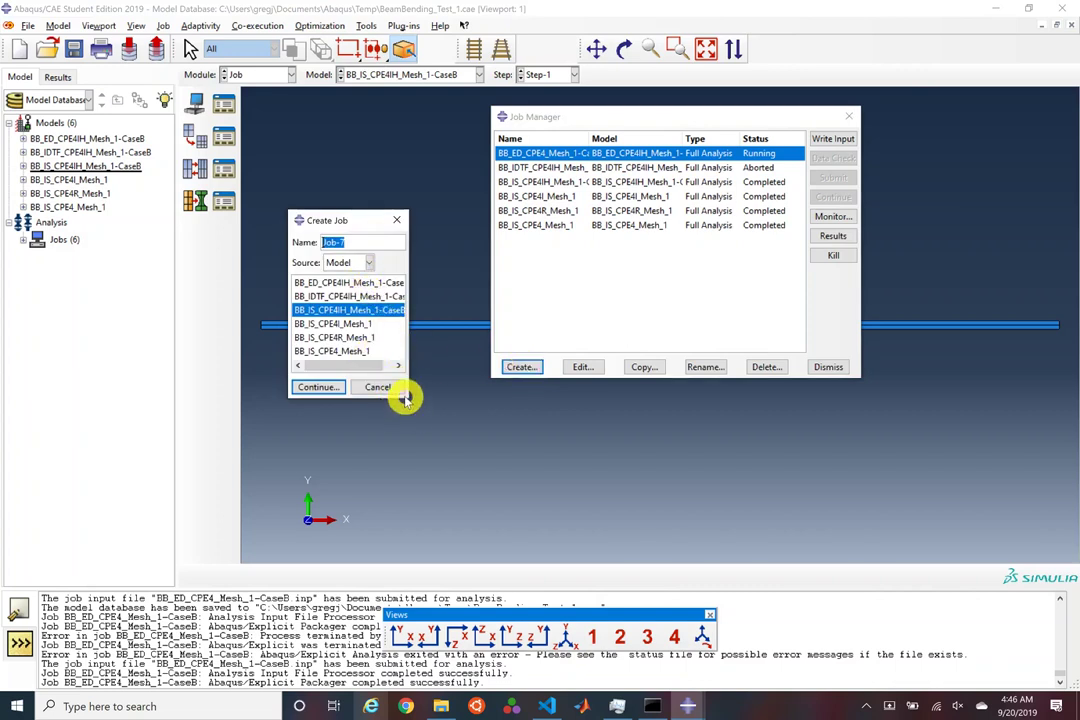
left_click_drag(405, 399, 501, 442)
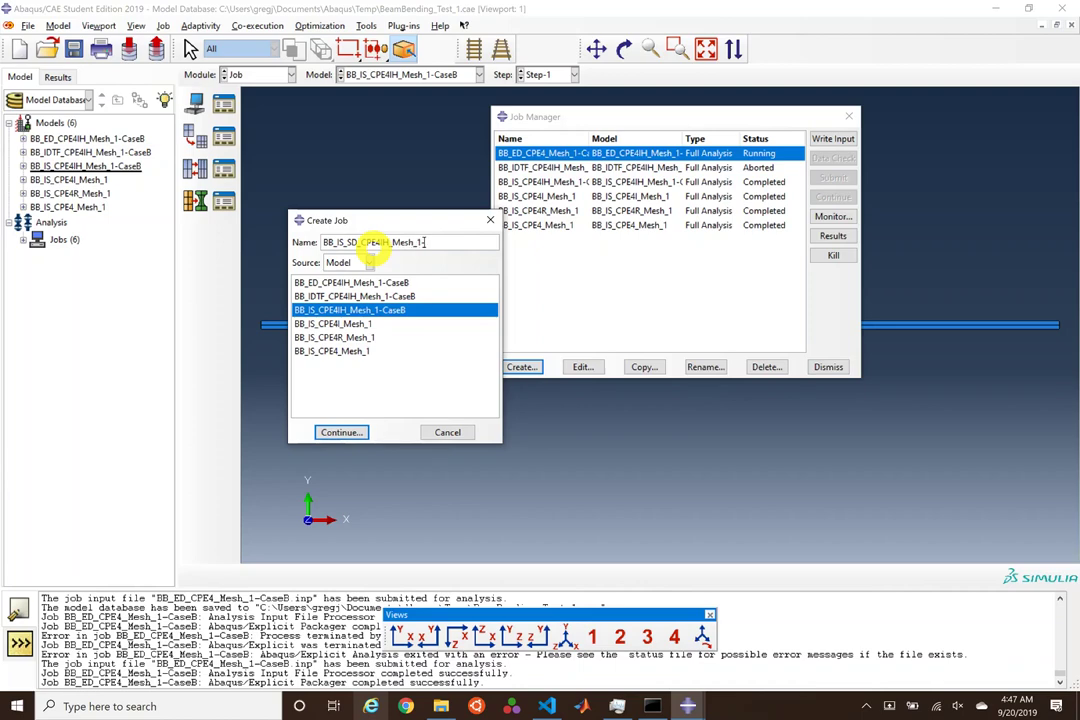
key("Return")
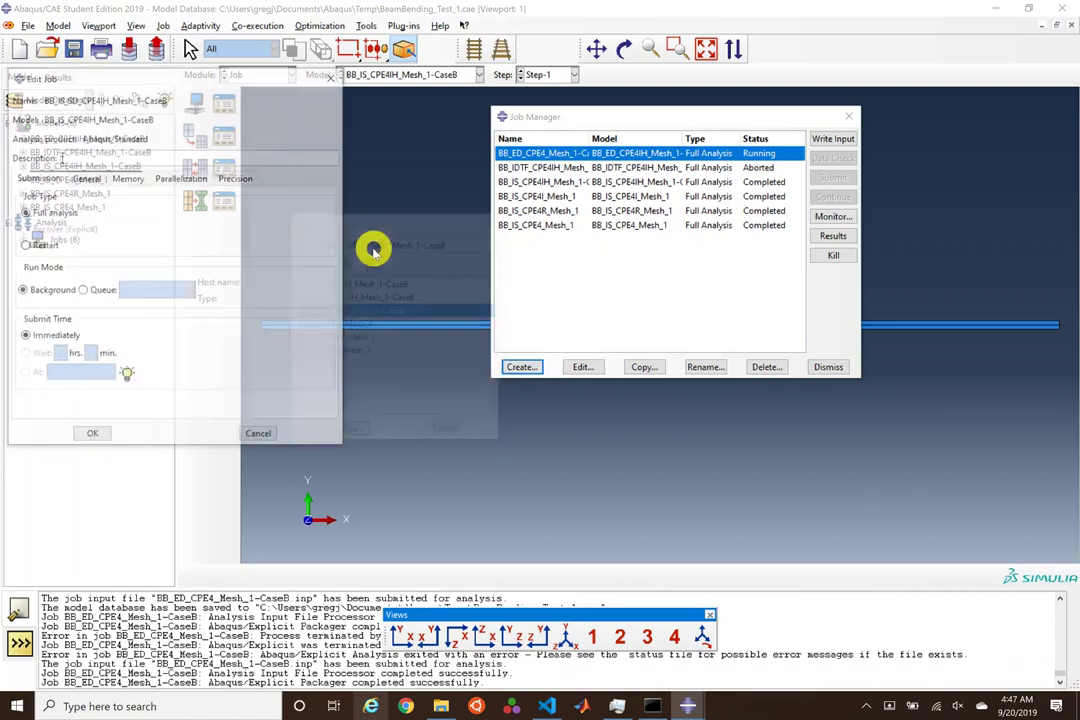
Step: Check the new job's precision settings, accept the job and submit it for analysis
left_click(233, 180)
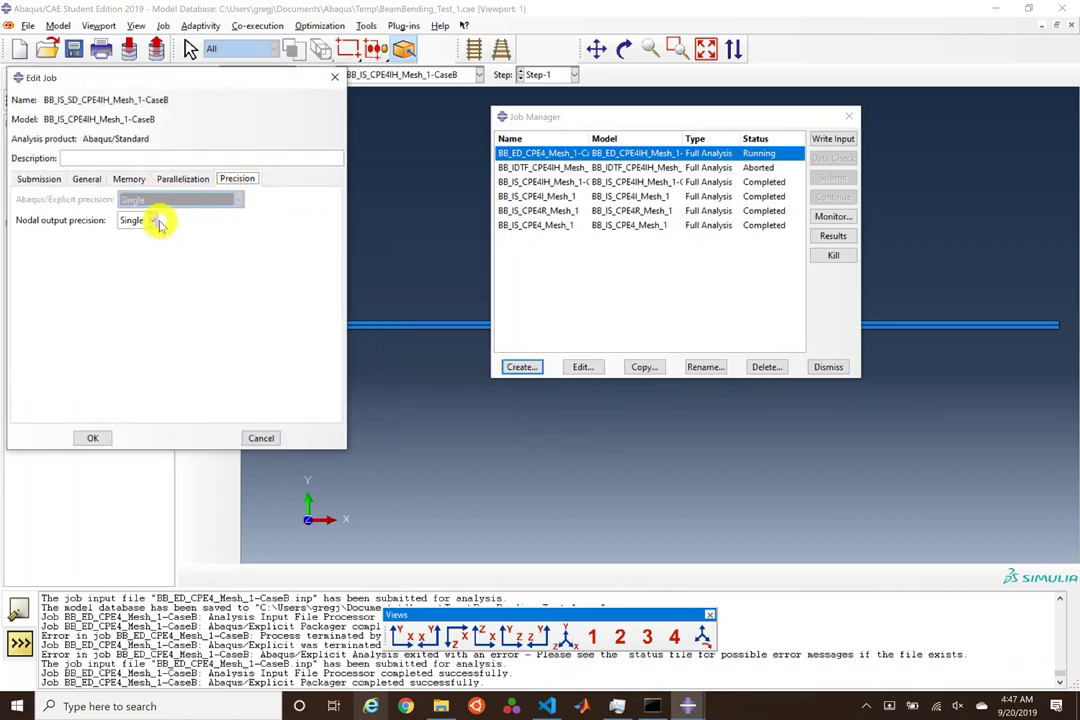
left_click(92, 438)
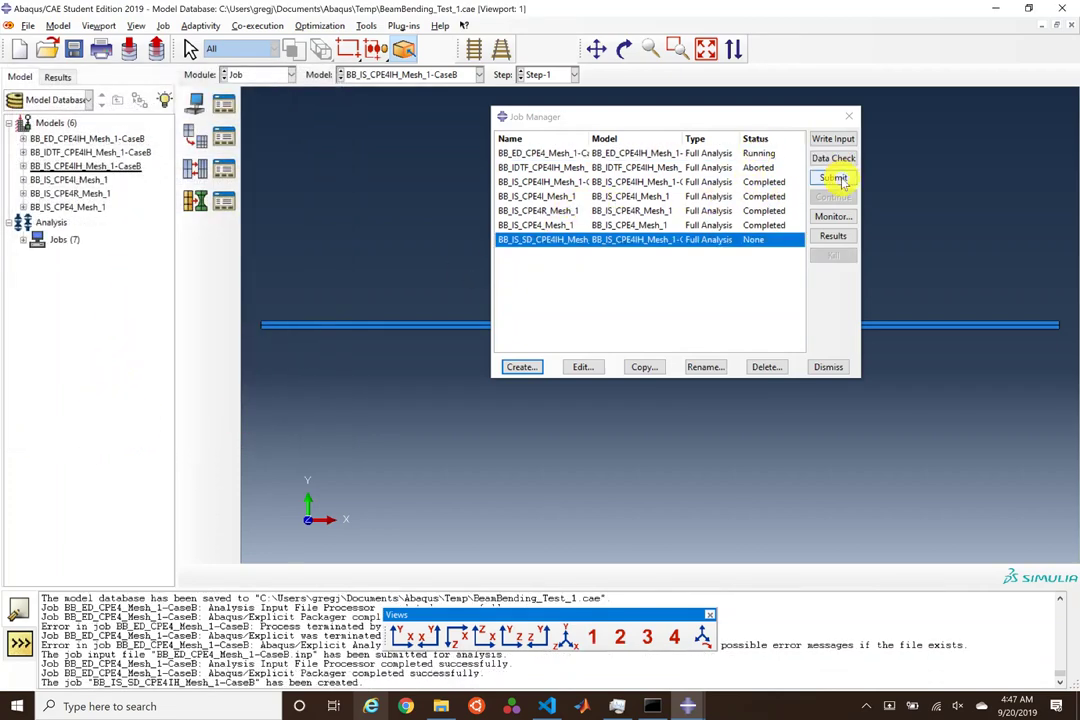
left_click(840, 179)
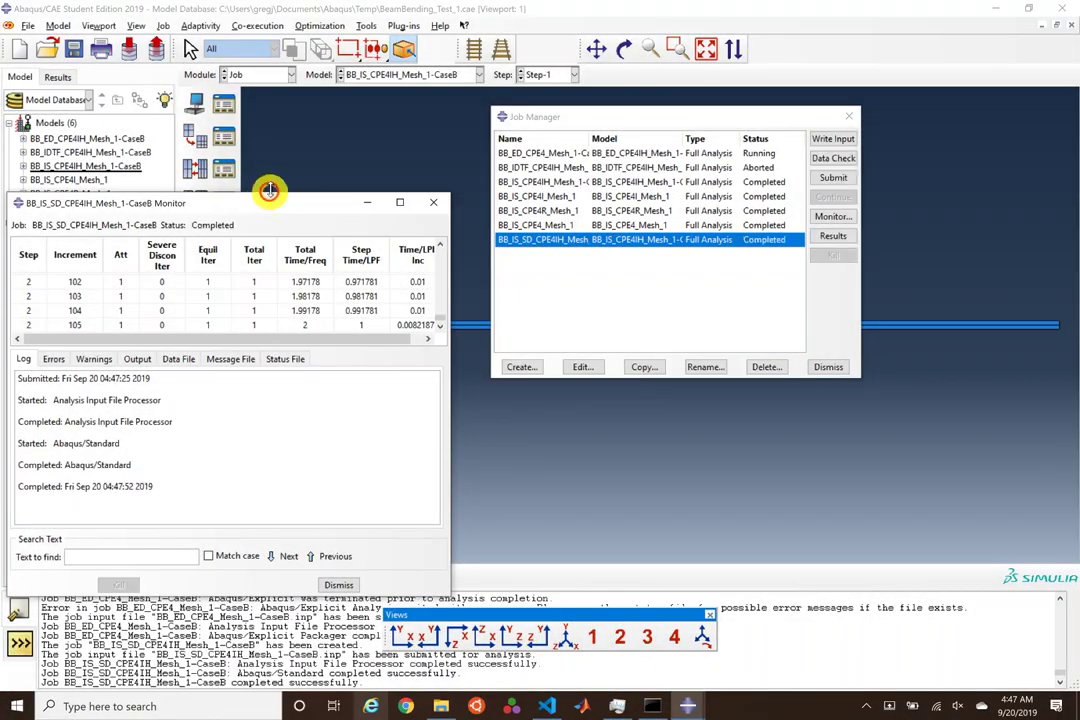
Step: Enlarge the increment table in the BB_IS_SD_CPE4IH_Mesh_1-CaseB monitor and review its iterations back to the first increment of Step 1
left_click_drag(269, 191, 268, 141)
left_click_drag(243, 293, 217, 437)
scroll(212, 362, "up", 17)
scroll(224, 360, "up", 20)
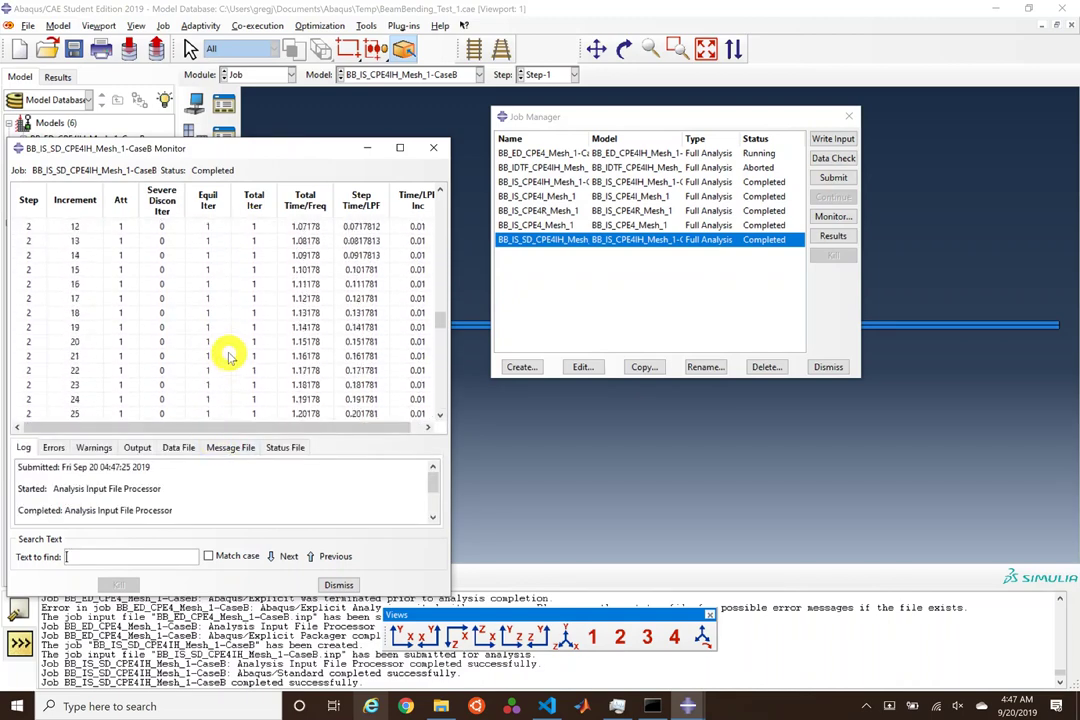
scroll(228, 350, "up", 9)
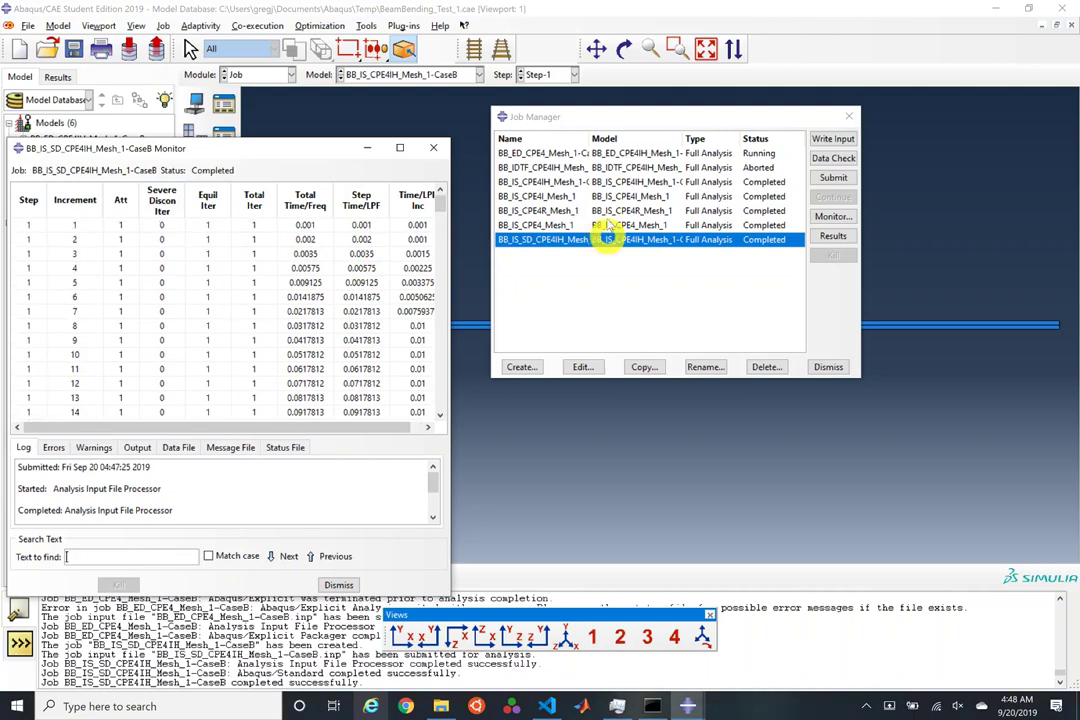
Step: Open the BB_IS_SD_CPE4IH_Mesh_1-CaseB results, plot Mises stress contours on the deformed shape and examine the beam's raised end and curved section
left_click(838, 237)
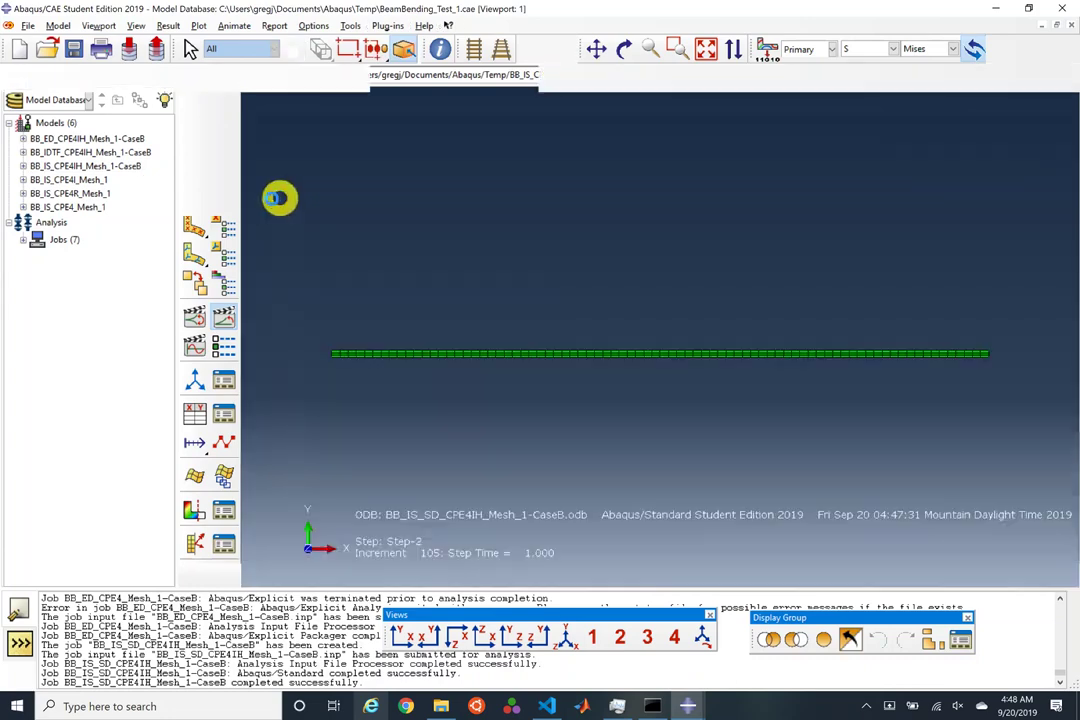
left_click(195, 234)
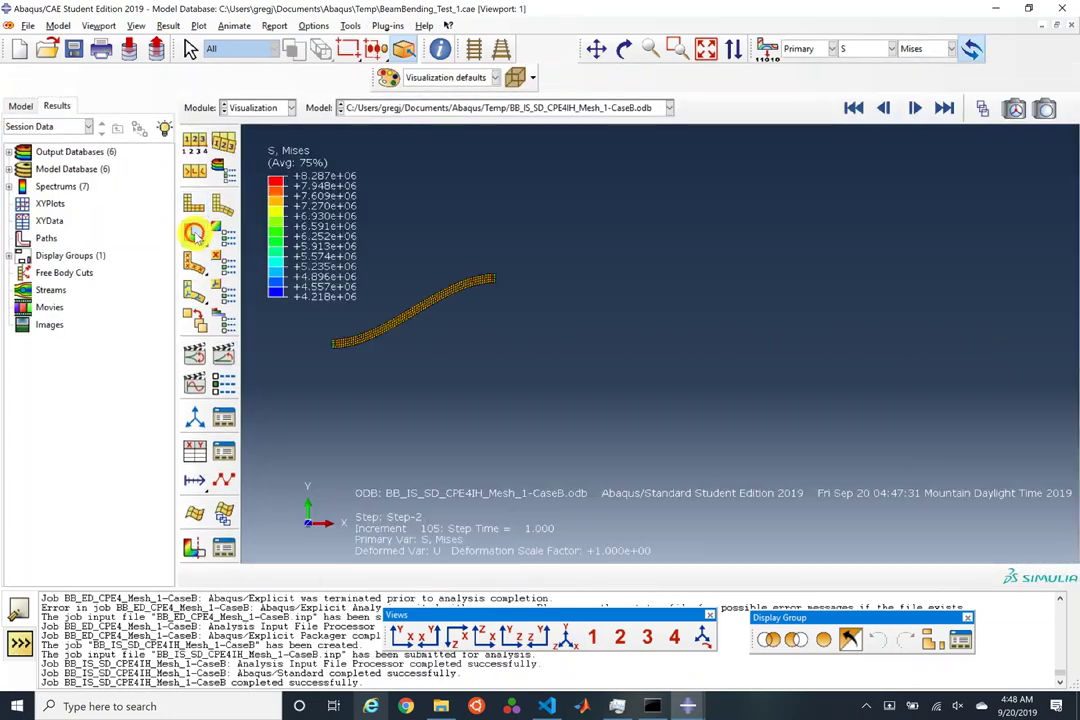
scroll(400, 286, "up", 8)
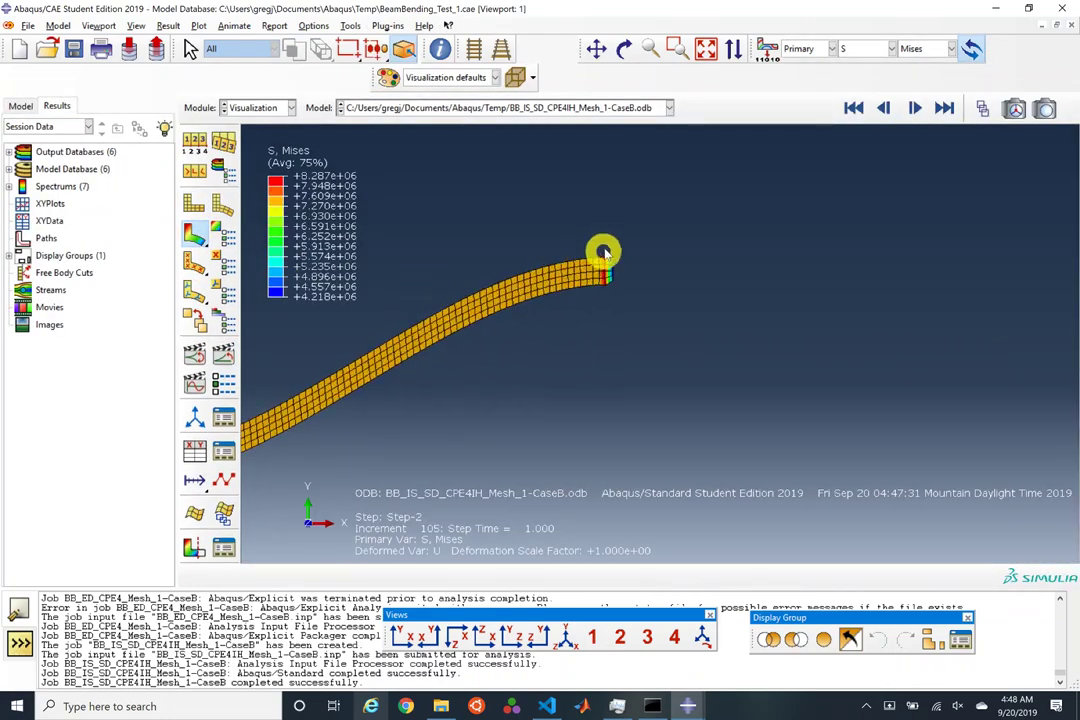
scroll(540, 292, "up", 4)
scroll(682, 330, "down", 5)
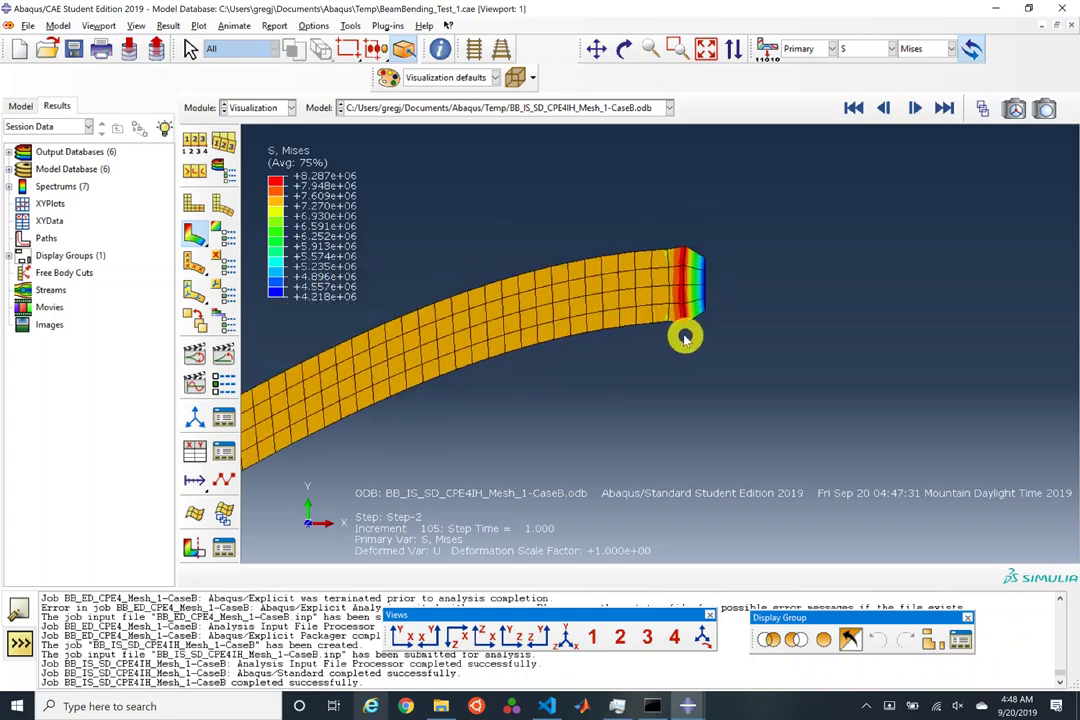
scroll(506, 330, "up", 6)
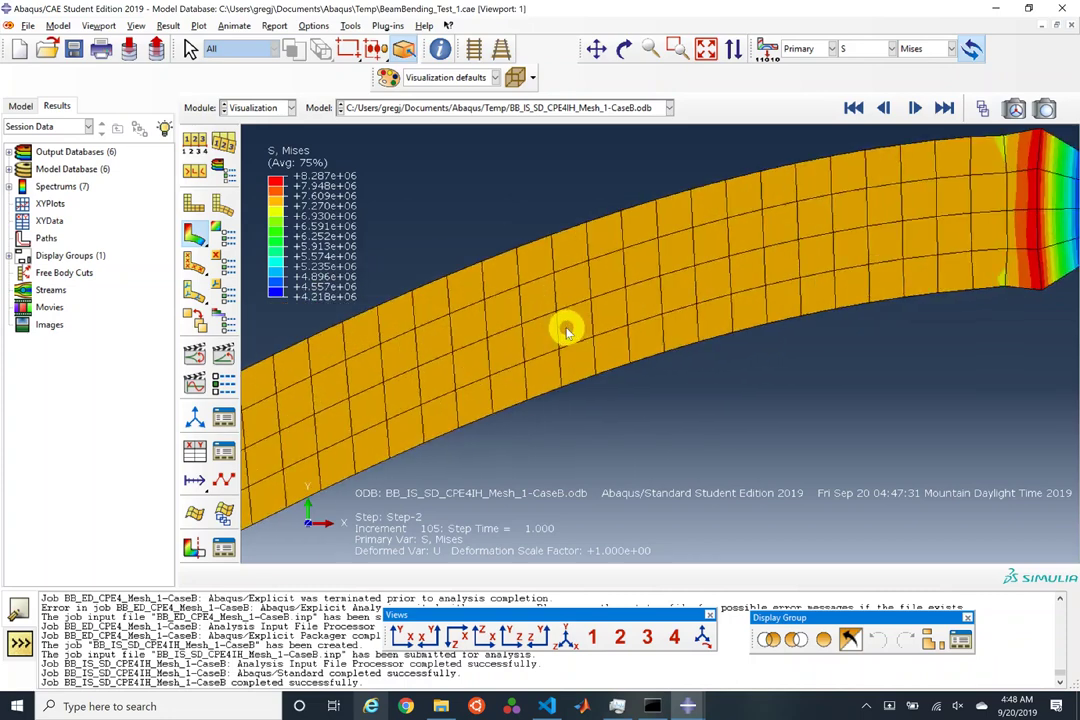
scroll(566, 330, "up", 4)
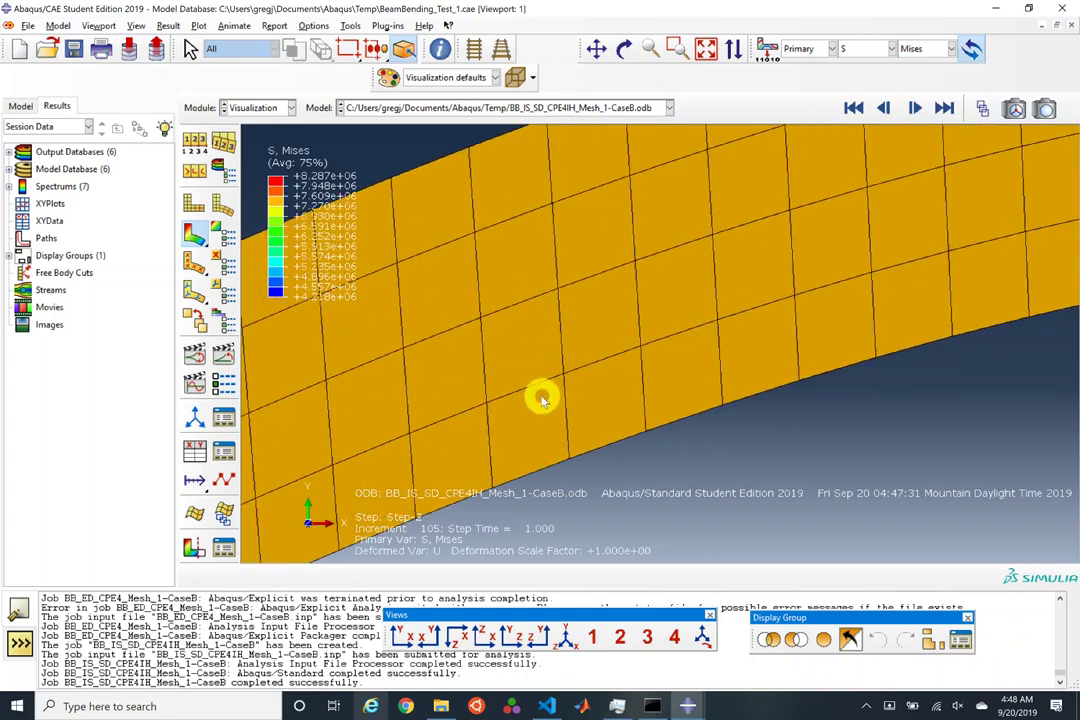
Step: Examine the Mises stress at the beam's lower end and animate its time history
scroll(658, 381, "down", 6)
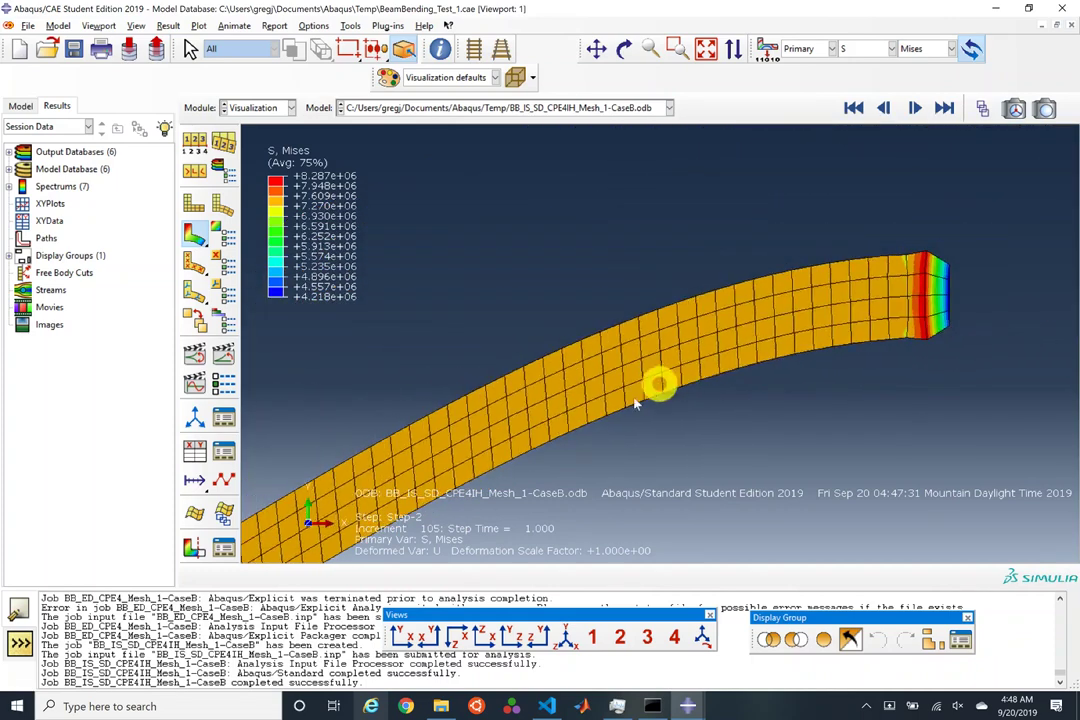
scroll(600, 397, "down", 1)
scroll(916, 313, "down", 3)
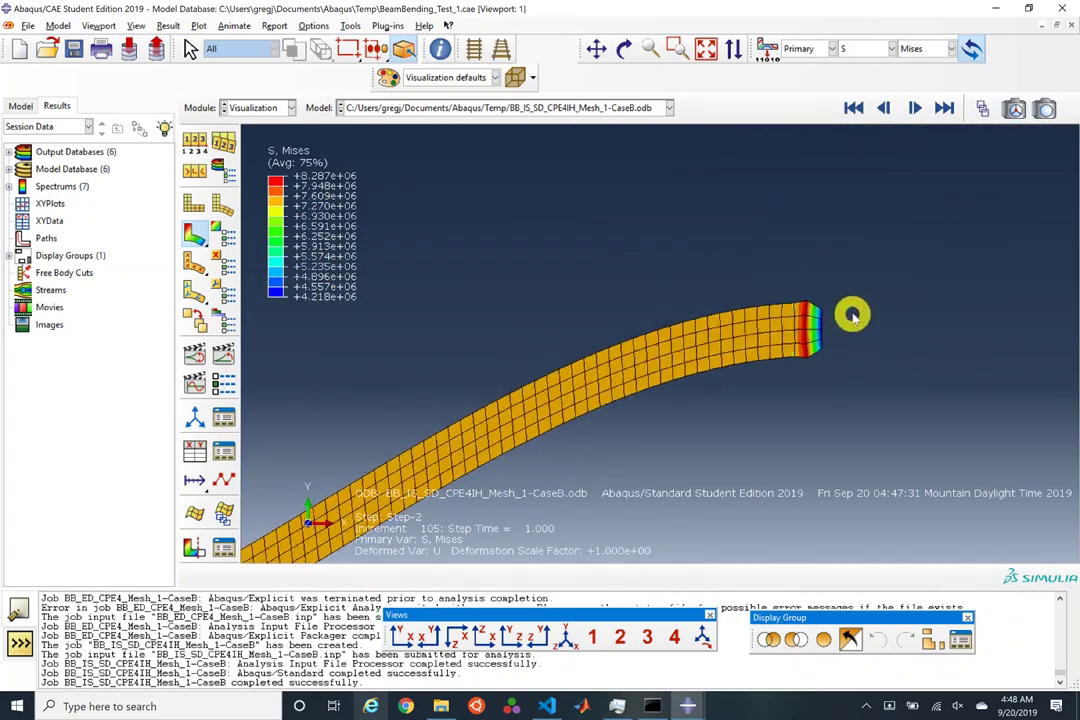
scroll(665, 417, "down", 2)
scroll(590, 449, "down", 2)
scroll(590, 449, "up", 8)
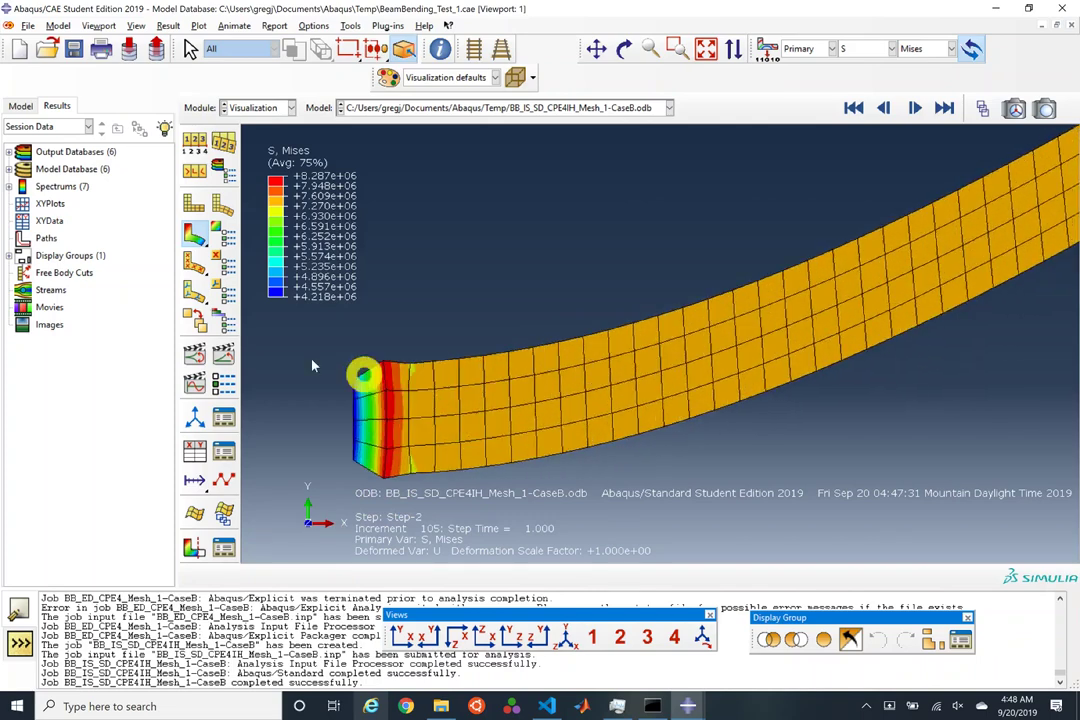
left_click(220, 355)
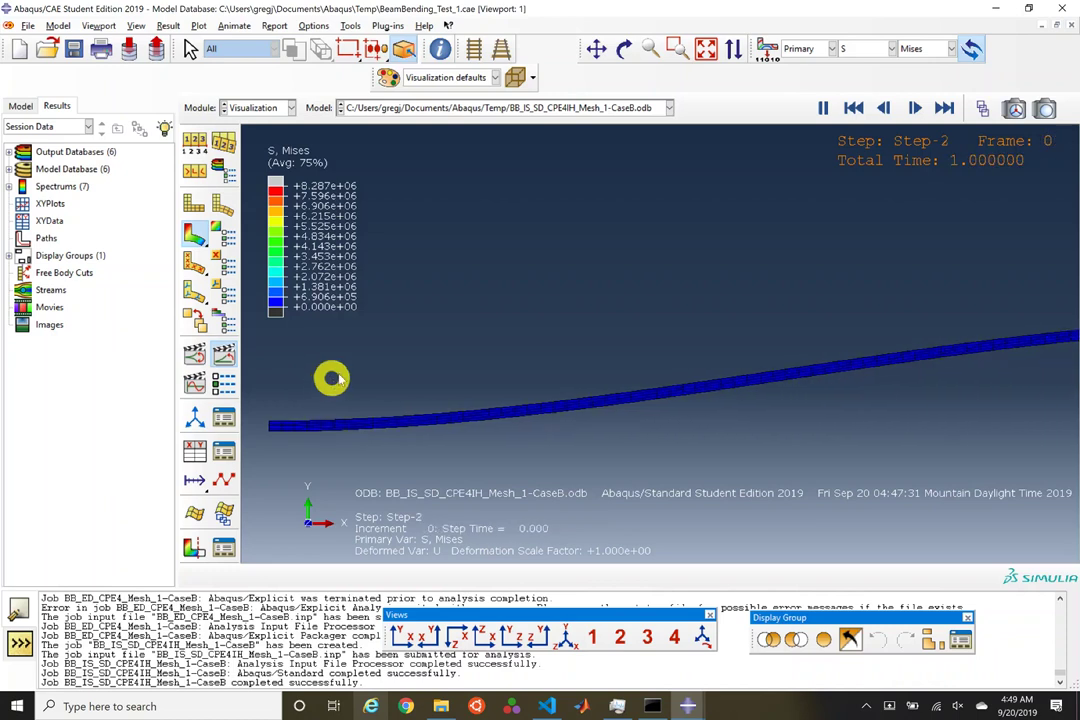
Step: Return to the Job module and monitor the progress of the BB_ED_CPE4_Mesh_1-CaseB job
left_click(264, 108)
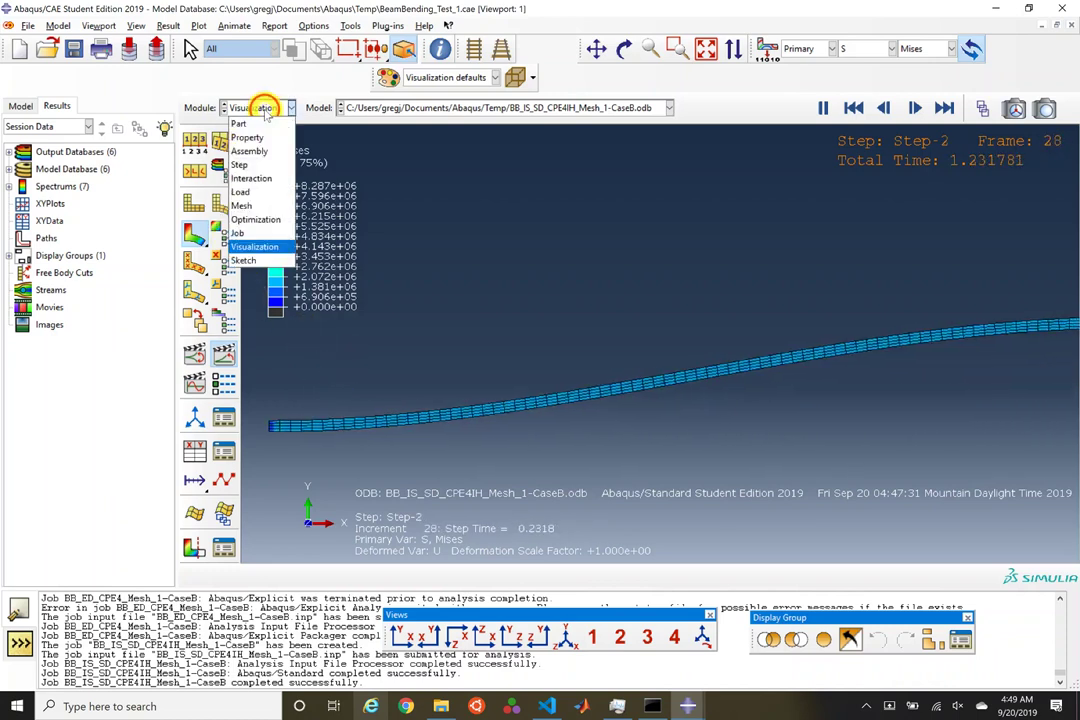
left_click(262, 234)
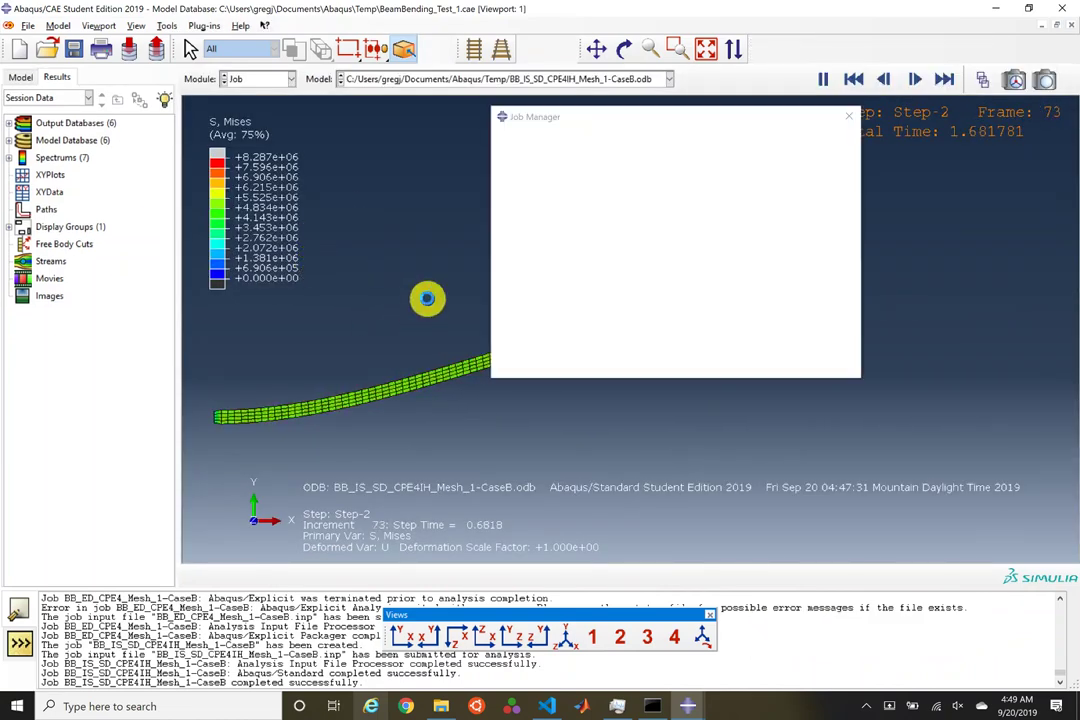
left_click(703, 153)
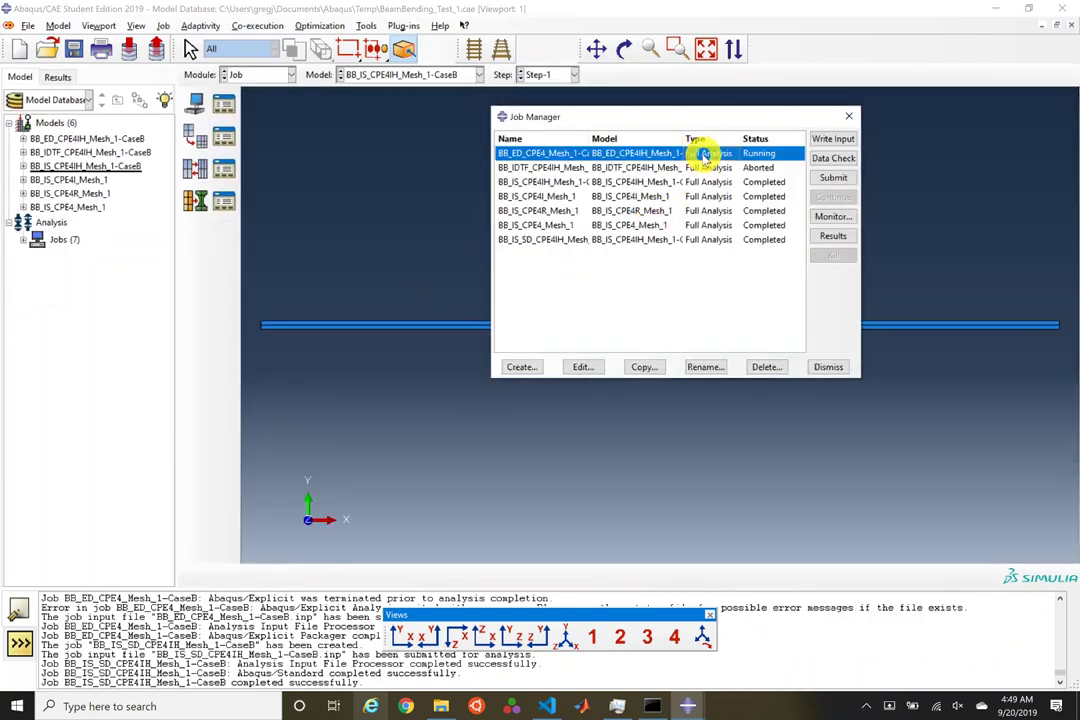
left_click(831, 218)
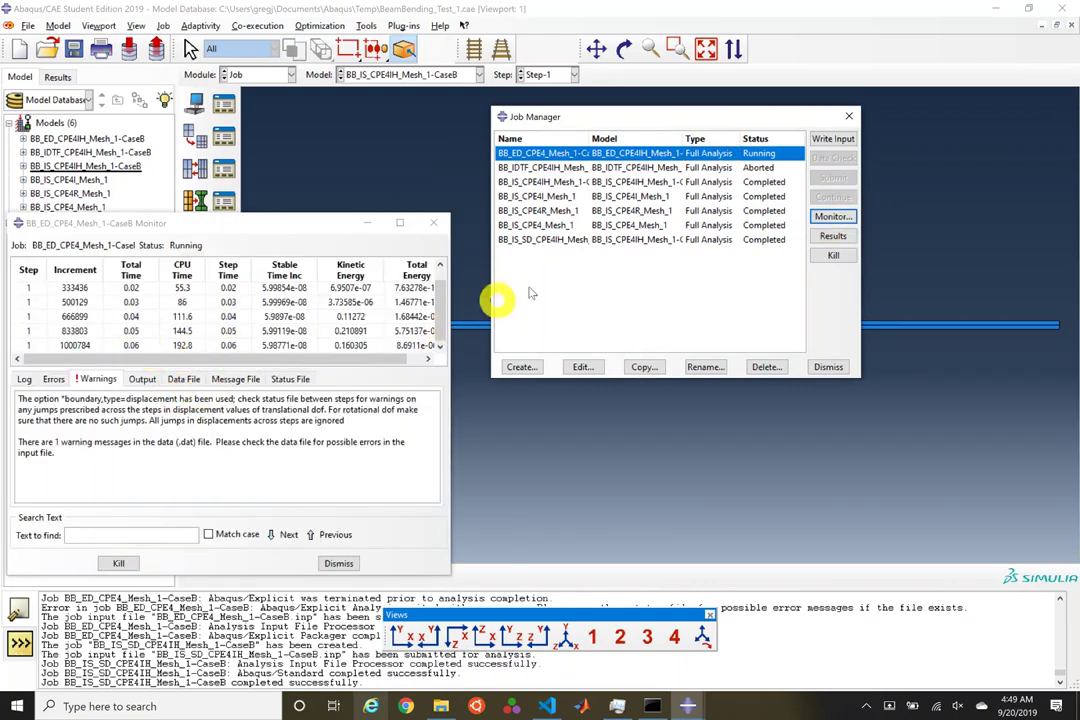
Step: Open the BB_ED_CPE4_Mesh_1-CaseB results, plot Mises stress contours on the deformed beam and animate the time history
left_click(832, 236)
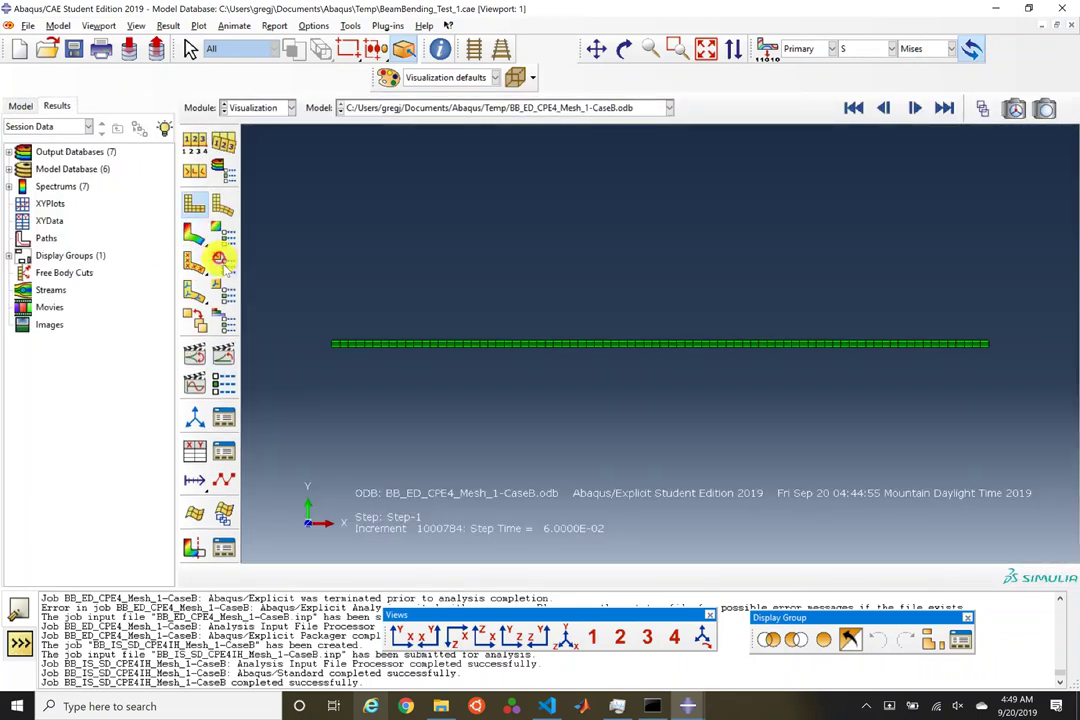
left_click(218, 259)
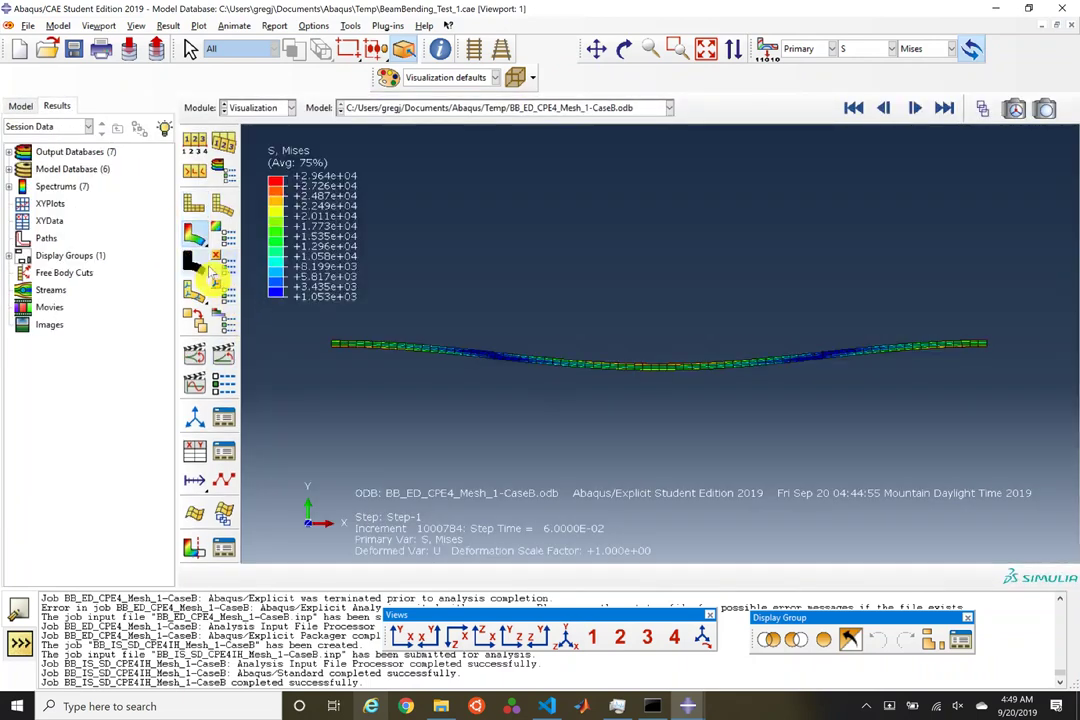
left_click(226, 357)
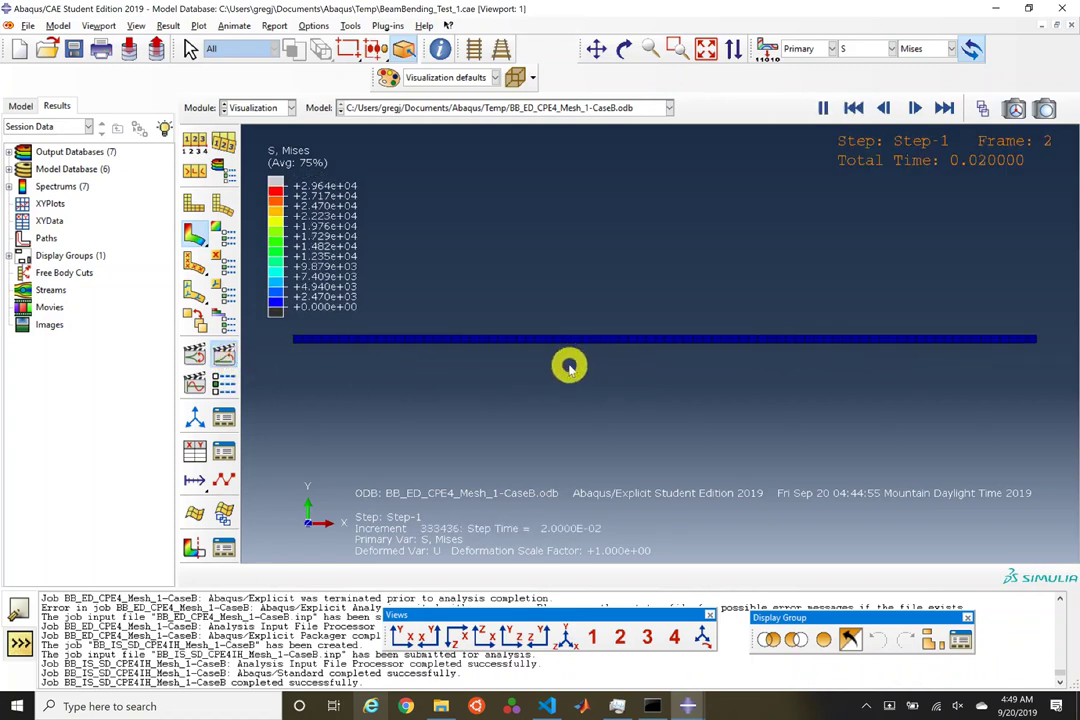
Step: Stop the explicit beam's animation and view its last and first frames
left_click(219, 353)
left_click(615, 208)
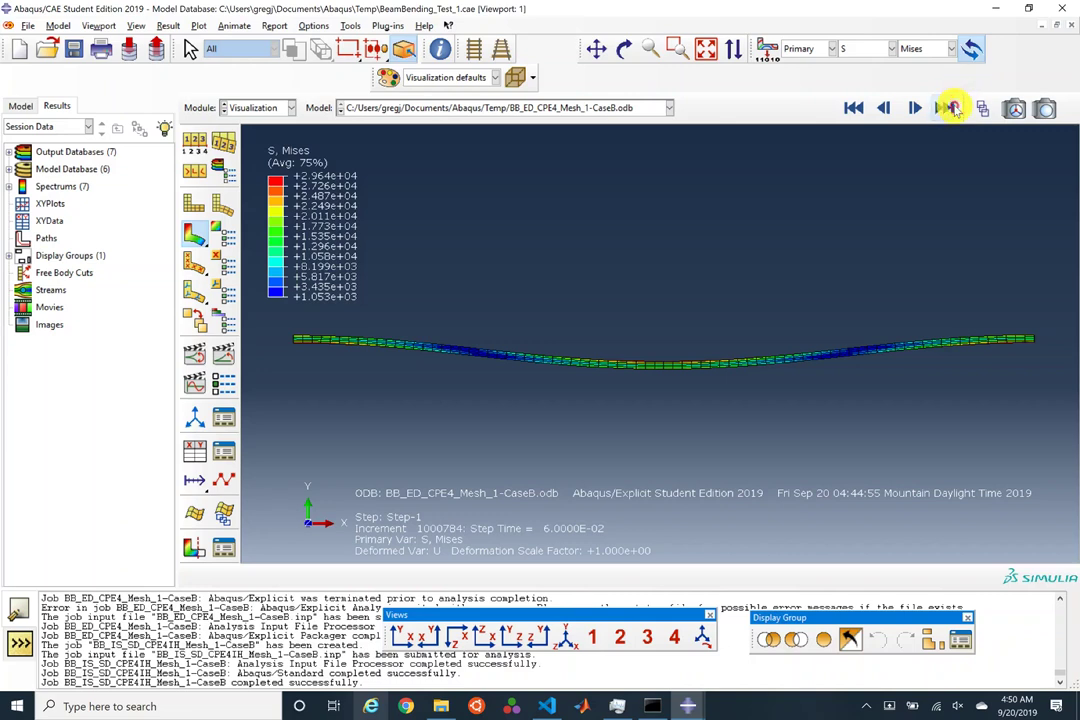
left_click(852, 108)
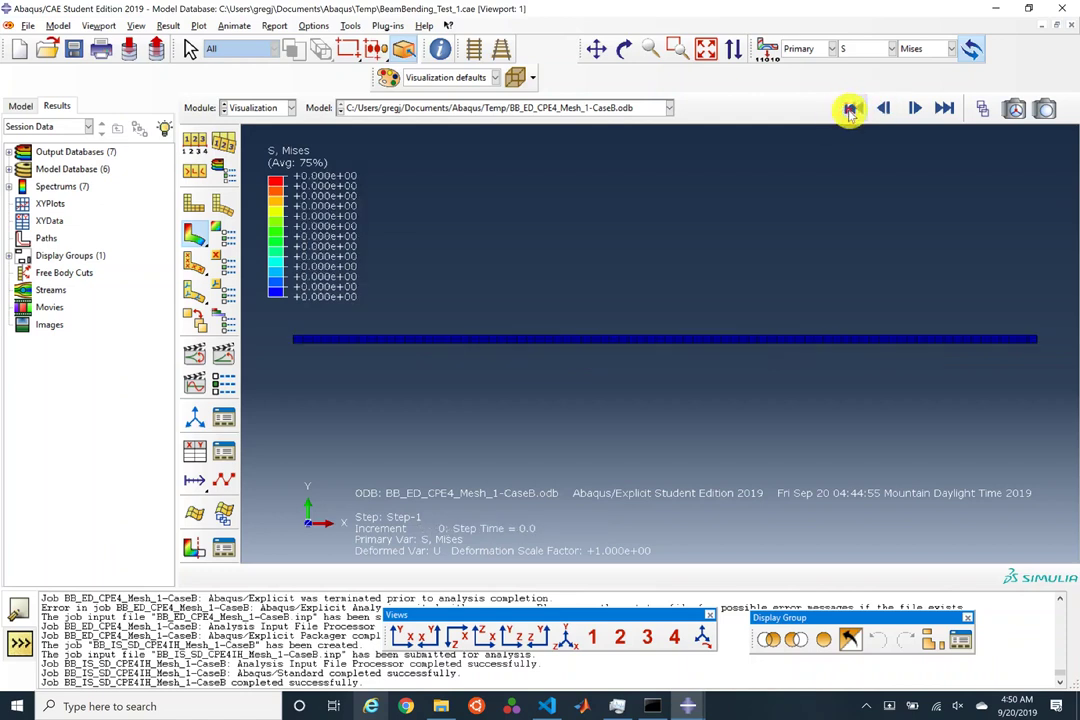